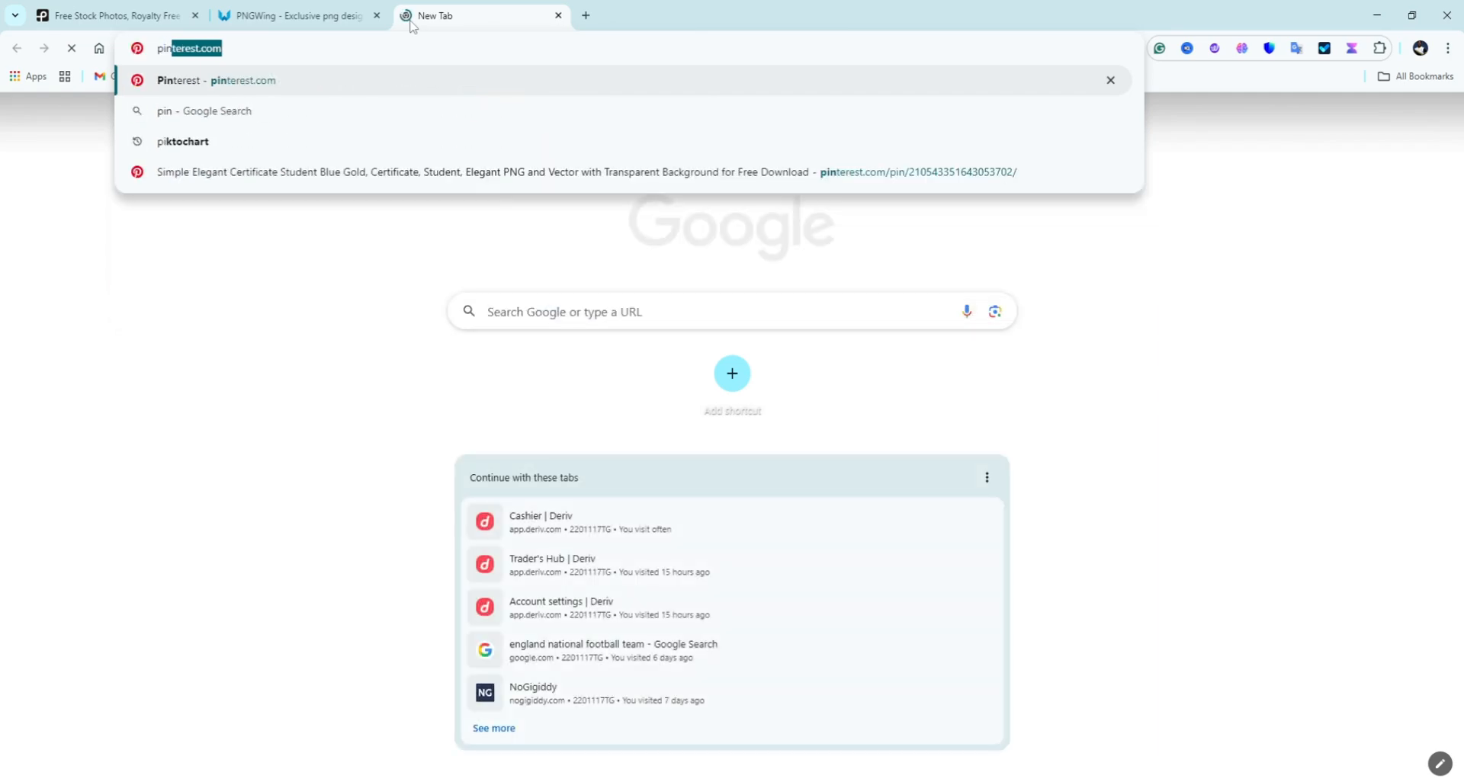
Step: Load pinterest.com in the new tab and search Pexels for 'mens accessories' photos
key(Return)
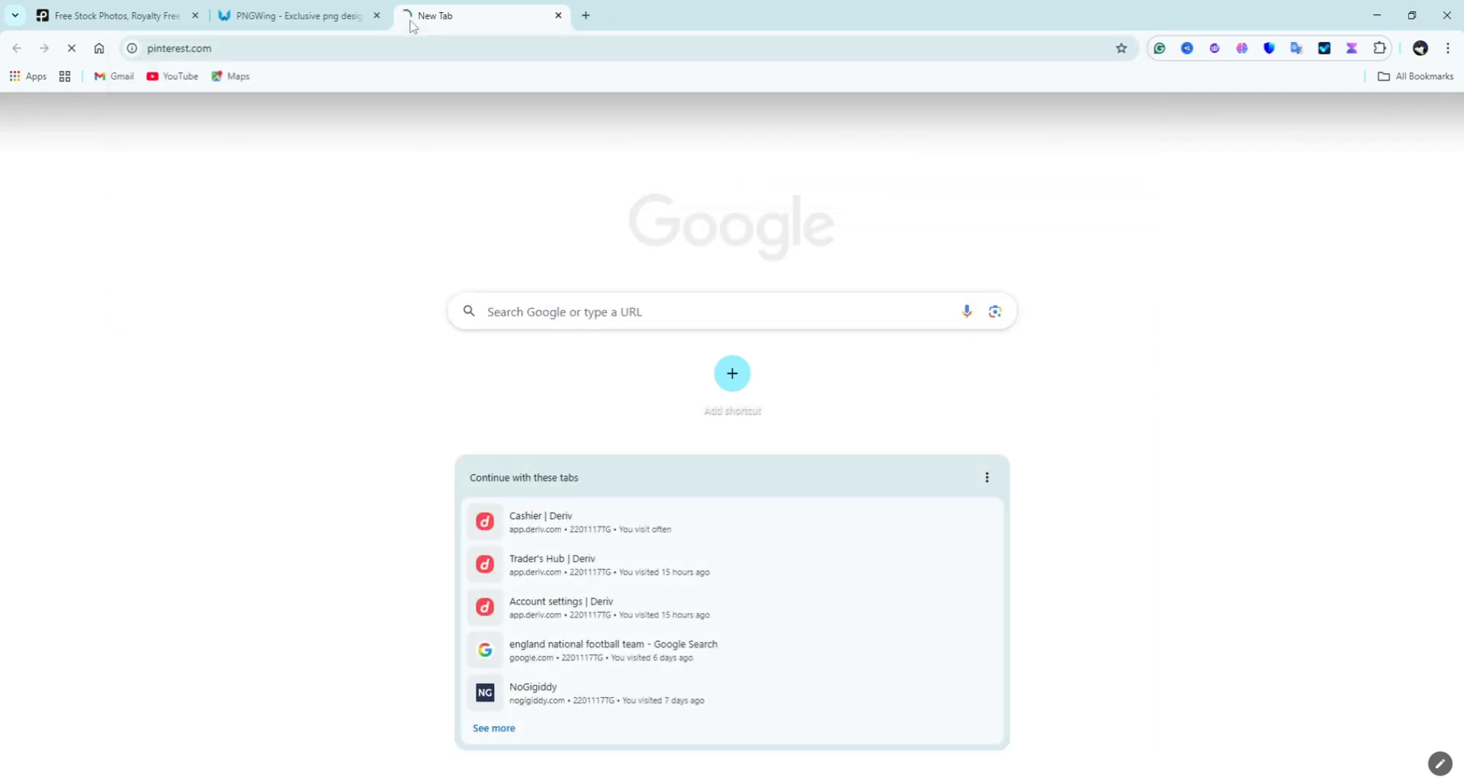
click(114, 16)
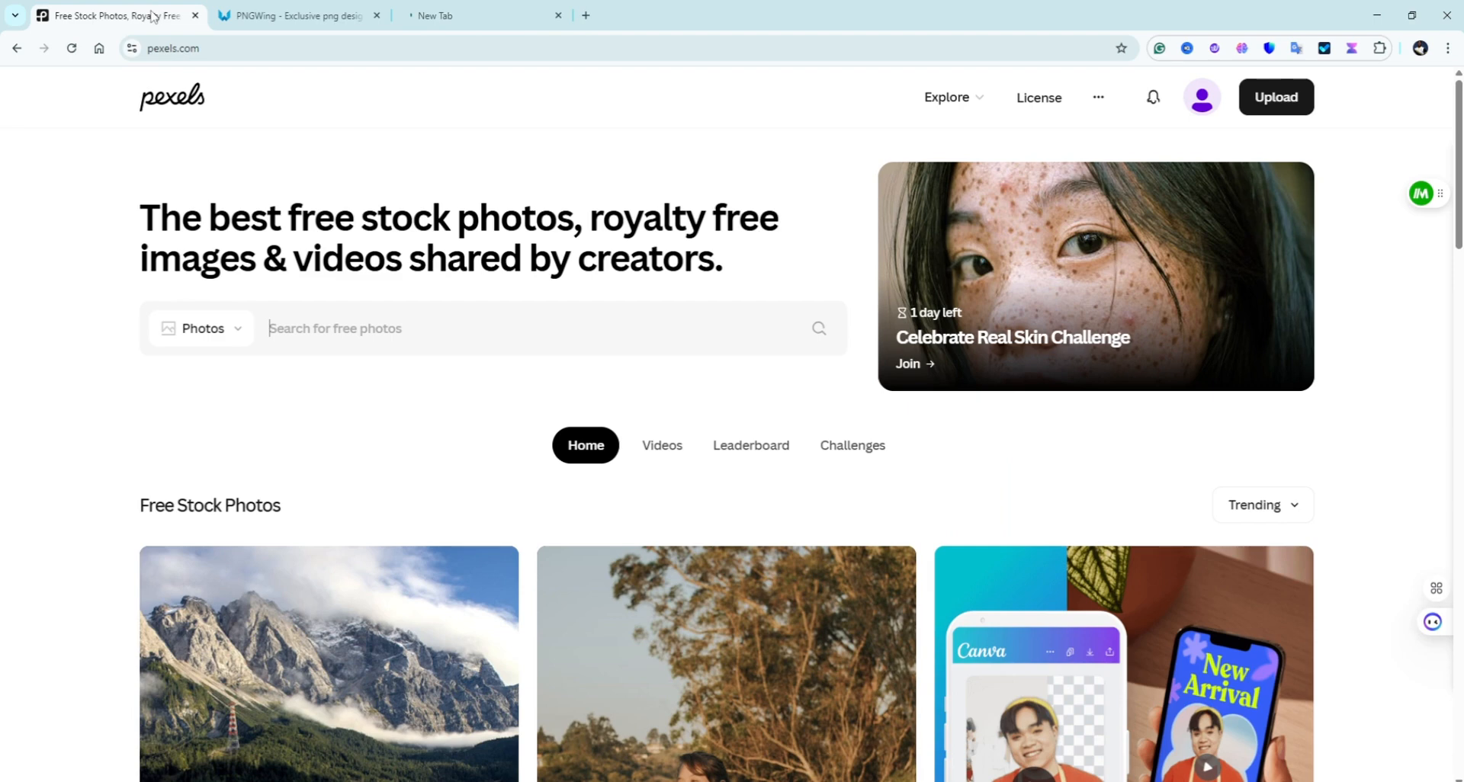
click(392, 333)
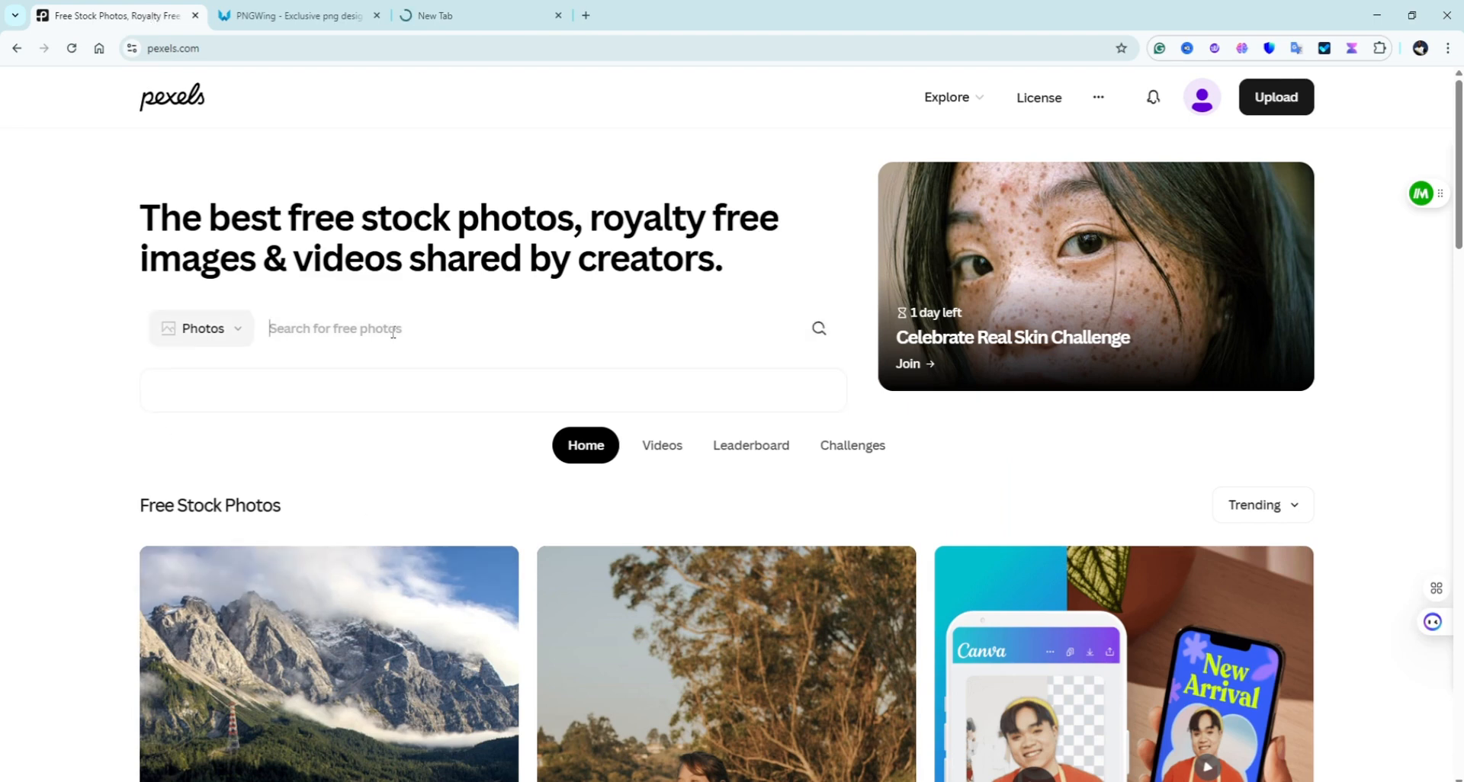
text(mens)
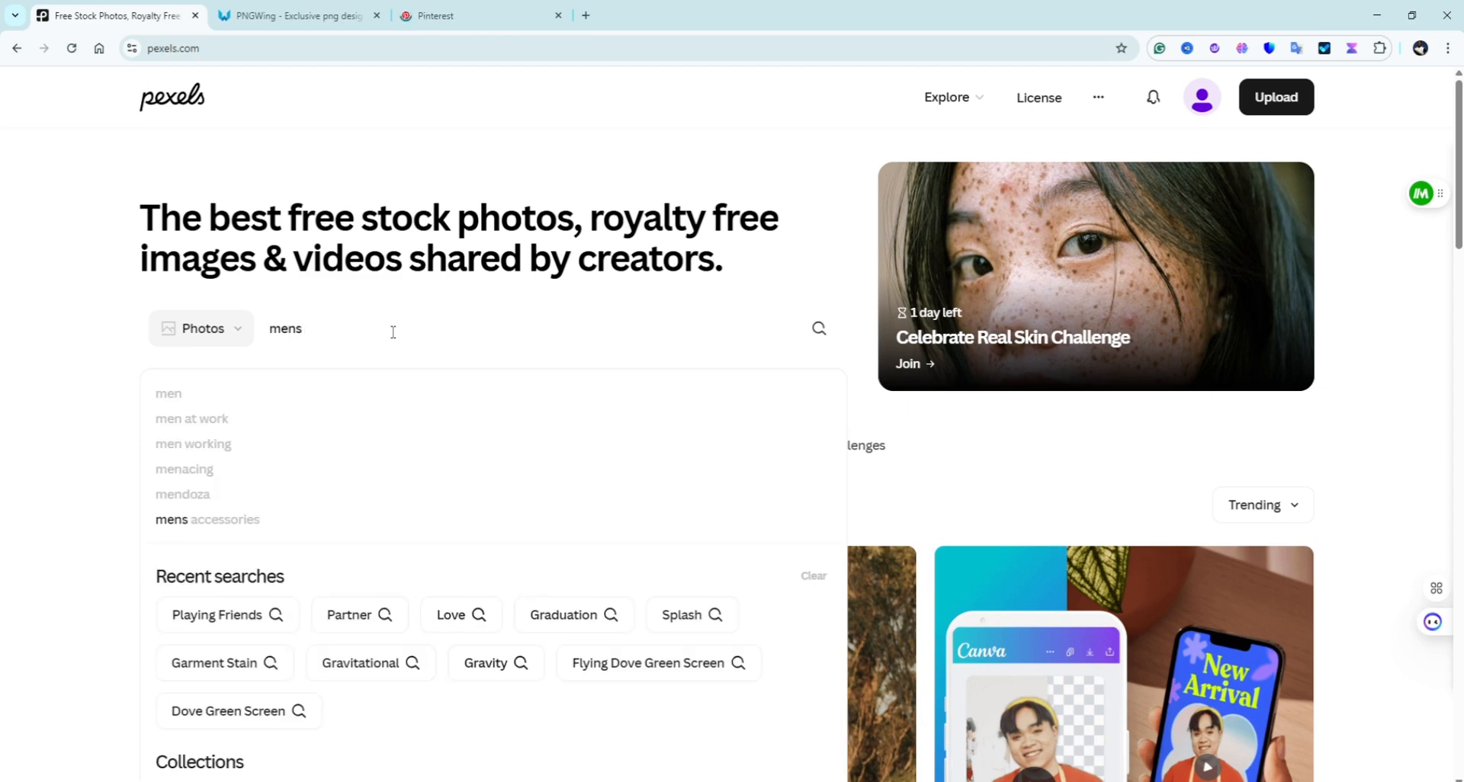
click(297, 523)
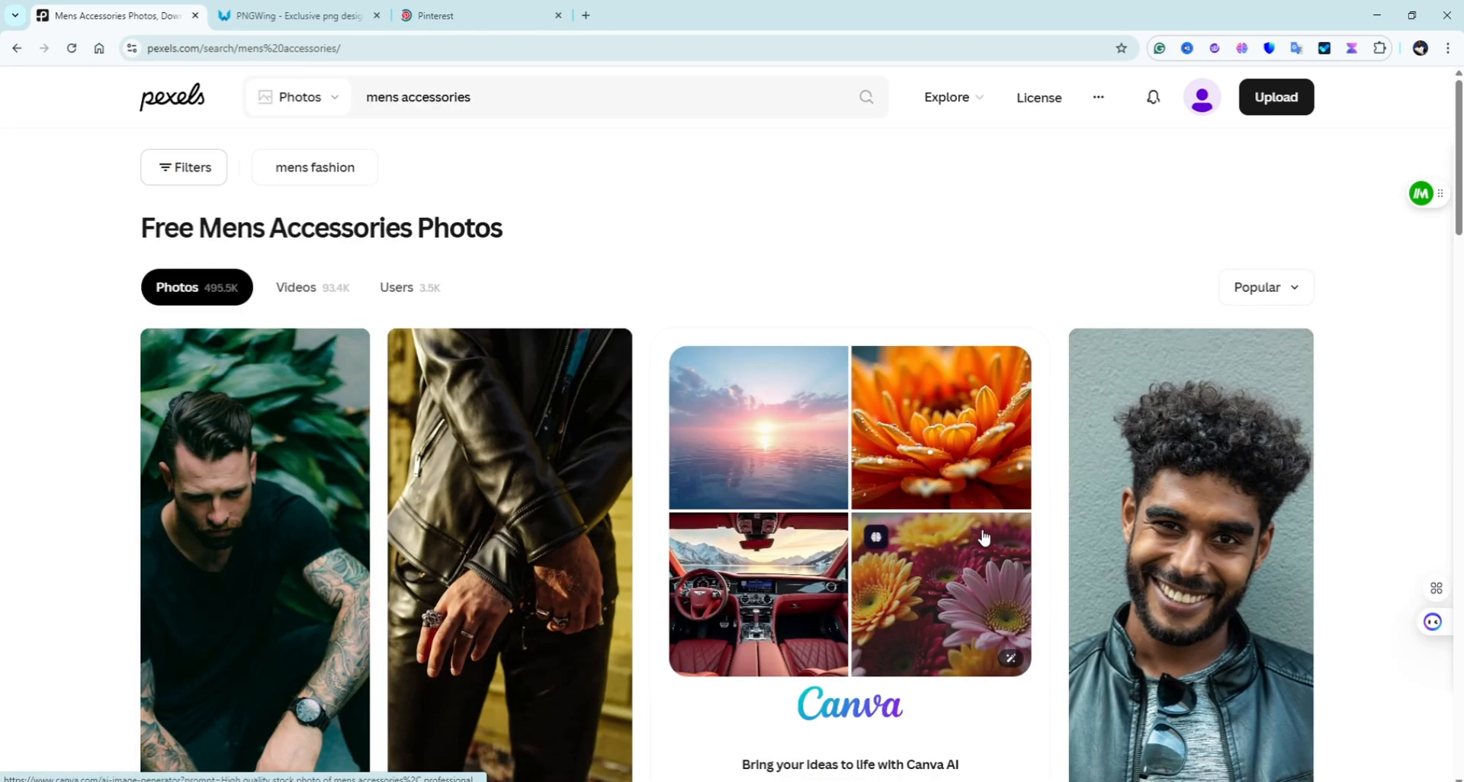
Step: Scroll down through the mens accessories photo results
scroll(983, 539, down, 6)
scroll(660, 534, up, 3)
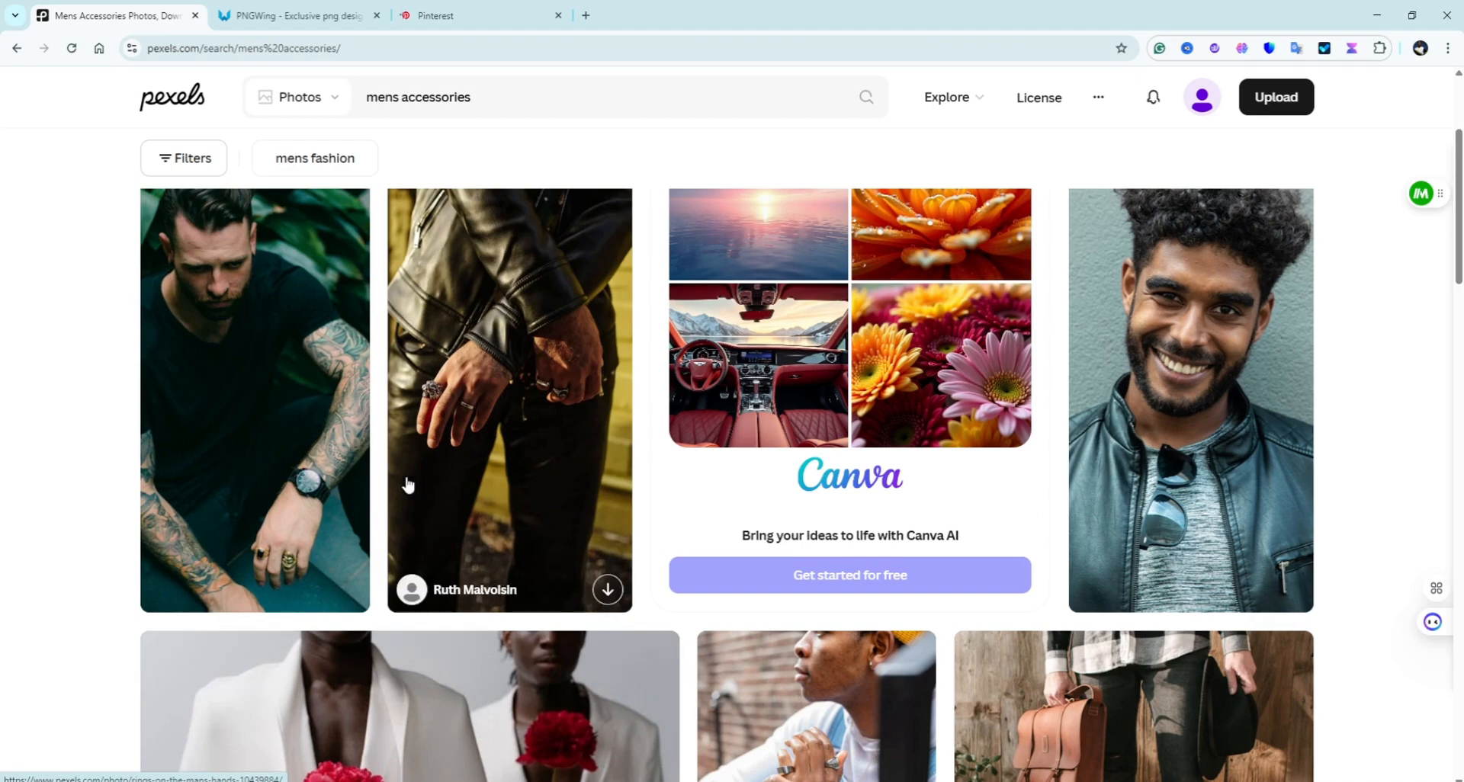
scroll(742, 577, down, 3)
scroll(741, 577, down, 2)
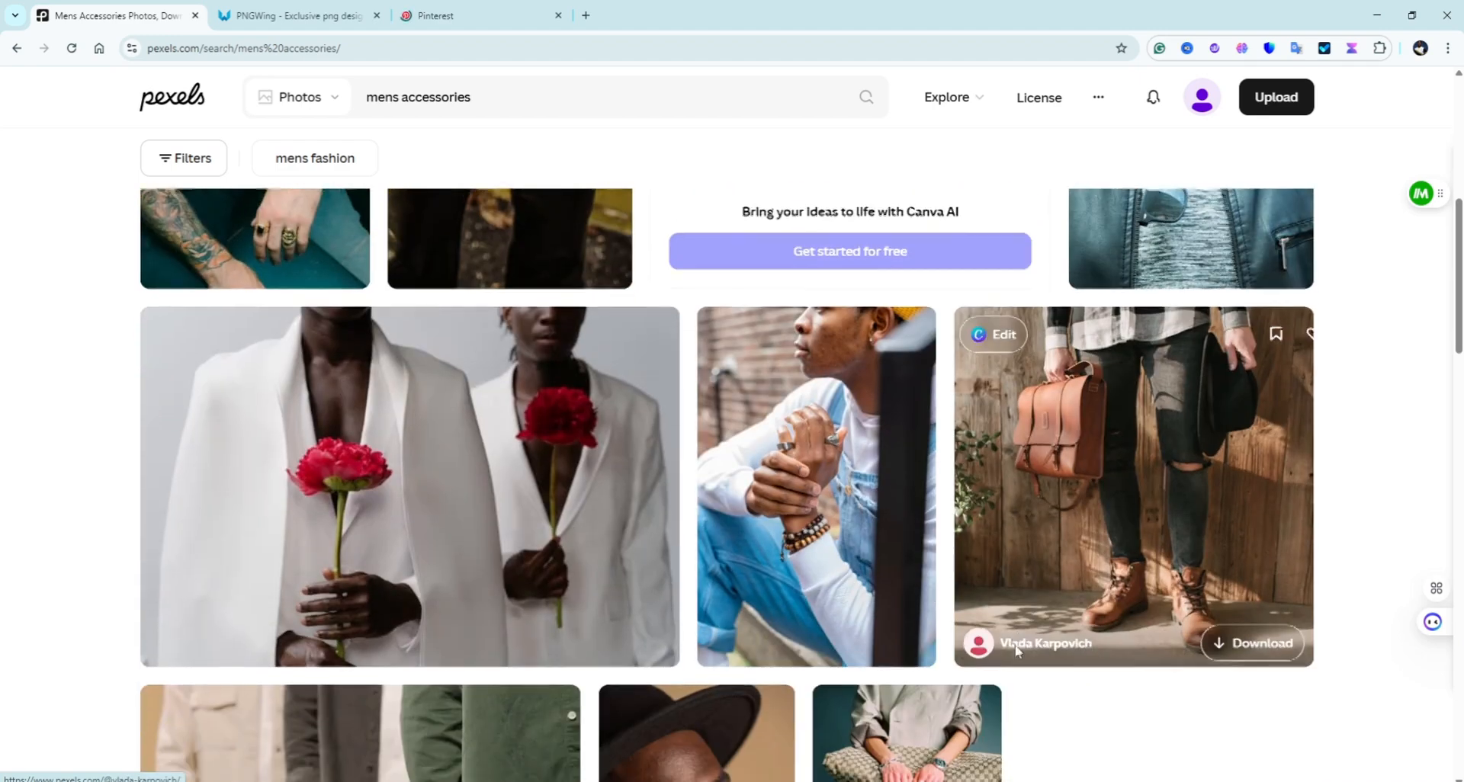
scroll(1169, 547, down, 2)
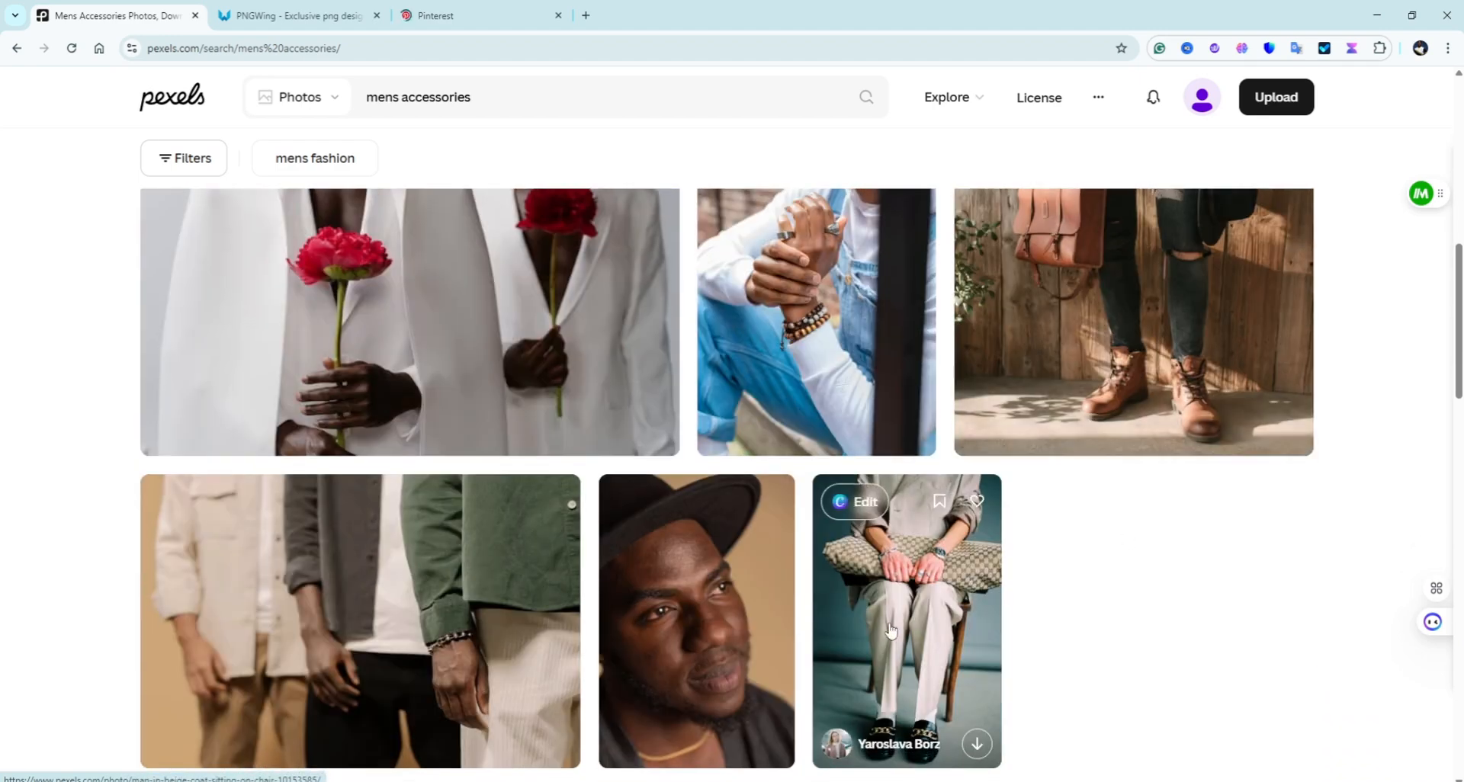
scroll(916, 526, down, 2)
scroll(916, 527, down, 3)
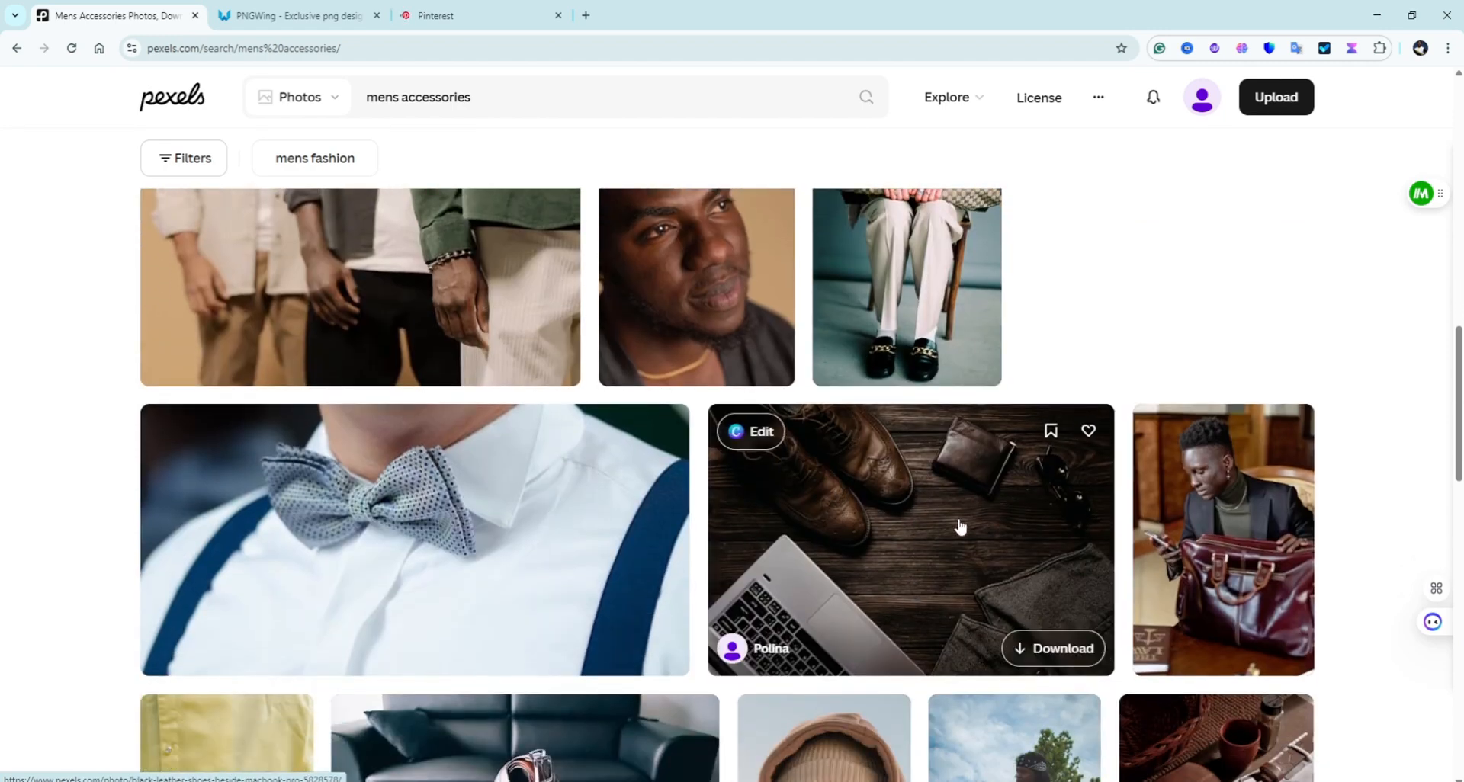
scroll(1128, 524, down, 2)
scroll(915, 526, down, 1)
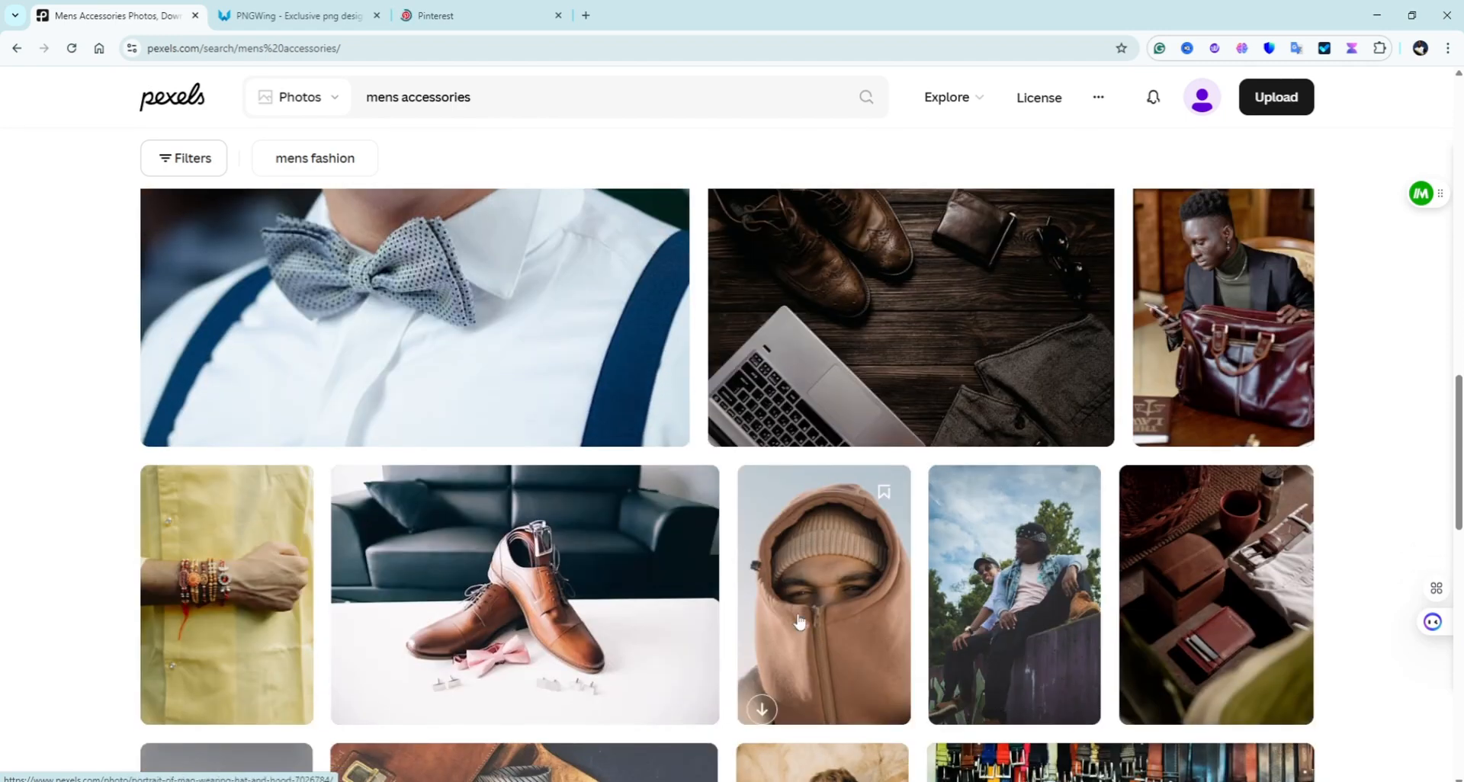
scroll(419, 617, down, 4)
scroll(915, 534, down, 2)
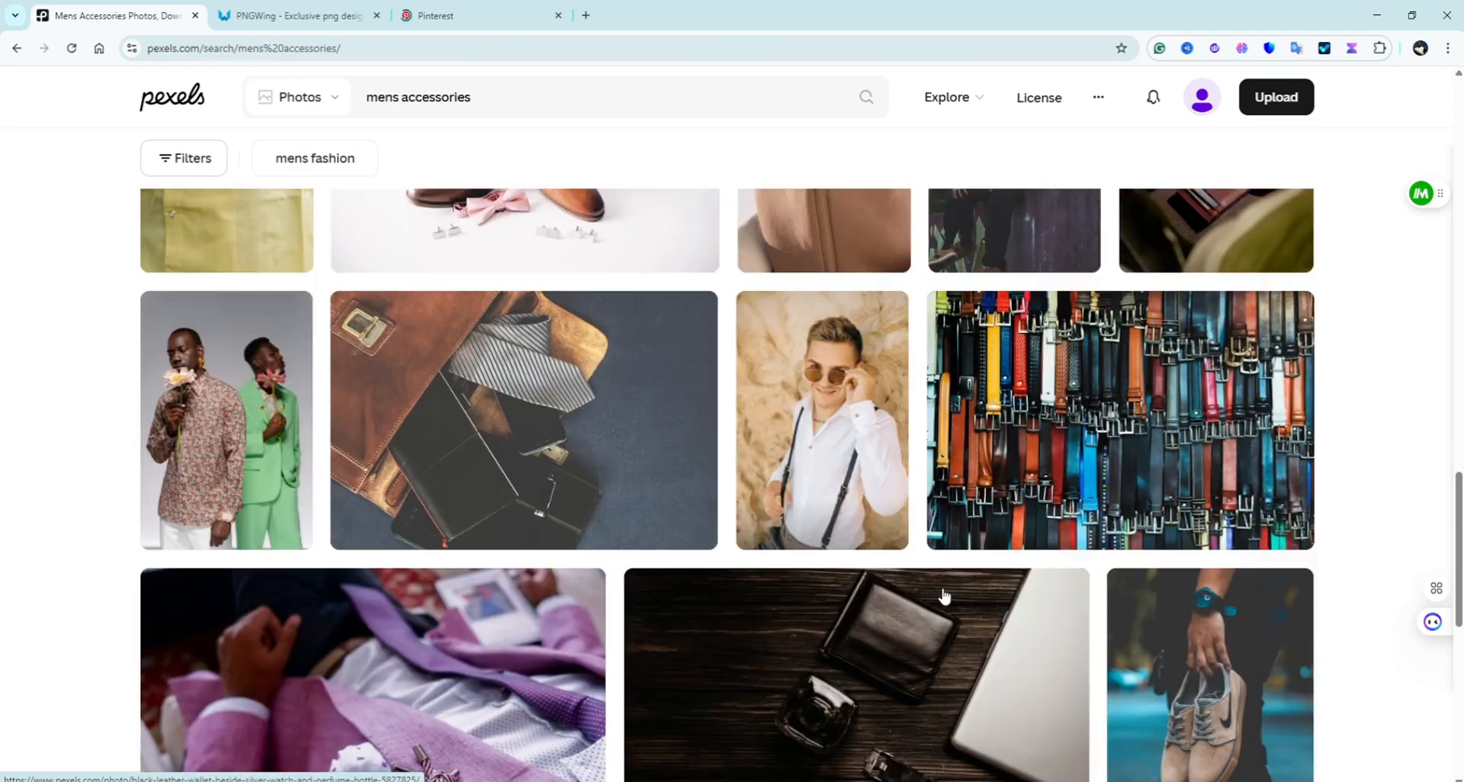
scroll(877, 603, down, 4)
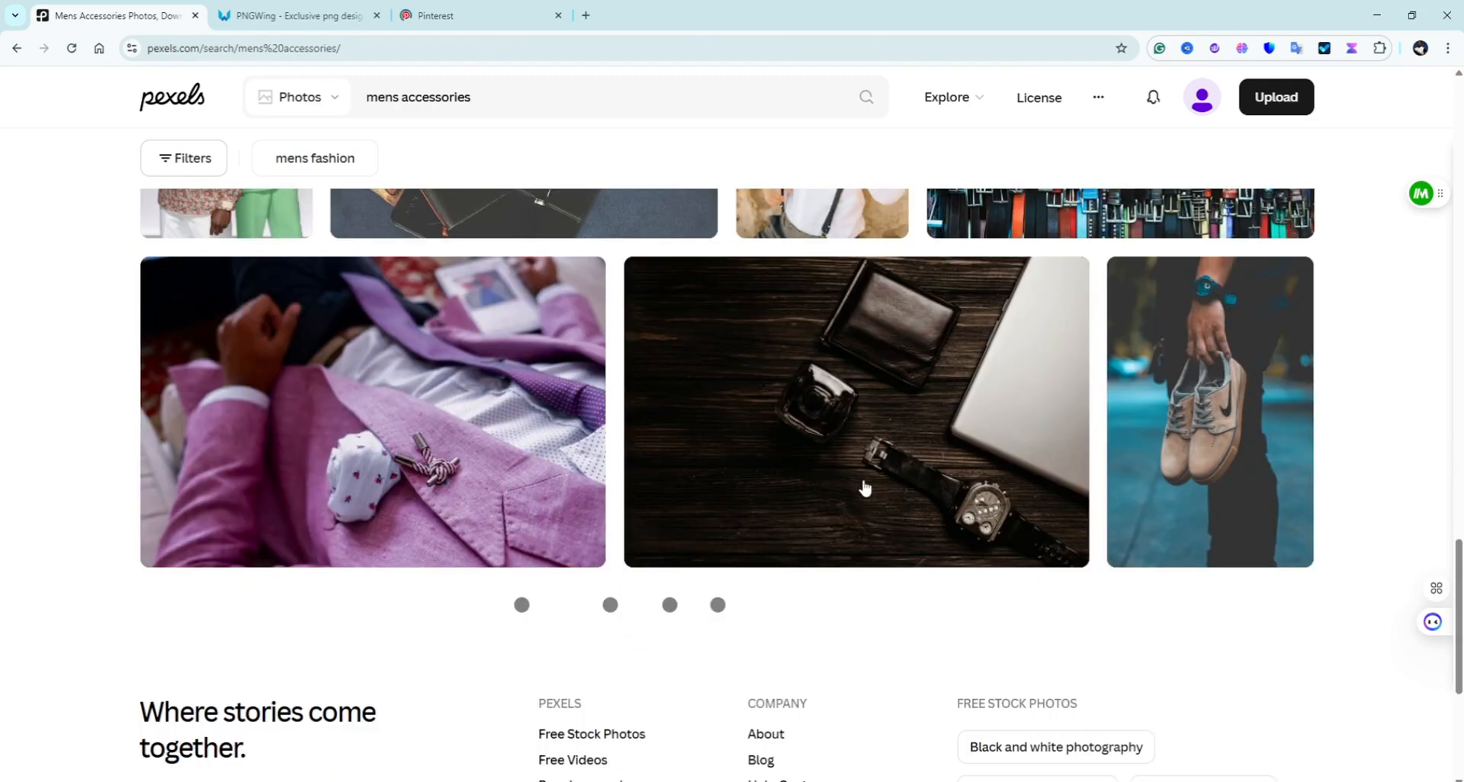
Step: Return to the top and select 'accessories' in the search query
scroll(969, 507, up, 8)
scroll(814, 608, up, 10)
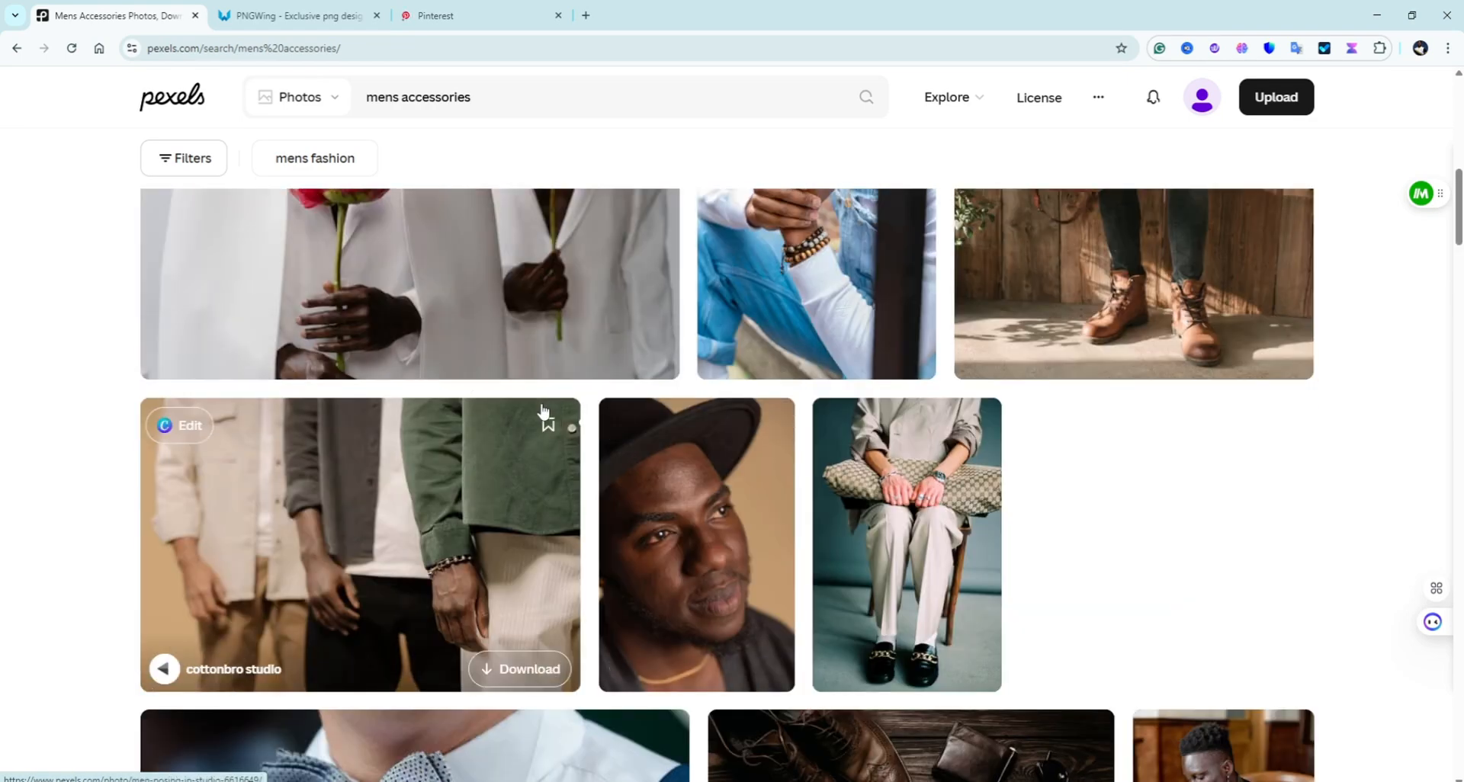
scroll(473, 278, up, 7)
scroll(510, 286, up, 2)
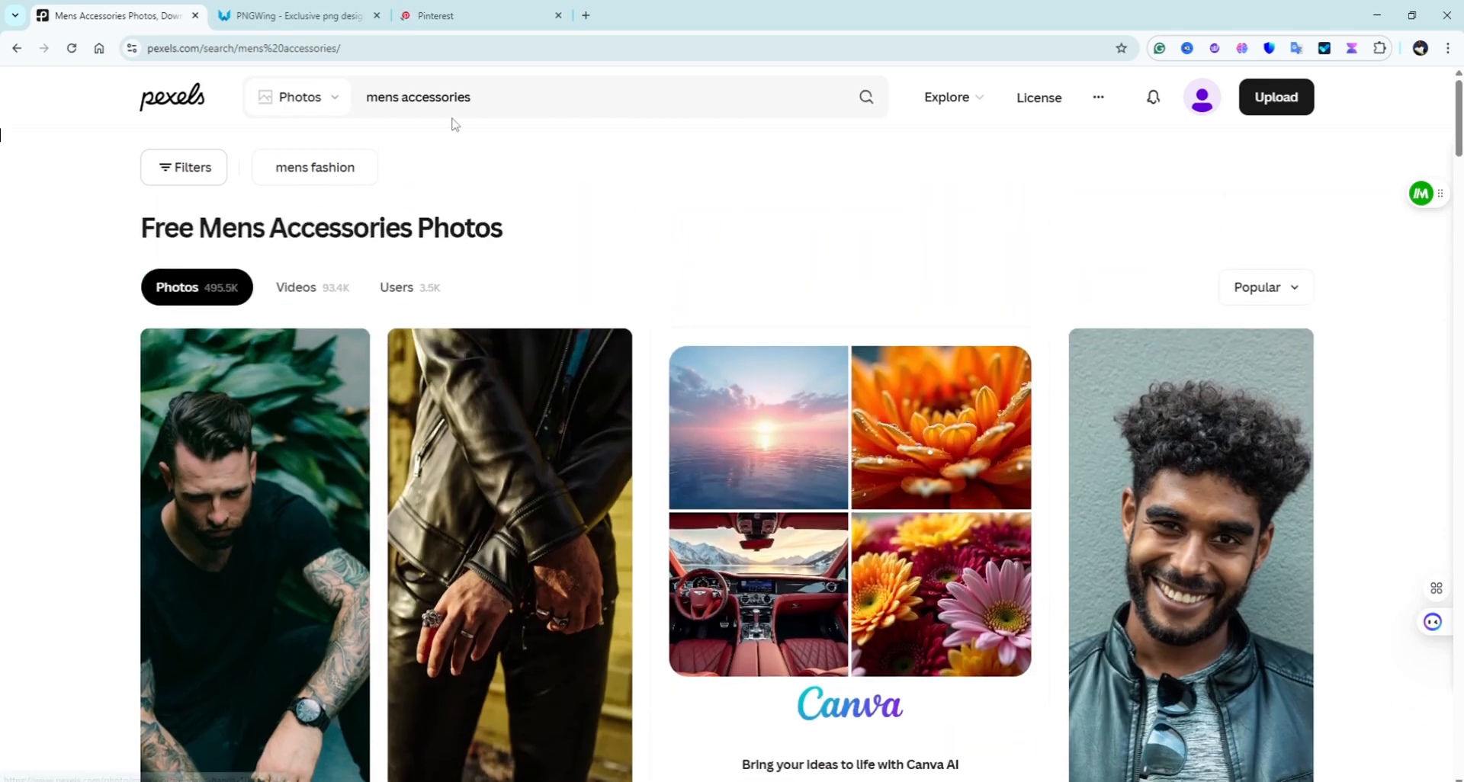
drag(551, 96, 404, 97)
Step: Change the Pexels search to 'mens wristwatch' and run it
text(writ)
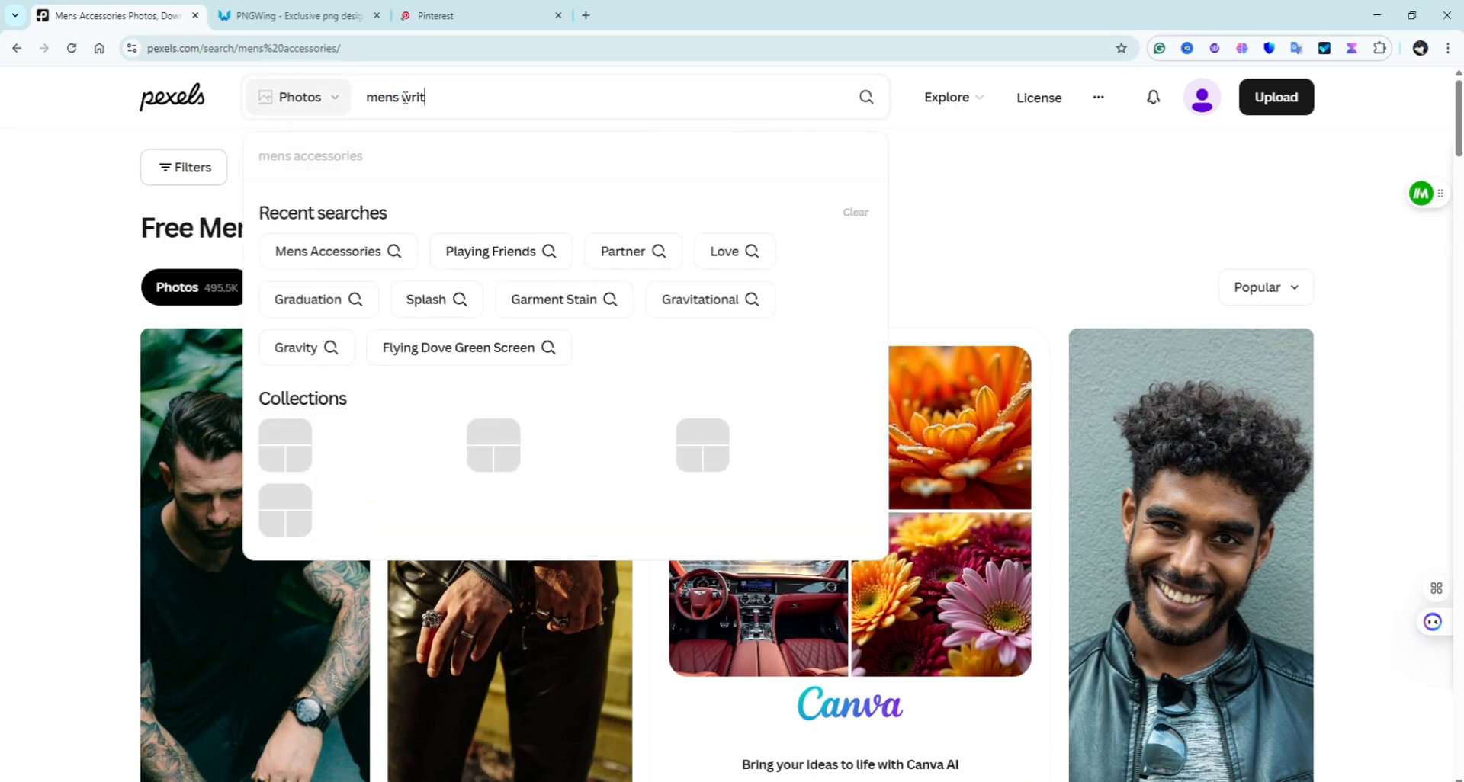
text(ristwatch)
key(Return)
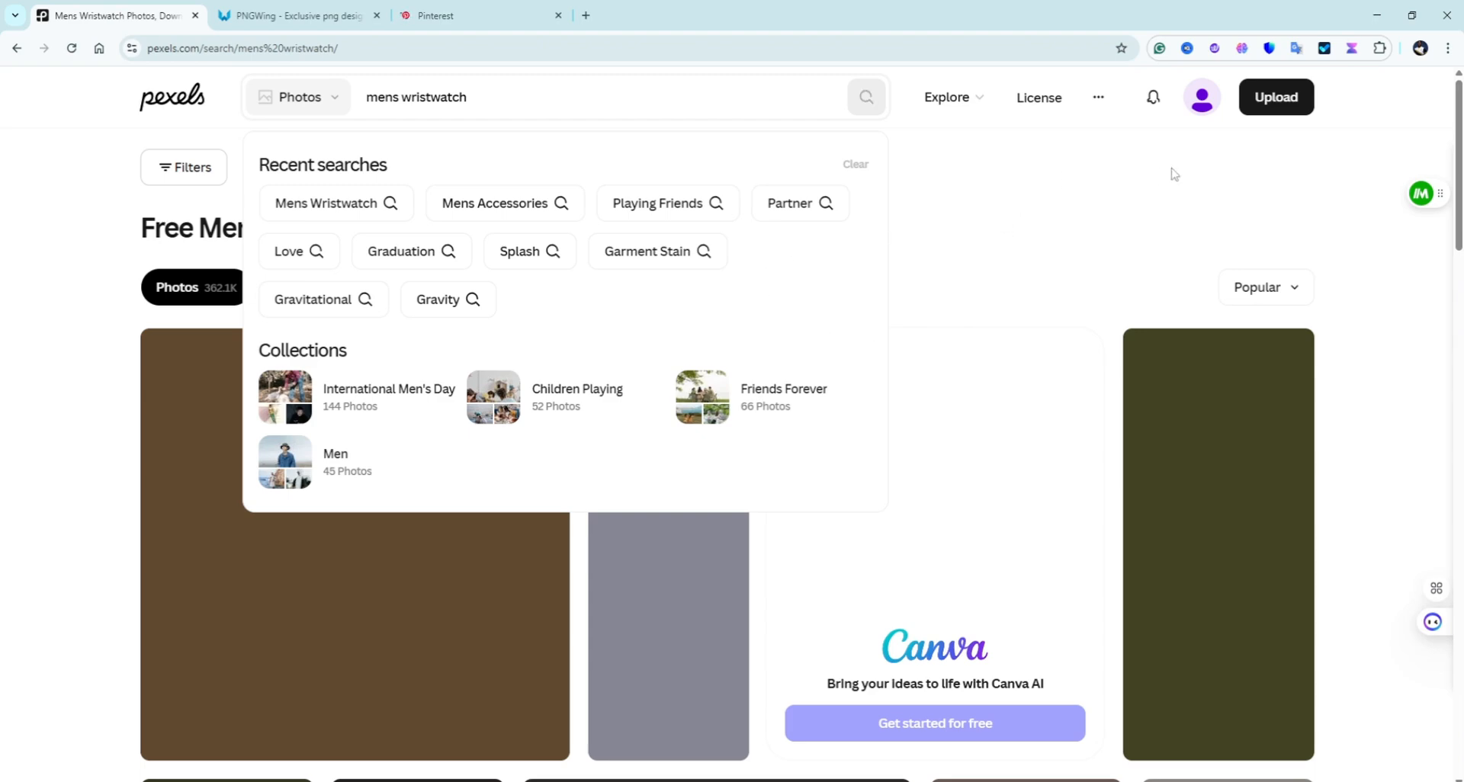
scroll(80, 326, down, 2)
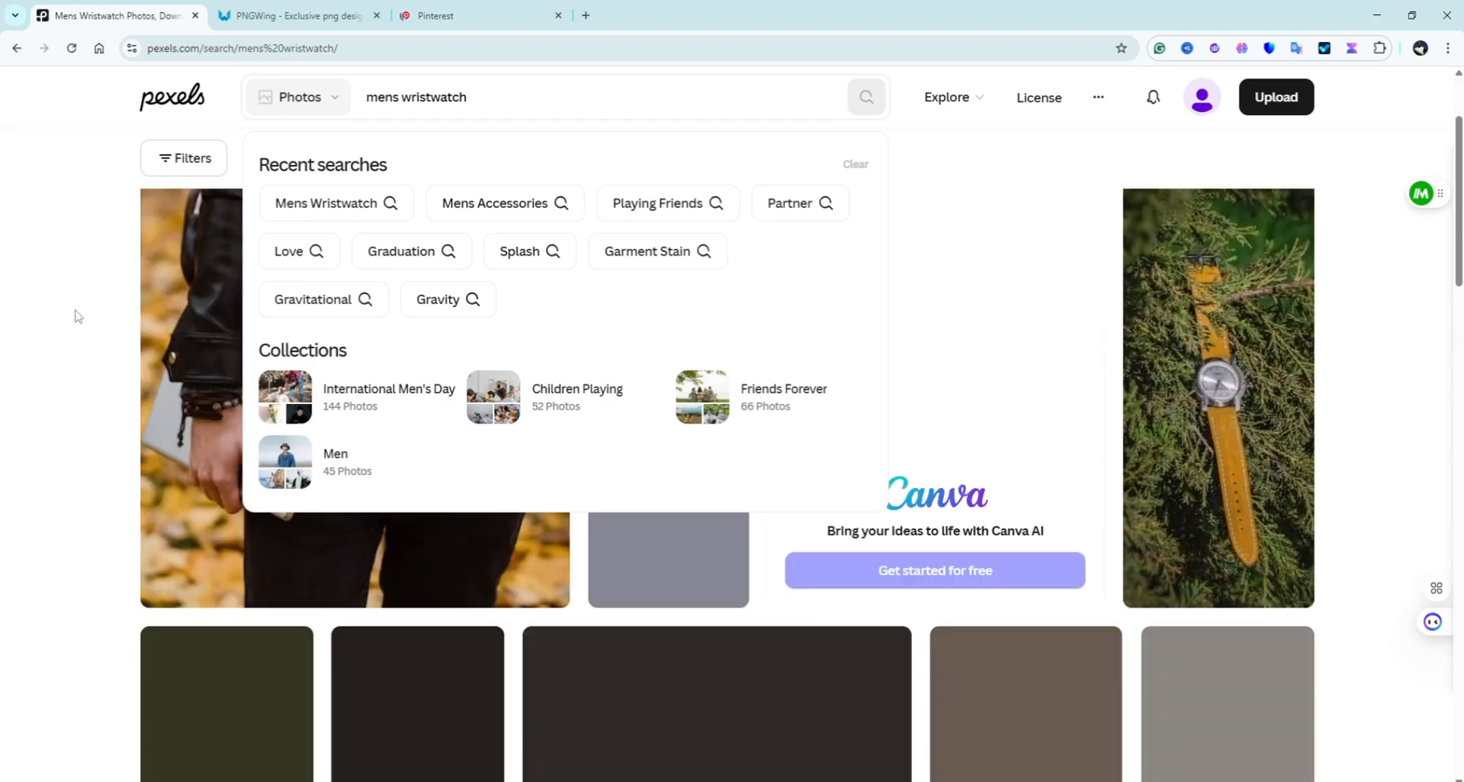
scroll(936, 622, up, 2)
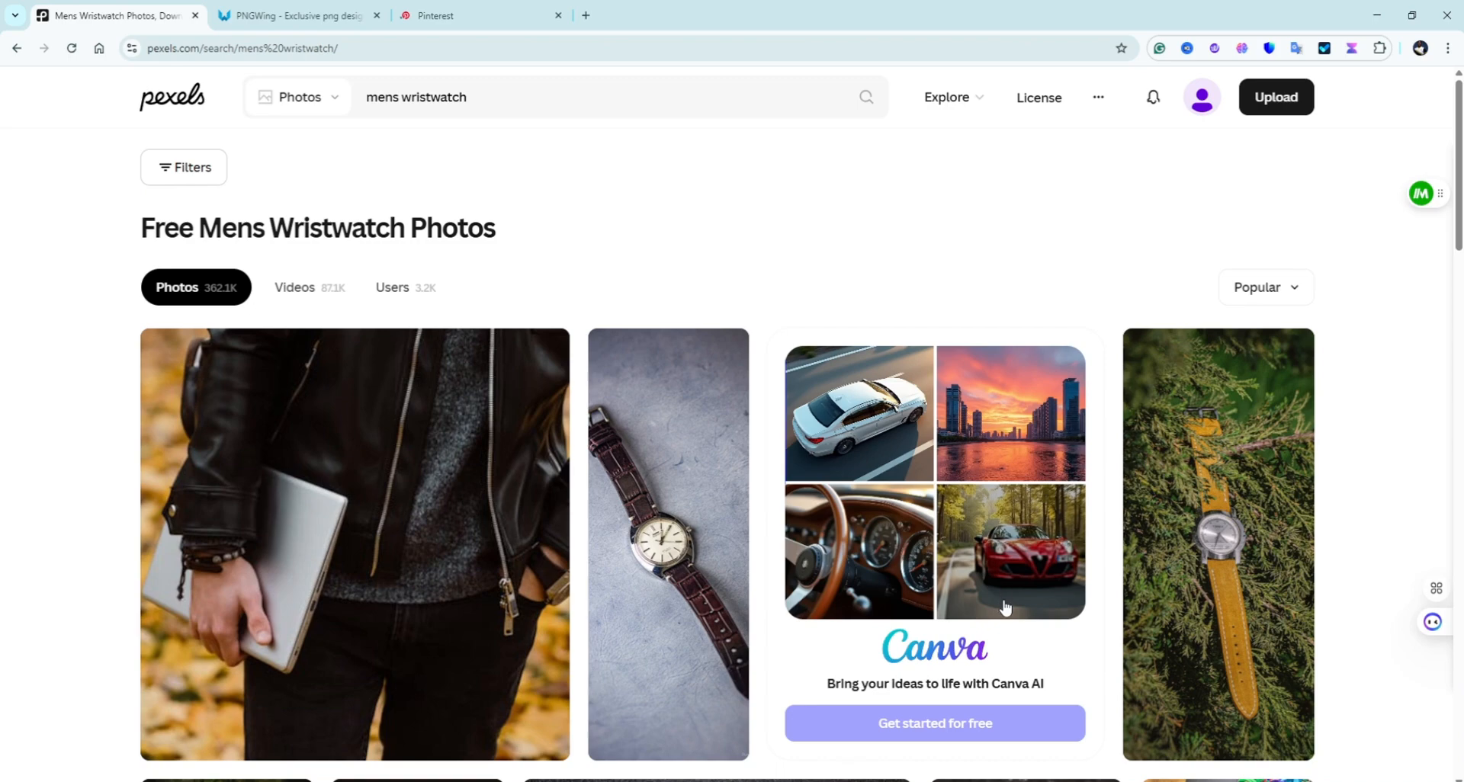
scroll(782, 576, down, 6)
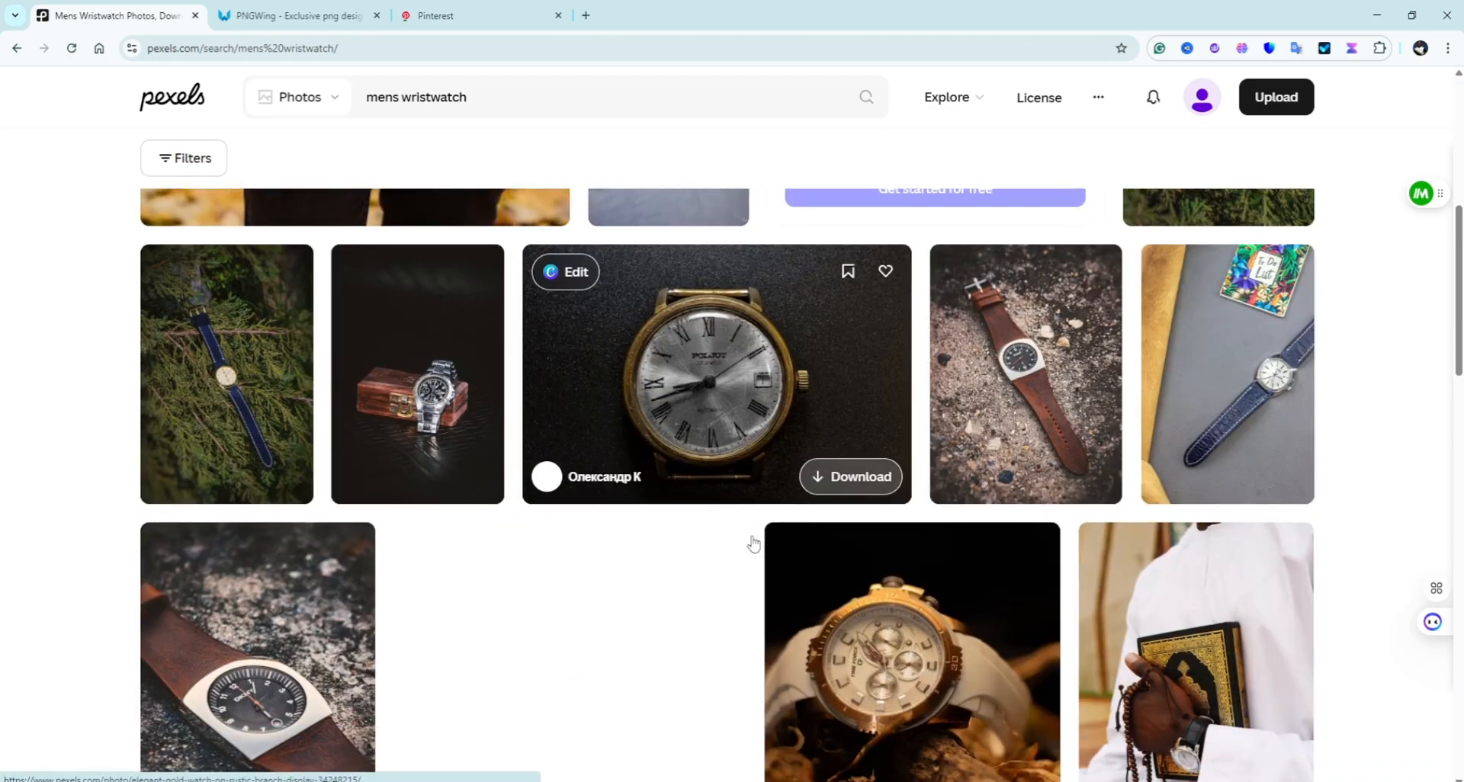
scroll(727, 566, down, 2)
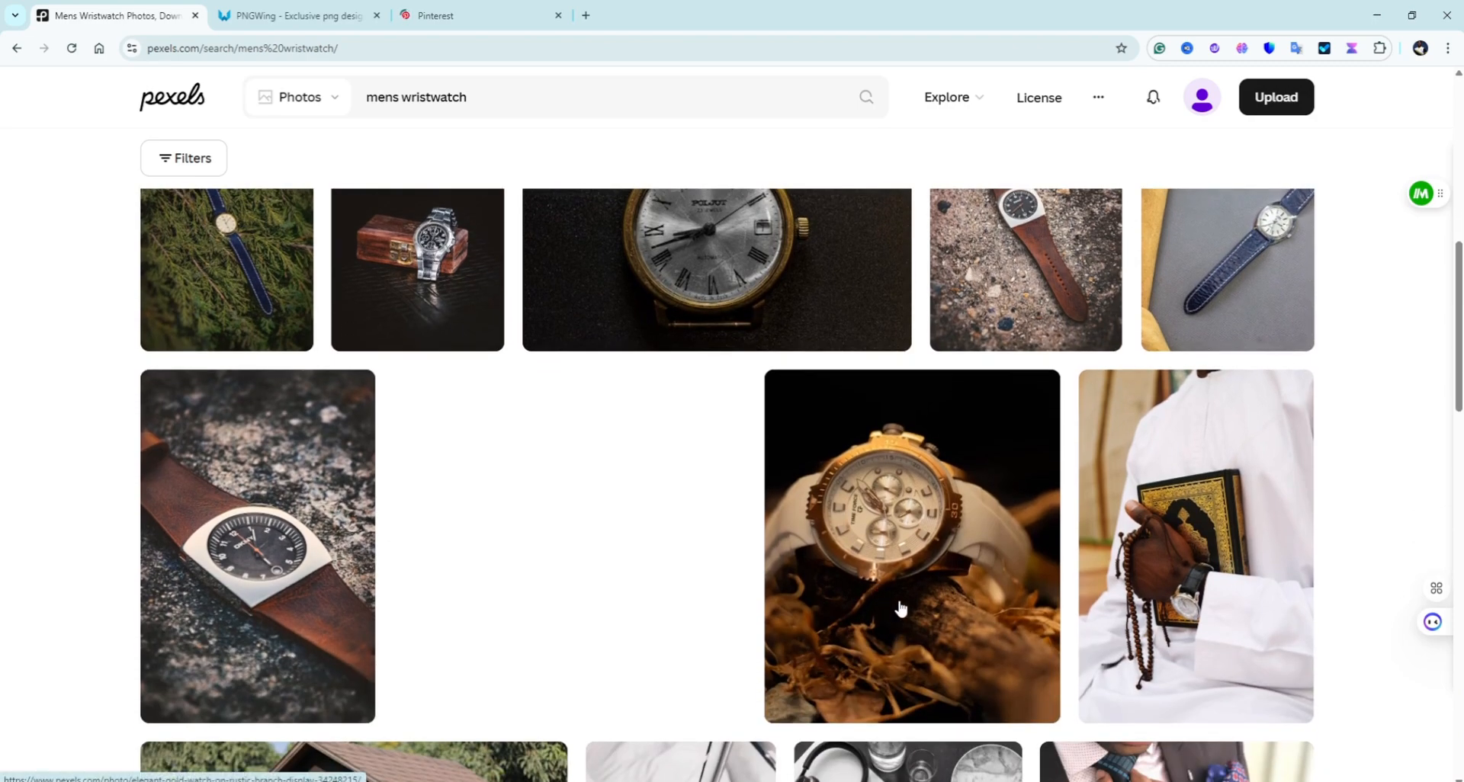
Step: Browse the wristwatch results and open the suit and gold watch photo
mouse_move(884, 624)
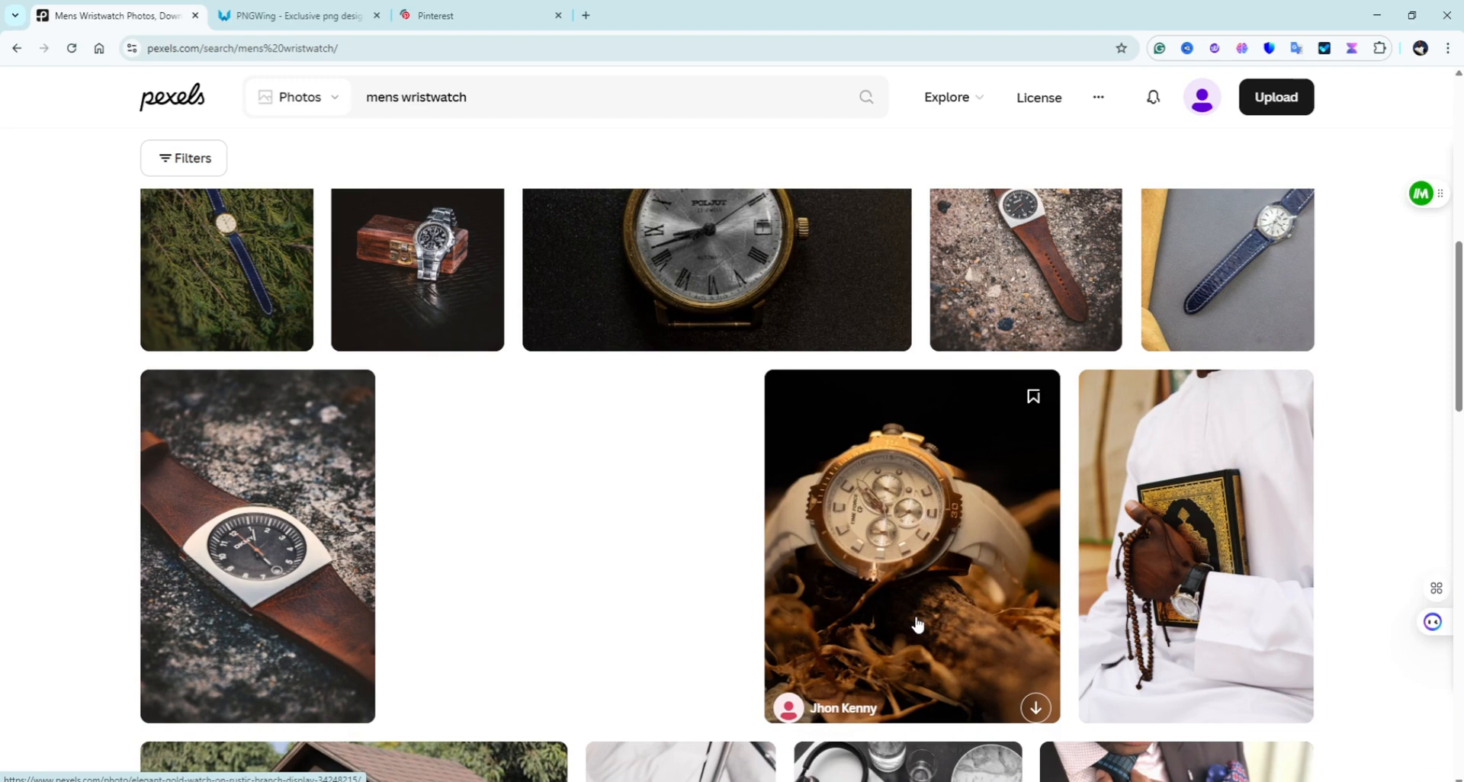
scroll(892, 557, up, 3)
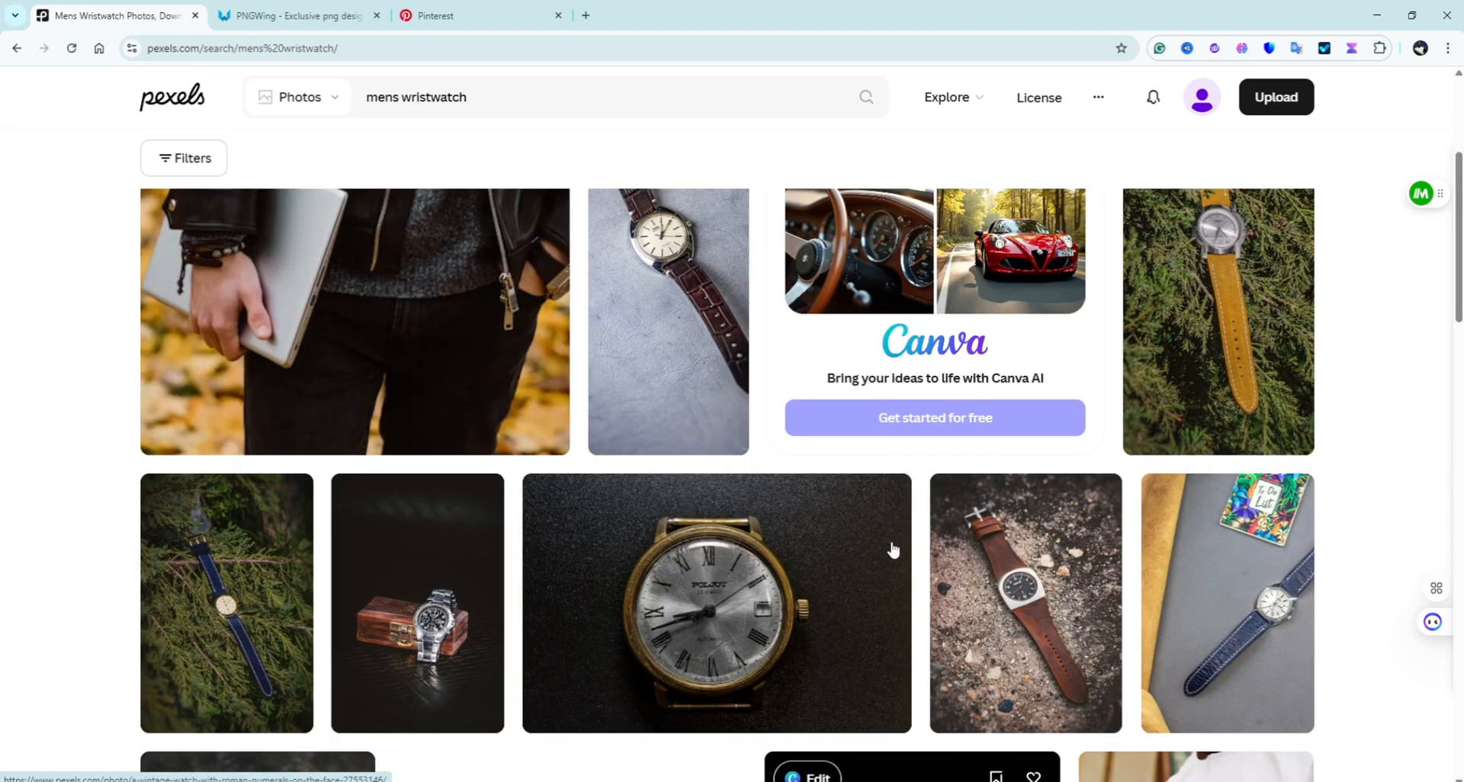
scroll(889, 562, down, 3)
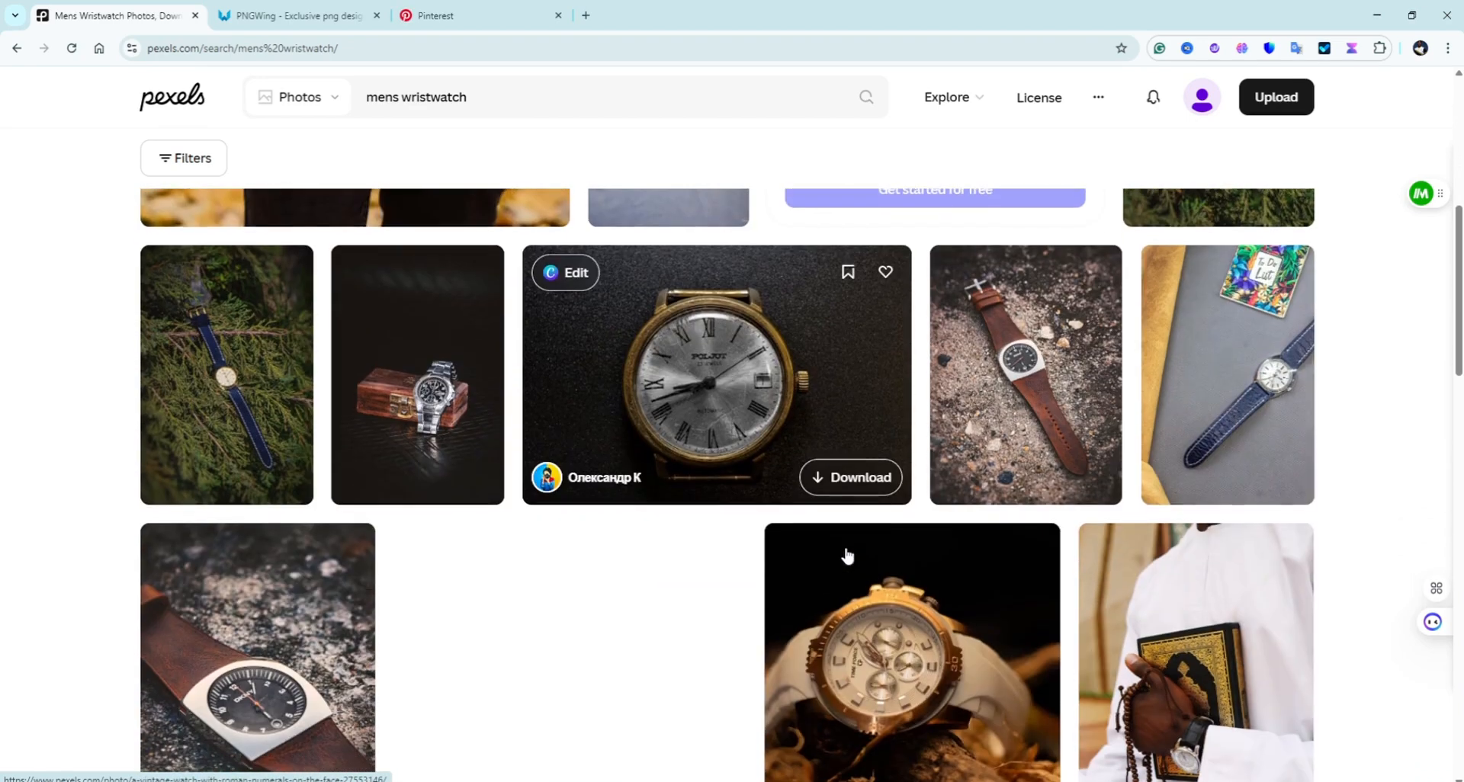
scroll(656, 465, down, 4)
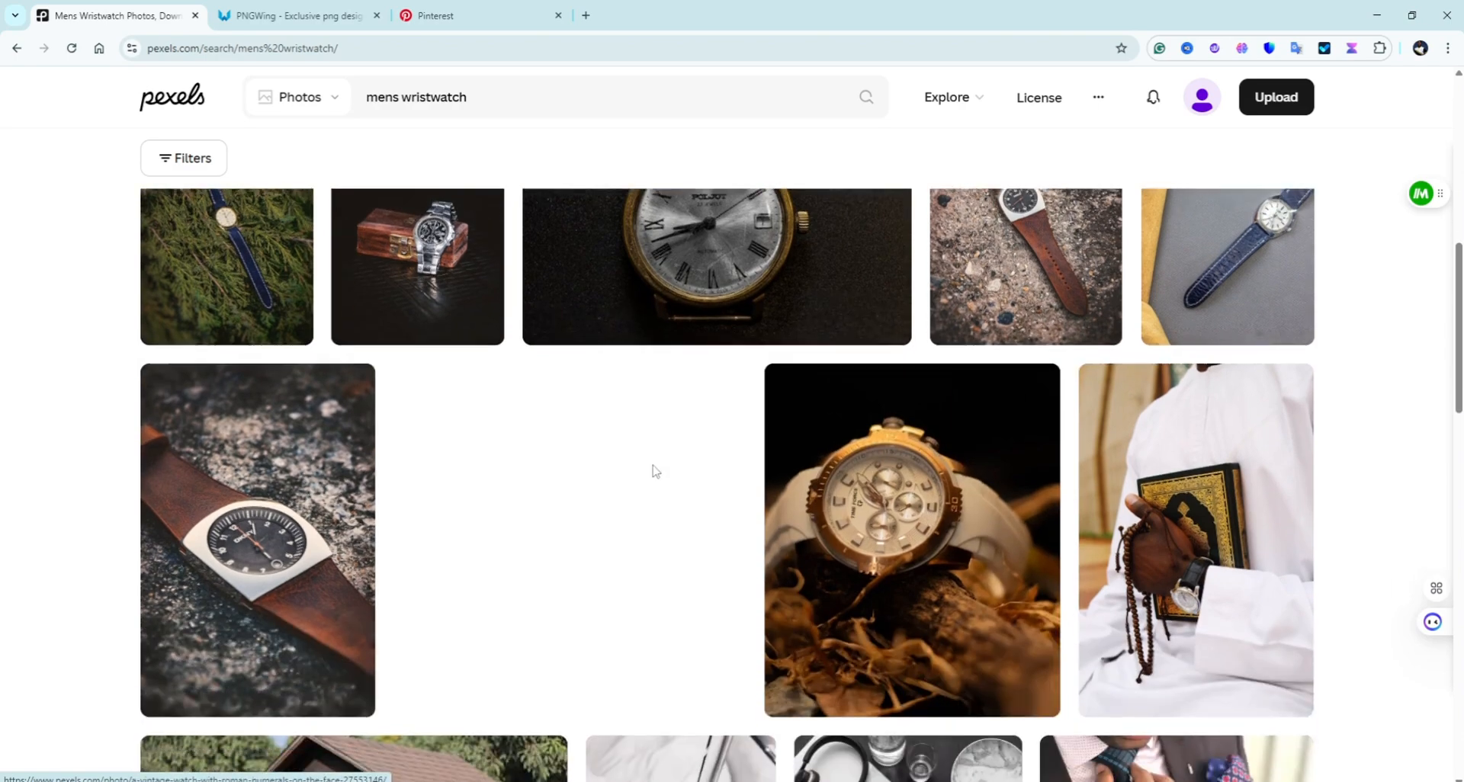
scroll(797, 440, down, 2)
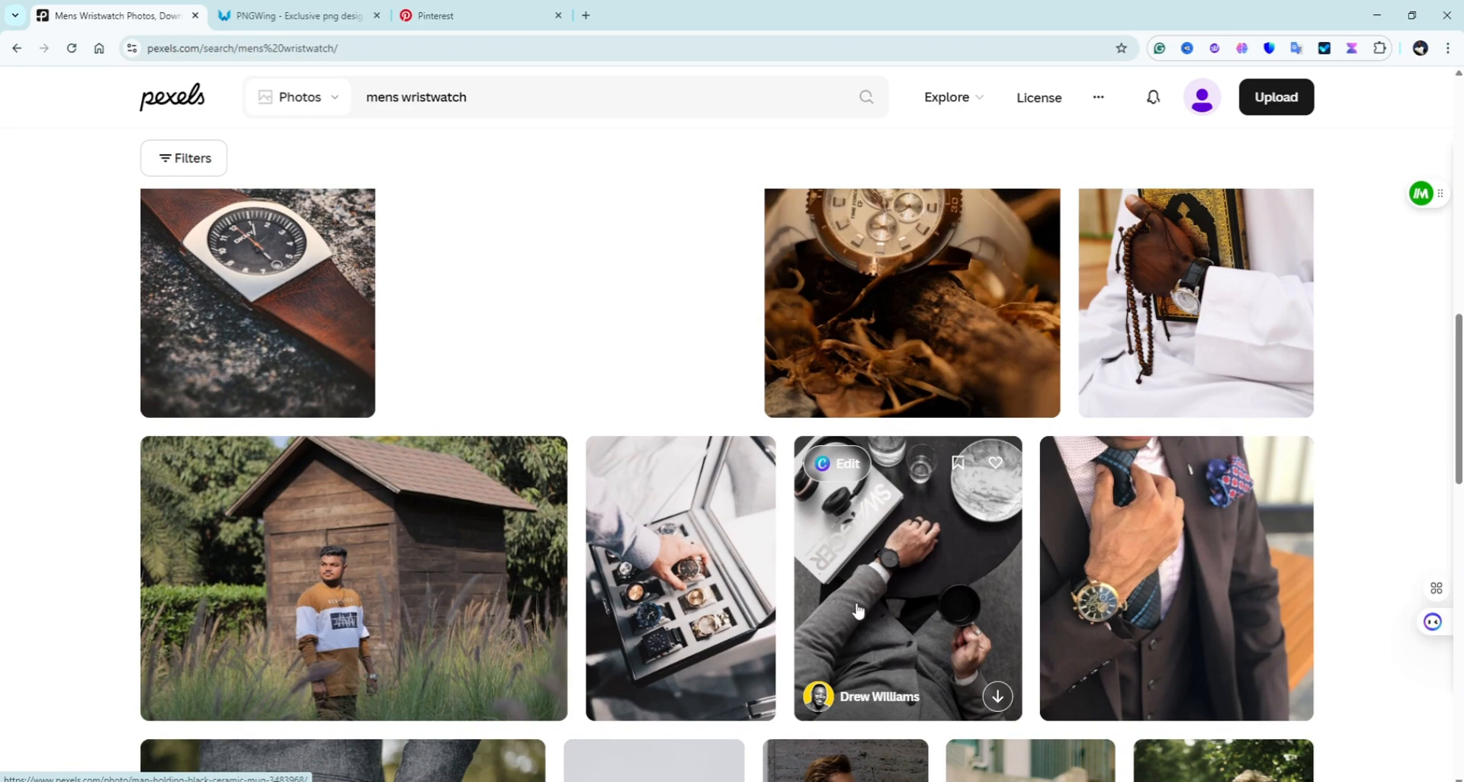
scroll(817, 618, up, 2)
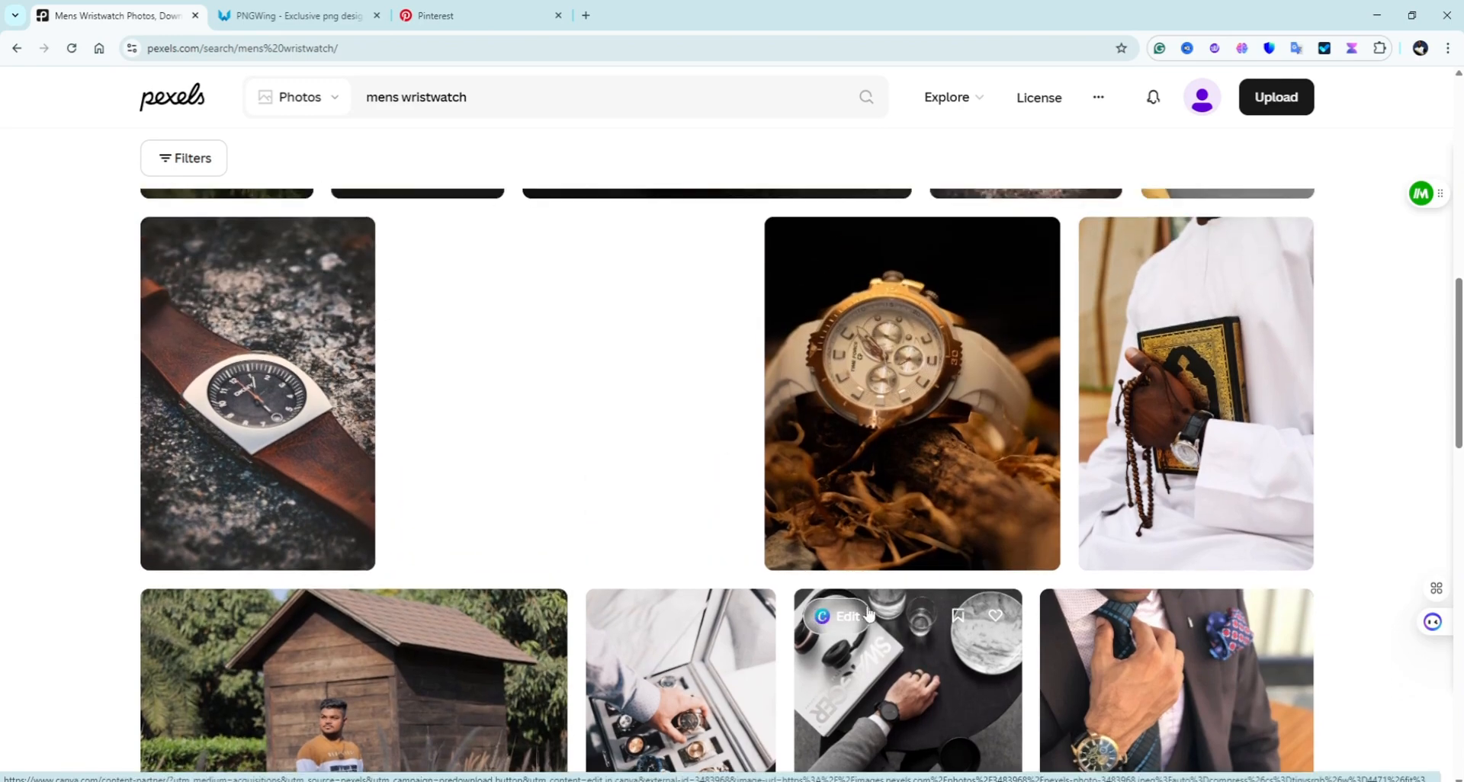
scroll(874, 611, down, 2)
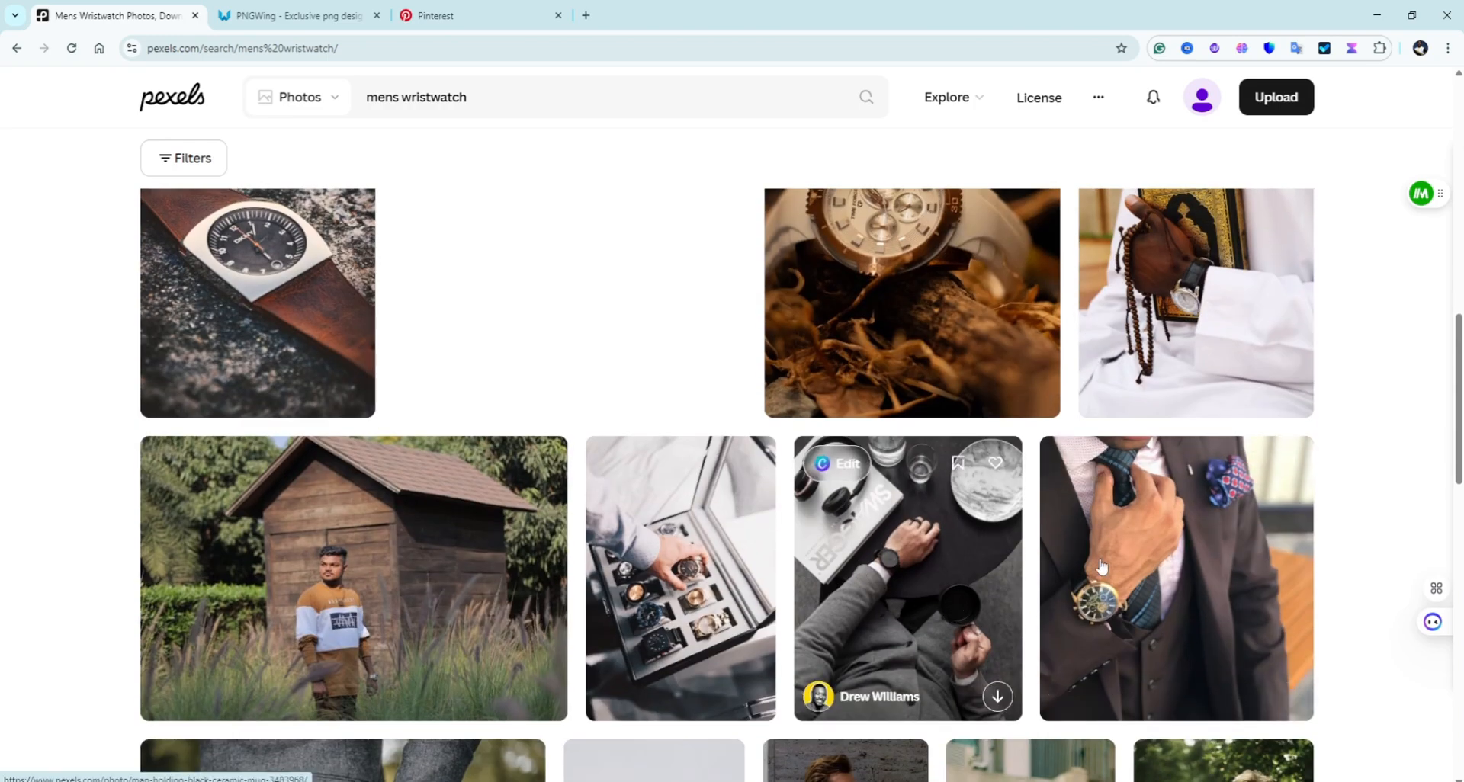
click(1151, 566)
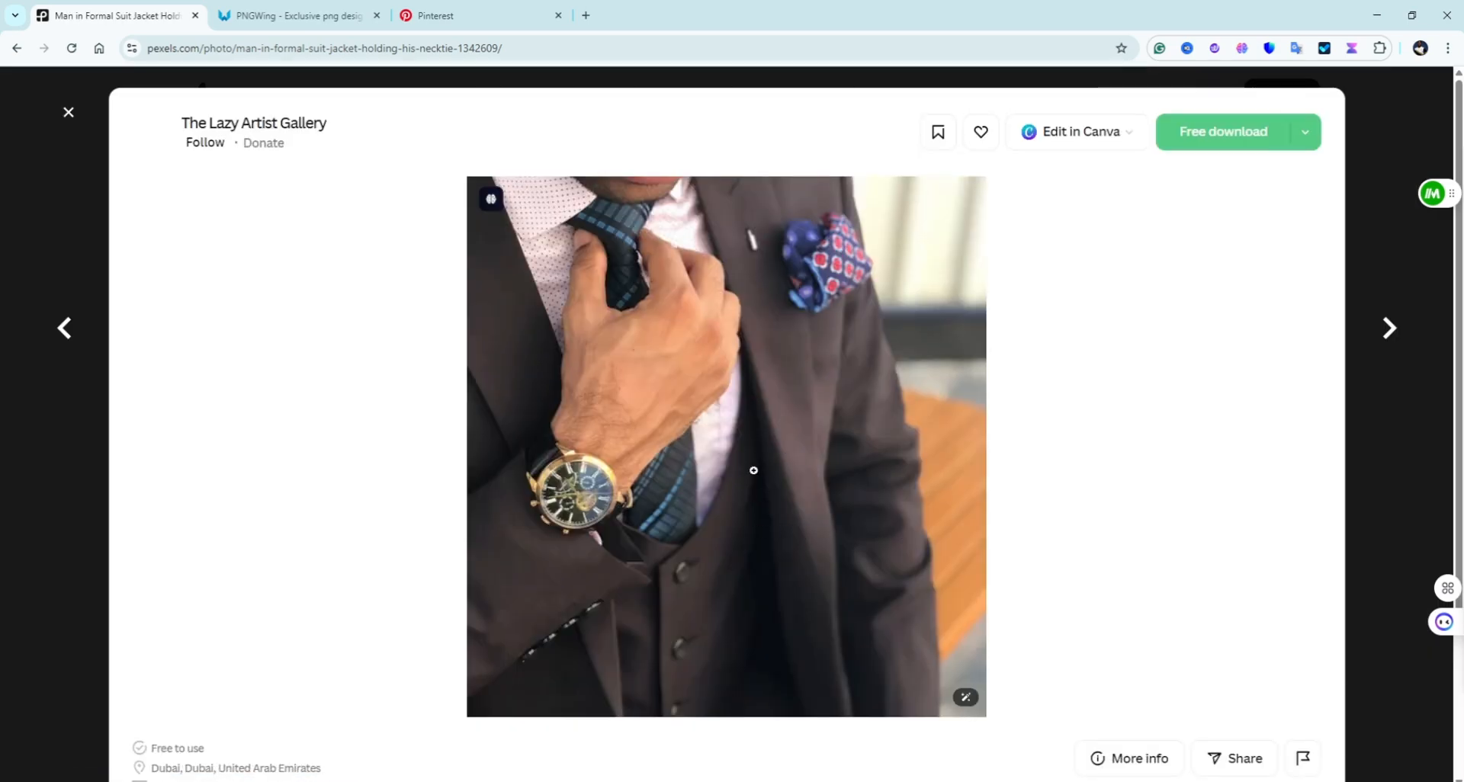
Step: Download the photo at the Large 1920x1997 size
click(1306, 139)
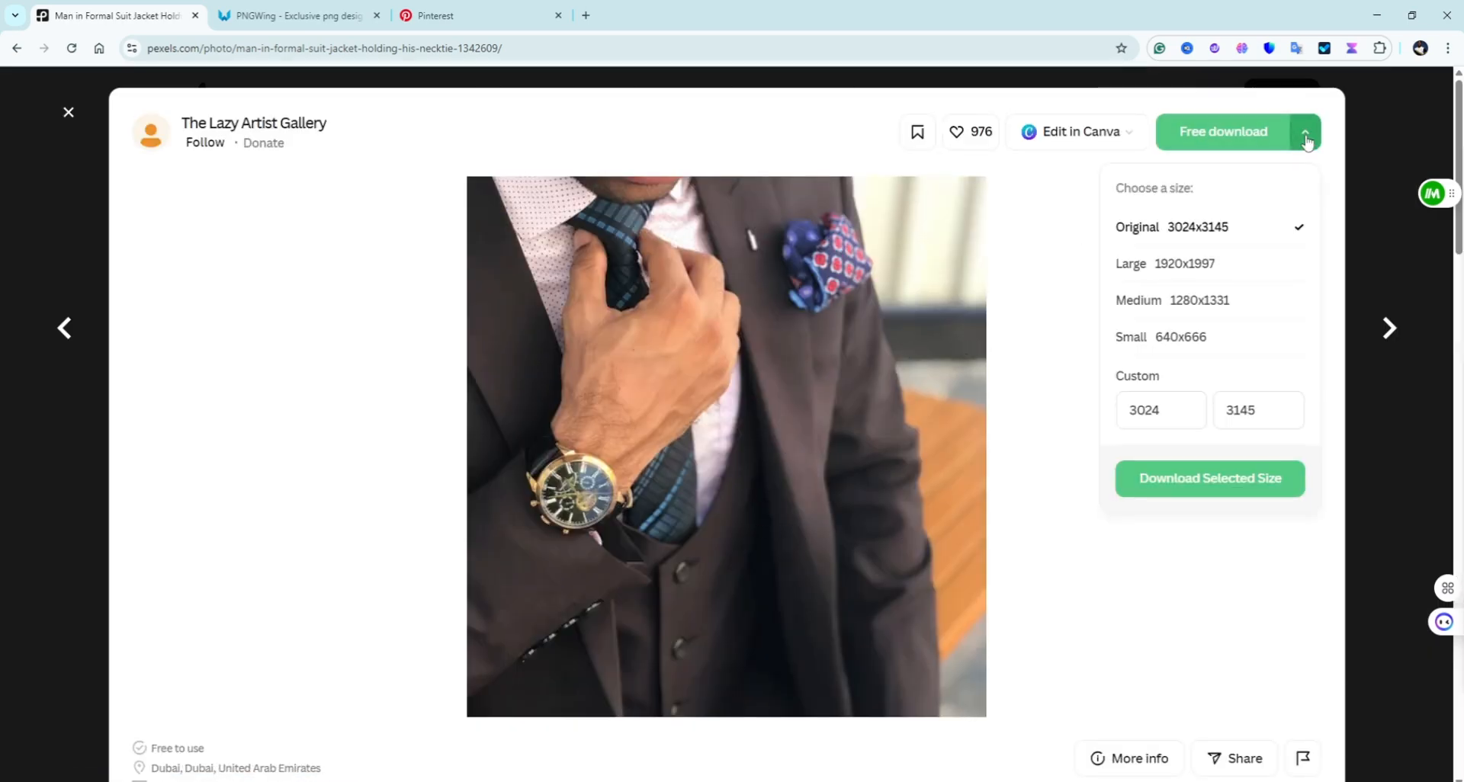
click(1241, 270)
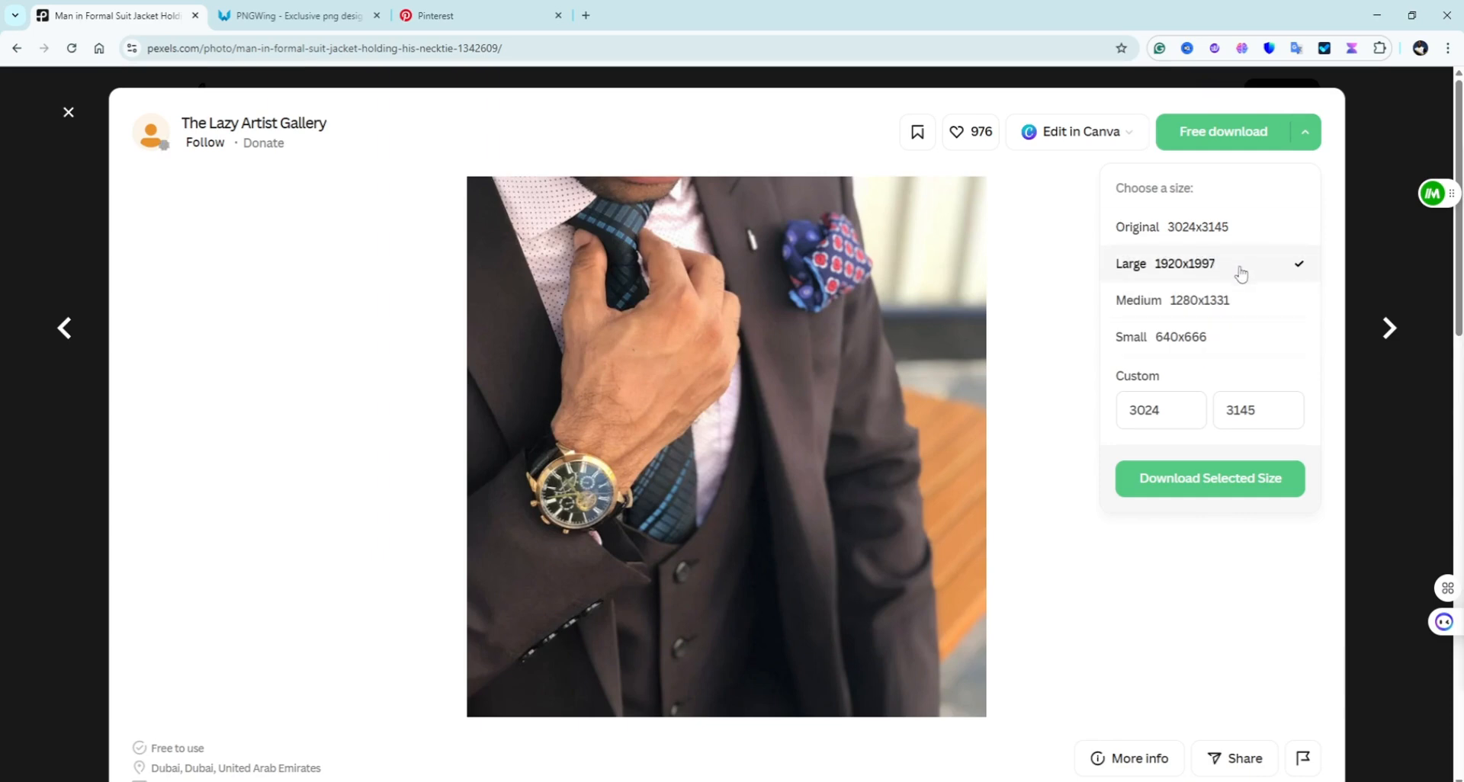
click(1166, 482)
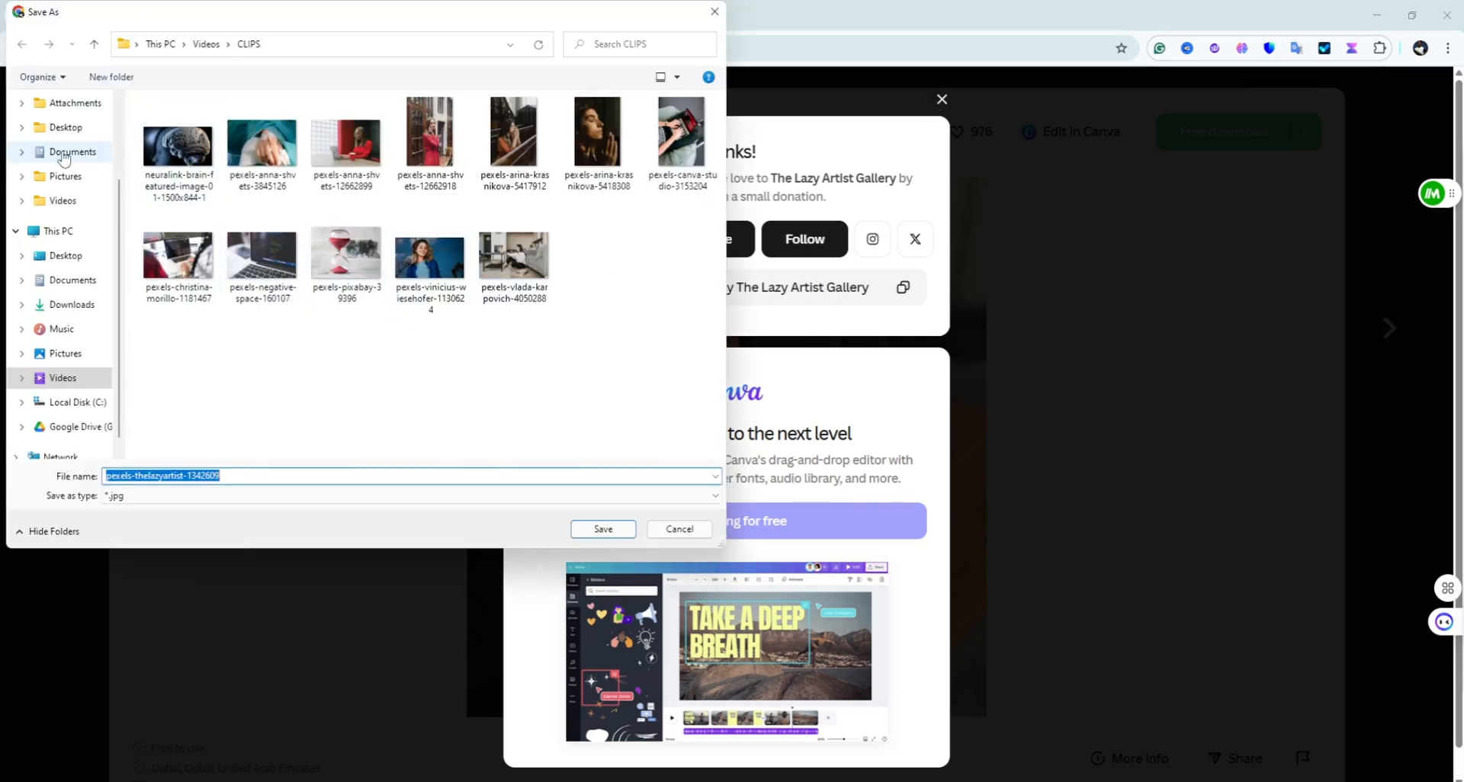
Step: Create a 'goody store' folder in Pictures and open it as the save location
click(66, 355)
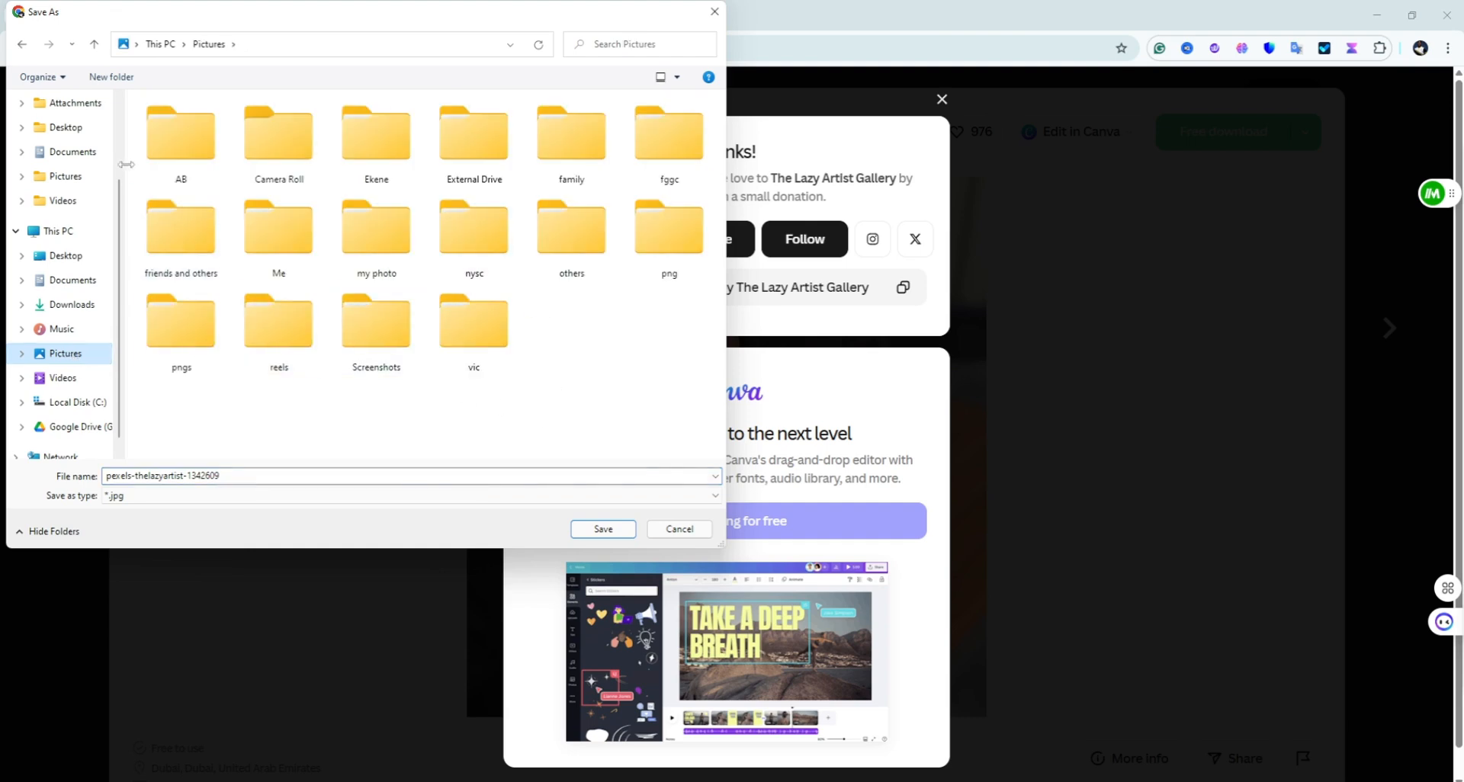
click(124, 83)
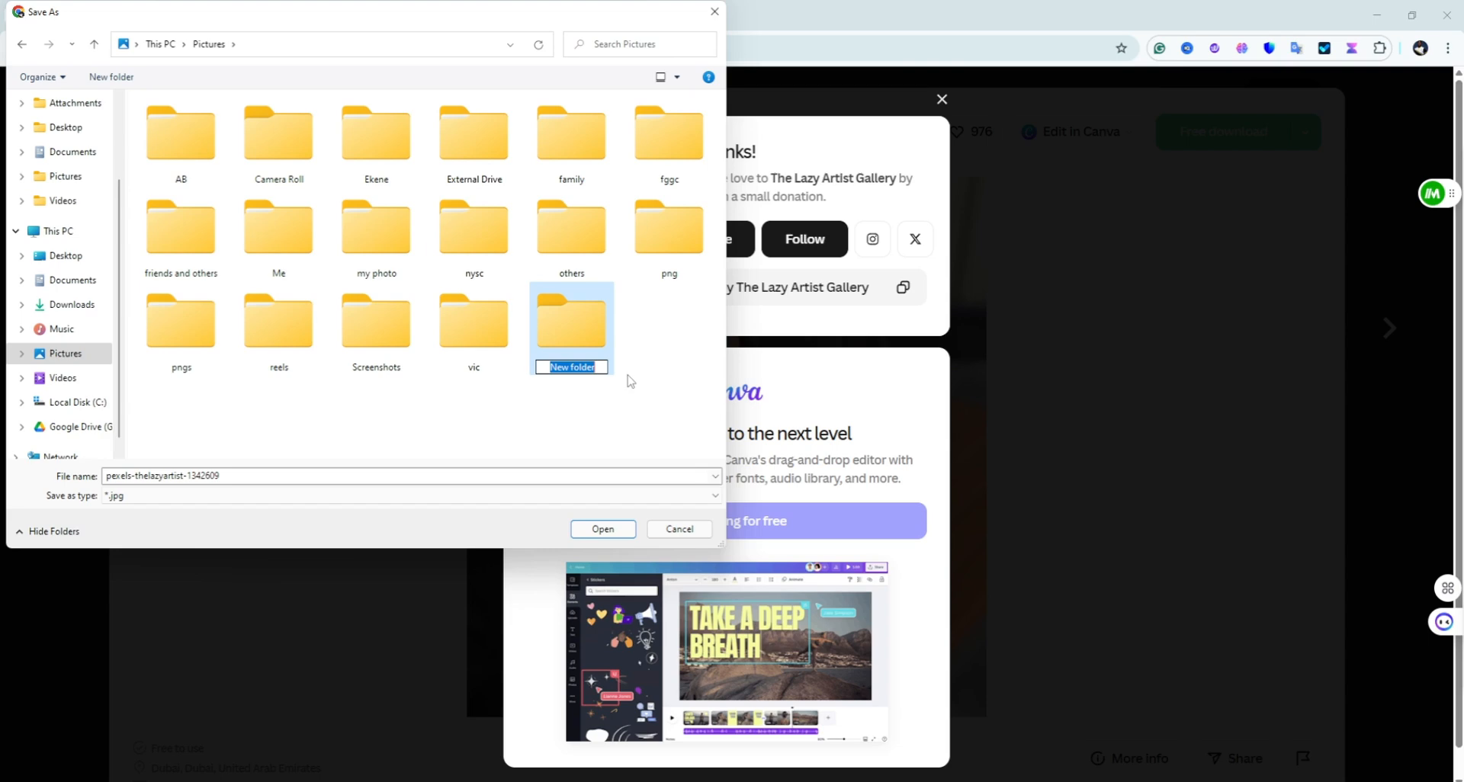
key(BackSpace)
text(goody store)
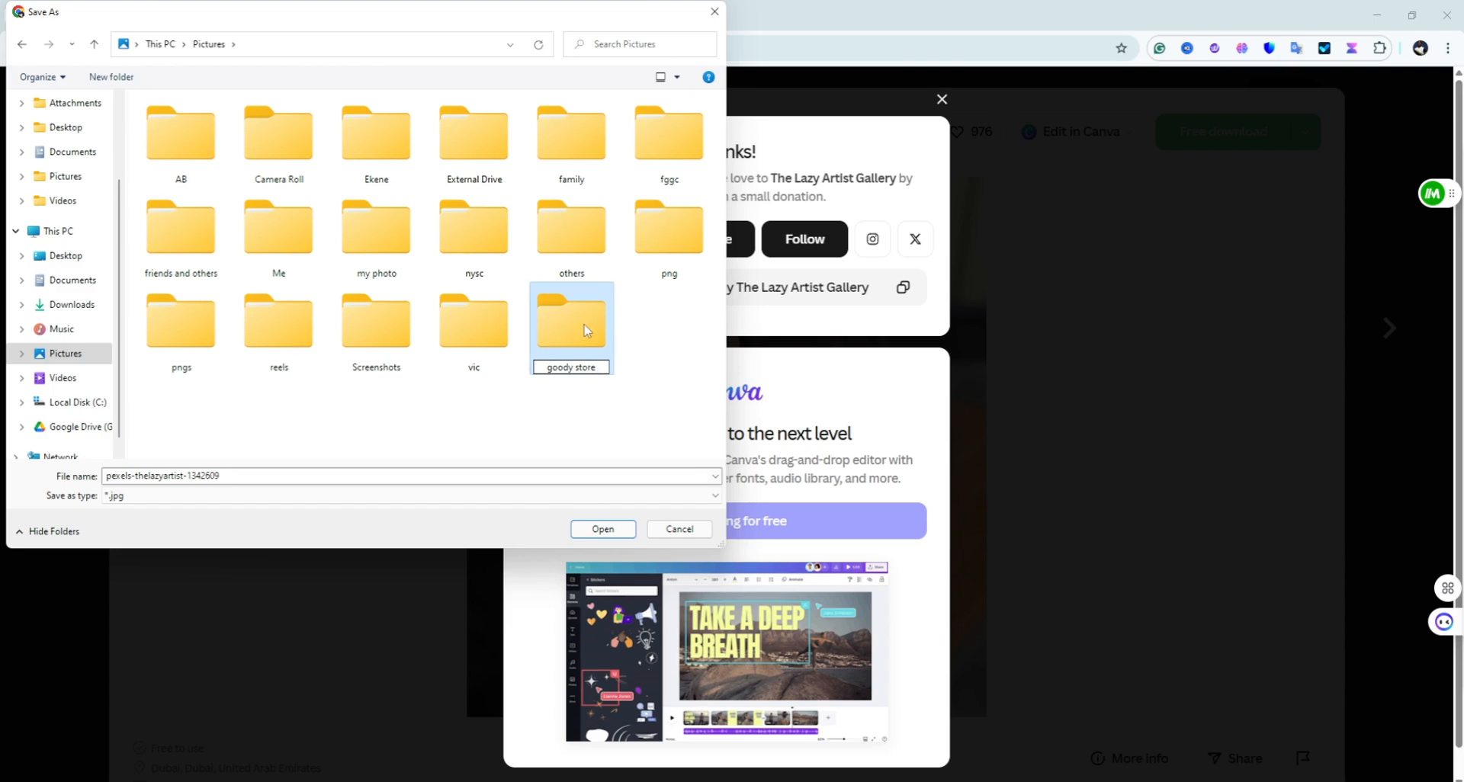
click(603, 529)
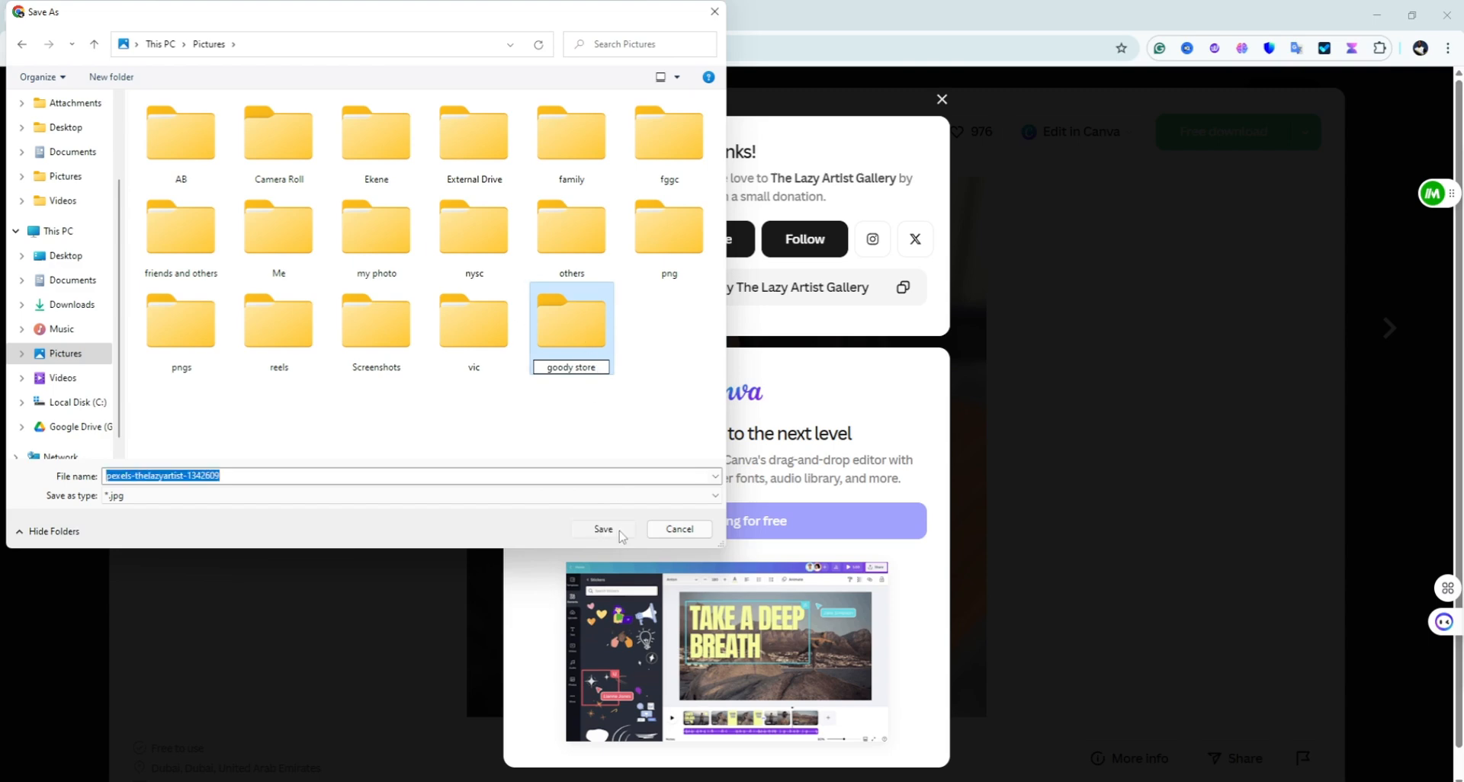
Step: Save the photo into goody store, open the similar blue-jacket luxury watch photo, then go to PNGWing
click(620, 534)
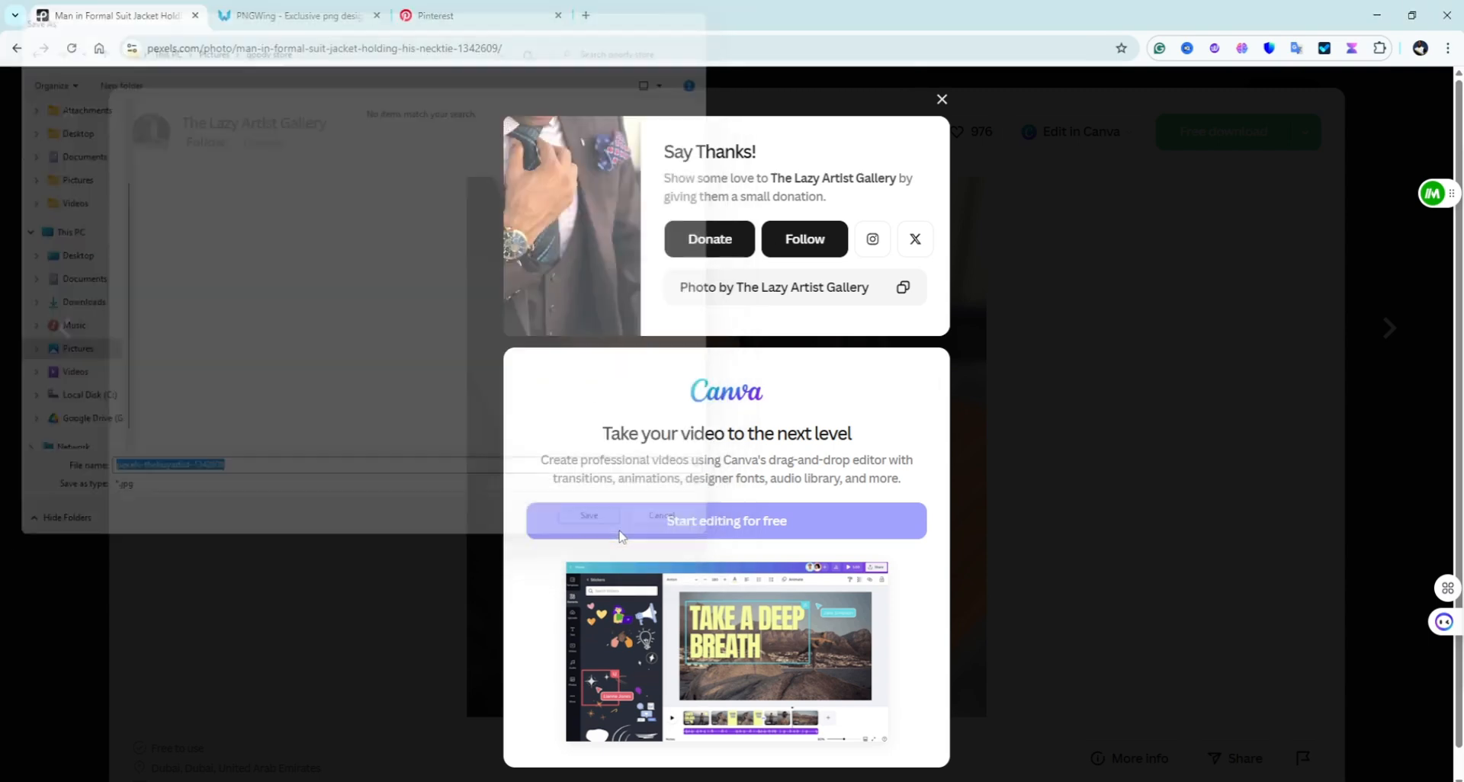
scroll(611, 435, down, 10)
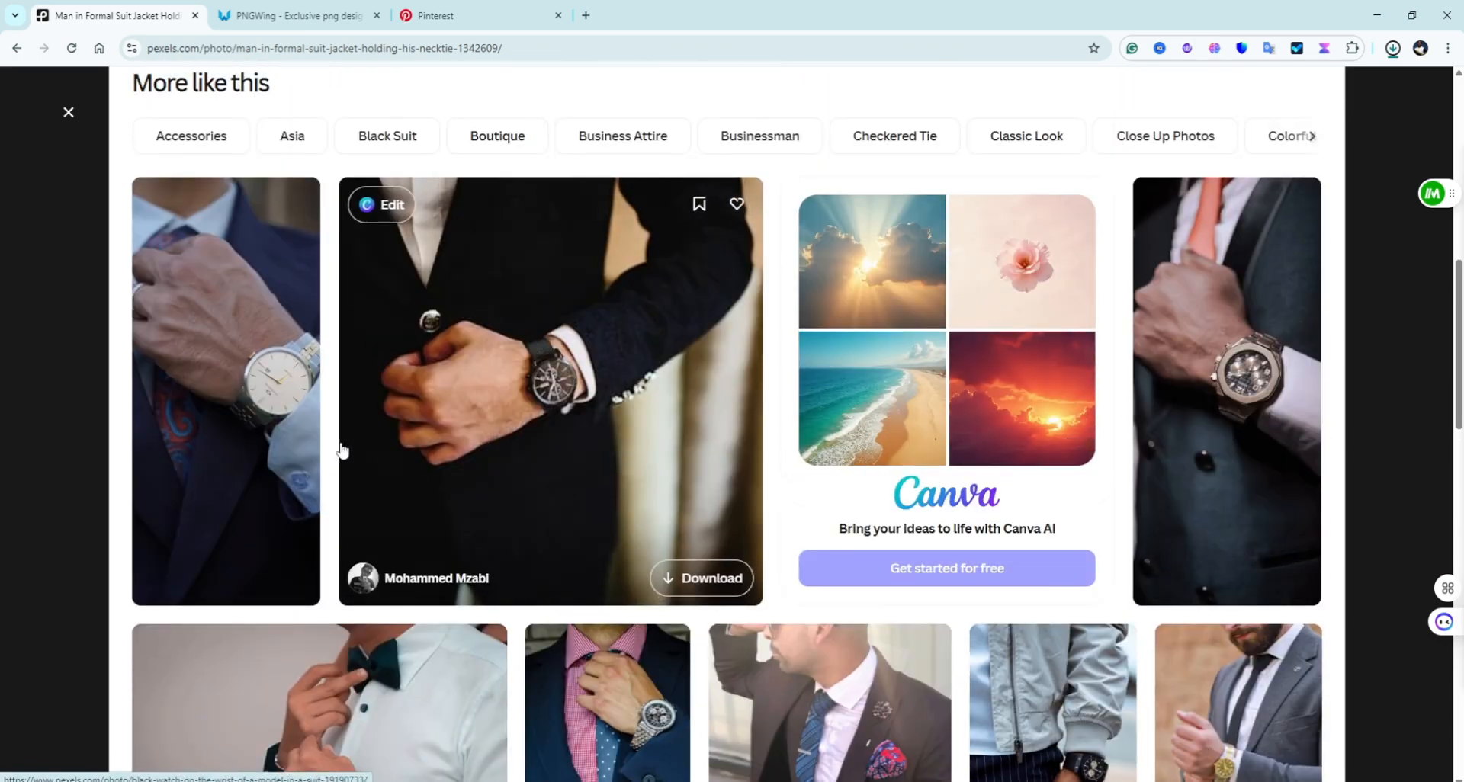
scroll(1150, 397, down, 3)
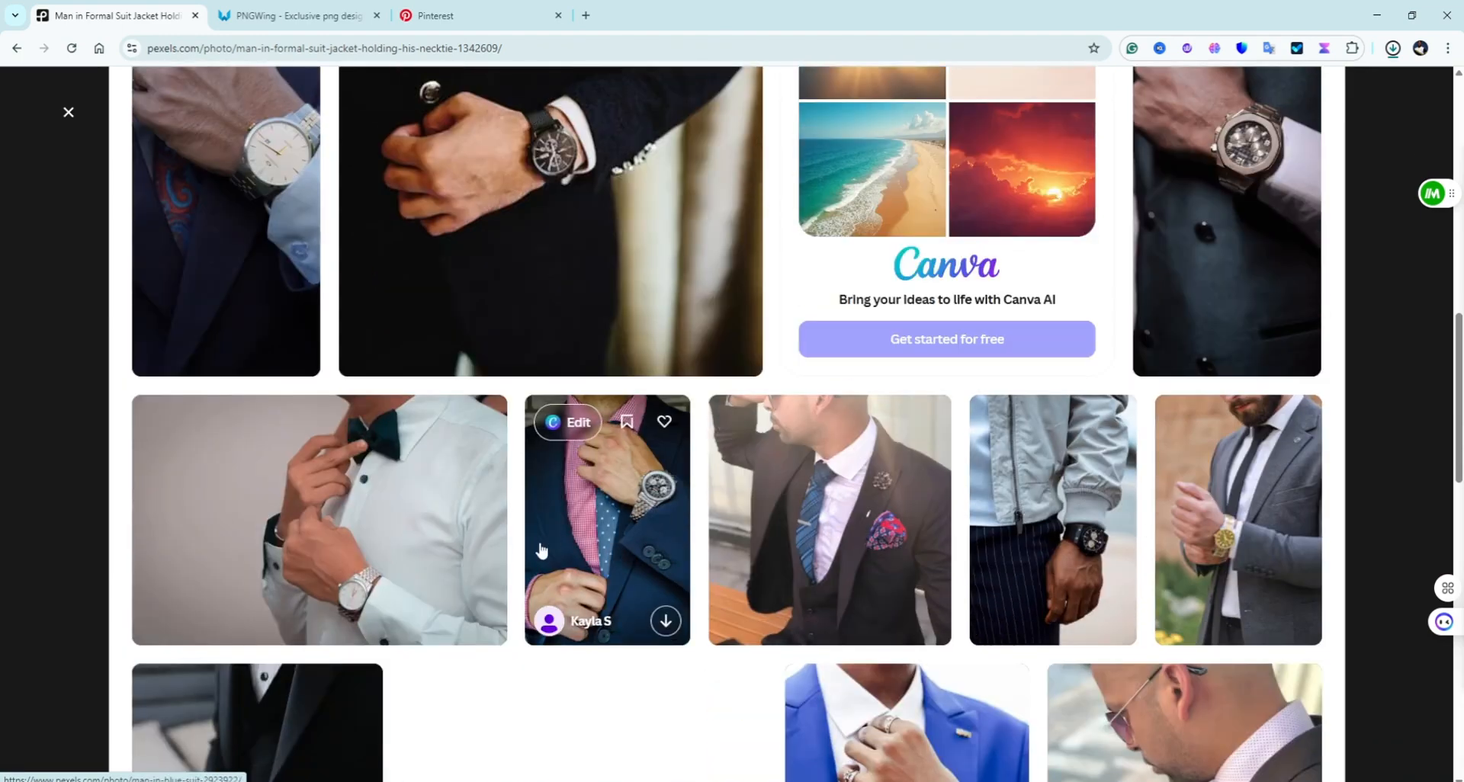
scroll(1182, 610, down, 3)
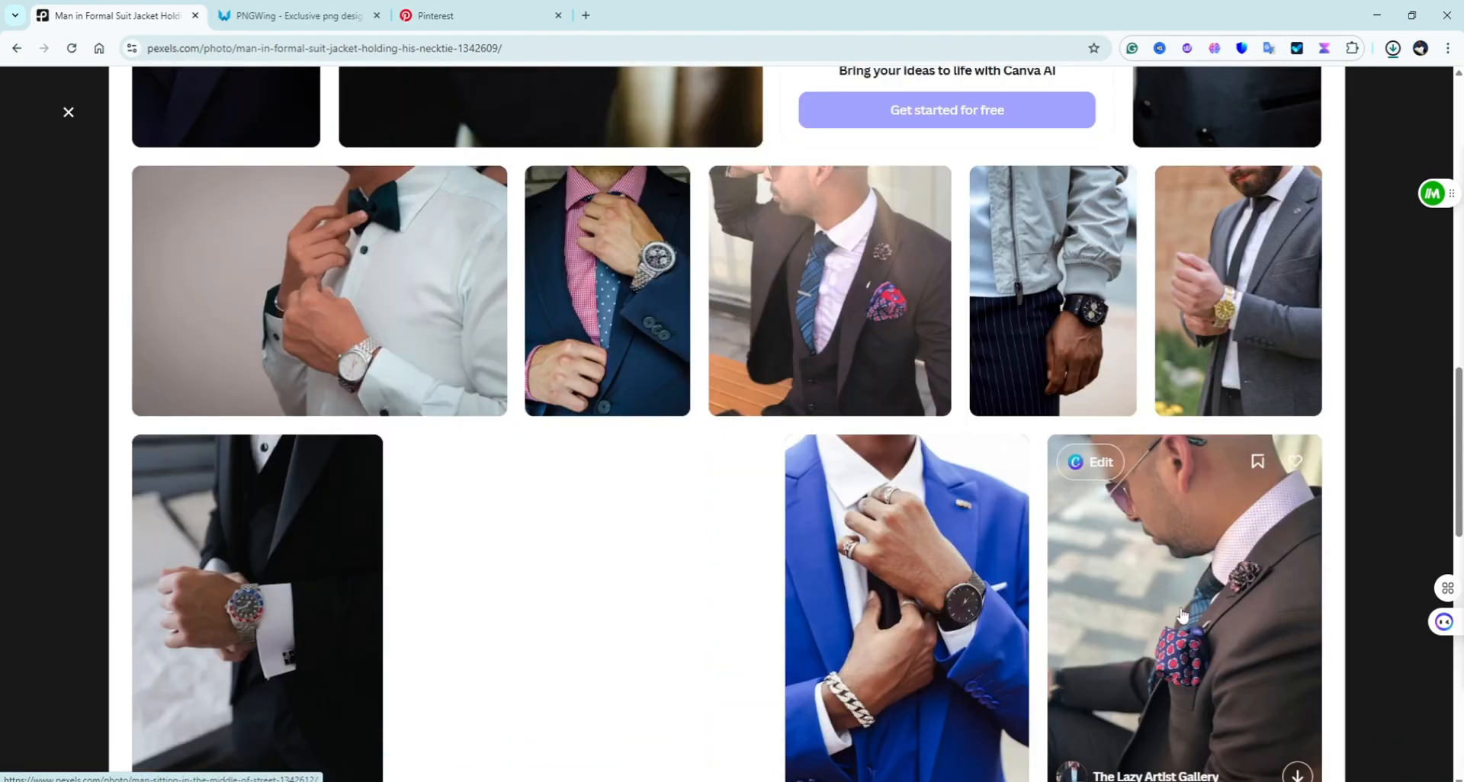
scroll(1183, 614, up, 5)
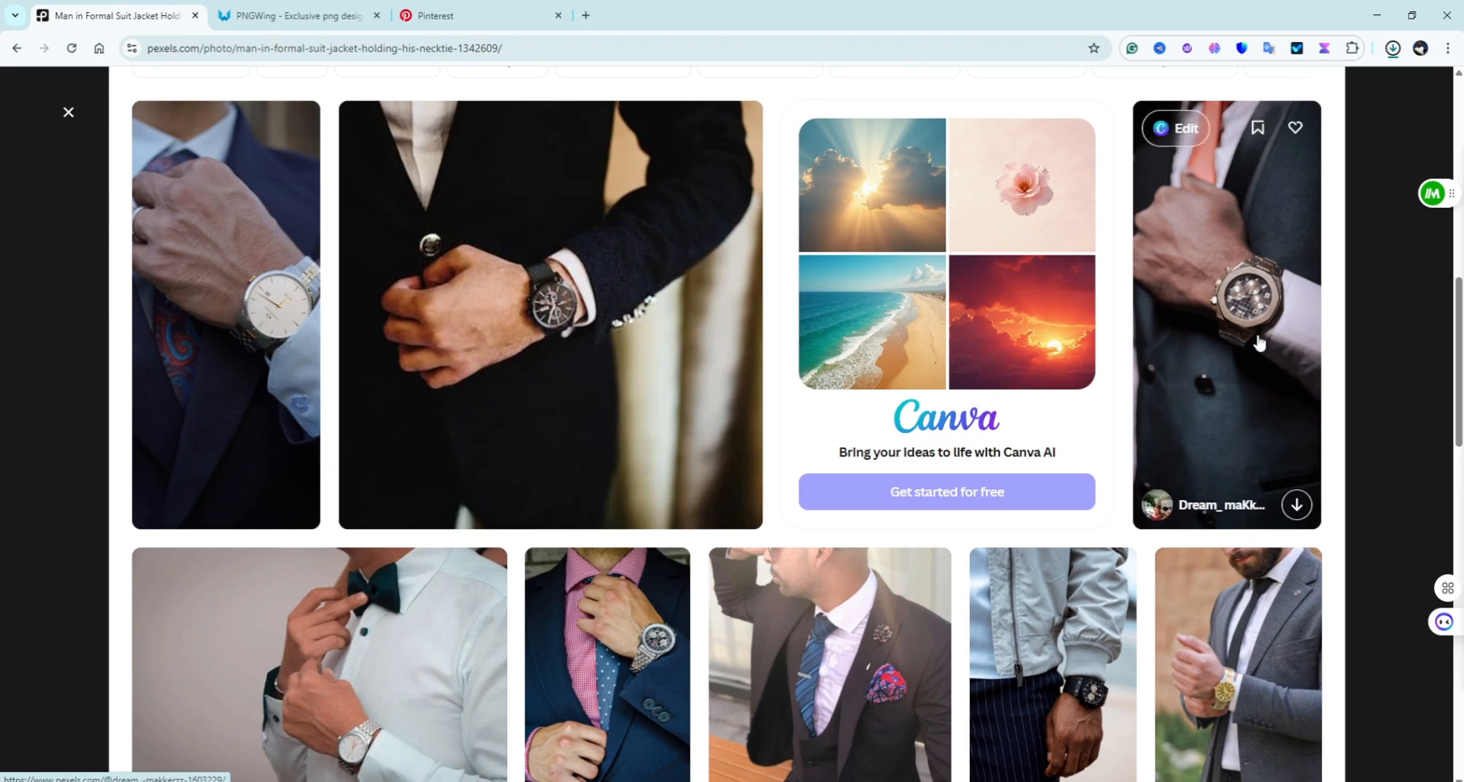
click(1259, 340)
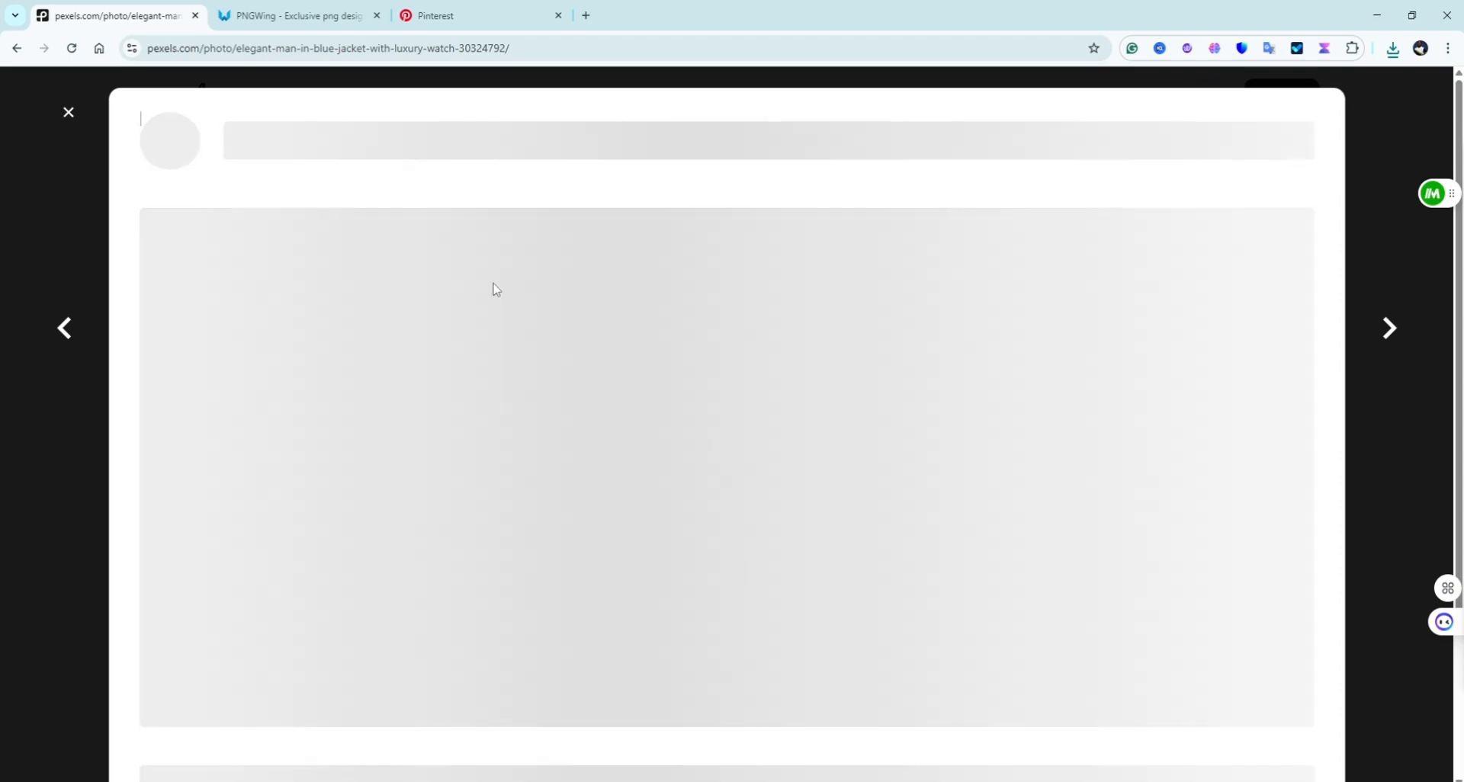
key(ctrl+Tab)
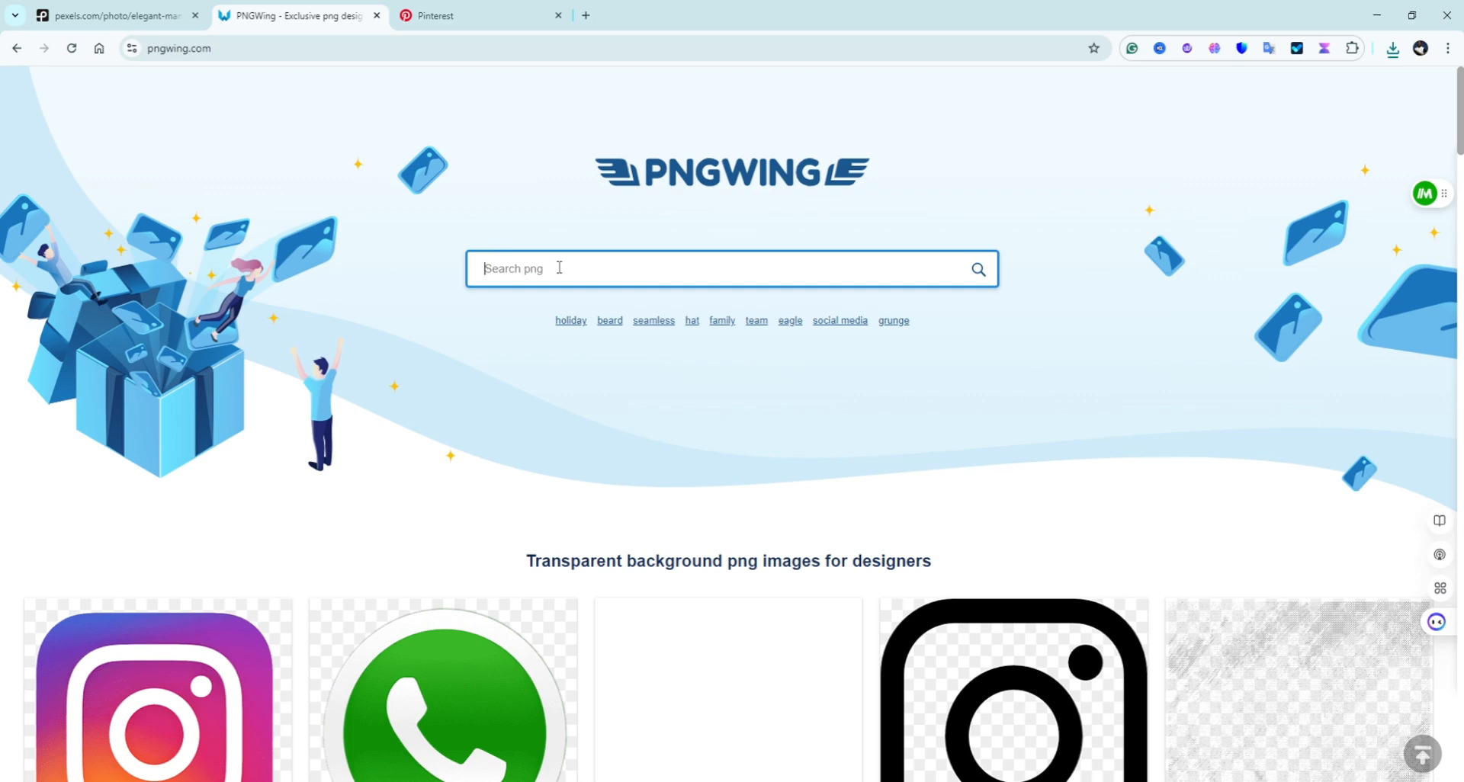
Step: Search PNGWing for mens wristwatch PNG images
text(mens wristwatch)
key(Return)
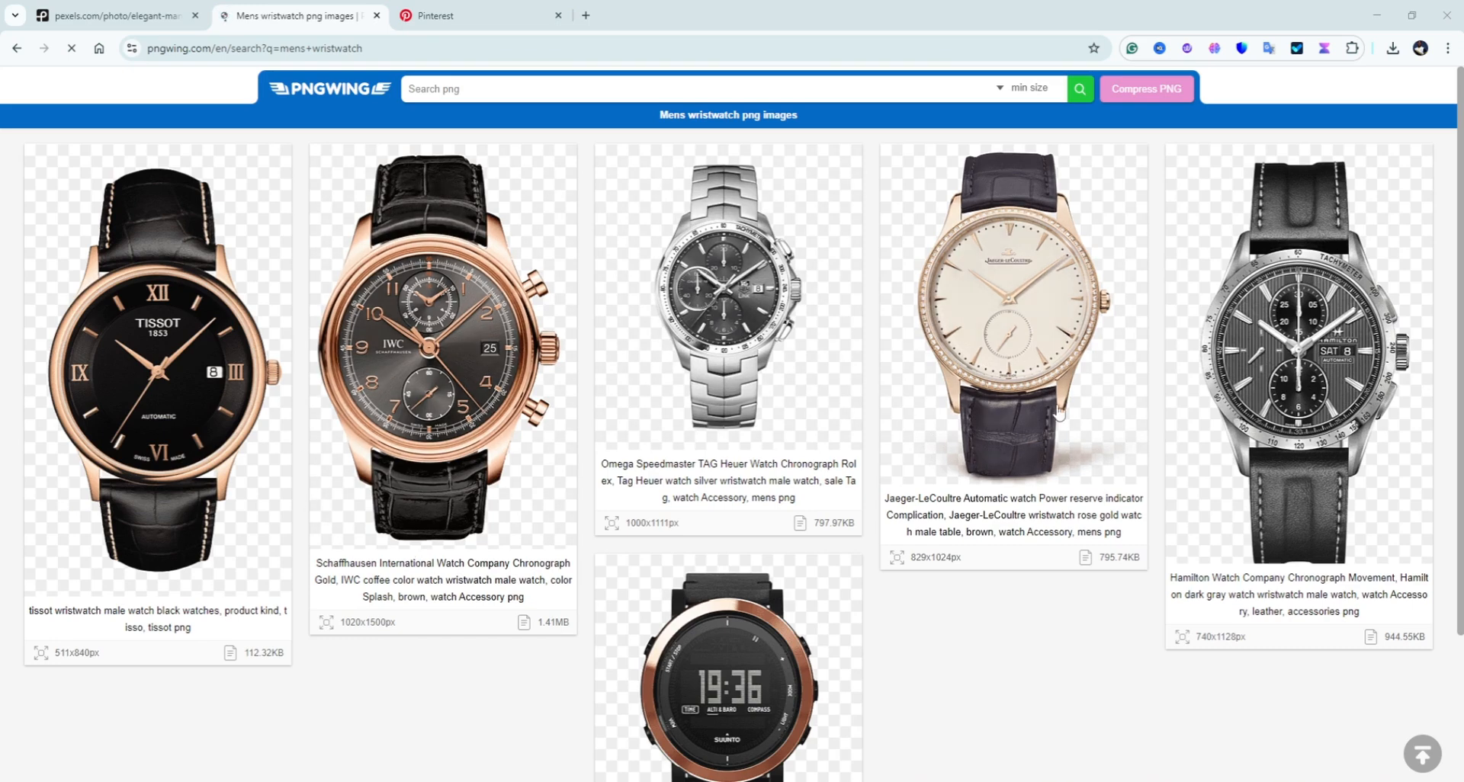
scroll(1258, 534, down, 2)
scroll(1253, 550, up, 2)
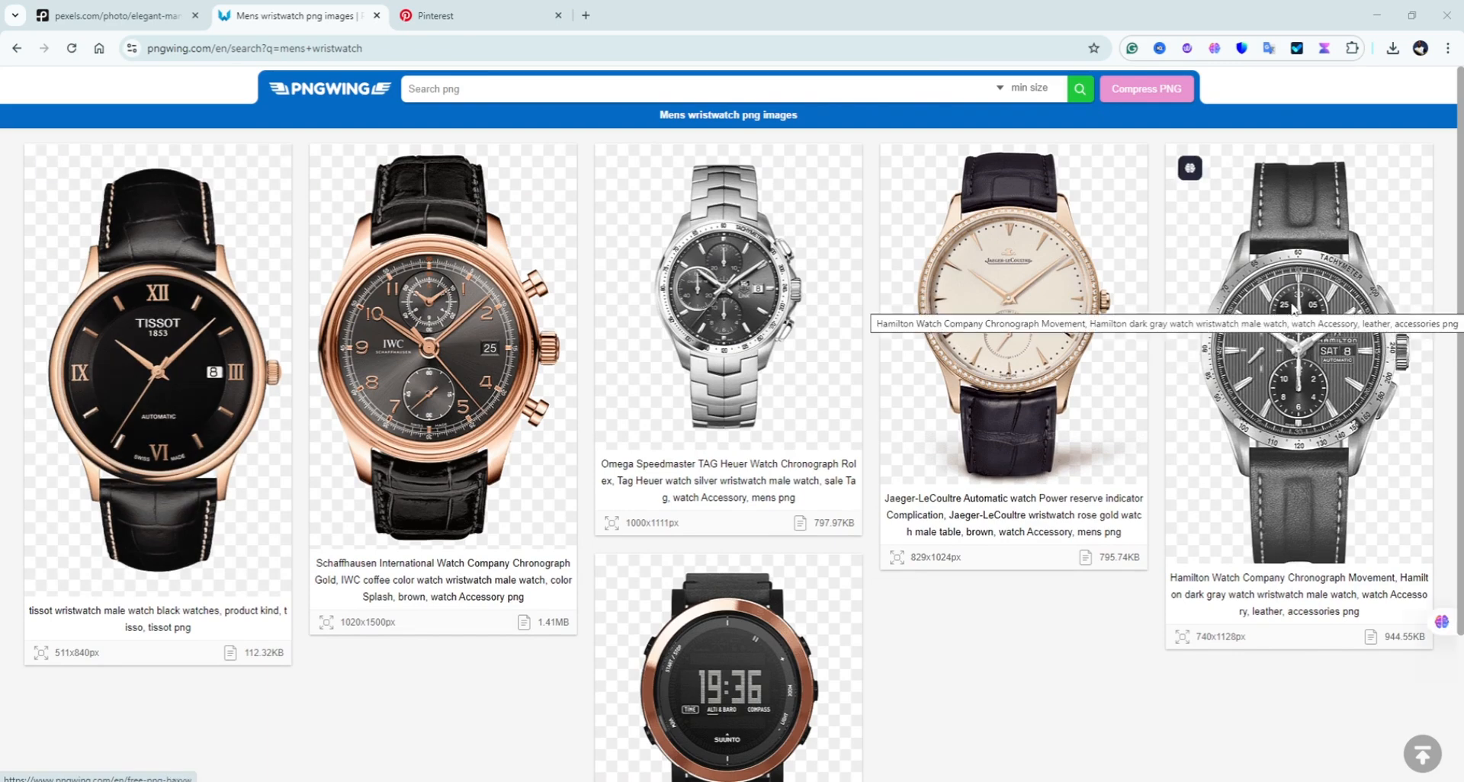
Step: Open the Hamilton, Jaeger-LeCoultre, IWC and Tissot watch PNGs each in a new tab
click(1291, 309)
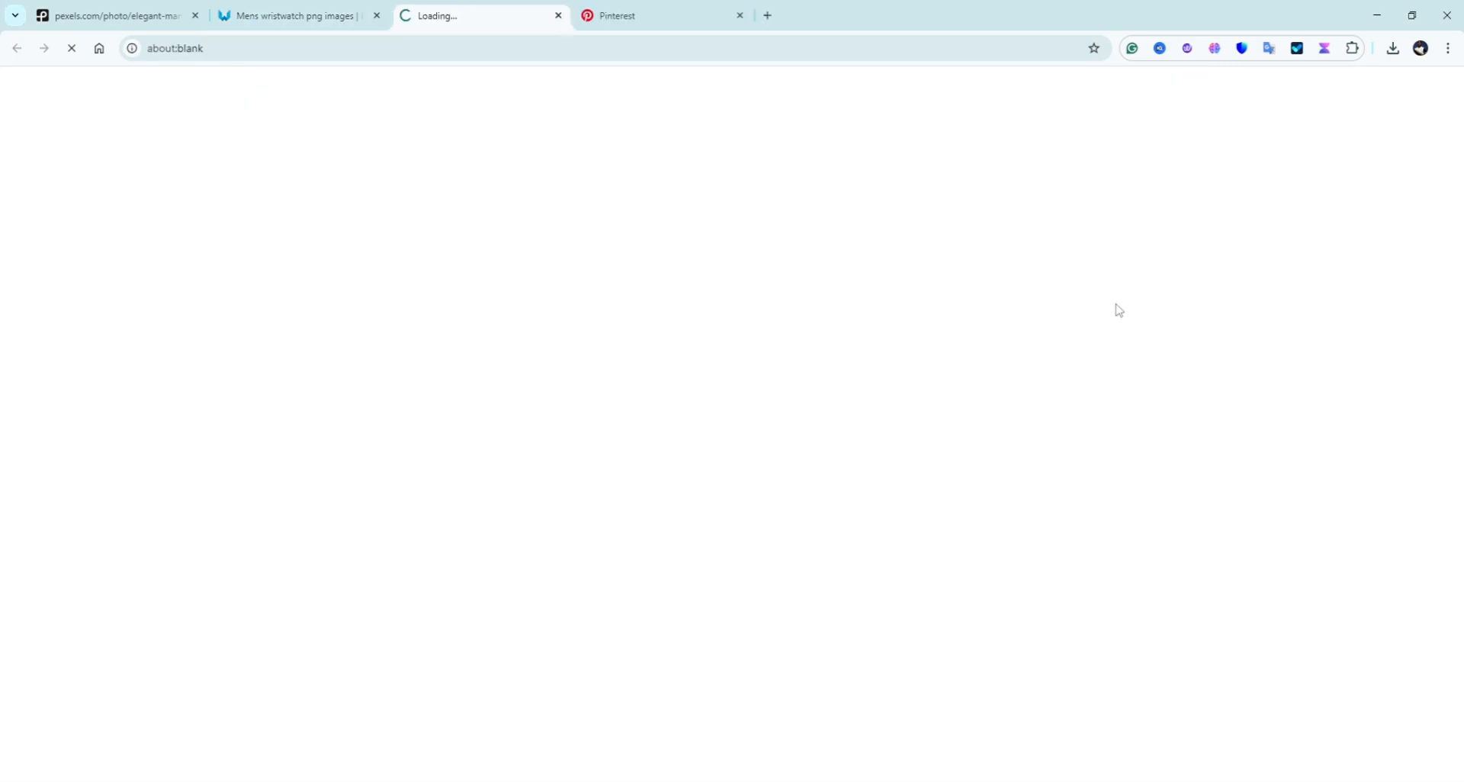
click(307, 23)
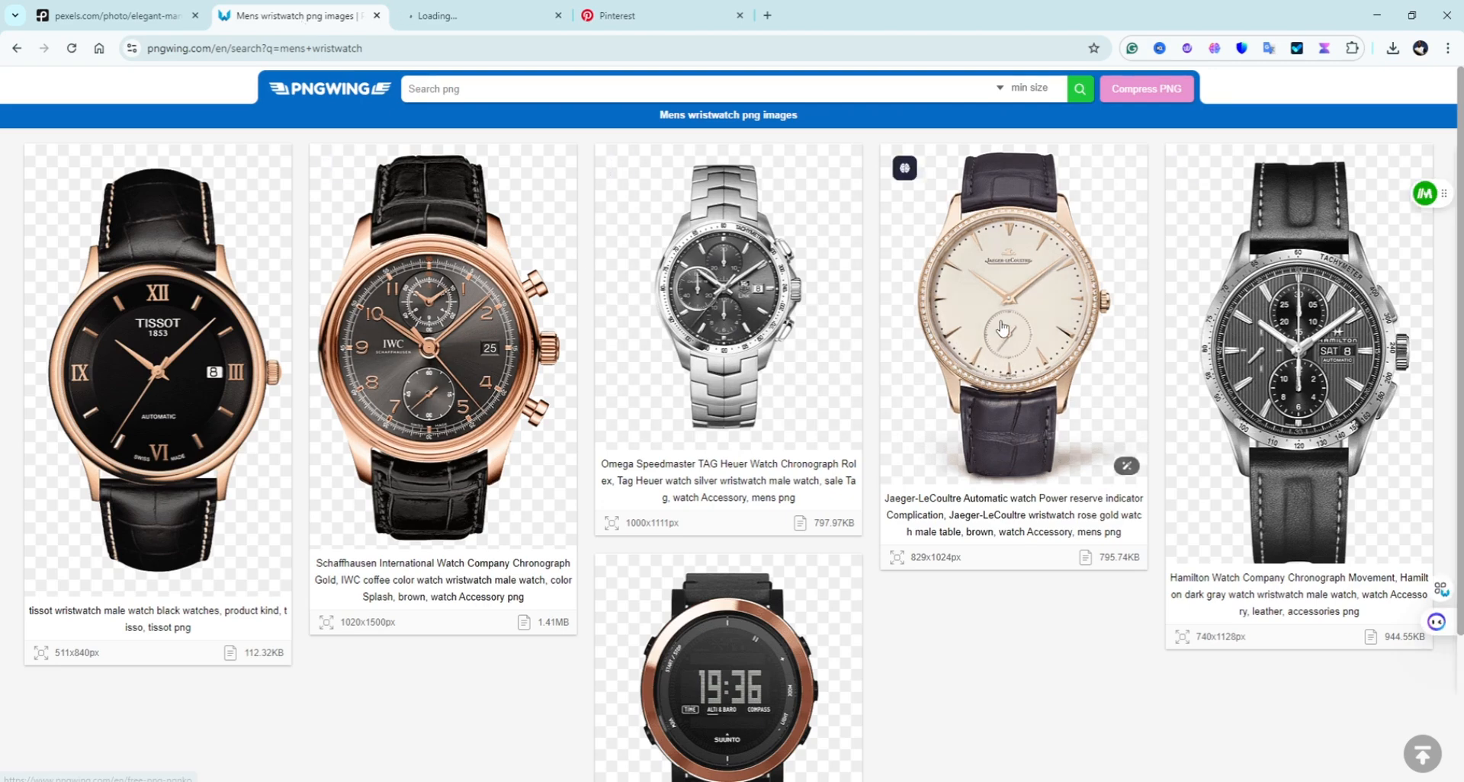
click(499, 170)
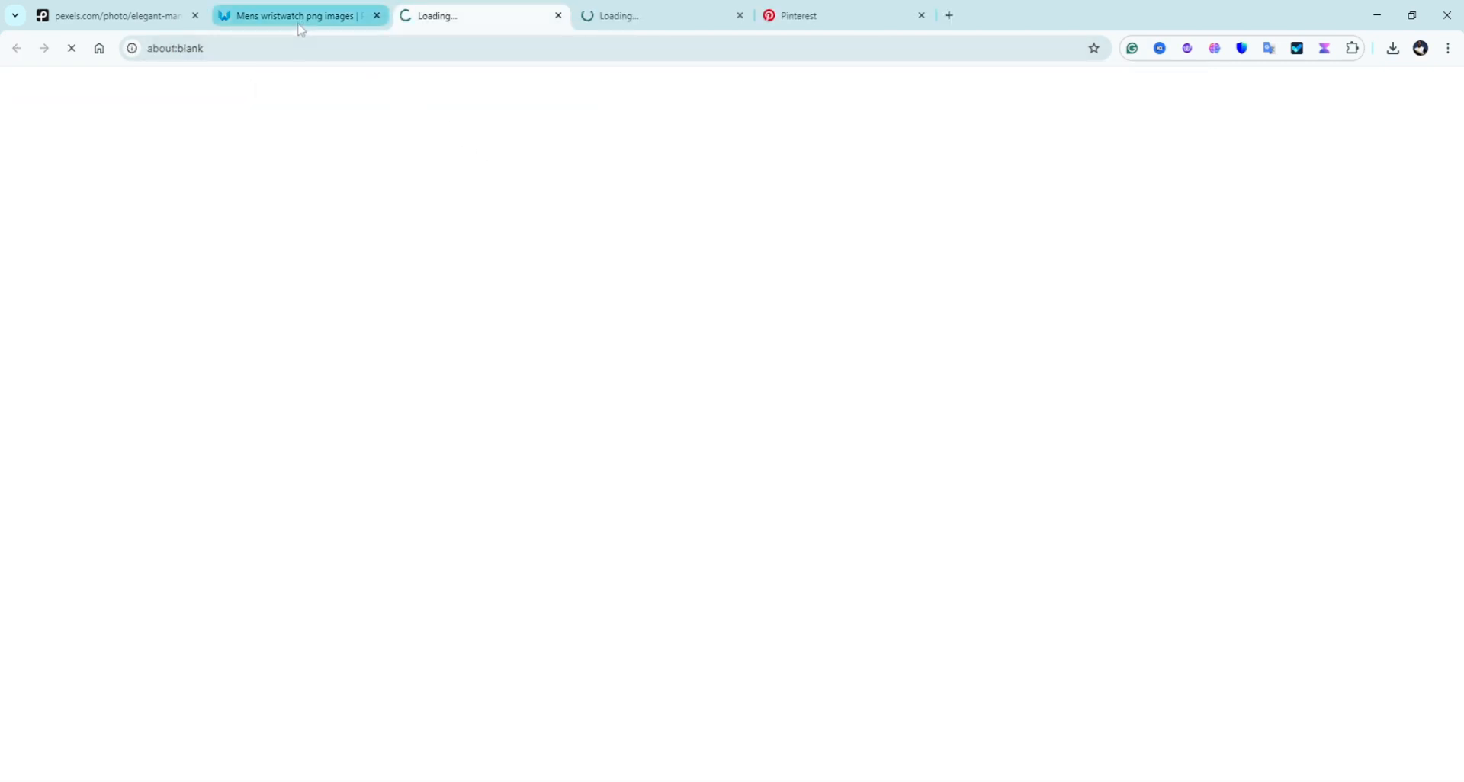
click(300, 24)
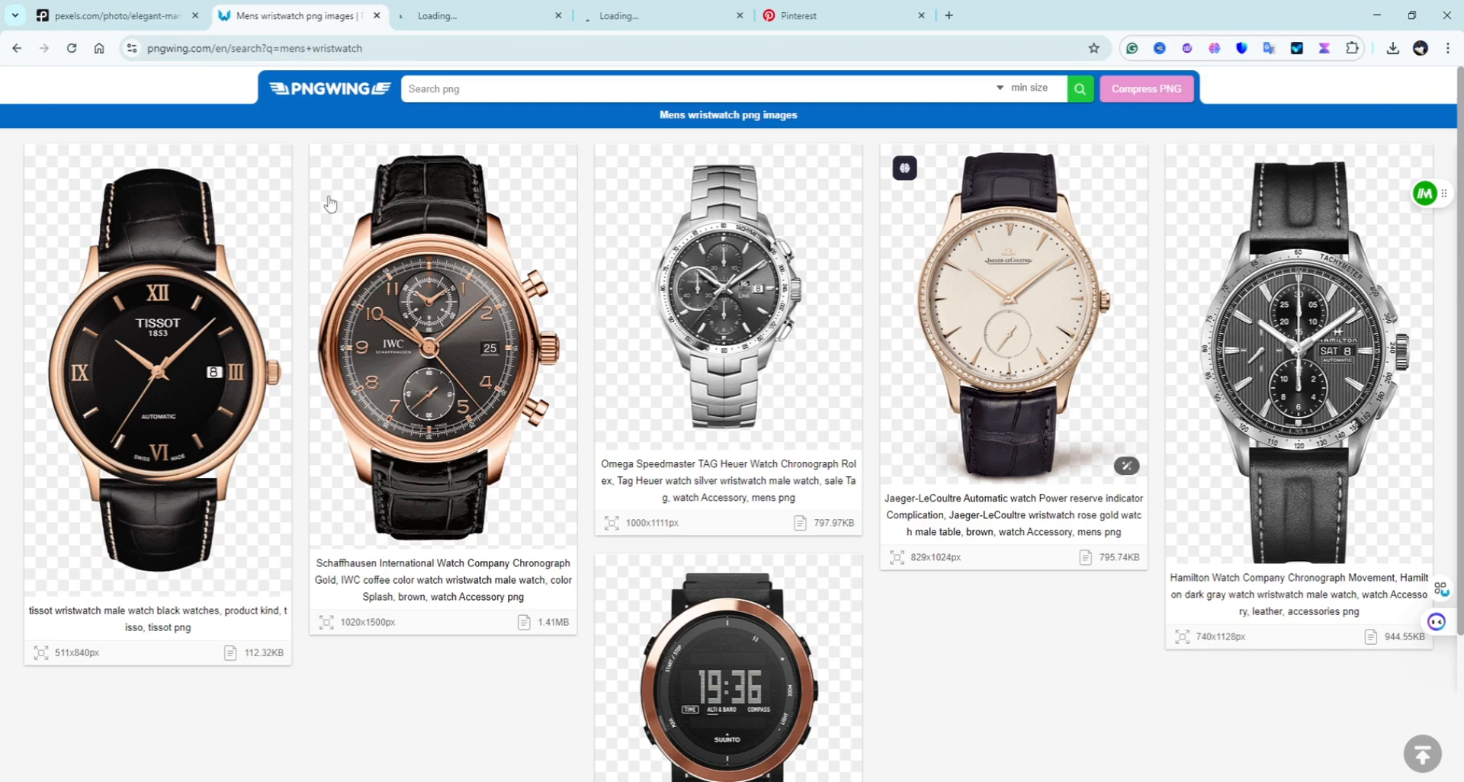
click(455, 353)
click(302, 17)
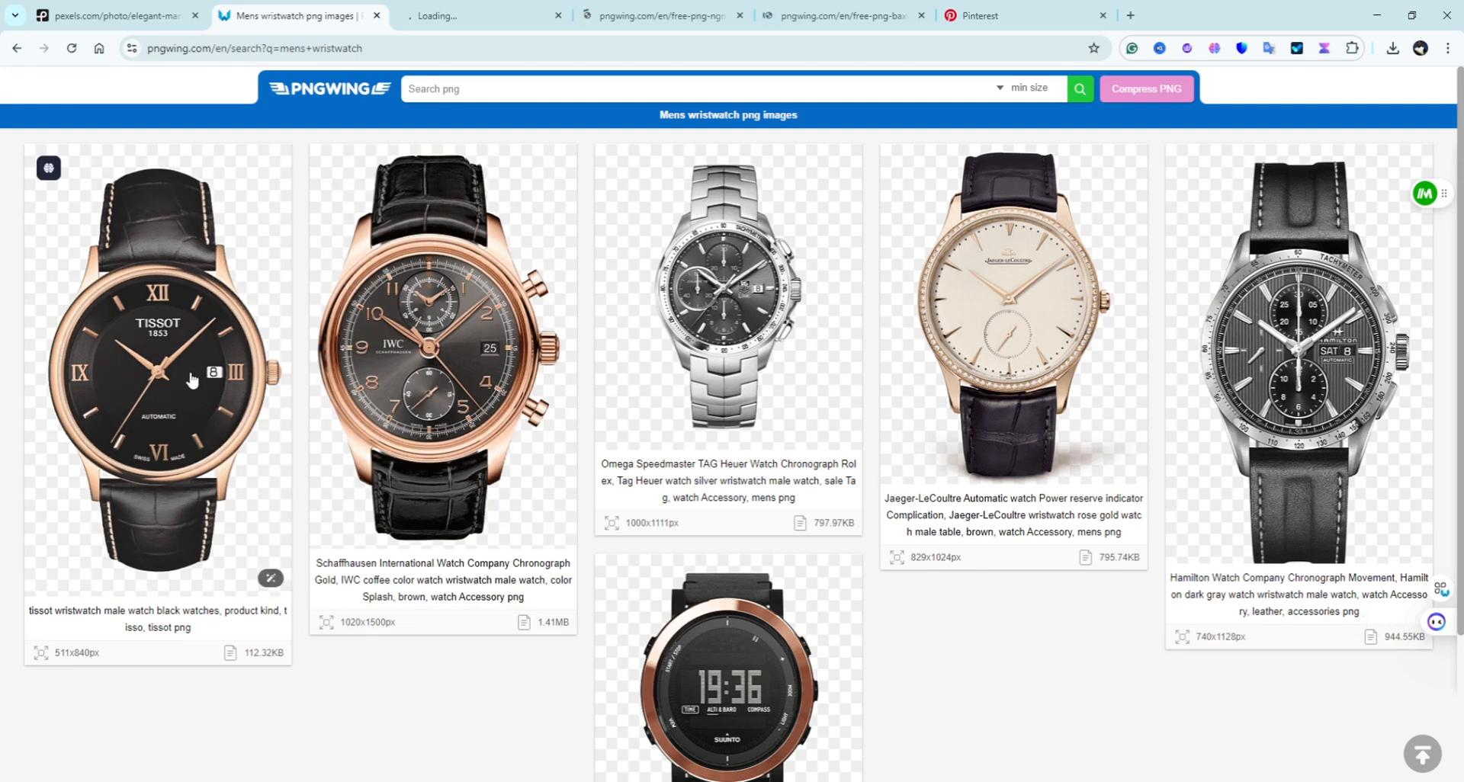
click(192, 380)
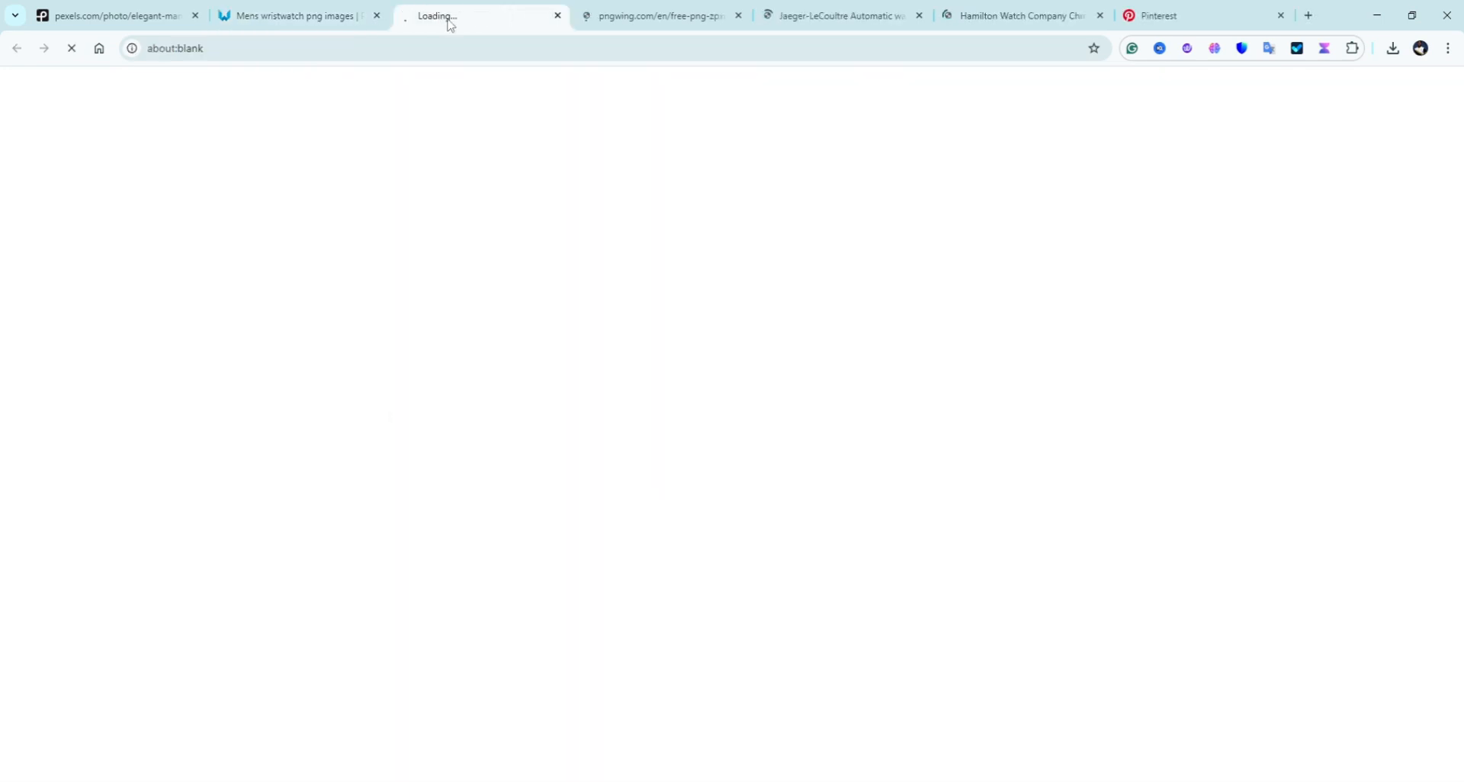
click(318, 23)
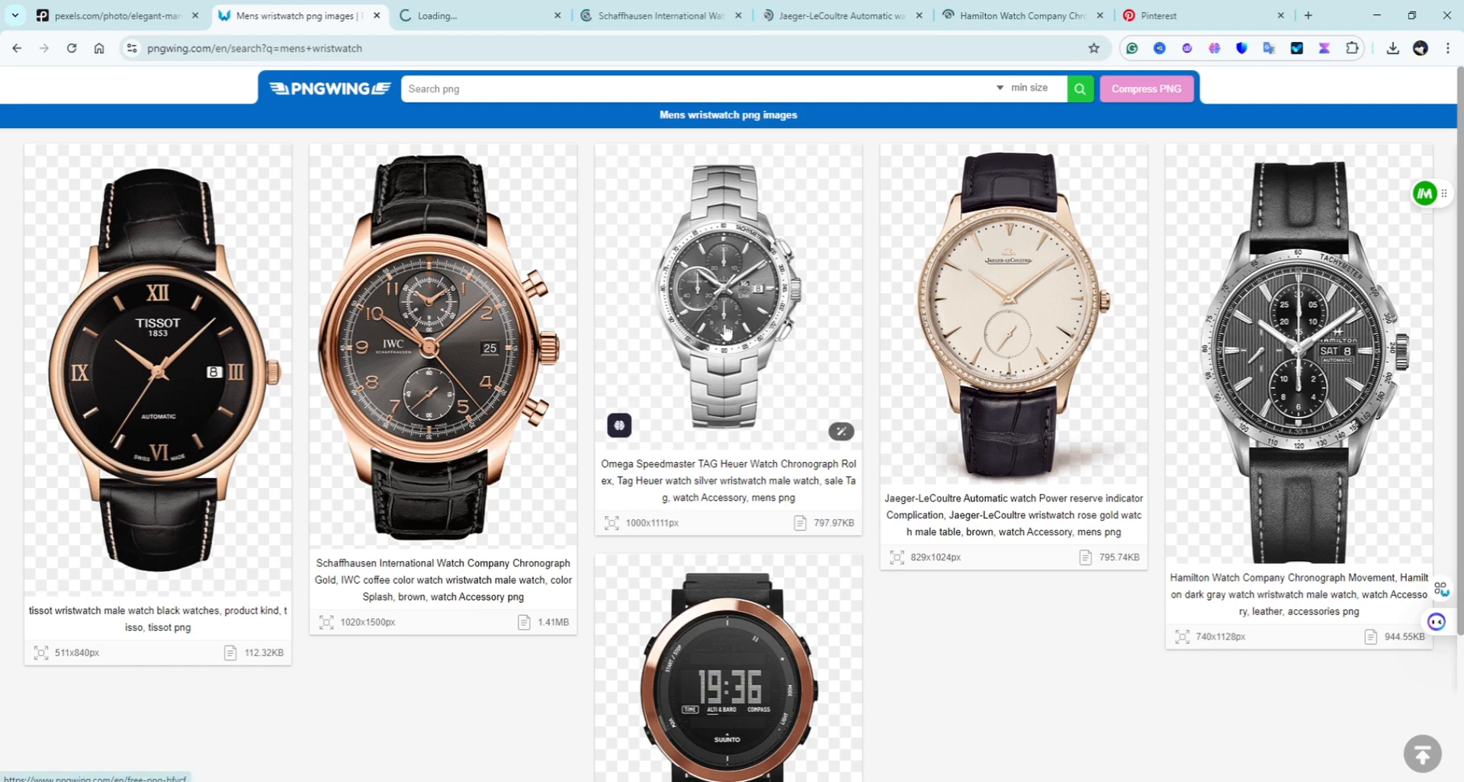
Step: Review the opened watch pages, then return to the wristwatch results
click(486, 16)
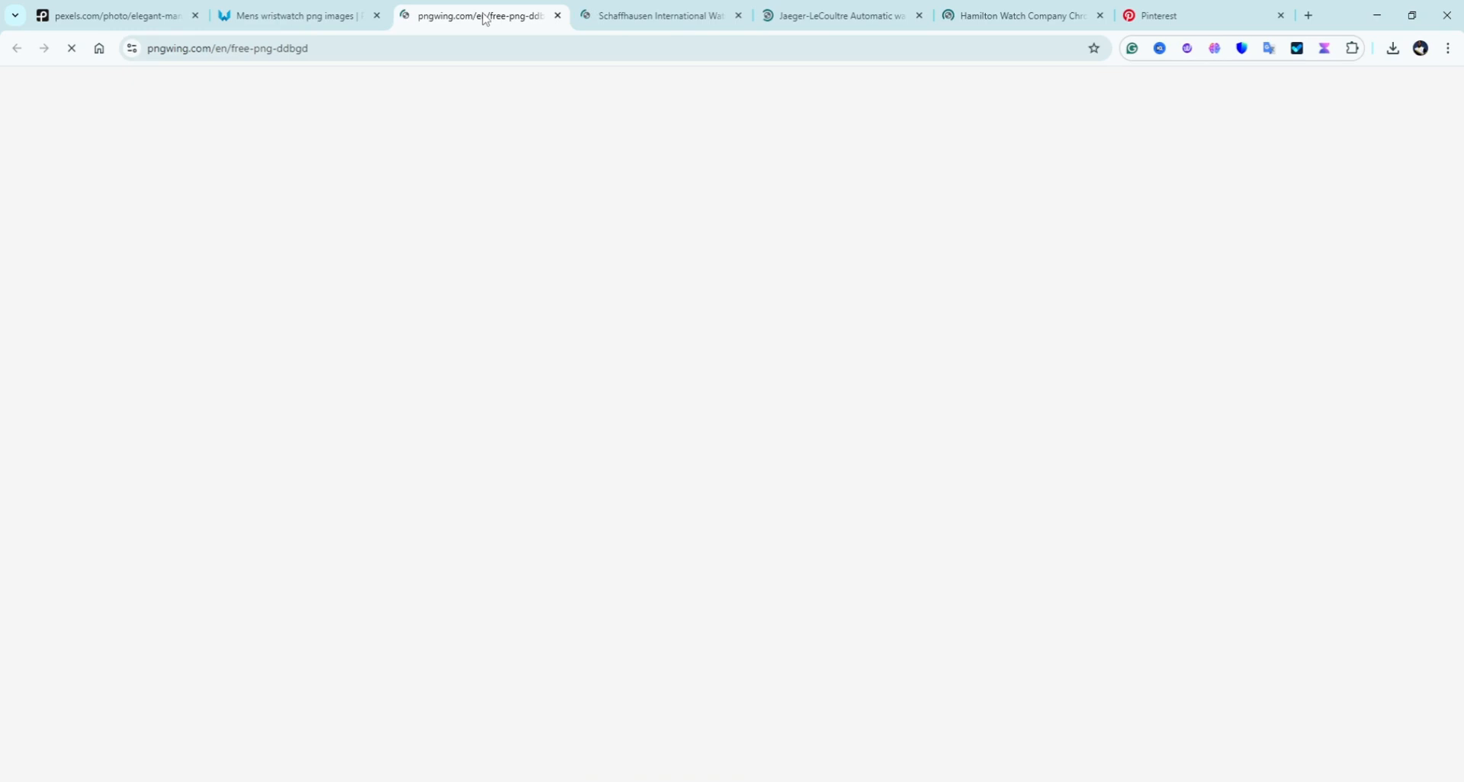
click(995, 17)
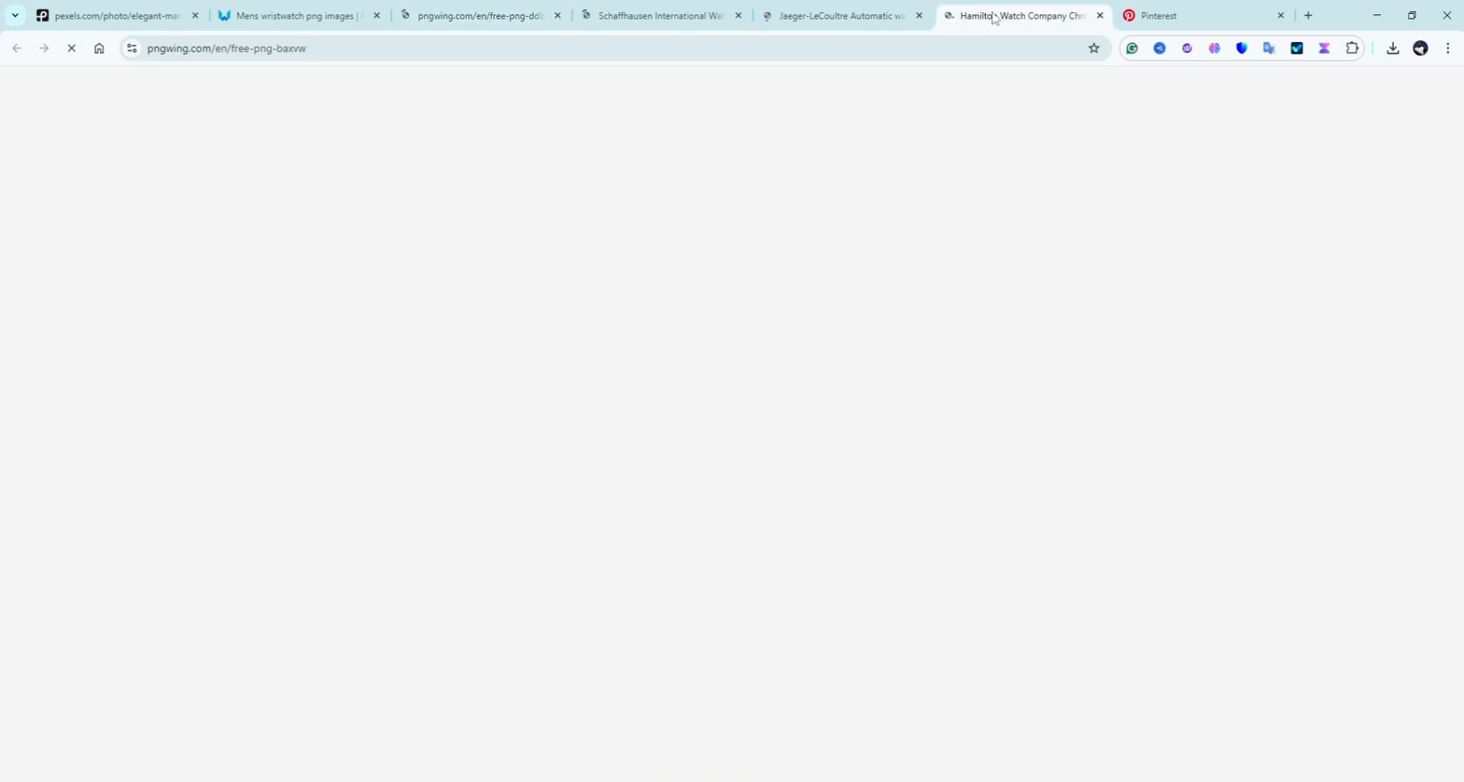
click(839, 17)
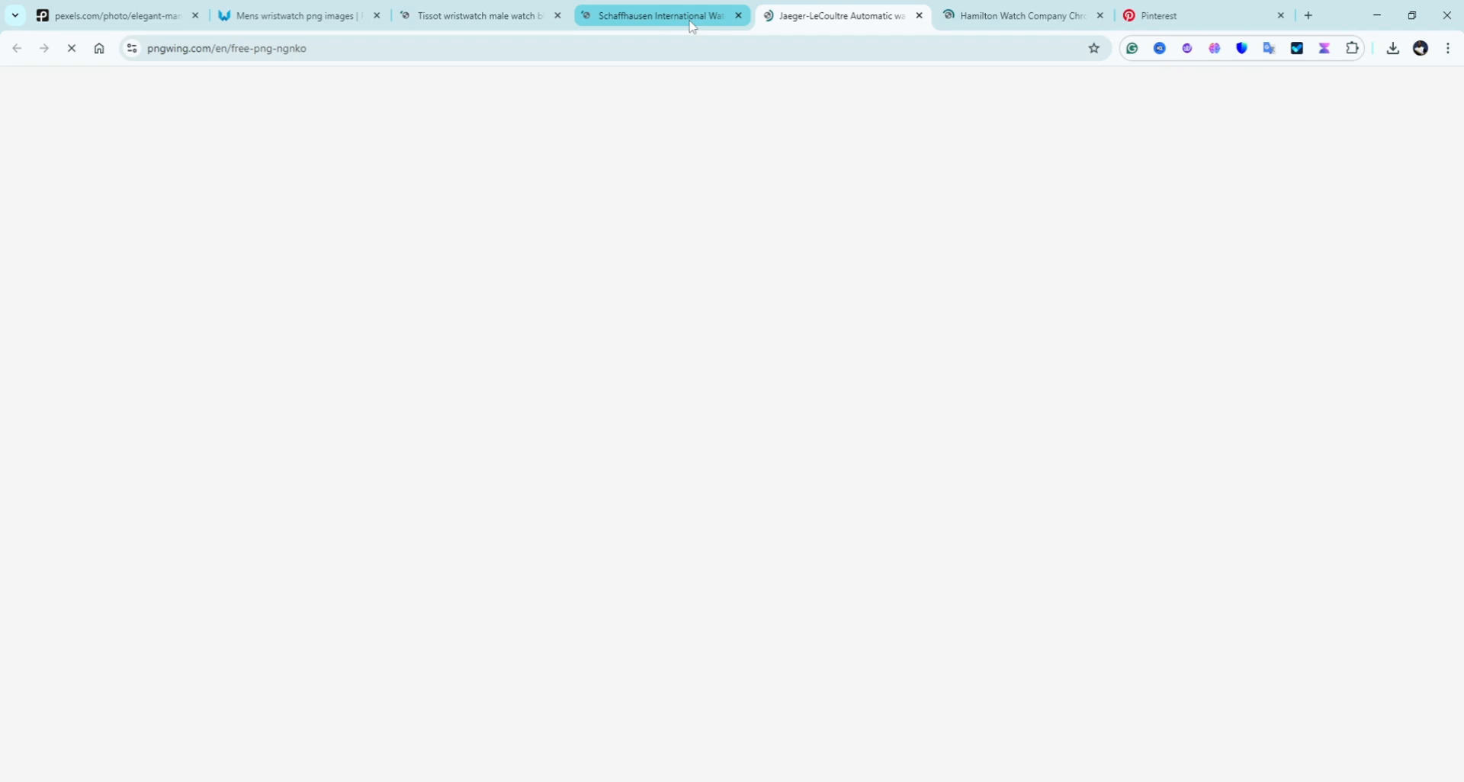
click(306, 17)
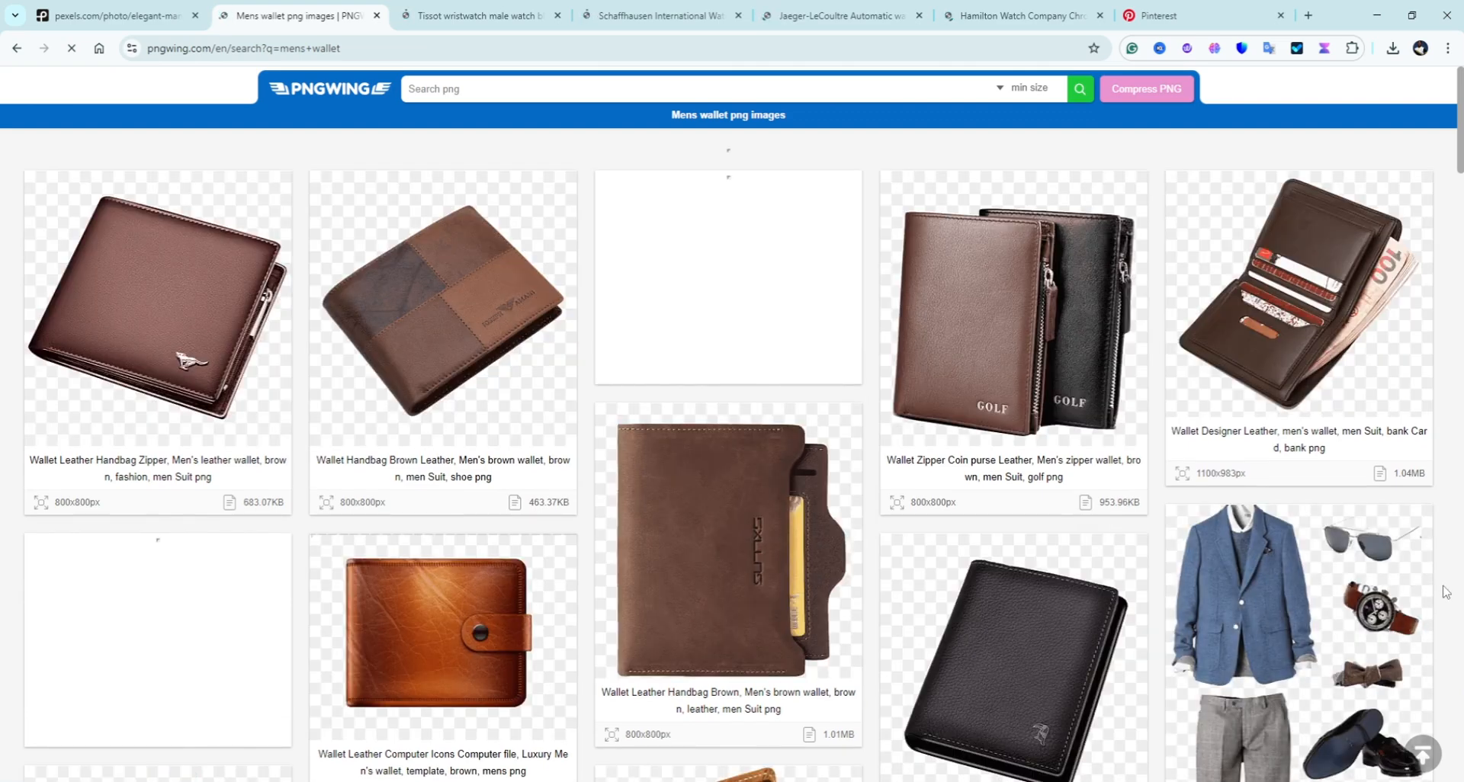
Step: Browse the mens wallet PNG results and open the brown leather wallet in a new tab
scroll(764, 419, down, 2)
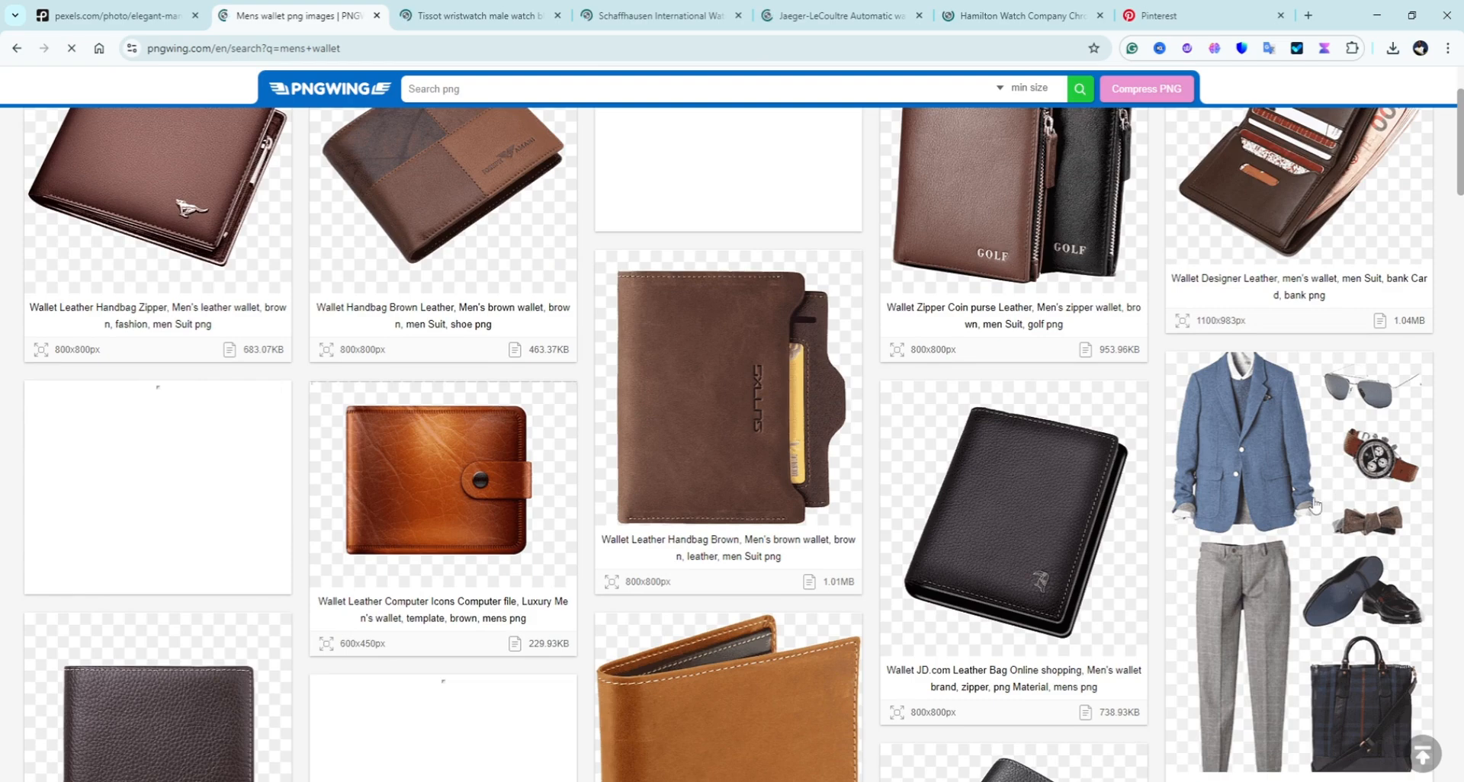
scroll(1259, 406, down, 2)
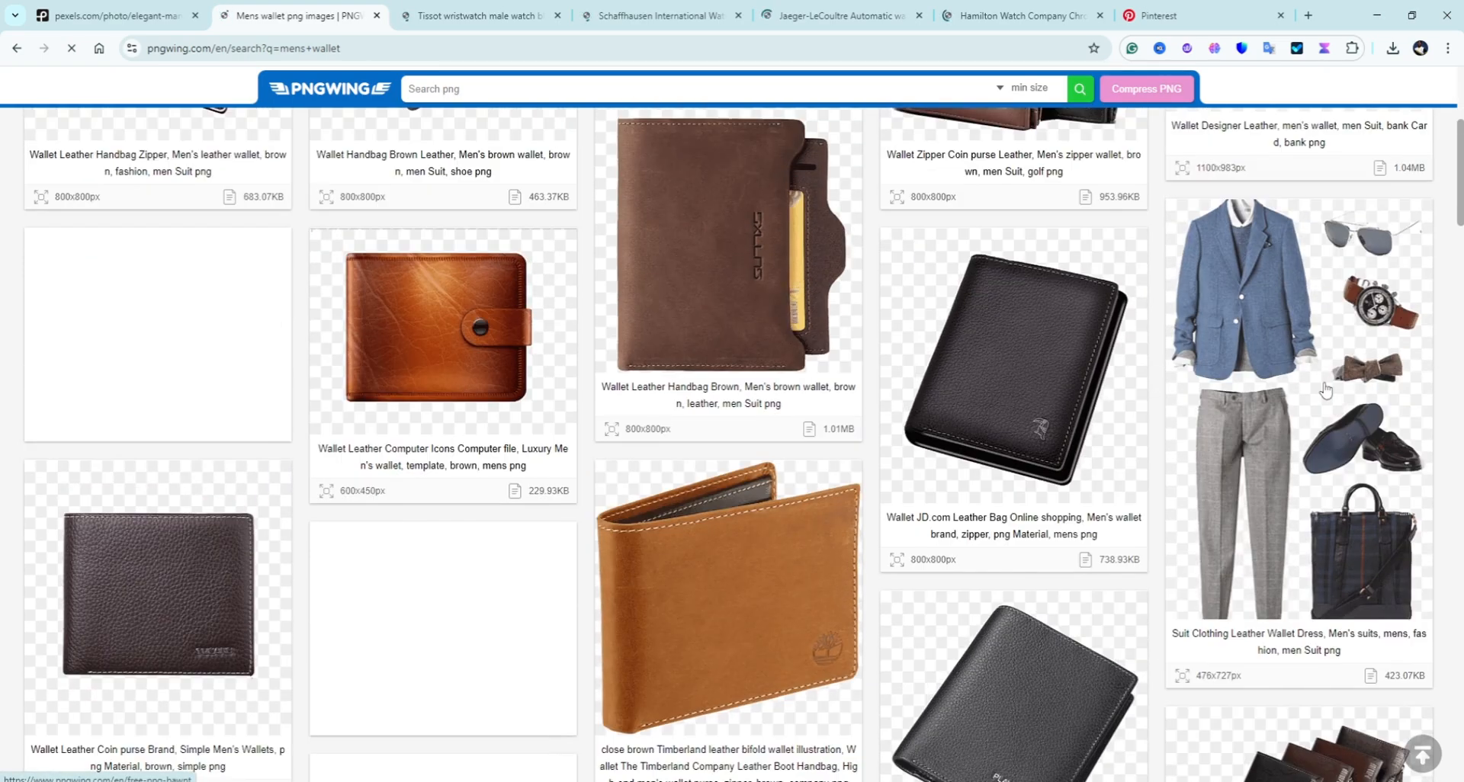
scroll(1323, 404, up, 1)
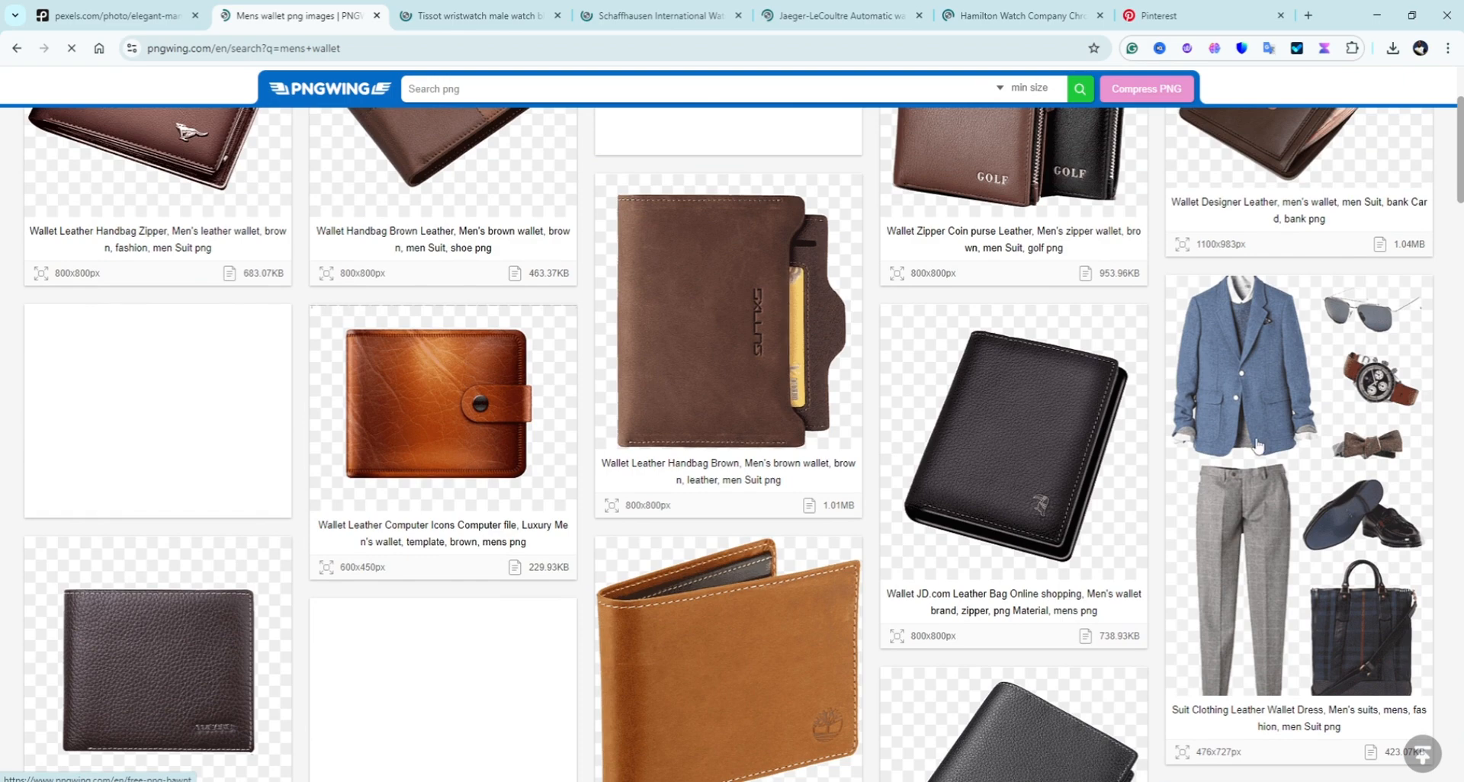
scroll(216, 299, up, 2)
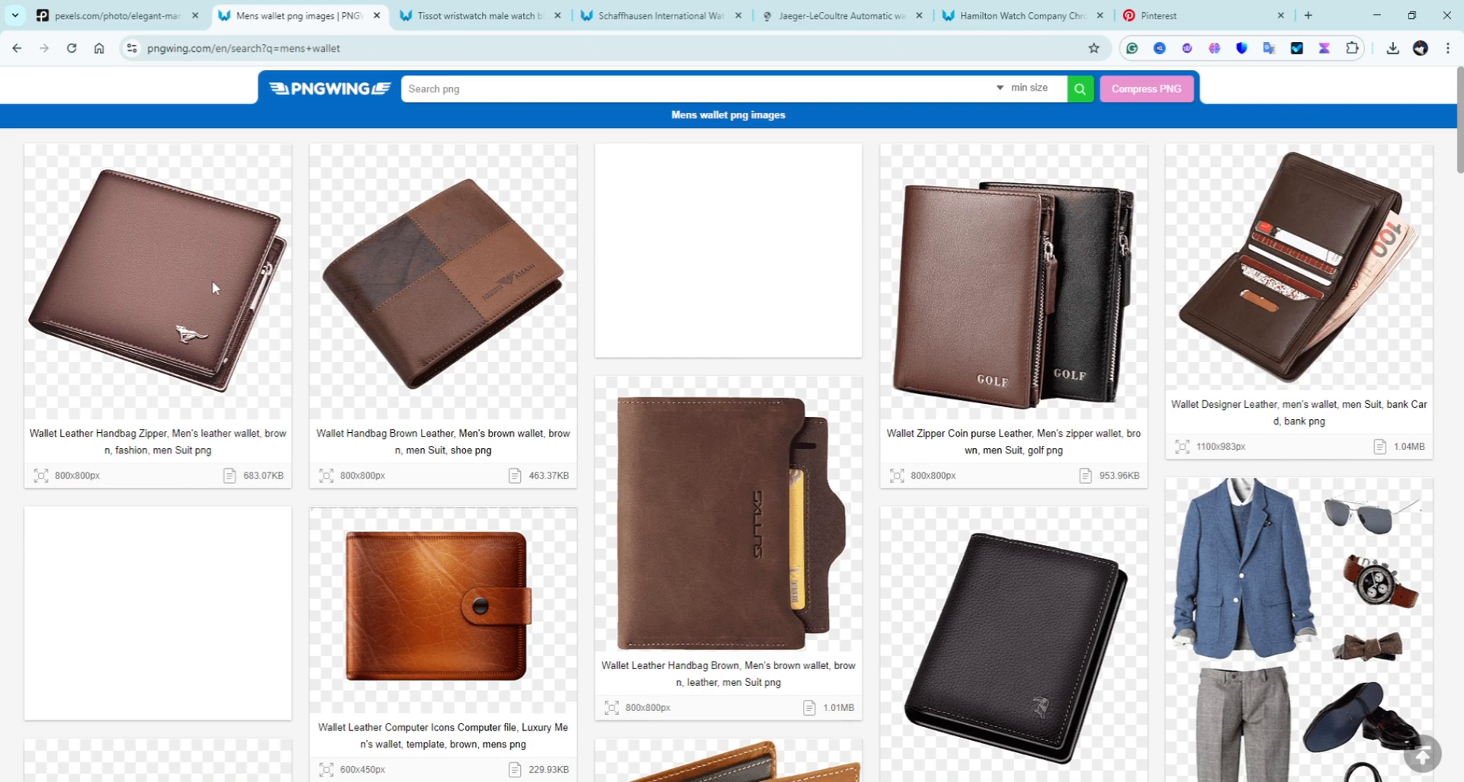
click(670, 467)
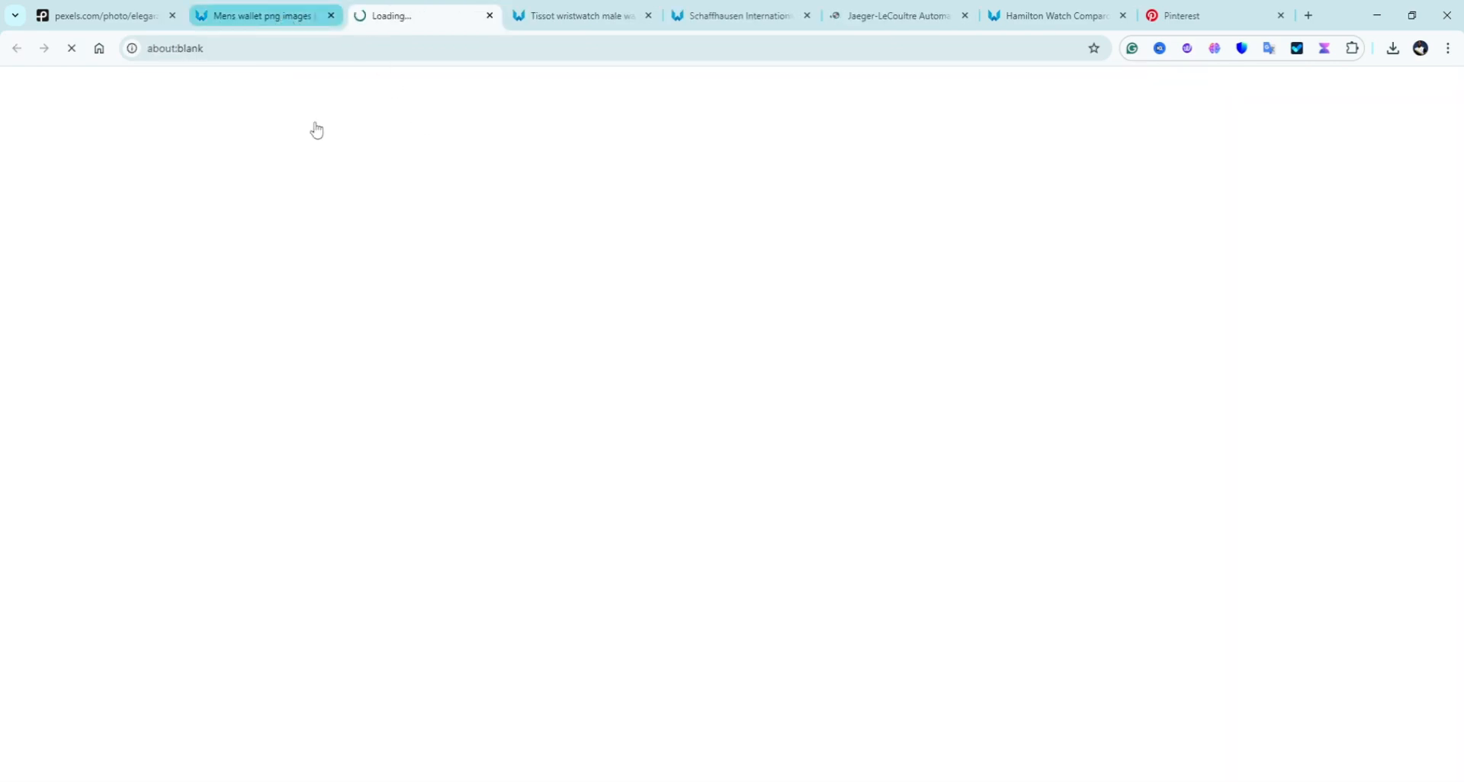
click(293, 18)
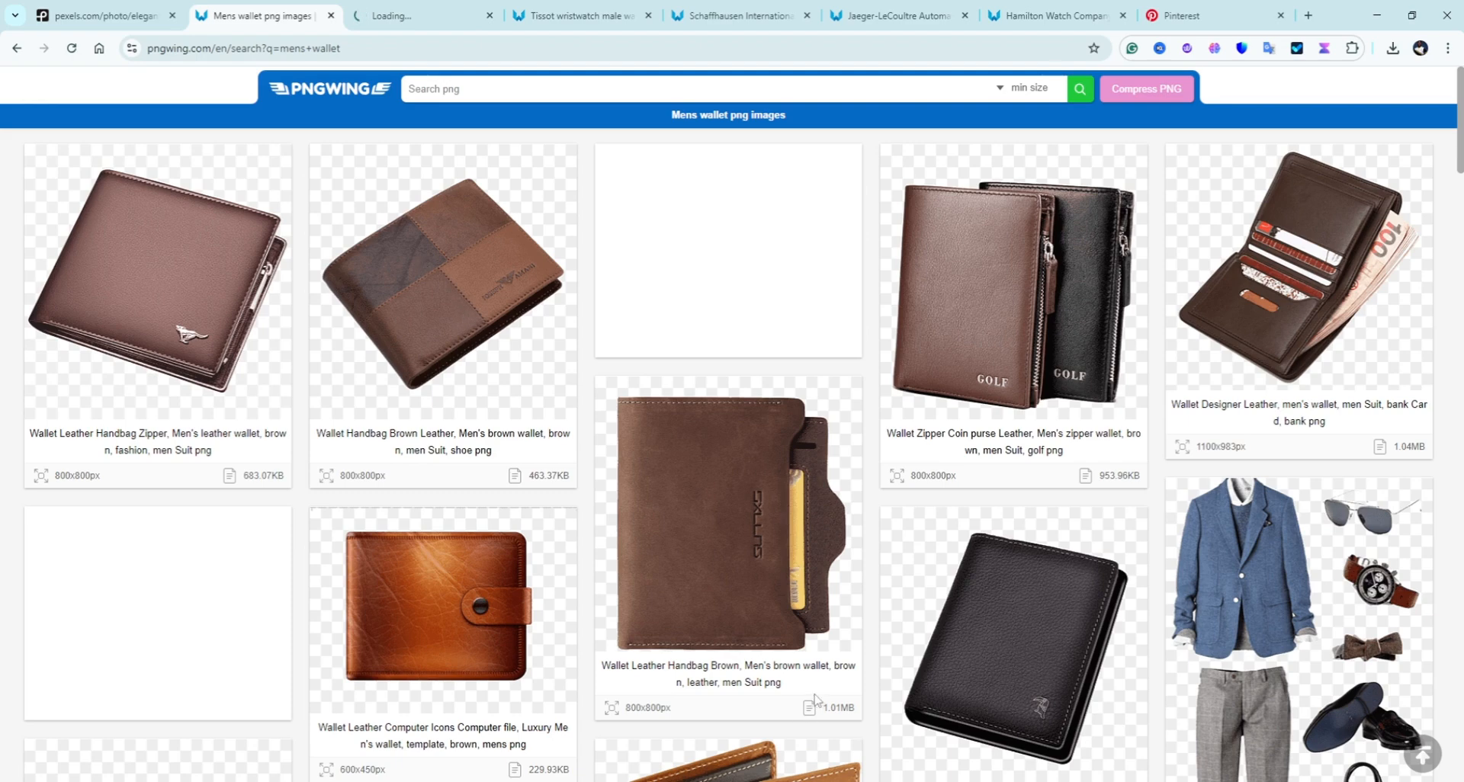
scroll(740, 562, down, 8)
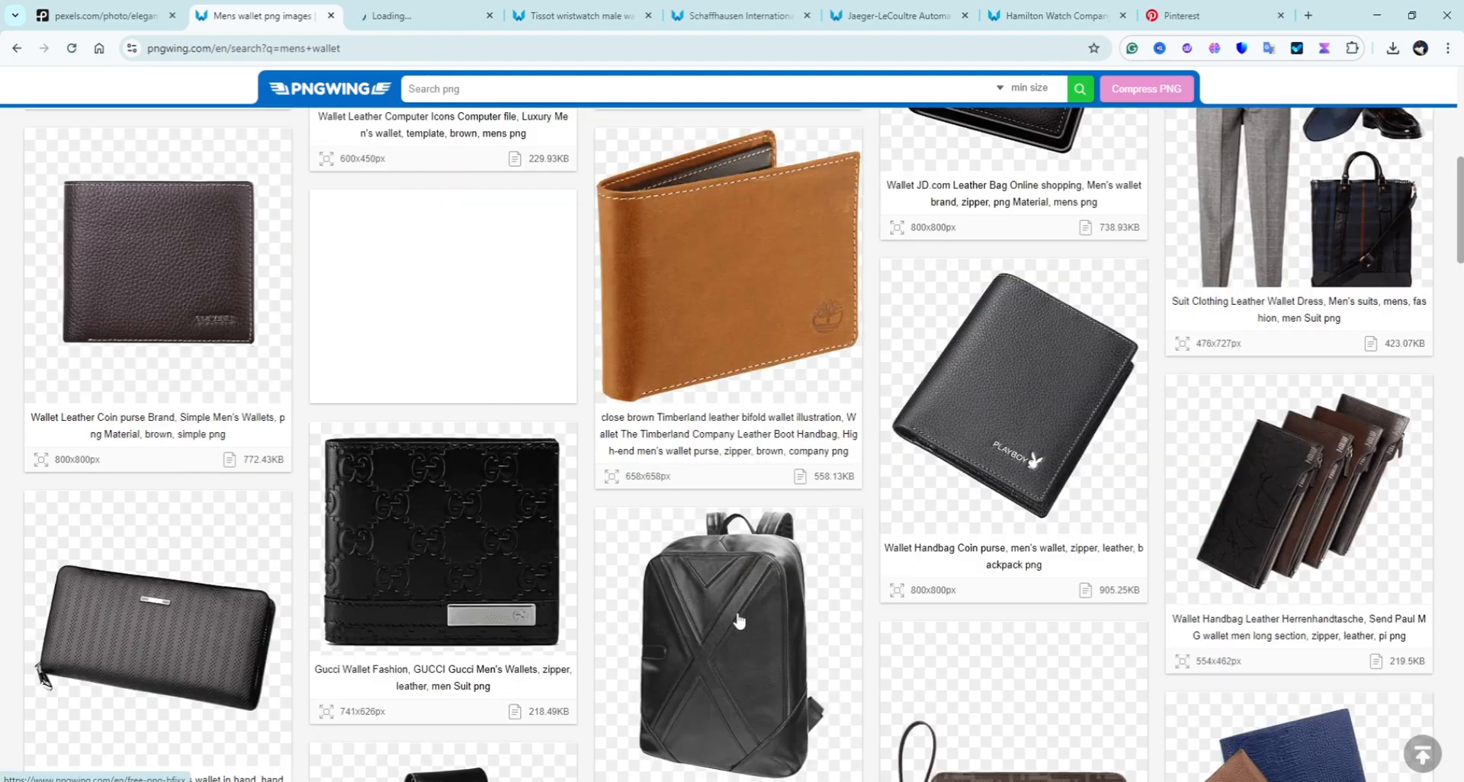
scroll(412, 584, down, 4)
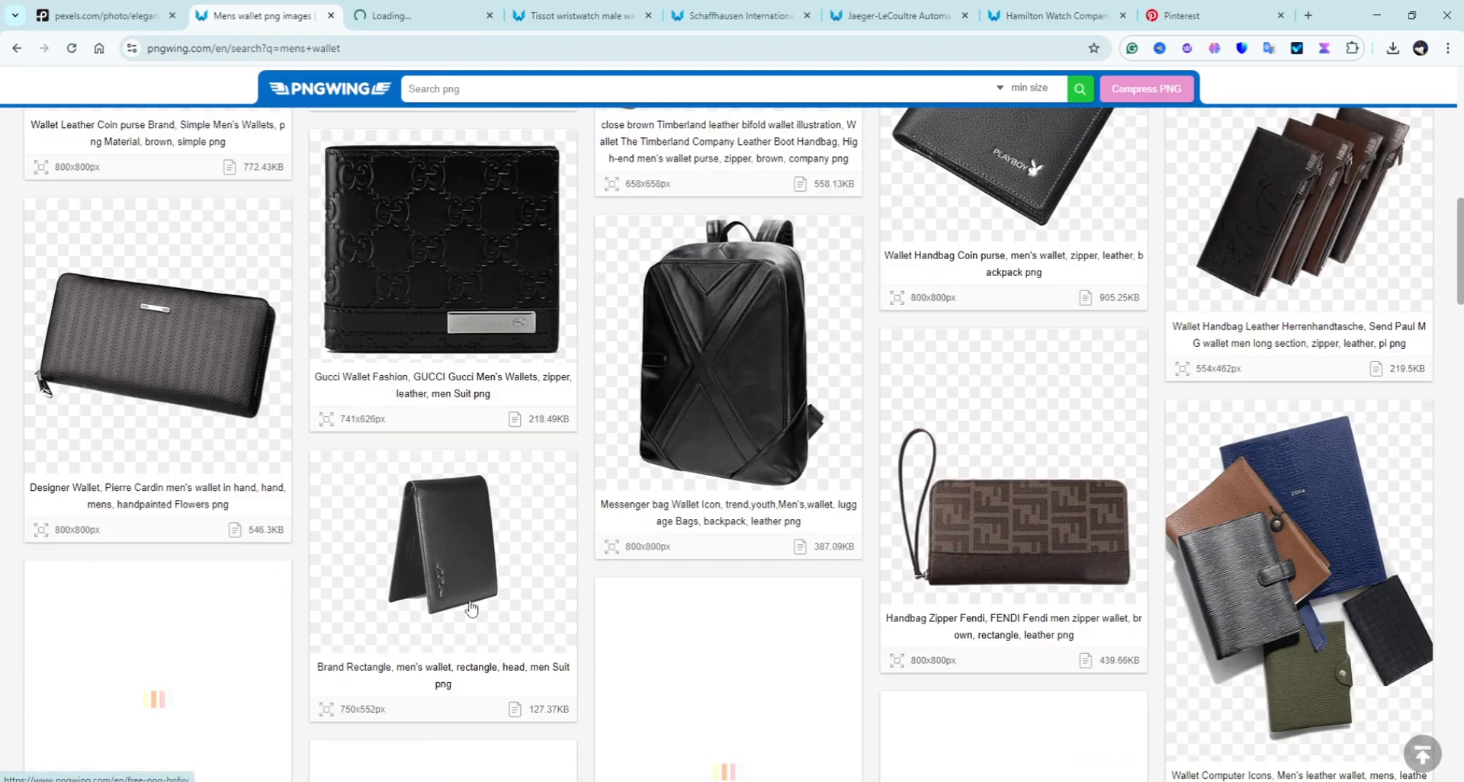
scroll(471, 608, down, 1)
scroll(473, 607, up, 1)
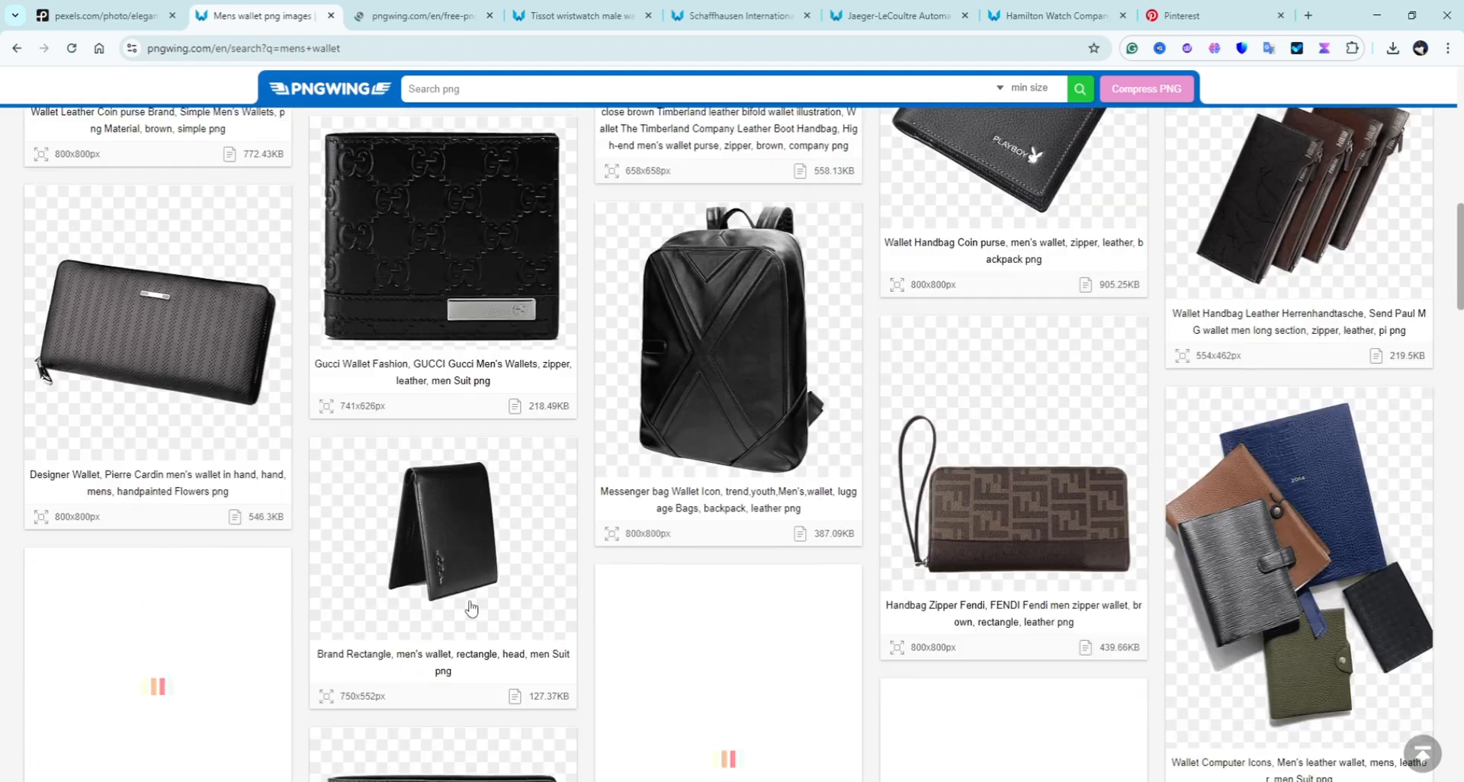
scroll(471, 608, down, 7)
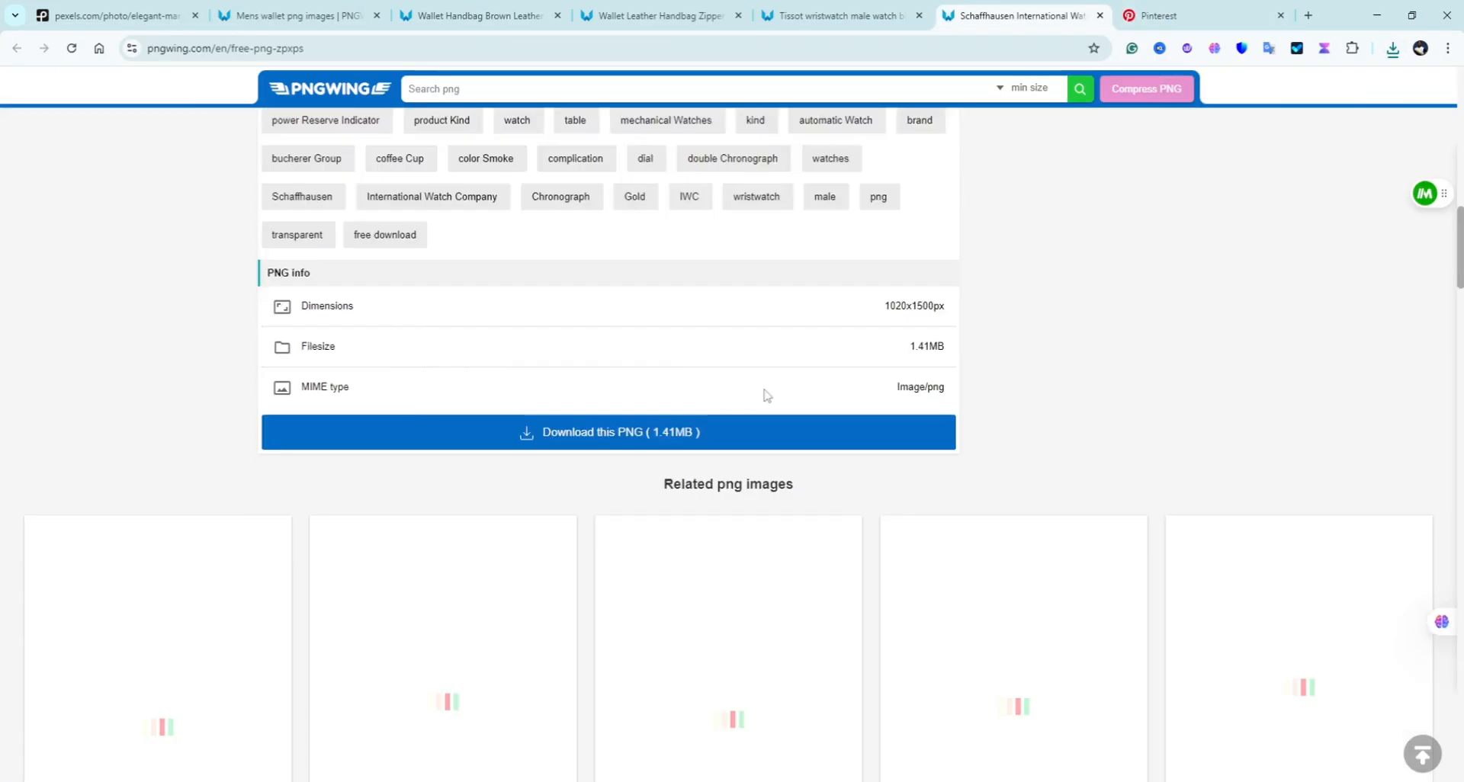
Step: Close the PNGWing watch and wallet pages, leaving only the Pinterest tab
click(732, 429)
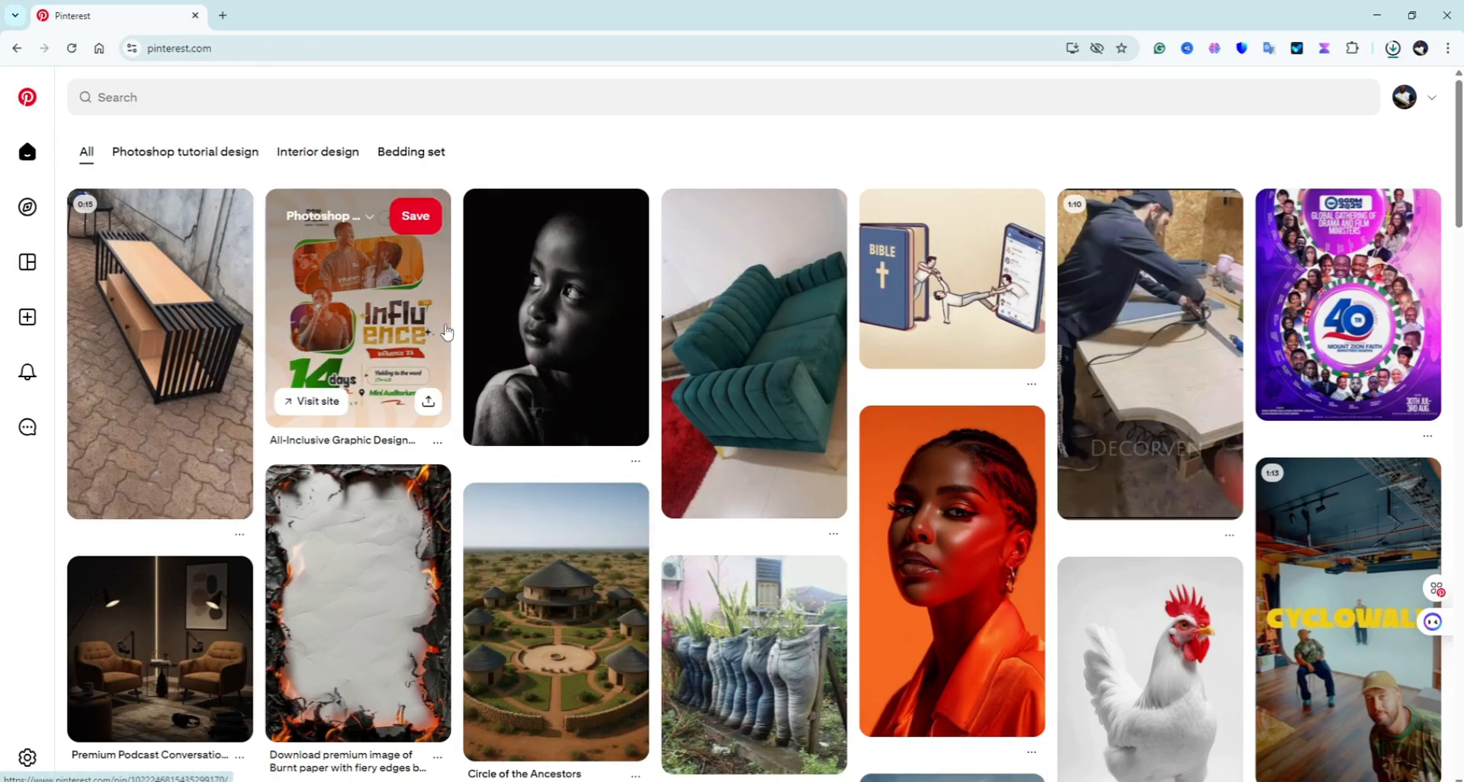
Step: Search Pinterest for 'mens accessories' and scroll the watch, belt and ring pins
scroll(677, 393, down, 5)
scroll(676, 393, down, 8)
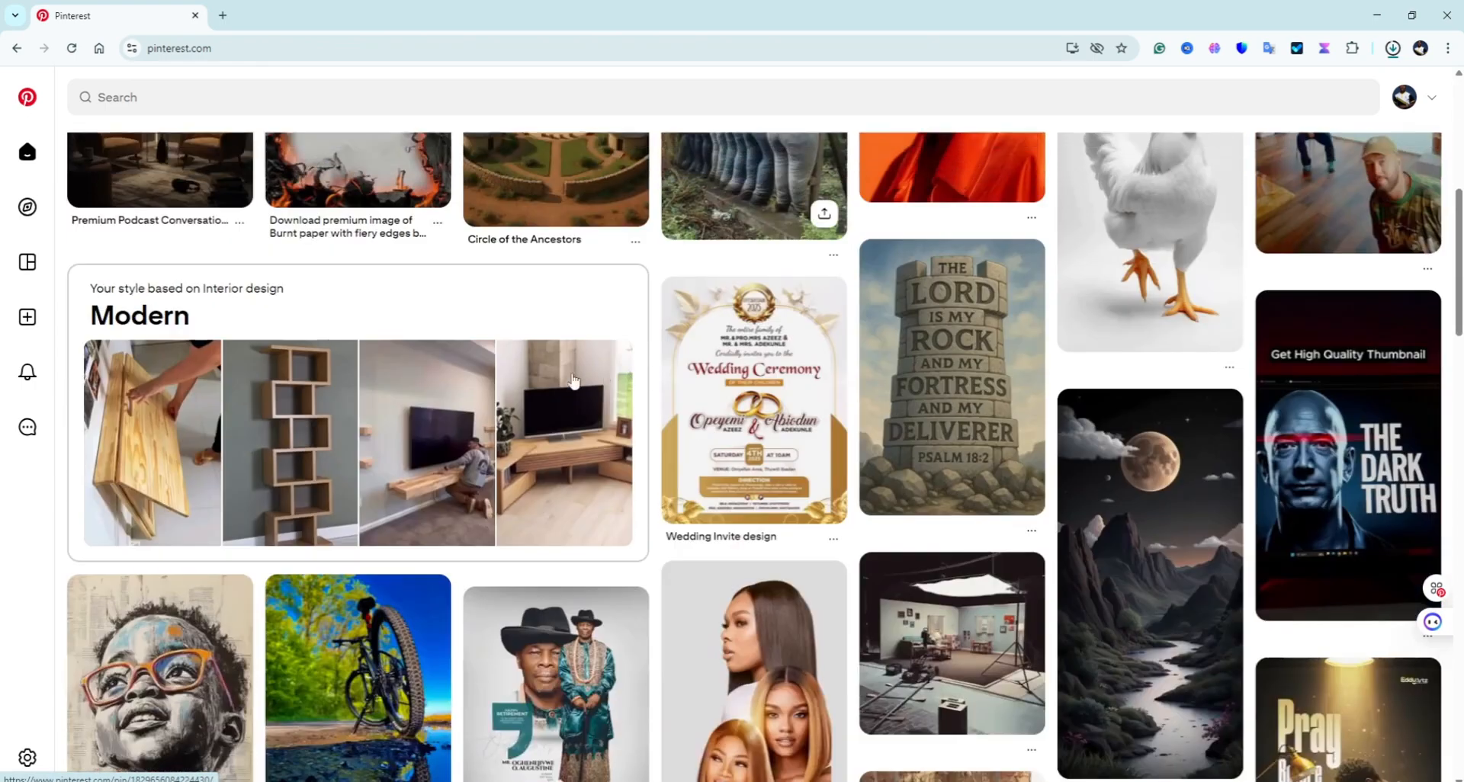
scroll(491, 357, up, 5)
scroll(490, 356, up, 9)
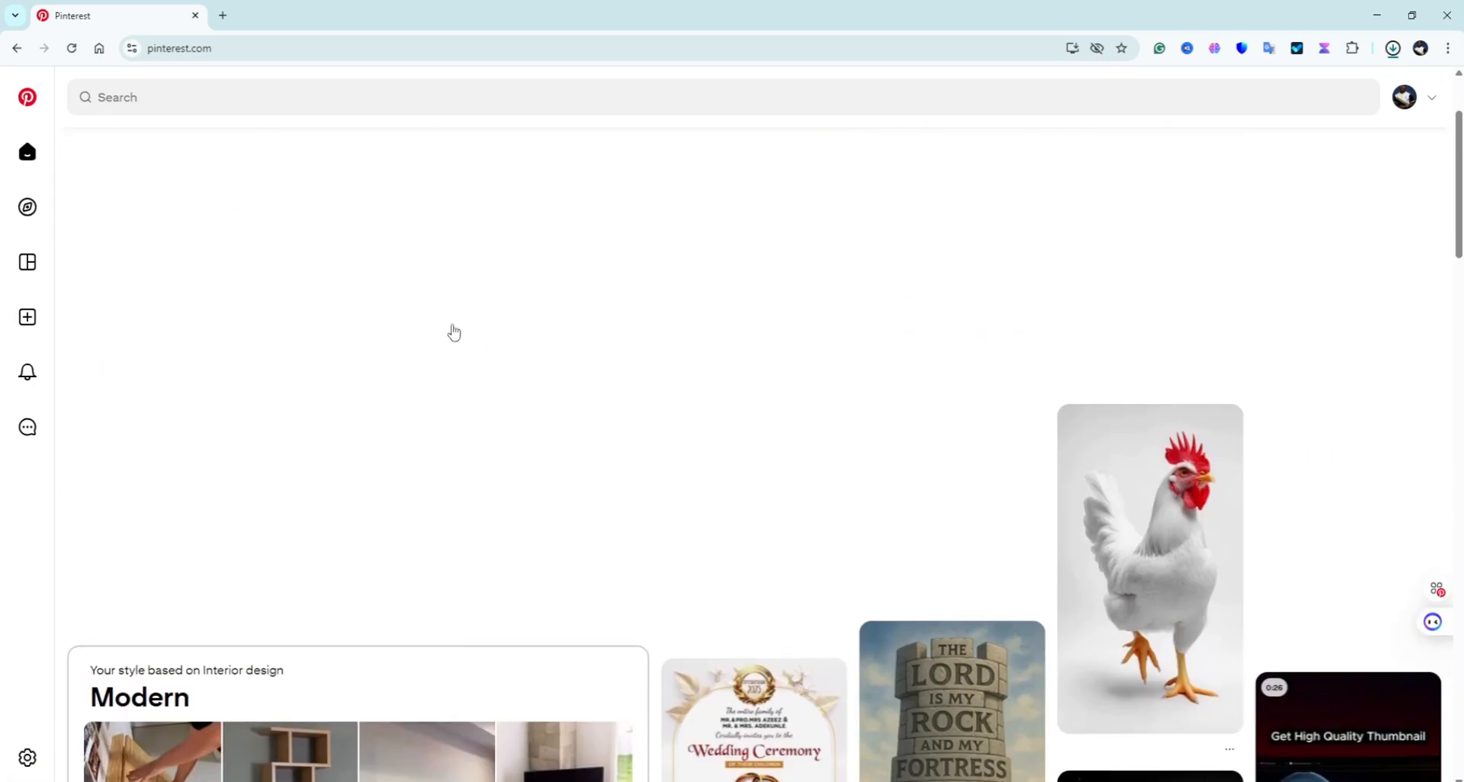
click(254, 96)
text(men)
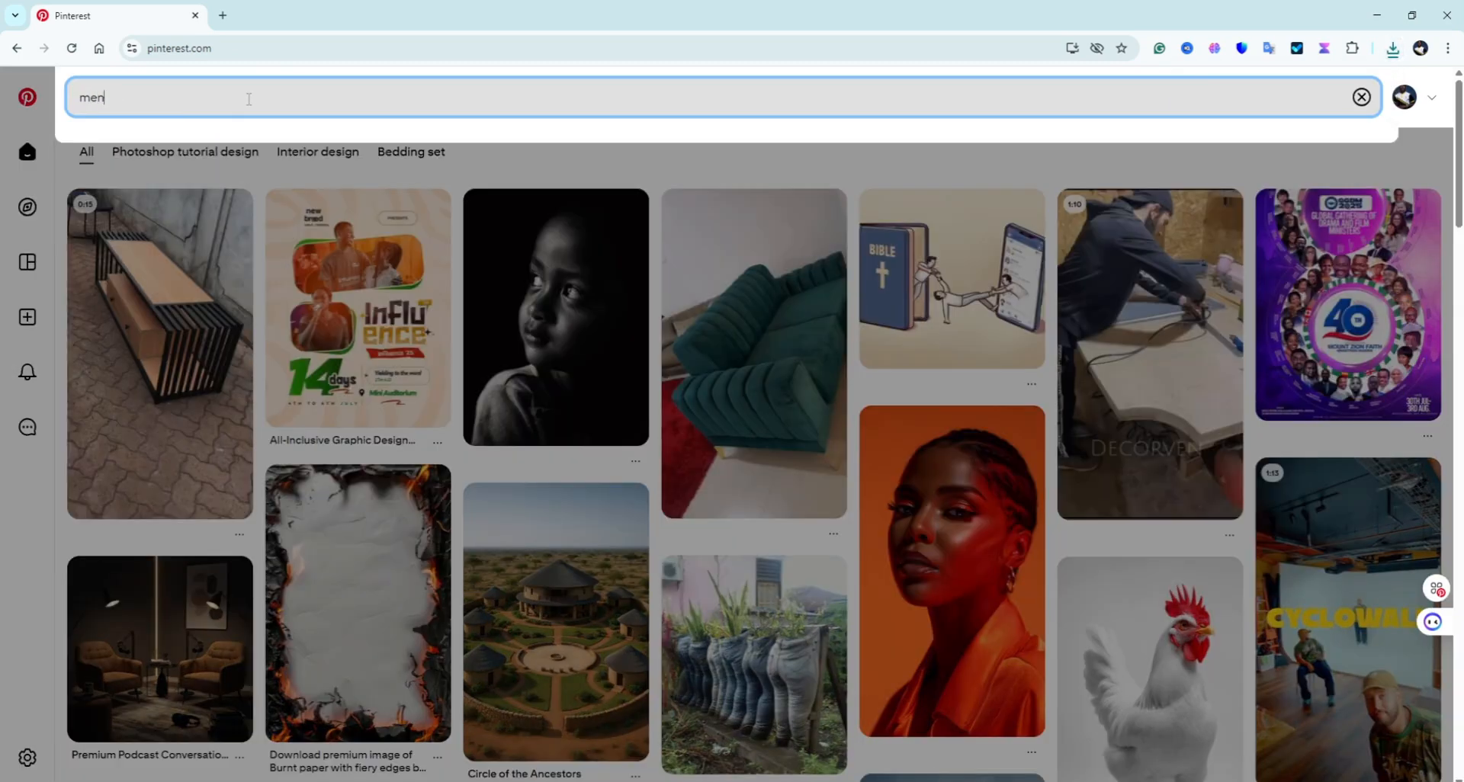
text(s access)
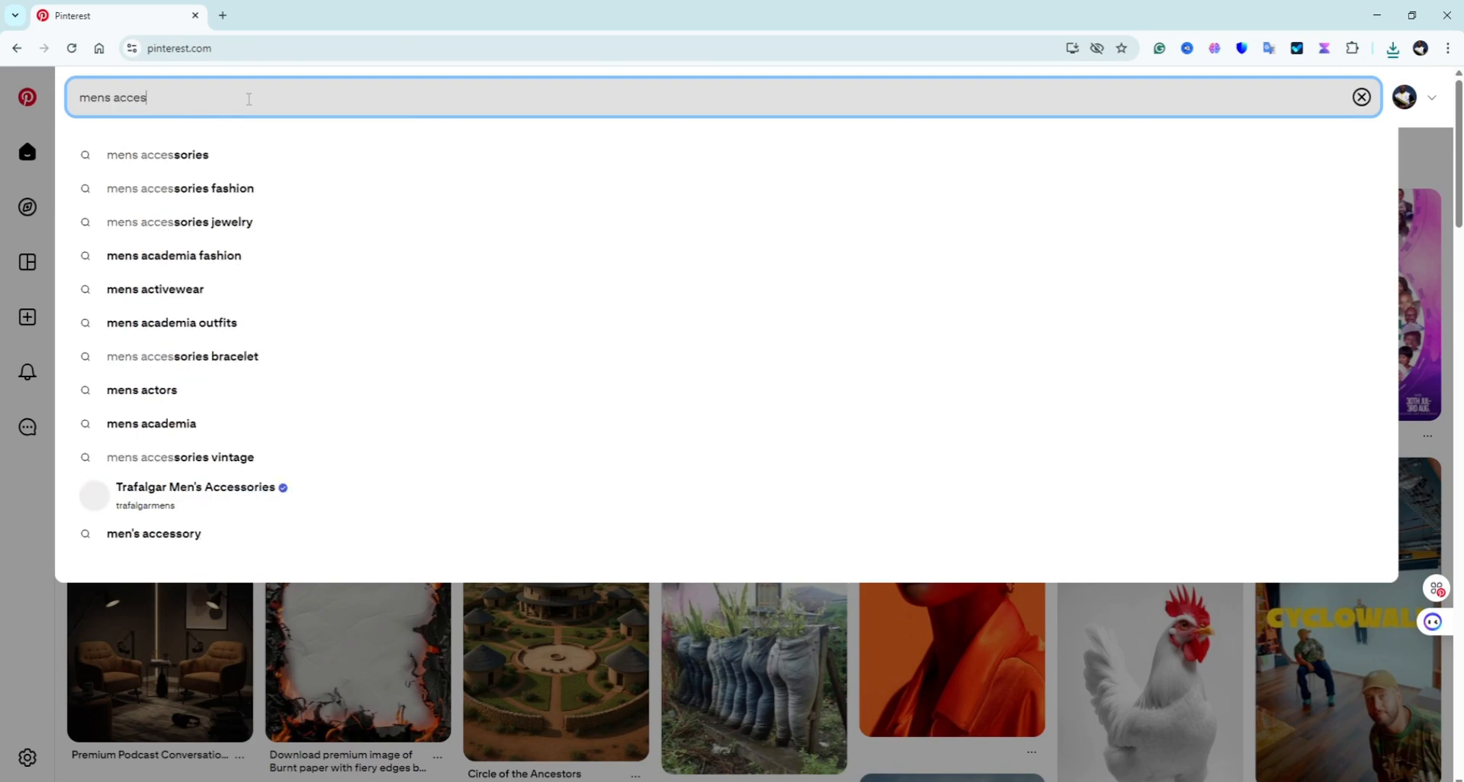
click(236, 152)
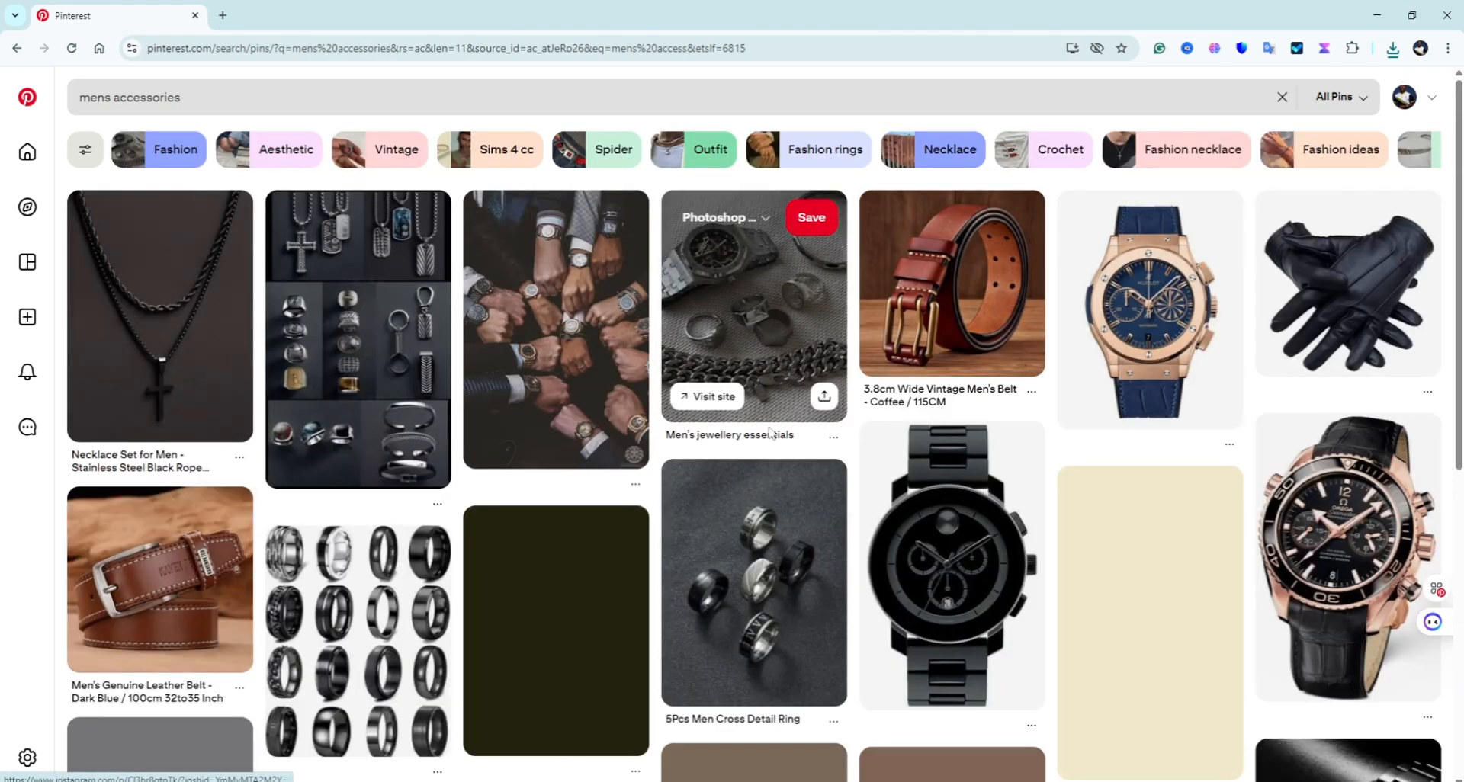
scroll(728, 501, down, 4)
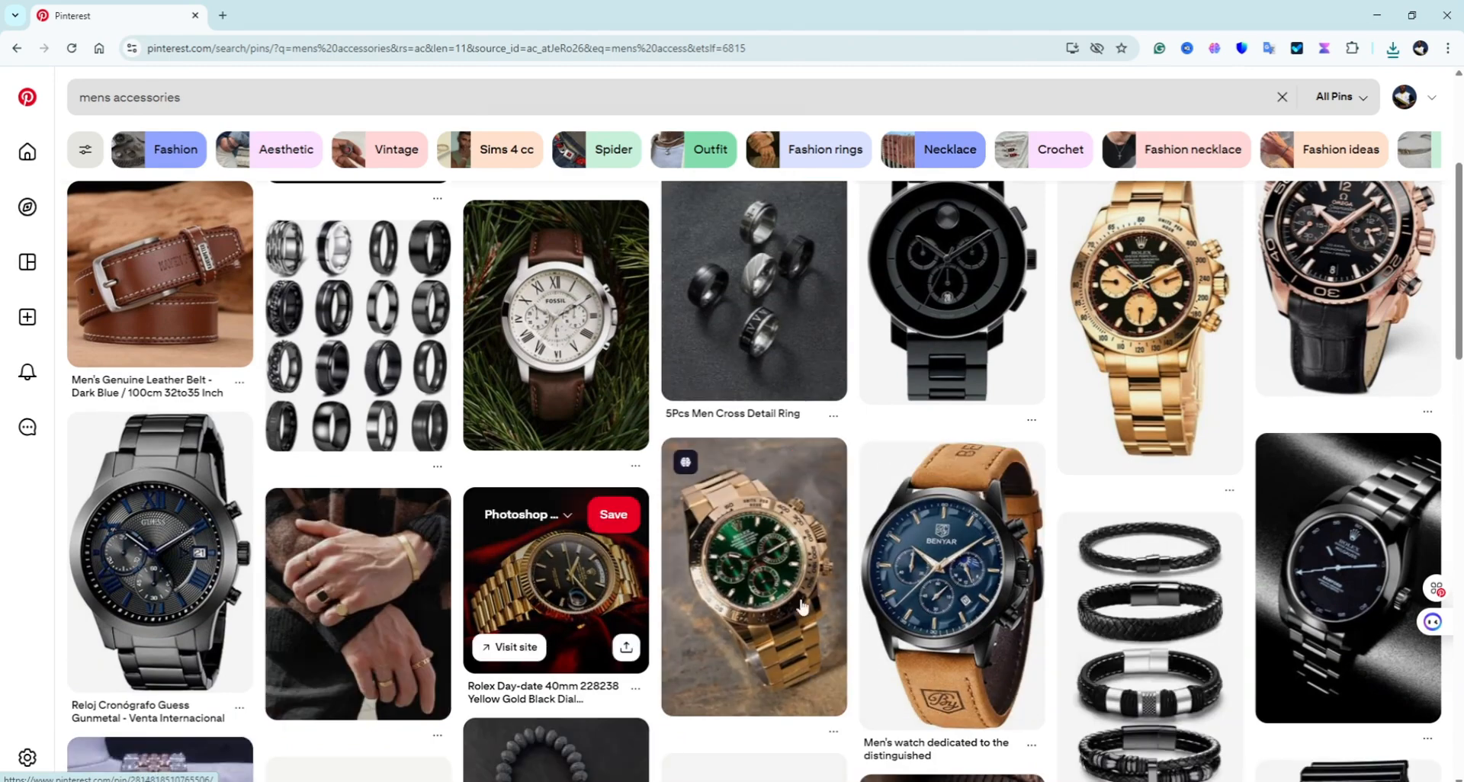
Step: Download the BENYAR and brown CURREN watch images from their pins
click(969, 586)
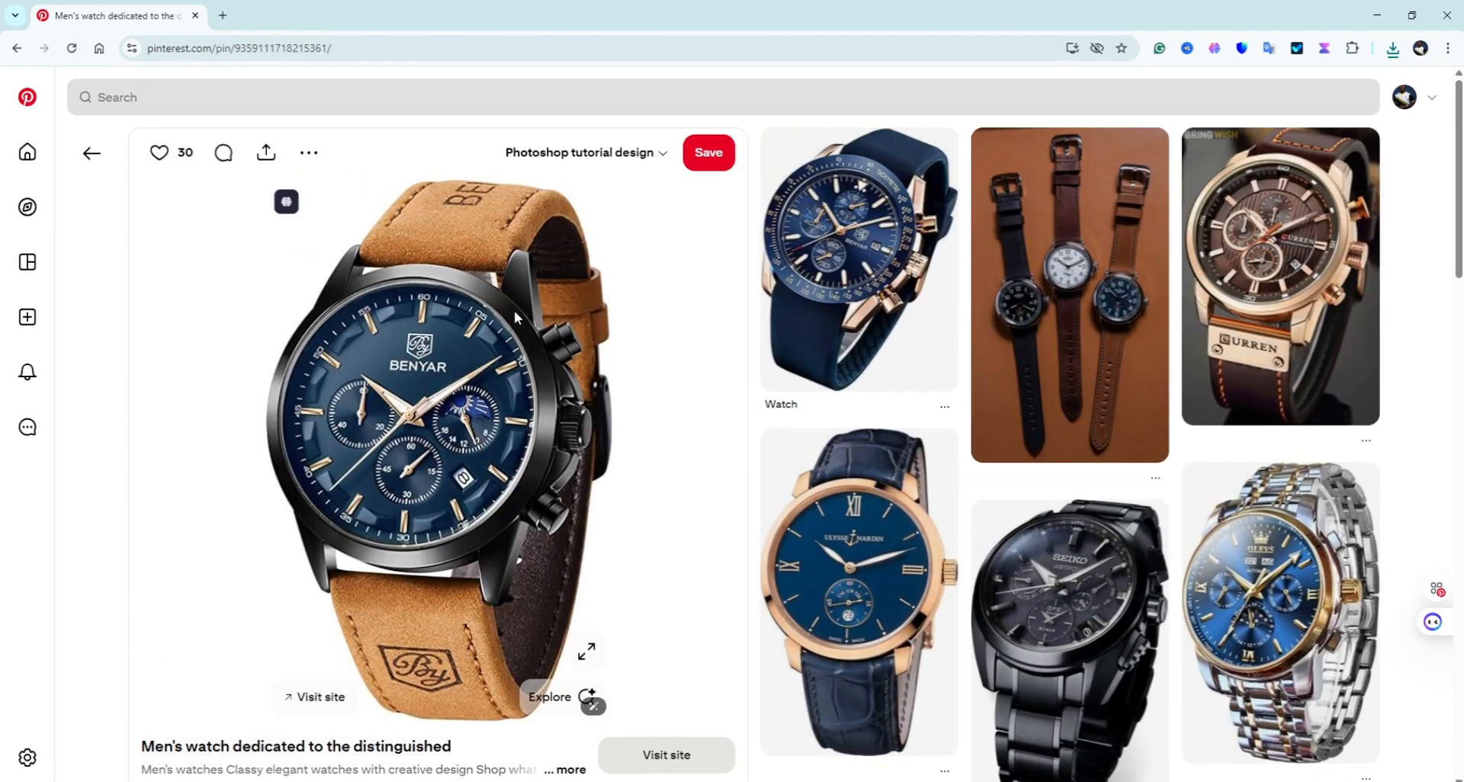
click(307, 155)
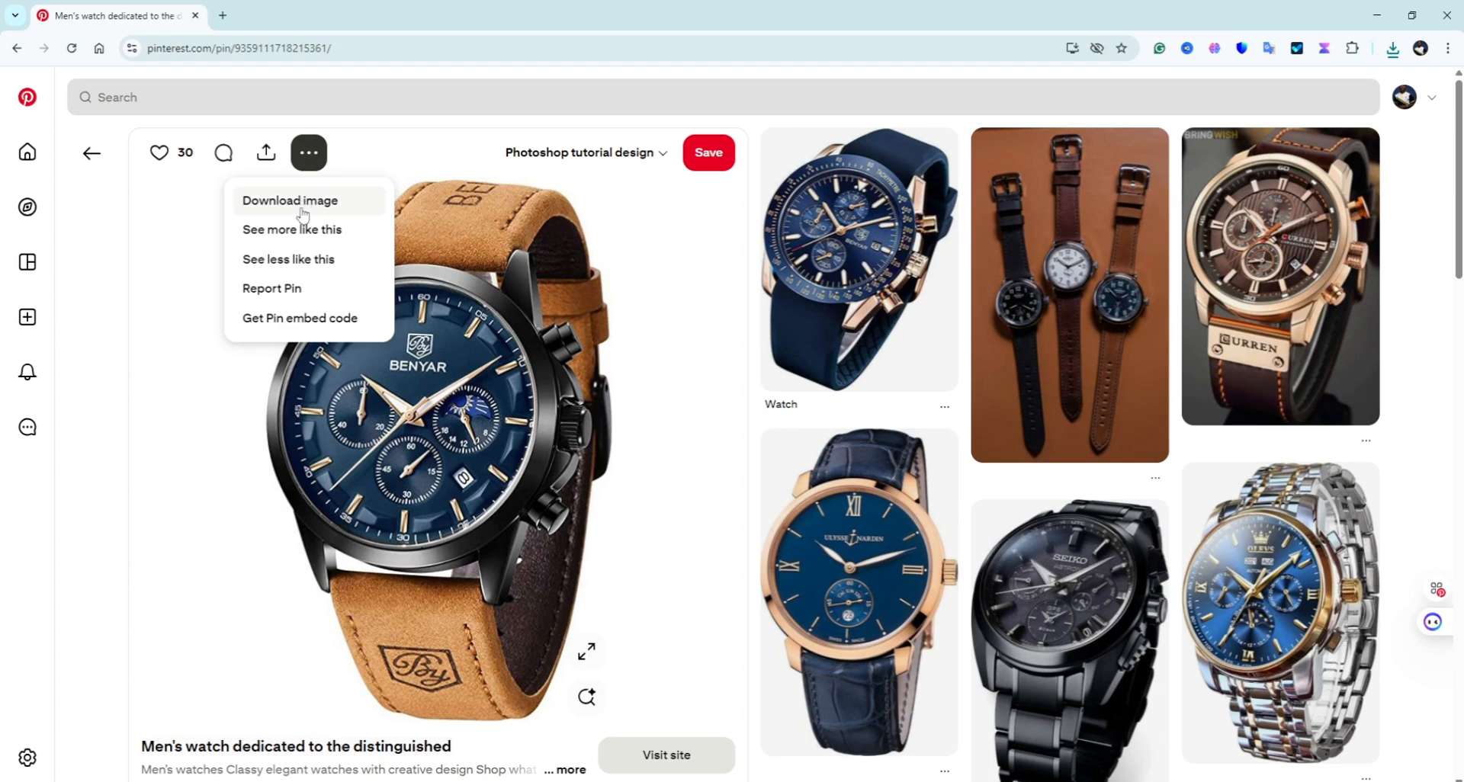
click(303, 215)
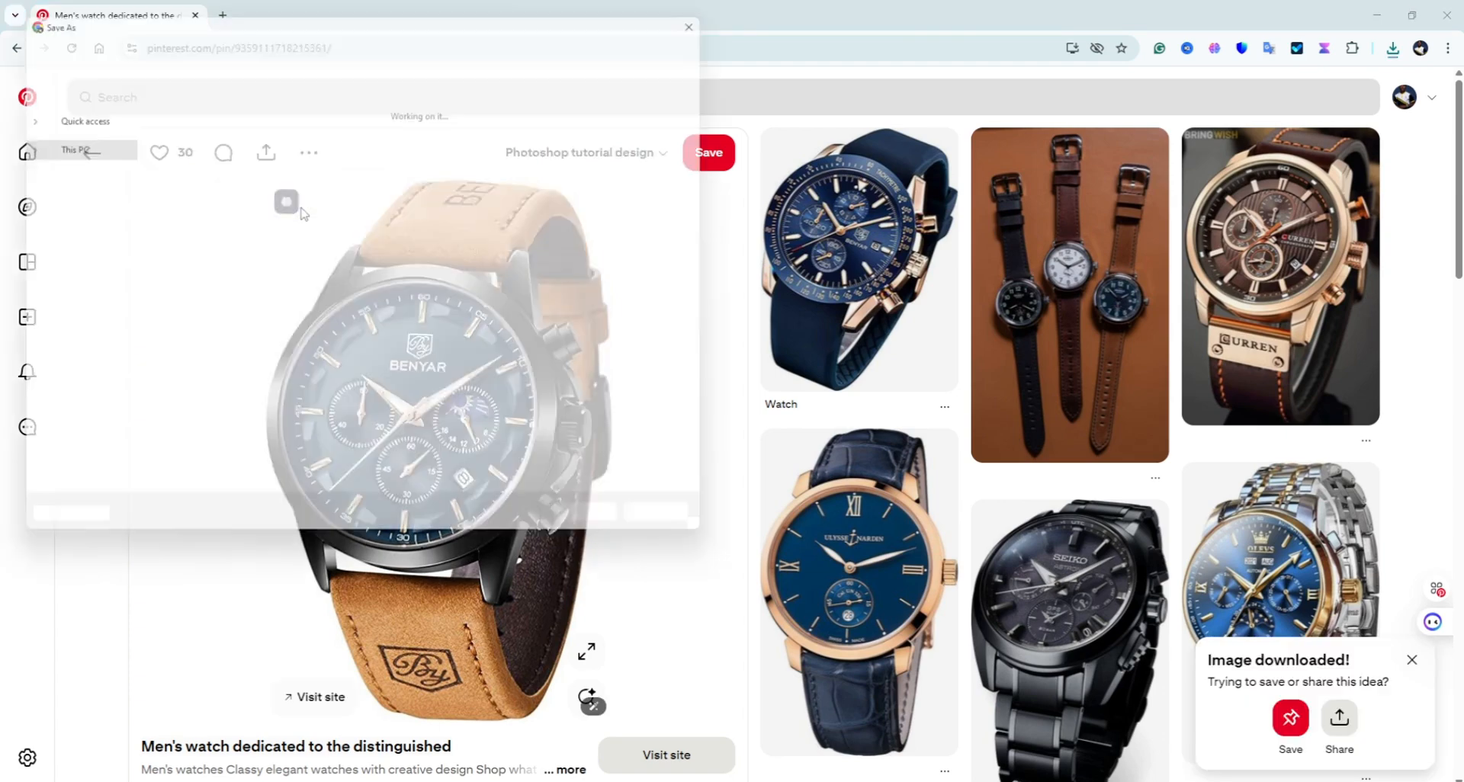
click(618, 530)
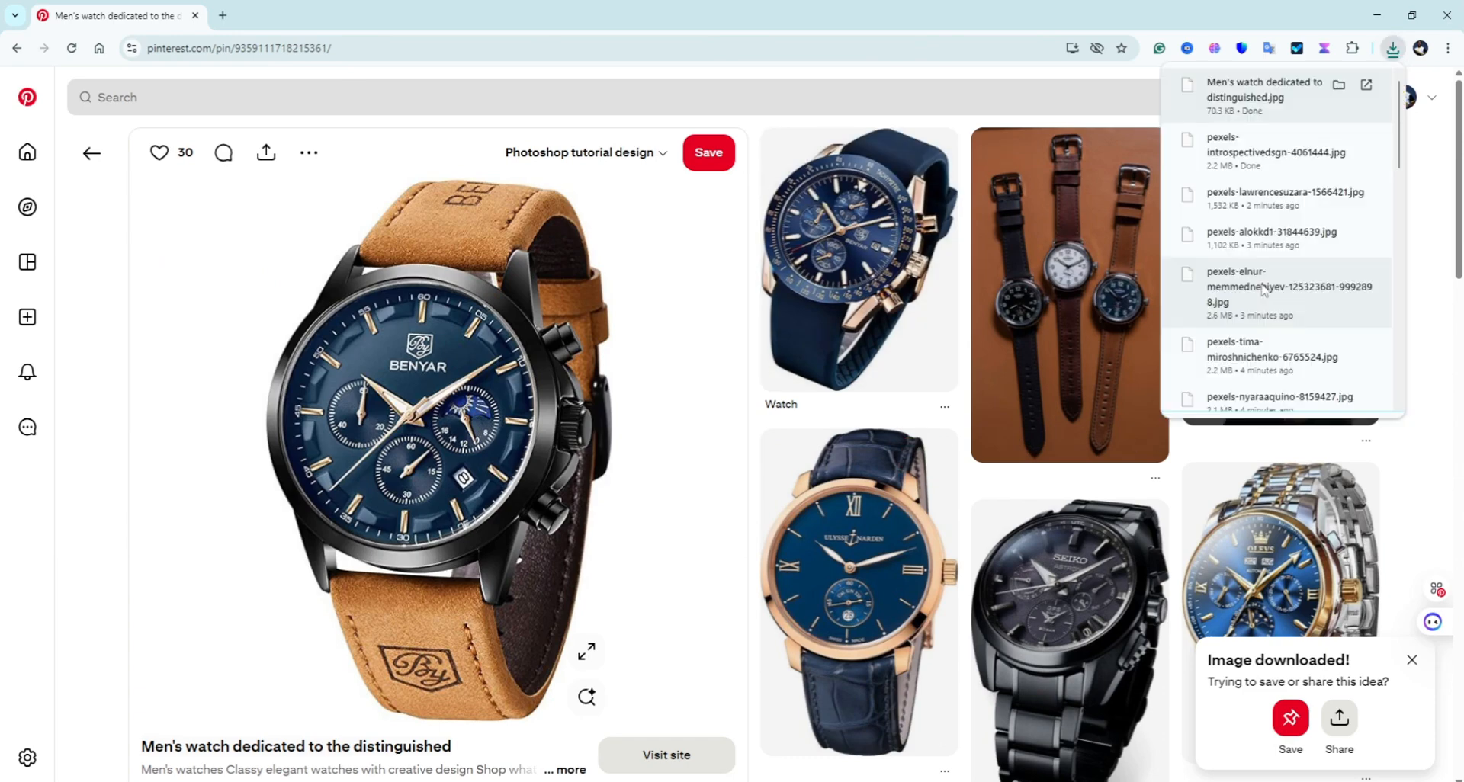
click(1278, 274)
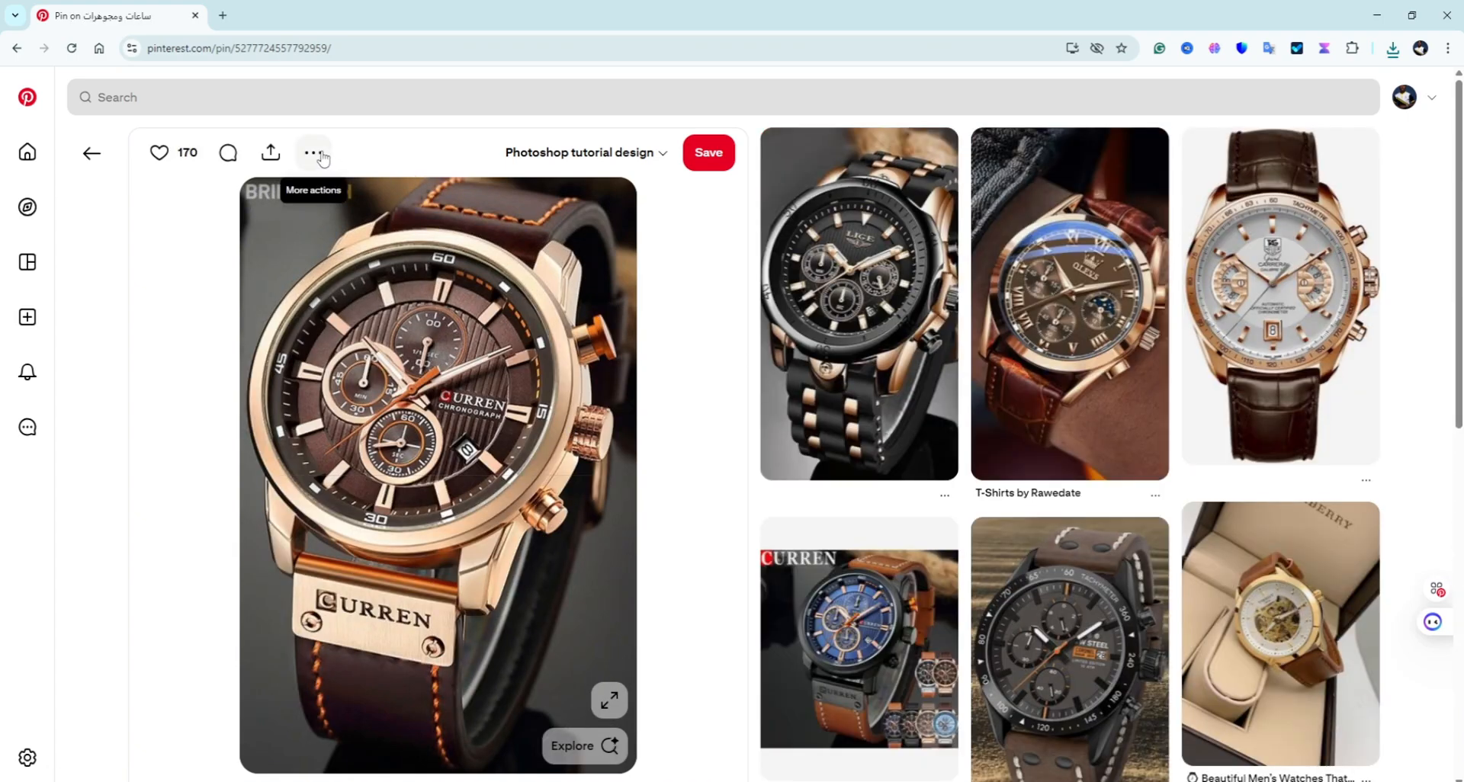
click(322, 158)
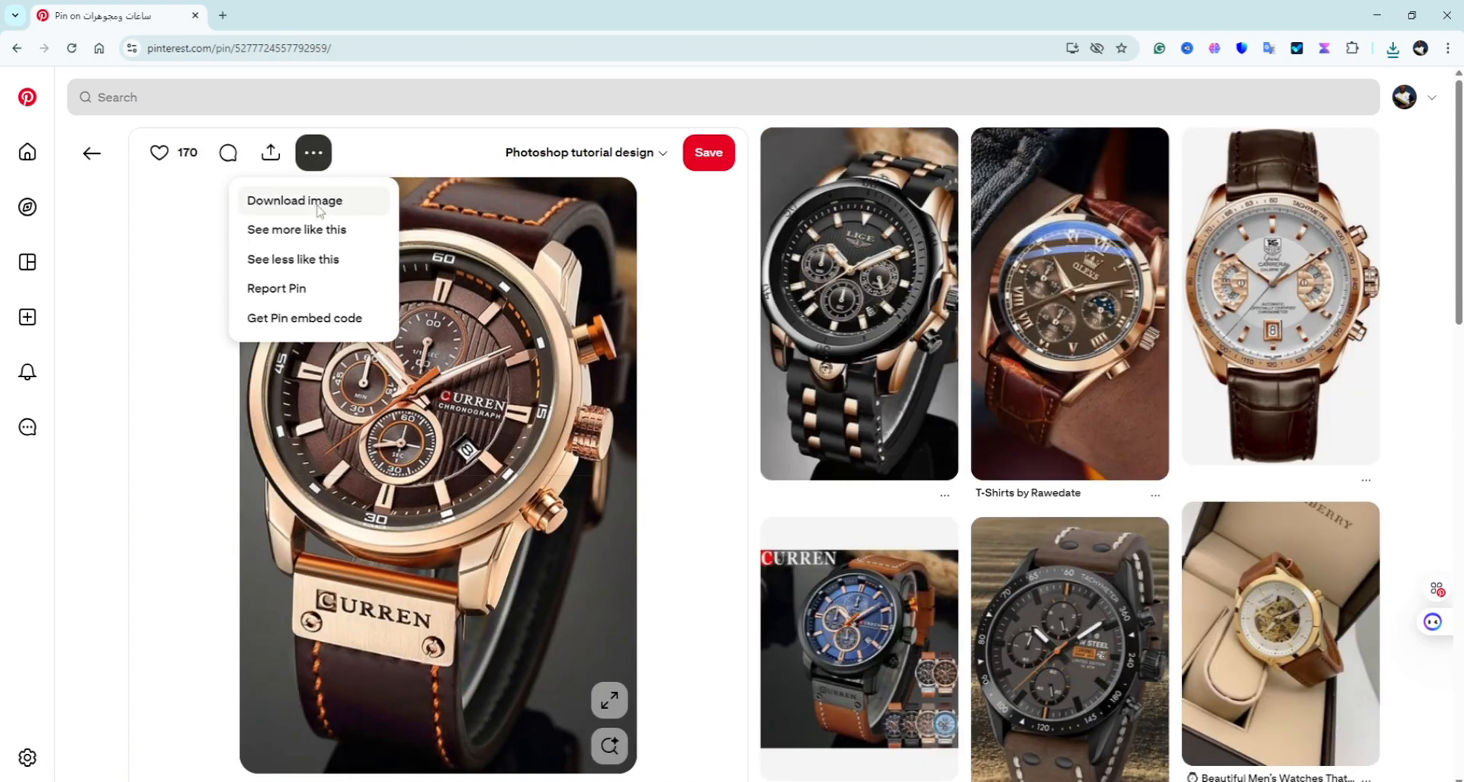
click(319, 210)
scroll(457, 343, down, 10)
Step: Download the gold-and-silver watch image, then open the brown-strap POEDAGAR watch pin
click(659, 334)
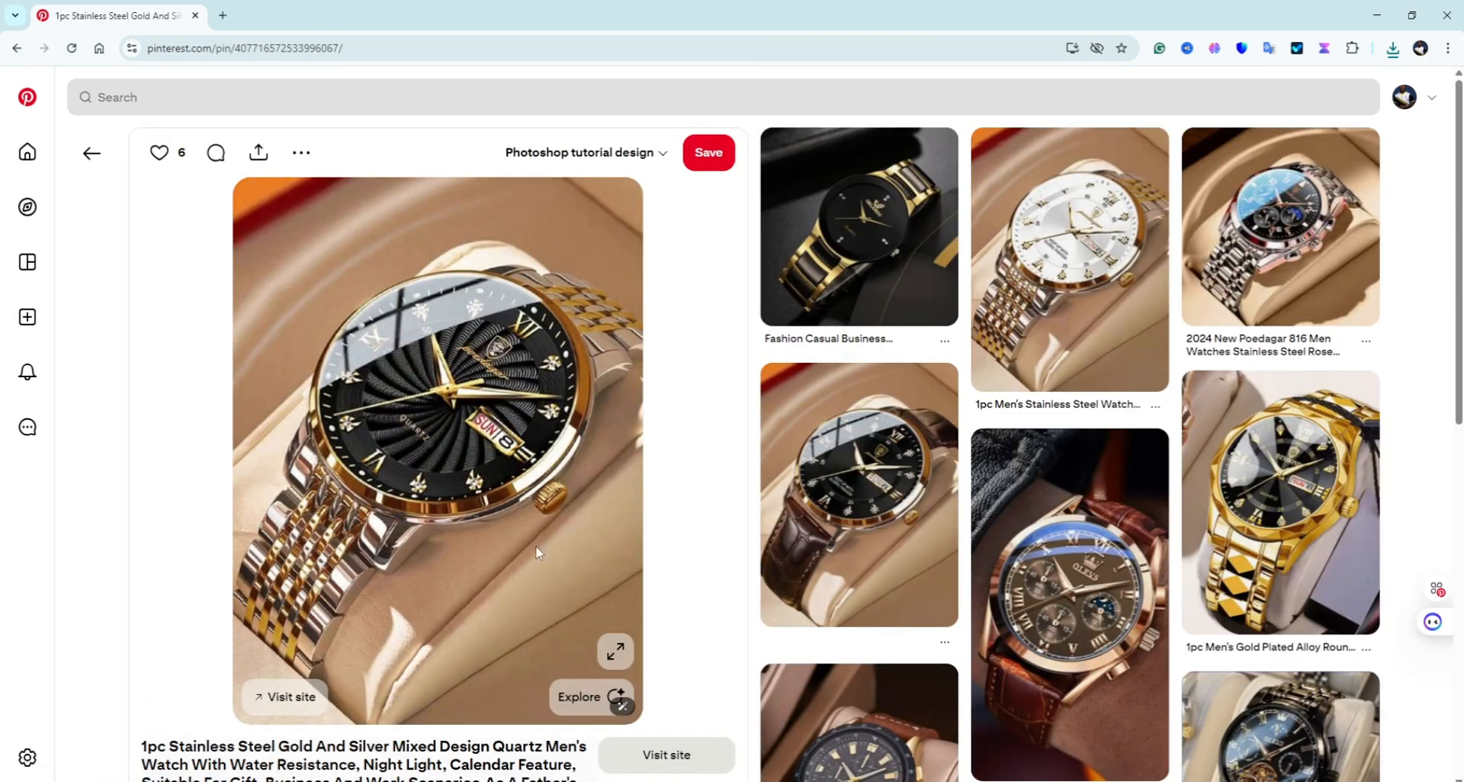
click(301, 153)
click(282, 200)
key(Return)
click(860, 488)
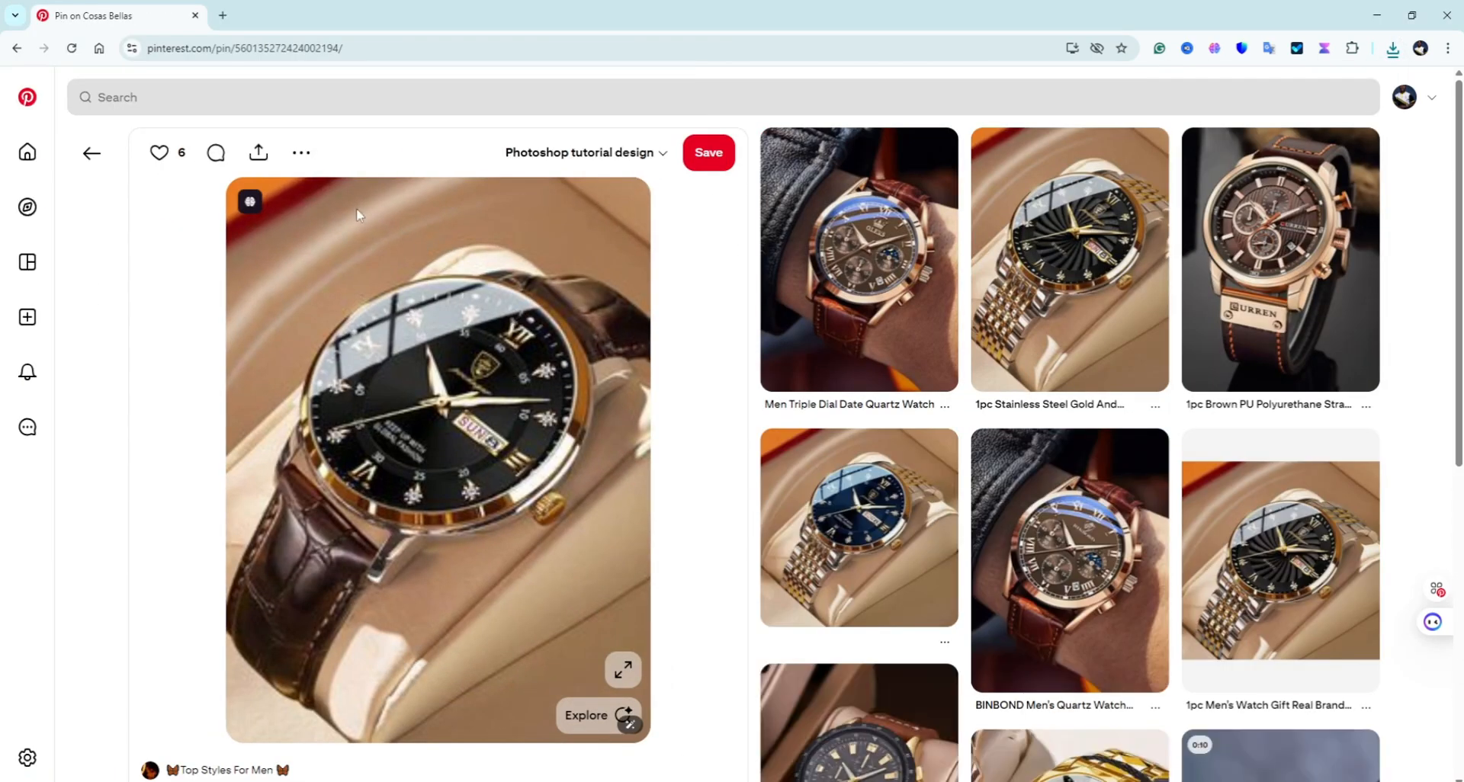
click(302, 157)
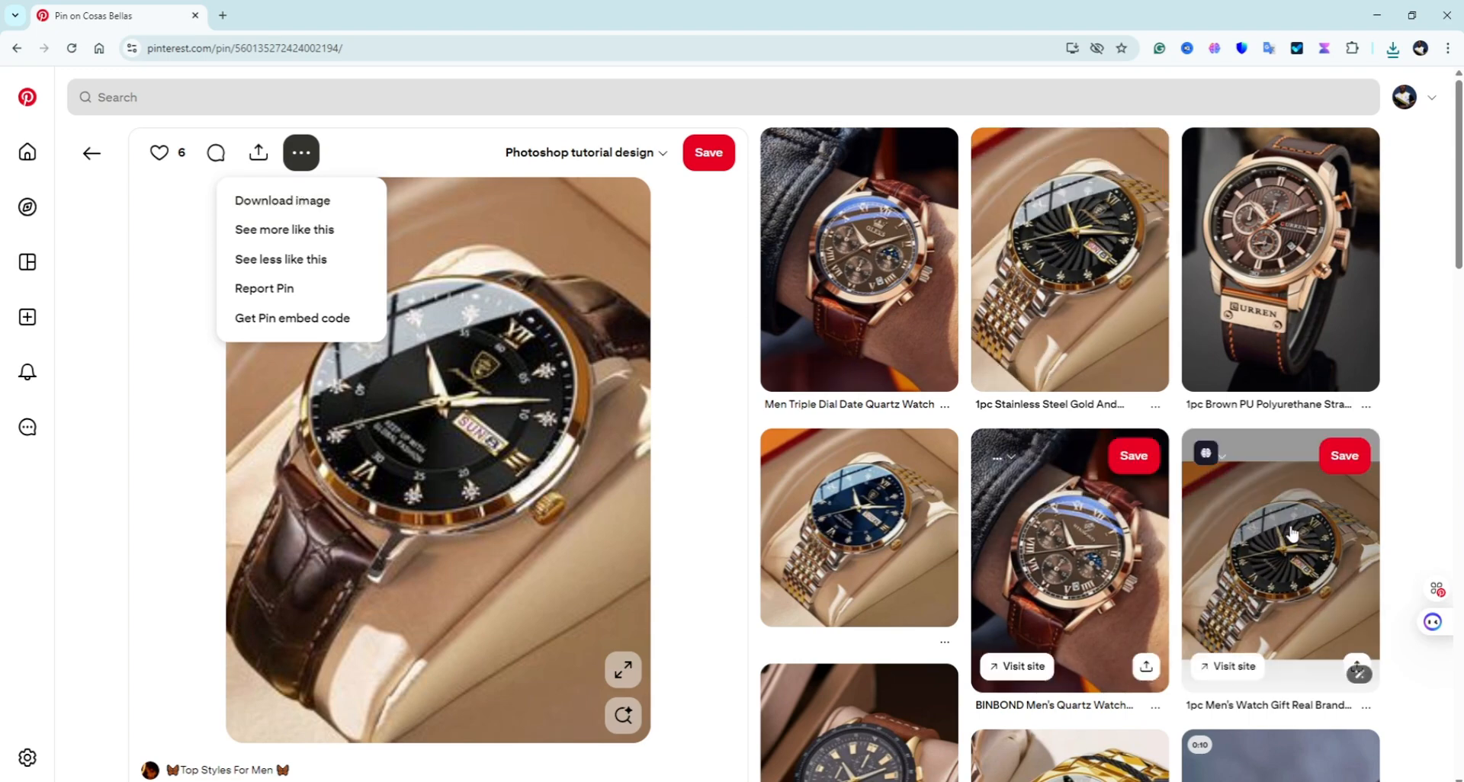
click(488, 275)
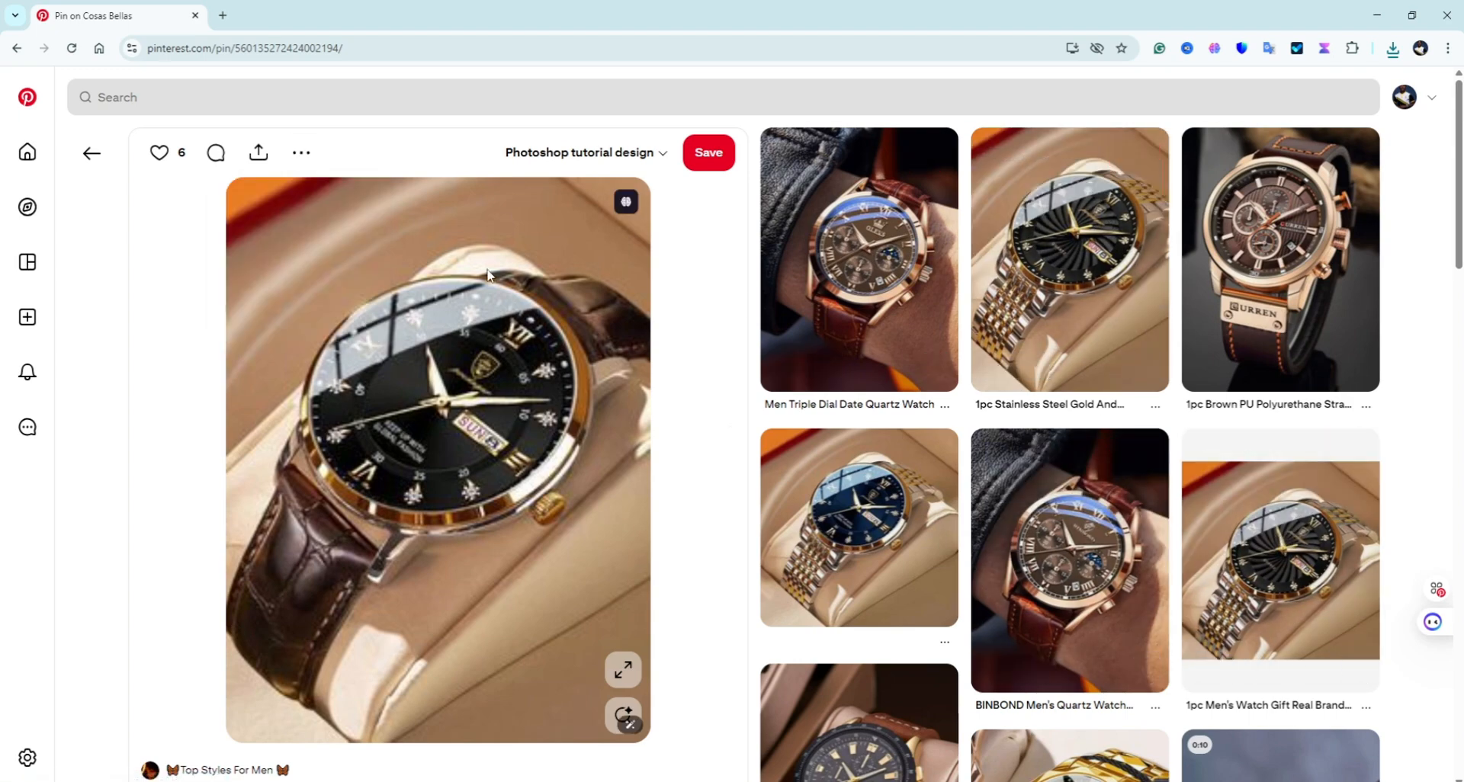
scroll(592, 387, down, 3)
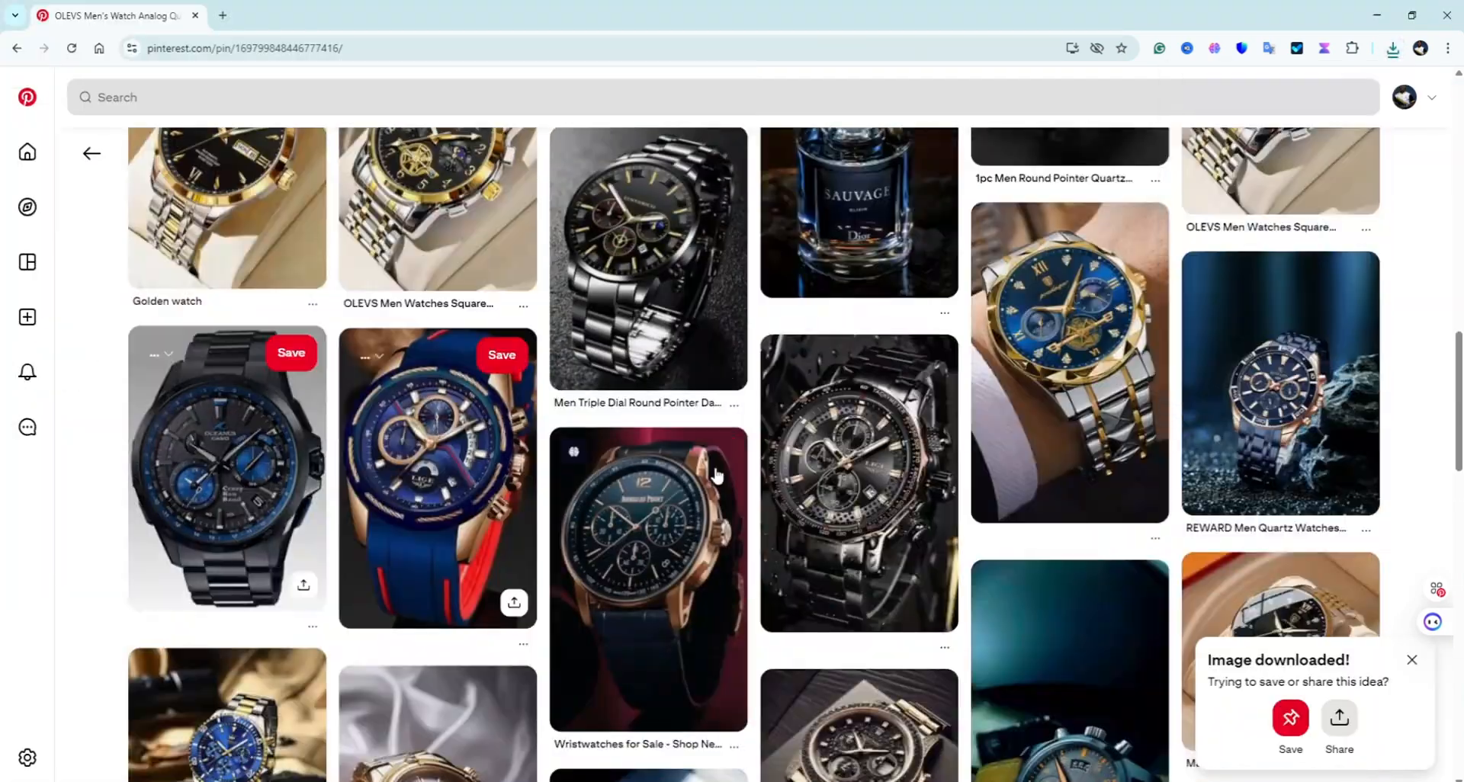
Step: Download the watch-on-leather-tray pin image and the next pin's image from Pinterest
click(716, 475)
scroll(838, 343, down, 6)
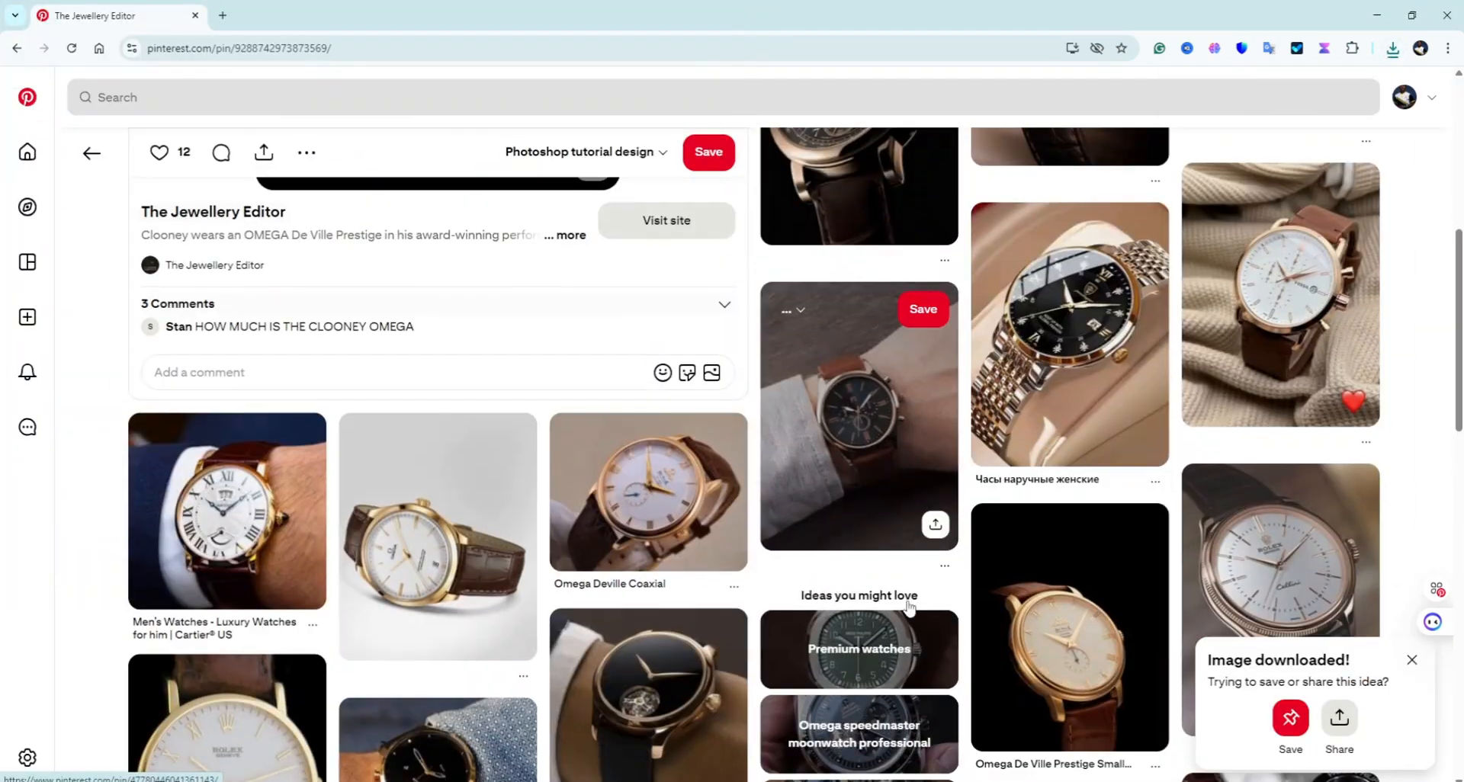
scroll(982, 531, down, 7)
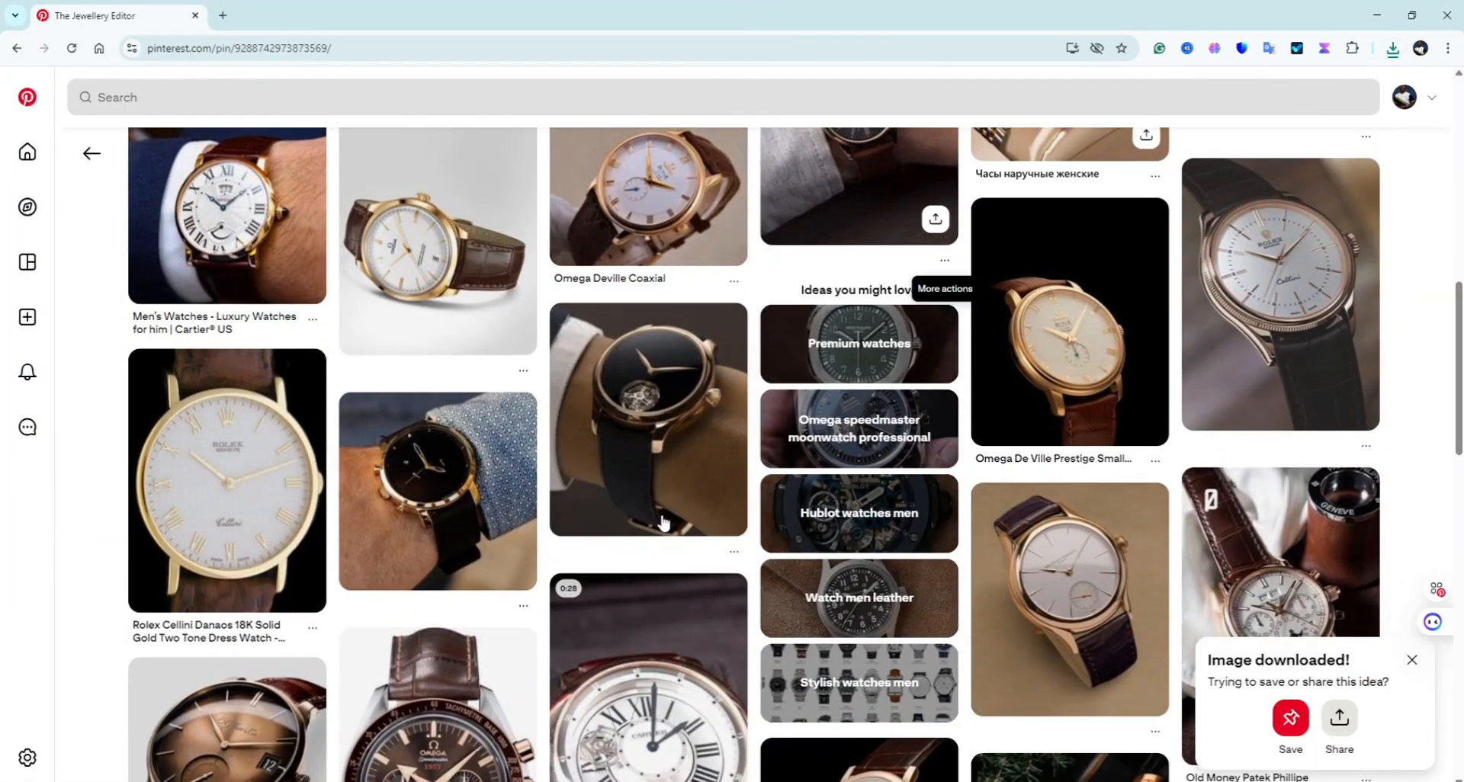
scroll(603, 529, down, 4)
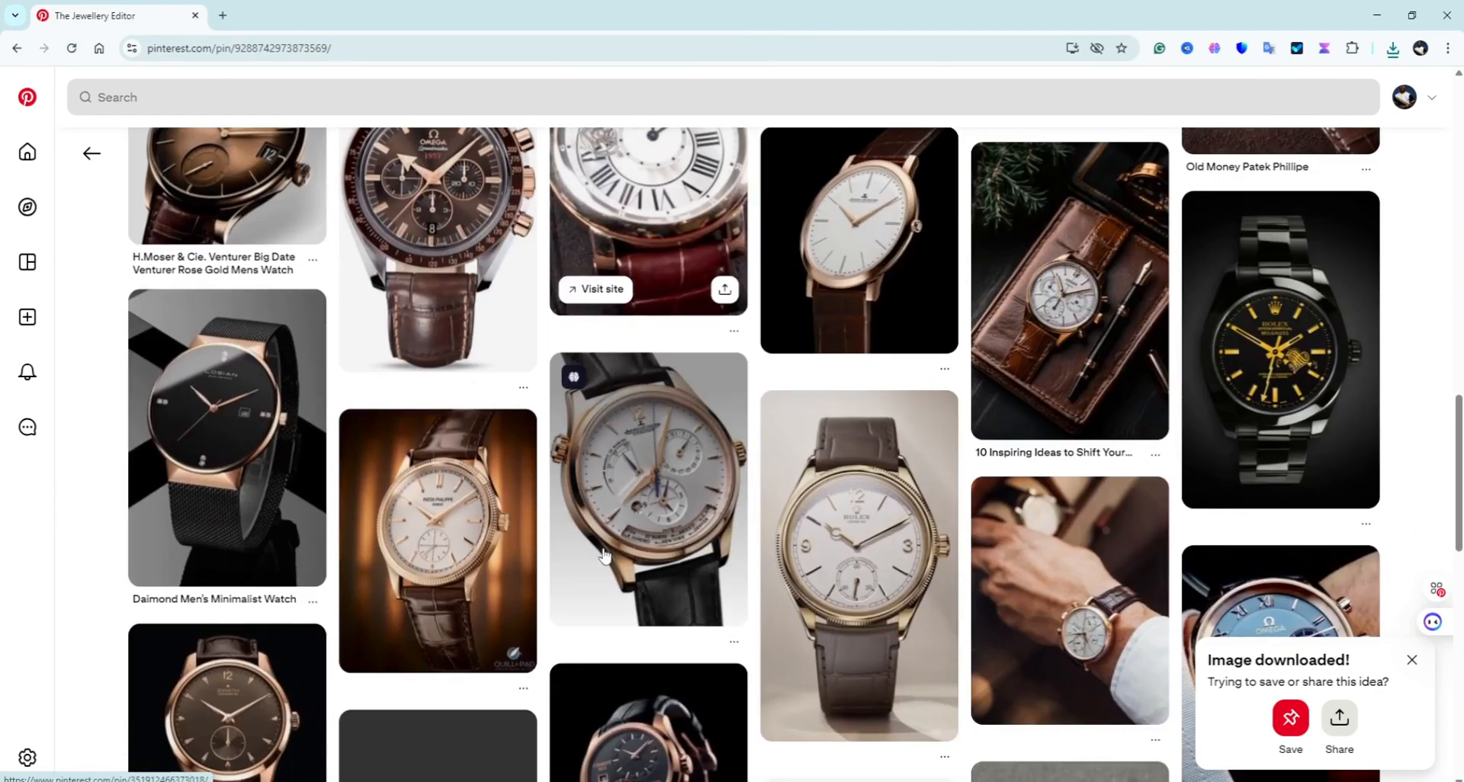
click(1082, 351)
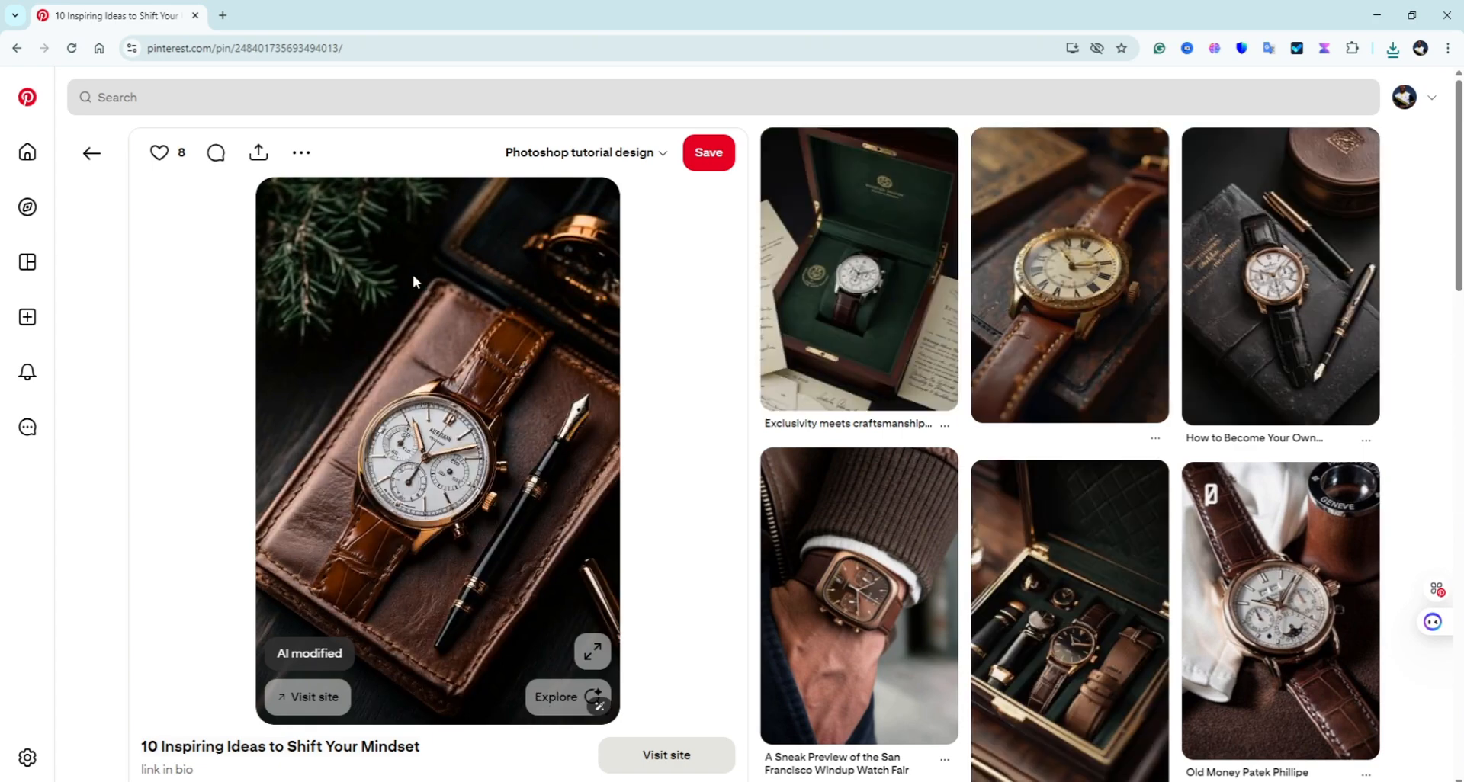
click(301, 152)
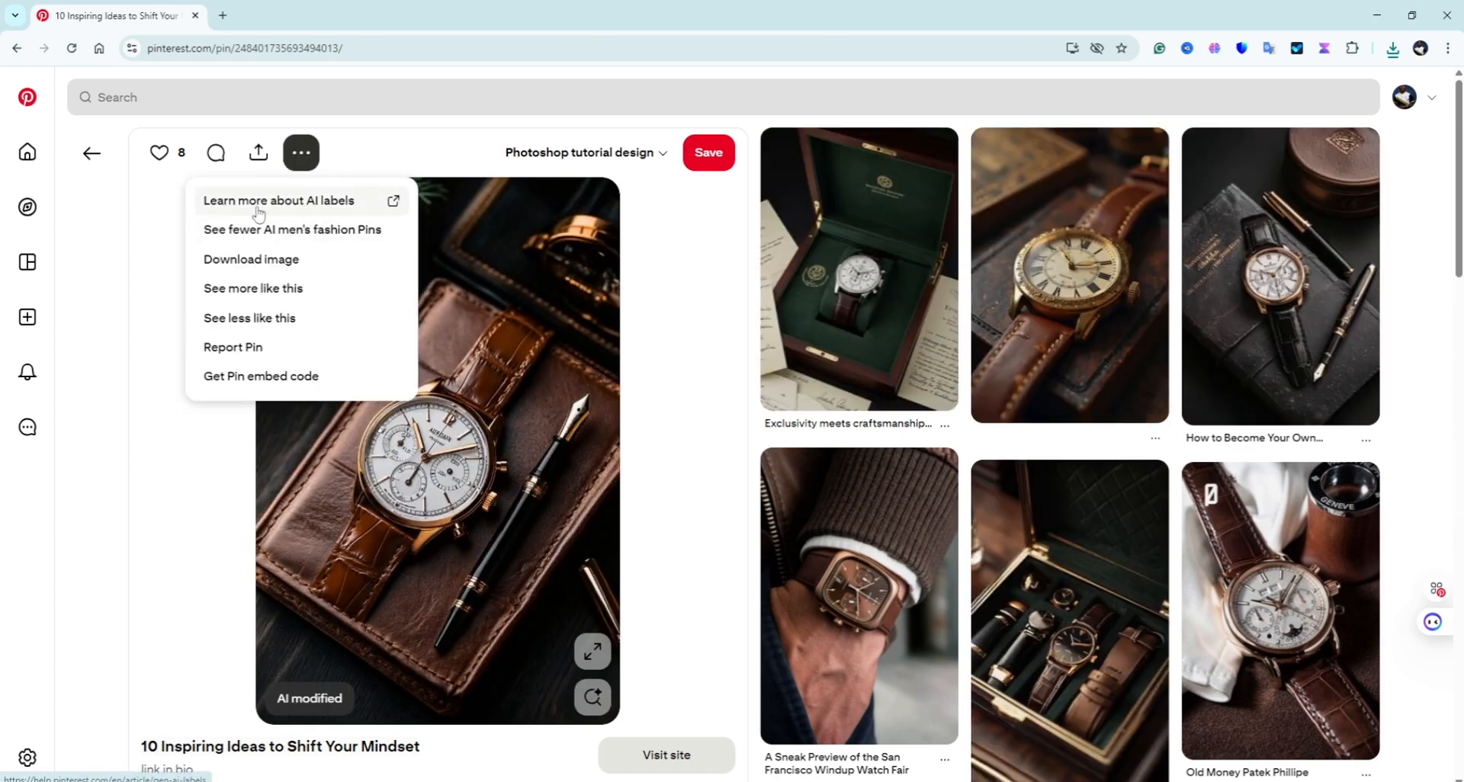
click(262, 261)
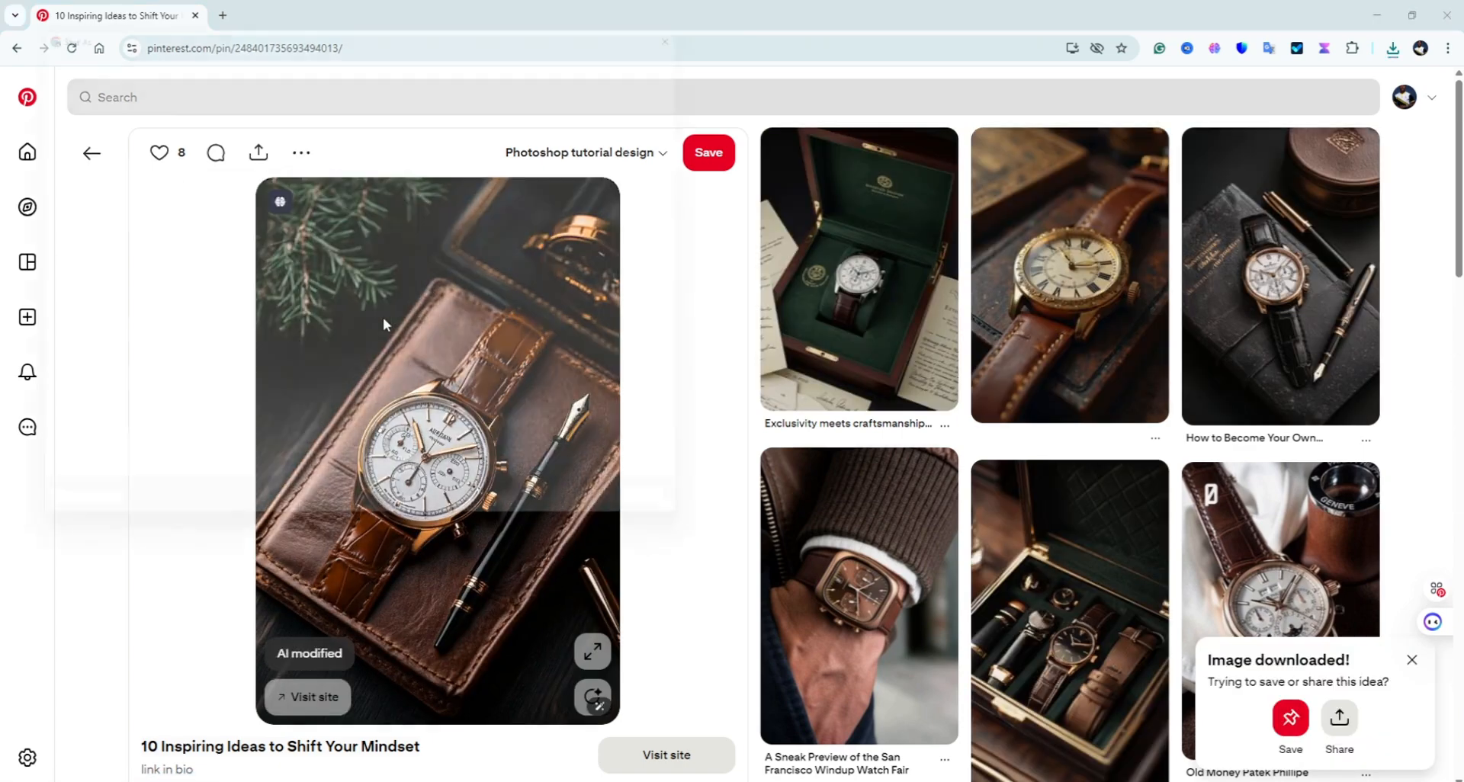
scroll(439, 458, down, 5)
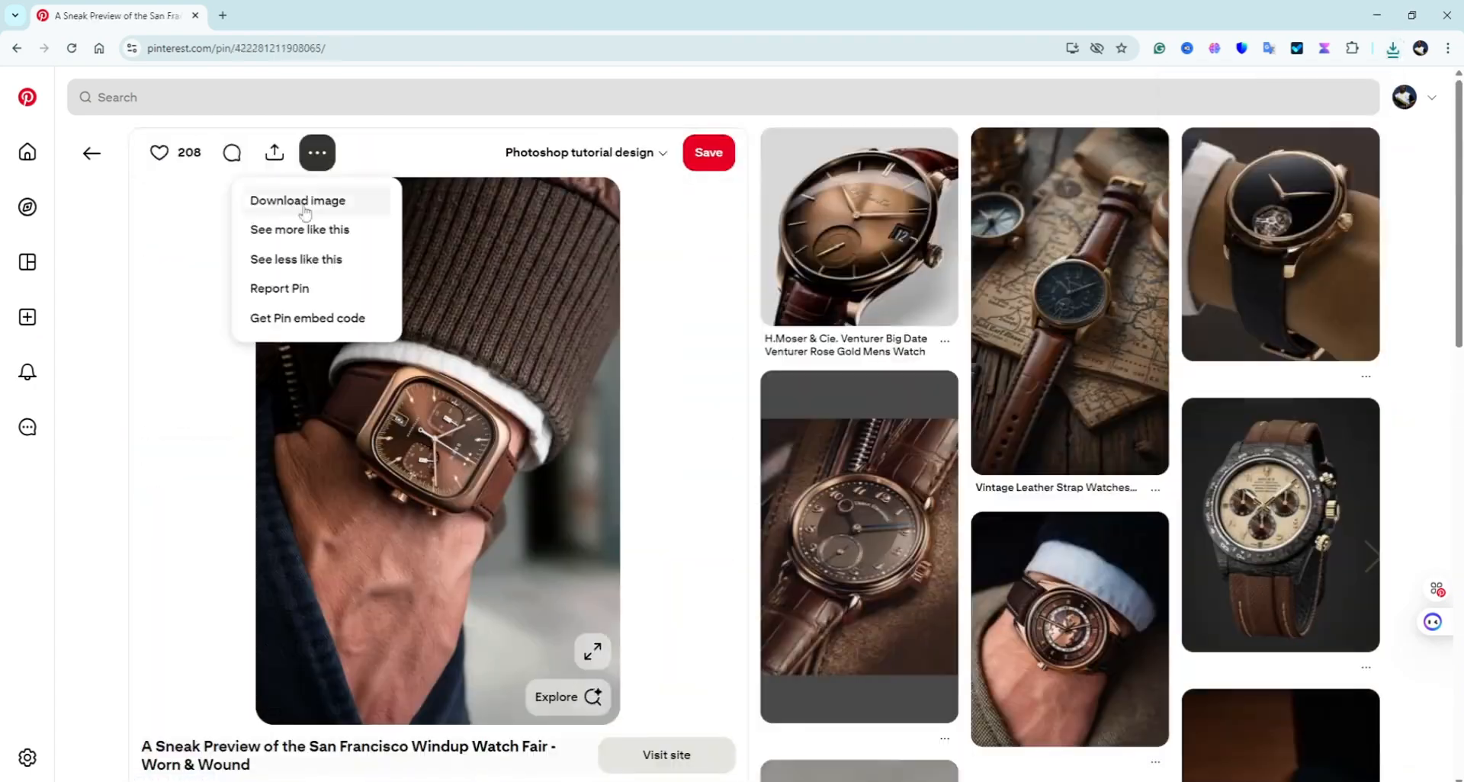
click(271, 200)
scroll(988, 585, down, 5)
scroll(988, 585, down, 5)
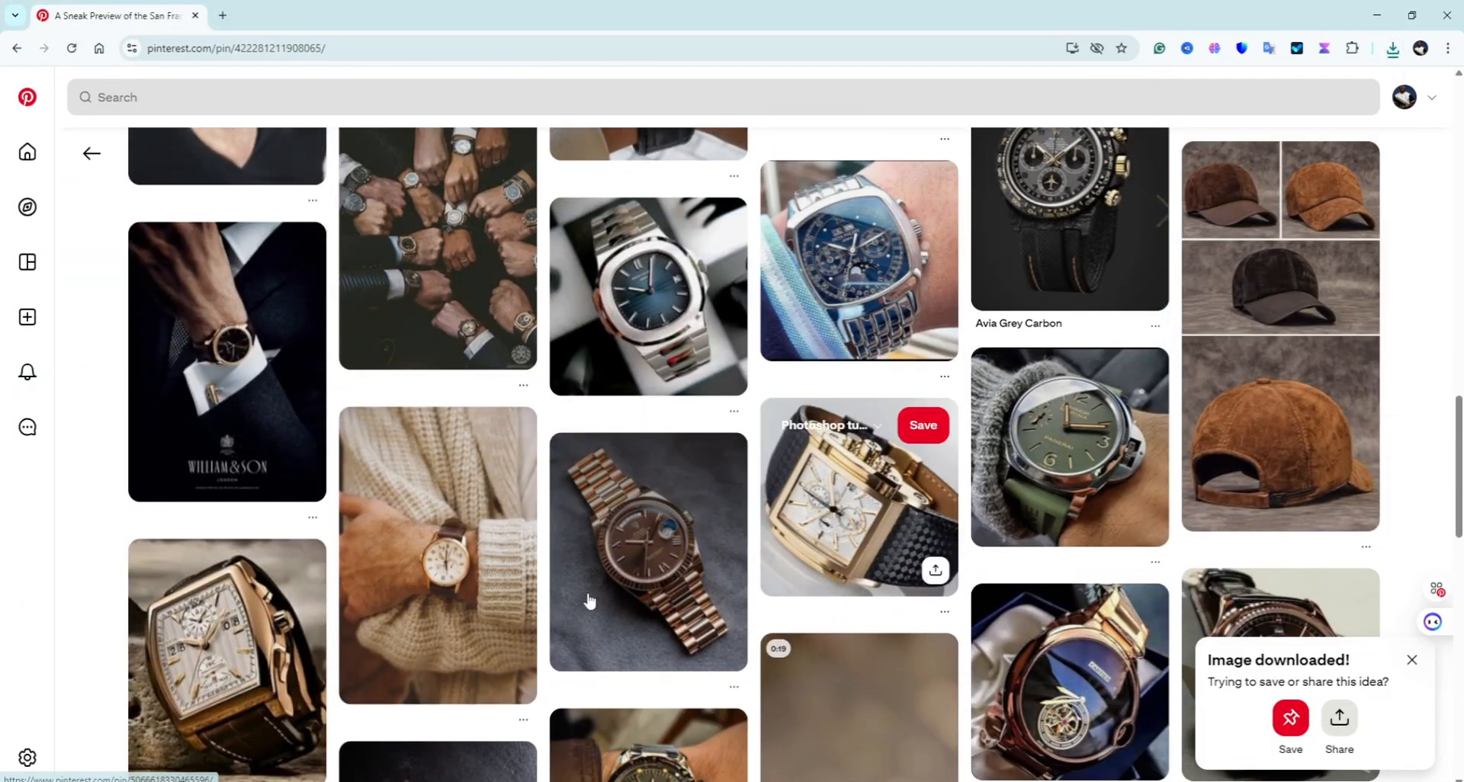
scroll(686, 649, down, 4)
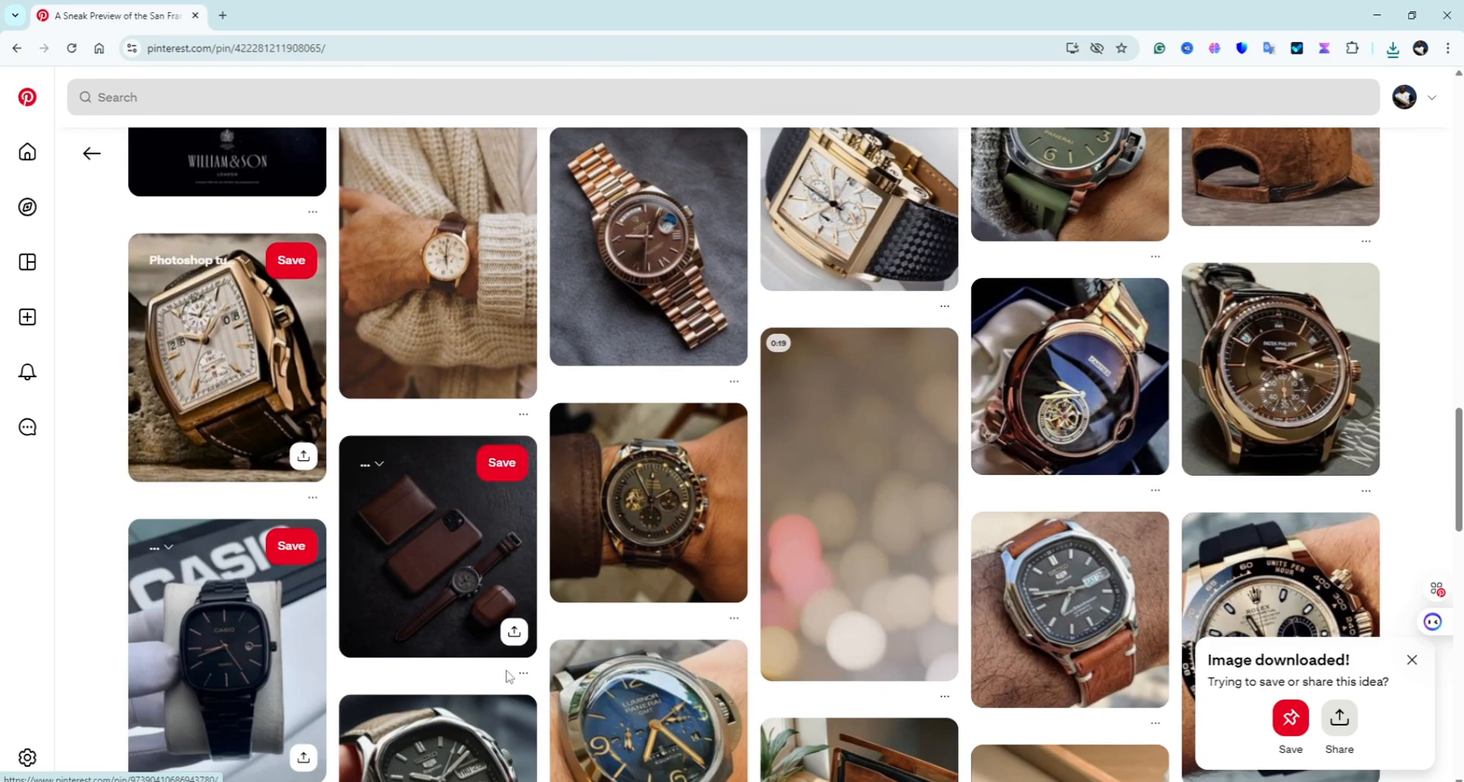
scroll(522, 626, down, 5)
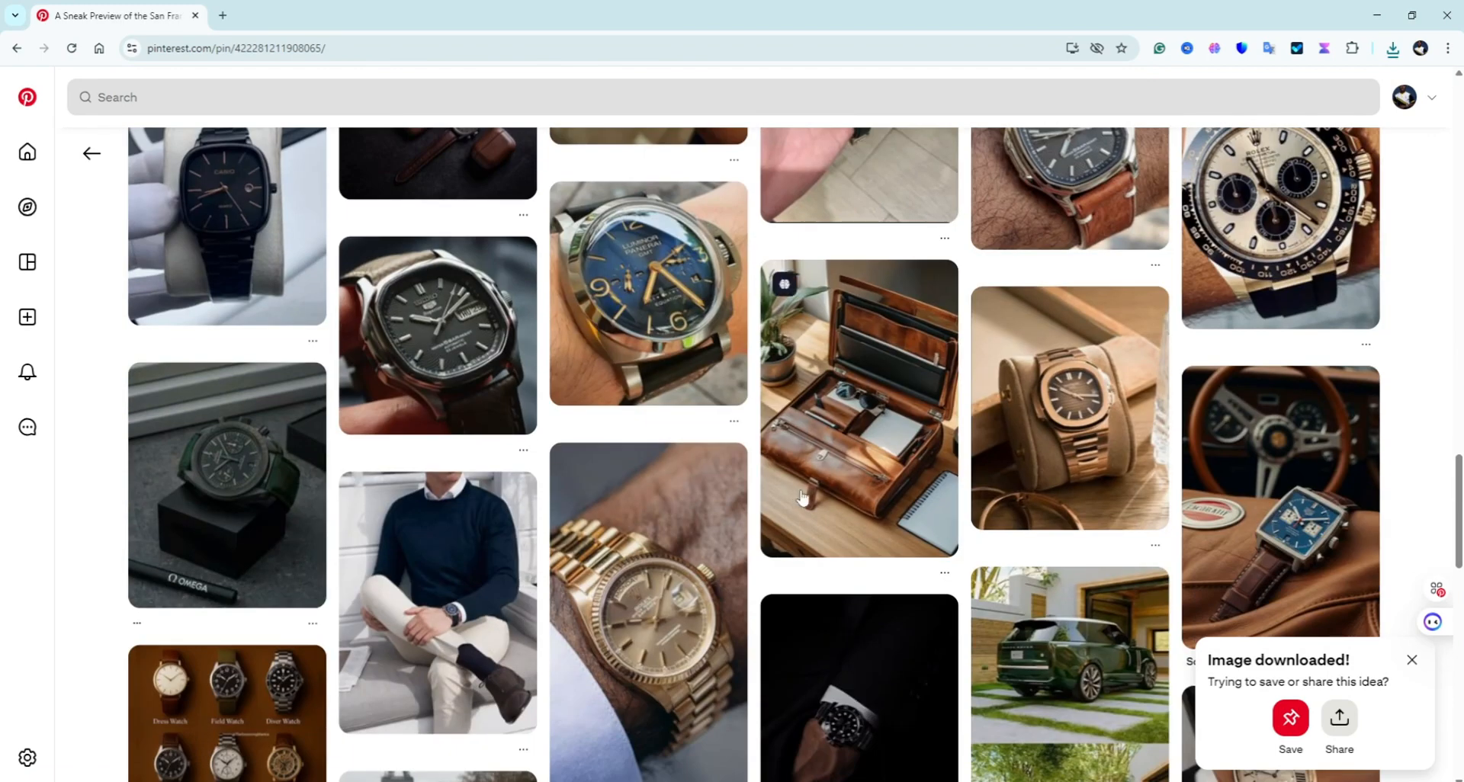
Step: Save the leather case and leather briefcase pin images into the goody store folder
click(871, 484)
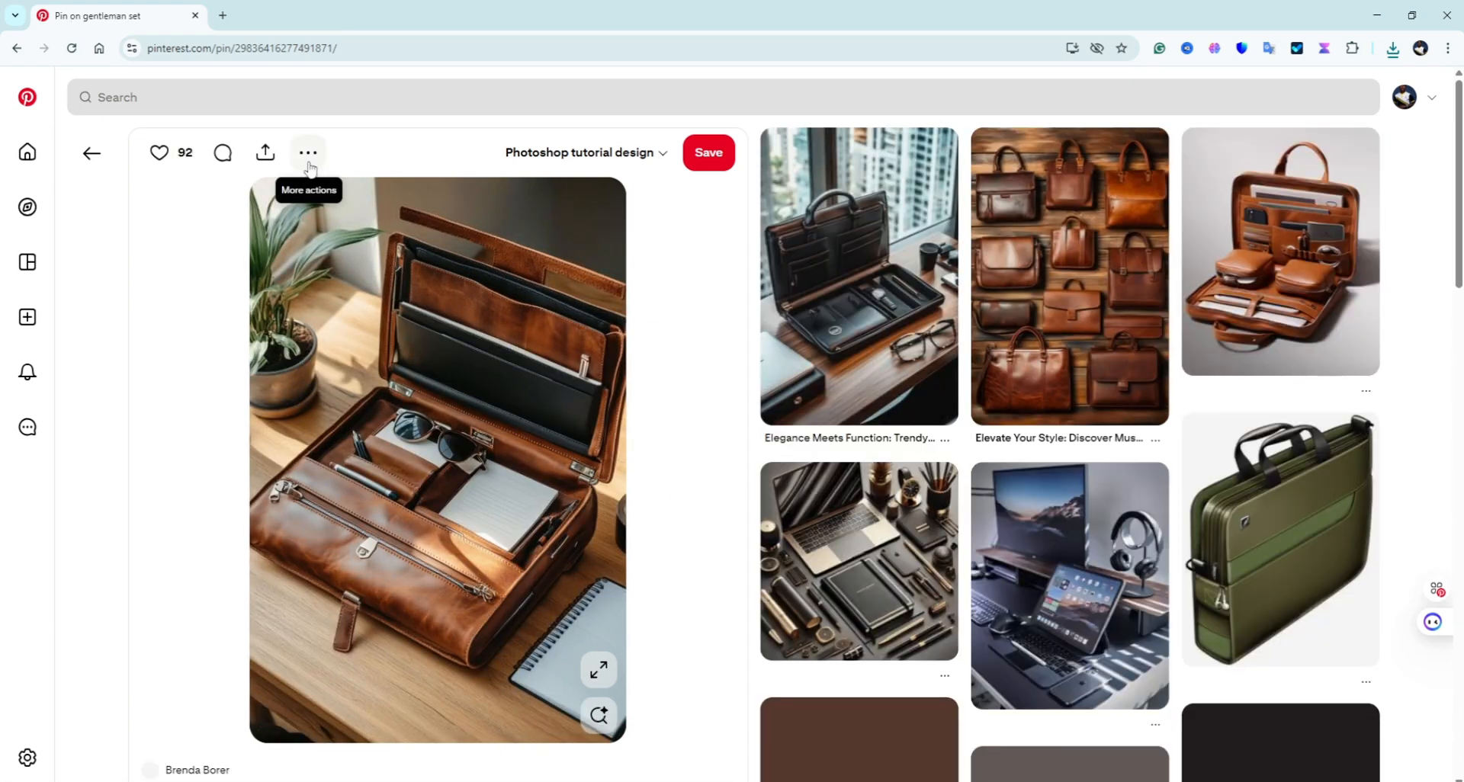
click(309, 160)
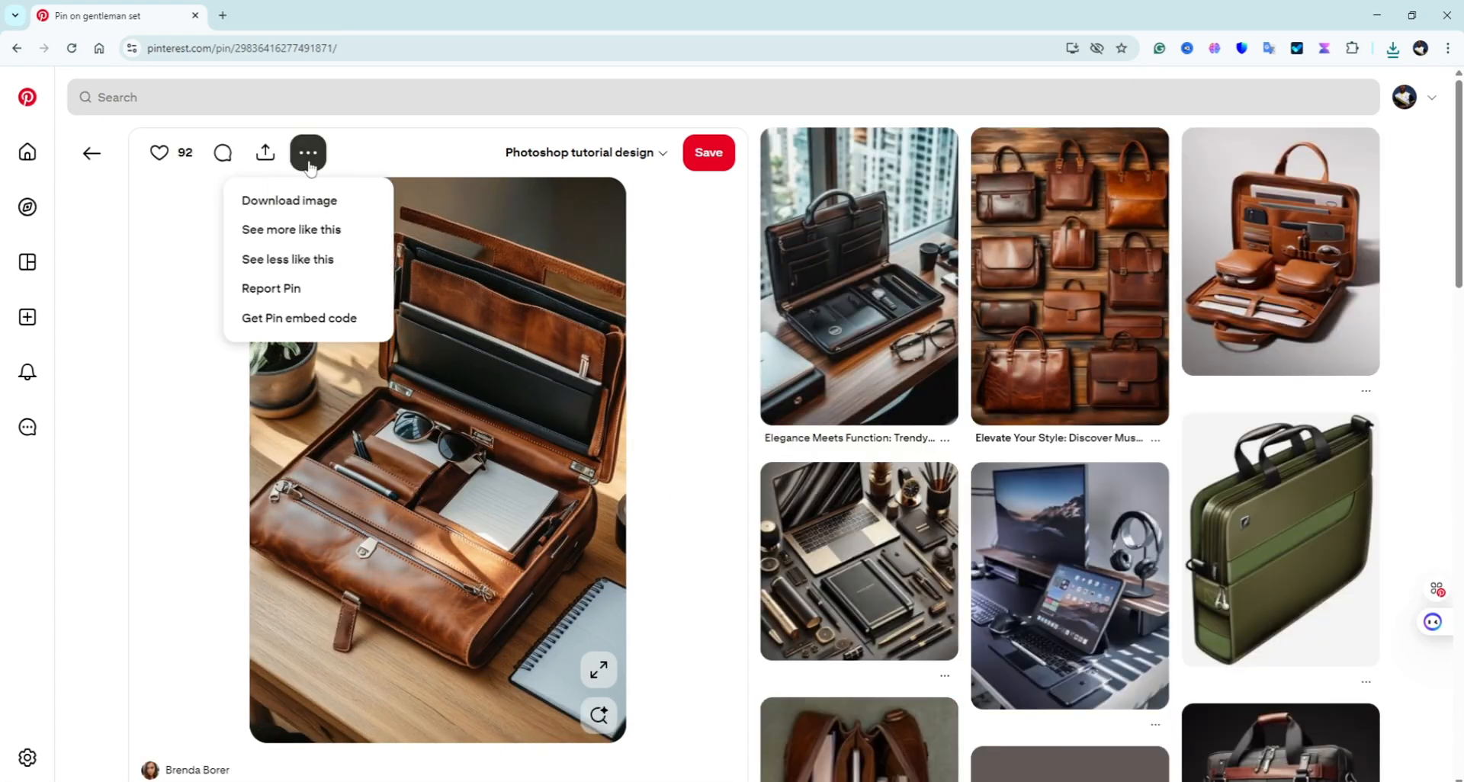
click(308, 204)
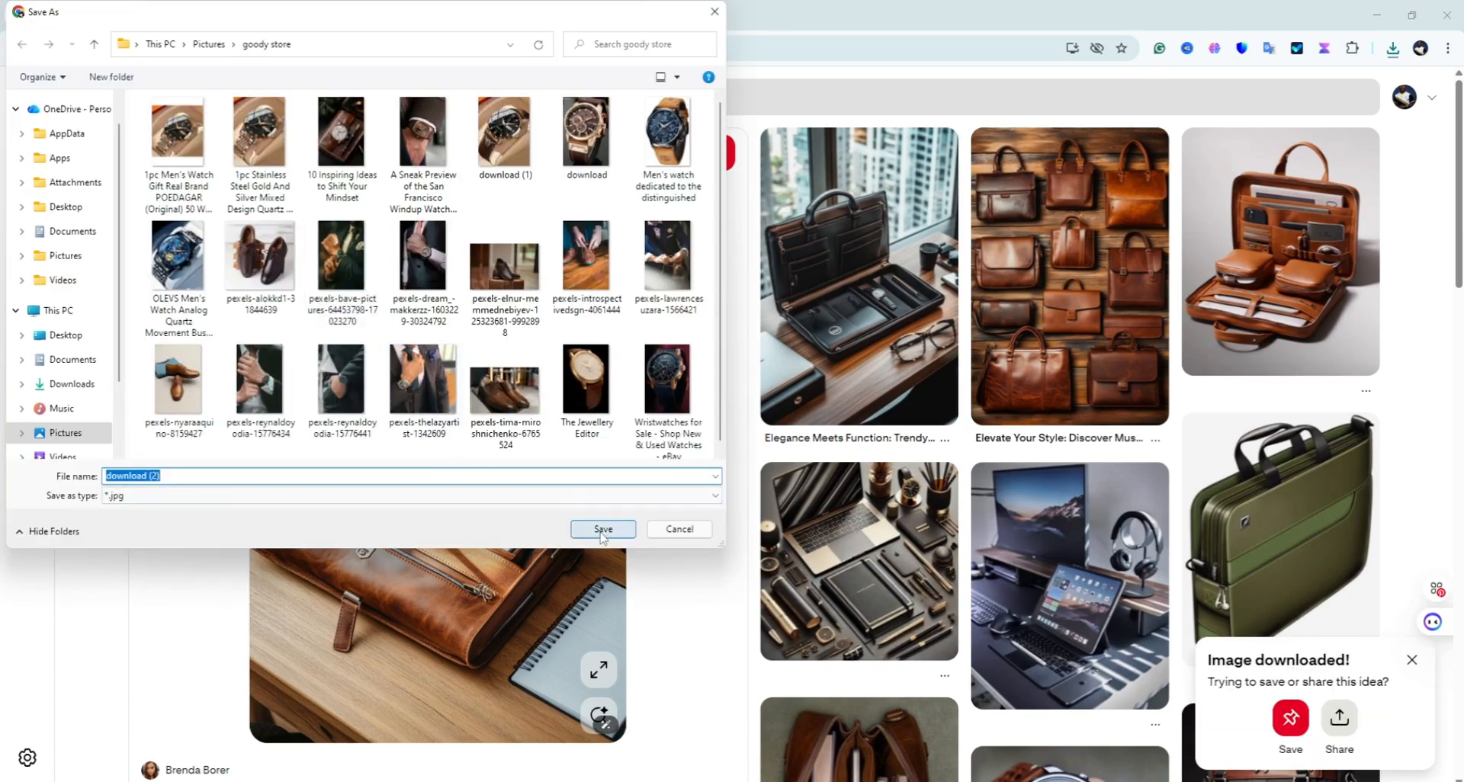
click(601, 534)
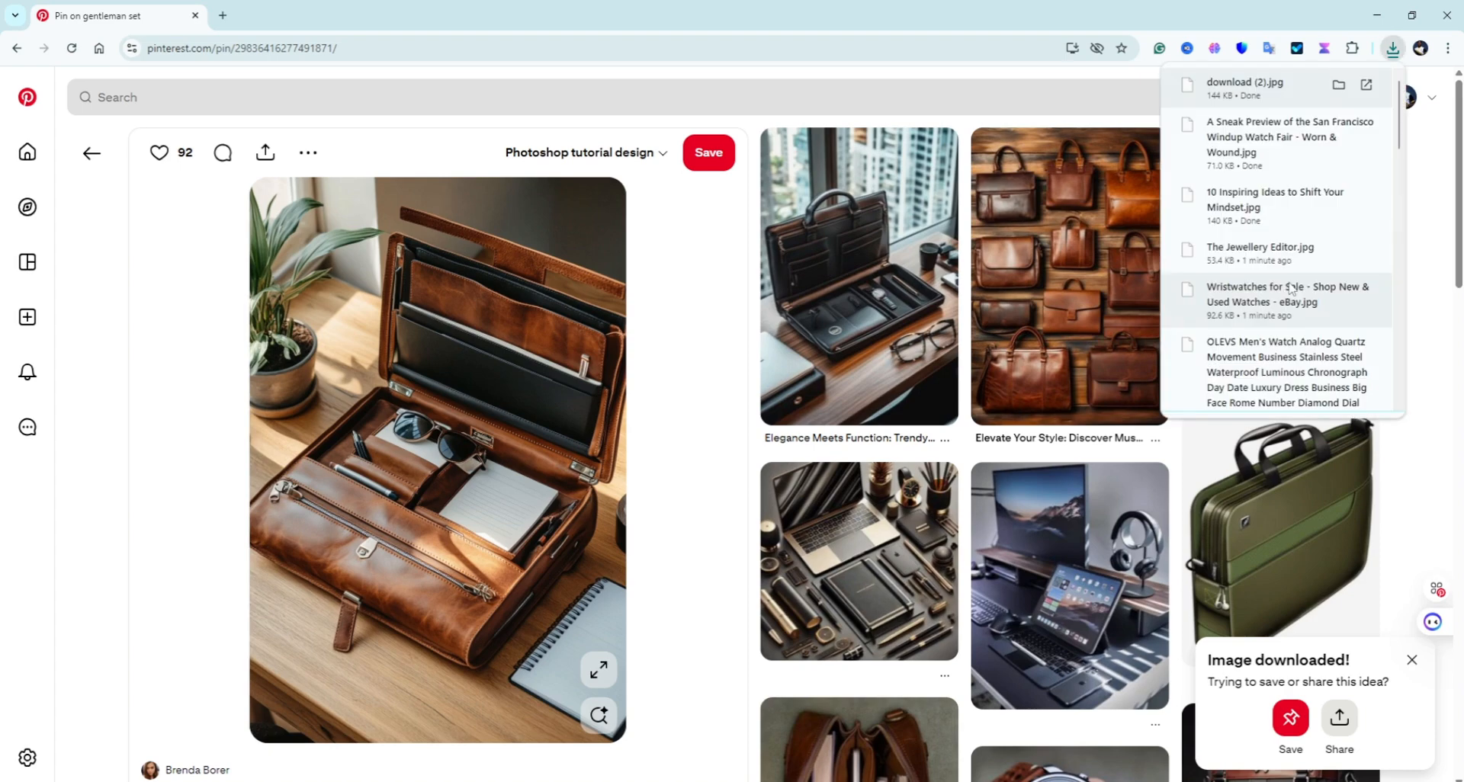
click(1317, 284)
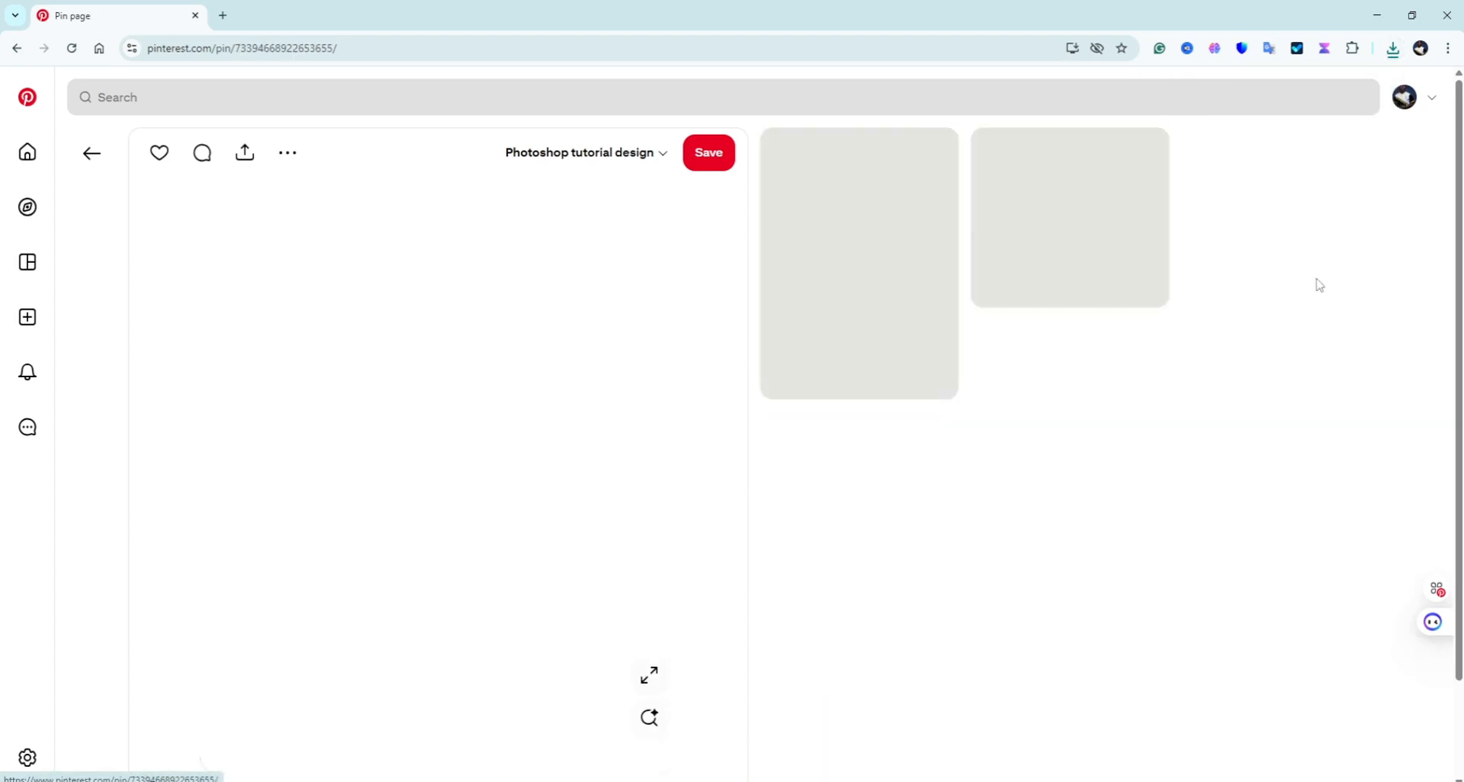
scroll(625, 433, down, 2)
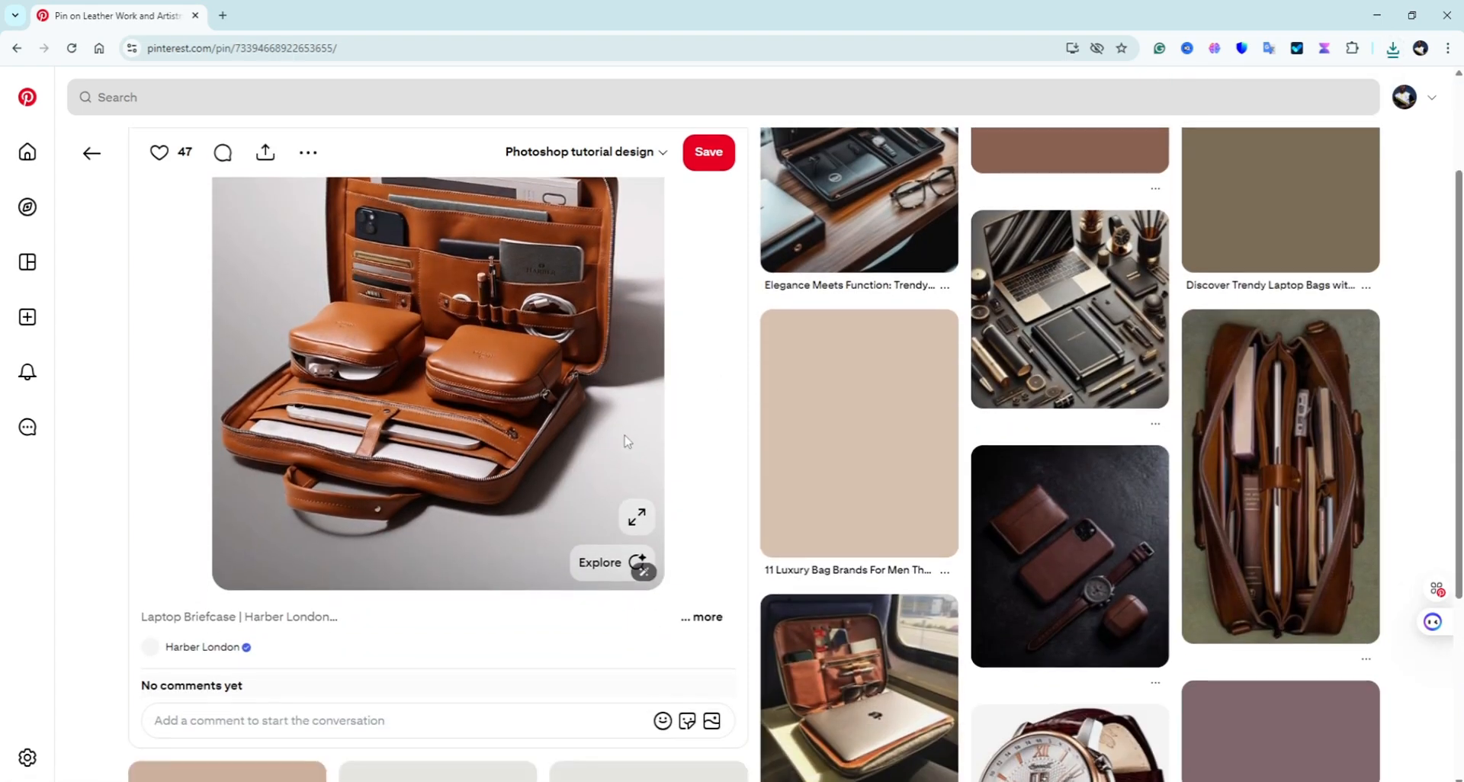
click(299, 155)
click(276, 203)
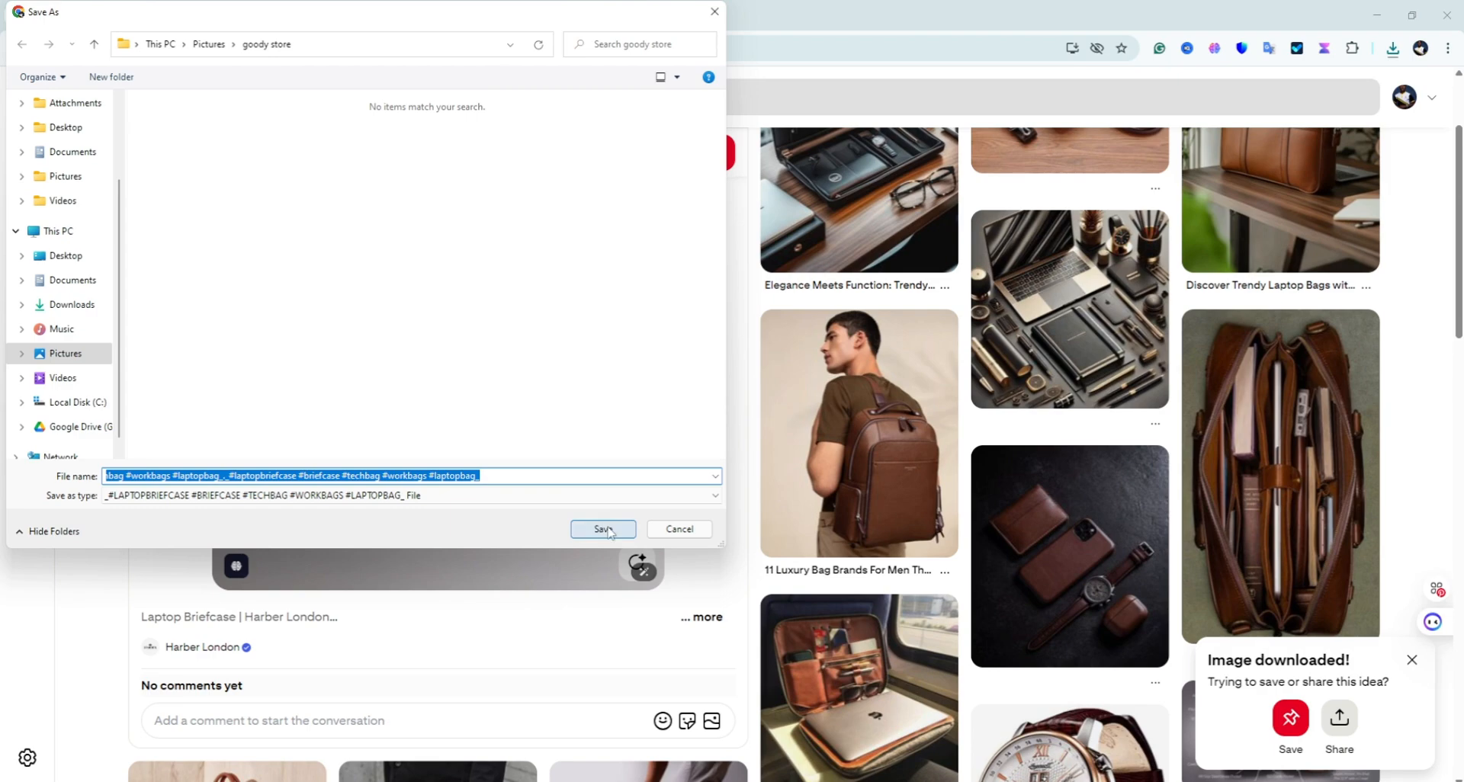
click(604, 529)
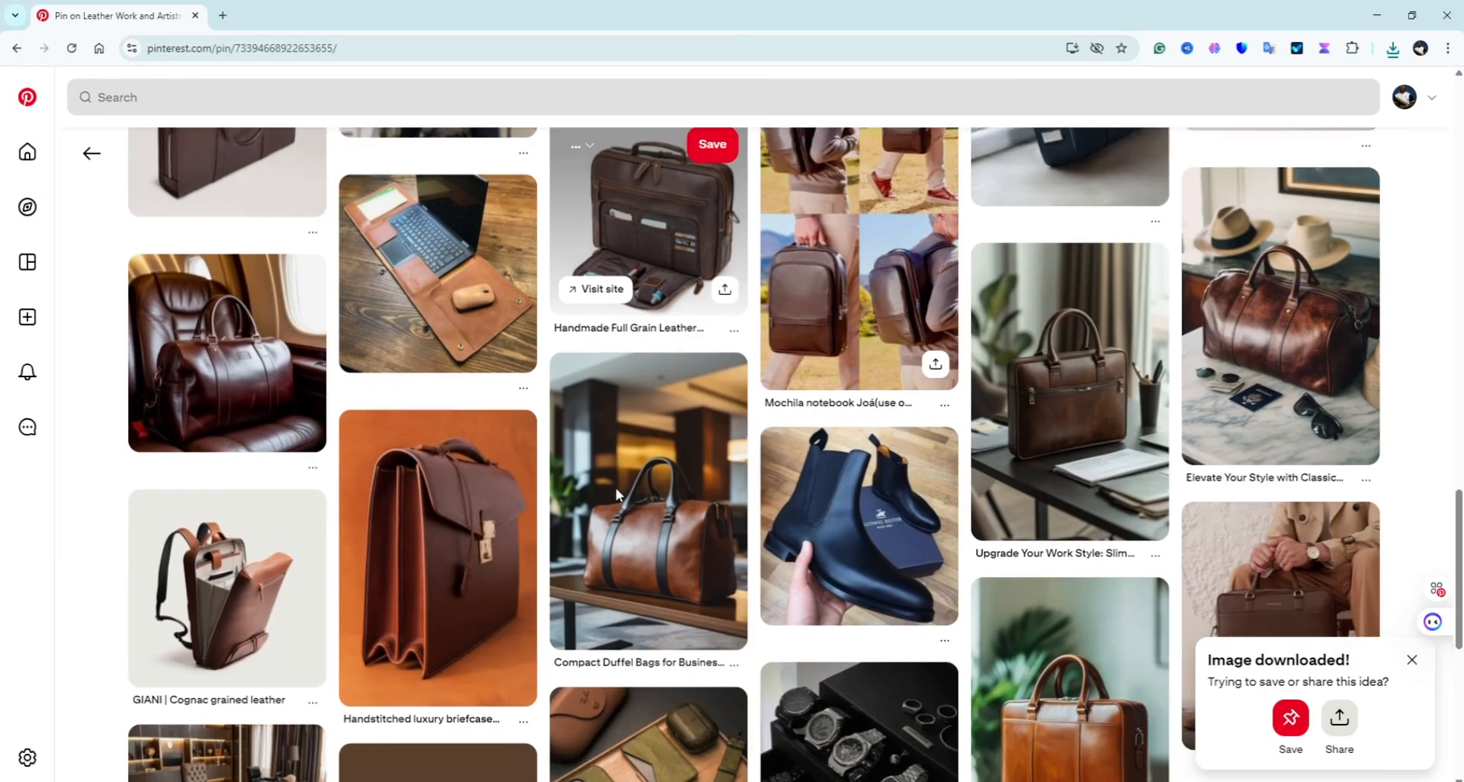
Step: Save the burgundy flat loafer pin image into goody store
scroll(616, 493, down, 5)
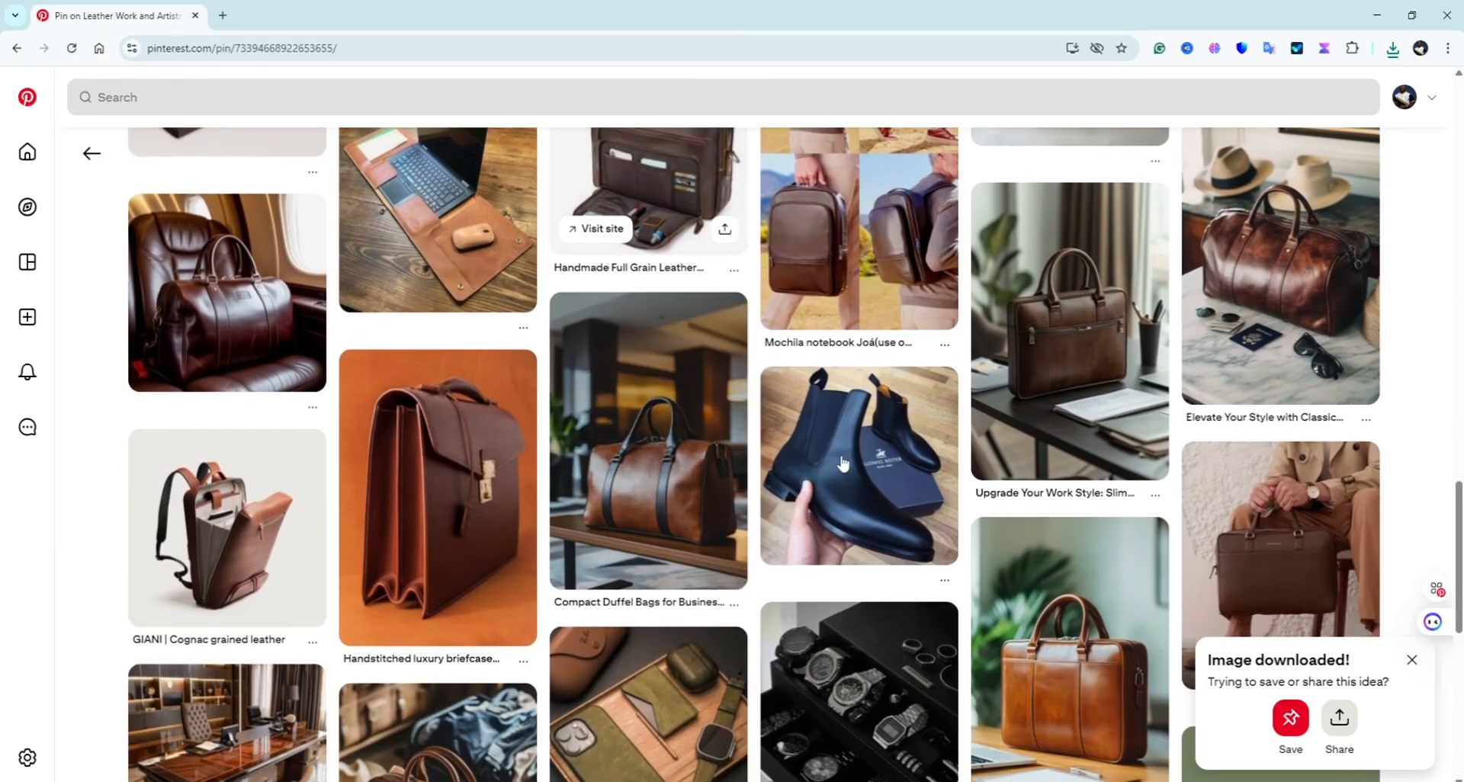
scroll(705, 497, down, 3)
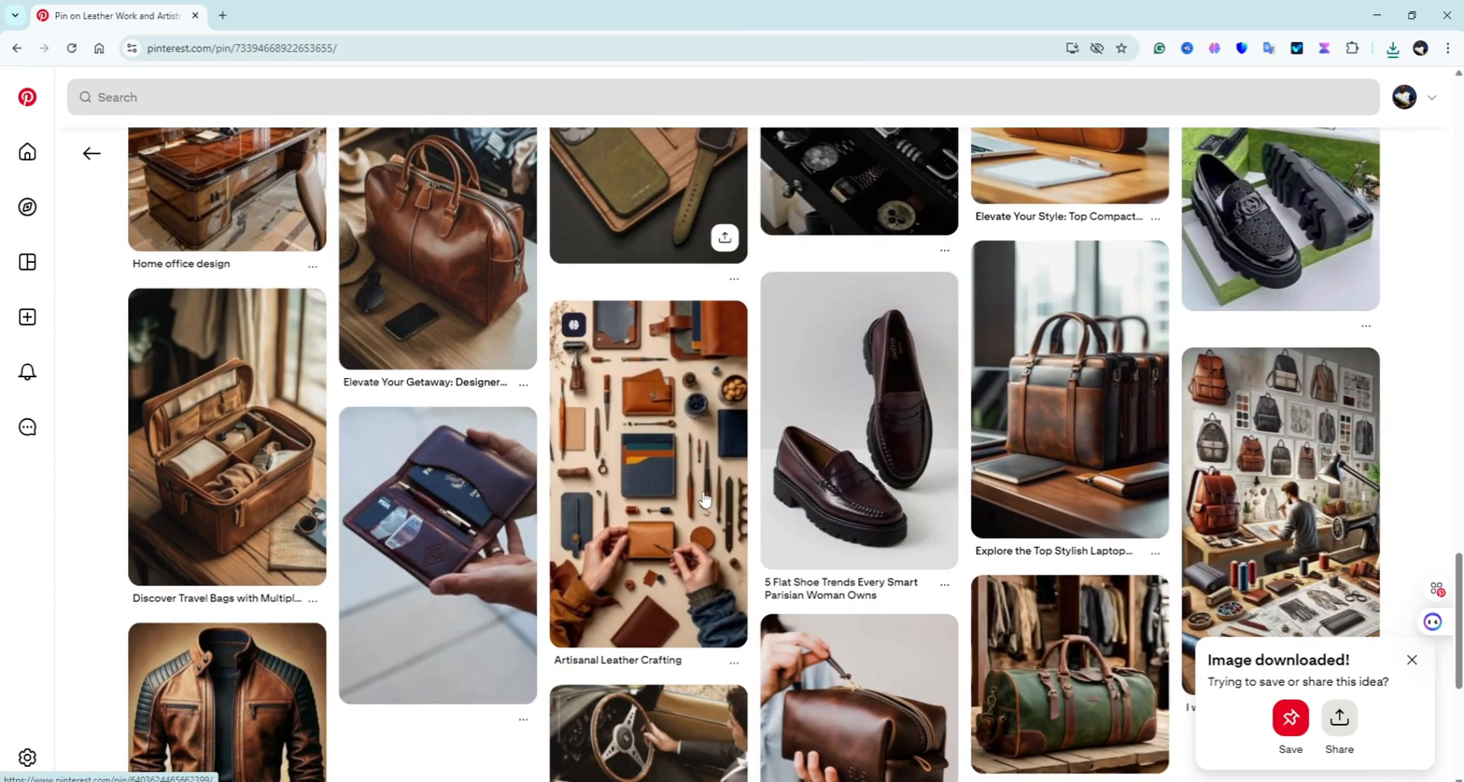
click(852, 476)
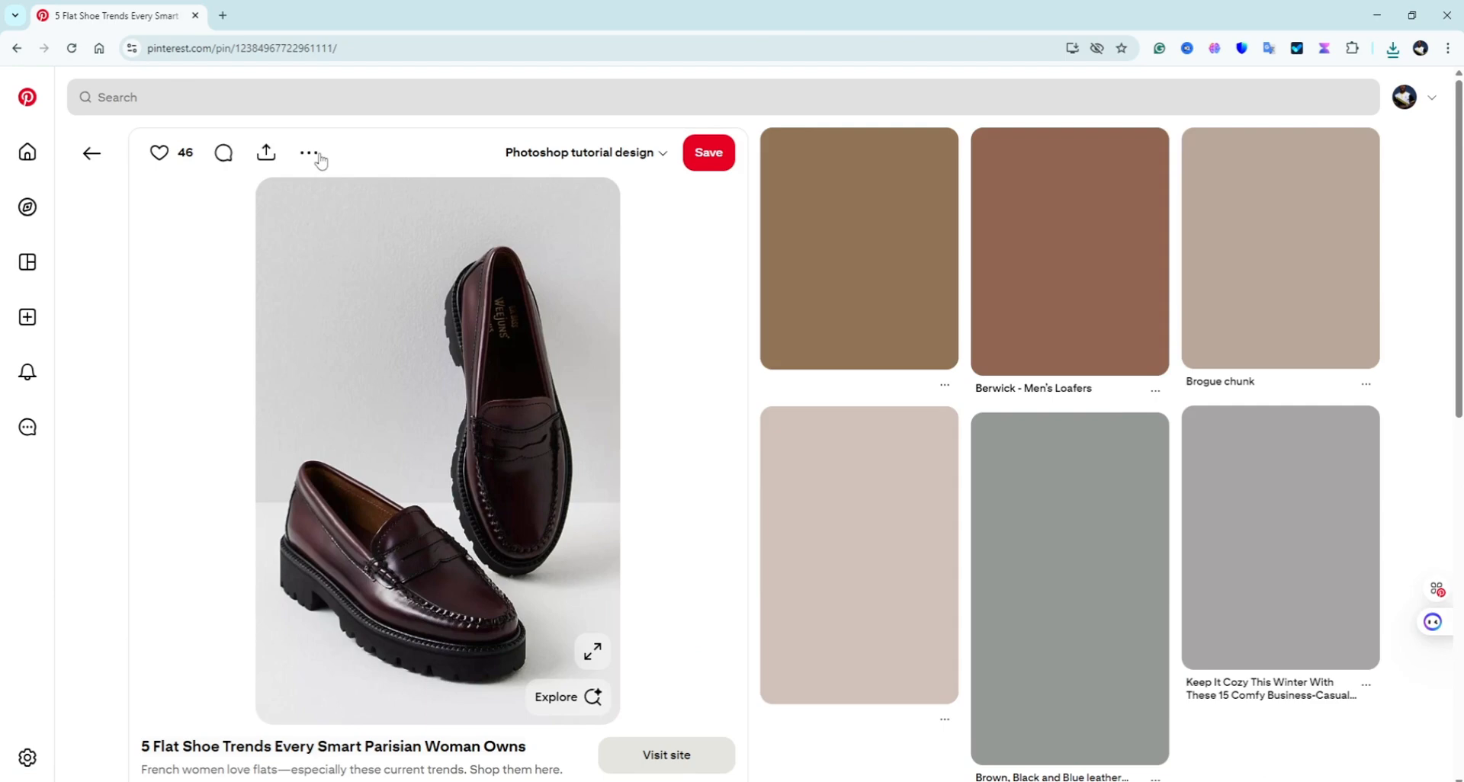
click(311, 154)
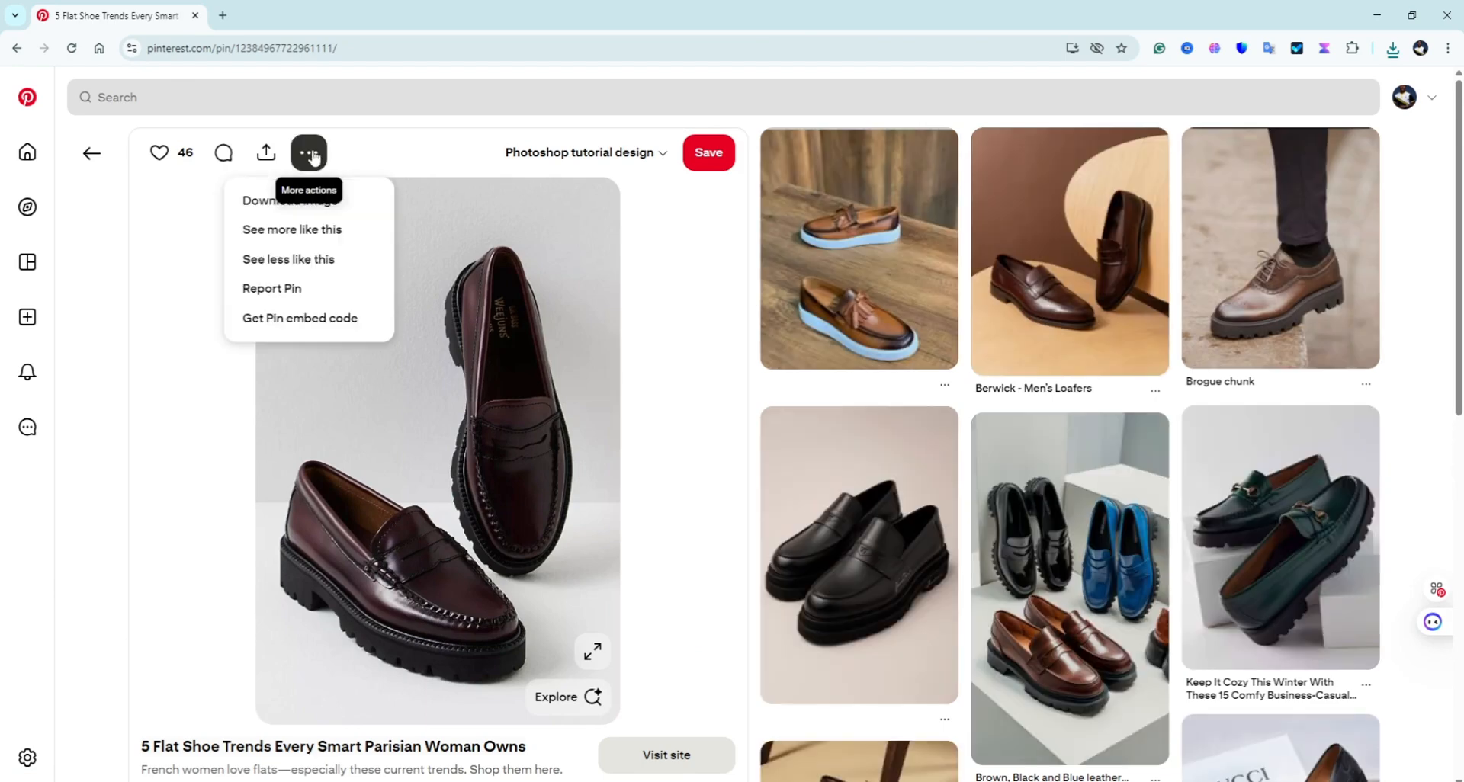
click(317, 213)
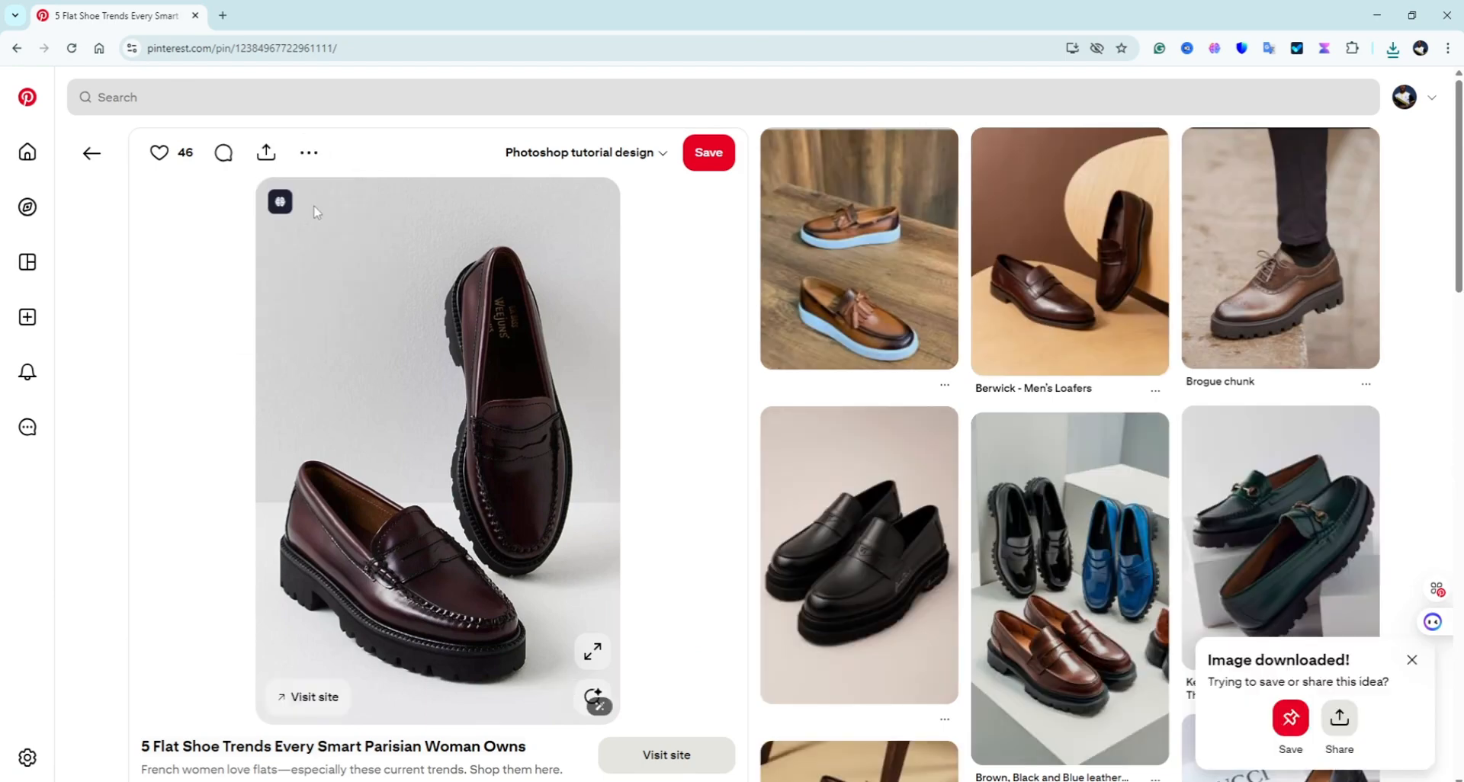
click(603, 528)
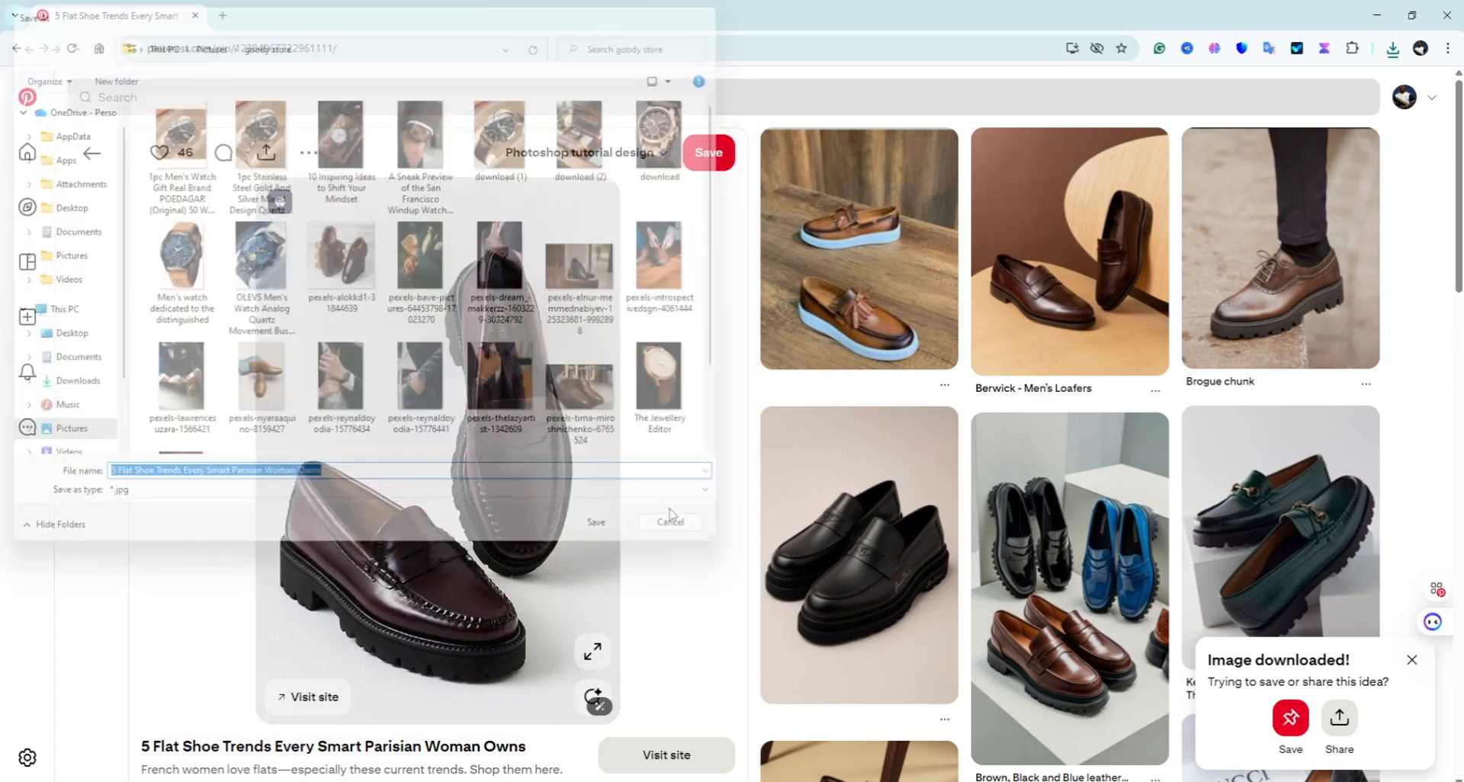
Step: Save the Brogue chunk pin image into goody store and browse the related shoe pins
click(1294, 277)
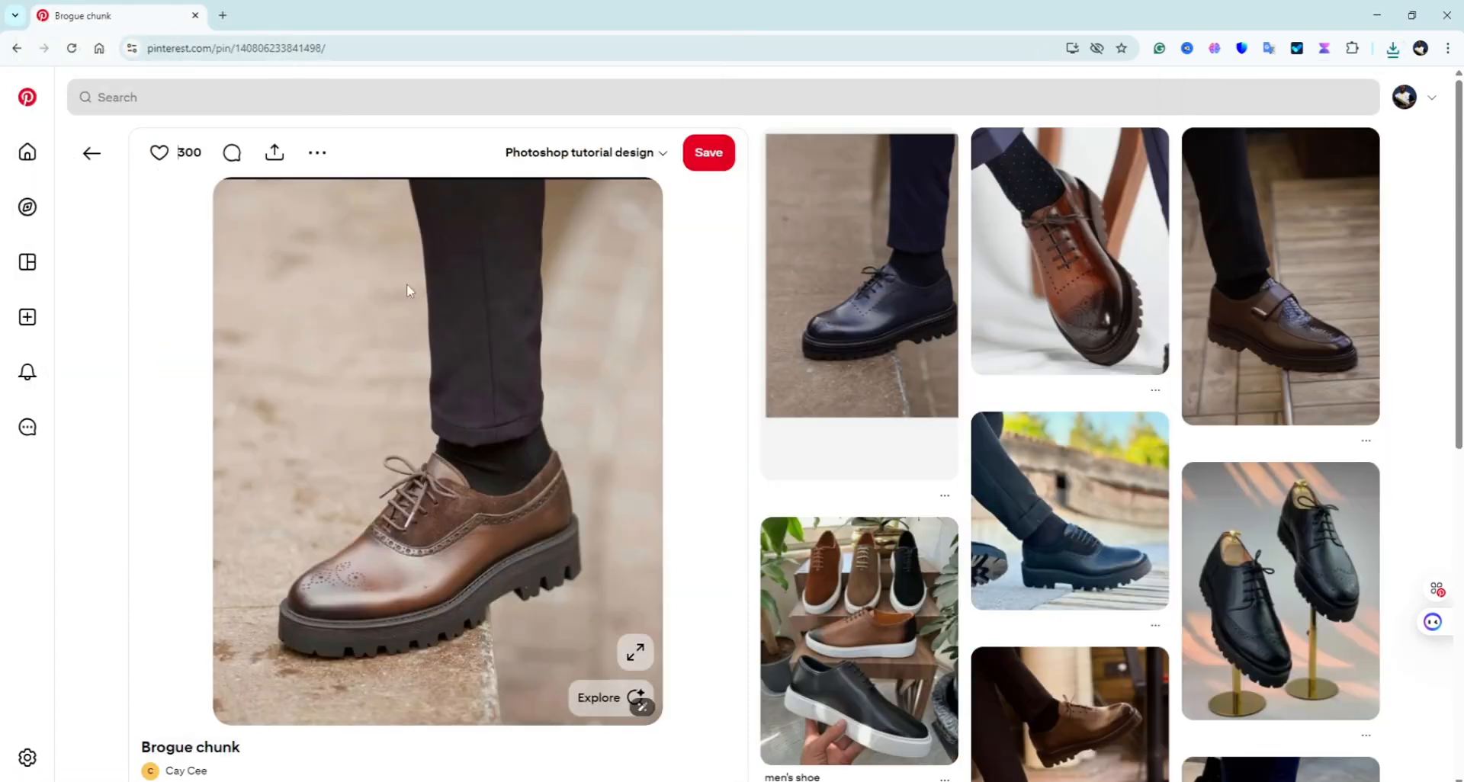
click(317, 153)
click(287, 201)
click(599, 526)
scroll(845, 511, down, 6)
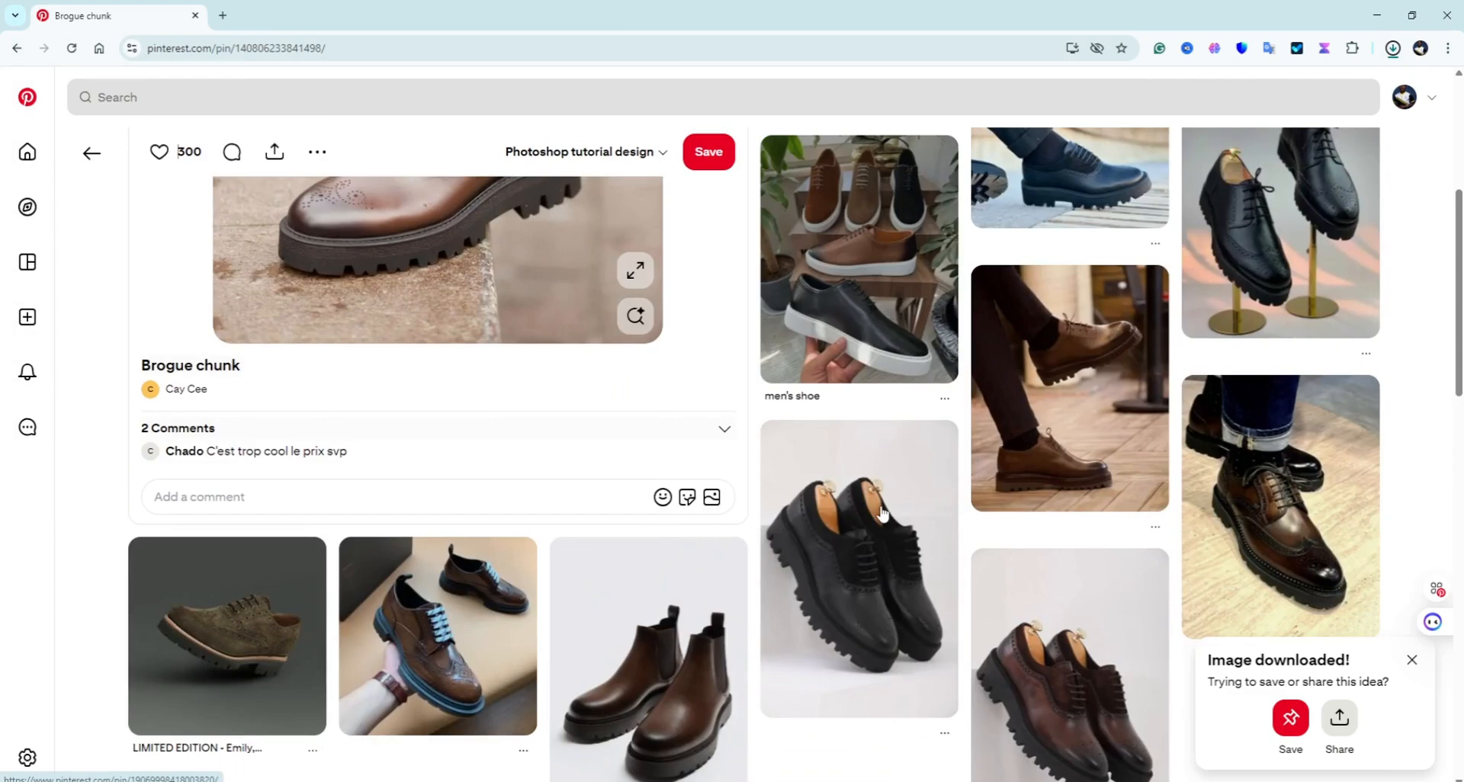
scroll(845, 512, down, 4)
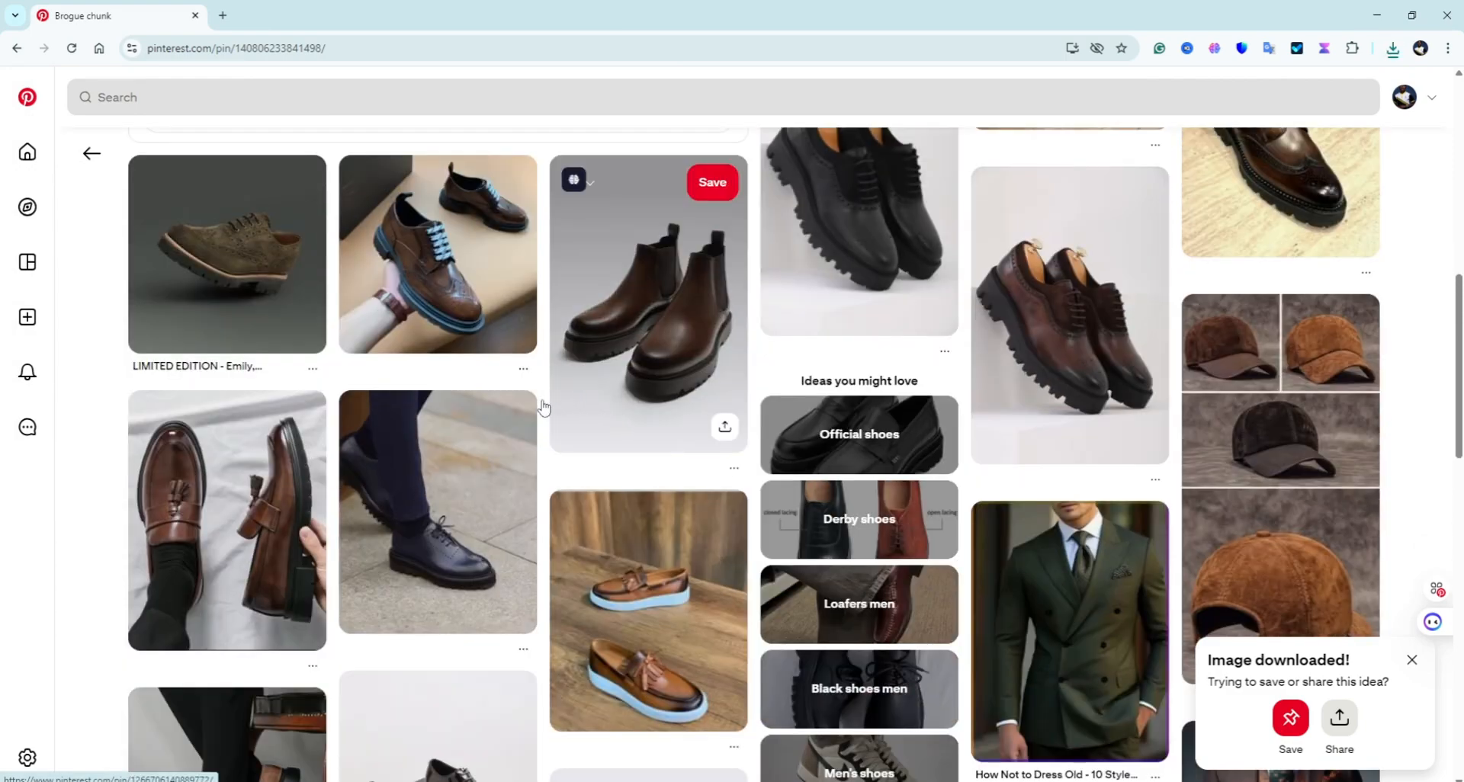
scroll(770, 408, down, 3)
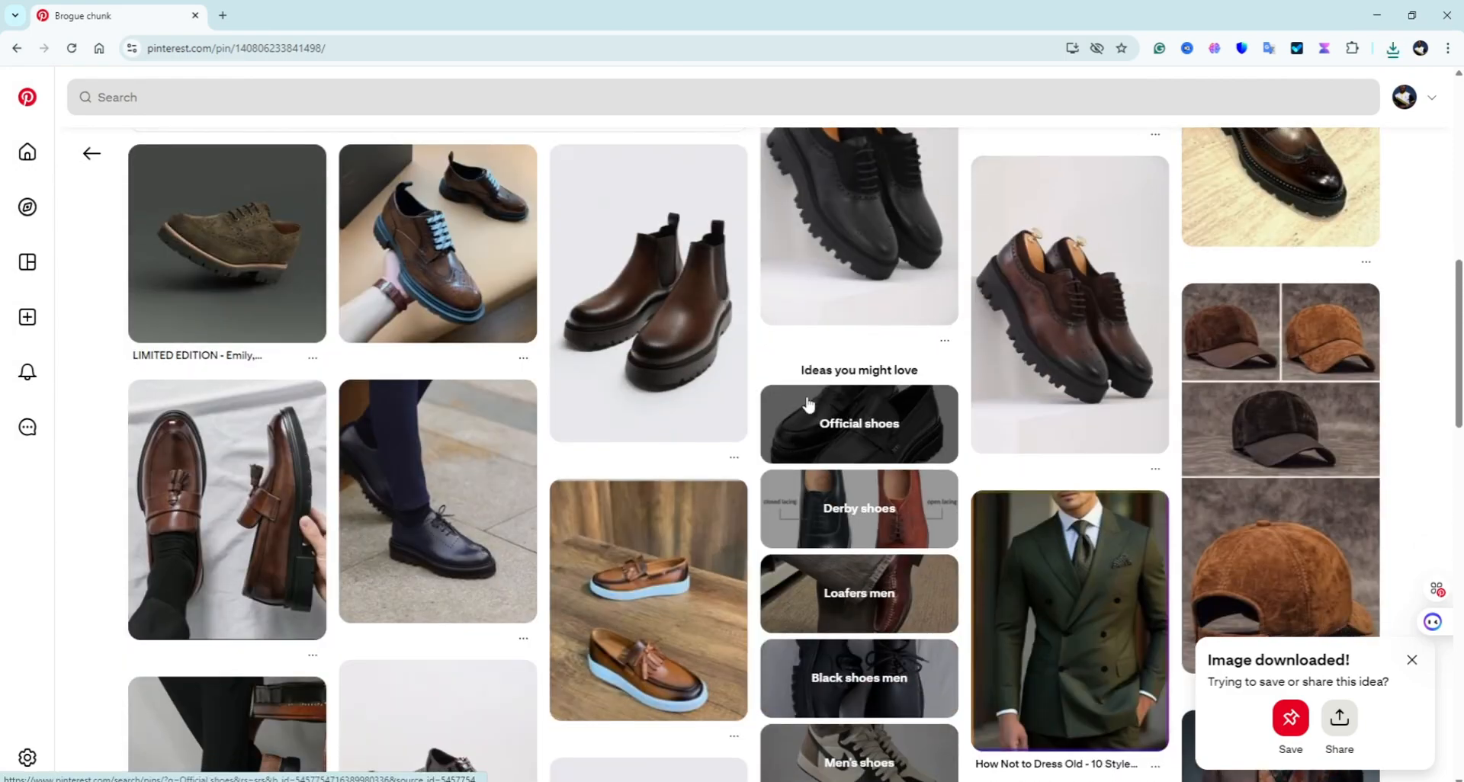
scroll(800, 427, down, 4)
scroll(782, 458, down, 2)
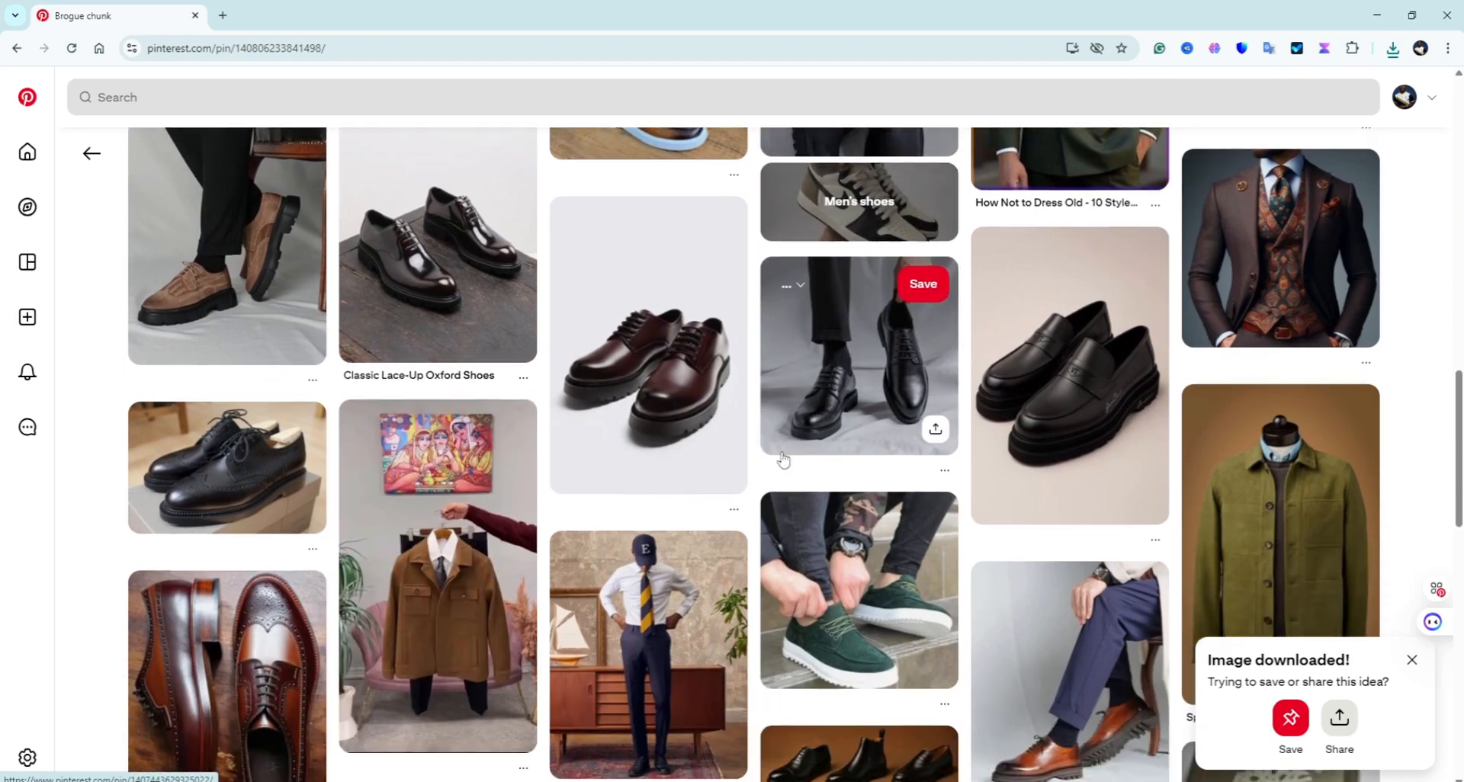
scroll(779, 462, down, 7)
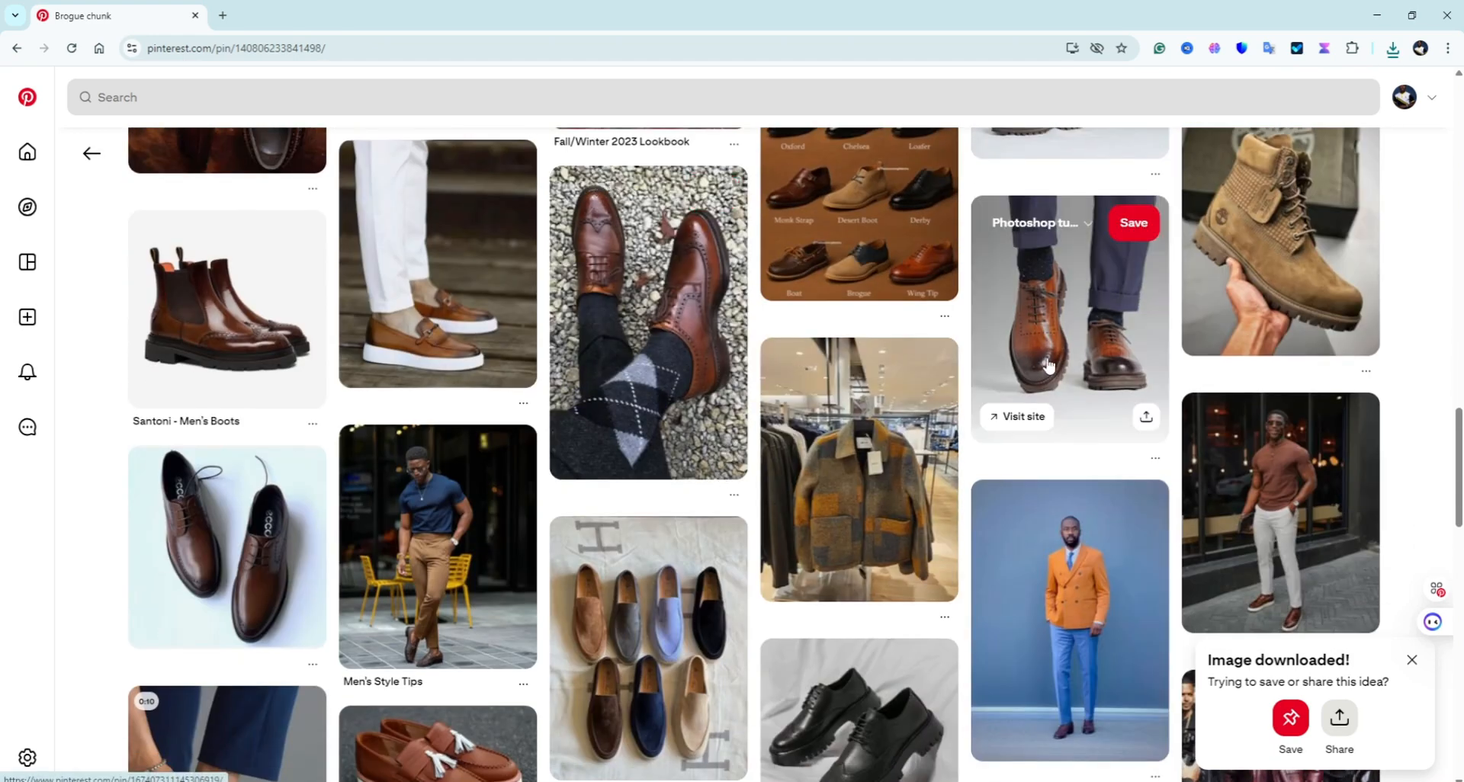
Step: Try saving the brown brogue pin image, then abandon it after the invalid file name error
click(1050, 357)
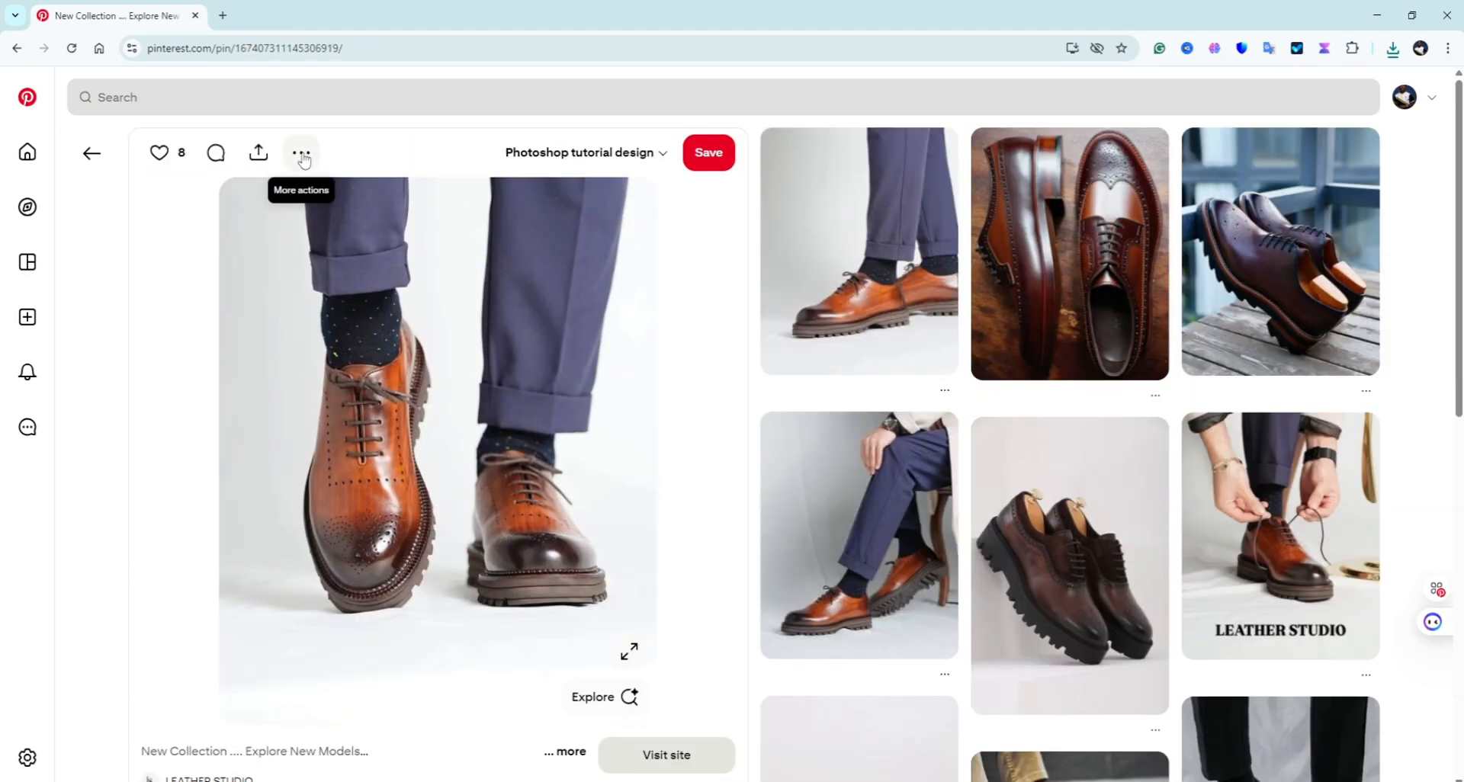
click(302, 155)
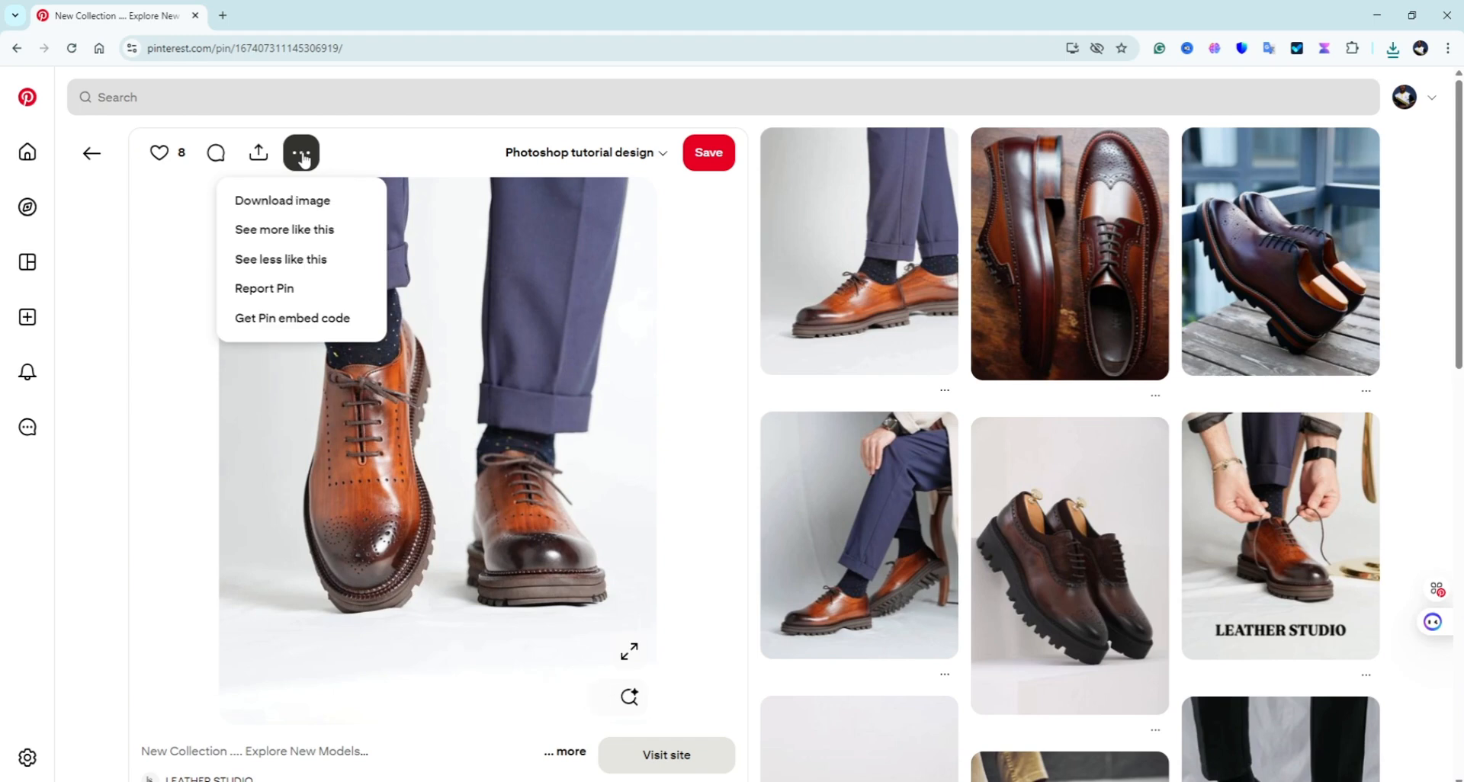
click(295, 204)
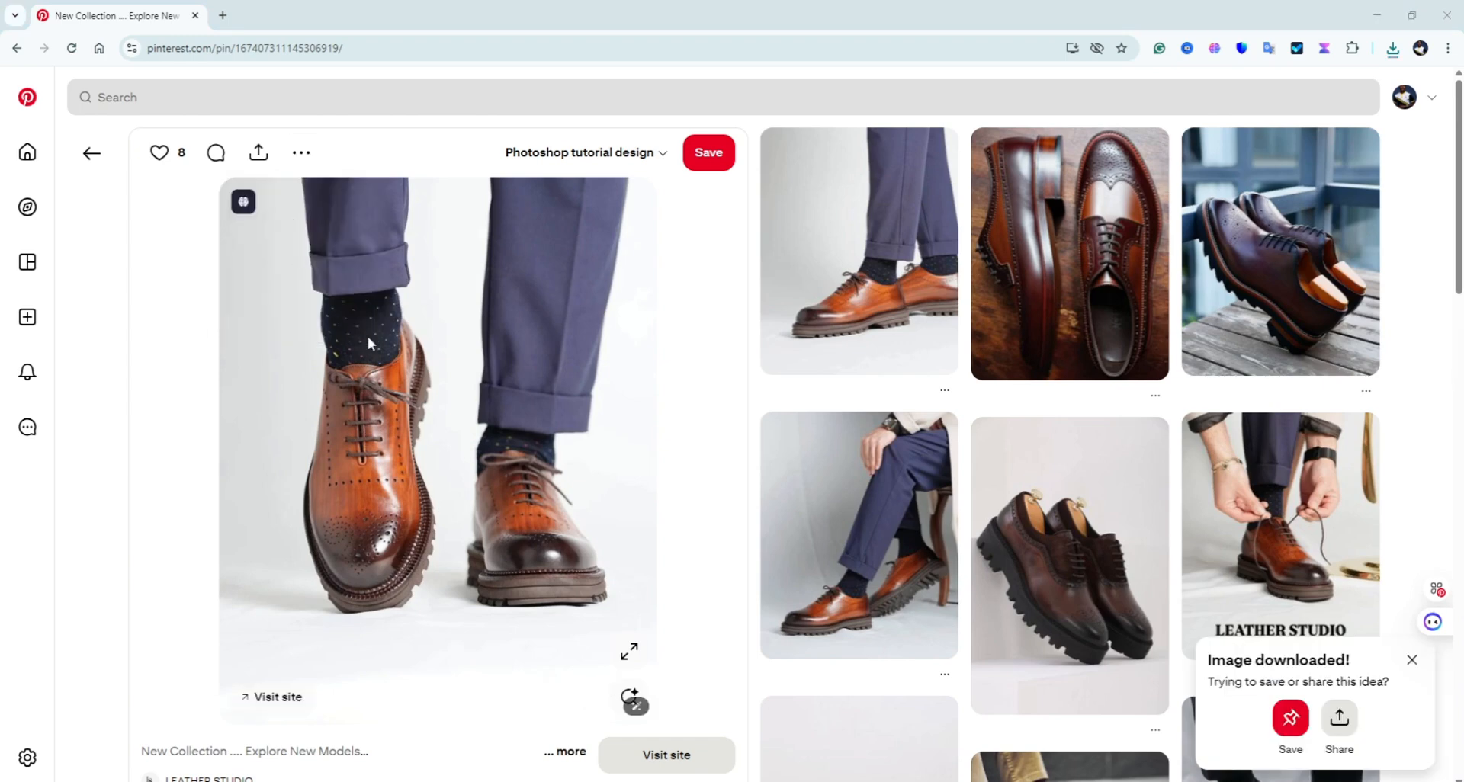
click(585, 531)
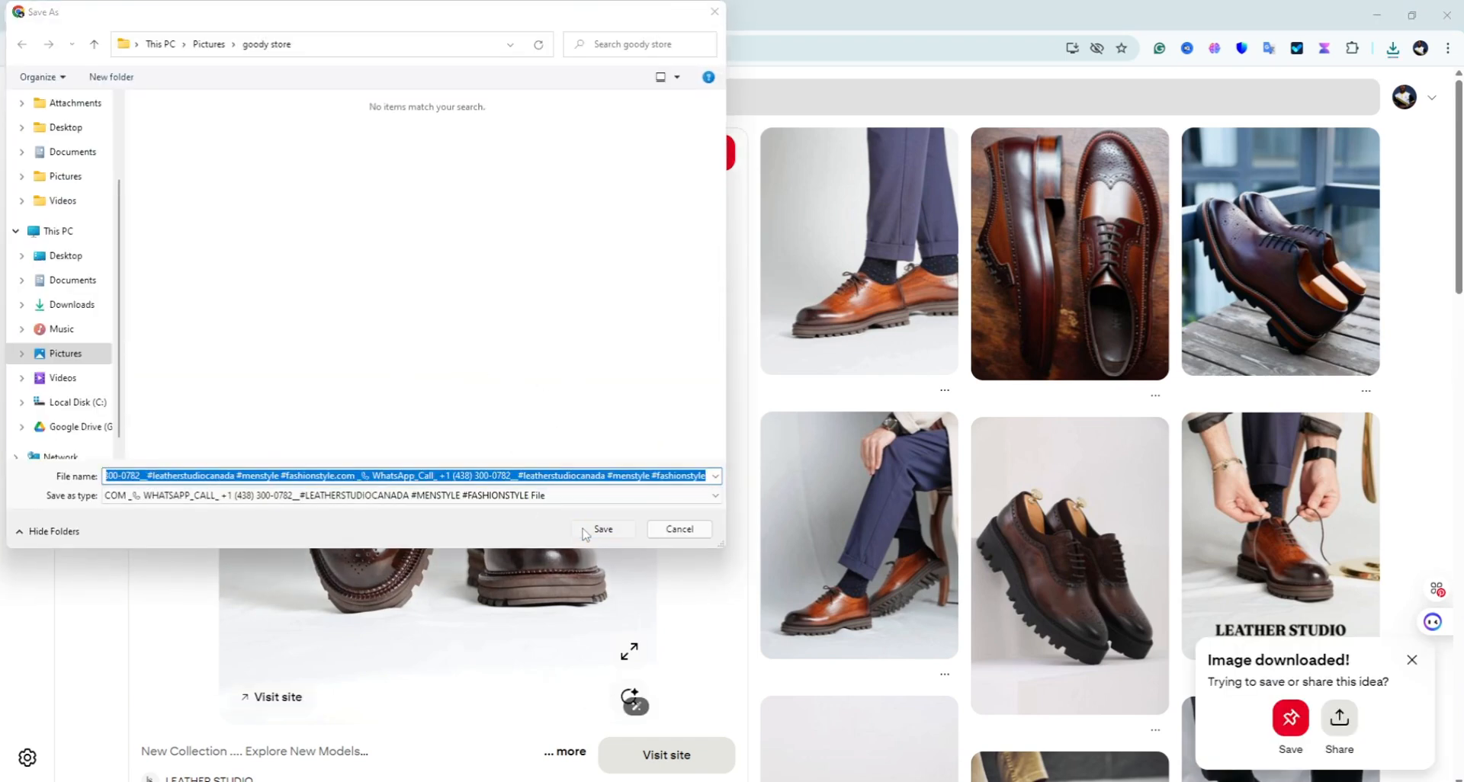
click(905, 424)
click(715, 11)
Step: Save the SHEIN brown loafer image into goody store and minimize Chrome
scroll(889, 366, down, 5)
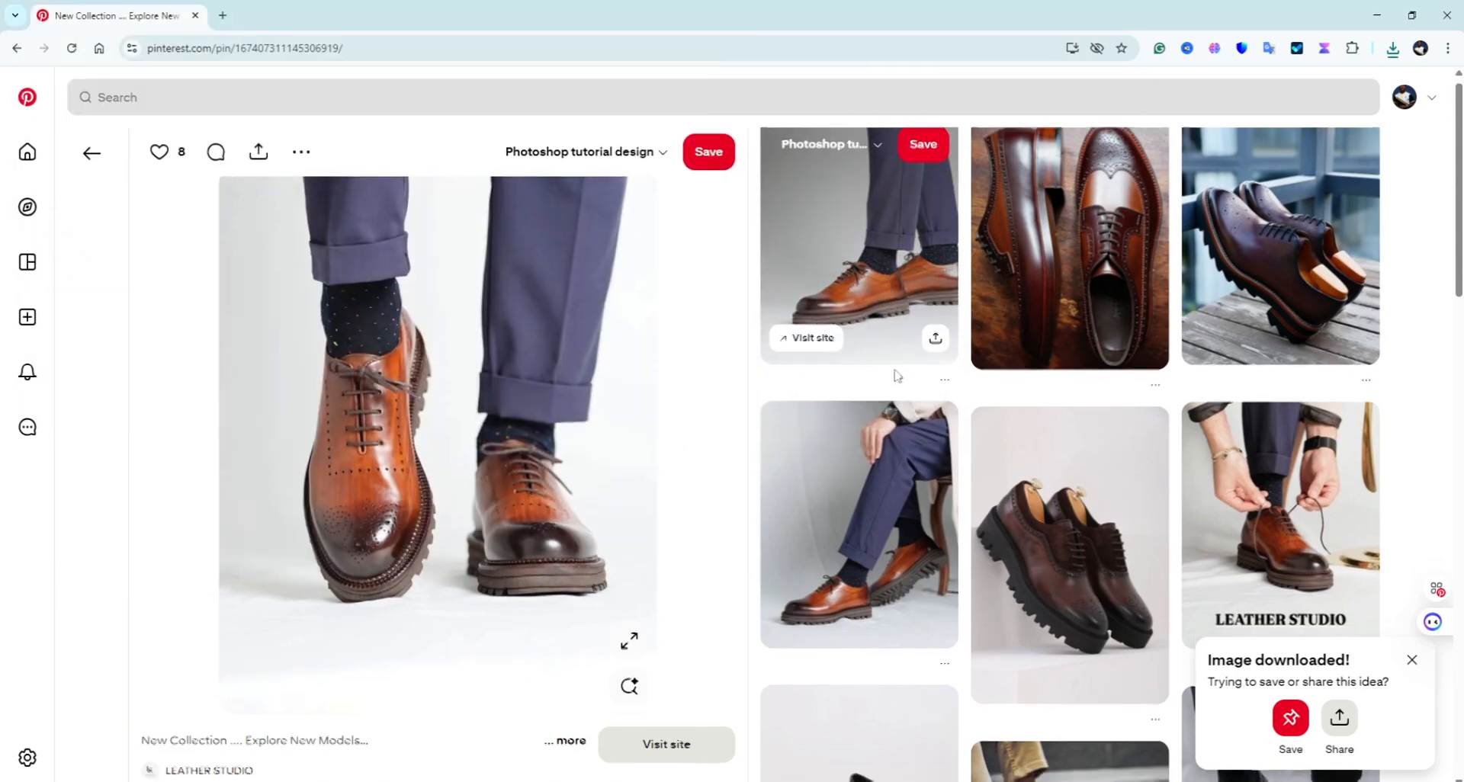
scroll(889, 382, down, 1)
scroll(1152, 391, down, 2)
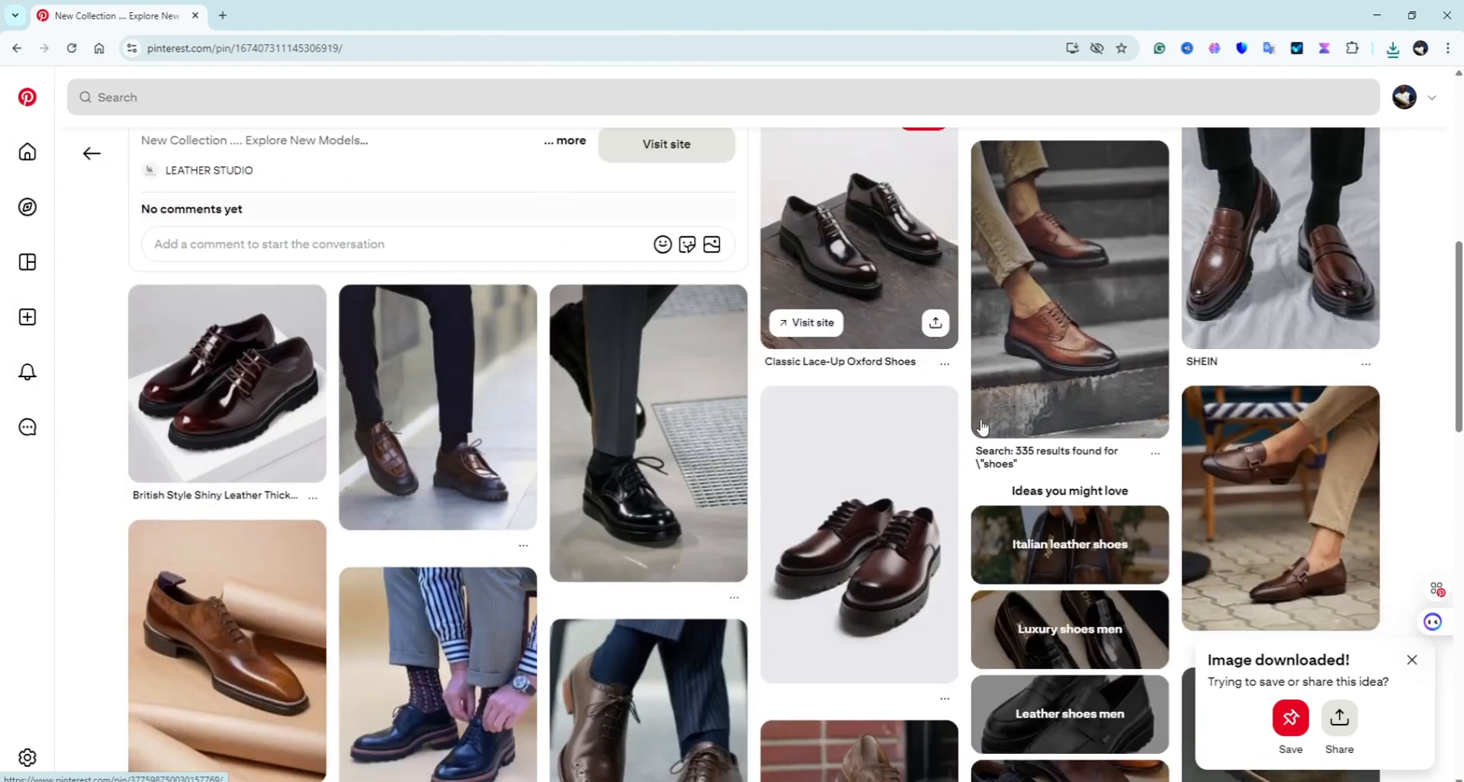
scroll(1153, 392, up, 1)
click(1246, 370)
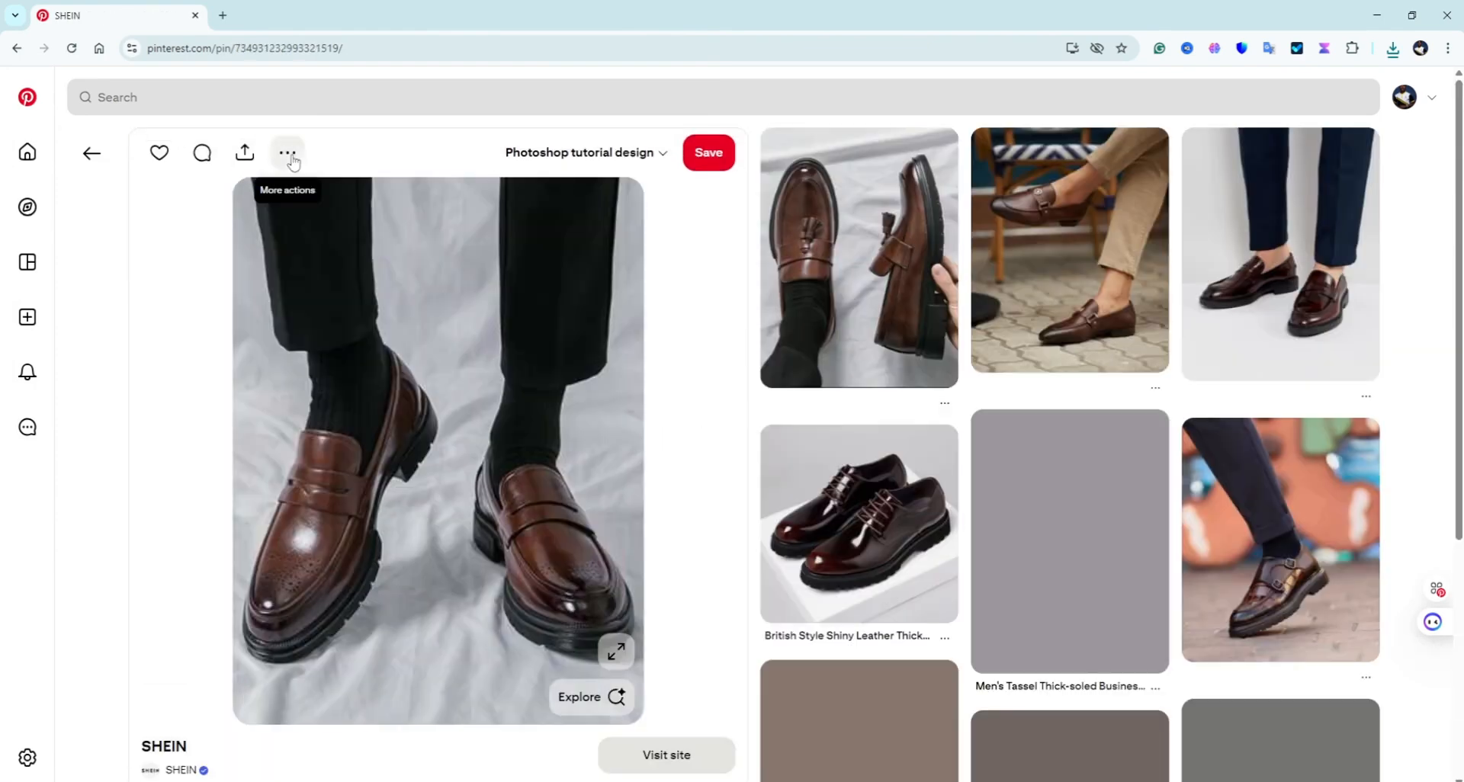
click(287, 152)
click(290, 200)
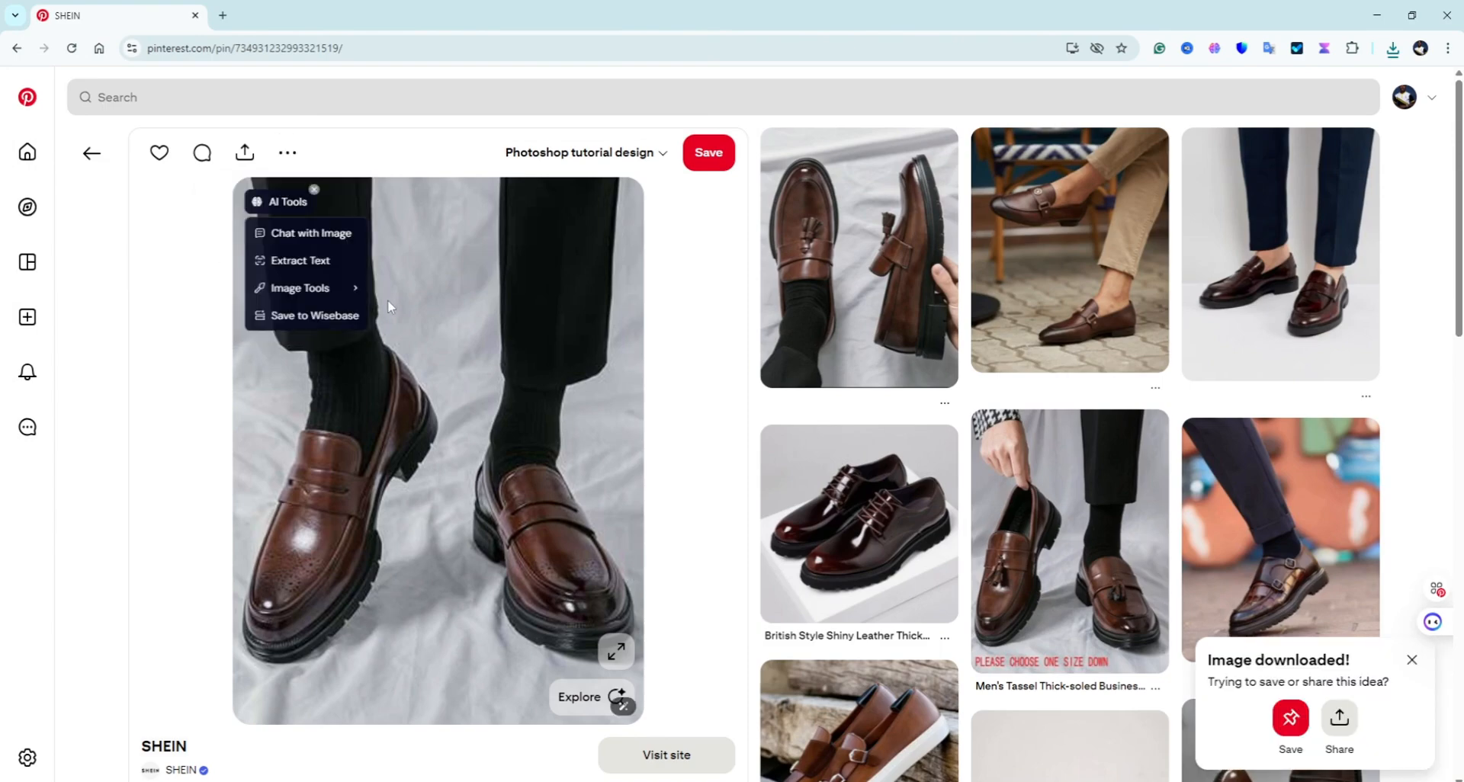
click(602, 525)
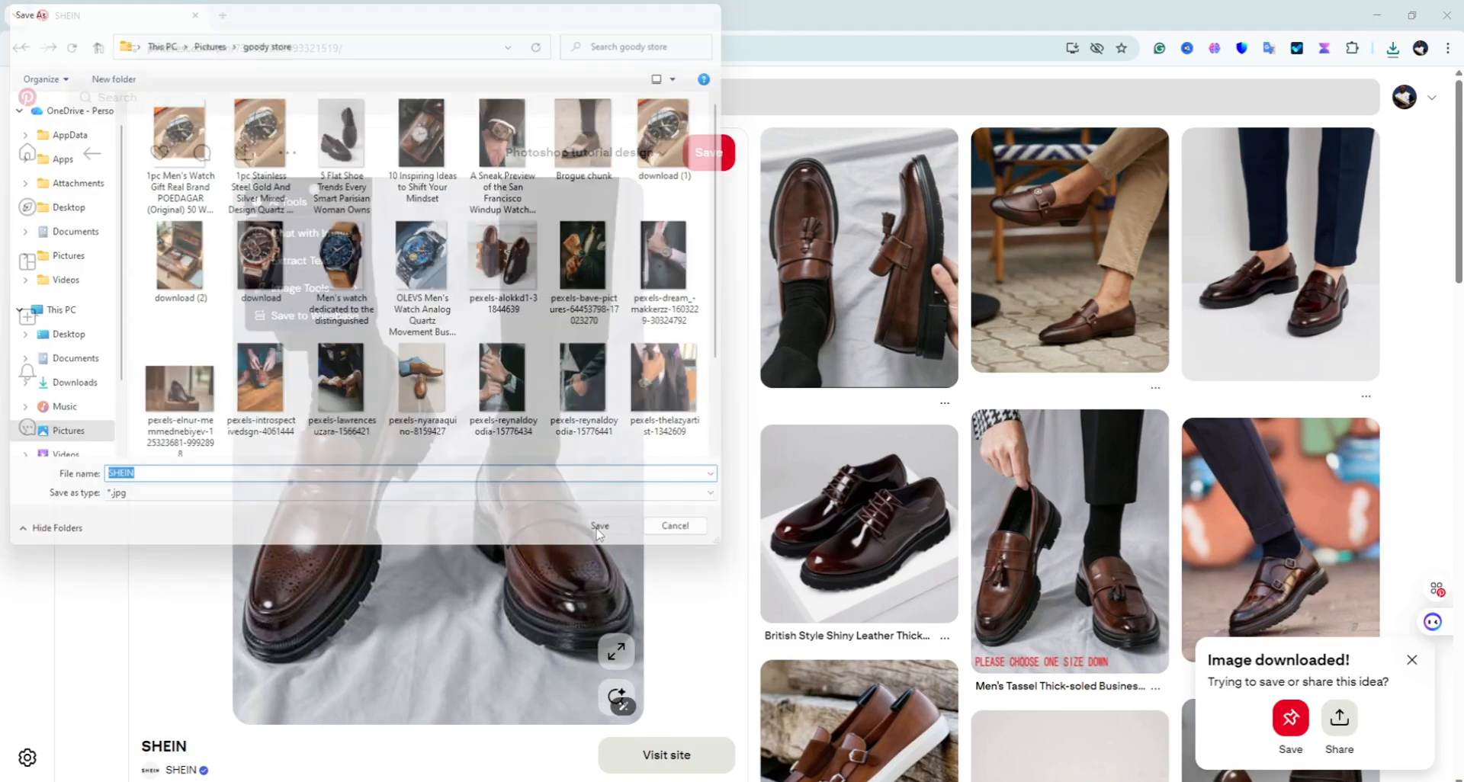
click(1378, 15)
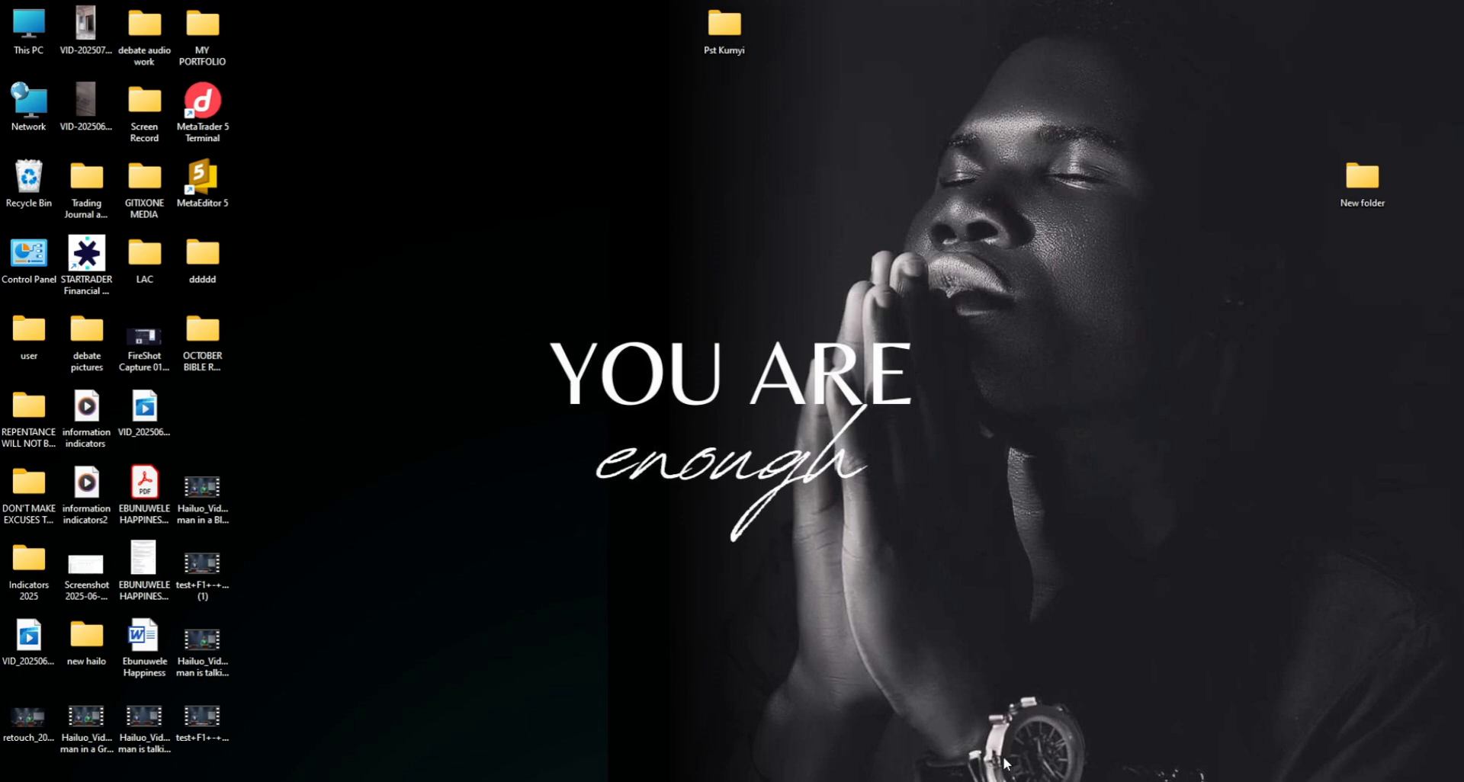
Step: Switch to Photoshop's blank 2000 × 2000 px Untitled-1 canvas and choose File > Save As
click(968, 744)
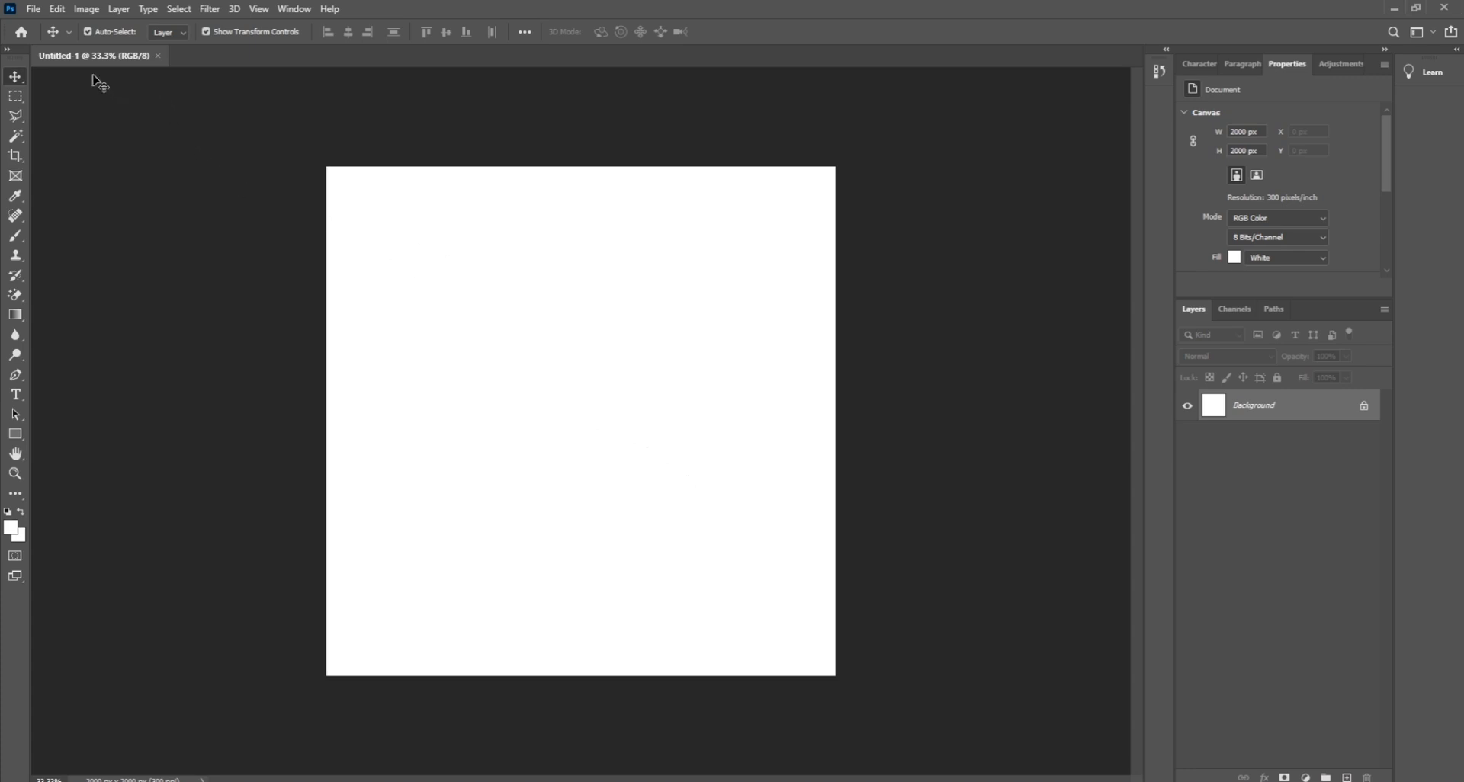
click(35, 10)
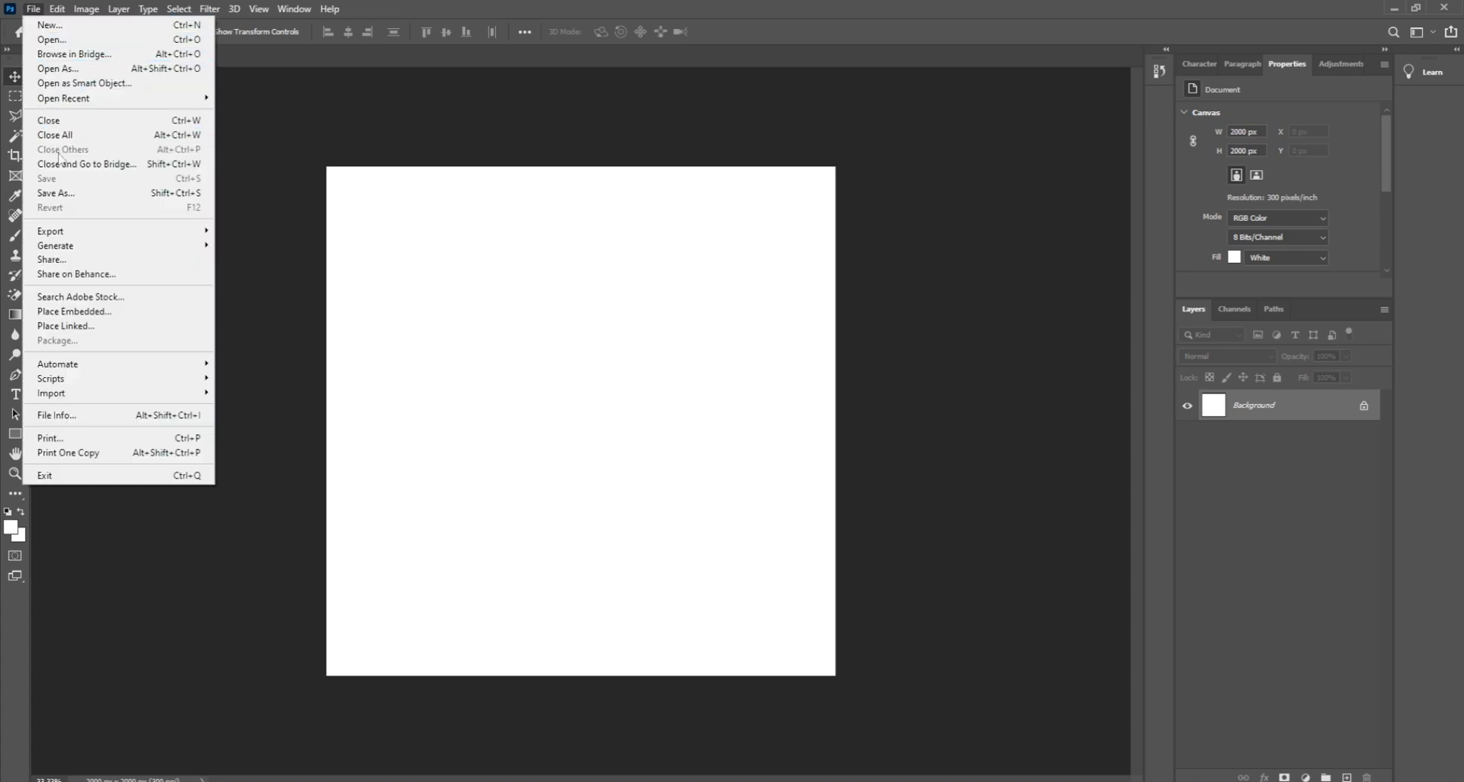
click(67, 195)
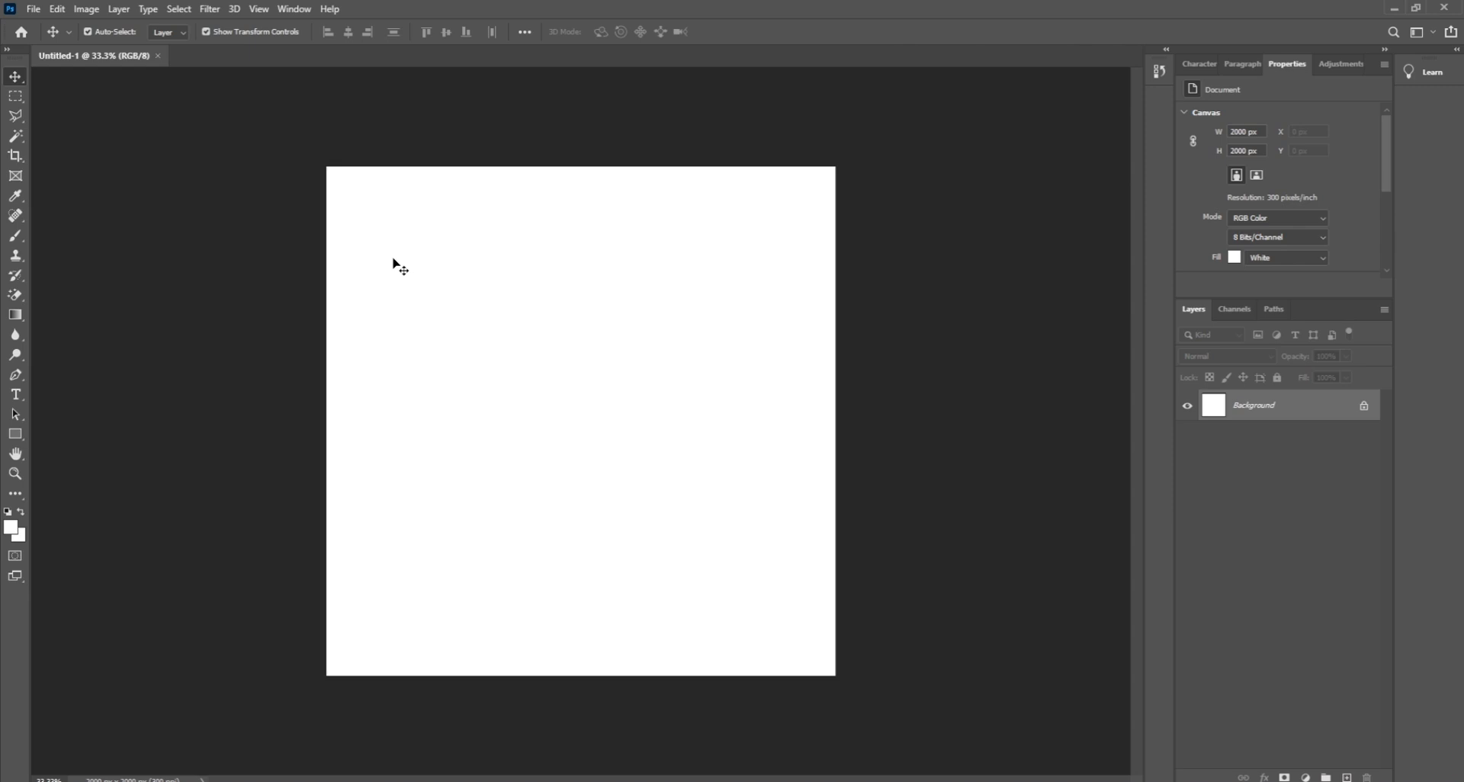
Step: Save the canvas on this computer as 'goody 1.psd' in Pictures > goody store
key(ctrl+s)
click(777, 537)
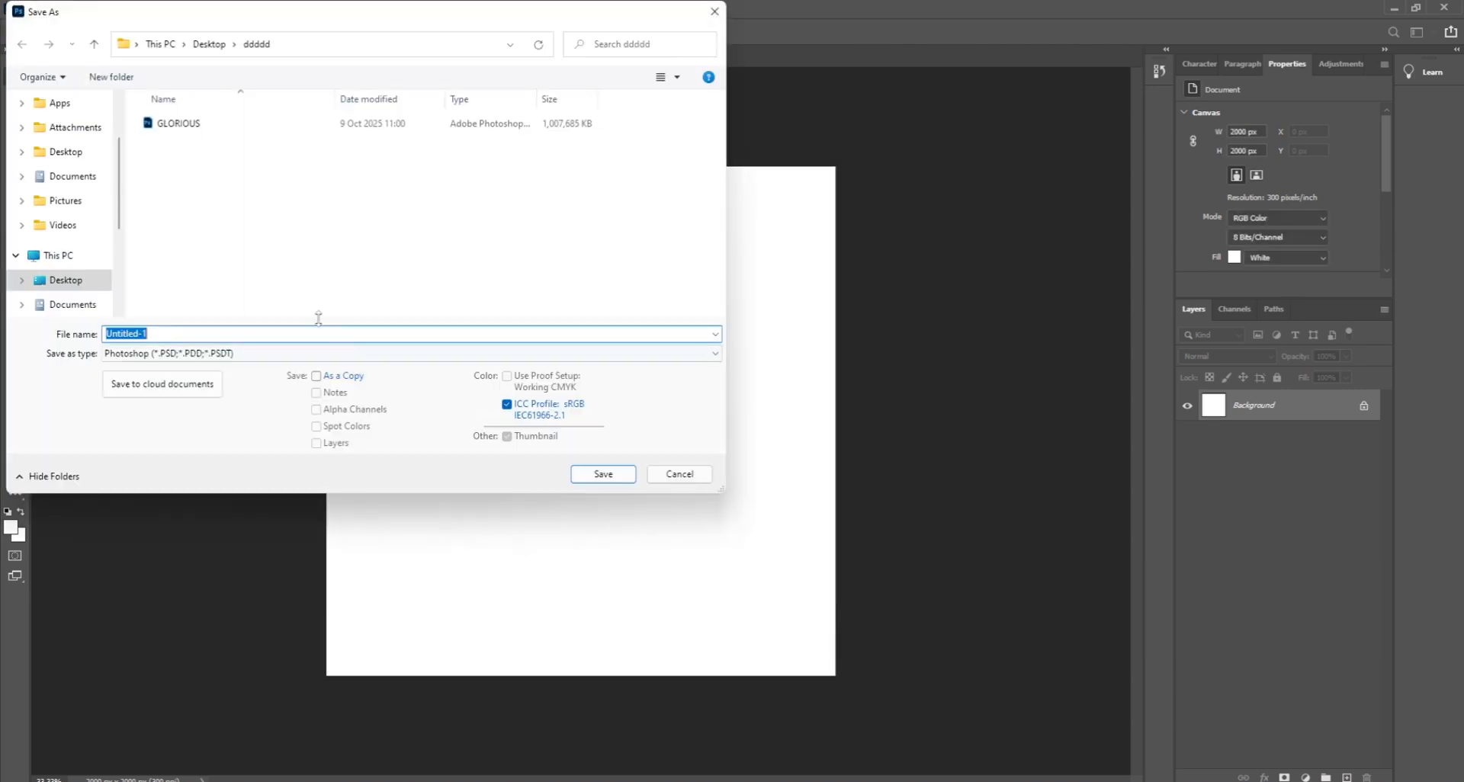
scroll(61, 304, down, 1)
scroll(61, 305, down, 2)
click(67, 304)
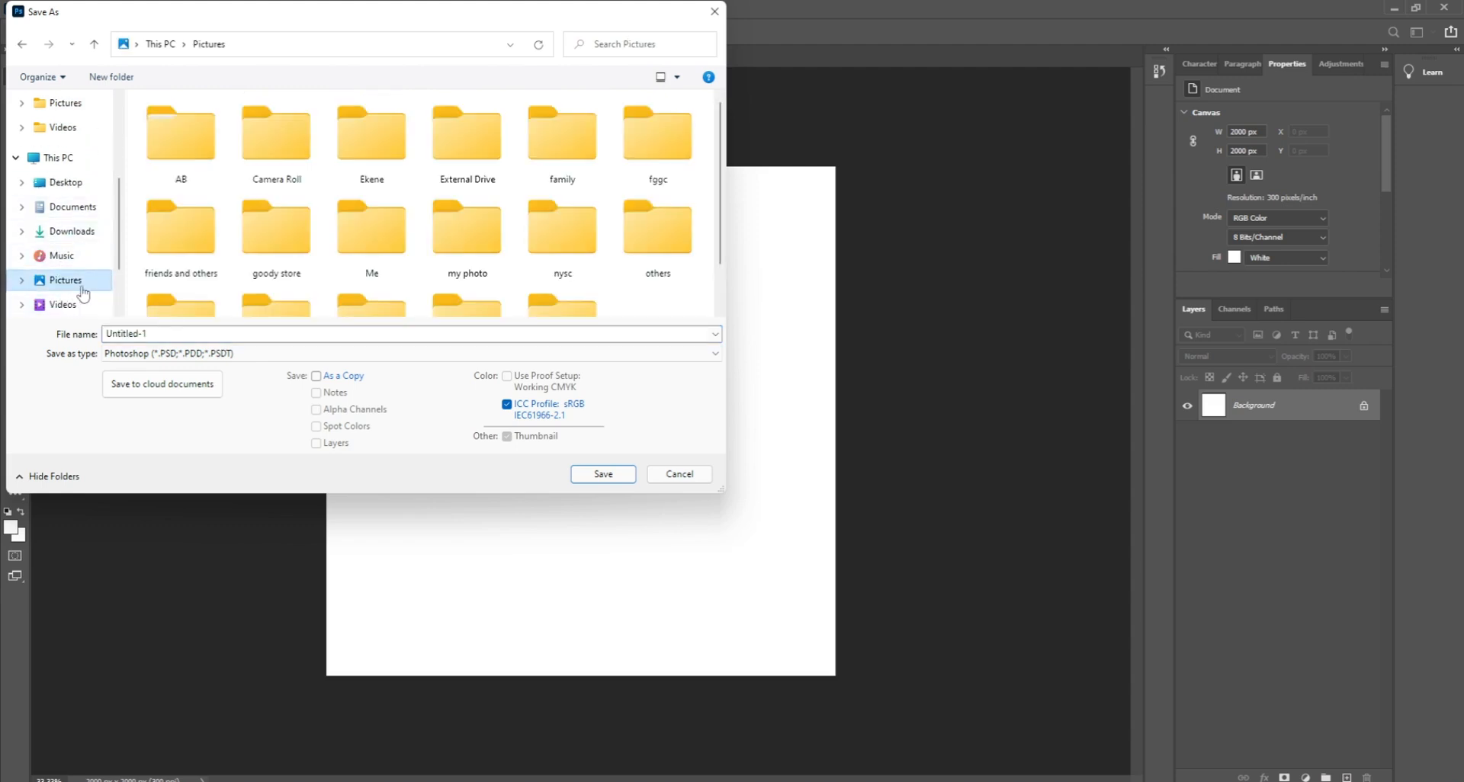
scroll(253, 281, down, 1)
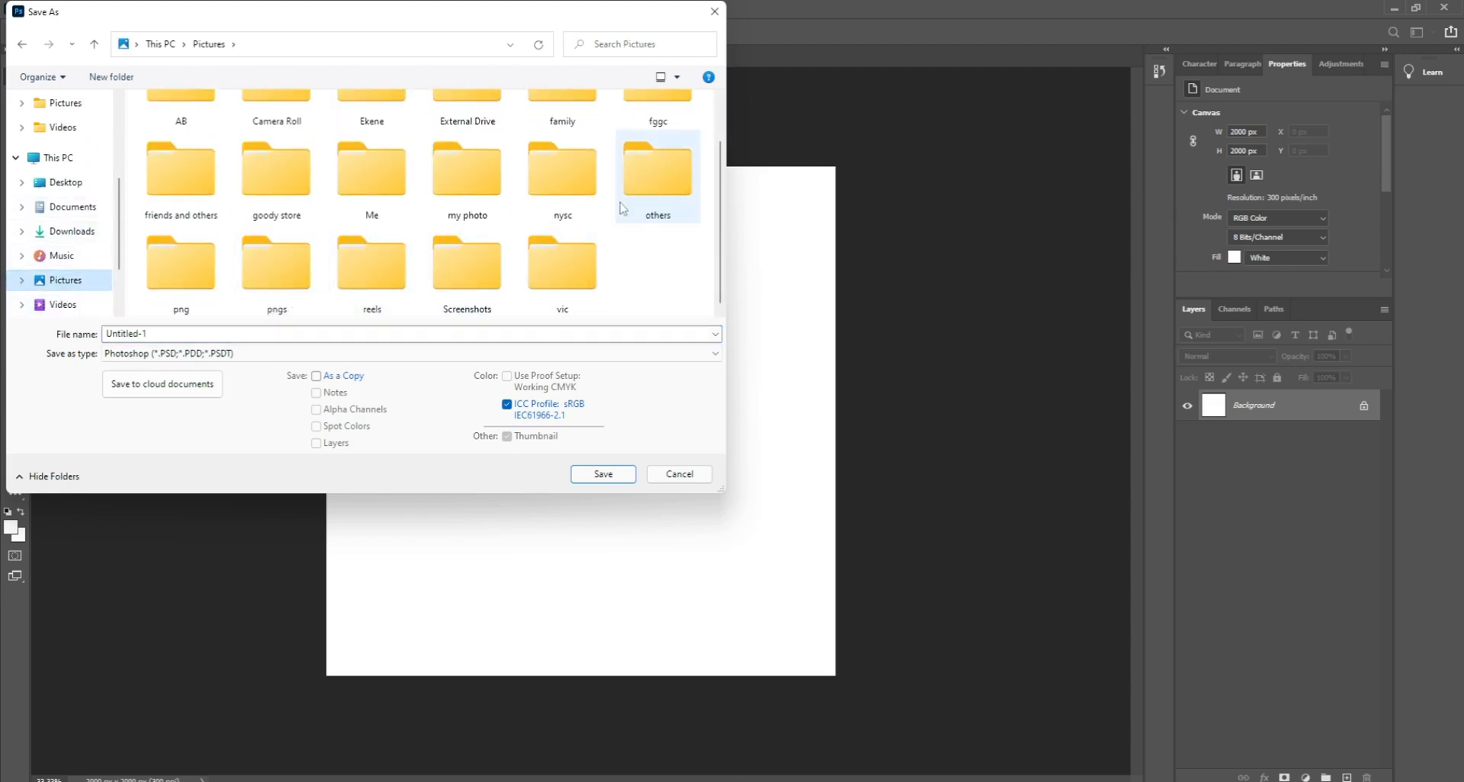
scroll(604, 210, up, 1)
double_click(265, 238)
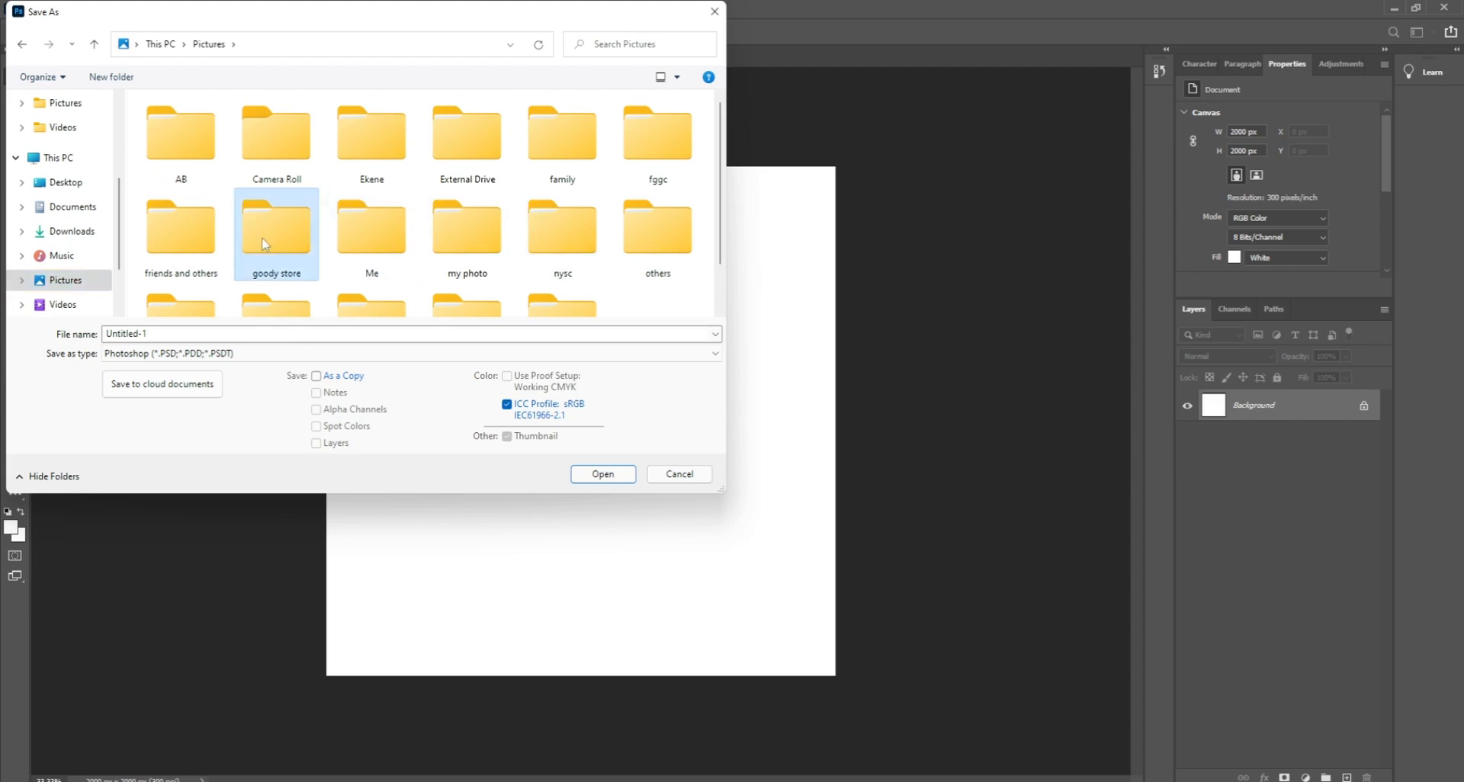
drag(281, 335, 112, 338)
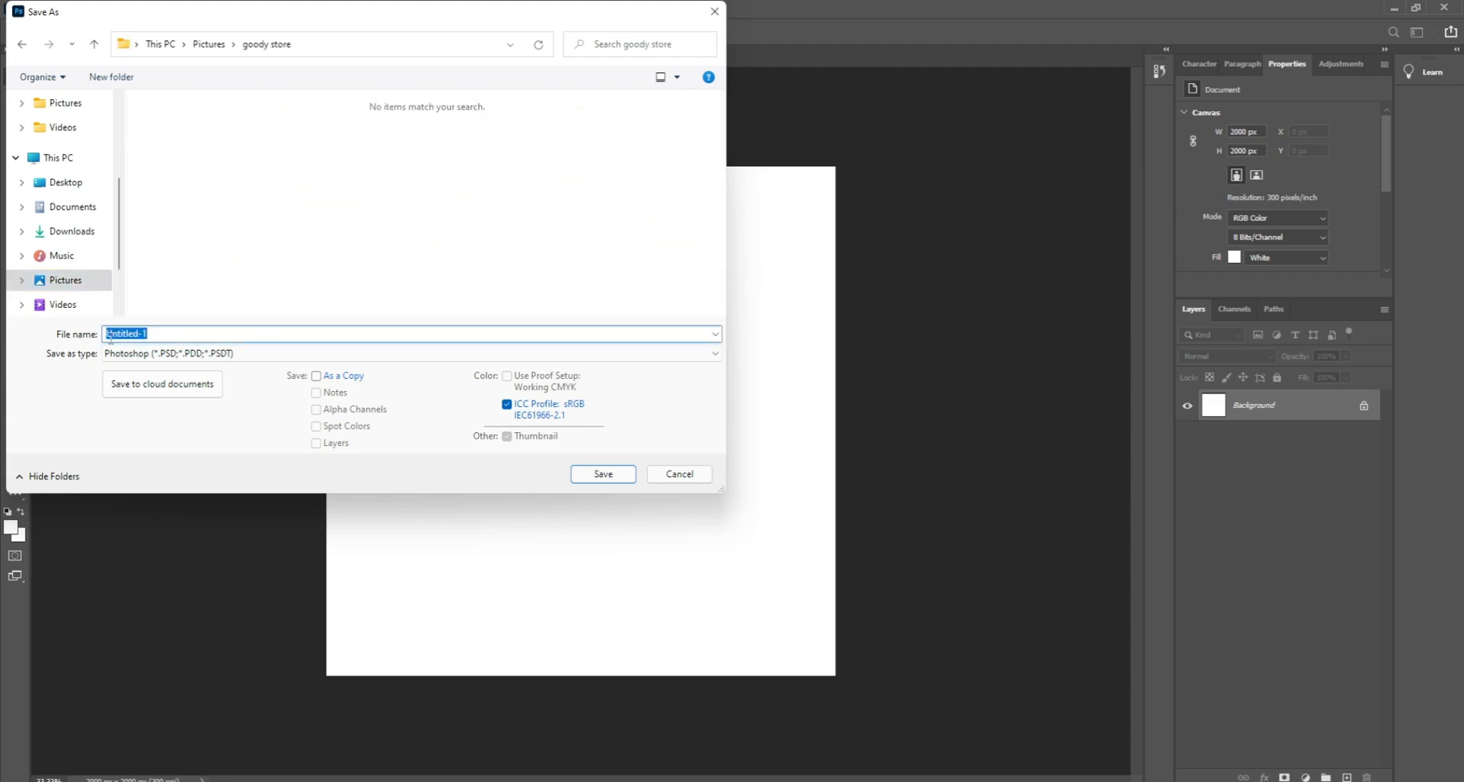
text(goody 1)
click(603, 474)
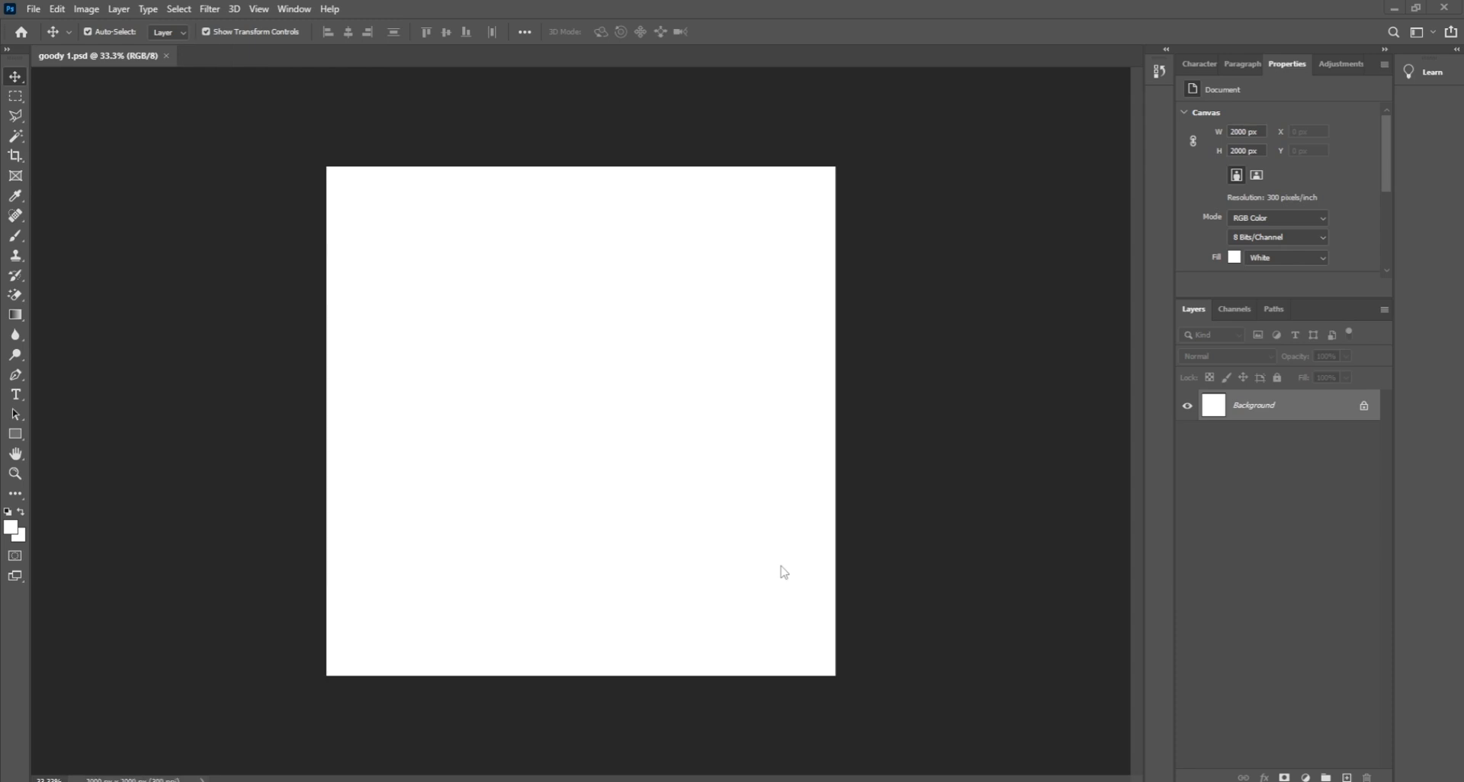
Step: Open Pictures > goody store in a restored-size File Explorer window beside Photoshop
key(super+e)
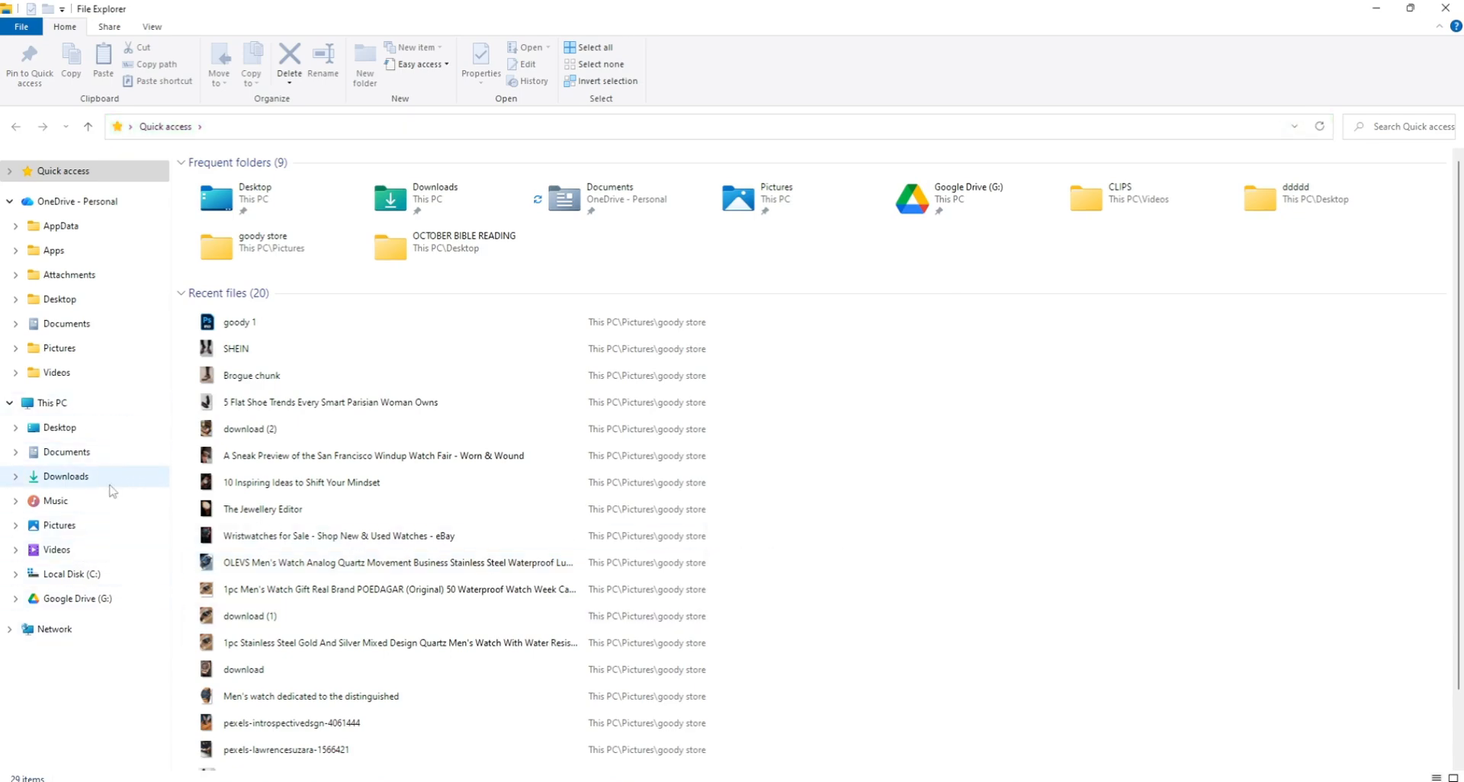
click(90, 526)
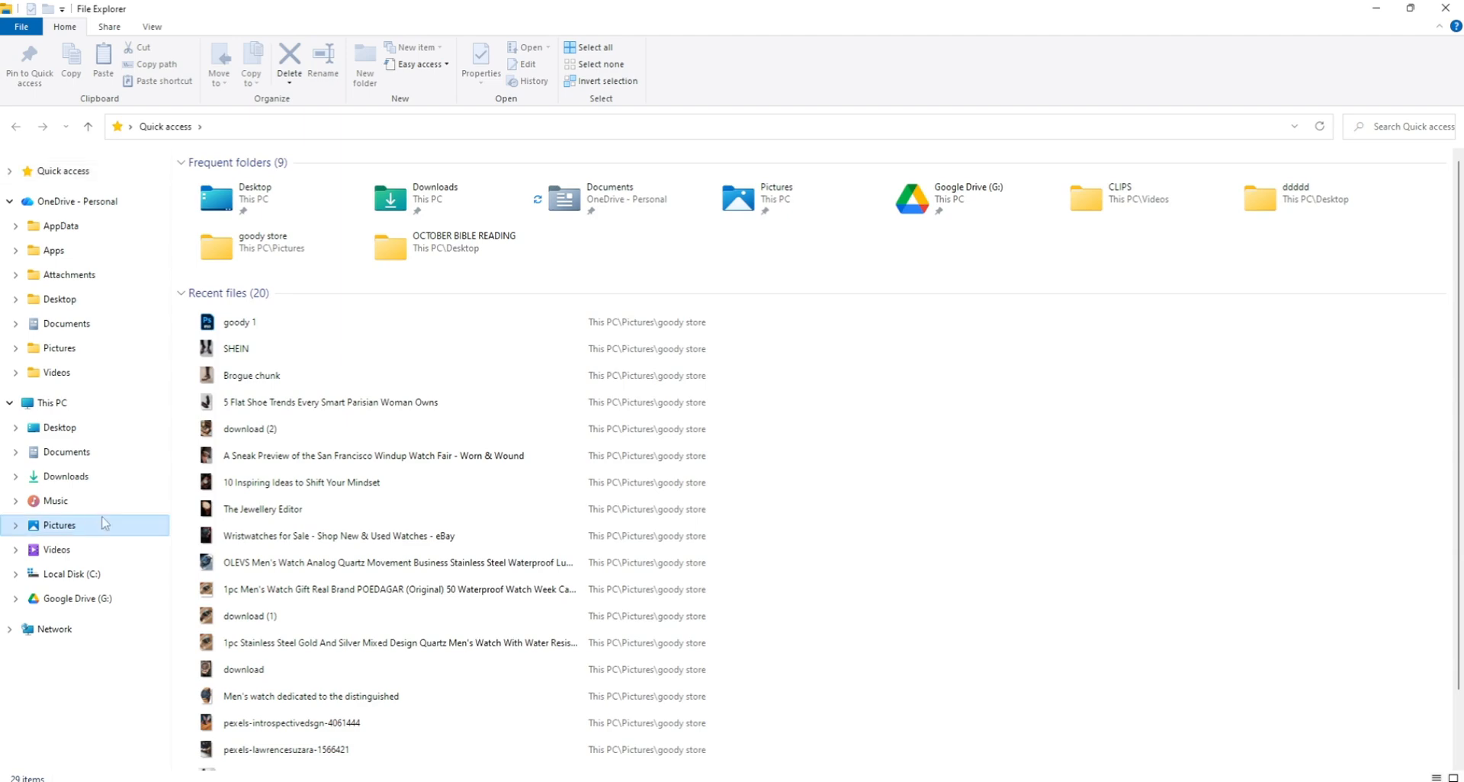
click(1410, 11)
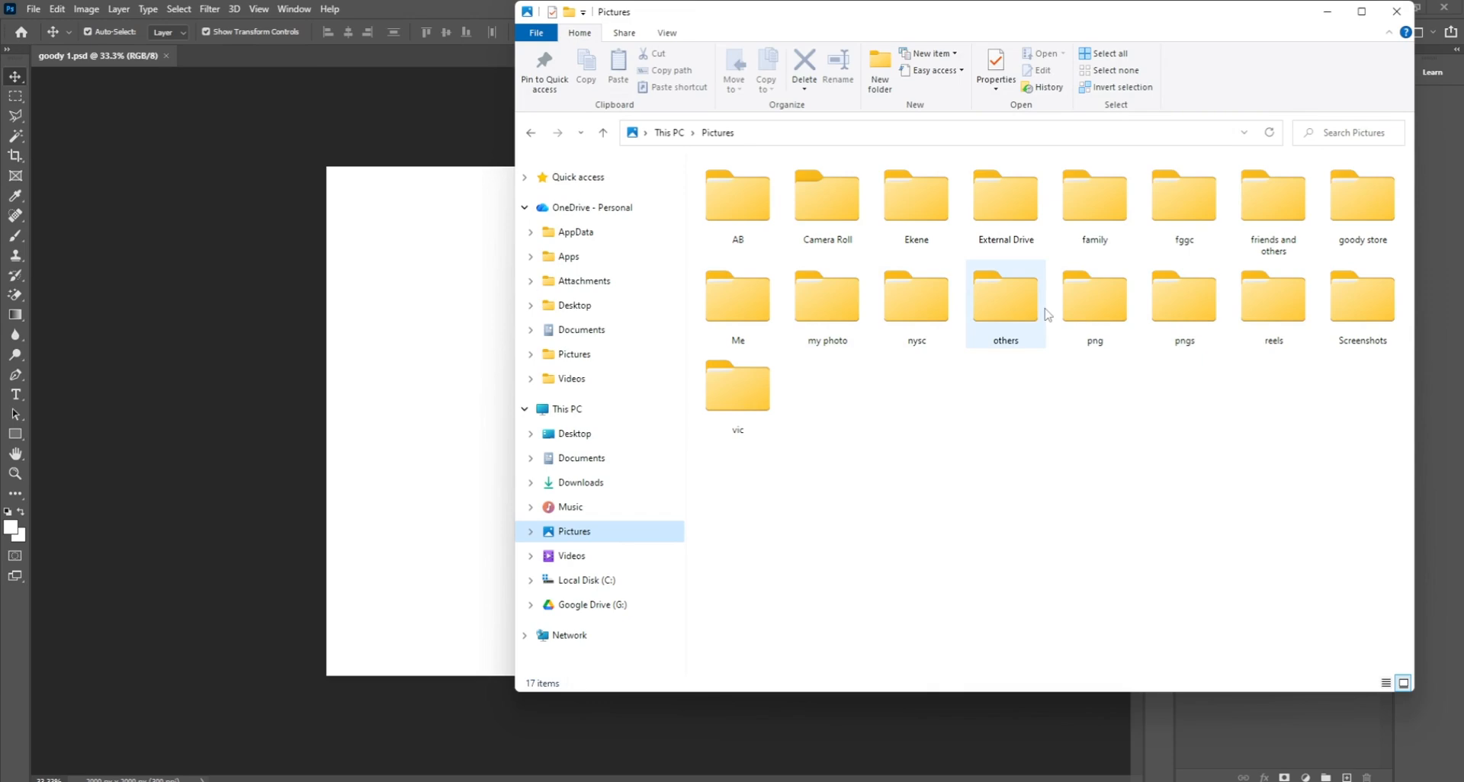
click(1379, 200)
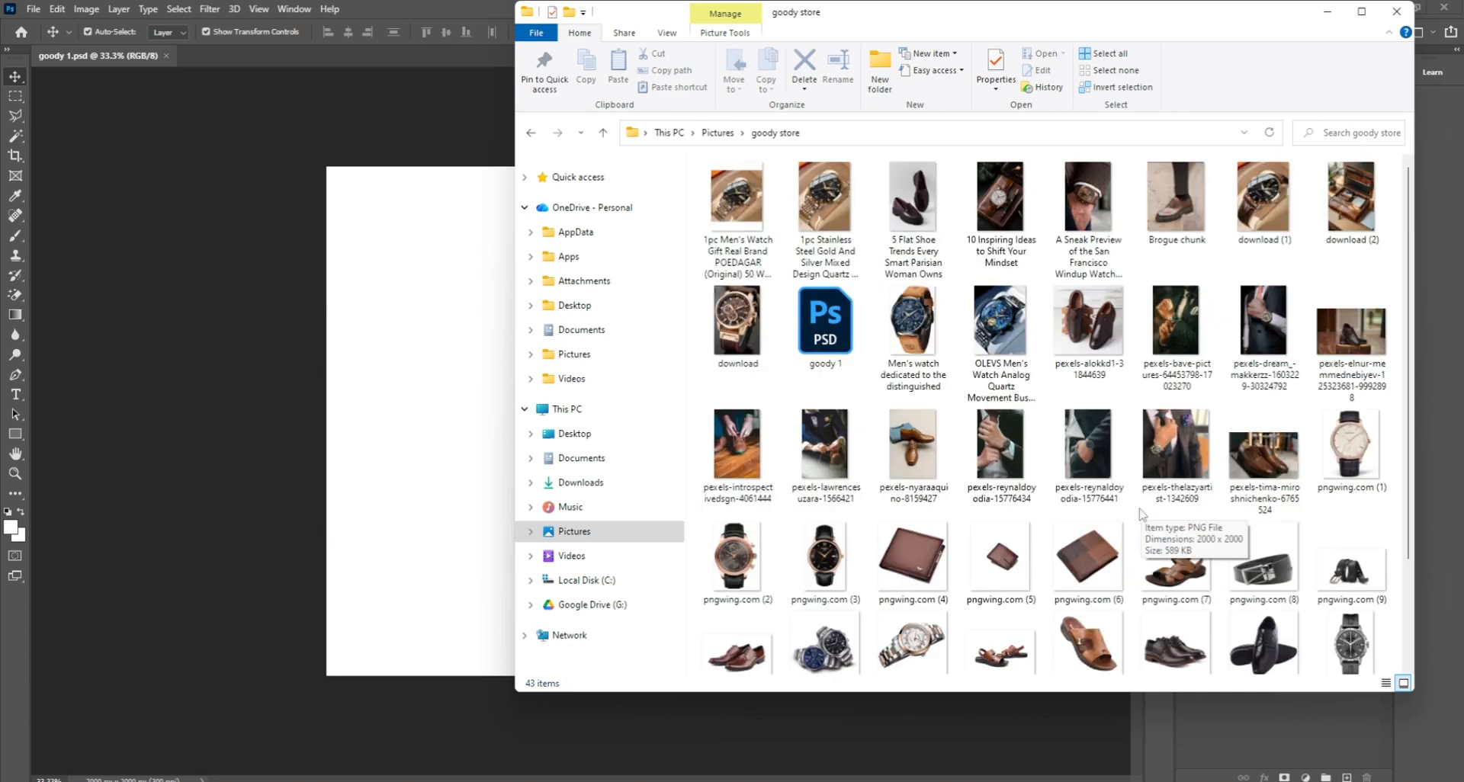
Step: Select the pexels-tima-miroshnichenko, pexels-alokkd1, nyaraaquino and introspectivedsgn shoe photos
click(1263, 455)
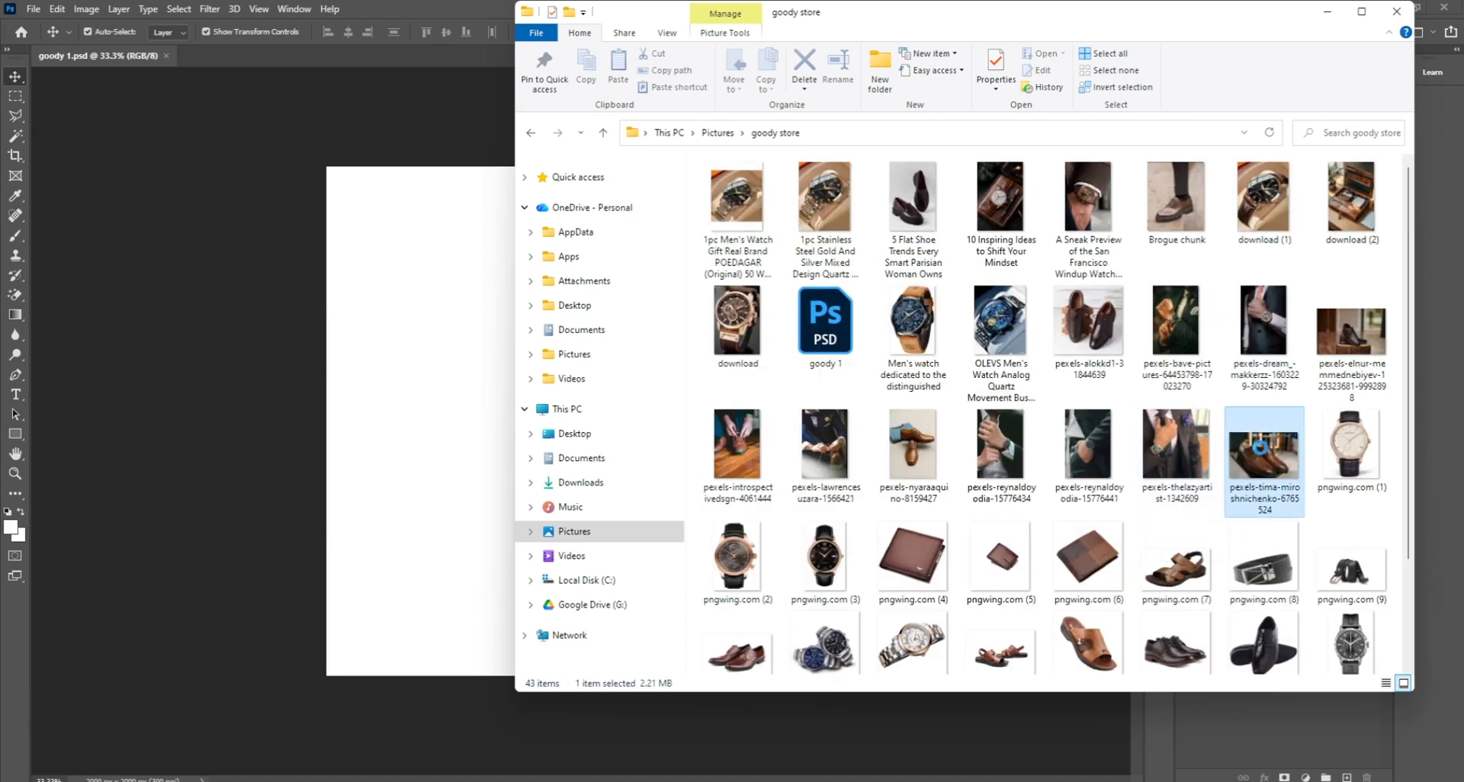
ctrl+click(1090, 335)
ctrl+click(931, 459)
ctrl+click(737, 458)
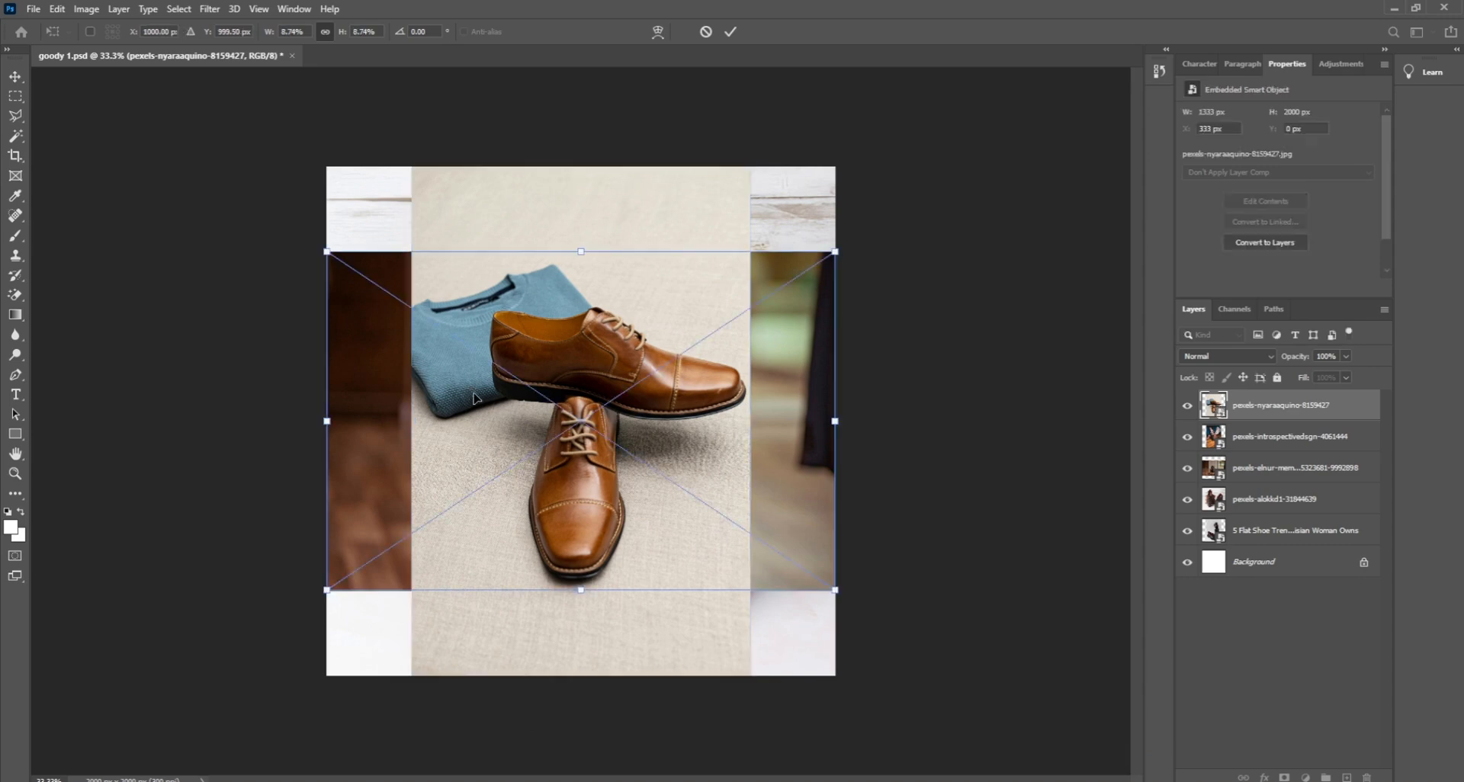
key(Return)
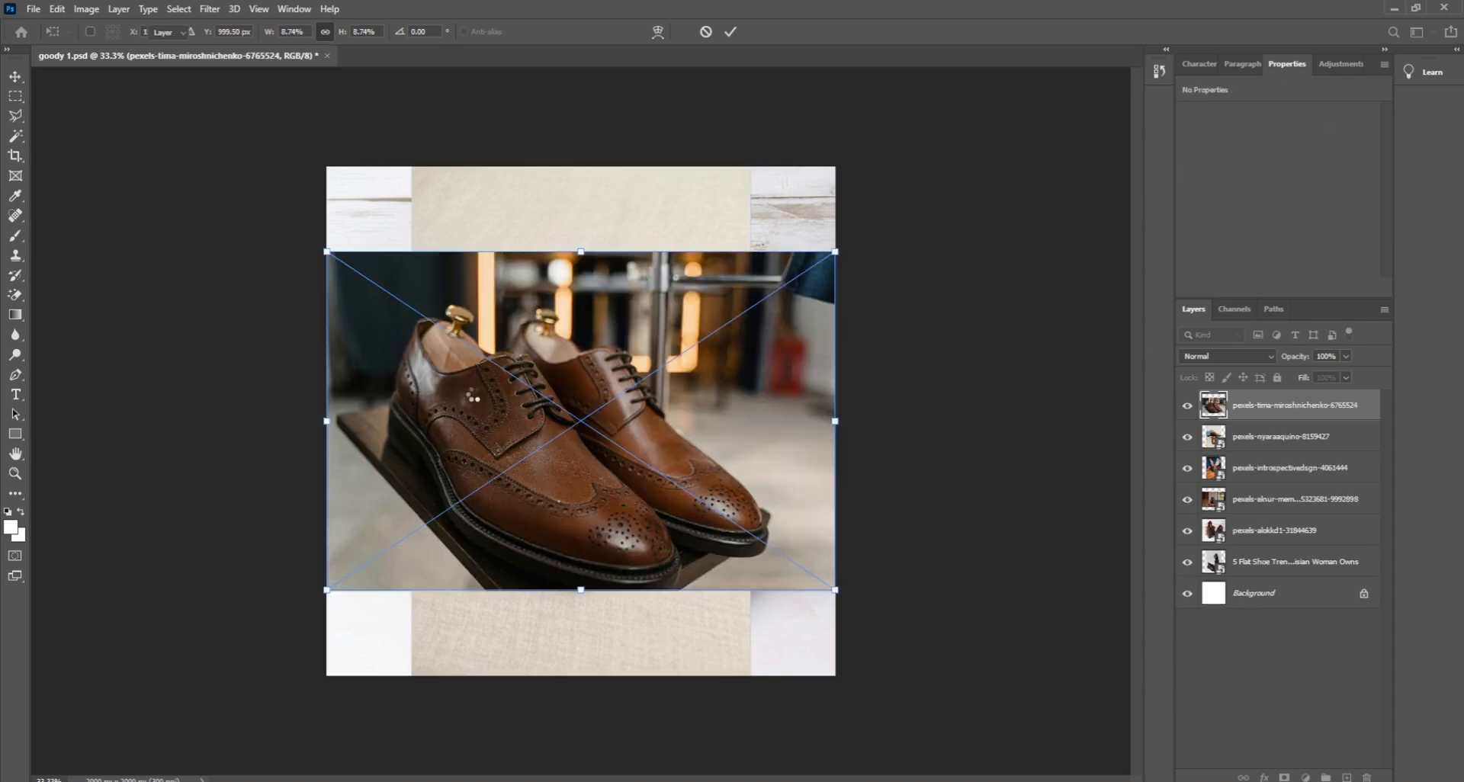
key(Return)
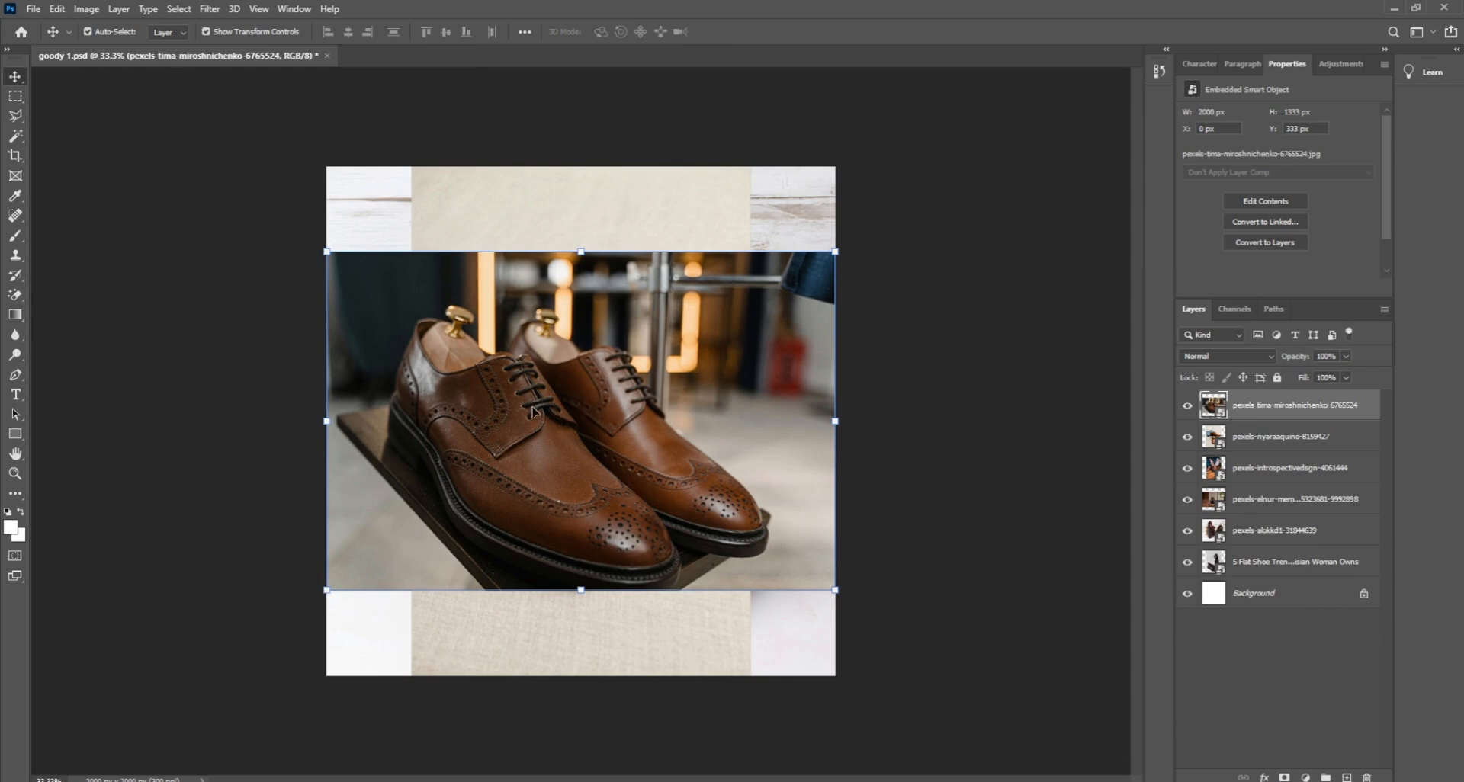
drag(541, 411, 532, 358)
drag(606, 437, 522, 426)
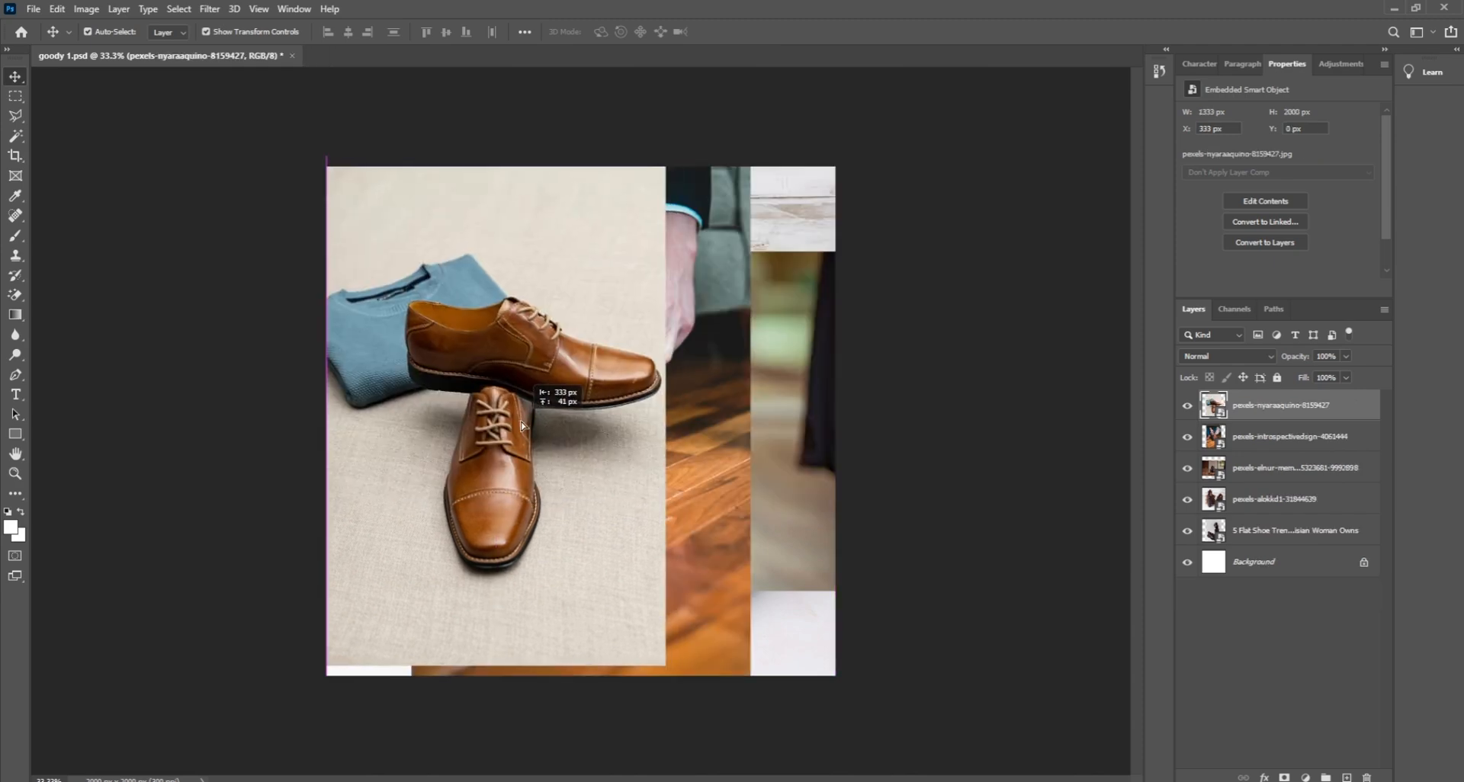
drag(619, 294, 617, 304)
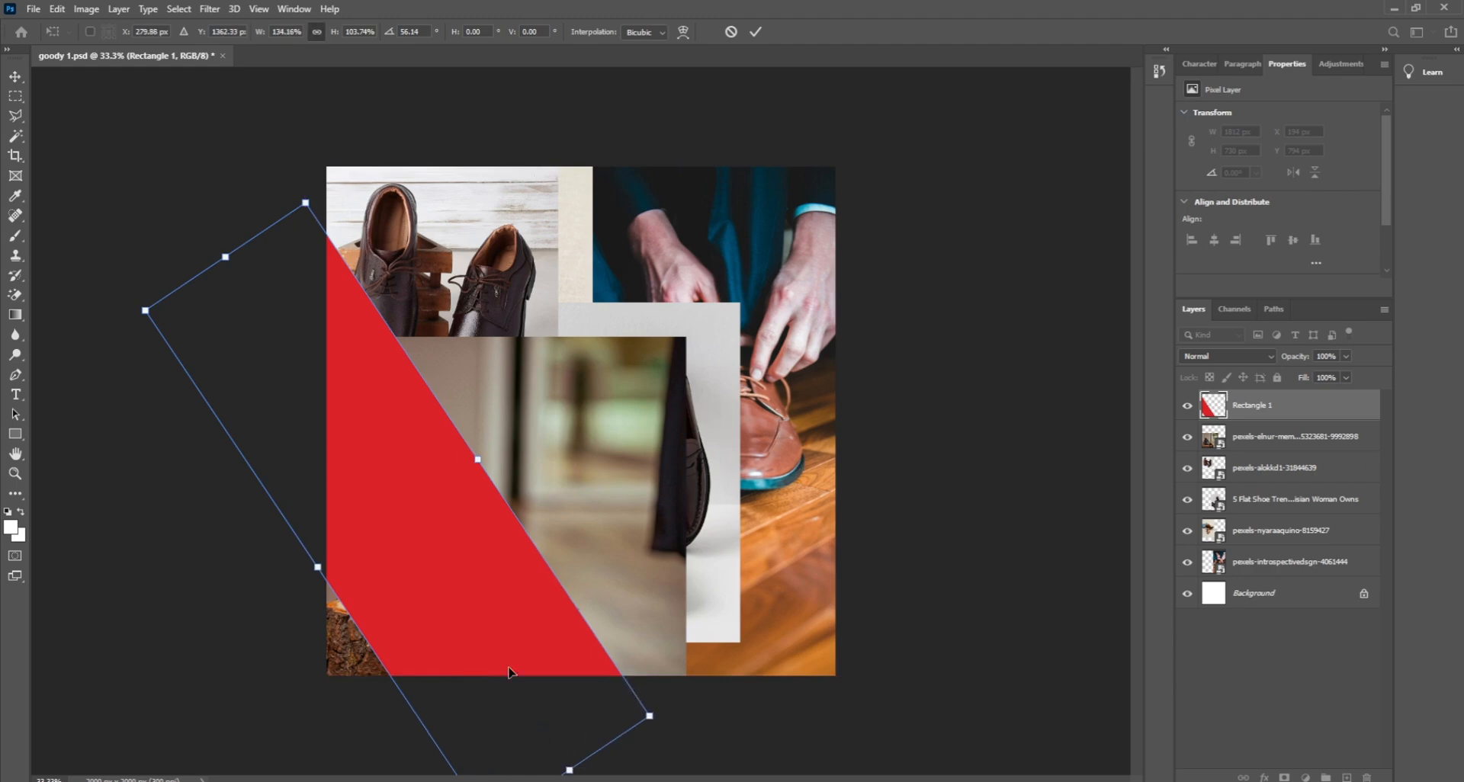
drag(514, 673, 507, 643)
key(Return)
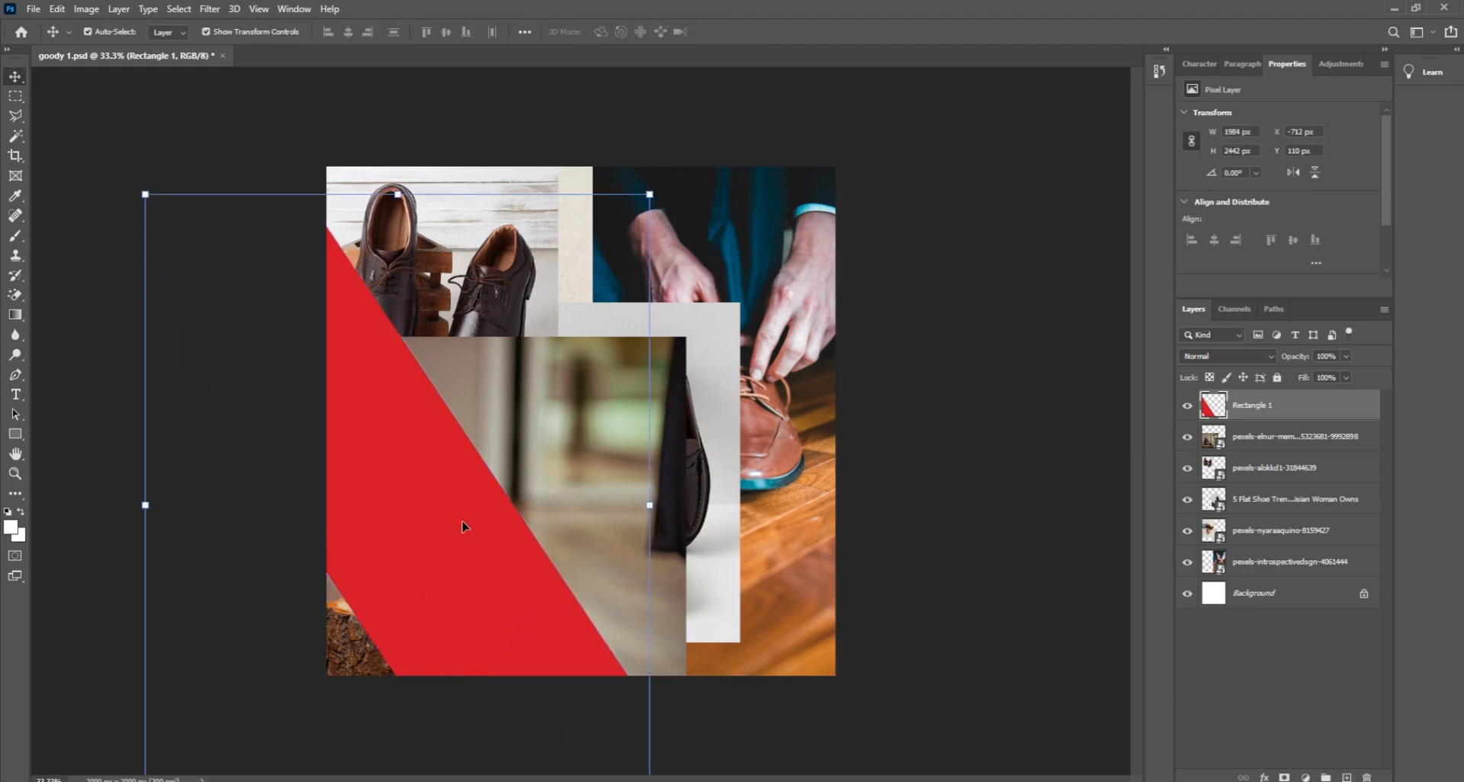
Step: Copy the red-band-shaped area of the pexels-elnur photo into Layer 1 and delete the original layer
click(15, 135)
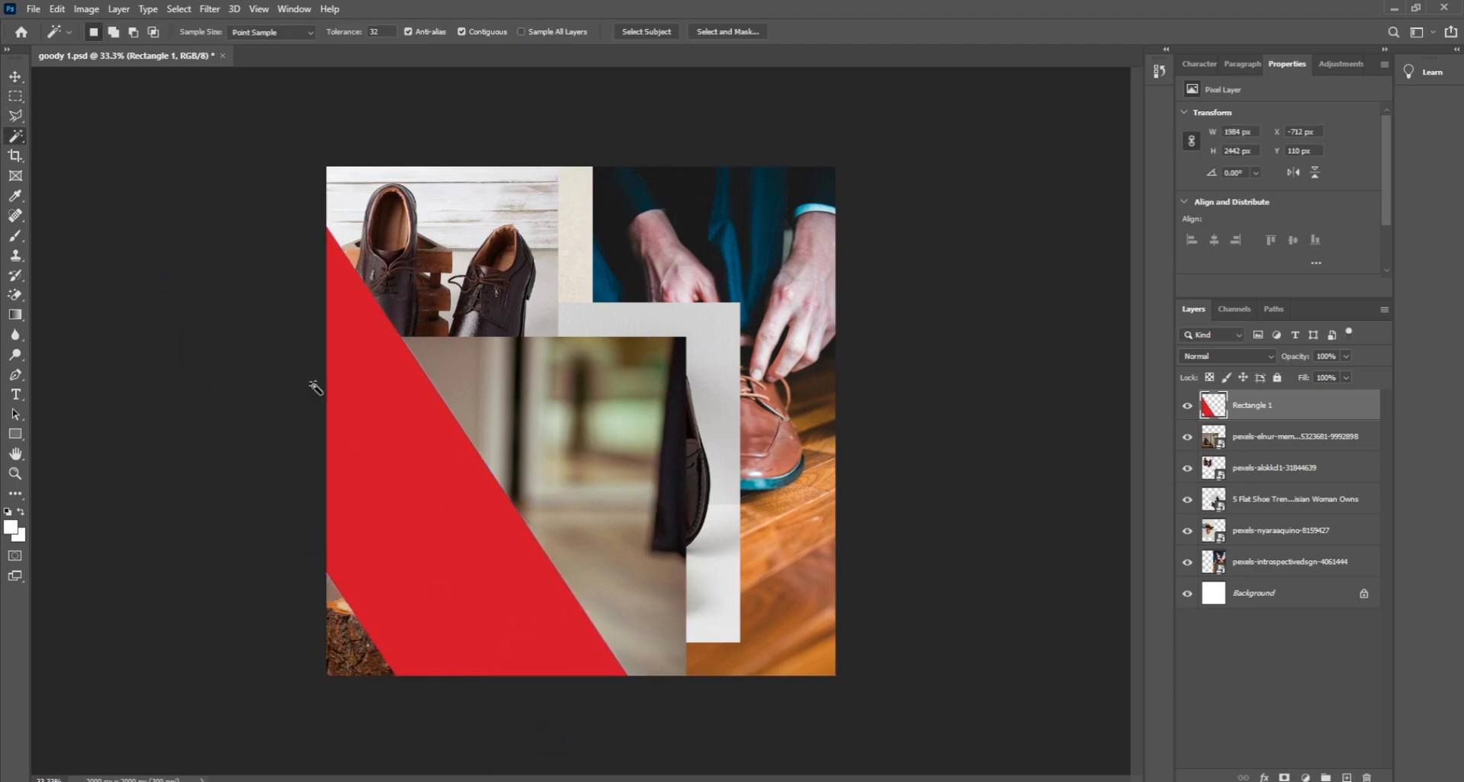
click(425, 508)
click(1269, 441)
right_click(443, 187)
click(488, 469)
click(13, 78)
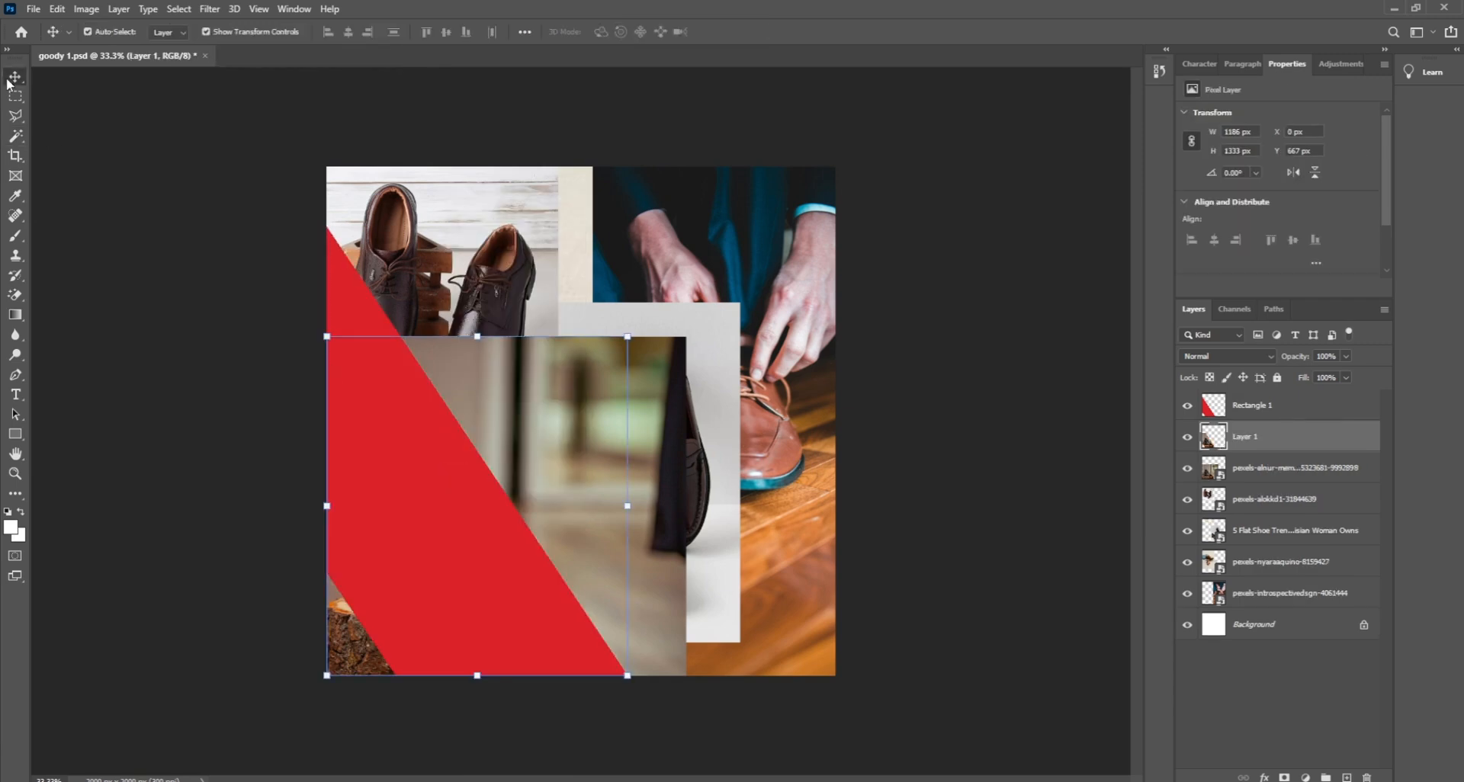
click(1247, 469)
key(Delete)
Step: Move, rotate and resize the loafer photo over the red band
drag(577, 533, 653, 541)
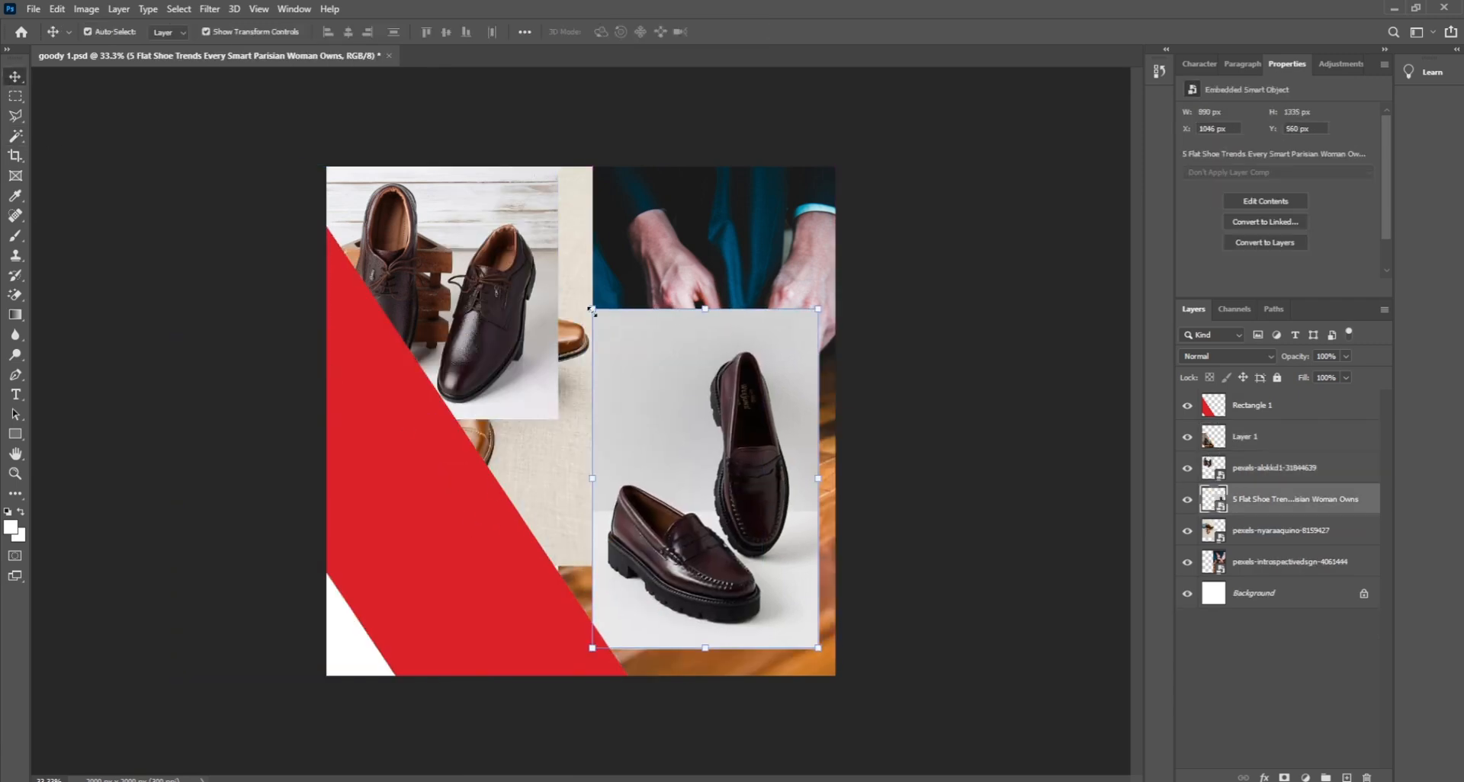
drag(823, 656, 848, 630)
drag(565, 332, 508, 272)
key(Return)
drag(755, 439, 538, 467)
click(638, 248)
drag(514, 475, 498, 503)
drag(496, 340, 489, 356)
key(Return)
Step: Copy the red-band area of the 5 Flat Shoe loafer photo into Layer 2
click(408, 412)
click(16, 135)
click(430, 488)
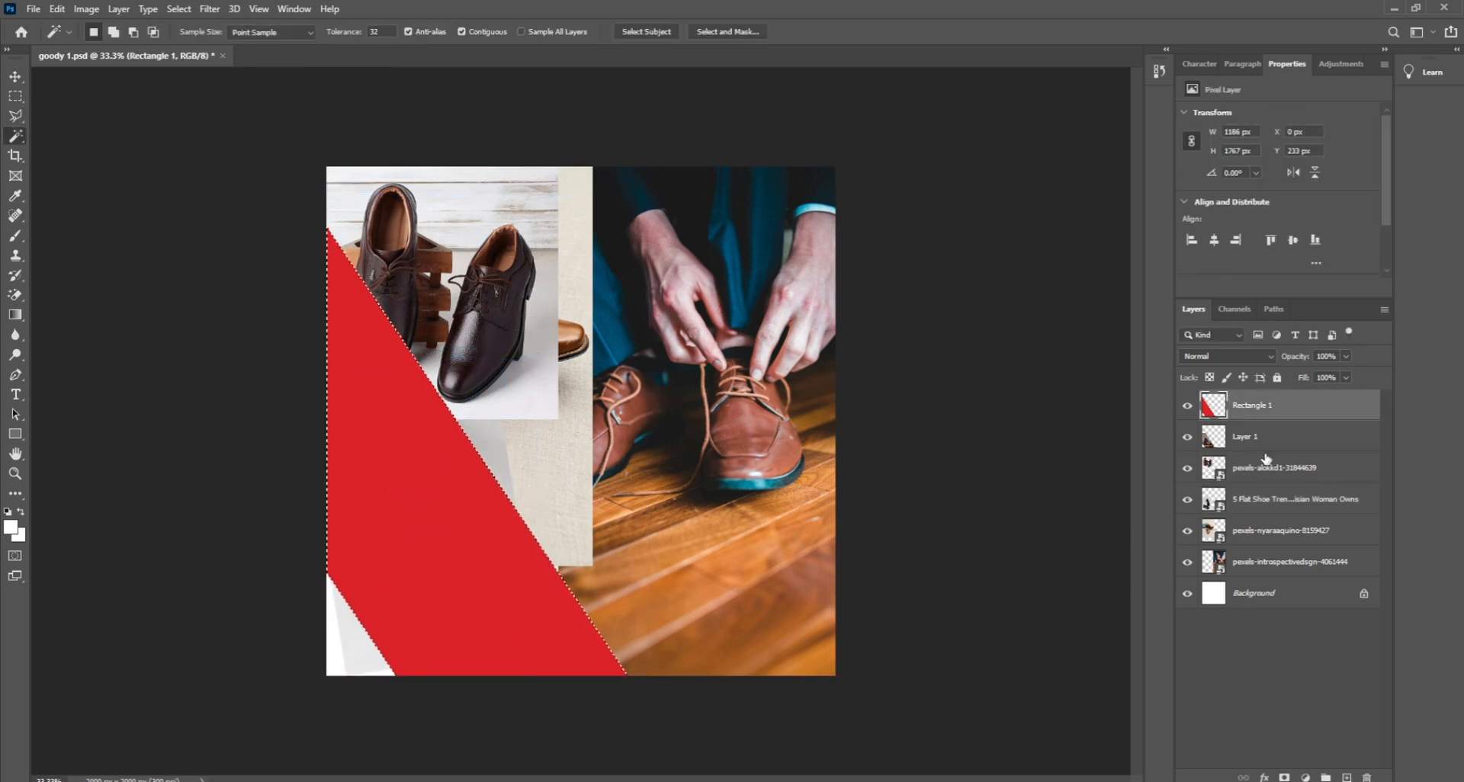
click(1261, 500)
right_click(428, 534)
click(508, 482)
key(v)
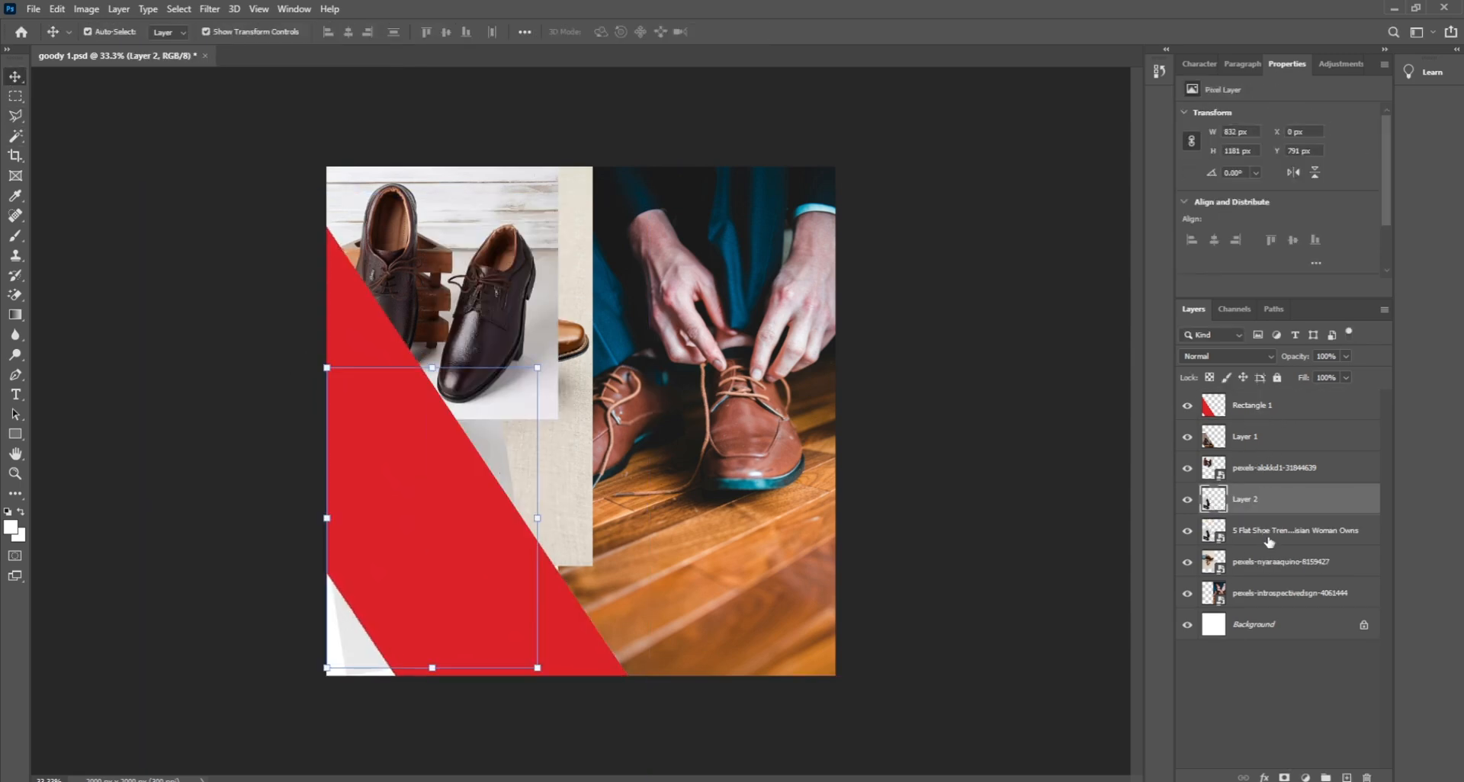
Step: Shift the pexels-alokkd1 photo right and shrink and reposition the nyaraaquino shoe photo
drag(479, 301, 568, 305)
drag(514, 227, 438, 383)
drag(519, 324, 496, 363)
drag(442, 408, 452, 383)
drag(505, 337, 494, 355)
drag(423, 446, 429, 437)
Step: Copy the red band's area of the nyaraaquino photo into Layer 3 and hide Rectangle 1
click(1253, 406)
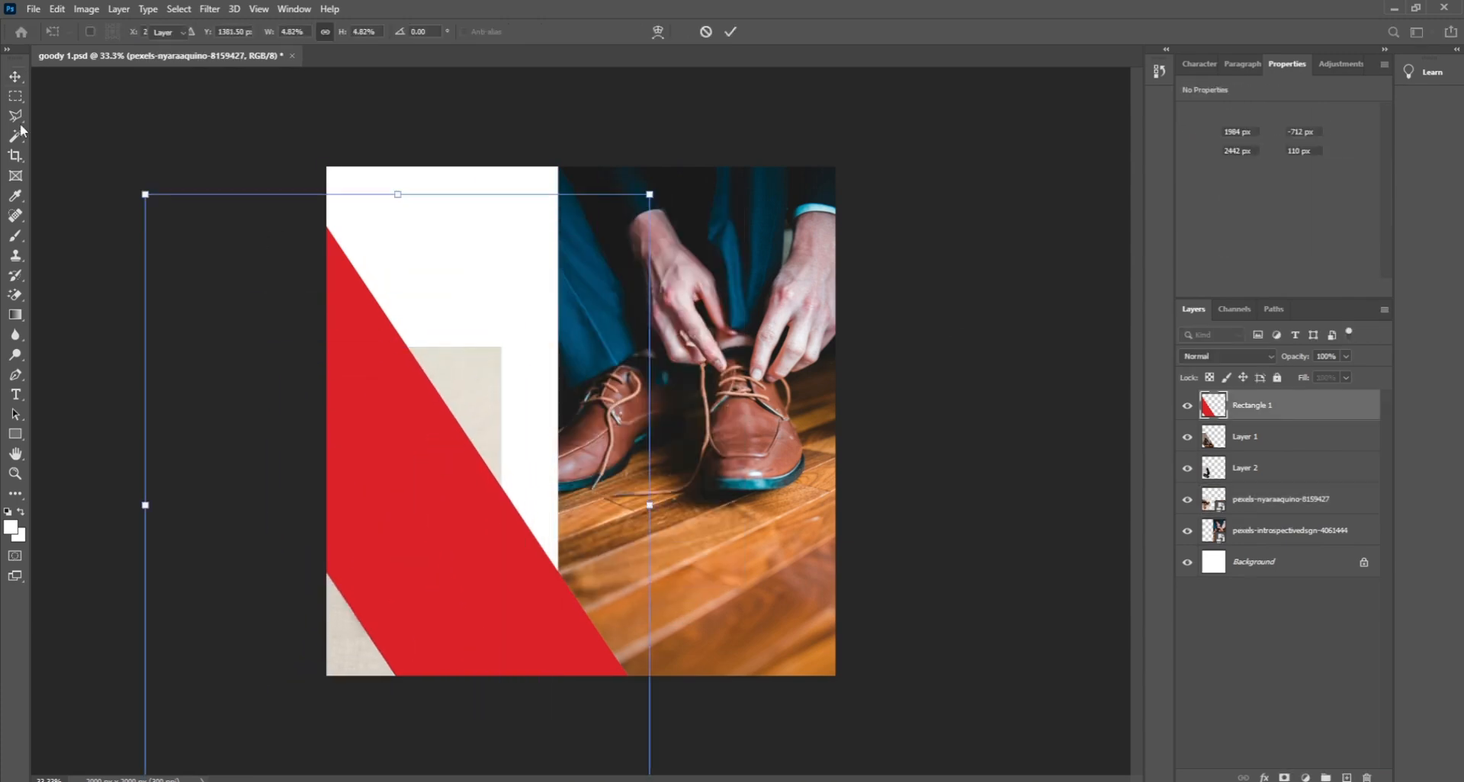
click(16, 135)
click(389, 469)
click(1268, 502)
right_click(419, 572)
click(470, 509)
key(v)
click(1218, 536)
key(Delete)
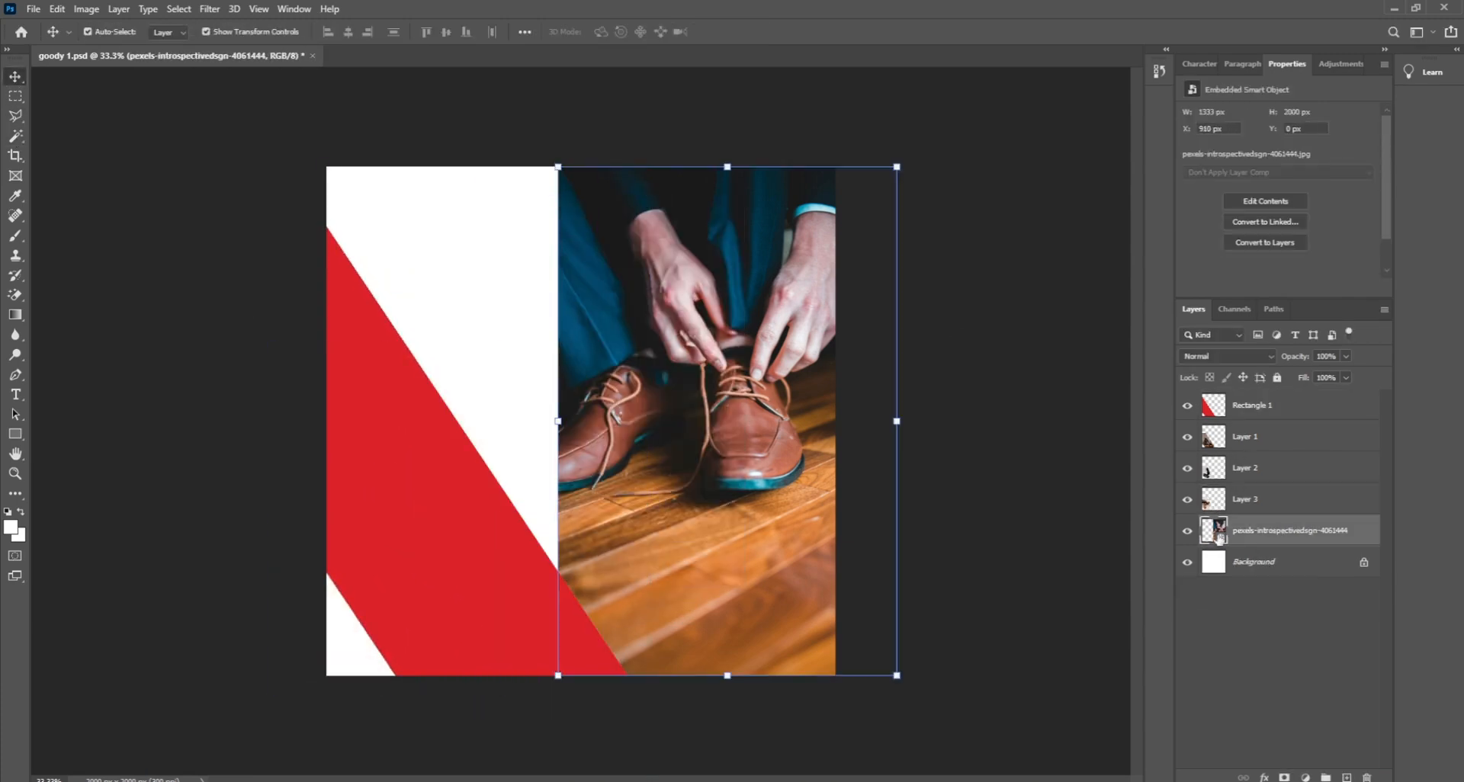
click(1252, 406)
click(1187, 405)
Step: Move the Layer 1 cutout right and move and shrink the Layer 2 cutout
drag(433, 496, 684, 430)
drag(452, 531, 489, 300)
drag(576, 429, 550, 389)
key(Return)
drag(707, 543, 708, 485)
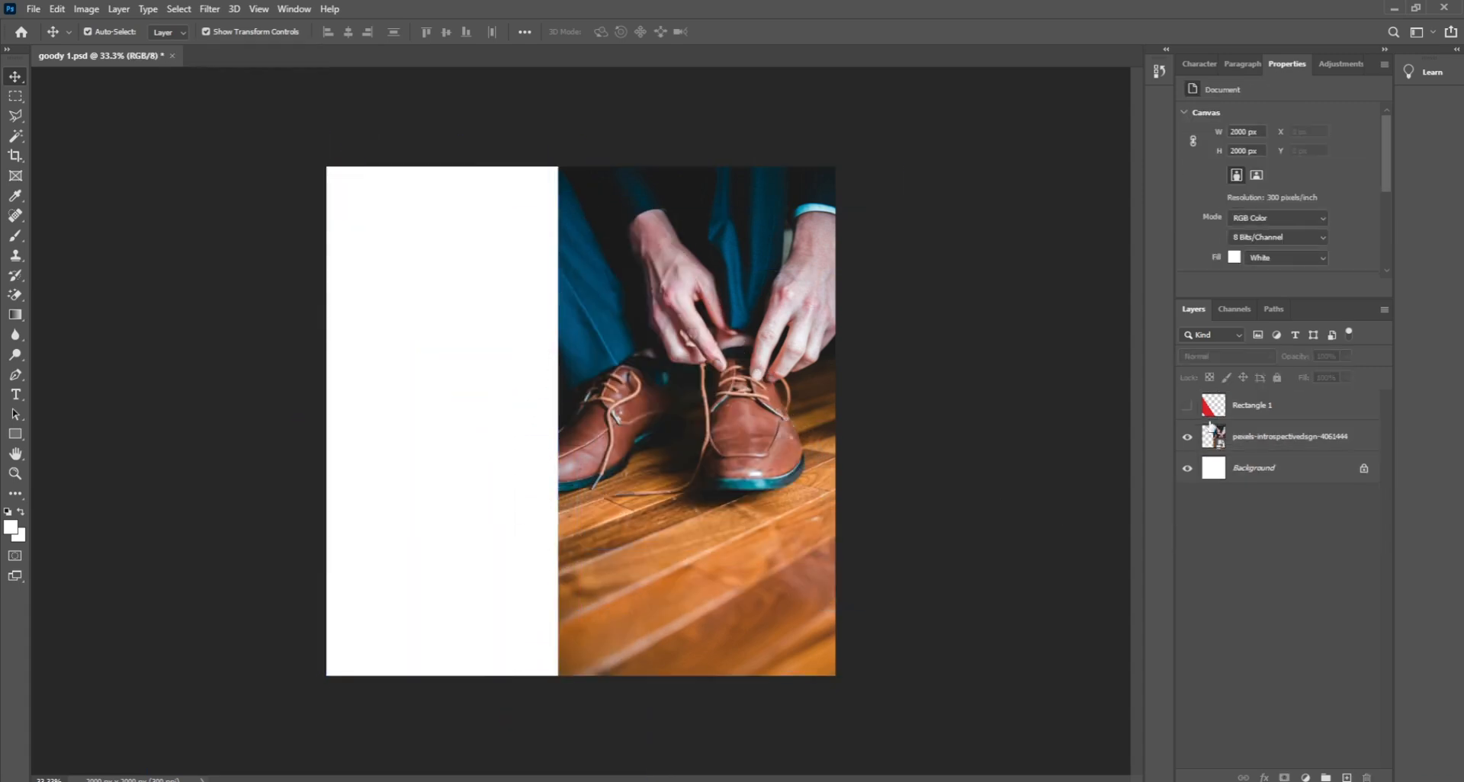
Step: Show the red band, position it, and duplicate it down and to the left
click(1187, 406)
drag(533, 513, 493, 465)
drag(477, 521, 508, 418)
alt+drag(611, 564, 478, 606)
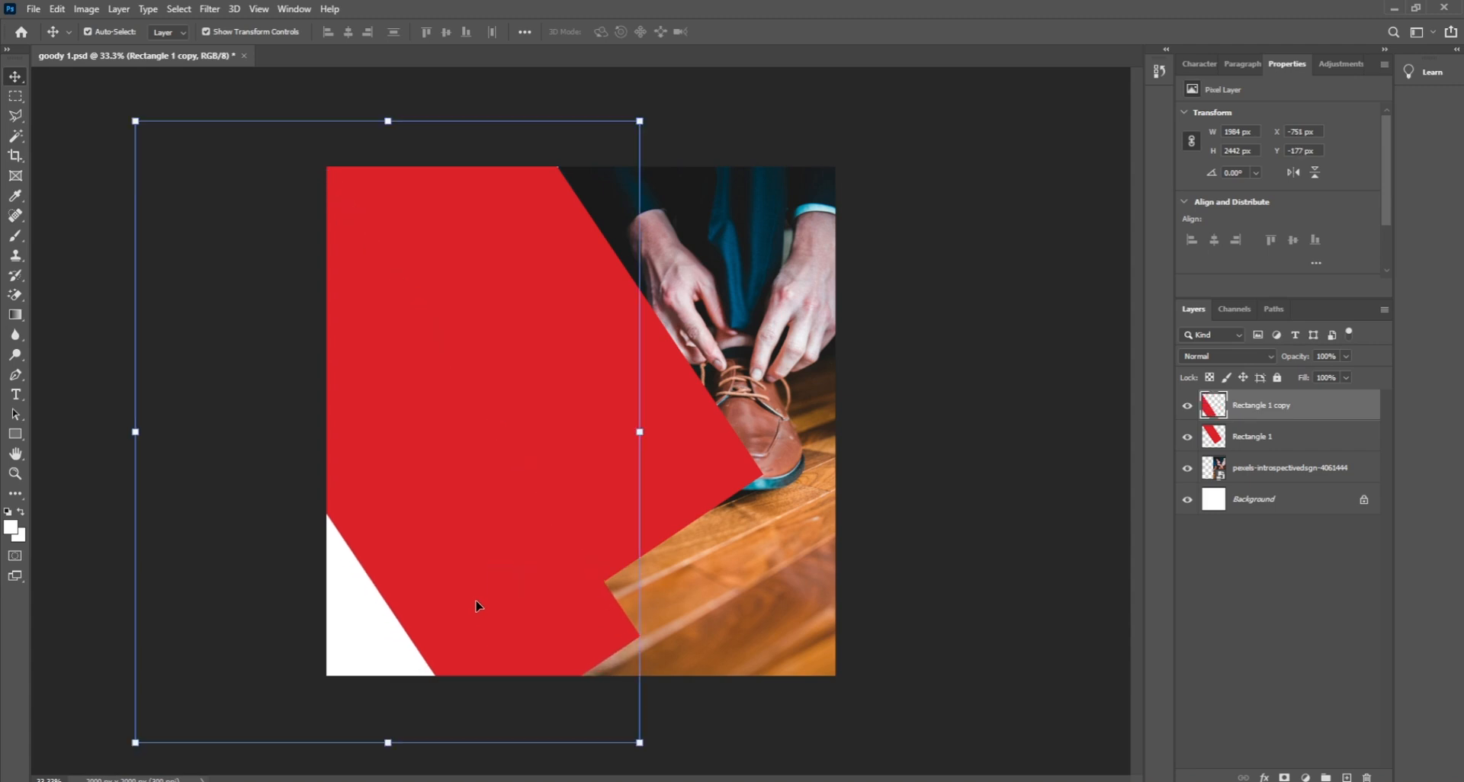
shift+drag(692, 473, 692, 465)
Step: Scale both red bands down to about 72% and shift them left and down
click(574, 570)
click(573, 576)
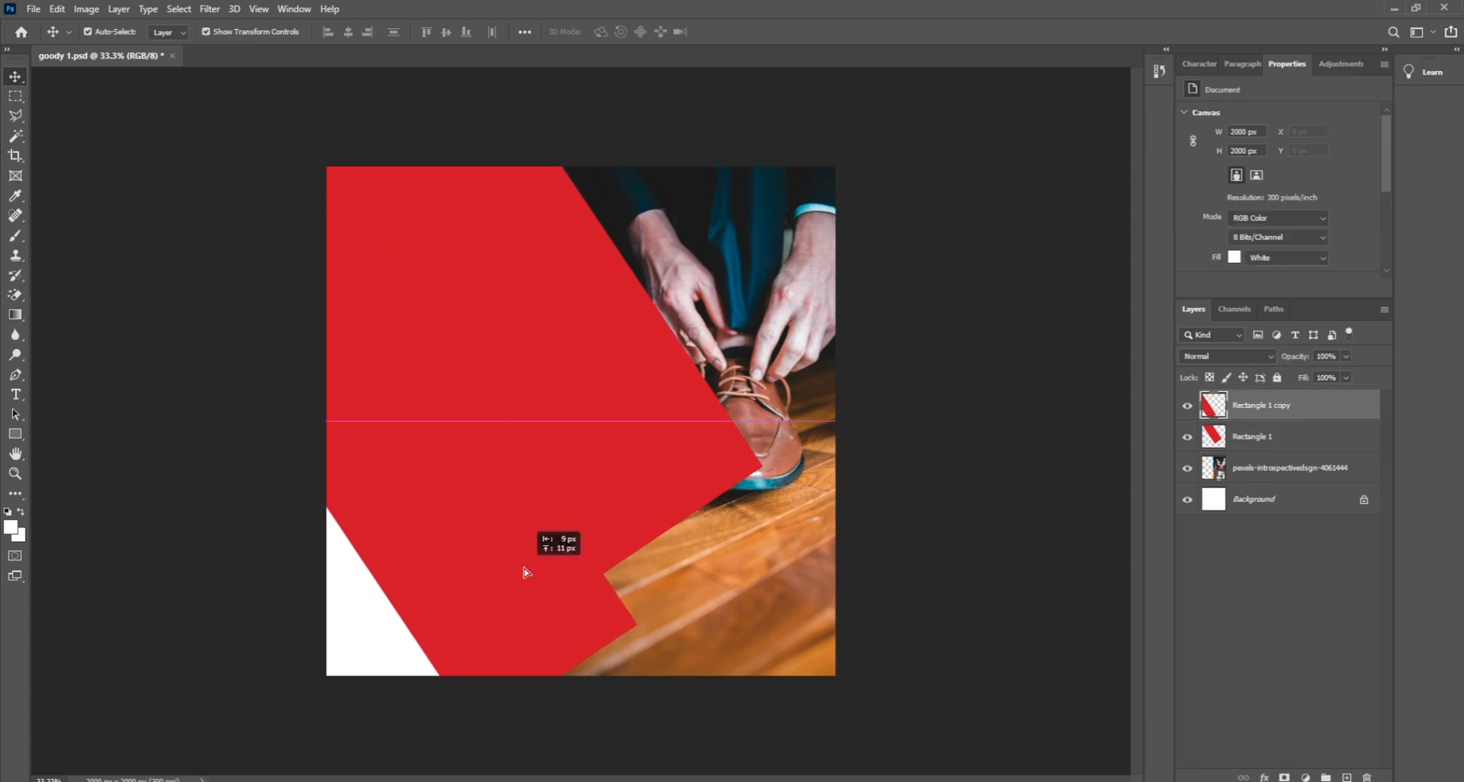
shift+click(684, 513)
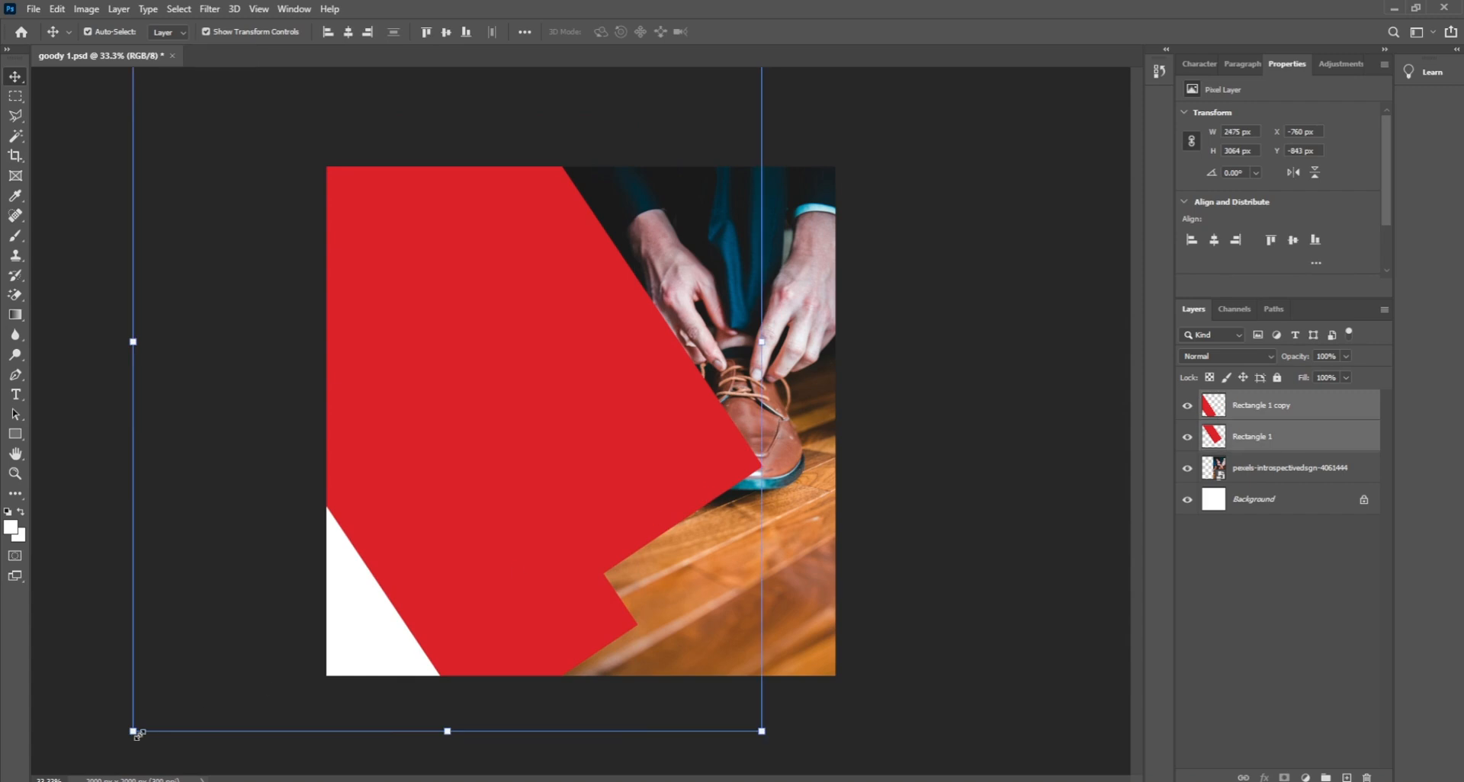
drag(133, 731, 398, 578)
drag(518, 429, 488, 443)
click(149, 373)
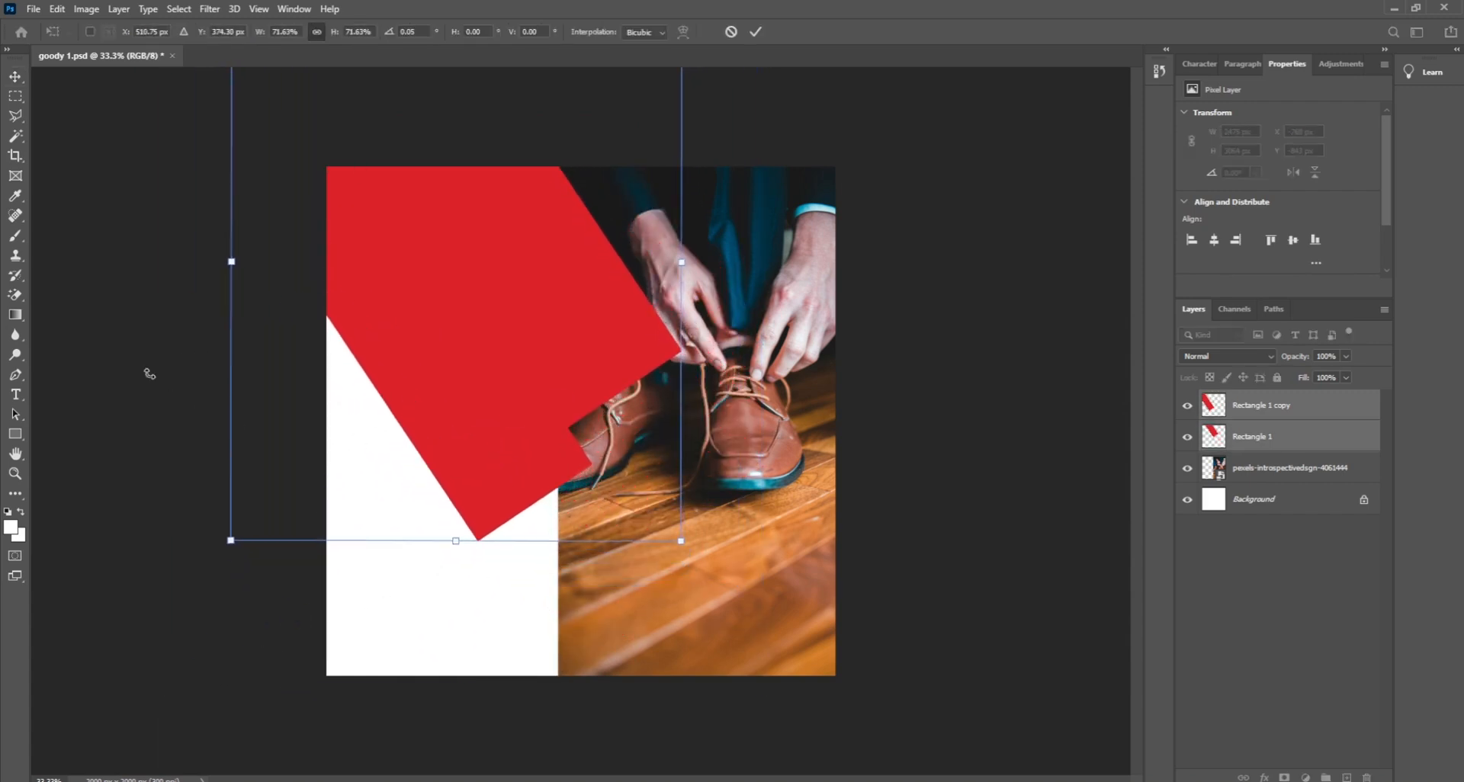
click(810, 687)
click(810, 686)
Step: Move the Rectangle 1 copy band down-right and duplicate it to the lower left
click(519, 477)
click(884, 592)
click(509, 477)
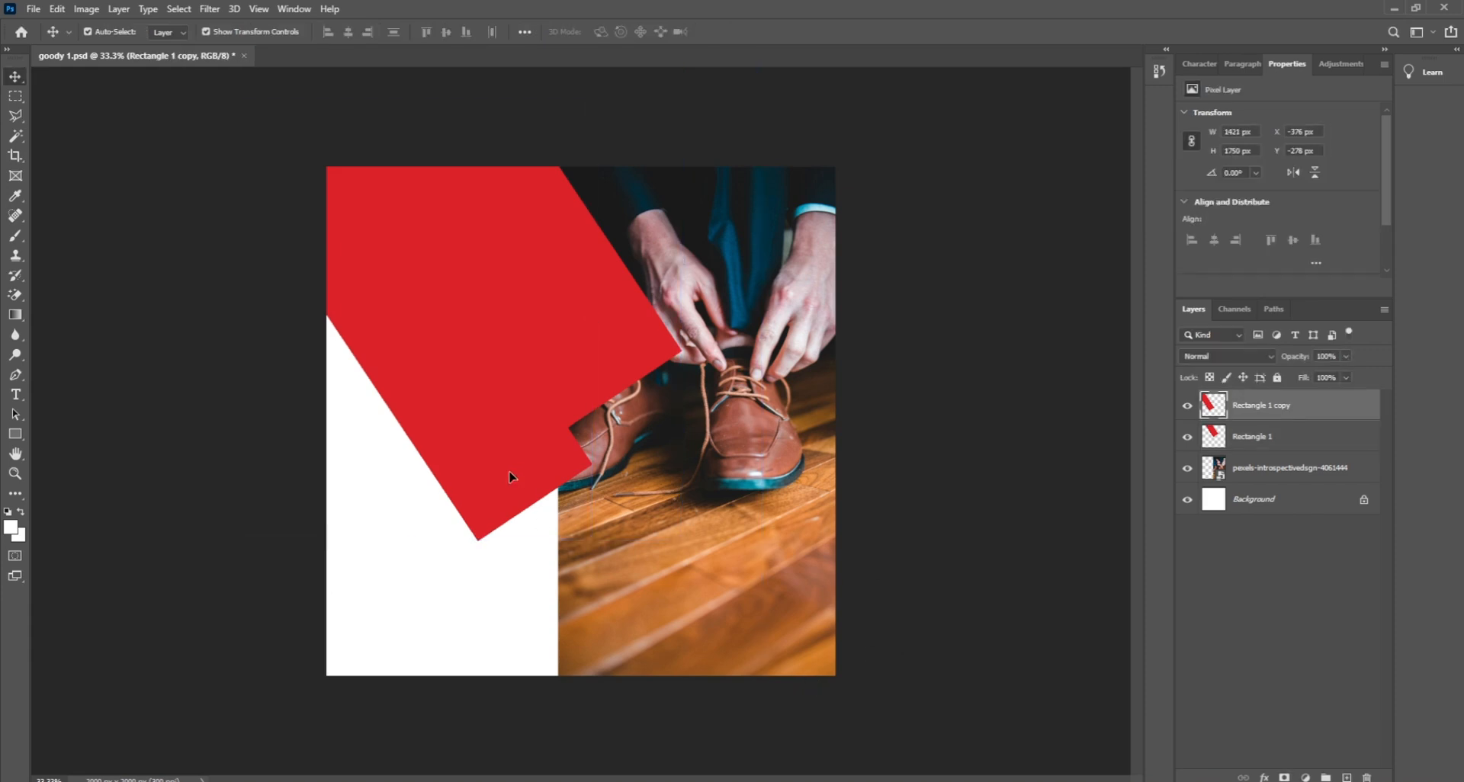
drag(590, 545, 676, 656)
key(ctrl+z)
click(971, 572)
drag(477, 484, 503, 518)
click(892, 552)
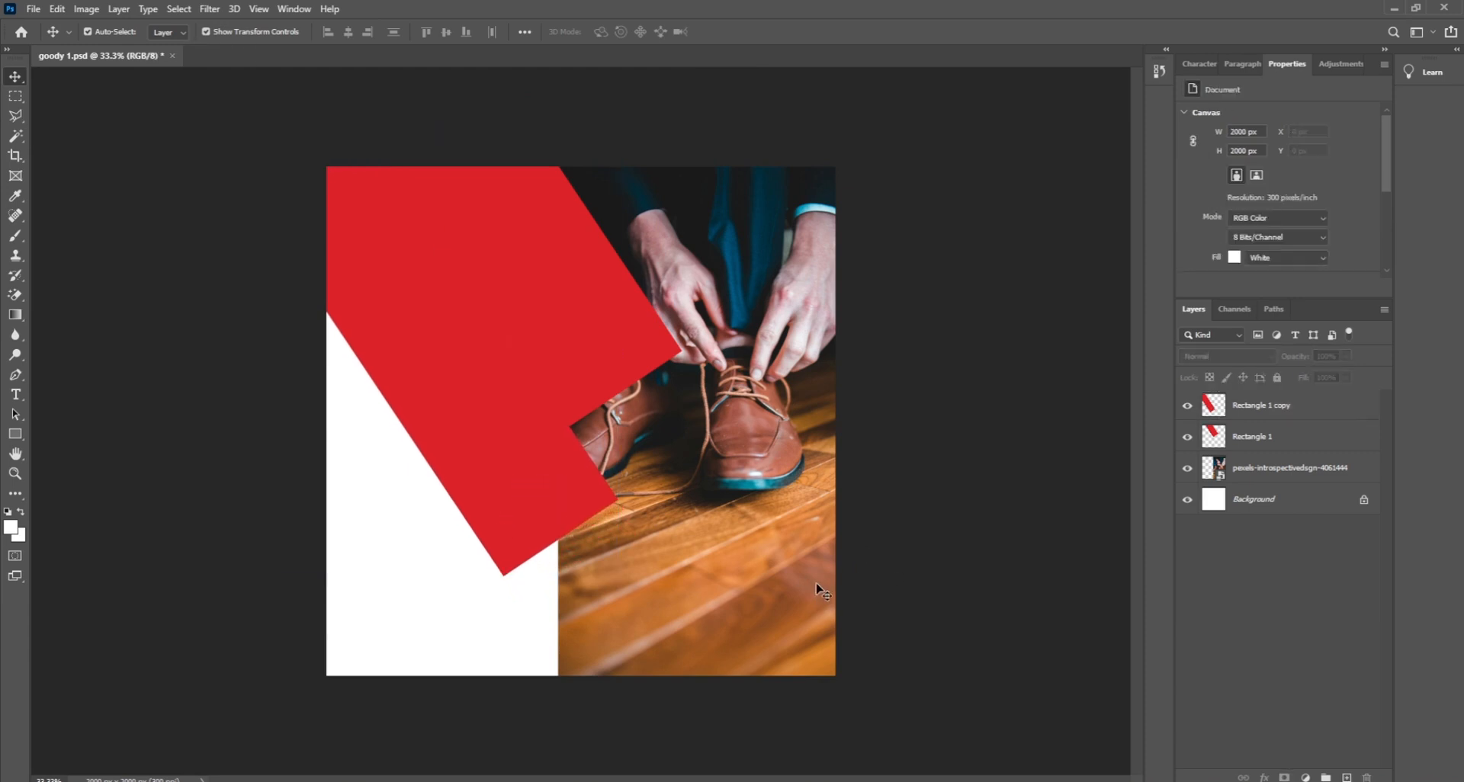
click(501, 519)
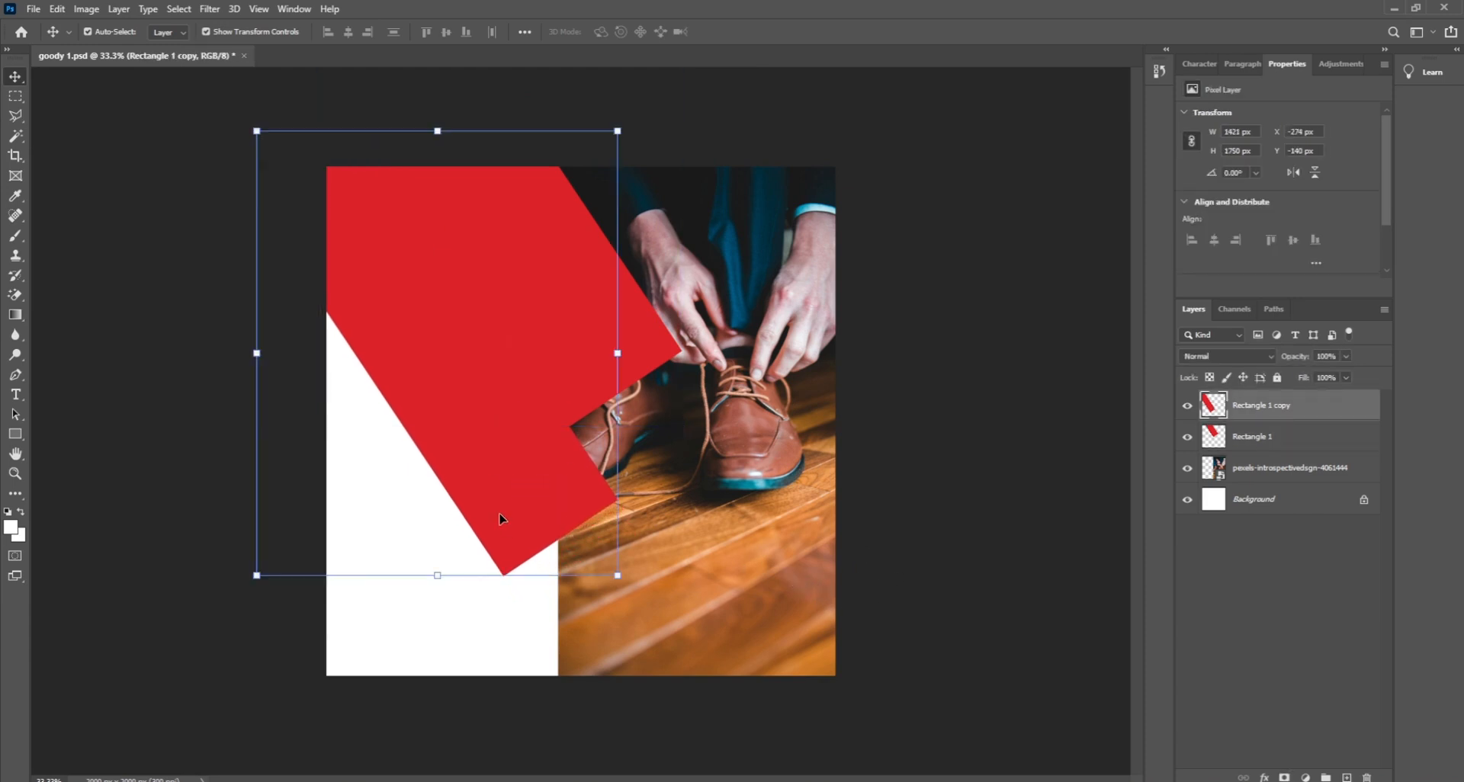
drag(501, 519, 453, 687)
click(884, 553)
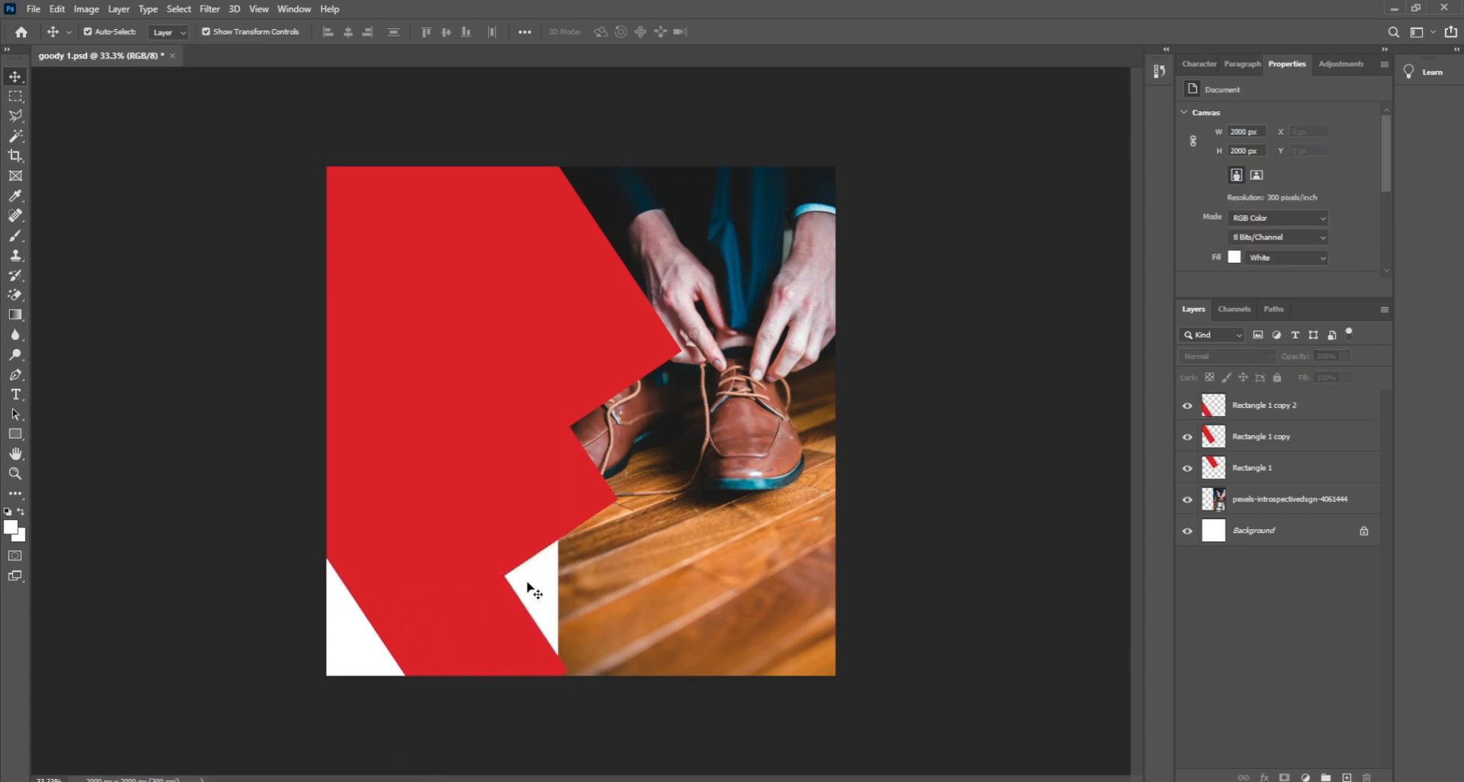
Step: Add a Color Overlay effect to the Rectangle 1 copy band and open its colour picker
click(510, 496)
click(959, 417)
click(555, 480)
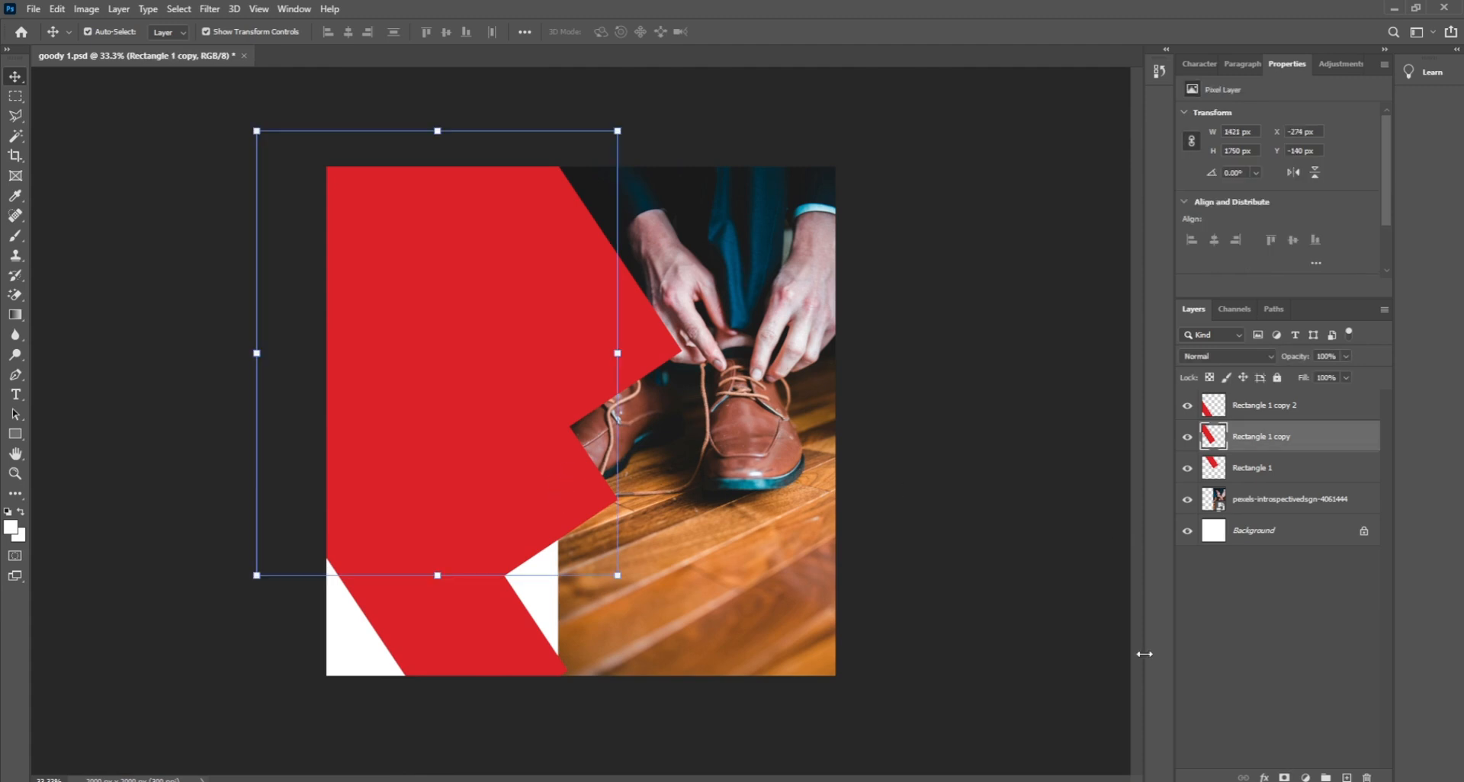
click(1264, 777)
click(1300, 720)
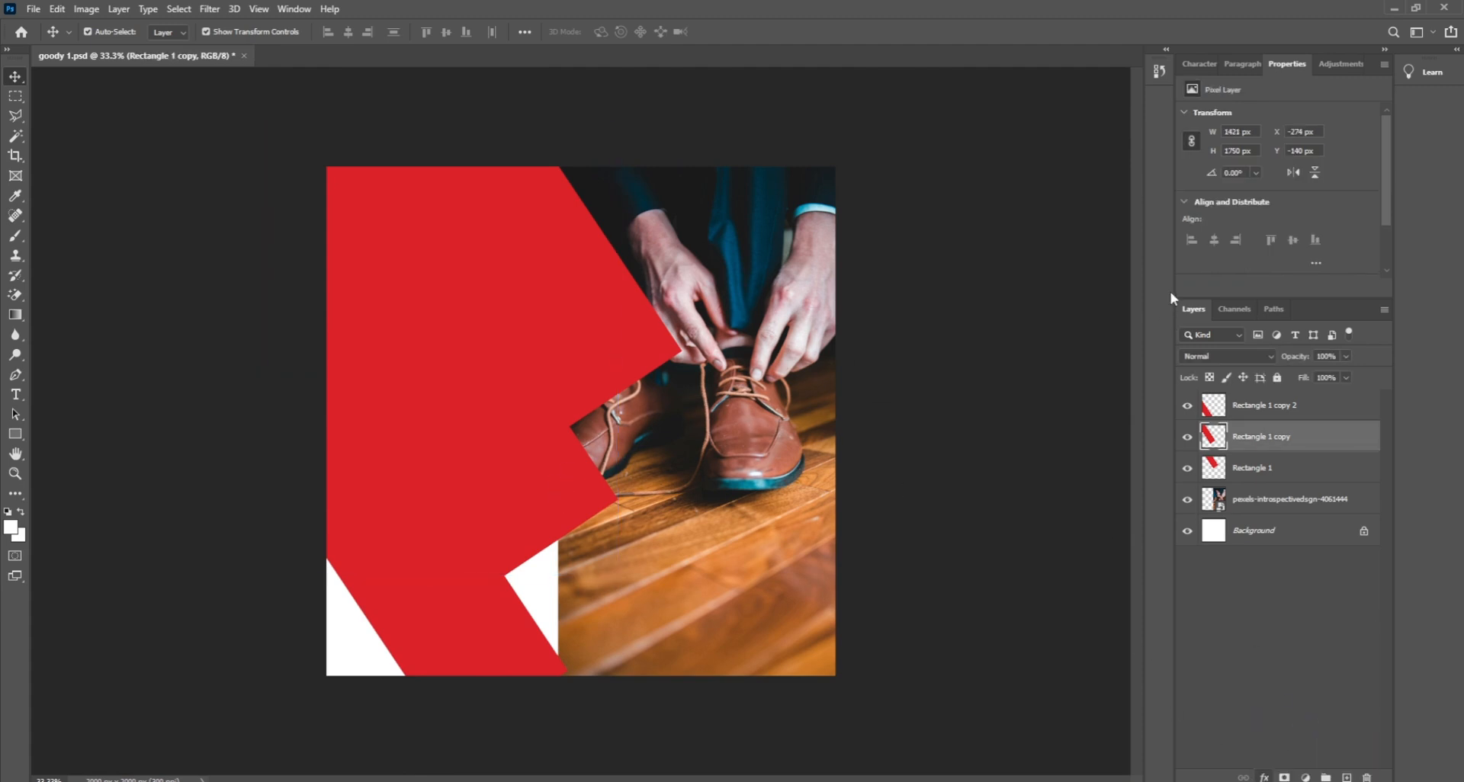
click(1230, 74)
Step: Set the overlay colour to 3e0d0d and close the Layer Style dialog
text(3e0d0d)
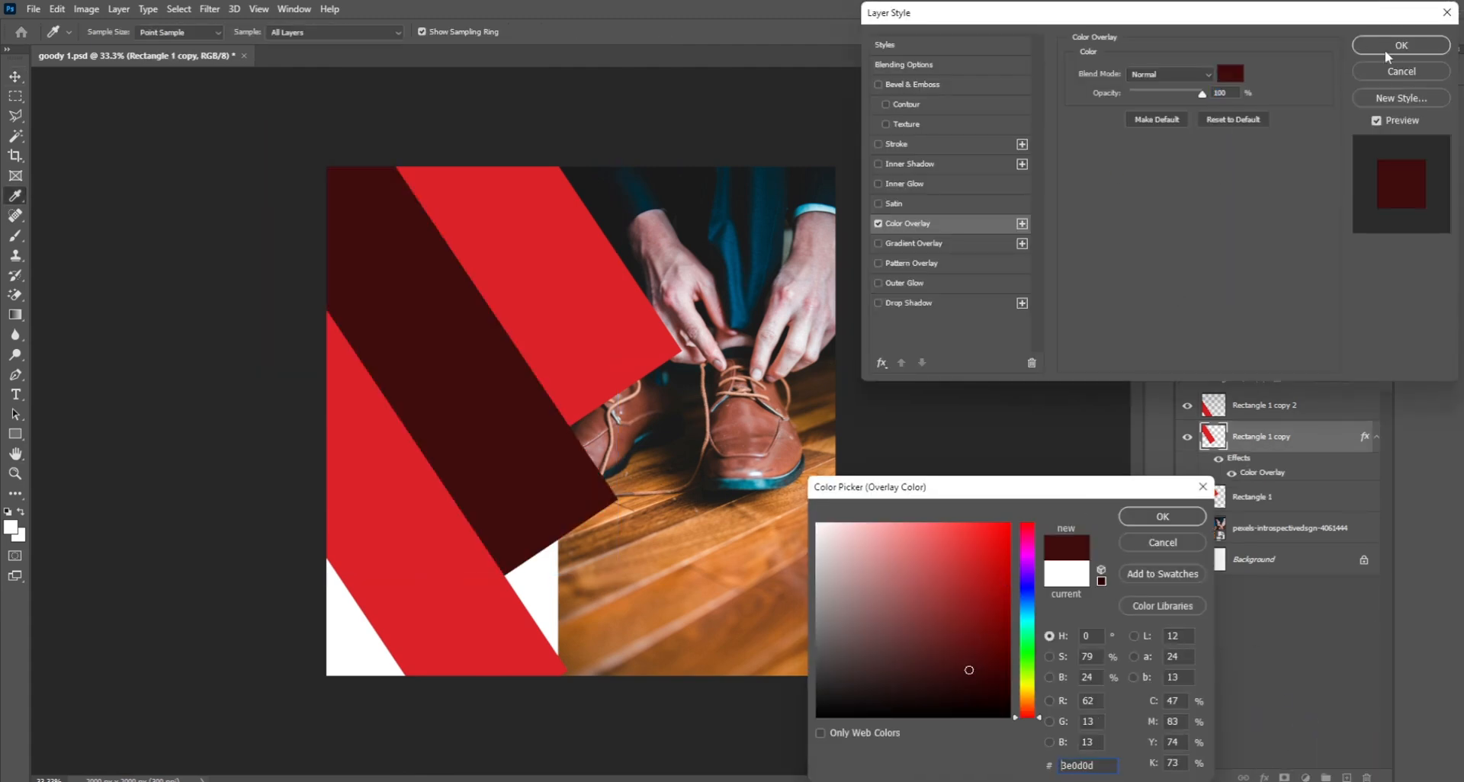
key(Return)
click(1402, 45)
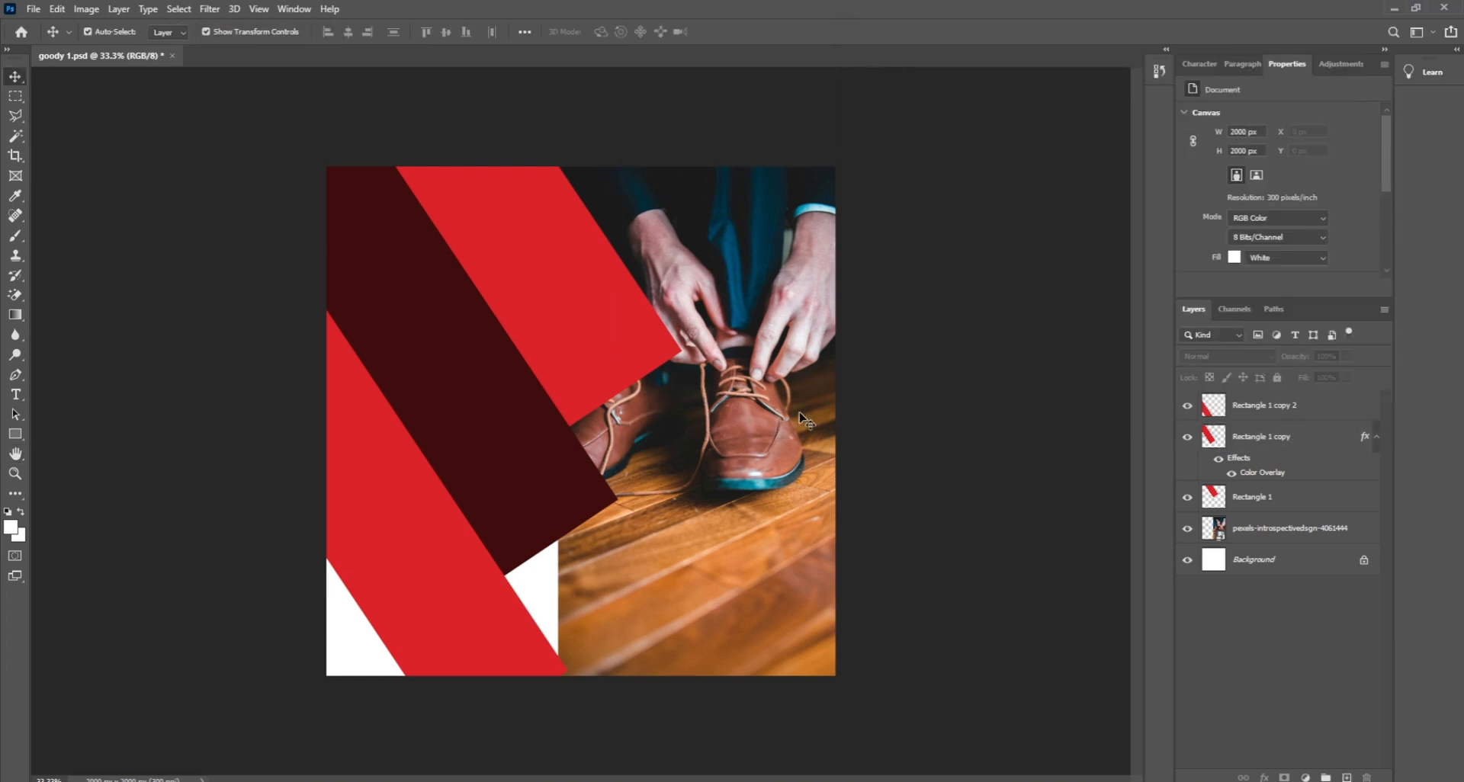
Step: Place the nyaraaquino shoe photo, shrunk small, over the maroon band near the top-left
click(648, 568)
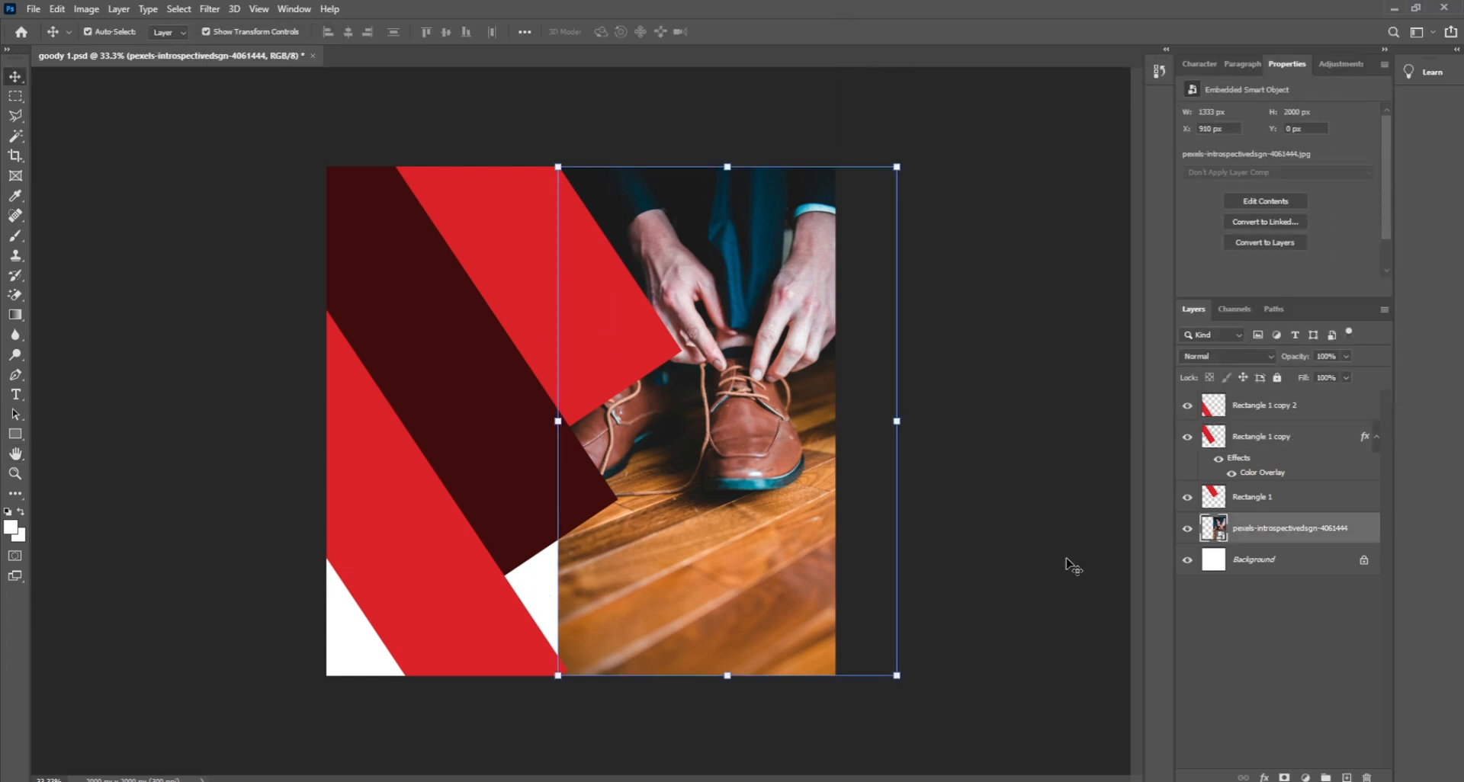
click(1057, 561)
click(581, 767)
drag(922, 442, 480, 477)
drag(523, 308, 521, 317)
drag(506, 494, 425, 290)
drag(523, 470, 459, 366)
drag(426, 337, 458, 409)
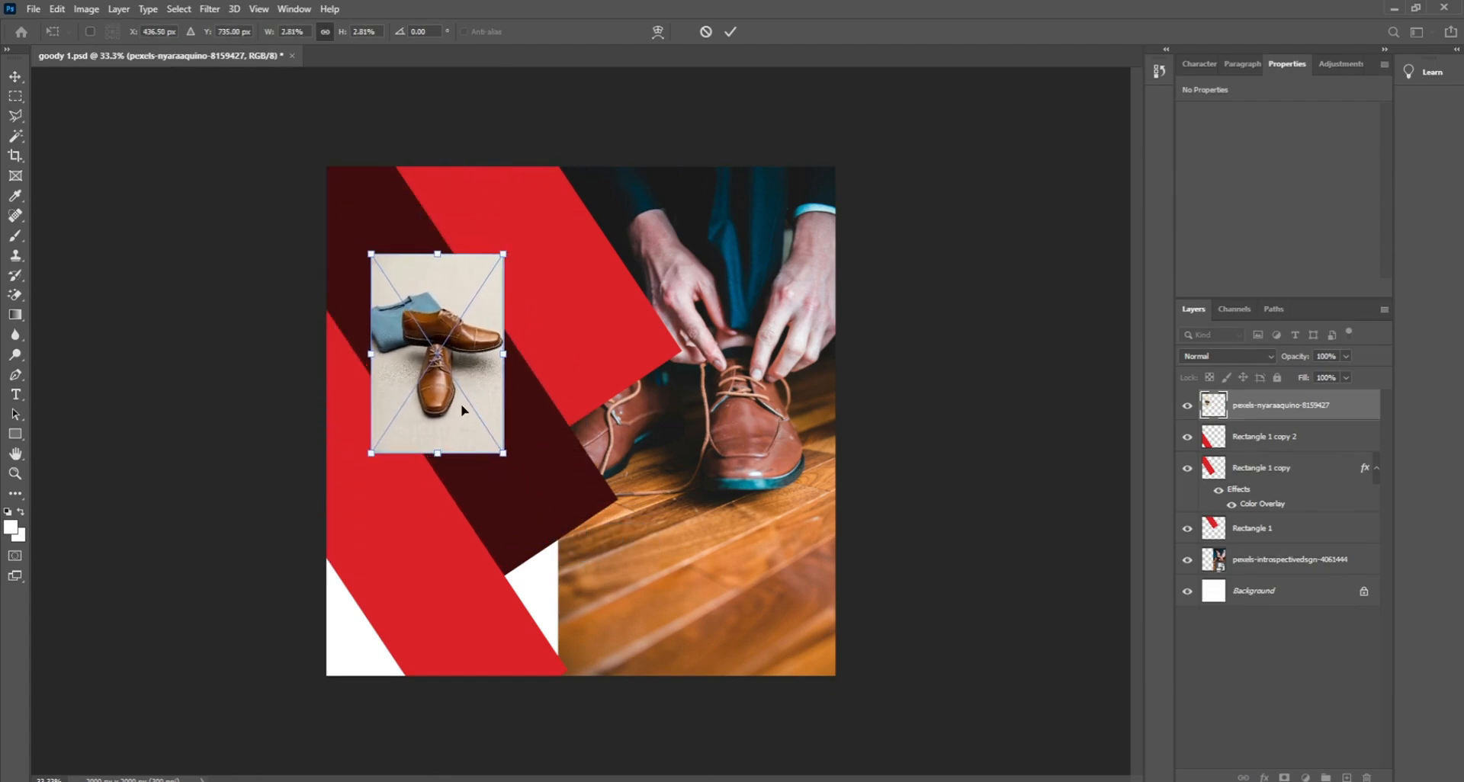
Step: Commit the small shoe photo and undo the extra placed shoe photos
key(Return)
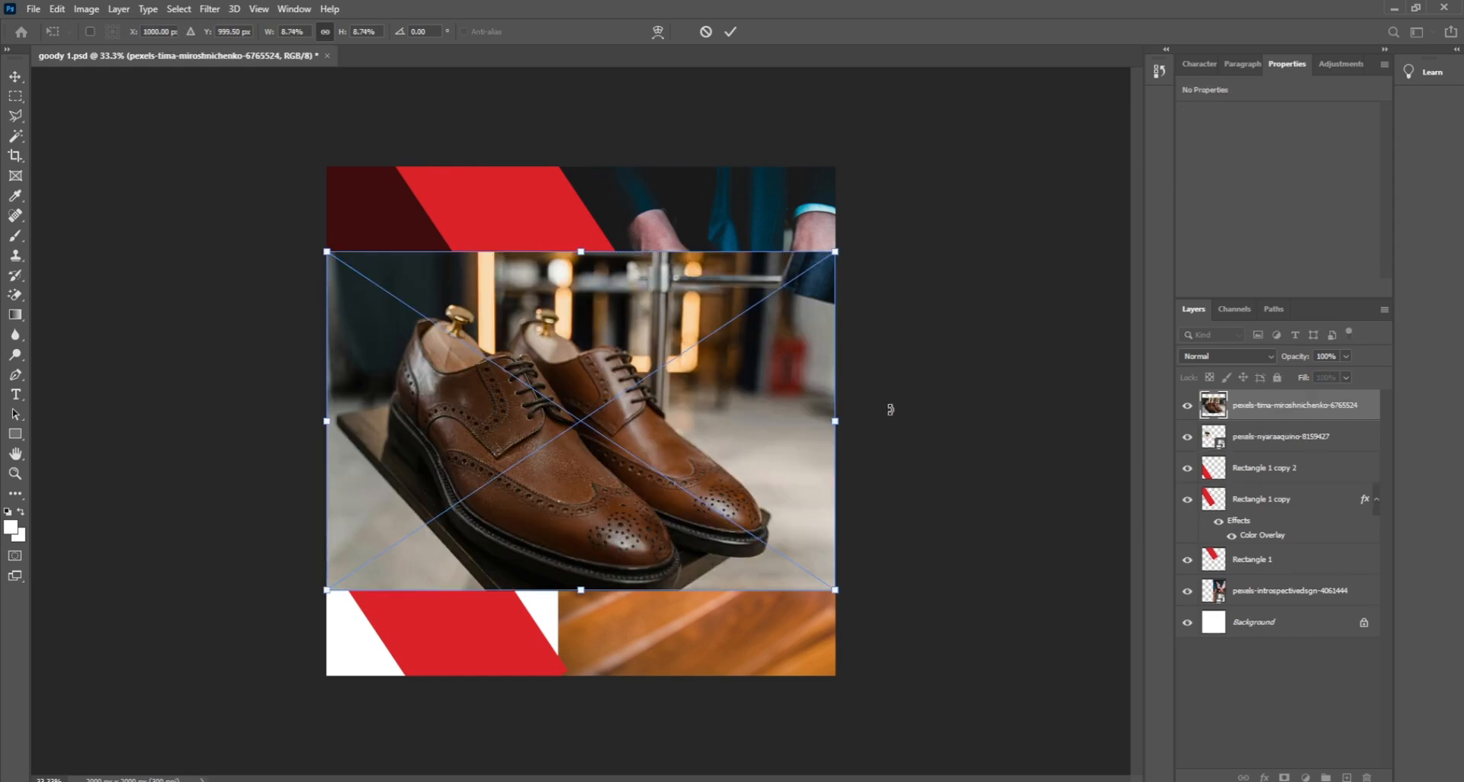
key(Return)
key(Return)
key(Return)
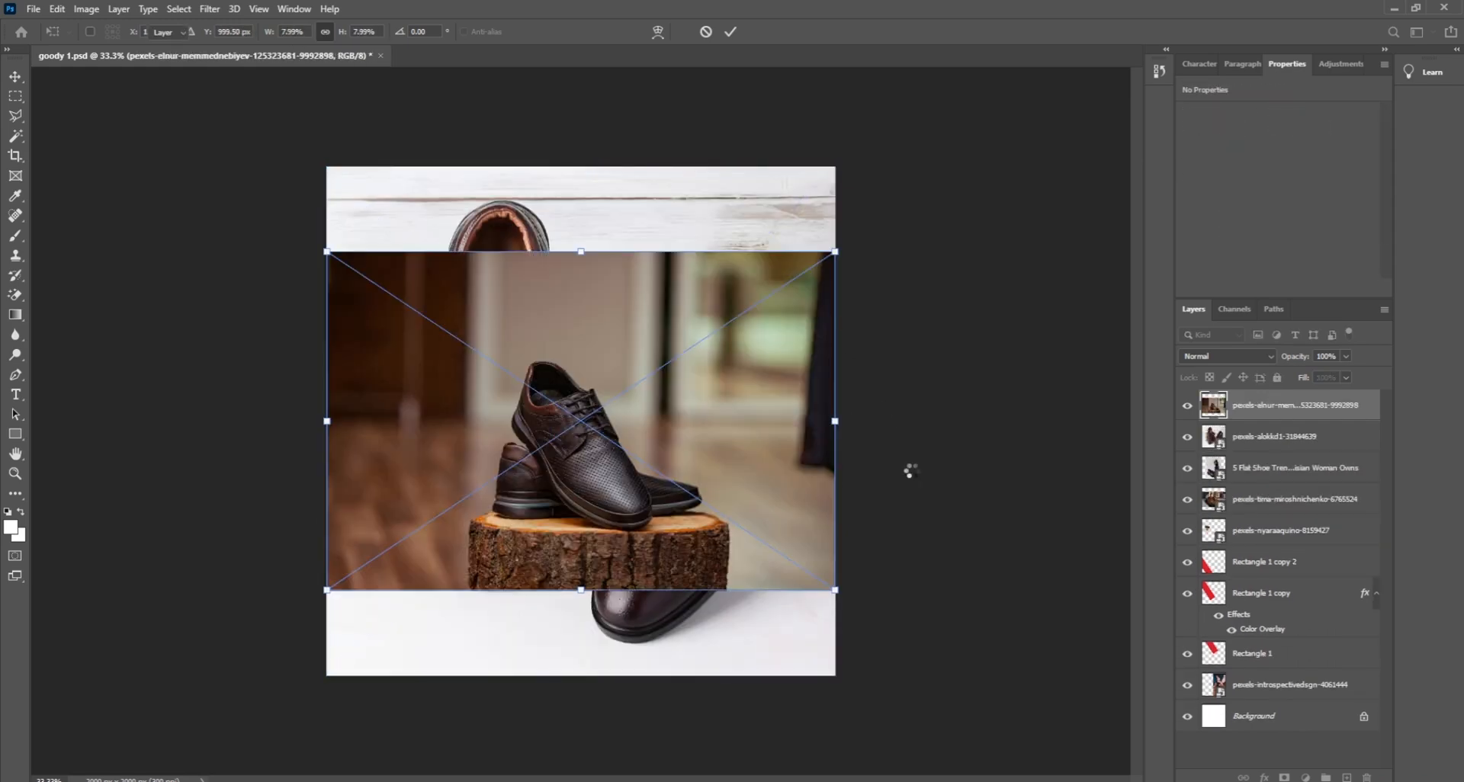
key(Return)
key(Return)
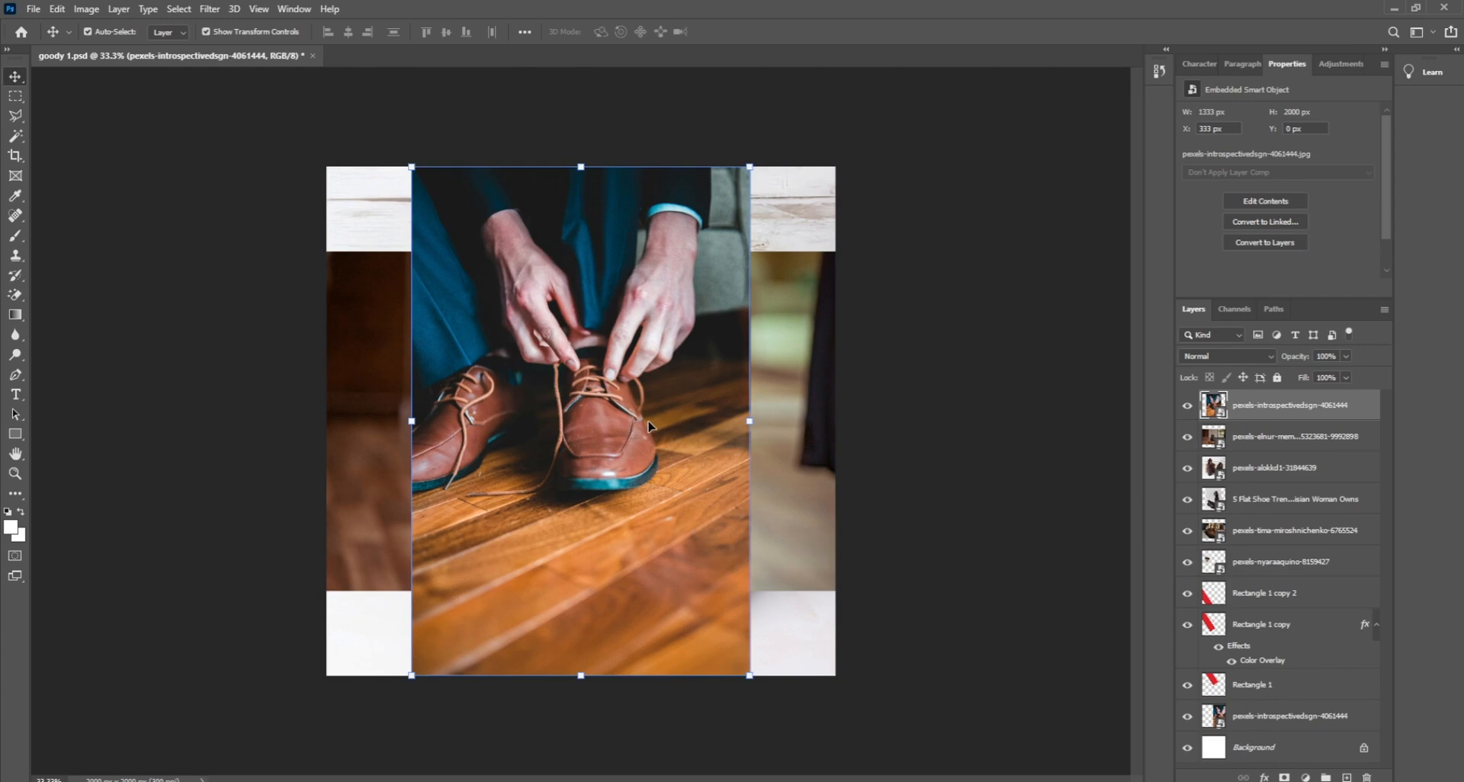
key(ctrl+z)
key(ctrl+z)
key(ctrl+z)
key(ctrl+z)
key(ctrl+z)
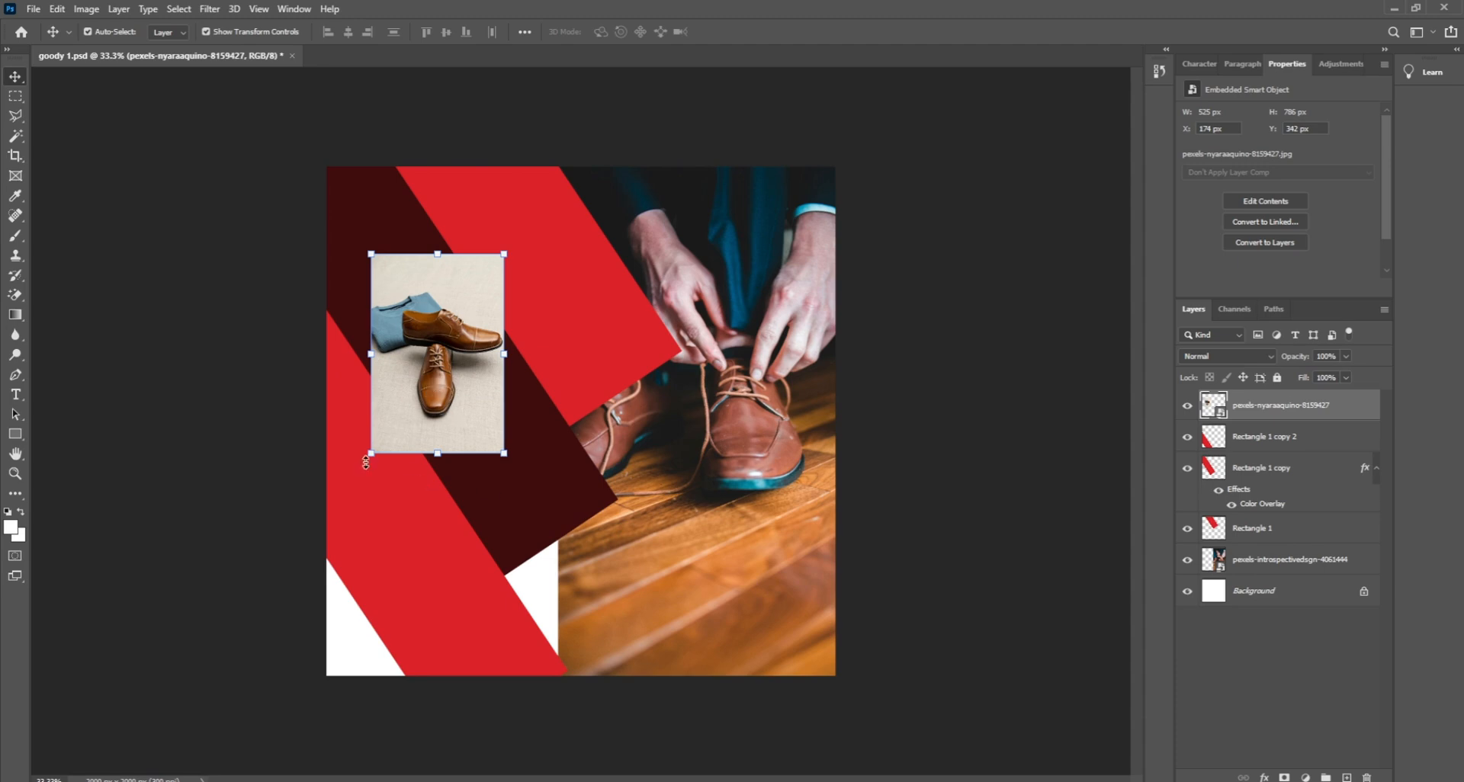
Step: Enlarge the two-shoe photo slightly and move it toward the maroon band's top-left
drag(366, 463, 432, 504)
key(ctrl+z)
key(Return)
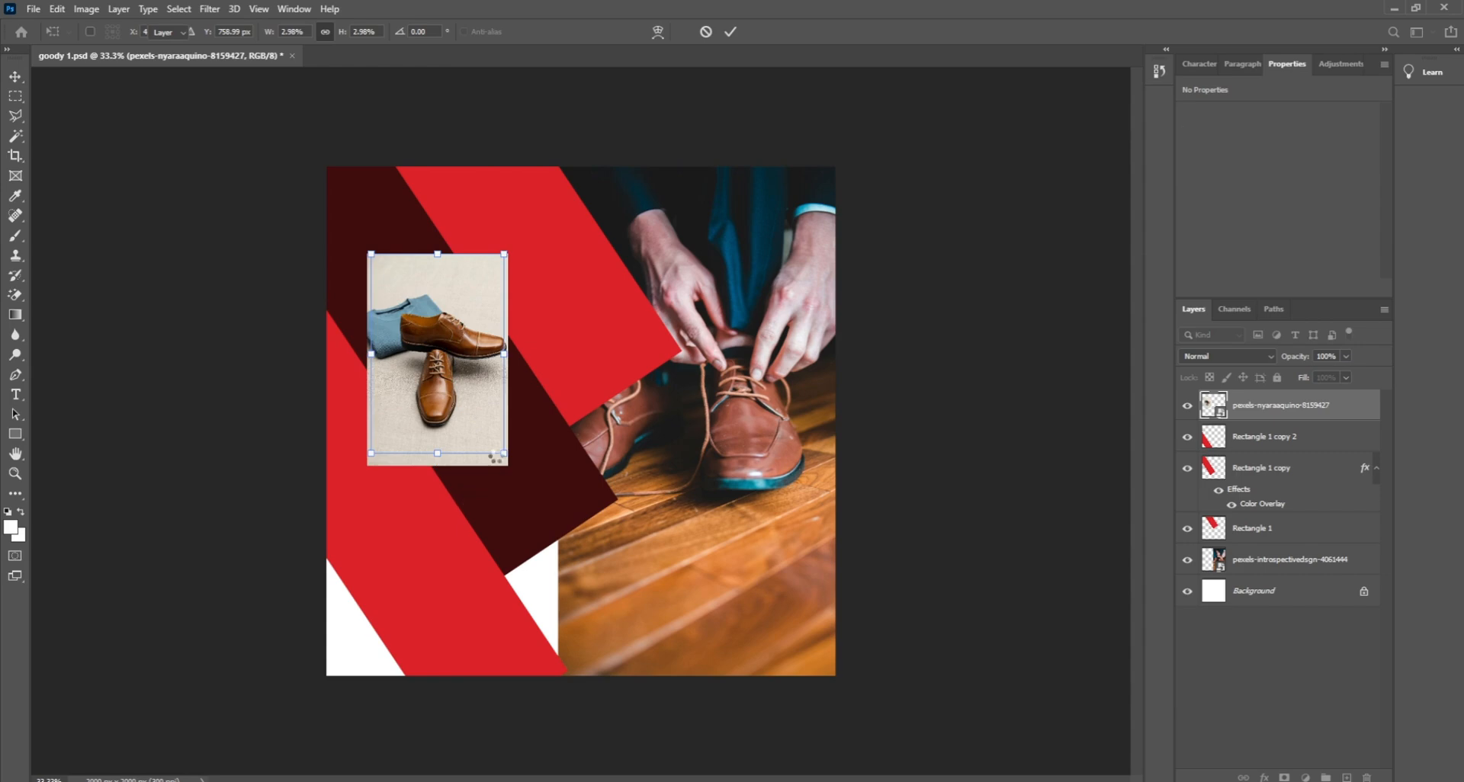
mouse_move(478, 435)
mouse_down()
mouse_move(432, 336)
mouse_move(435, 378)
mouse_move(473, 418)
mouse_up()
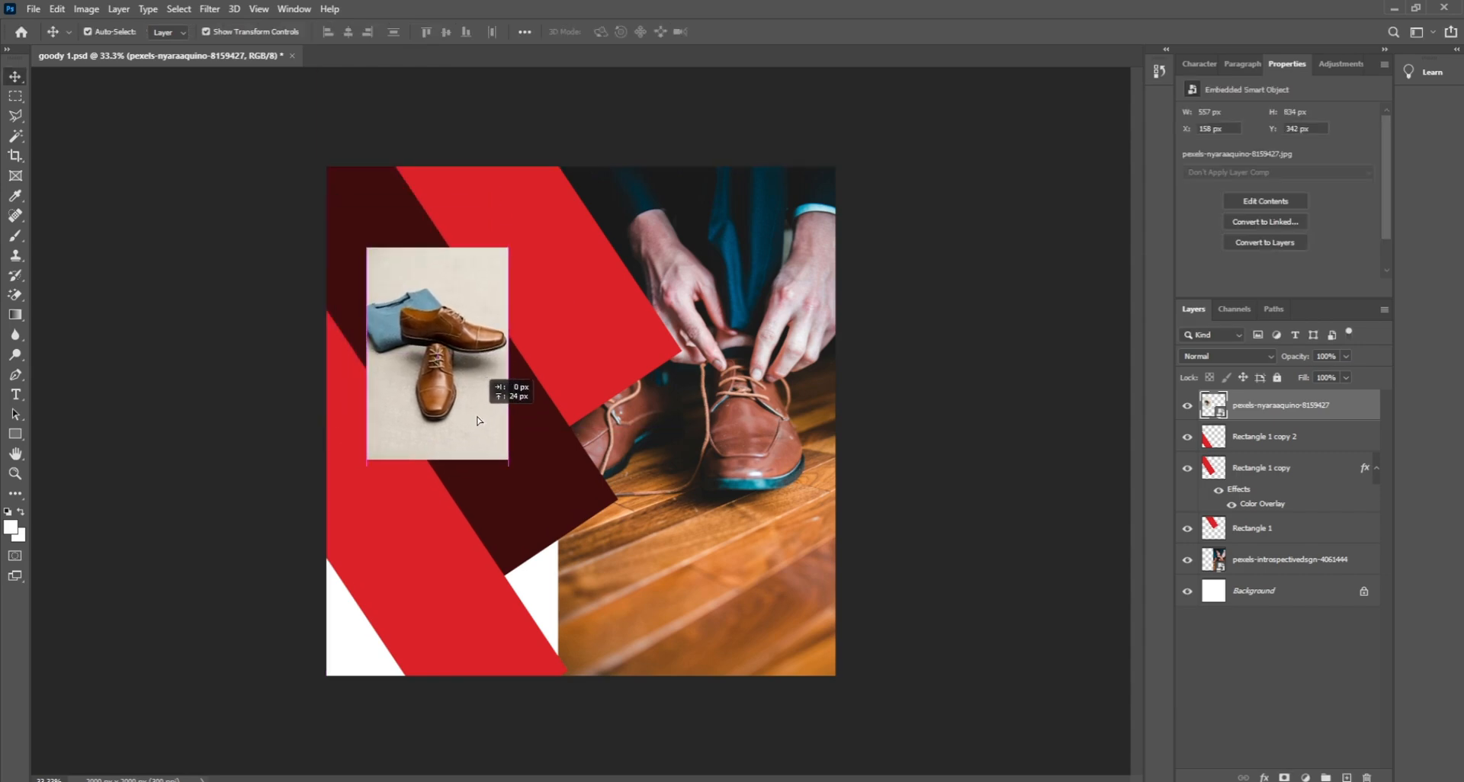
click(560, 534)
click(1264, 777)
Step: Change the band's Color Overlay to beige e4dcd1 sampled from the photo, then delete the photo
click(1291, 715)
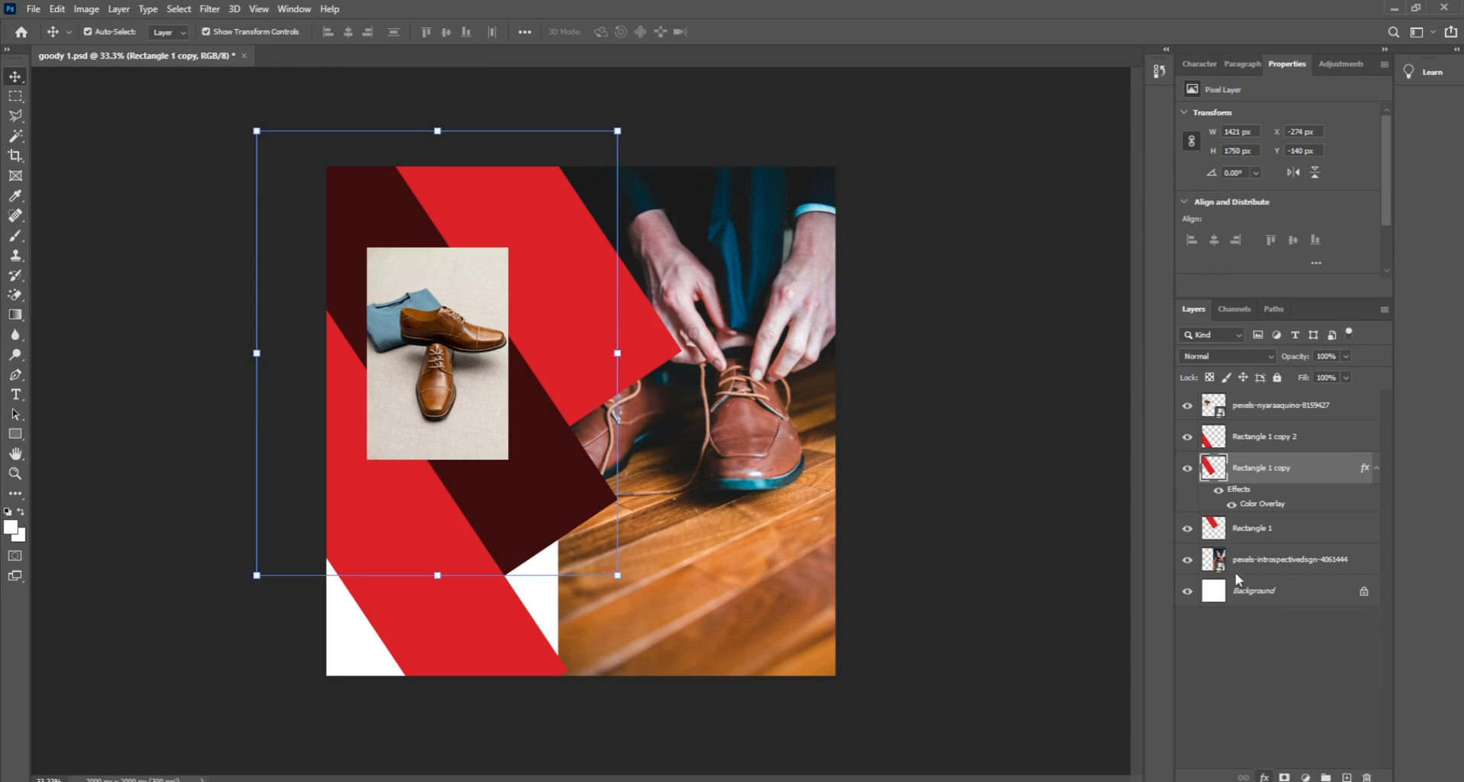
click(1229, 74)
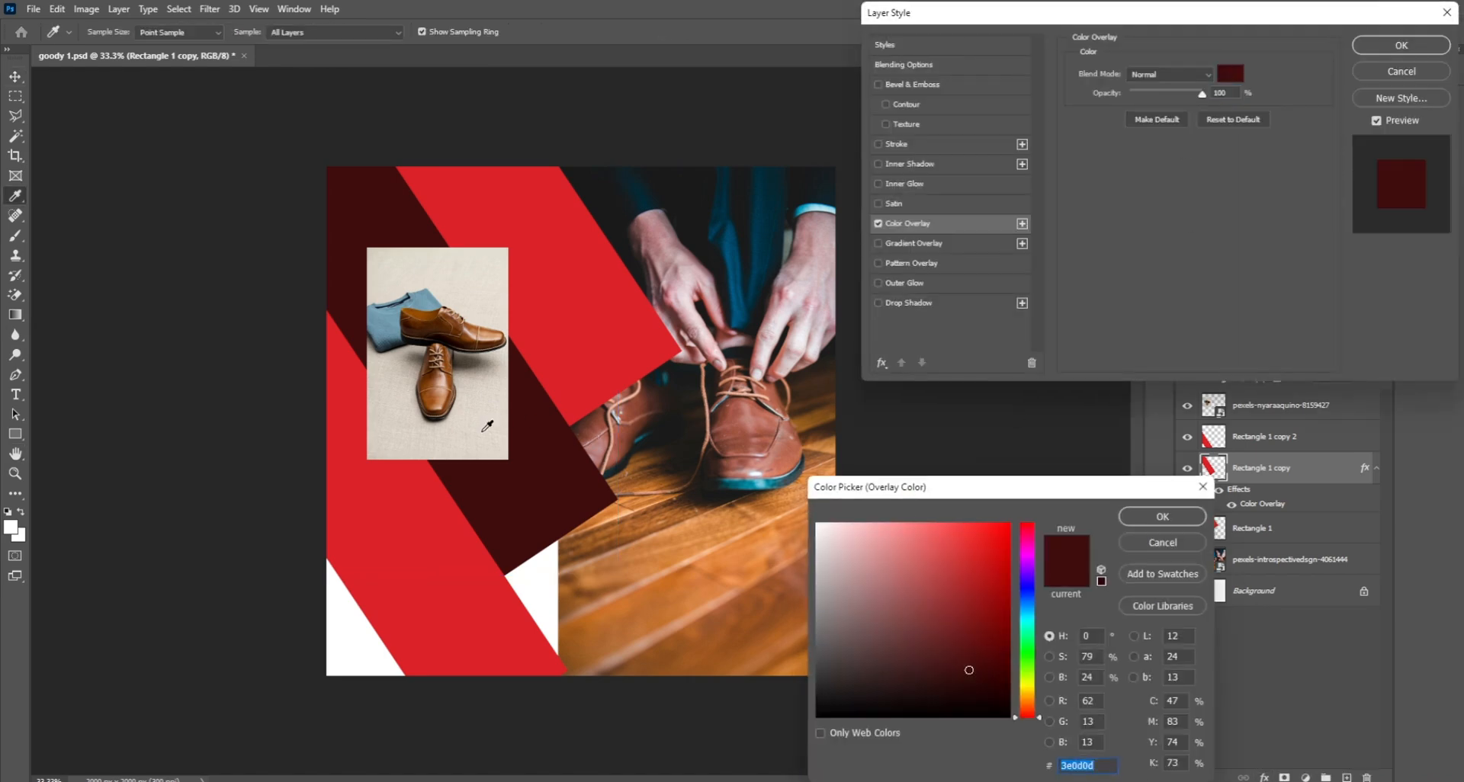
click(488, 428)
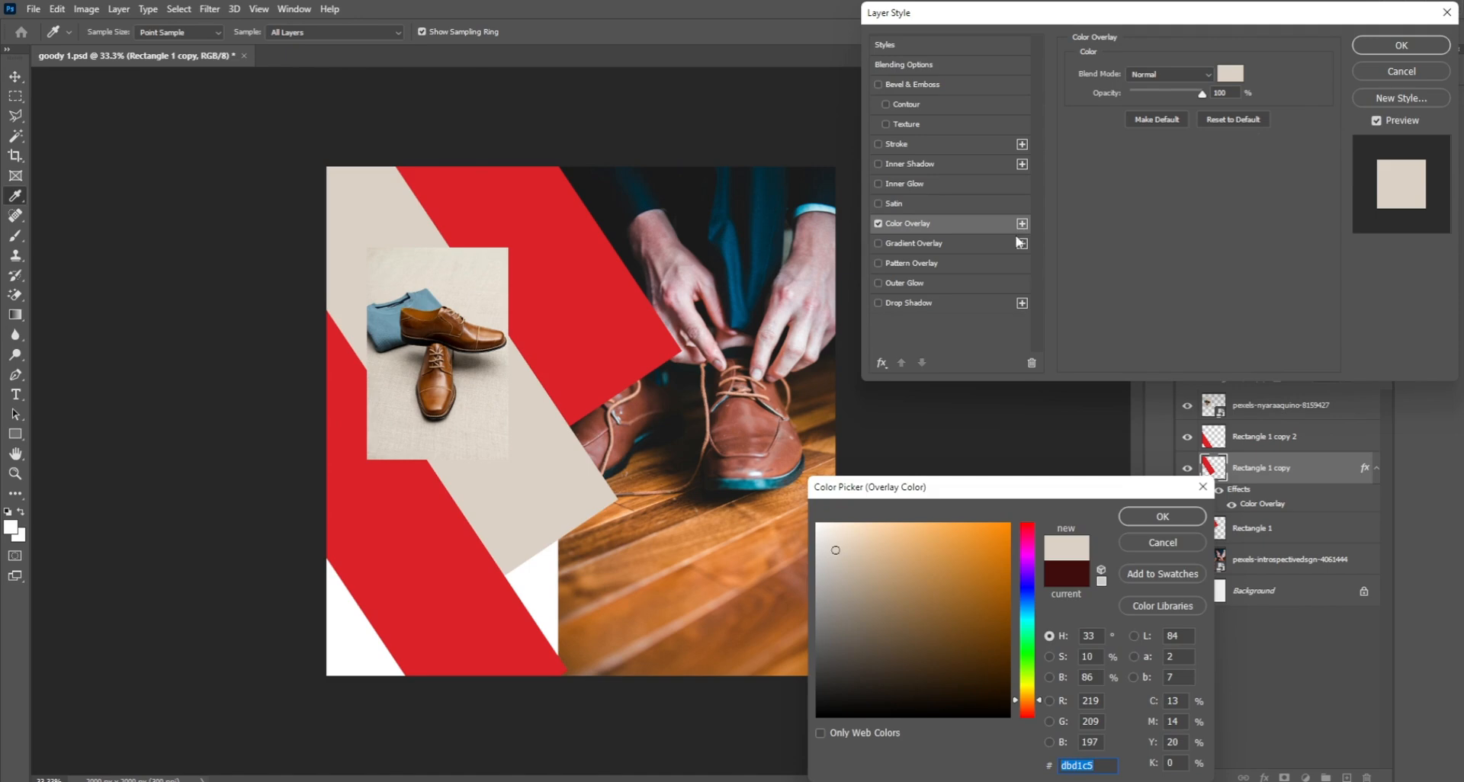
click(507, 312)
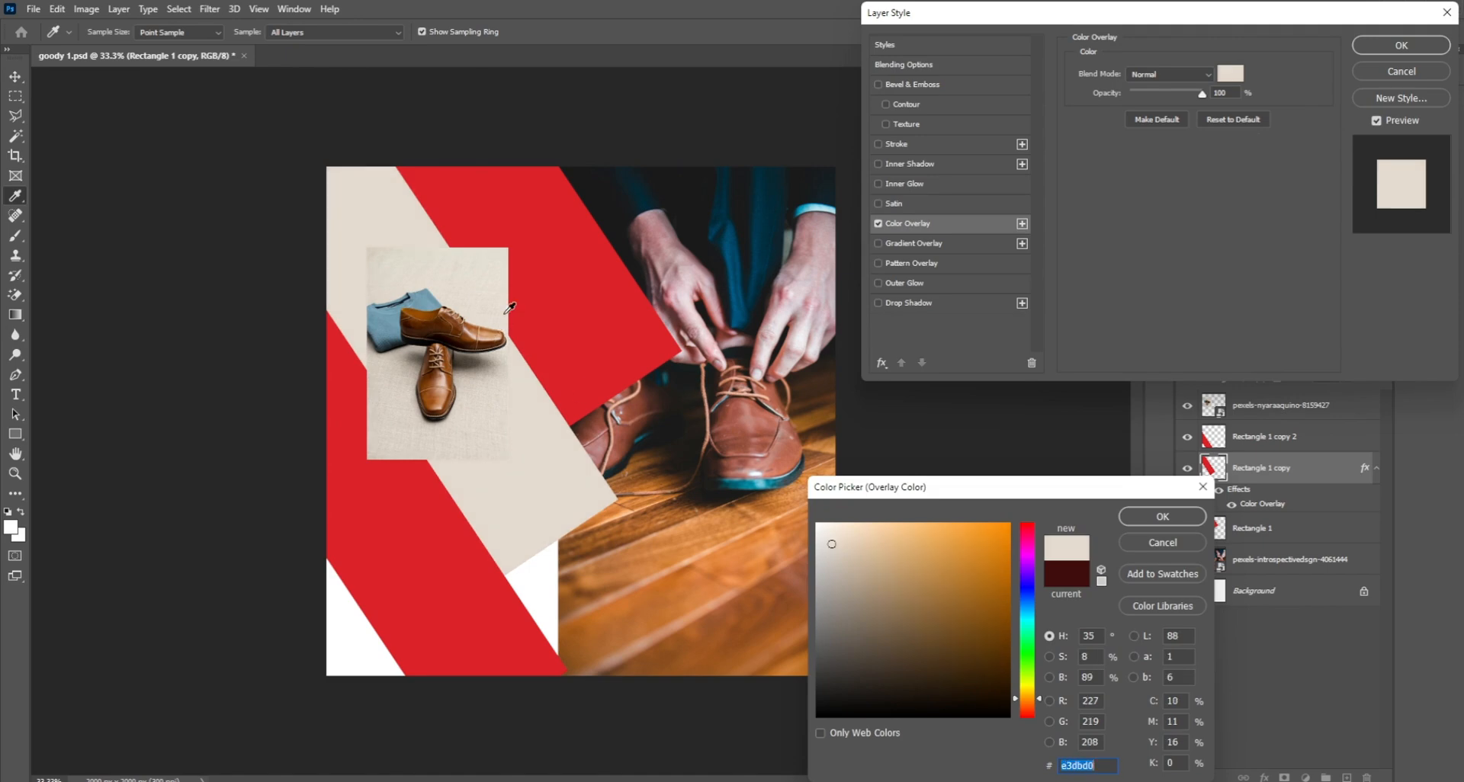
click(503, 433)
click(500, 446)
click(492, 451)
click(488, 452)
click(507, 446)
click(1162, 516)
click(1401, 45)
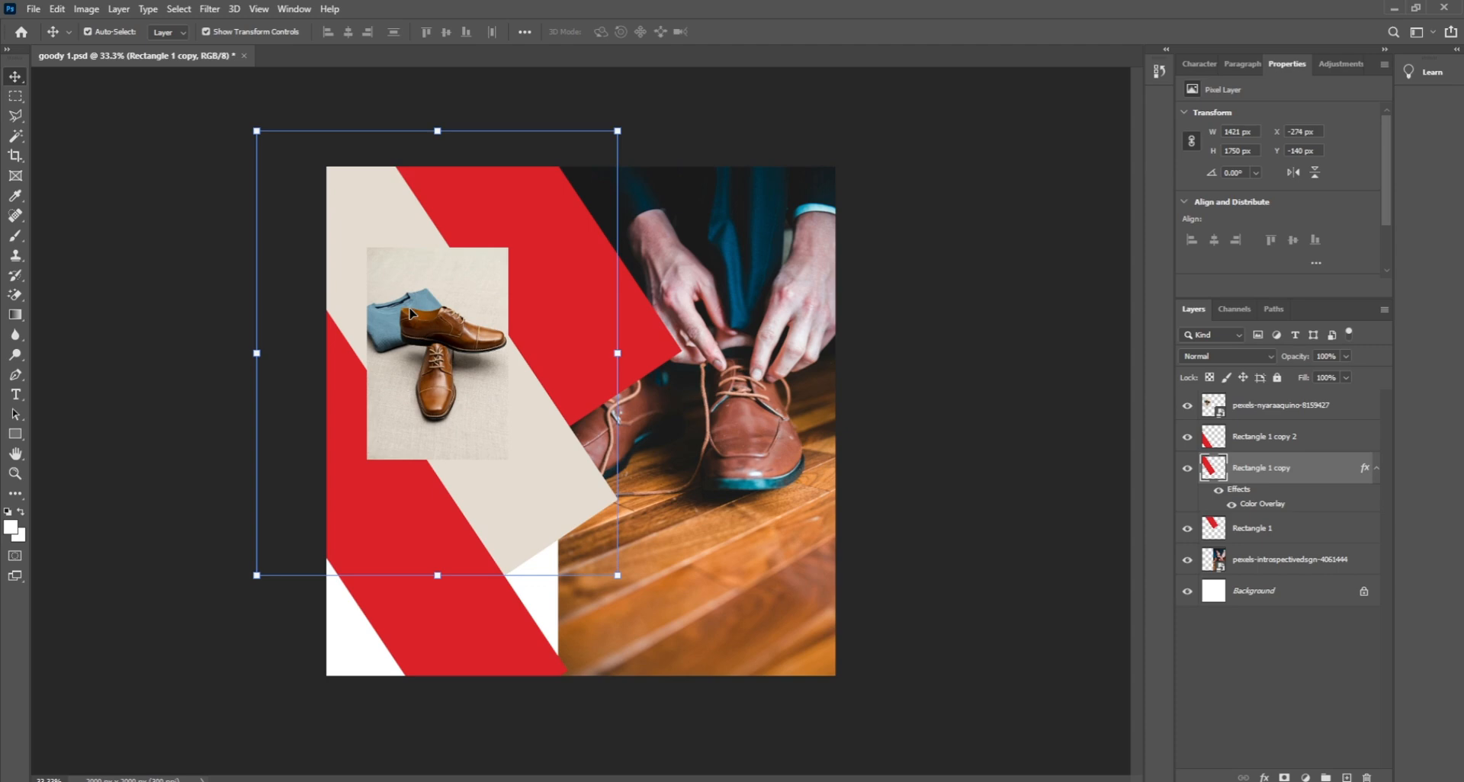
click(467, 334)
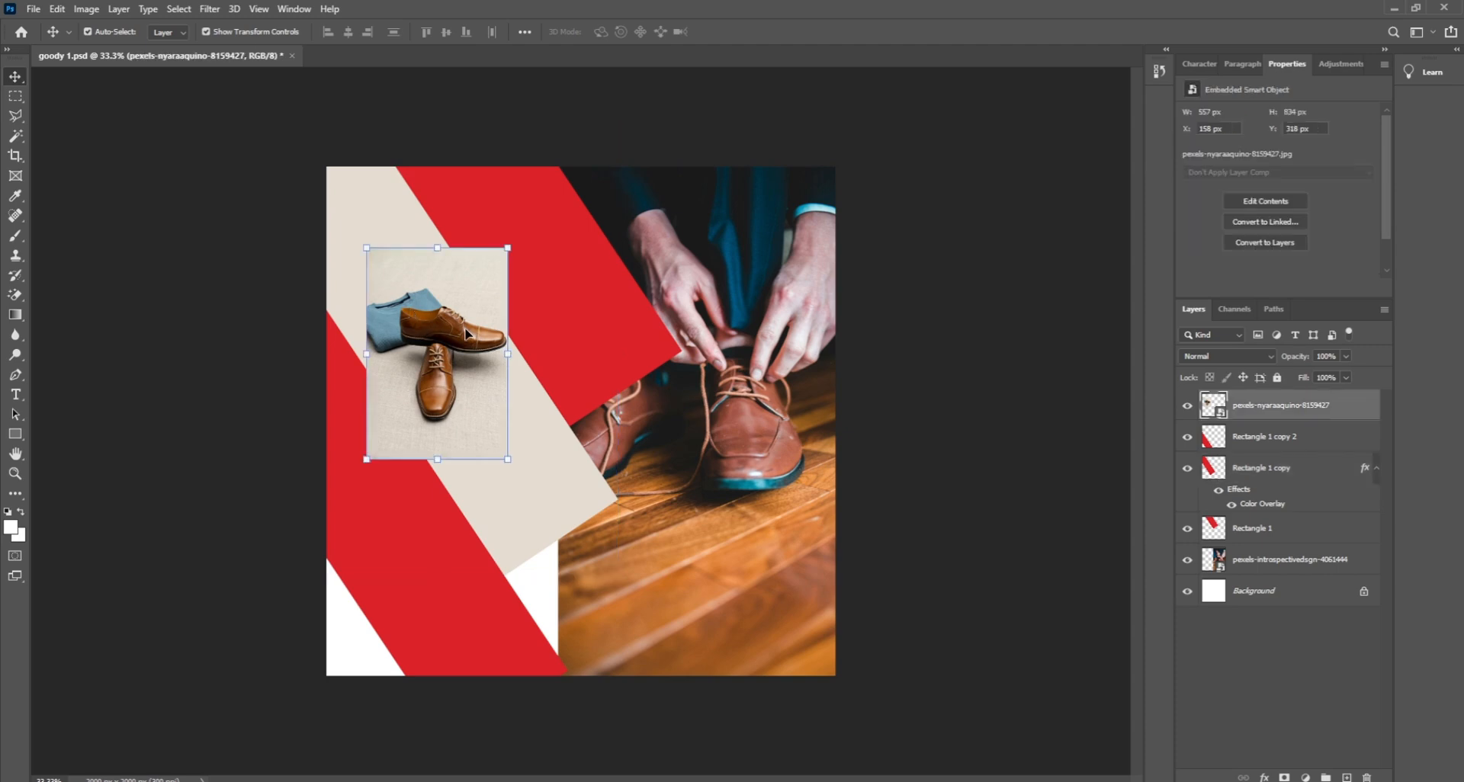
key(Delete)
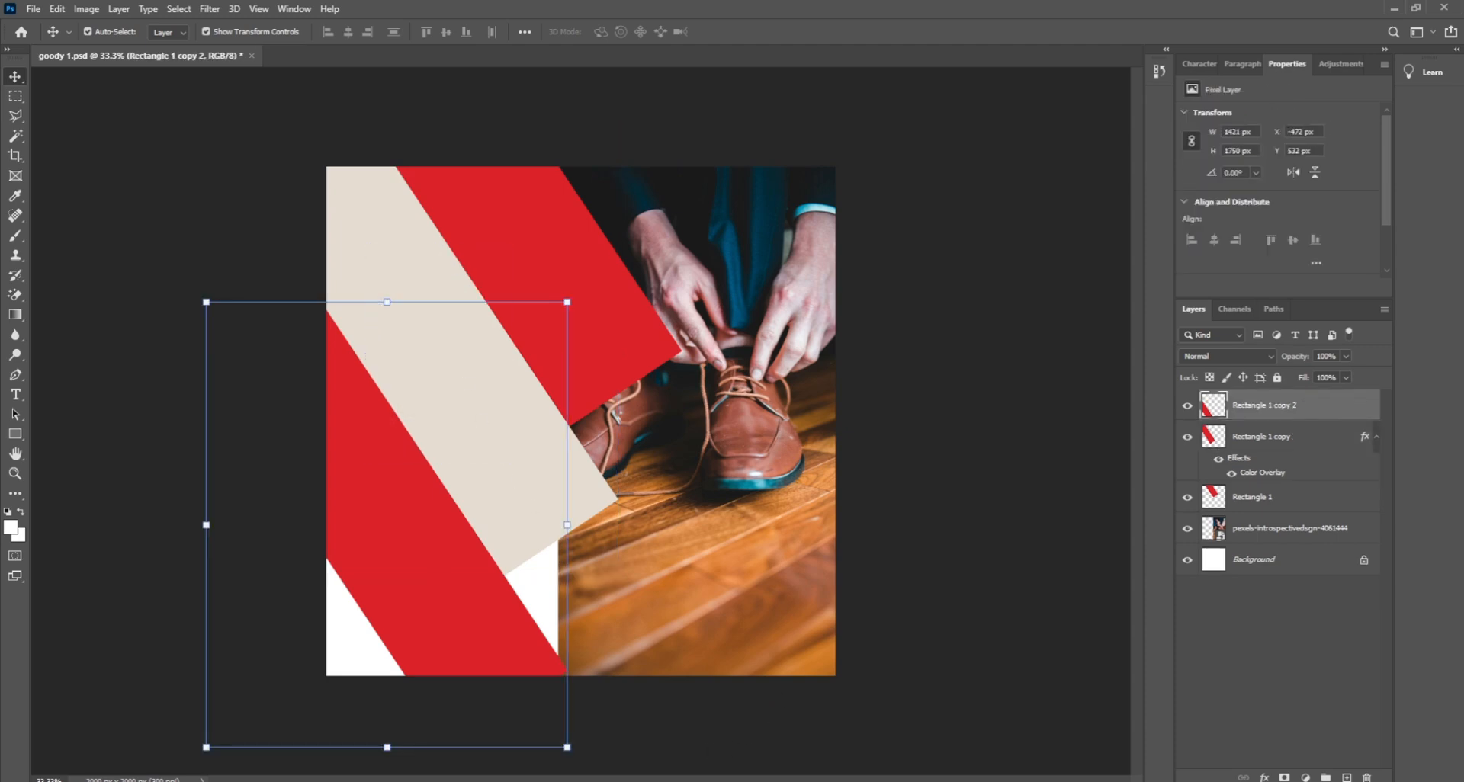
Step: Drag the pngwing.com (15) shoe image from the goody store folder onto the canvas
click(583, 778)
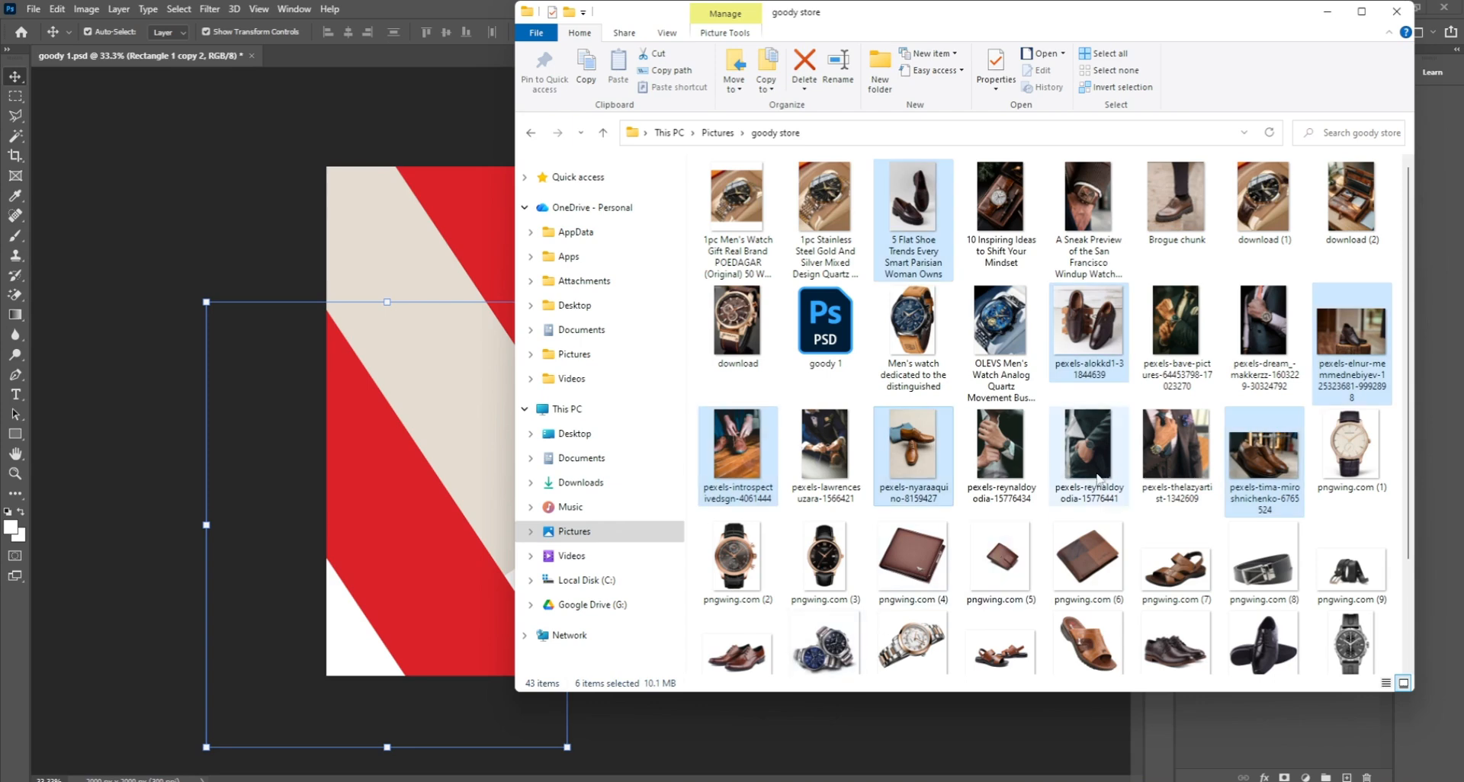
click(1009, 662)
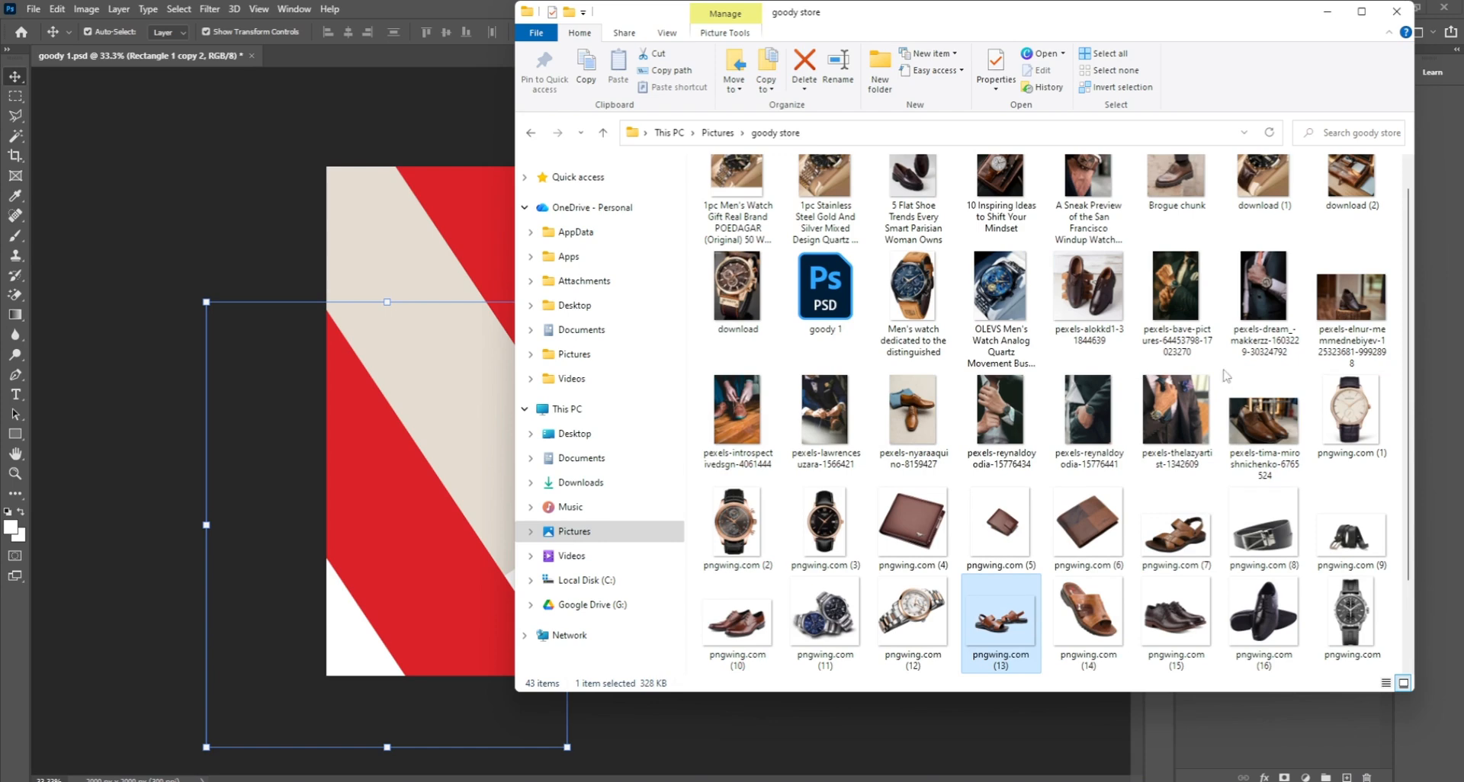
scroll(1183, 447, down, 2)
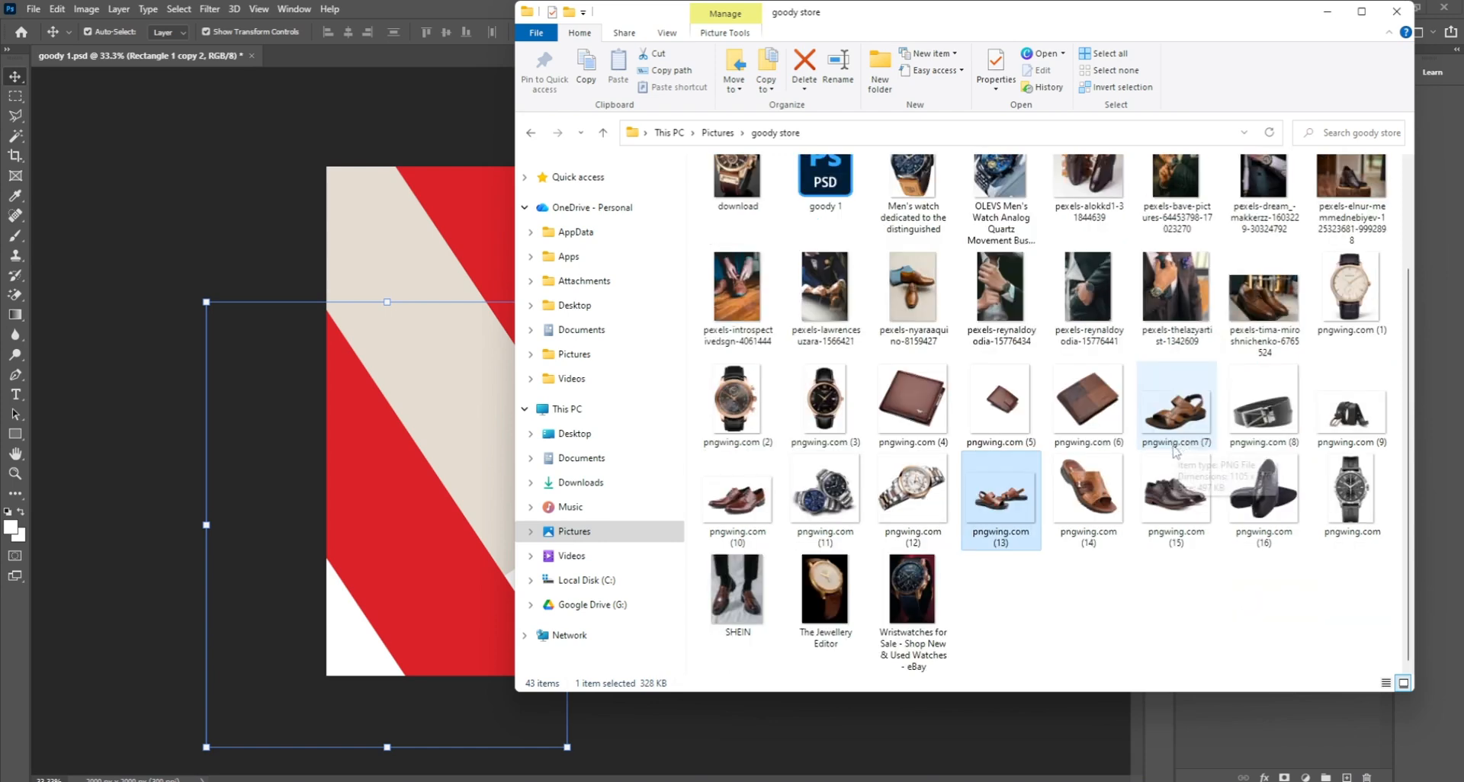
click(1165, 492)
drag(1186, 503, 402, 277)
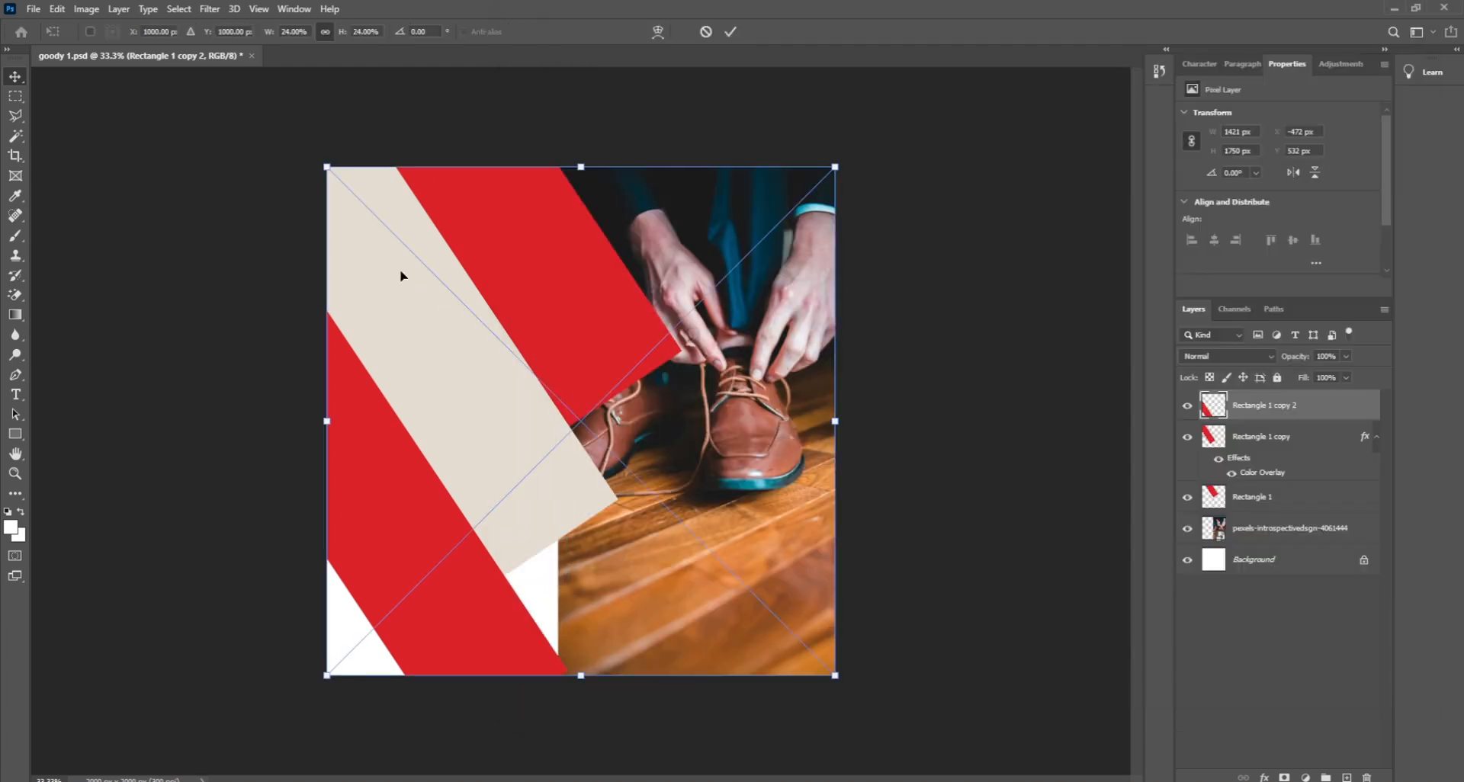
Step: Shrink the pngwing.com (15) shoes to about 6.8% and set them in the beige band's upper left
drag(837, 167, 509, 493)
drag(416, 580, 462, 338)
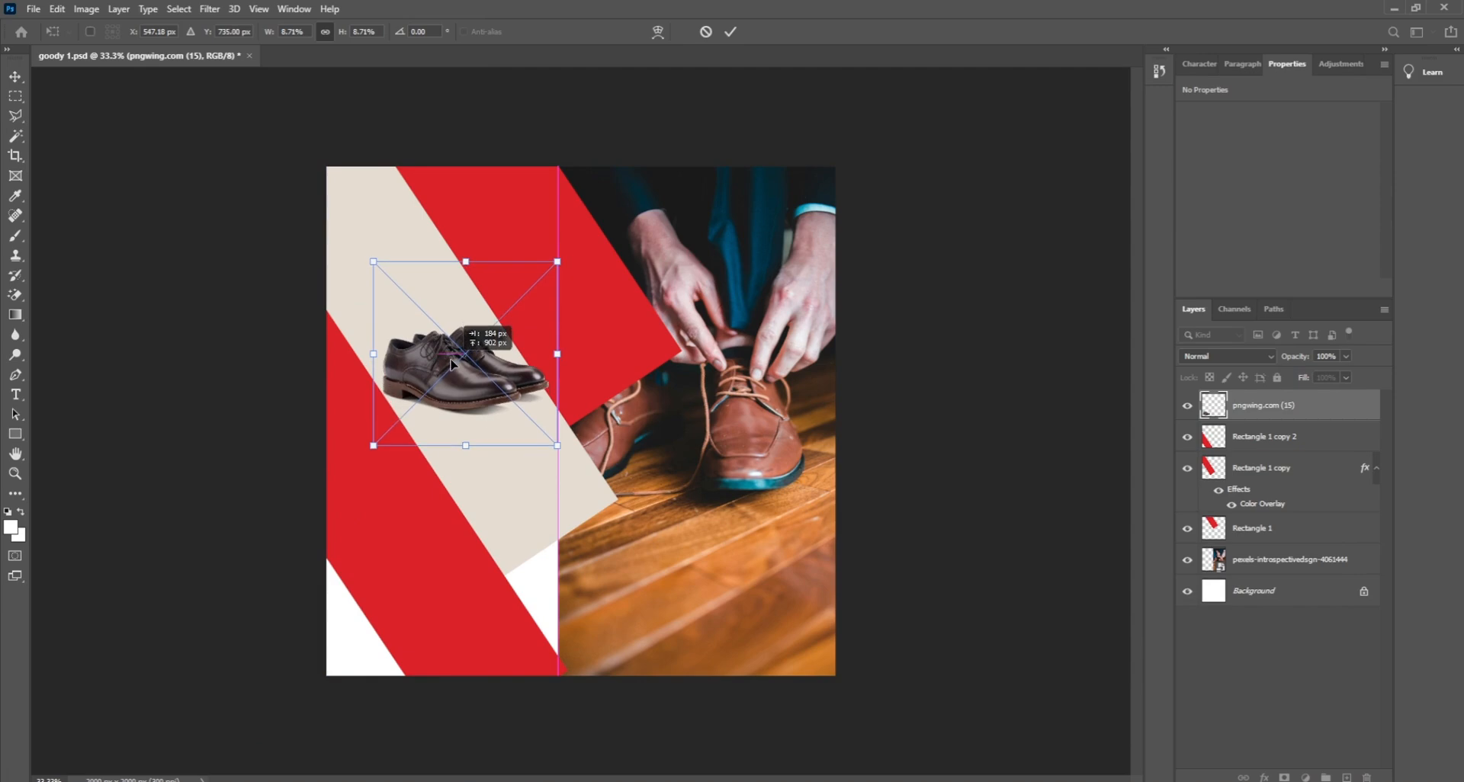
drag(566, 251, 513, 292)
drag(442, 385, 445, 359)
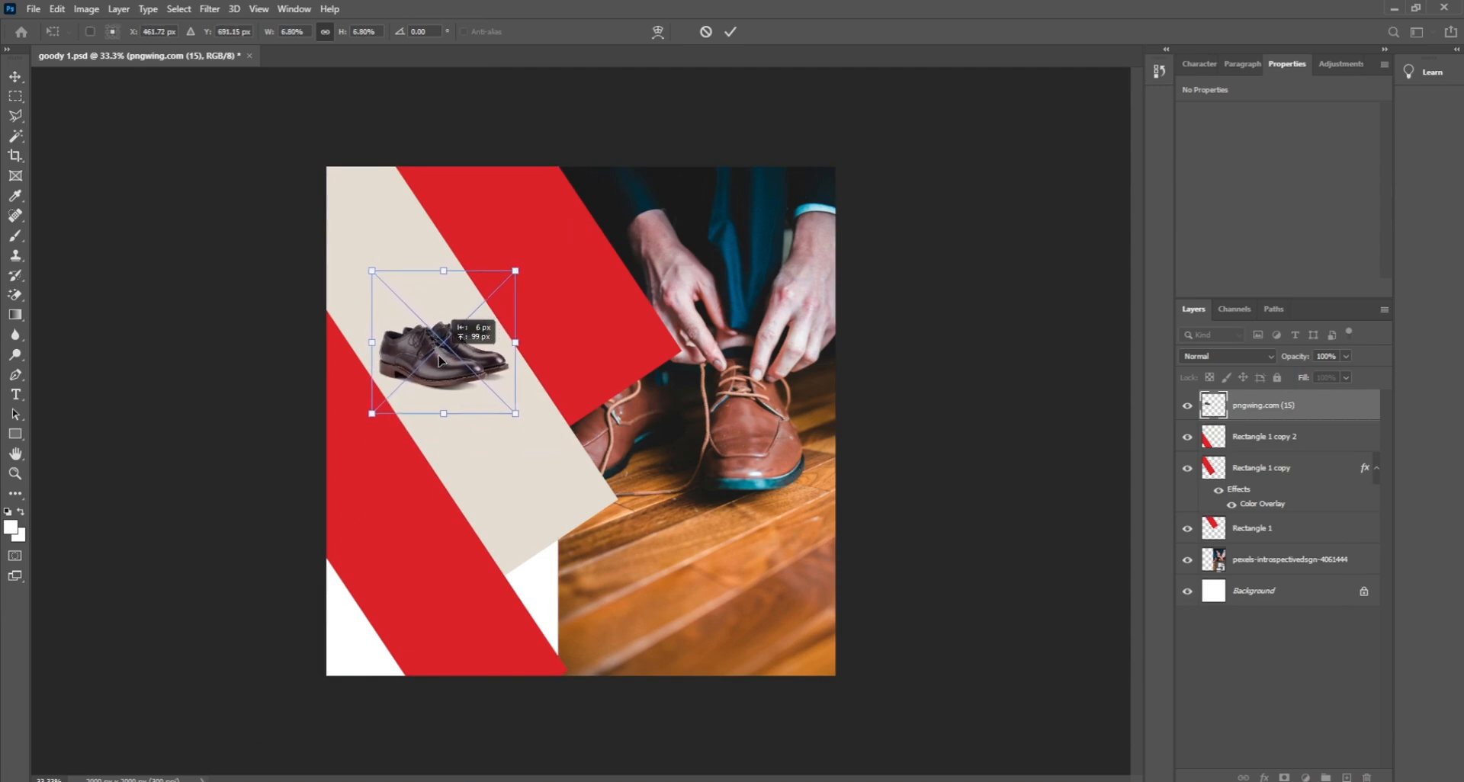
key(Return)
click(933, 392)
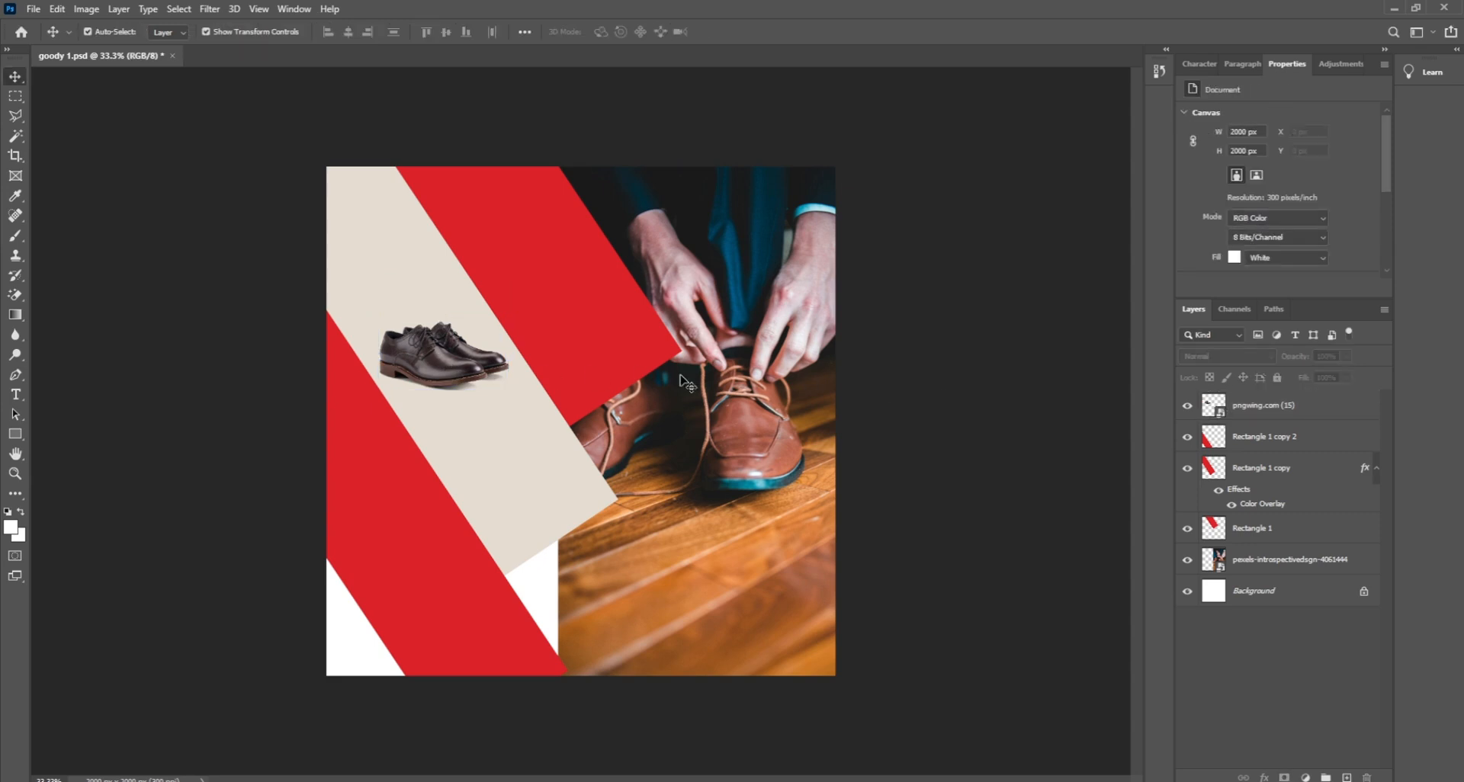
click(506, 245)
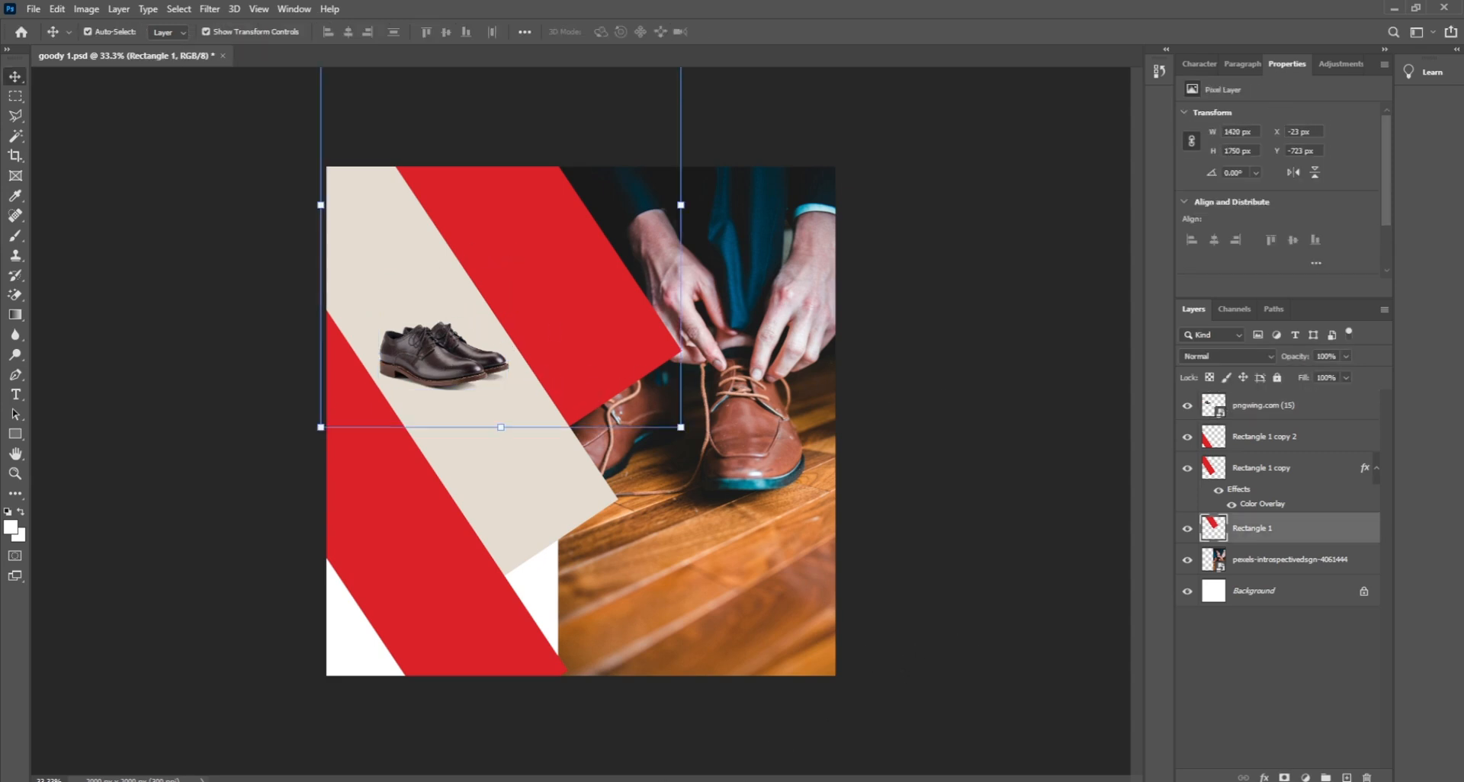
Step: Drag the '5 Flat Shoe Trends Every Smart Parisian Woman Owns' image from the goody store folder onto the canvas
mouse_move(581, 779)
click(581, 739)
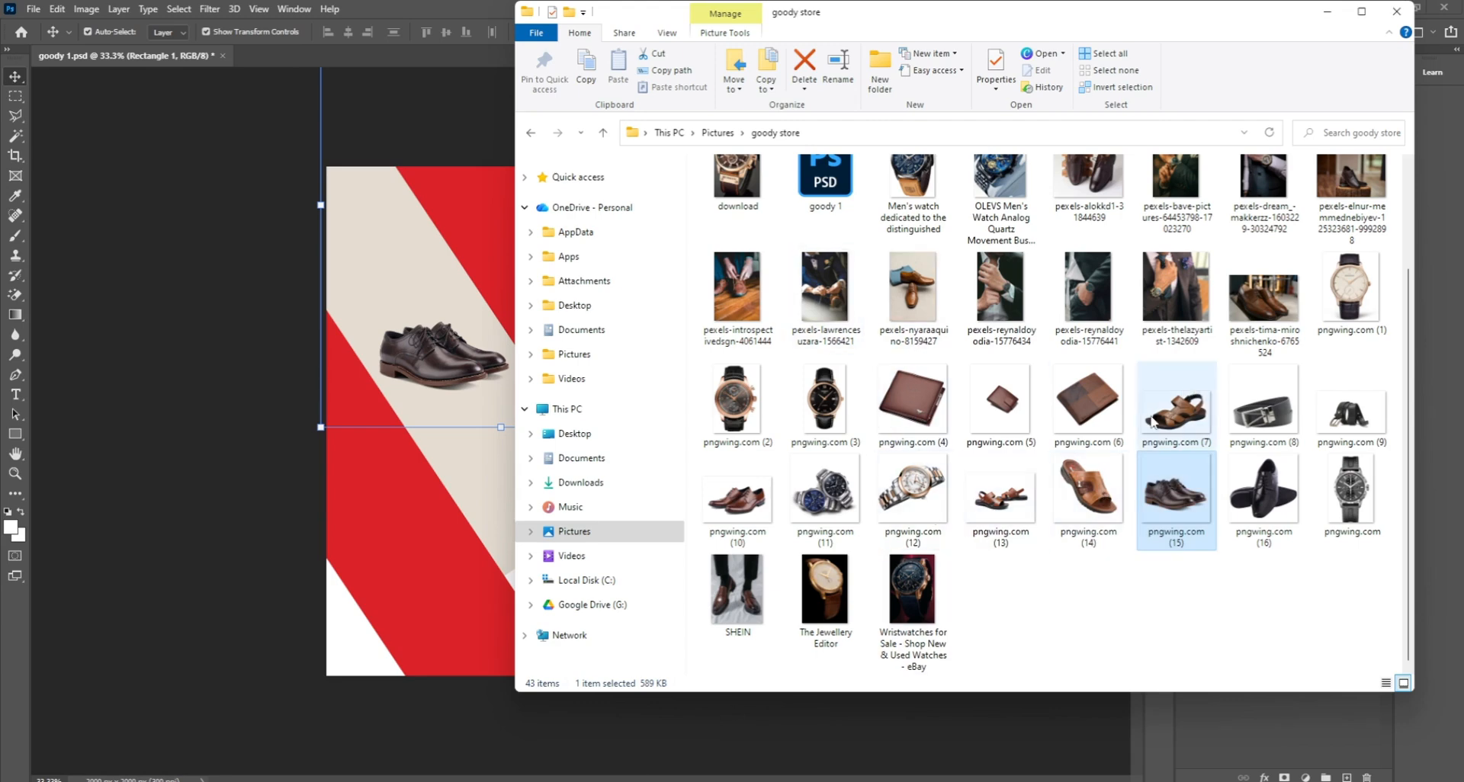
scroll(1113, 479, up, 2)
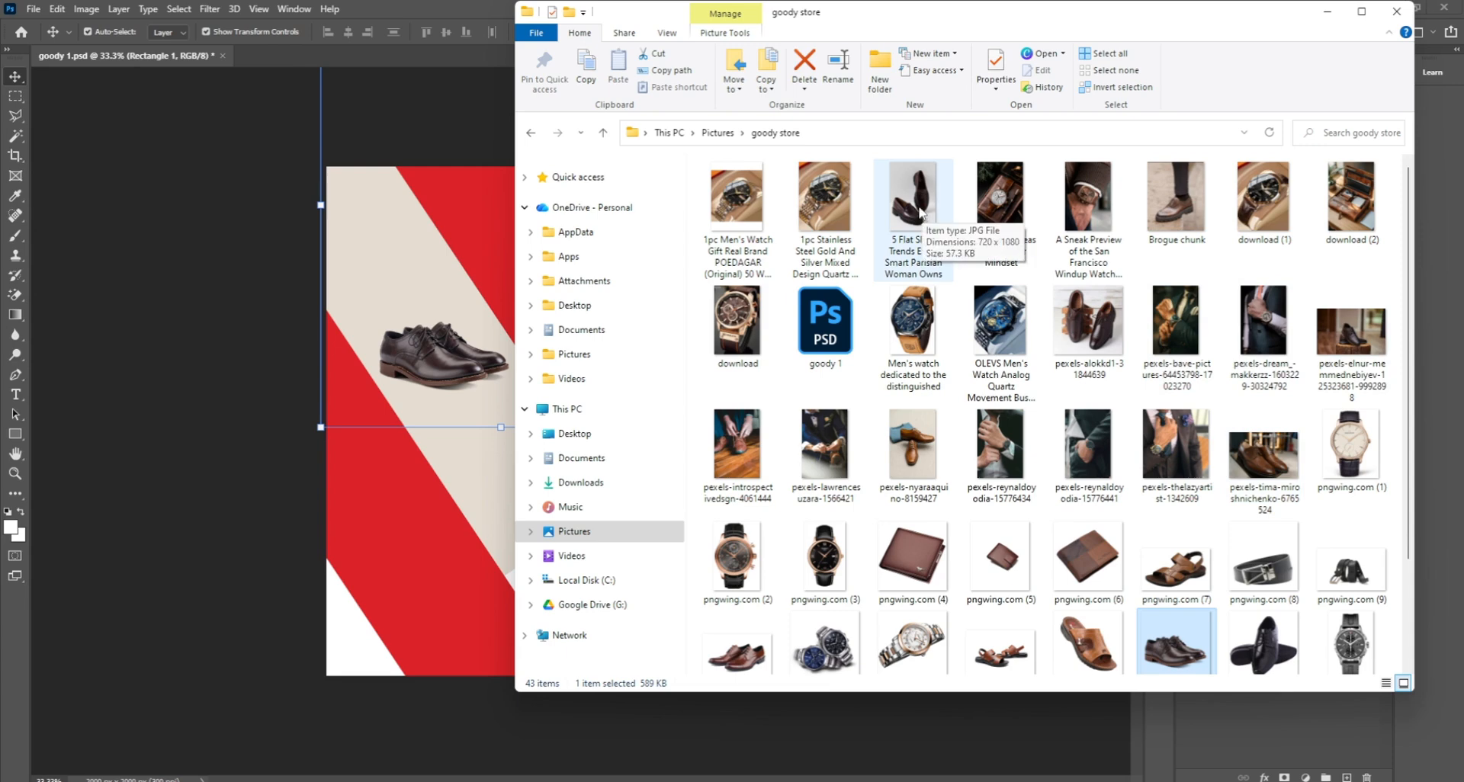
drag(918, 213, 469, 533)
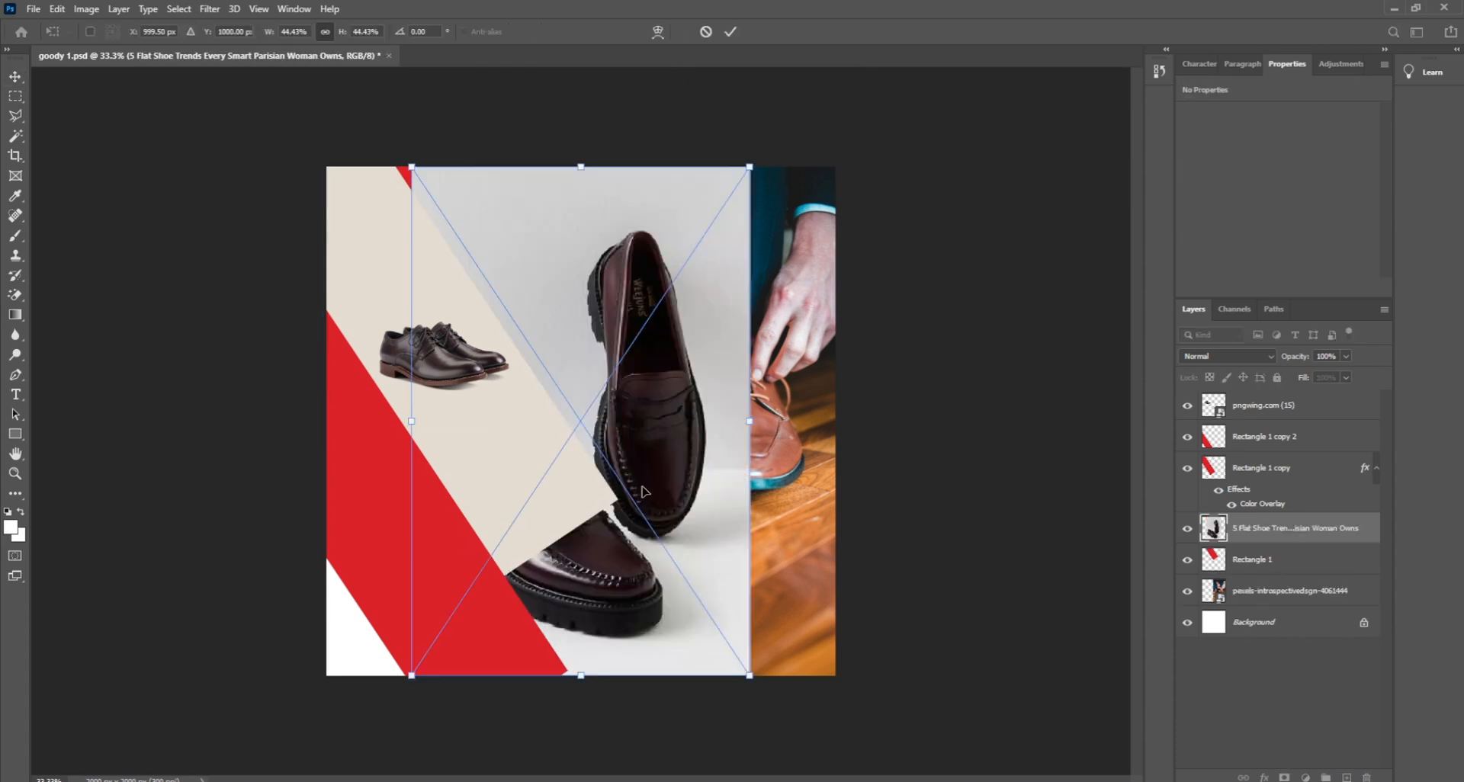
Step: Shrink the burgundy loafer image to about 15% and align it to the canvas top edge
key(Return)
drag(713, 363, 798, 328)
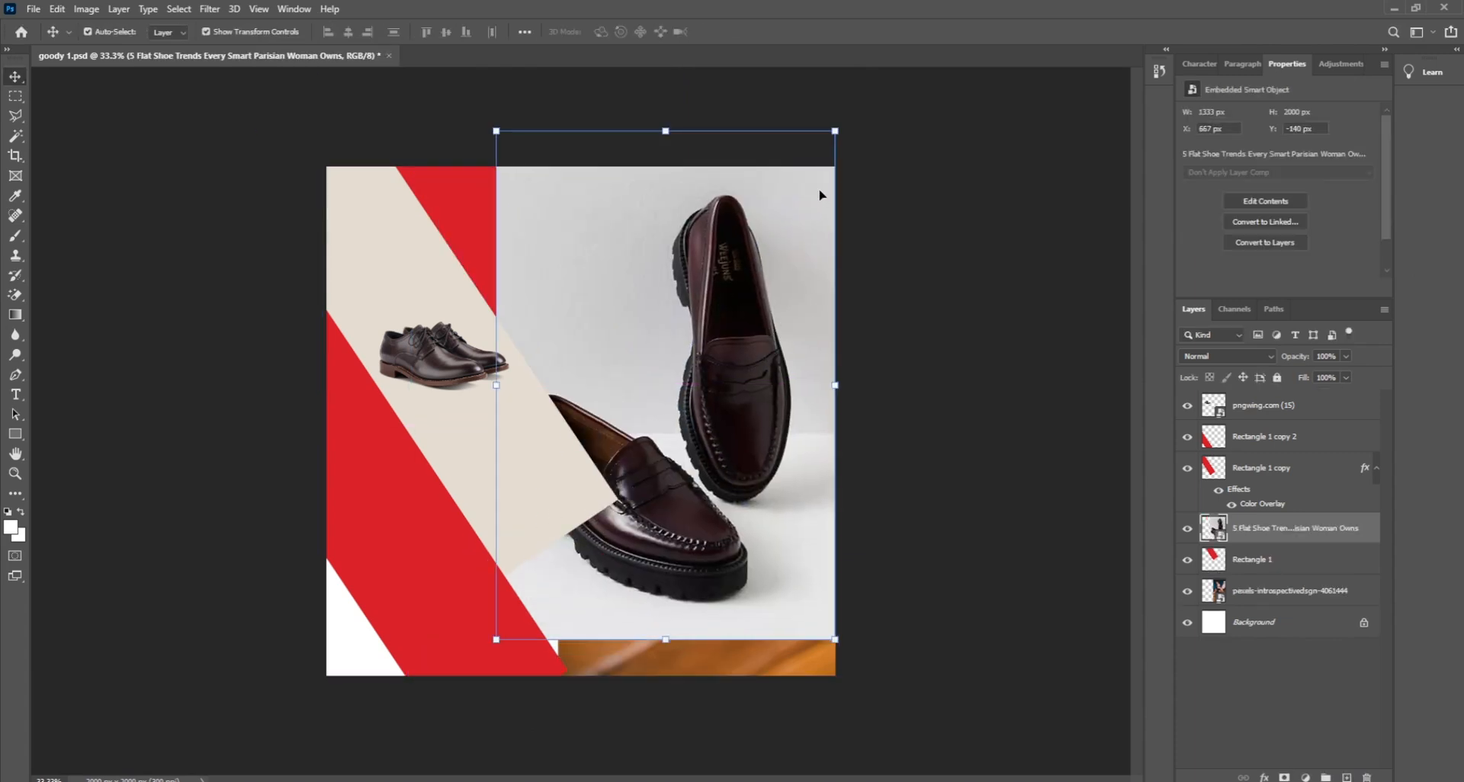
drag(834, 131, 702, 278)
drag(664, 320, 583, 152)
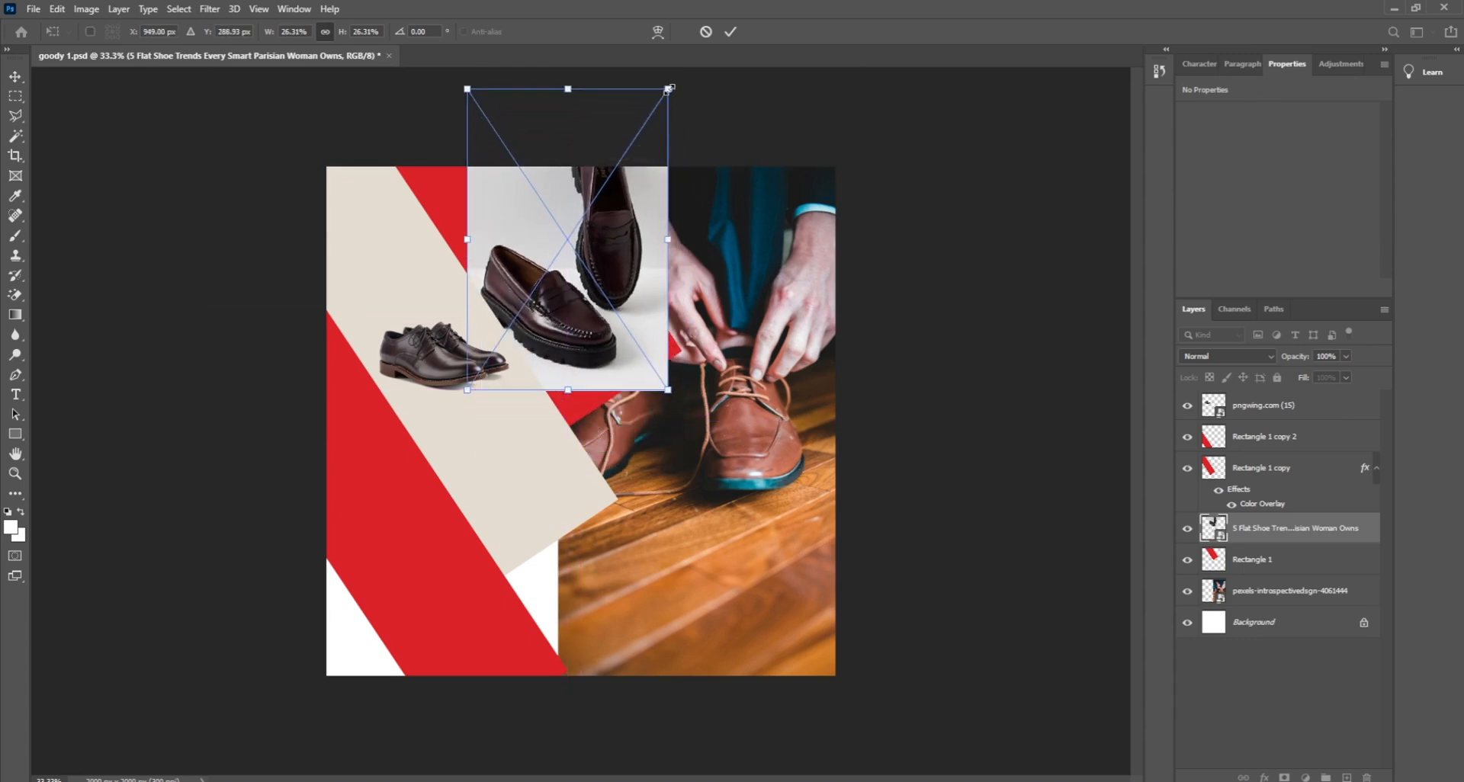
drag(668, 88, 599, 192)
drag(560, 286, 561, 240)
drag(599, 144, 581, 171)
drag(552, 247, 558, 241)
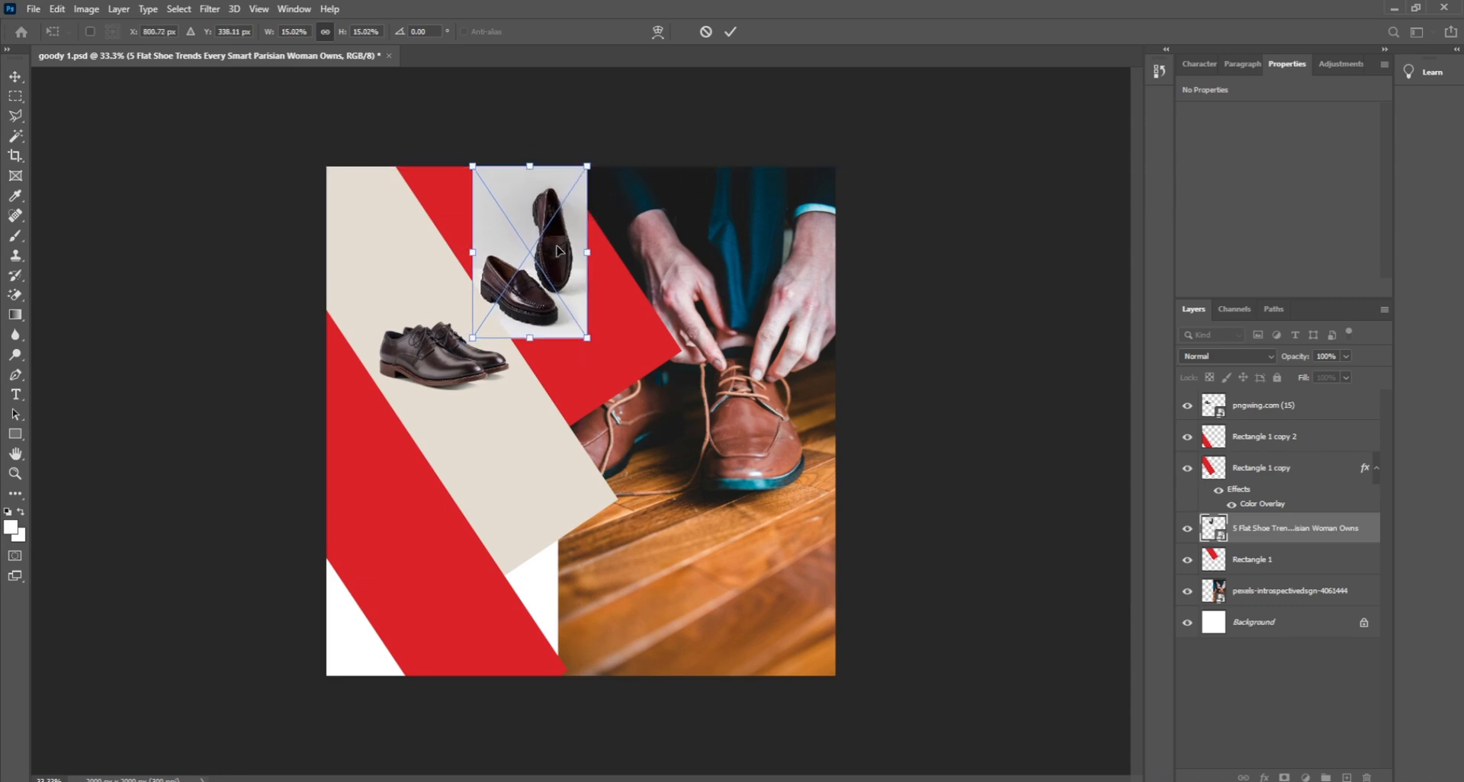
key(Return)
click(660, 358)
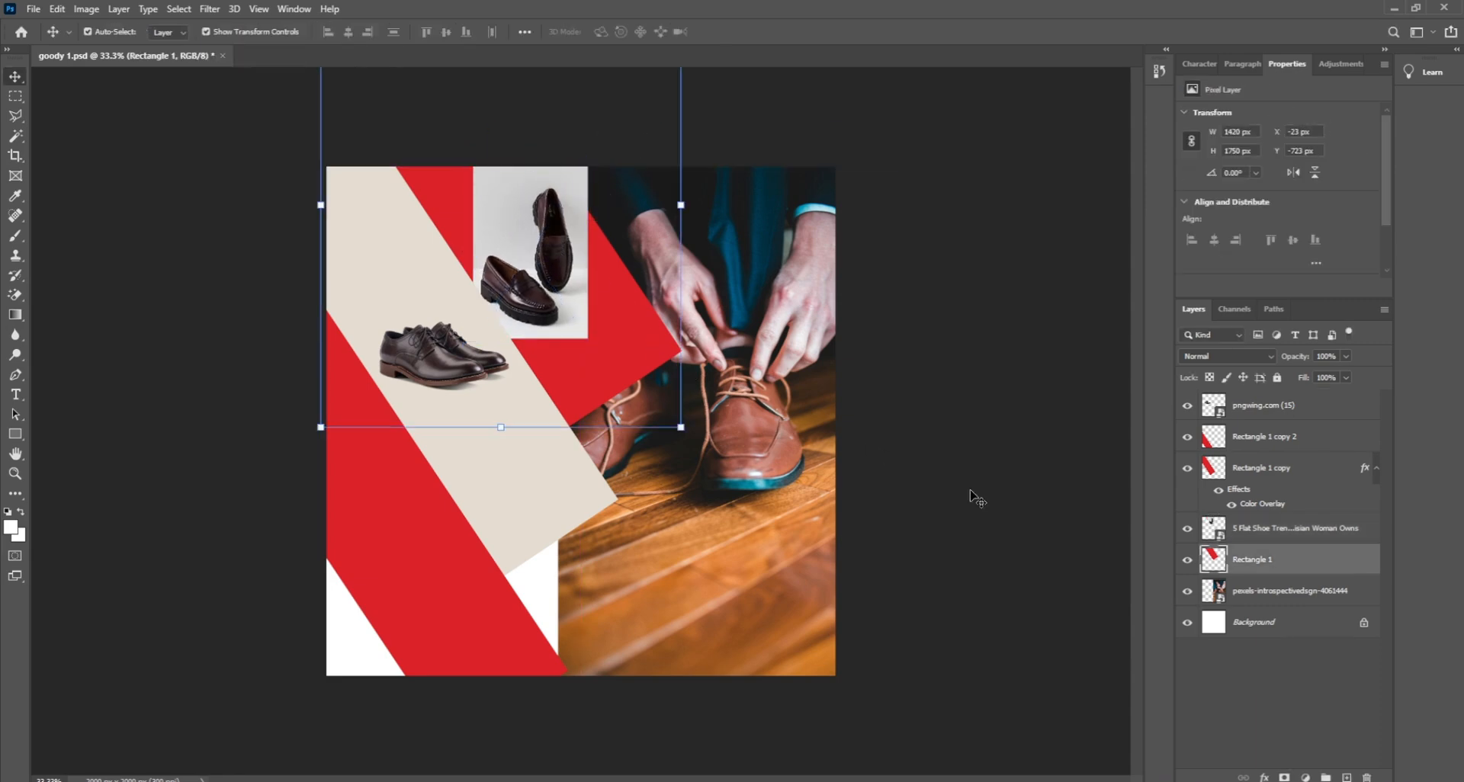
Step: Give Rectangle 1 a light grey #e8e8e8 Color Overlay sampled from the loafer photo's backdrop
click(1264, 777)
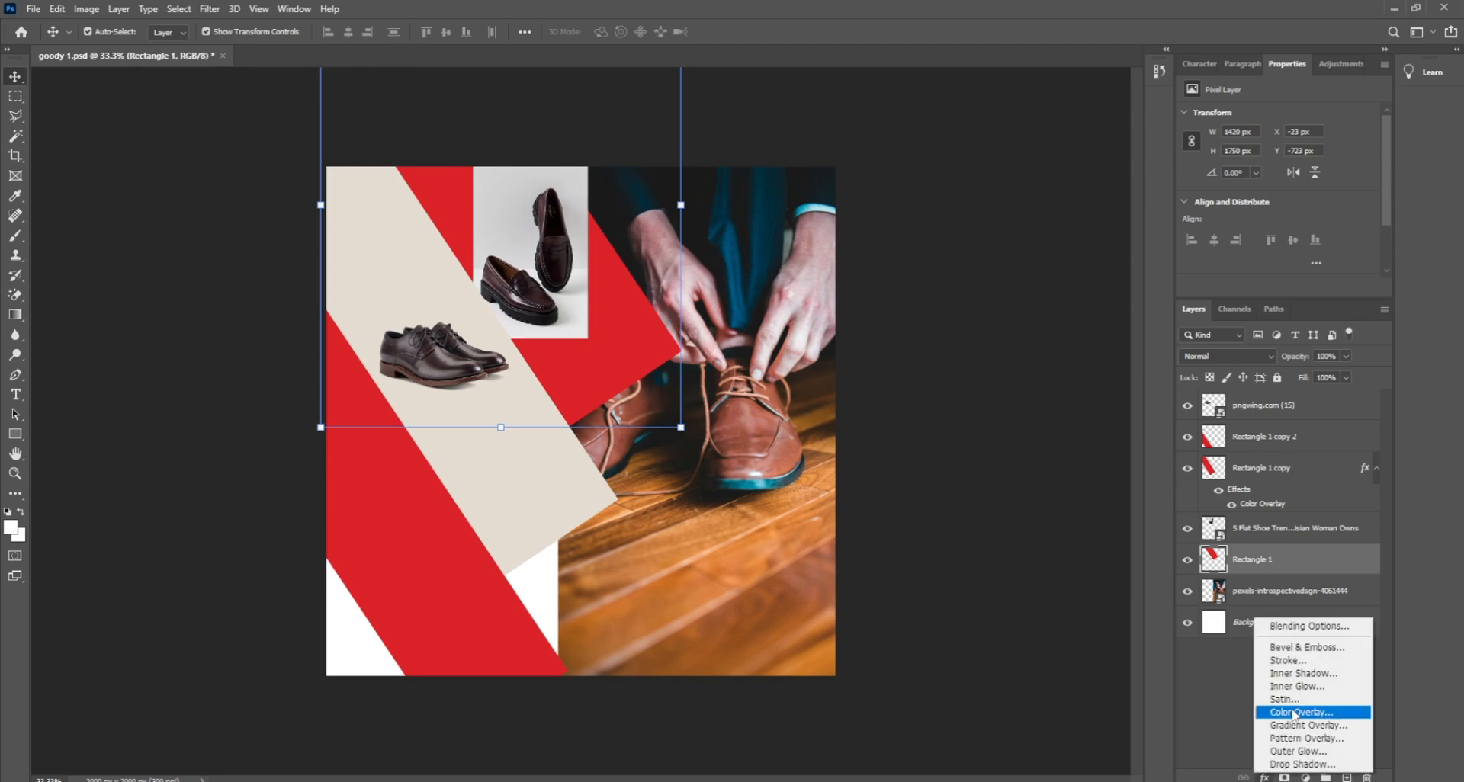
click(1294, 708)
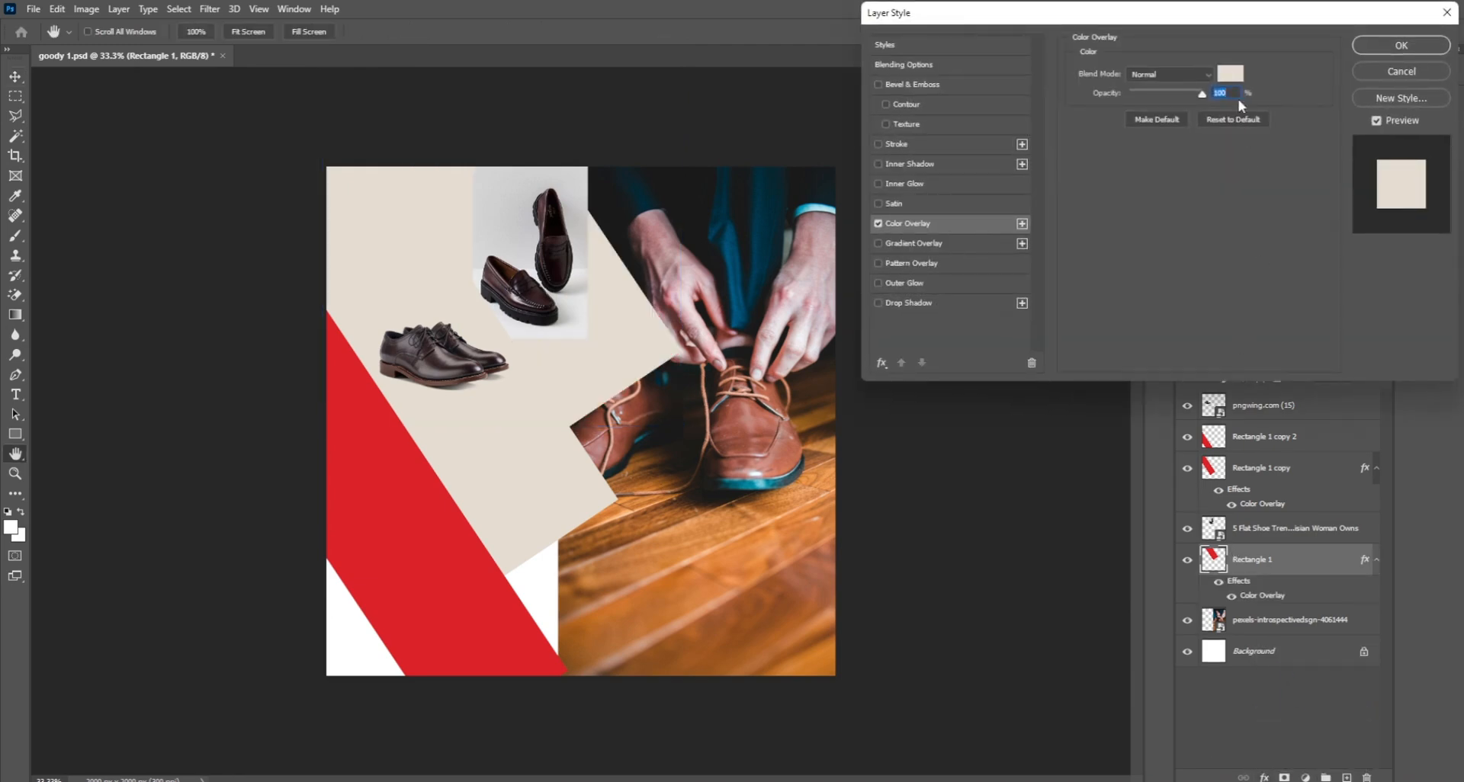
click(1230, 75)
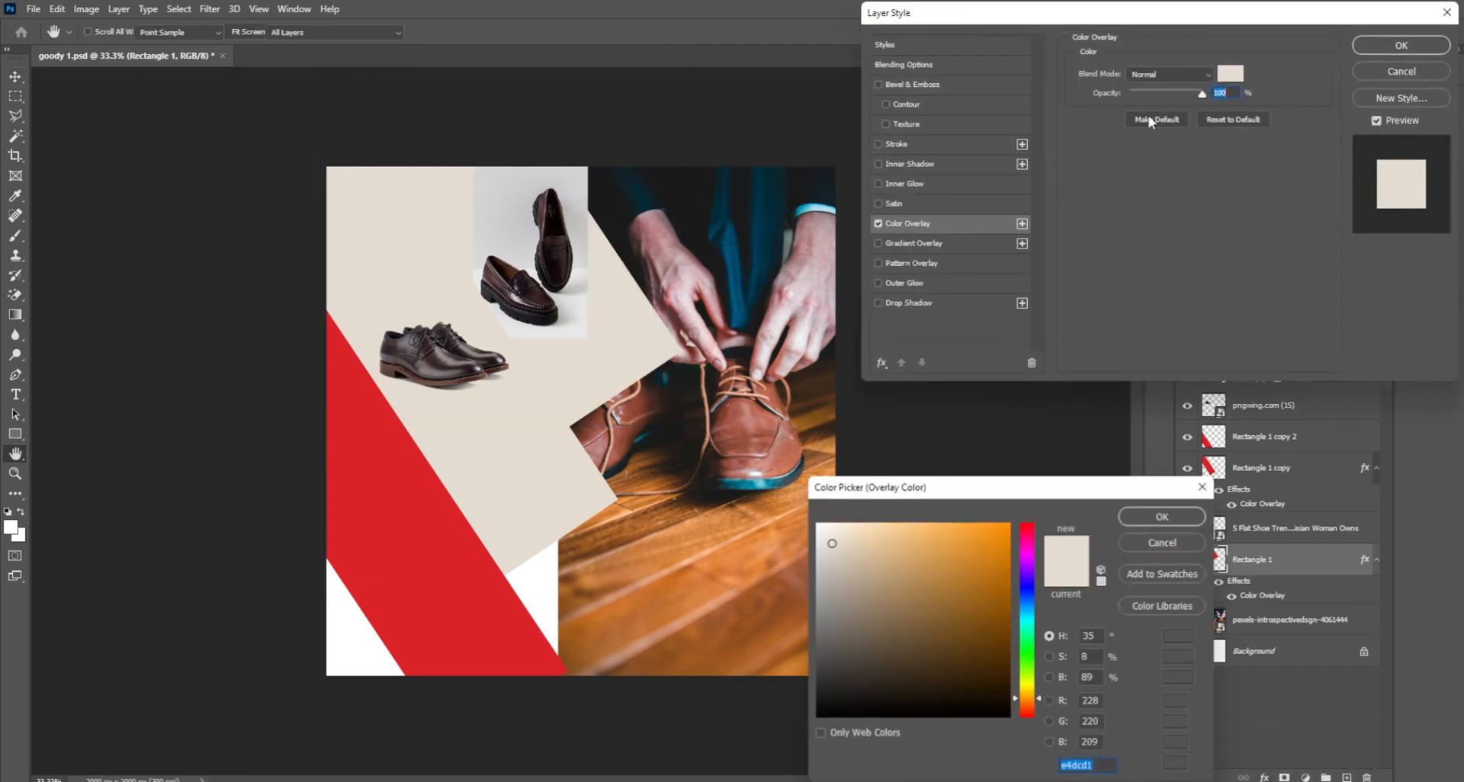
click(582, 331)
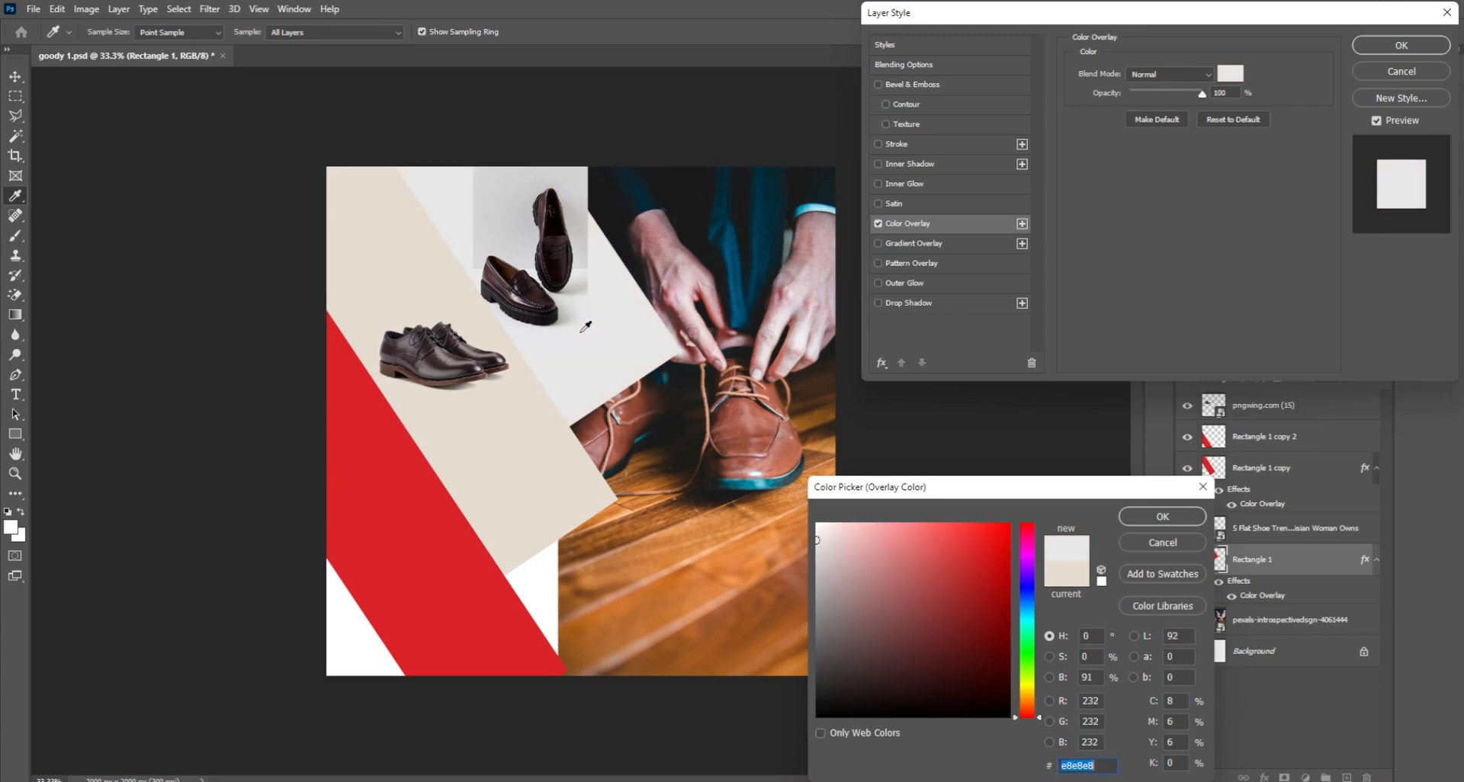
click(1175, 521)
click(1419, 45)
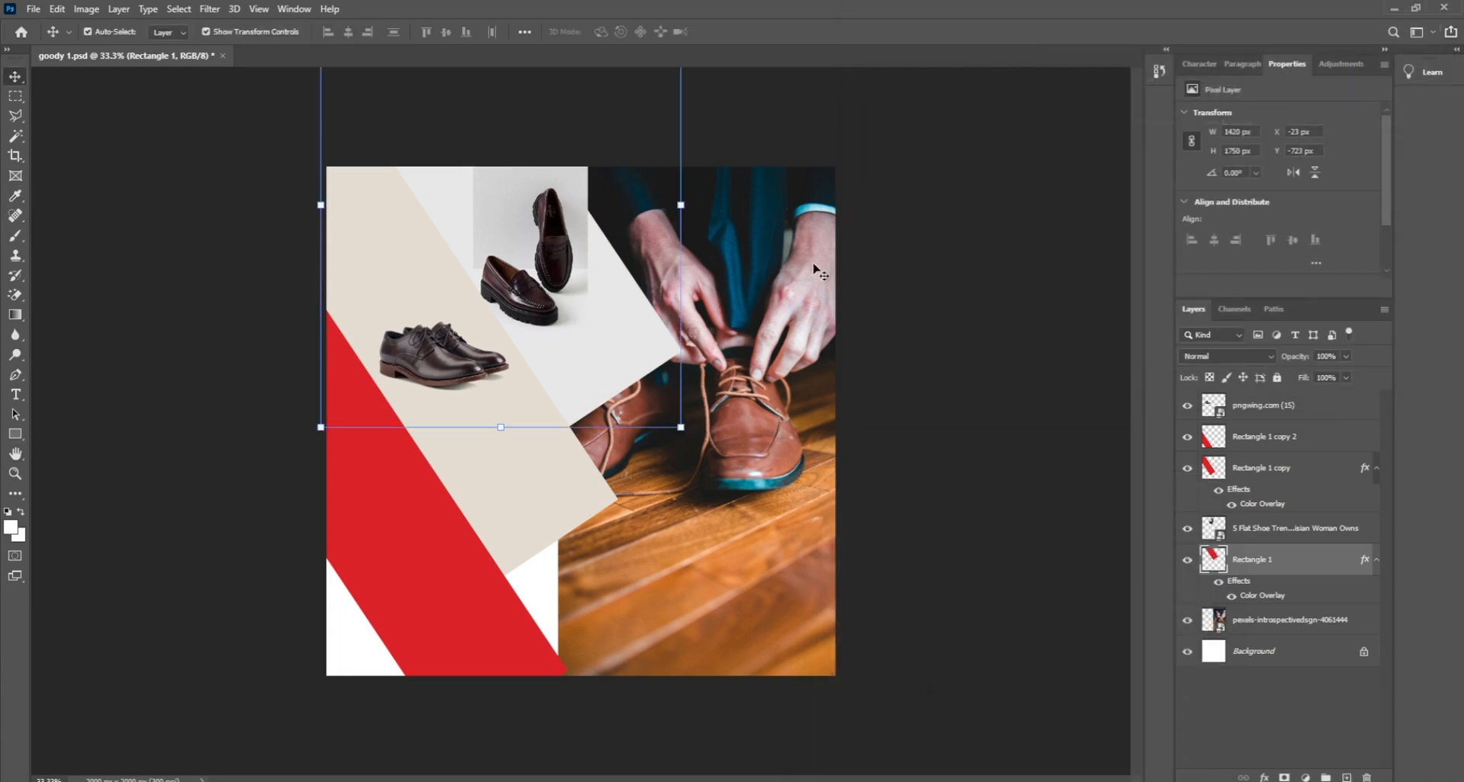
click(16, 99)
click(18, 116)
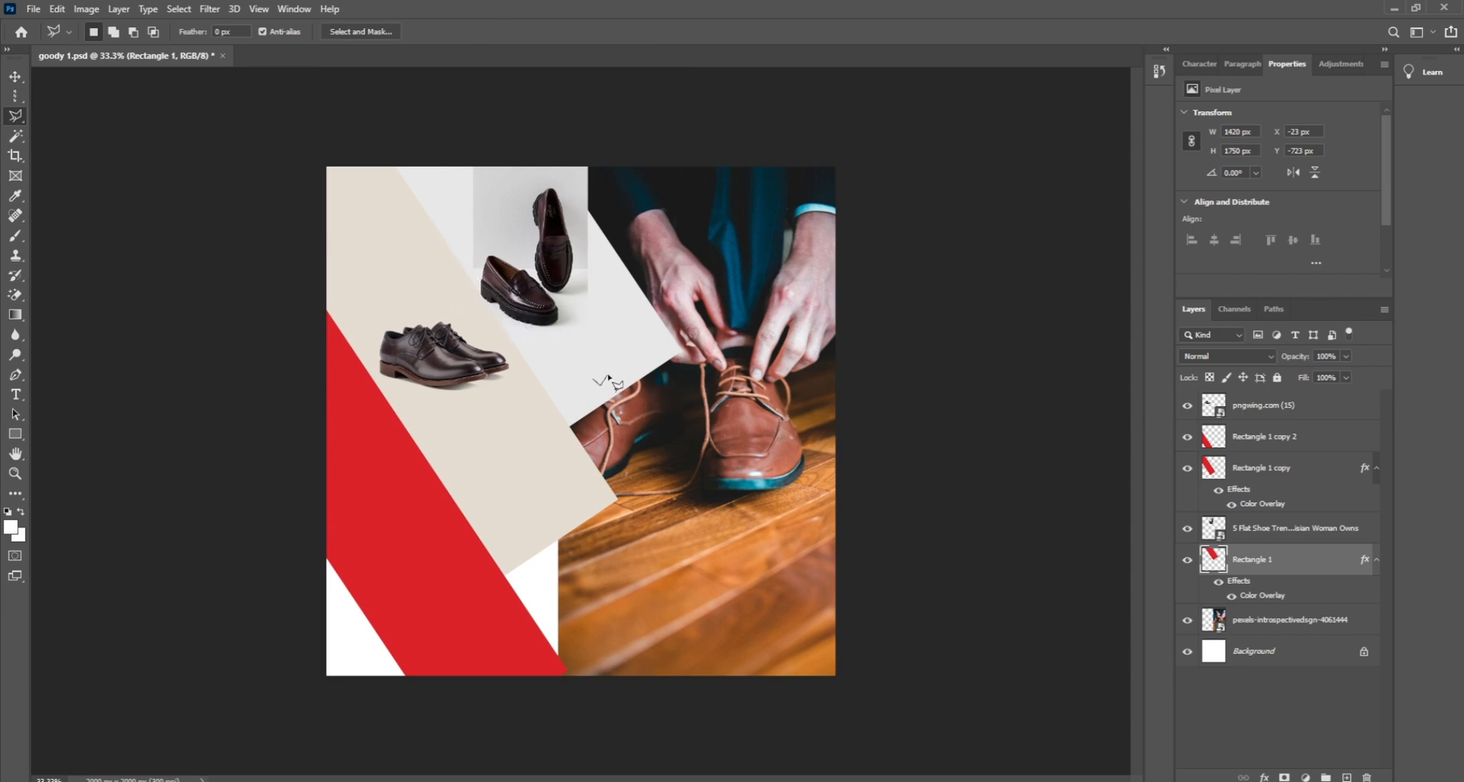
Step: Outline the loafers with the Polygonal Lasso and feather the selection by 10 px
click(17, 78)
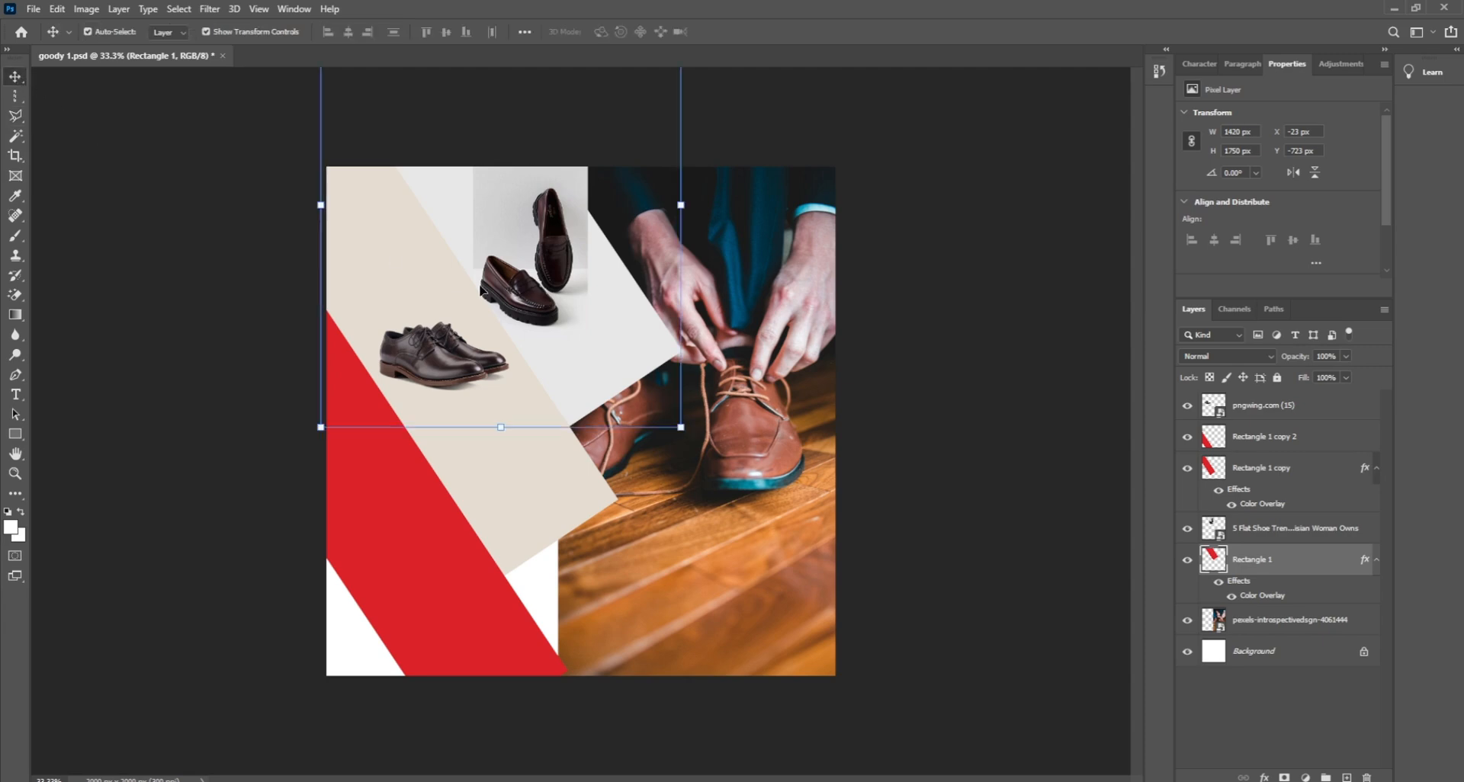
click(556, 278)
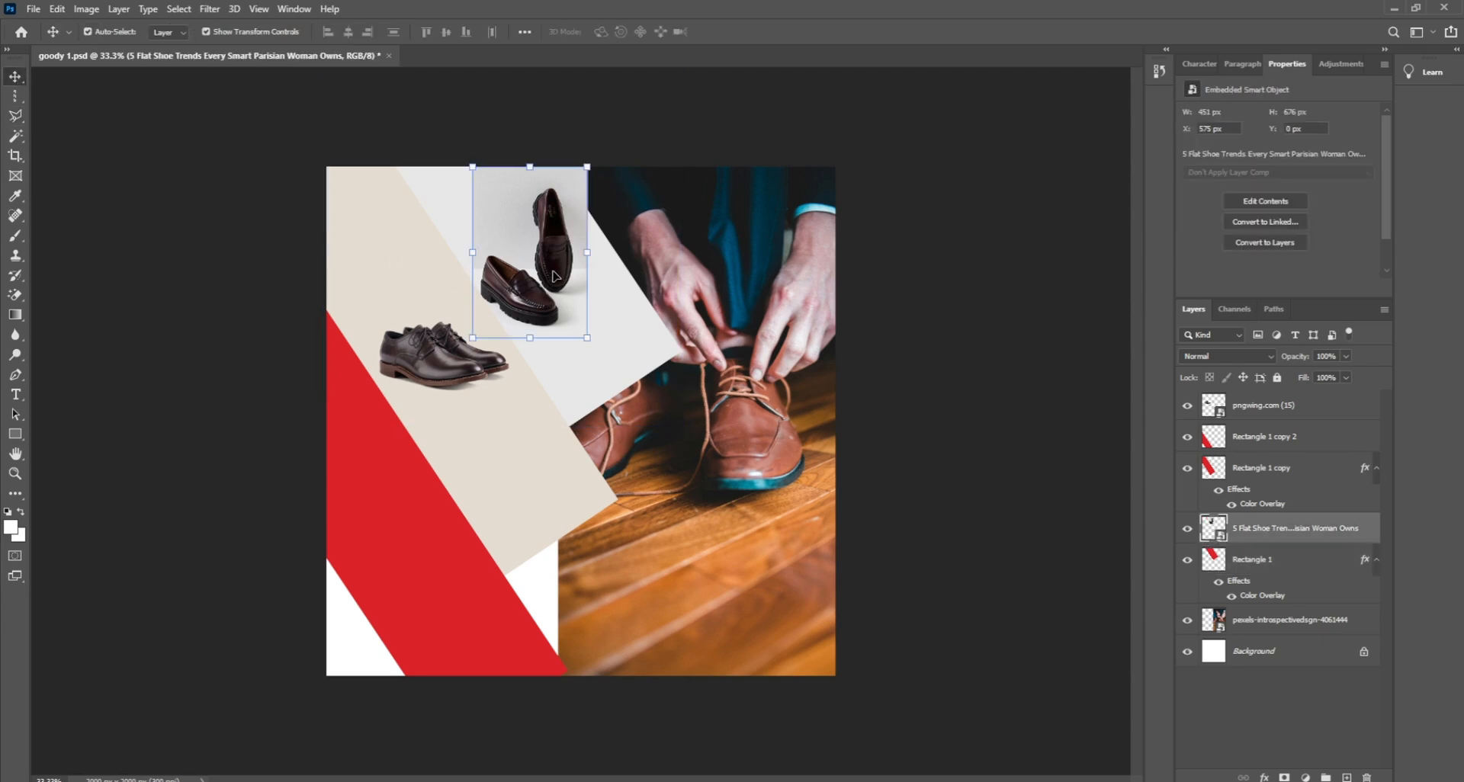
click(16, 115)
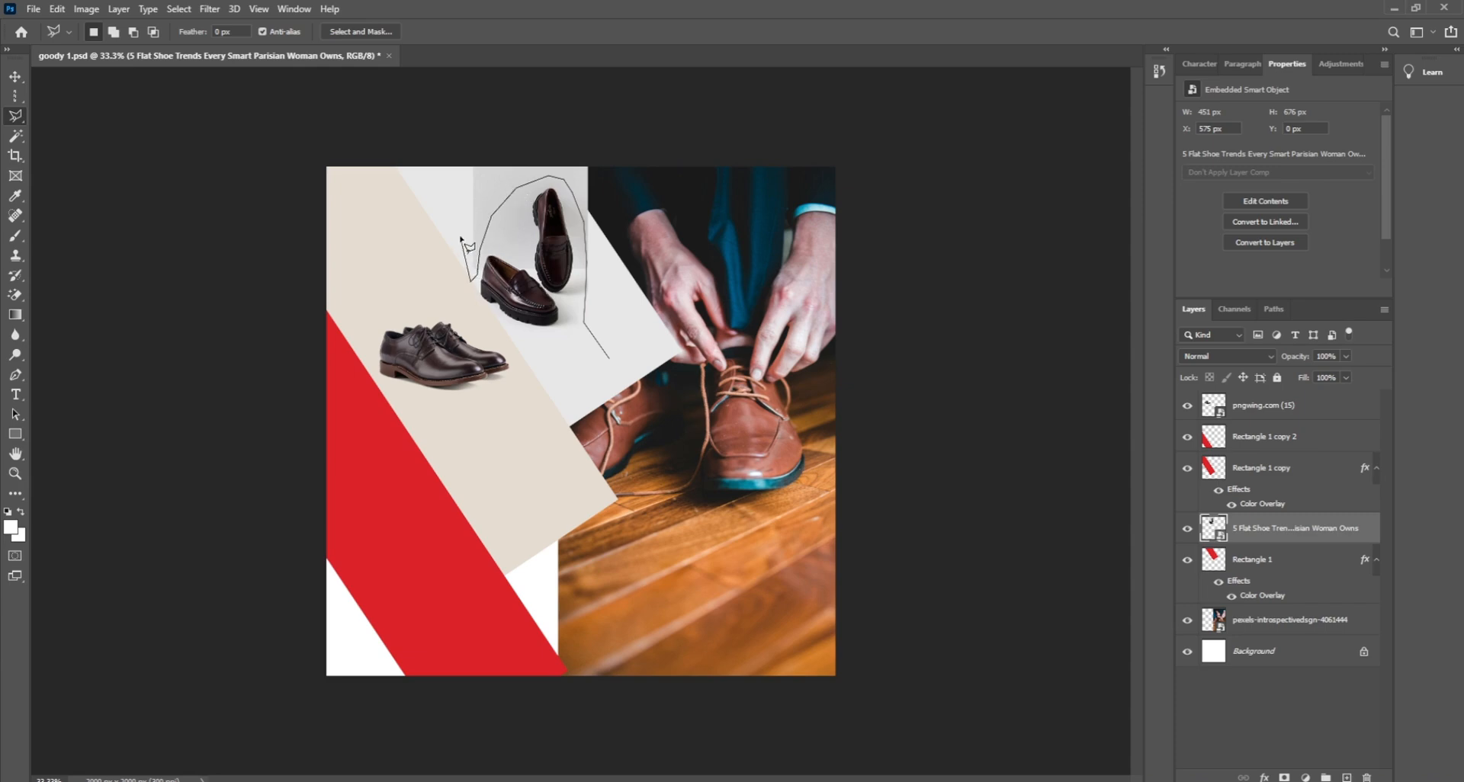
click(642, 162)
click(665, 299)
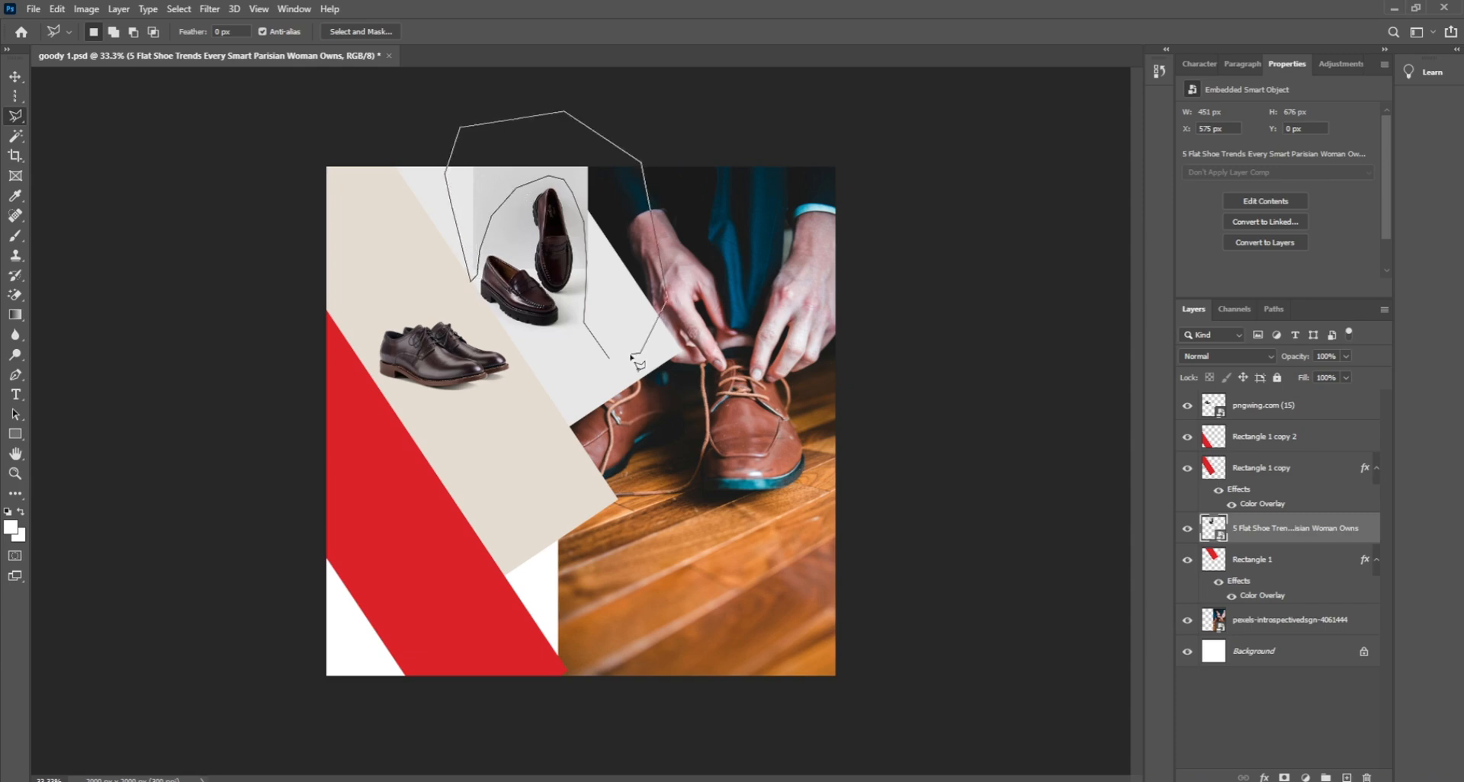
click(633, 360)
right_click(627, 328)
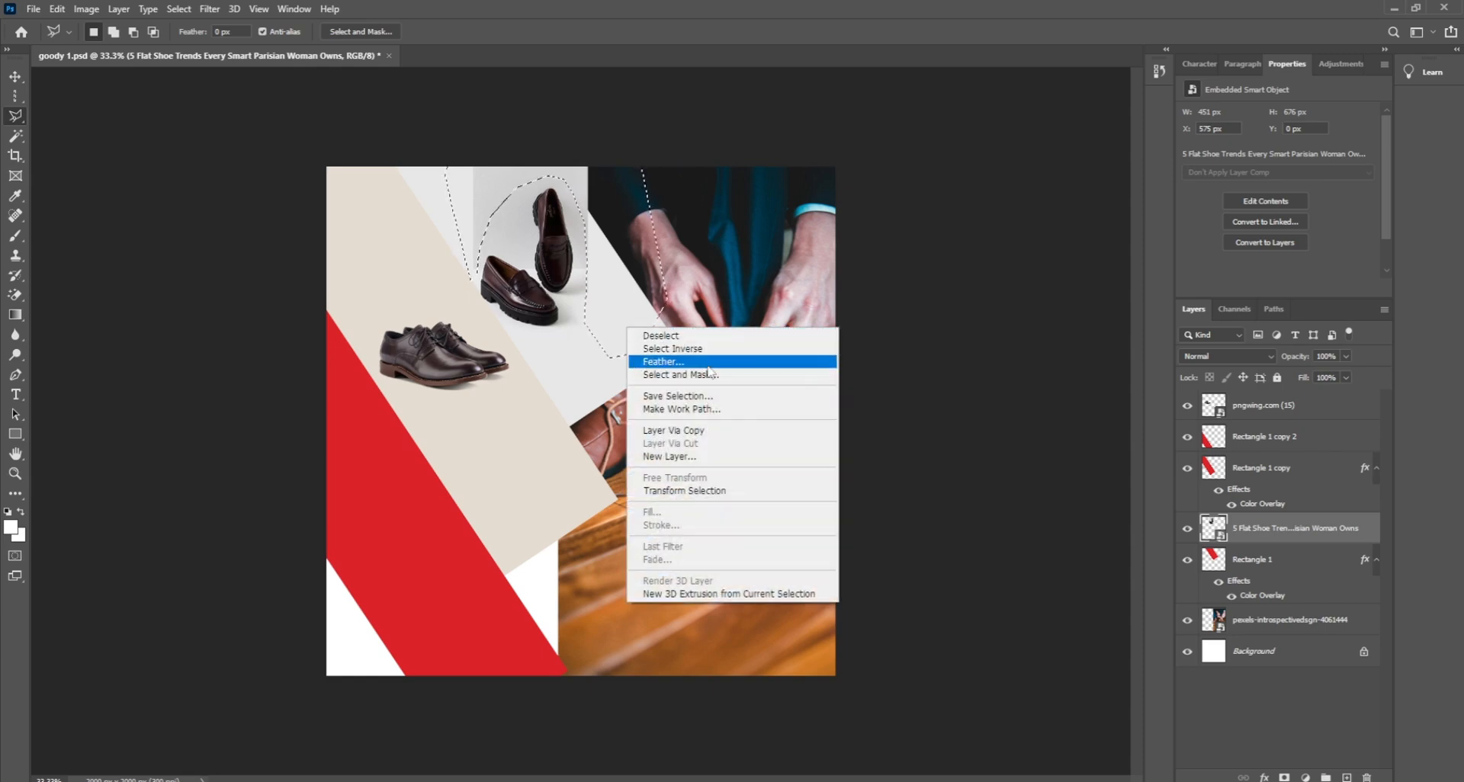
click(654, 363)
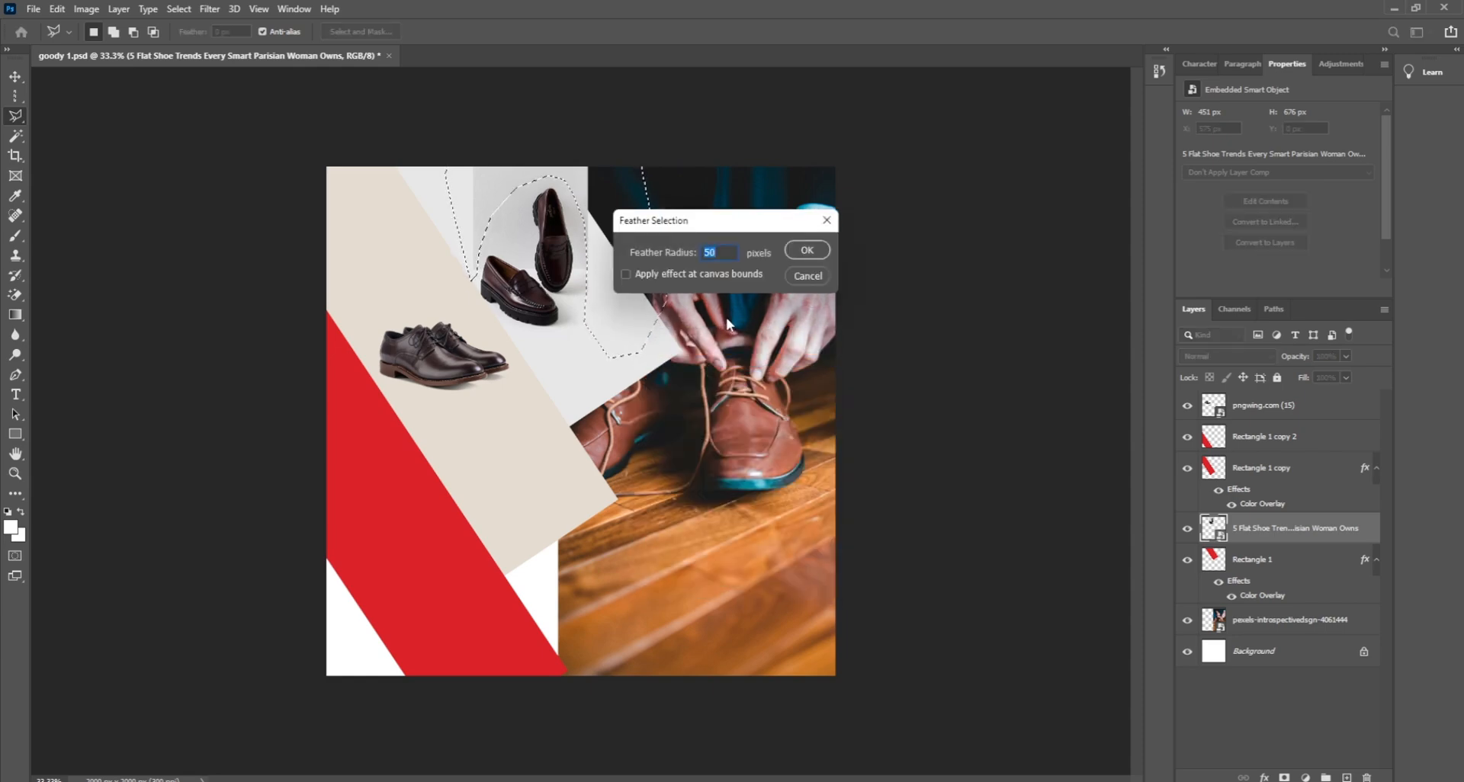
text(10)
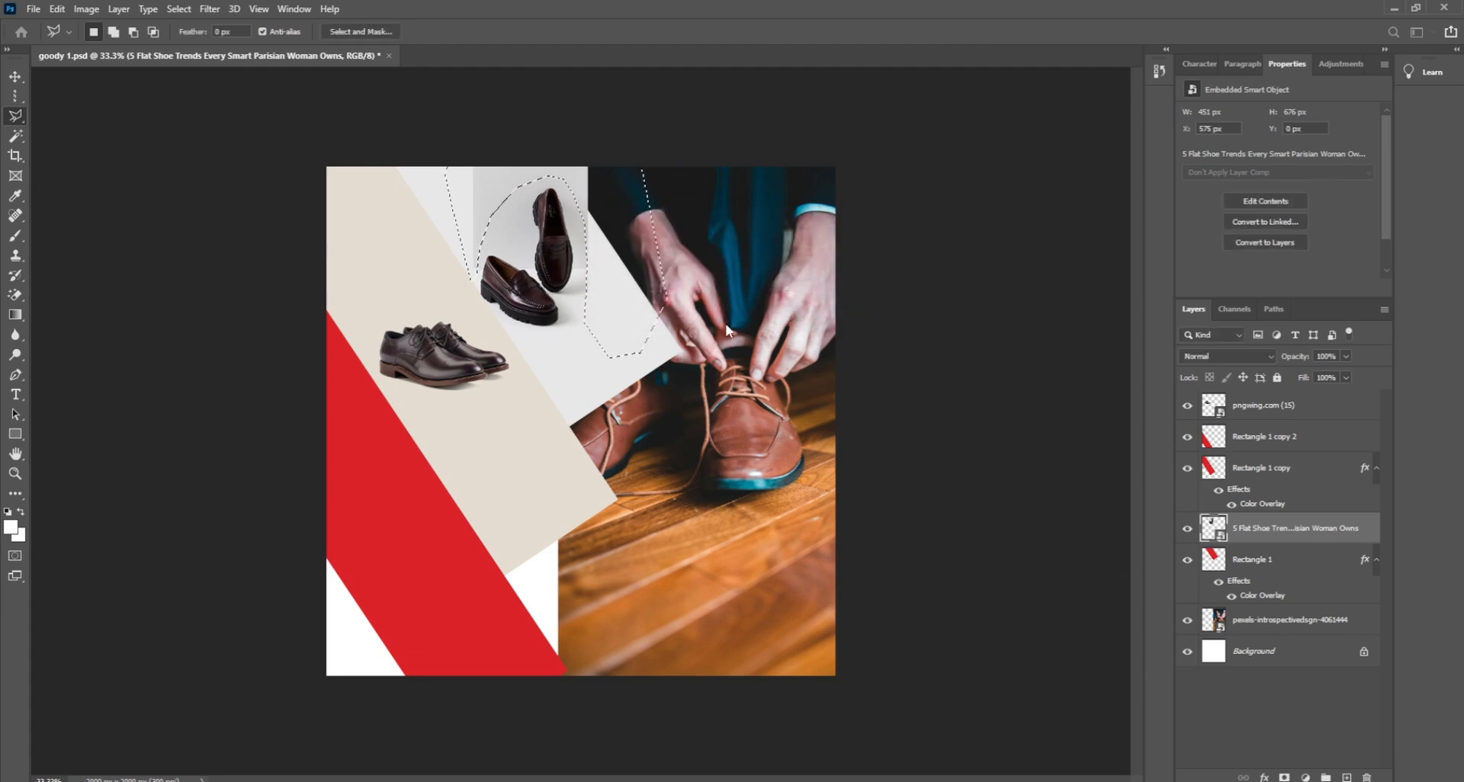
key(Return)
Step: Rasterize the loafer layer, delete the backdrop around the loafers, and deselect
key(Delete)
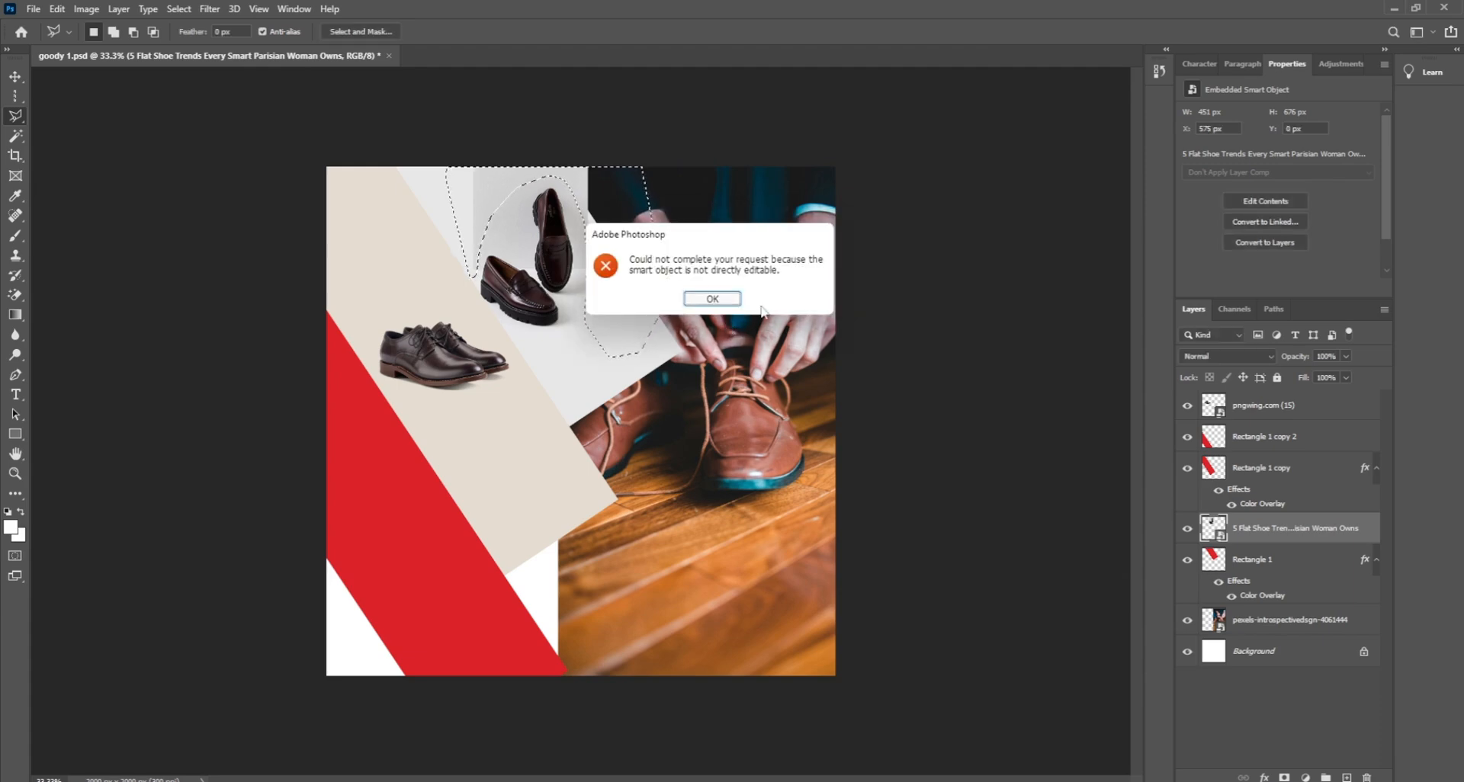
click(712, 298)
right_click(1264, 534)
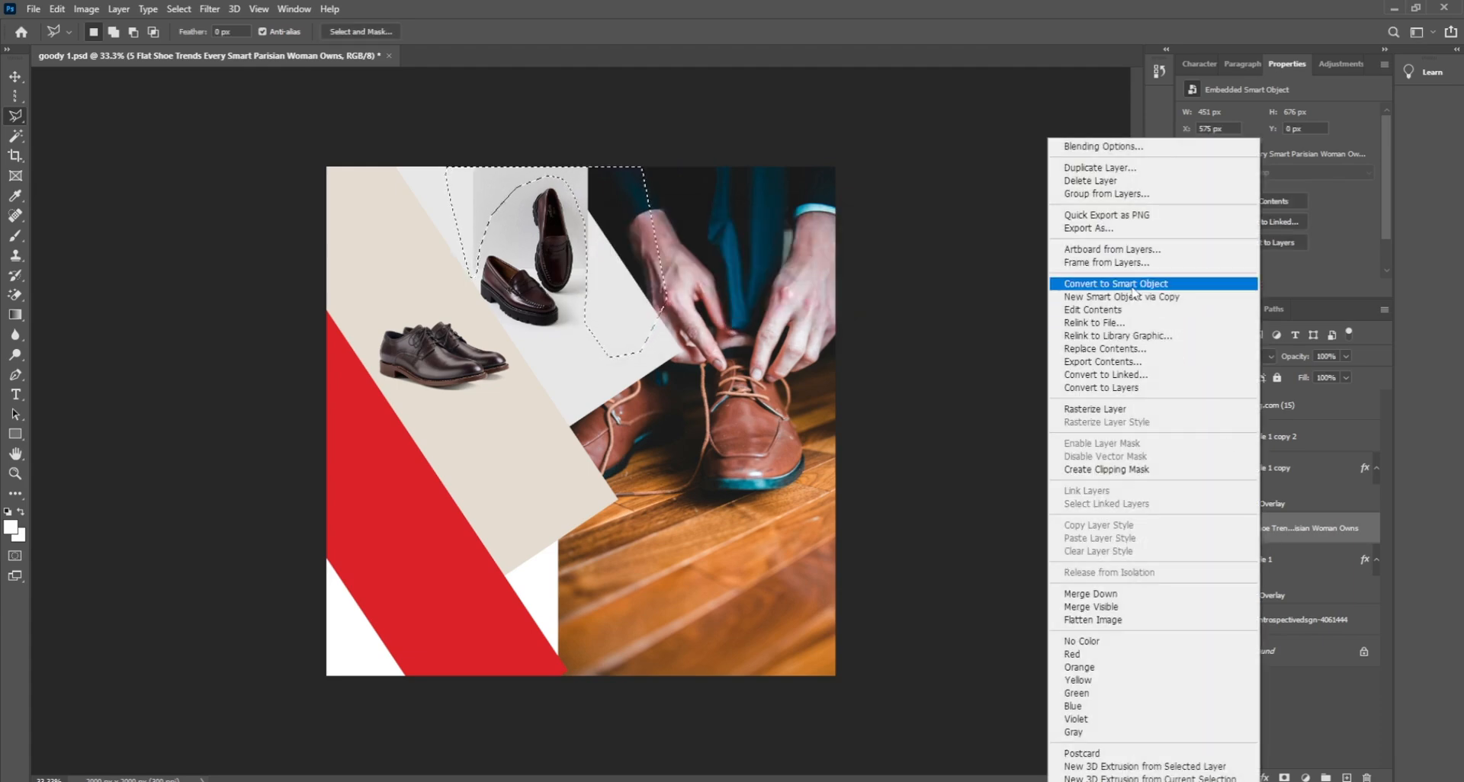
click(1106, 411)
key(Delete)
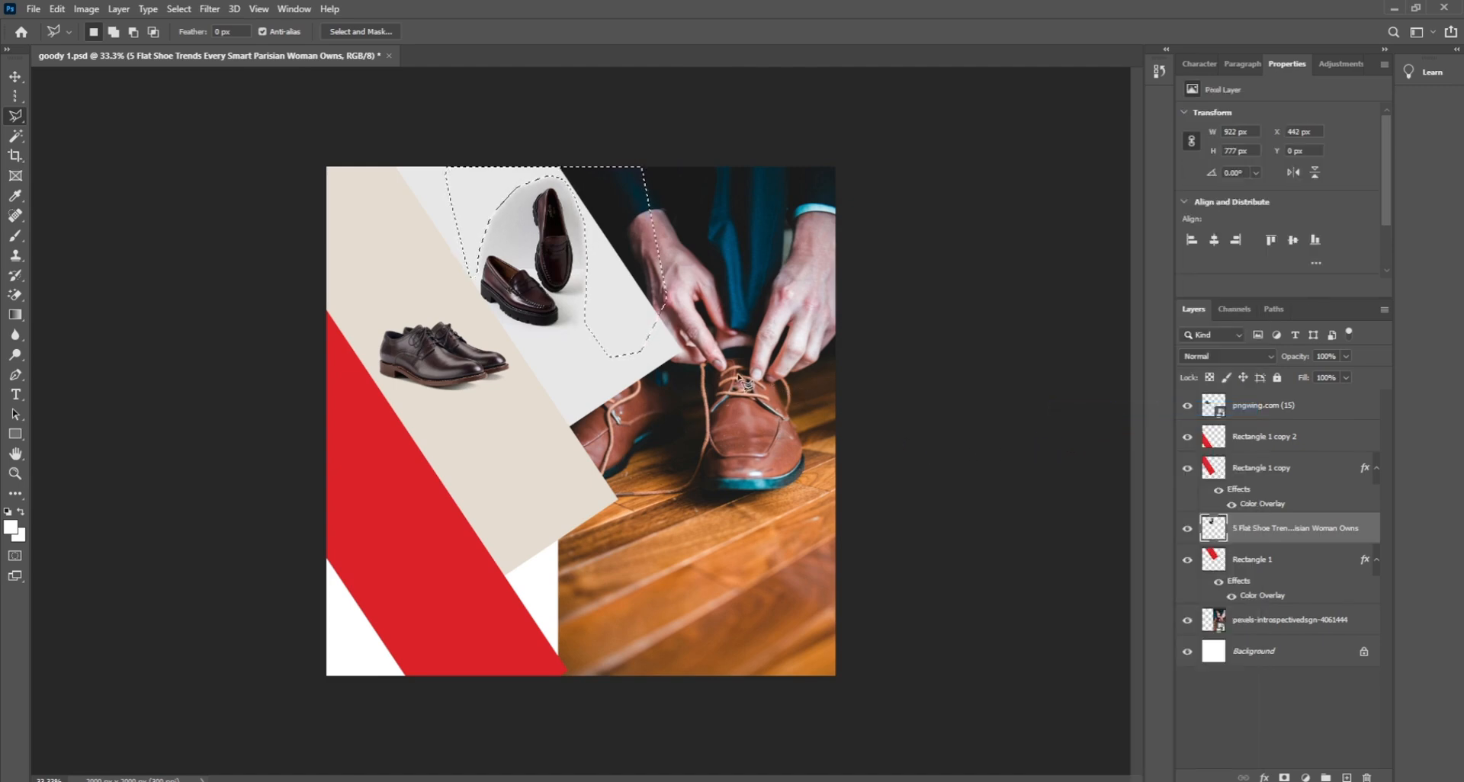
right_click(639, 284)
click(671, 284)
click(15, 77)
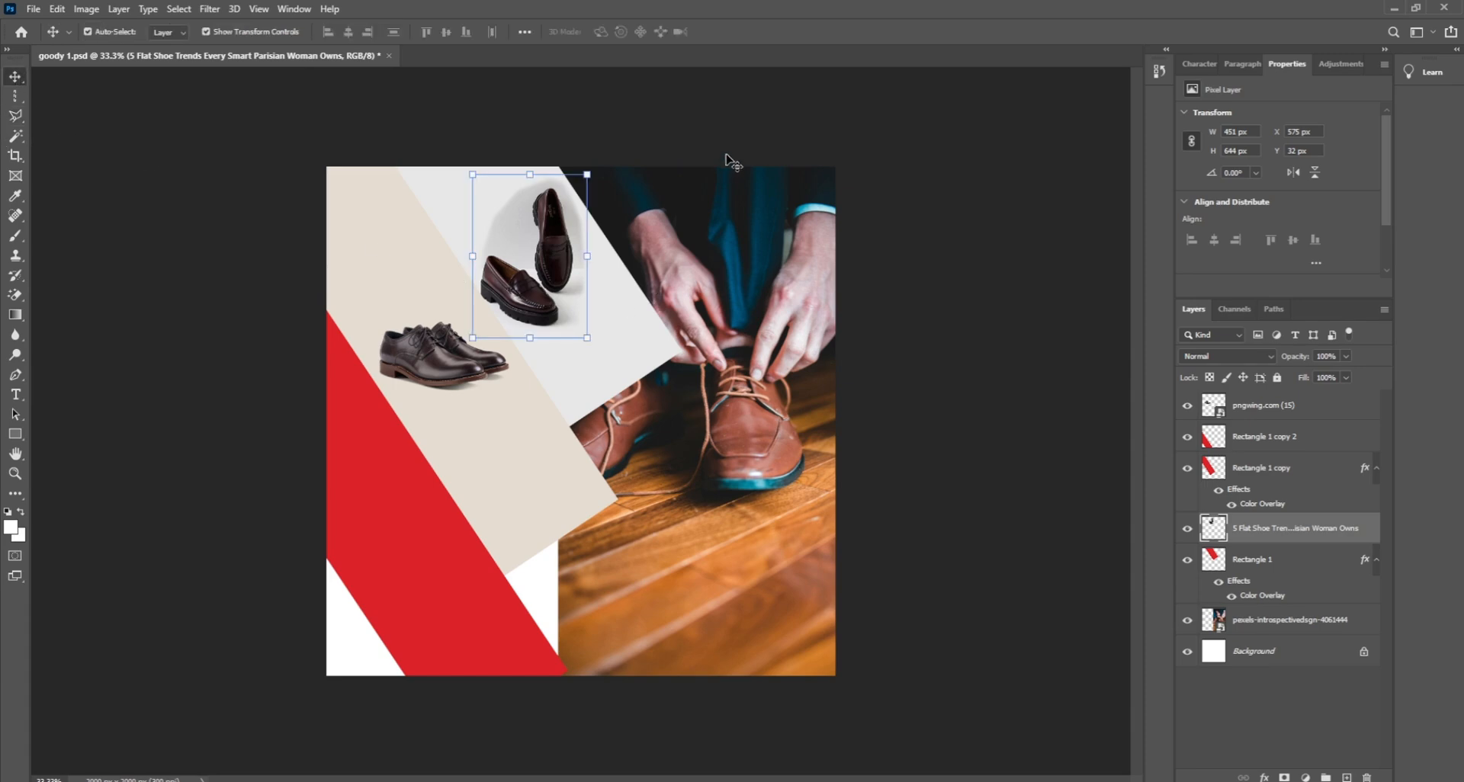
click(725, 113)
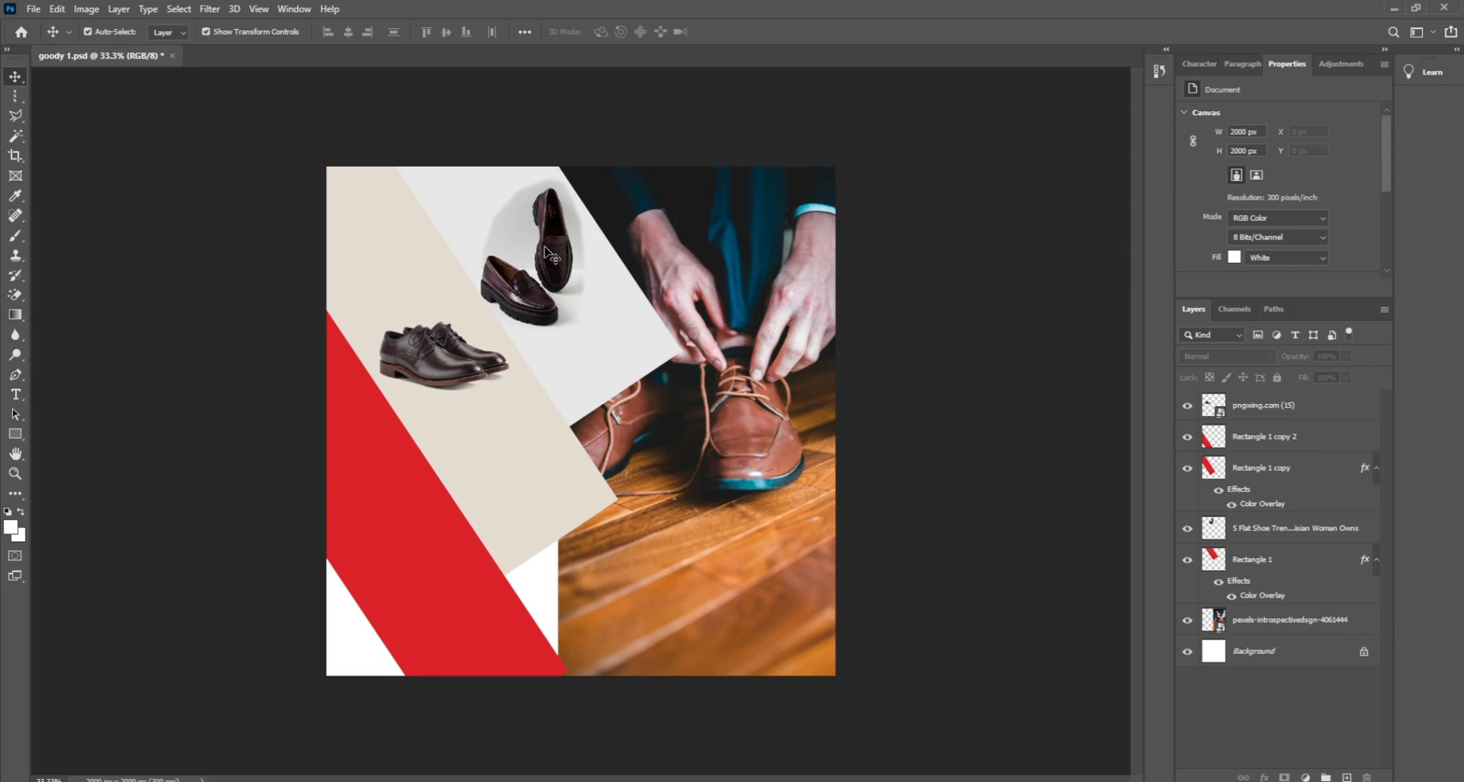
Step: Bring the File Explorer goody store folder forward and browse its product thumbnails
key(alt+Tab)
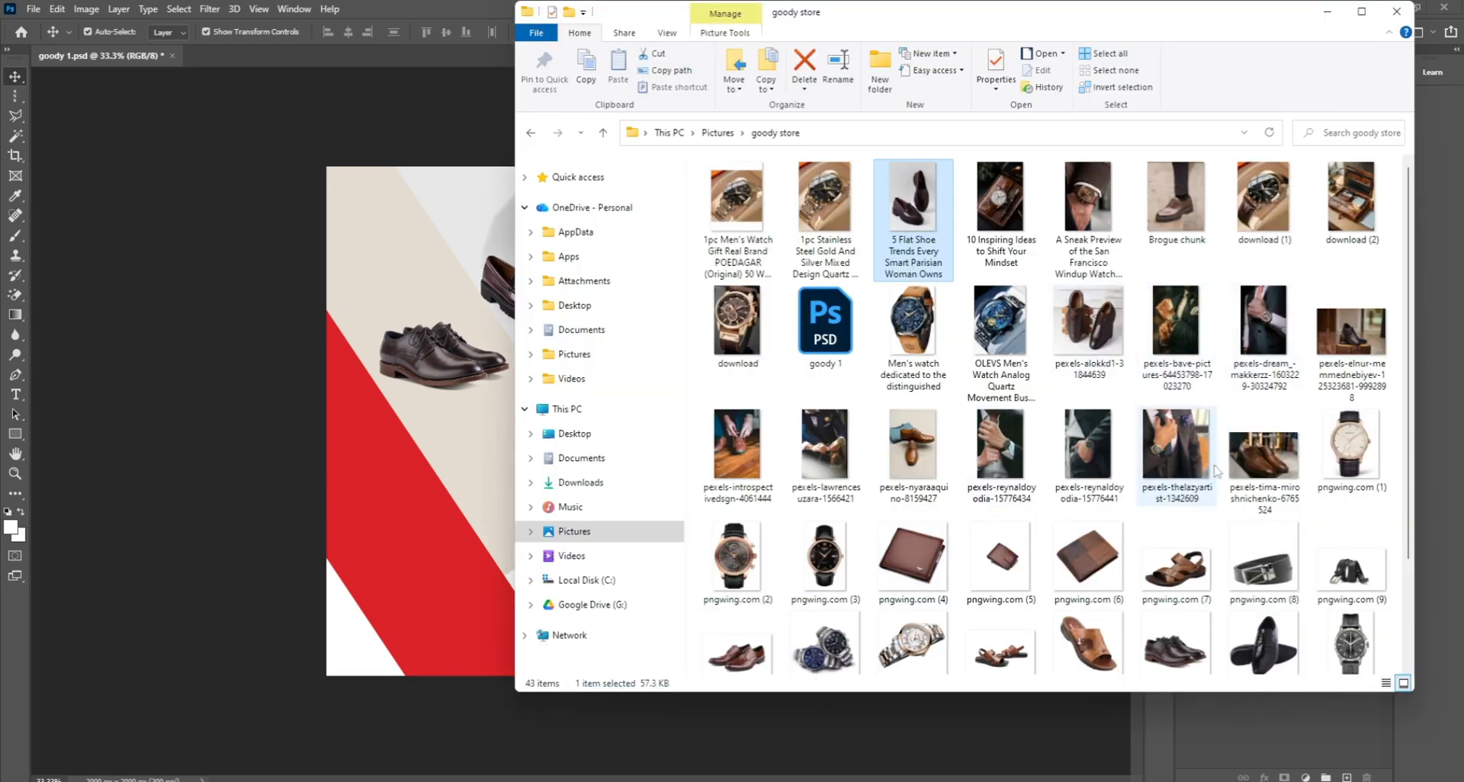
scroll(1309, 577, down, 3)
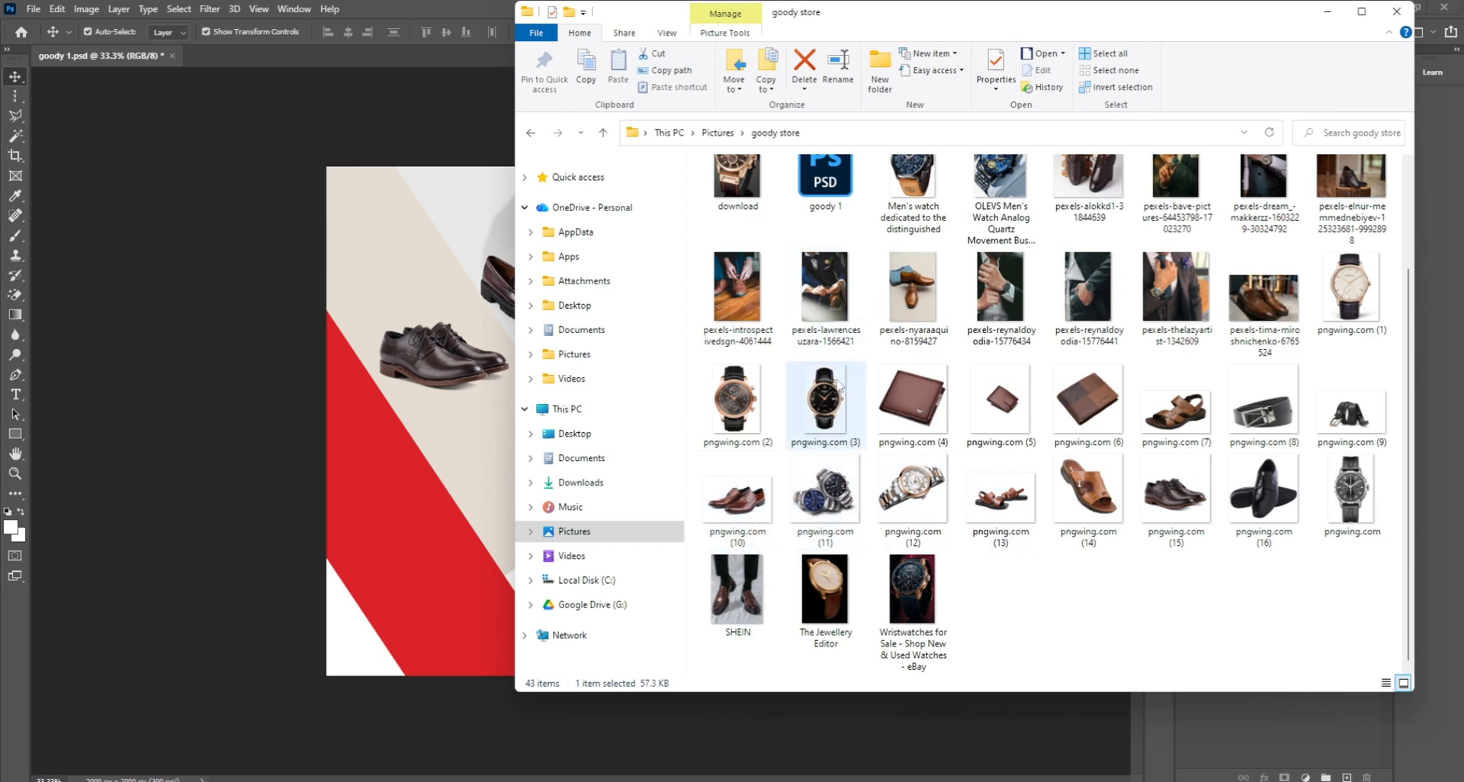
scroll(839, 383, up, 2)
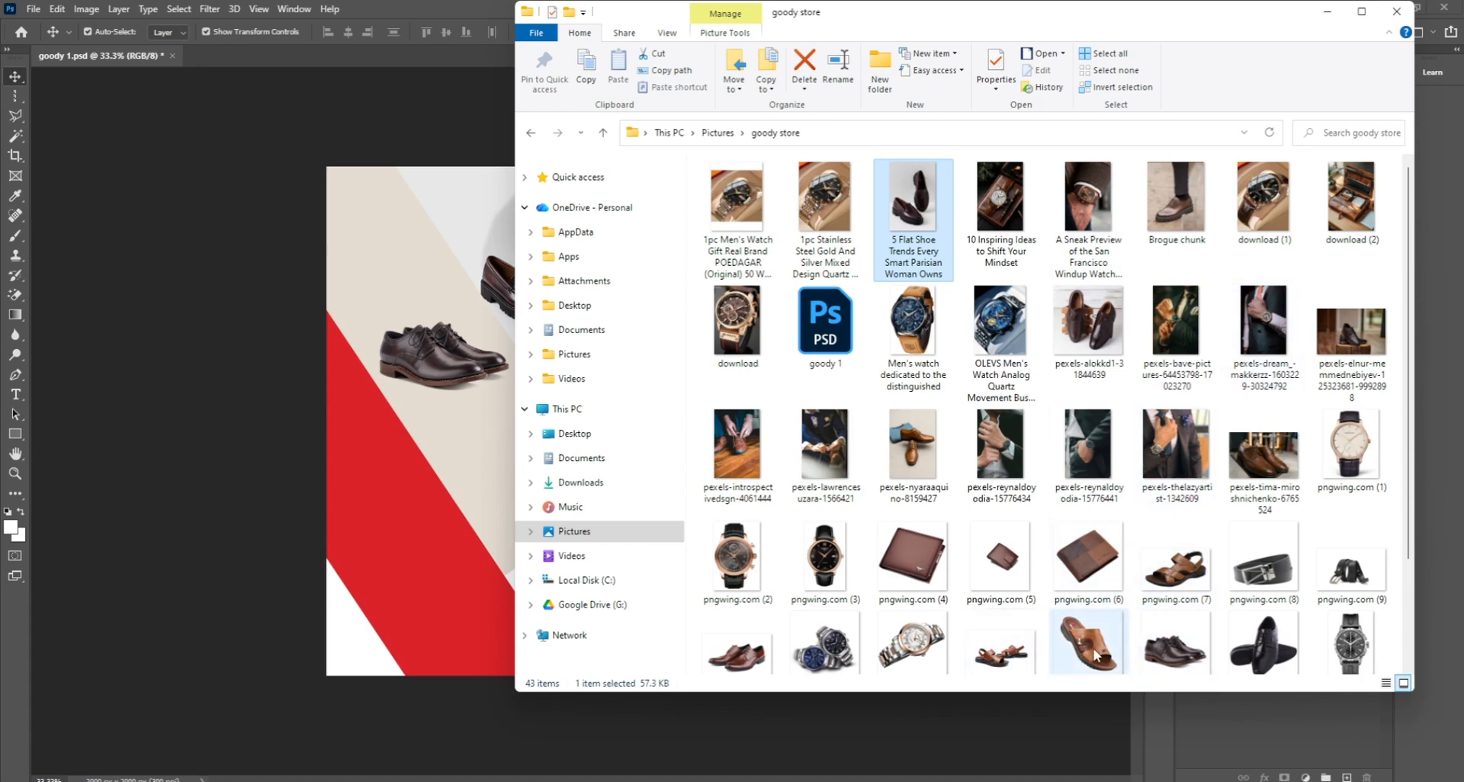
Step: Place the brown sandal pngwing.com (14), shrink it, and delete the loafers layer
drag(1096, 655, 416, 303)
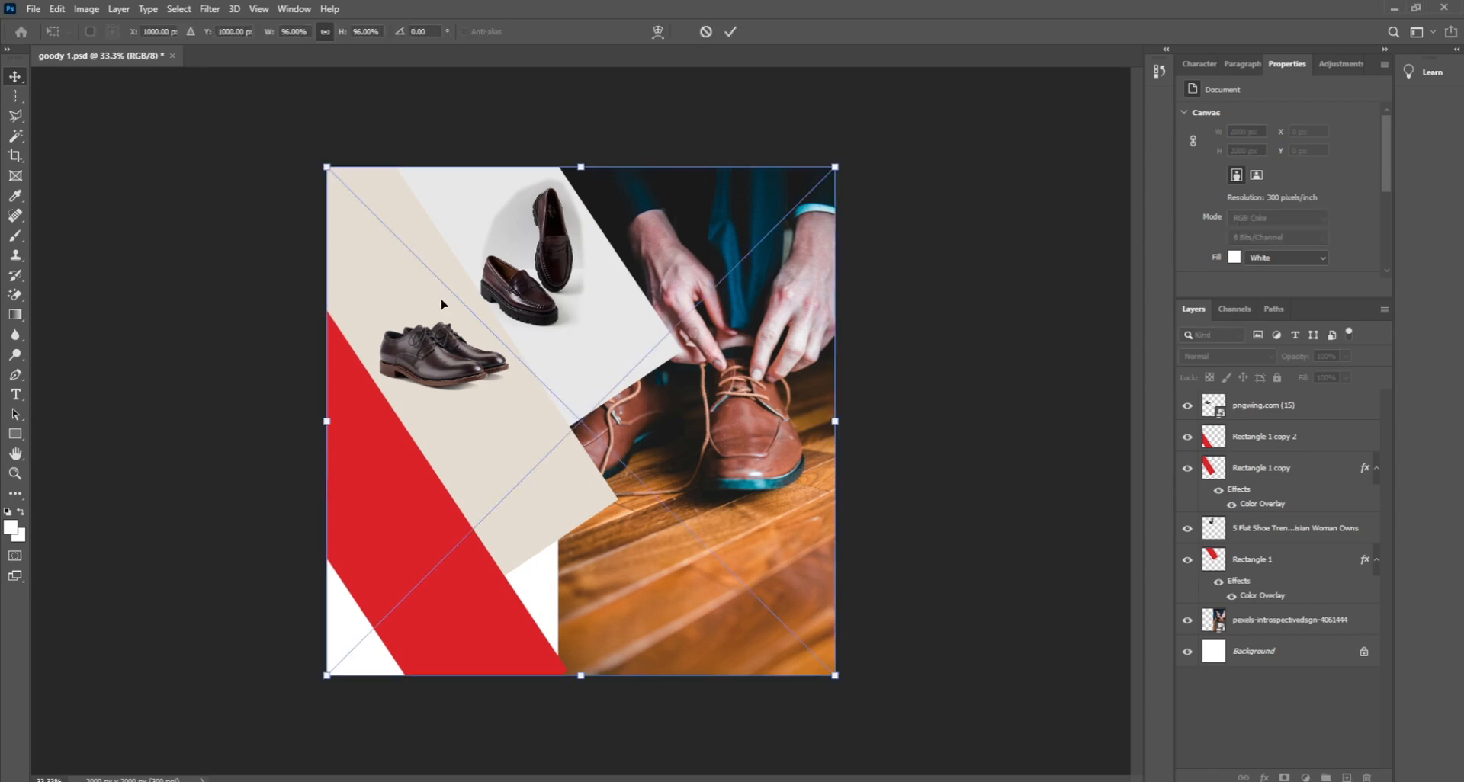
key(Return)
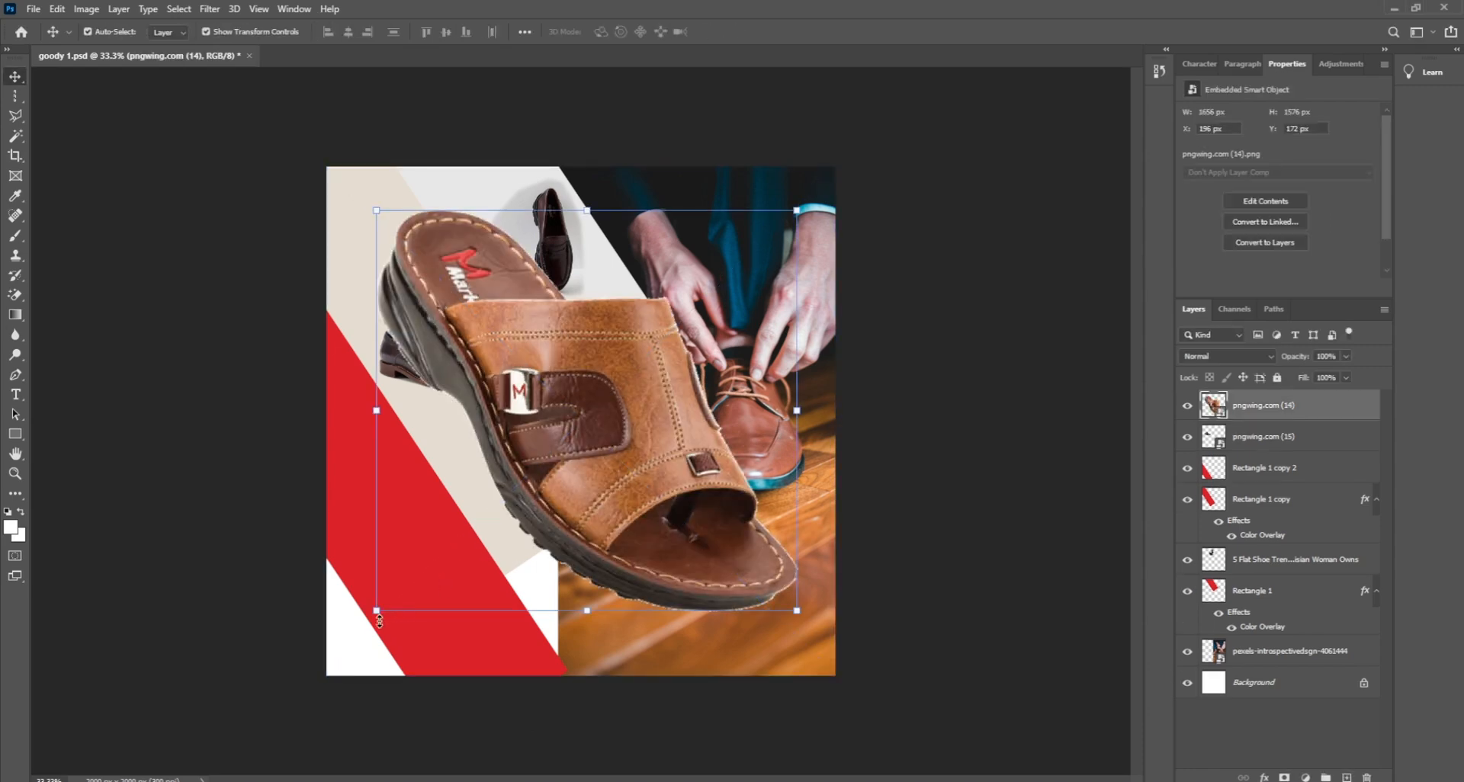
drag(375, 612, 436, 461)
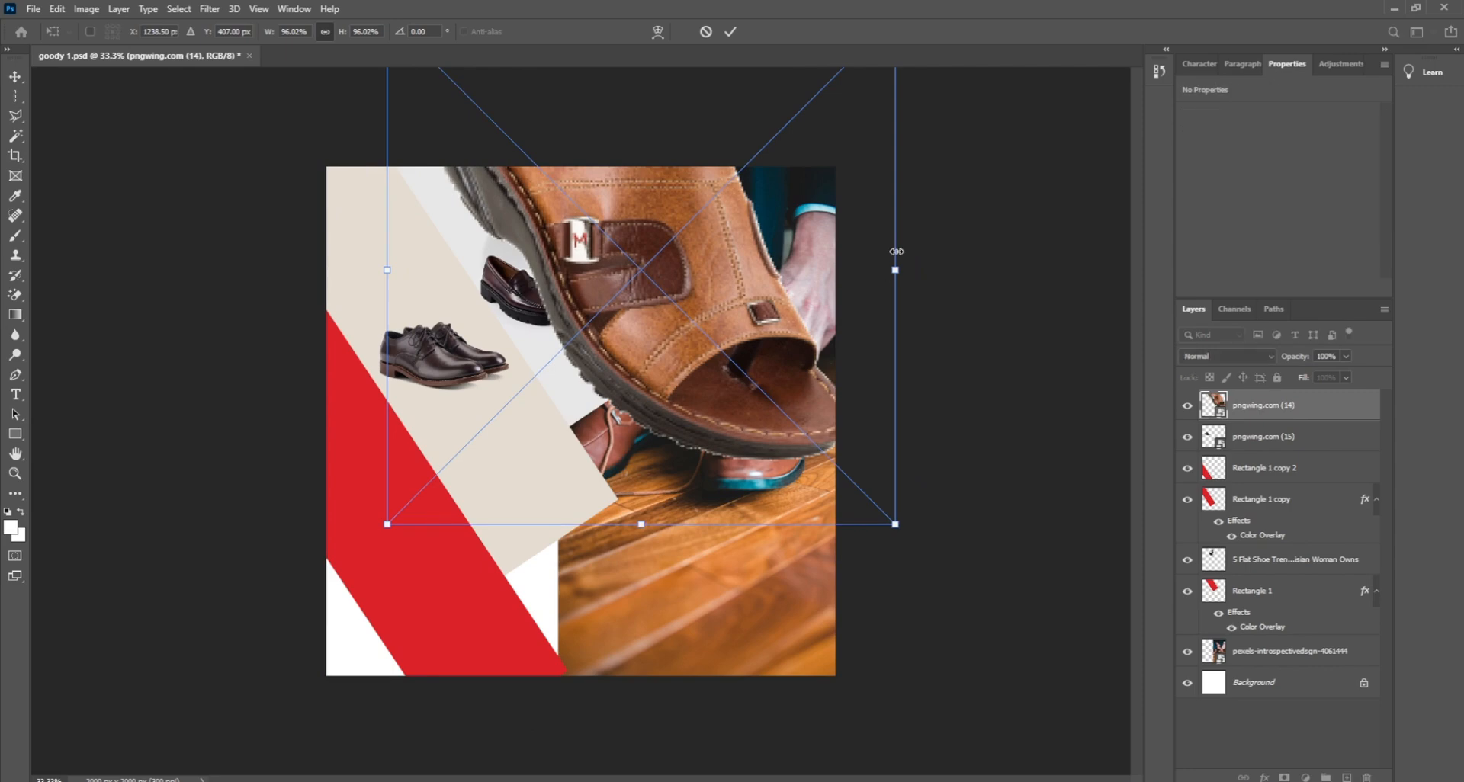
drag(892, 267, 417, 562)
key(Return)
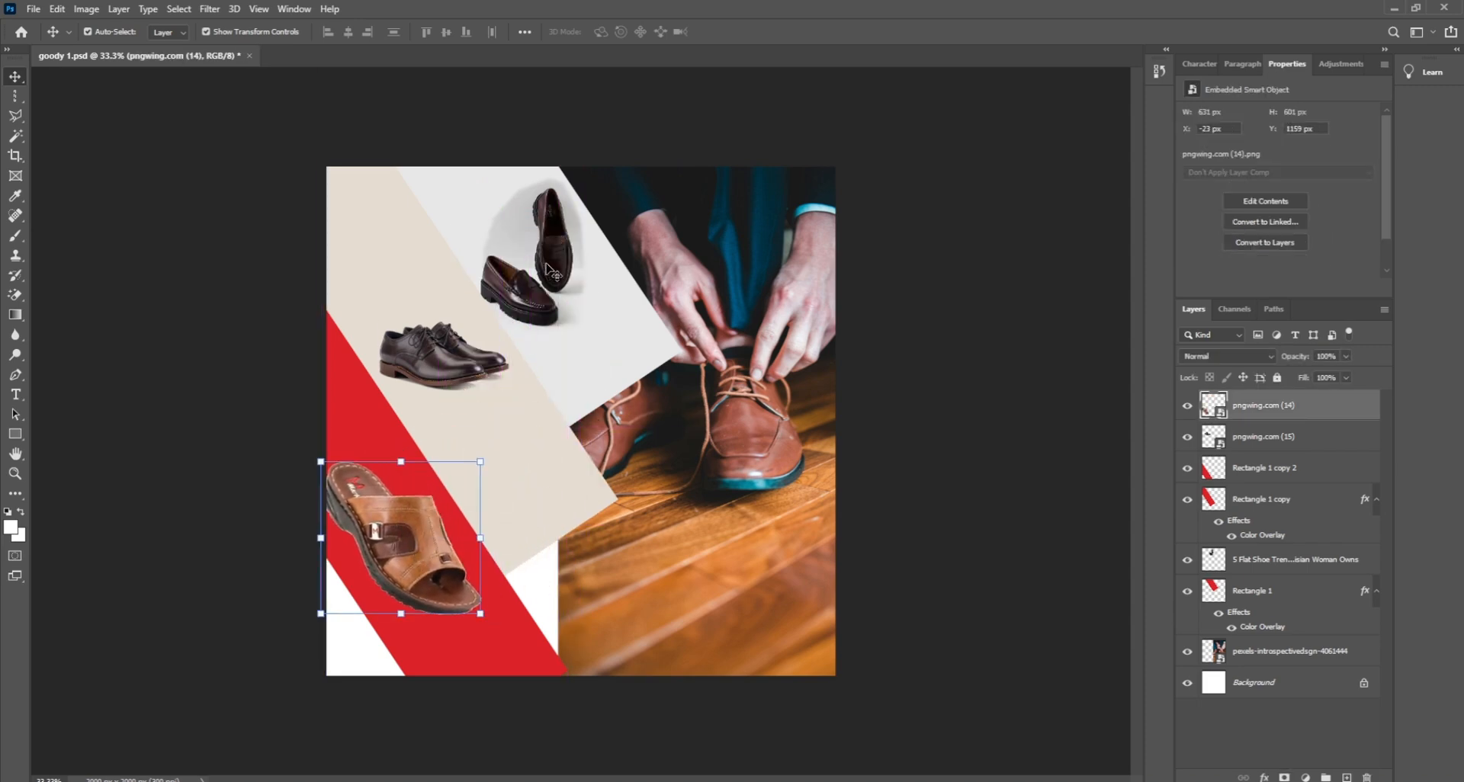
mouse_move(552, 272)
mouse_down()
mouse_move(526, 263)
mouse_move(524, 243)
mouse_move(532, 253)
mouse_up()
key(Delete)
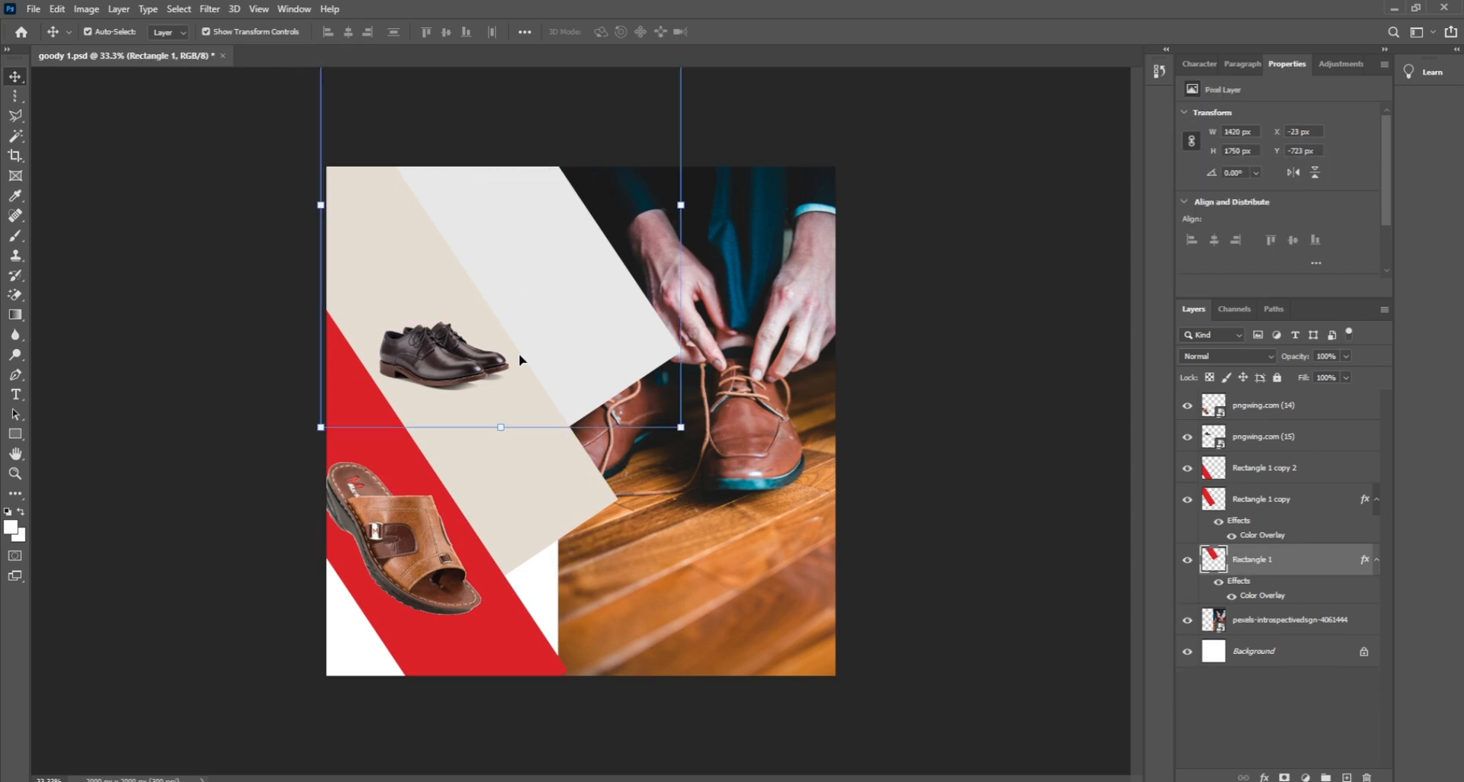
Step: Resize the sandal to about 27% and position it at the top of the grey band
drag(415, 536, 532, 250)
mouse_move(599, 319)
mouse_down()
mouse_move(555, 318)
mouse_move(577, 328)
mouse_up()
drag(386, 149, 490, 219)
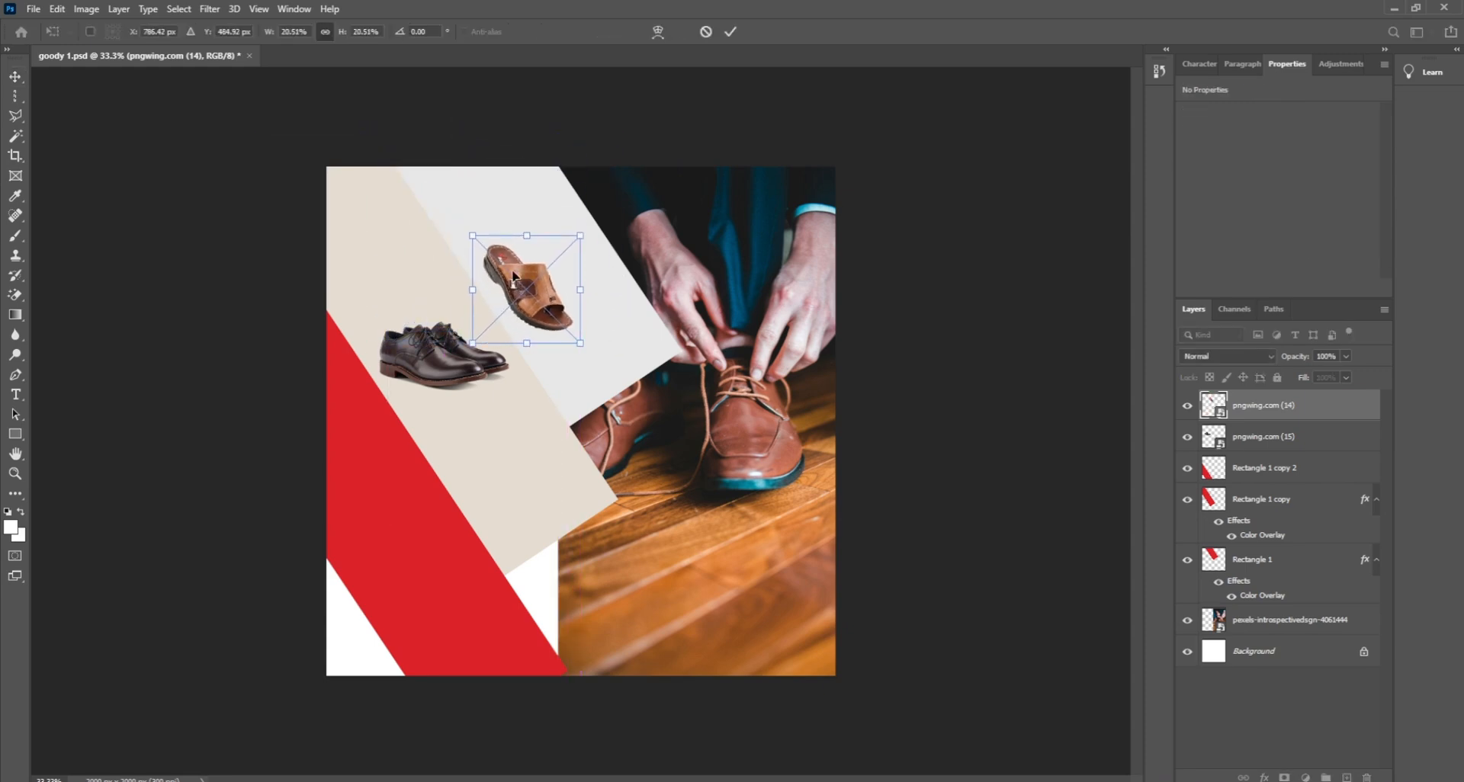
drag(516, 283, 487, 229)
drag(551, 289, 525, 270)
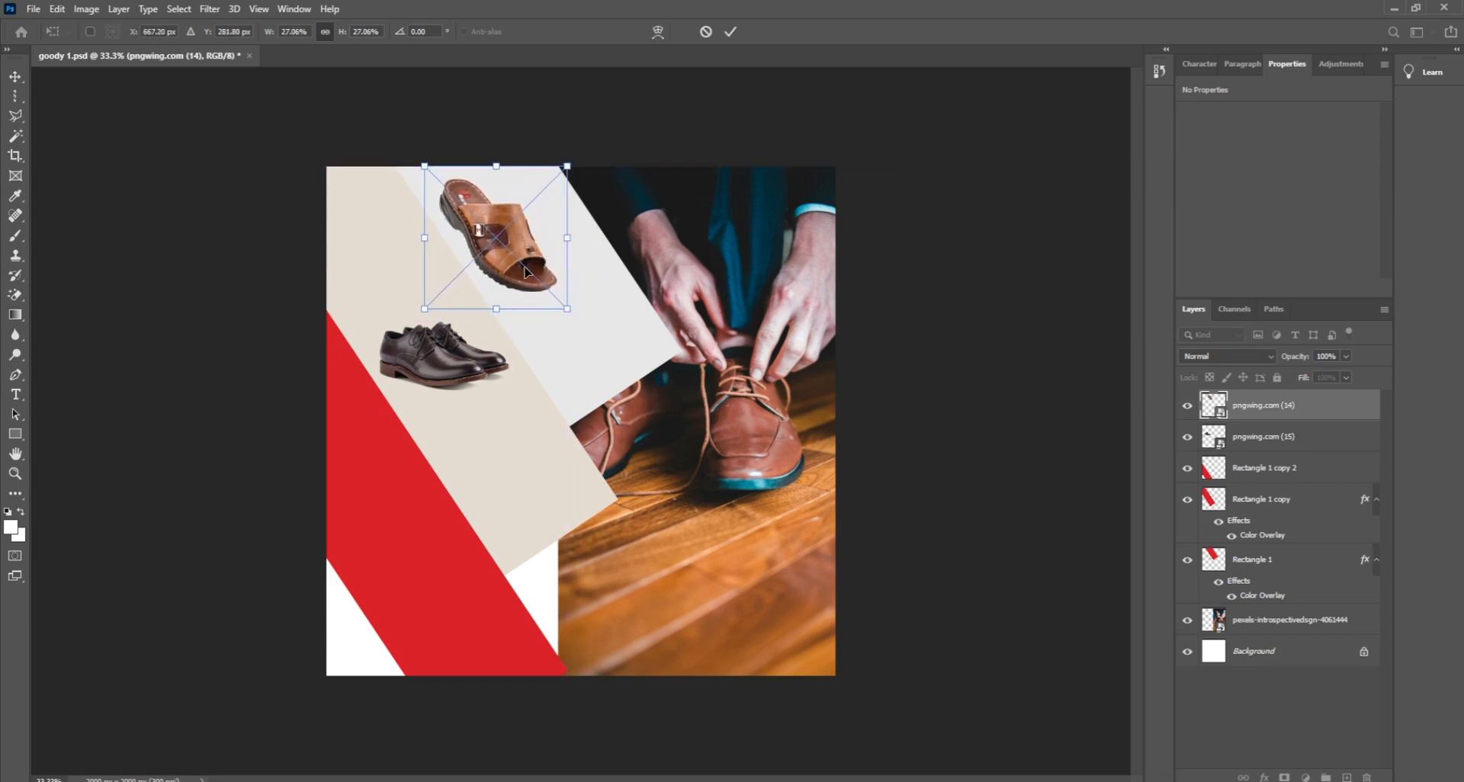
key(Return)
click(942, 361)
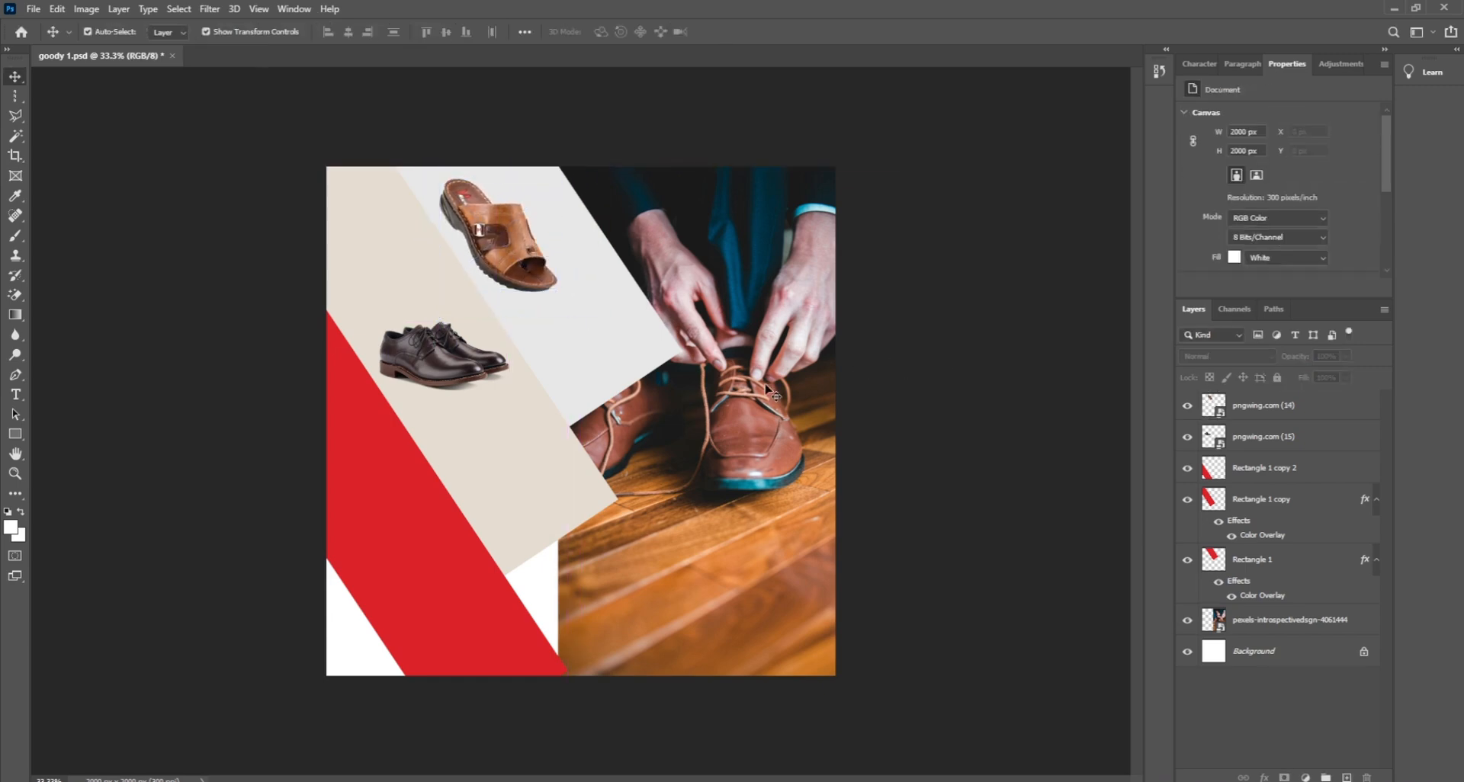
click(526, 276)
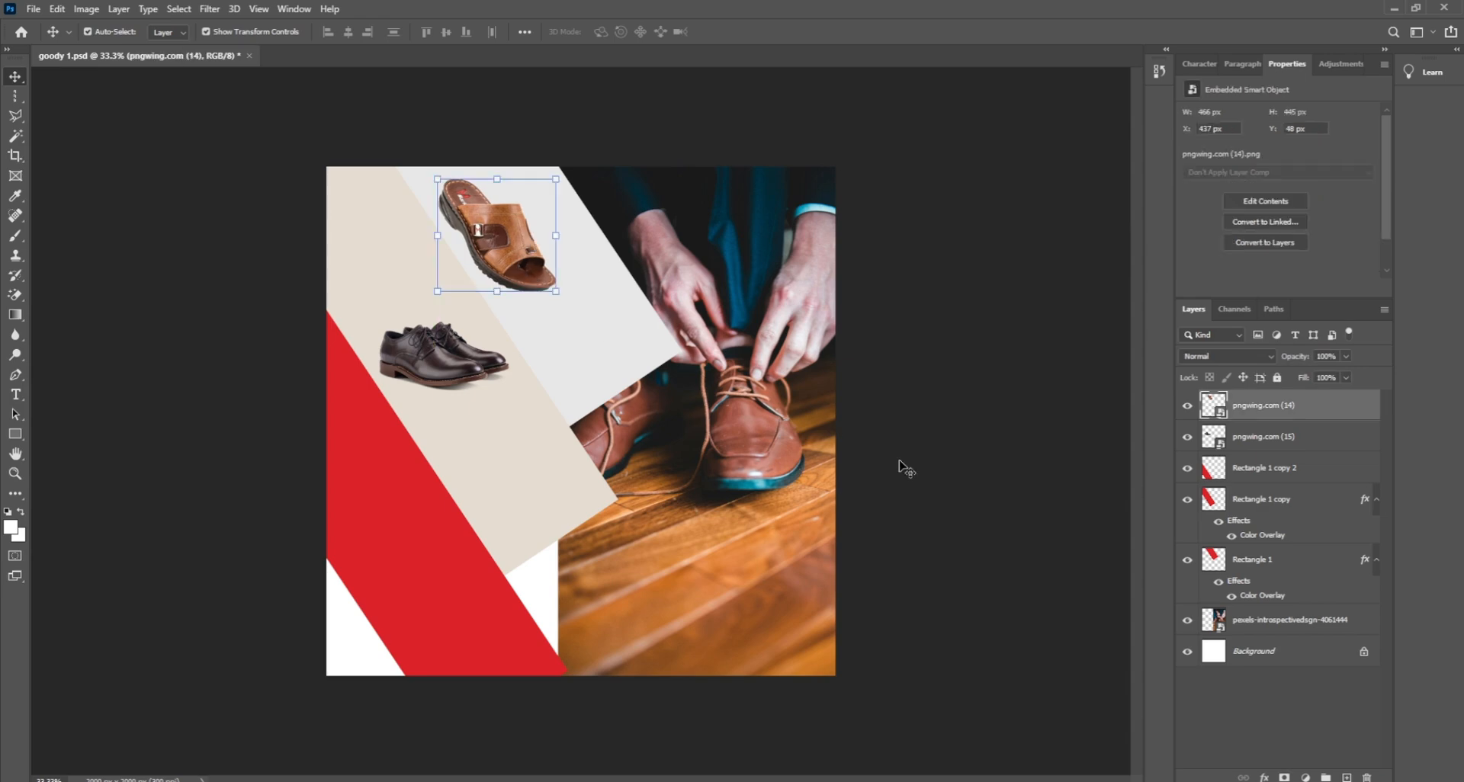
drag(1028, 494, 774, 538)
click(956, 531)
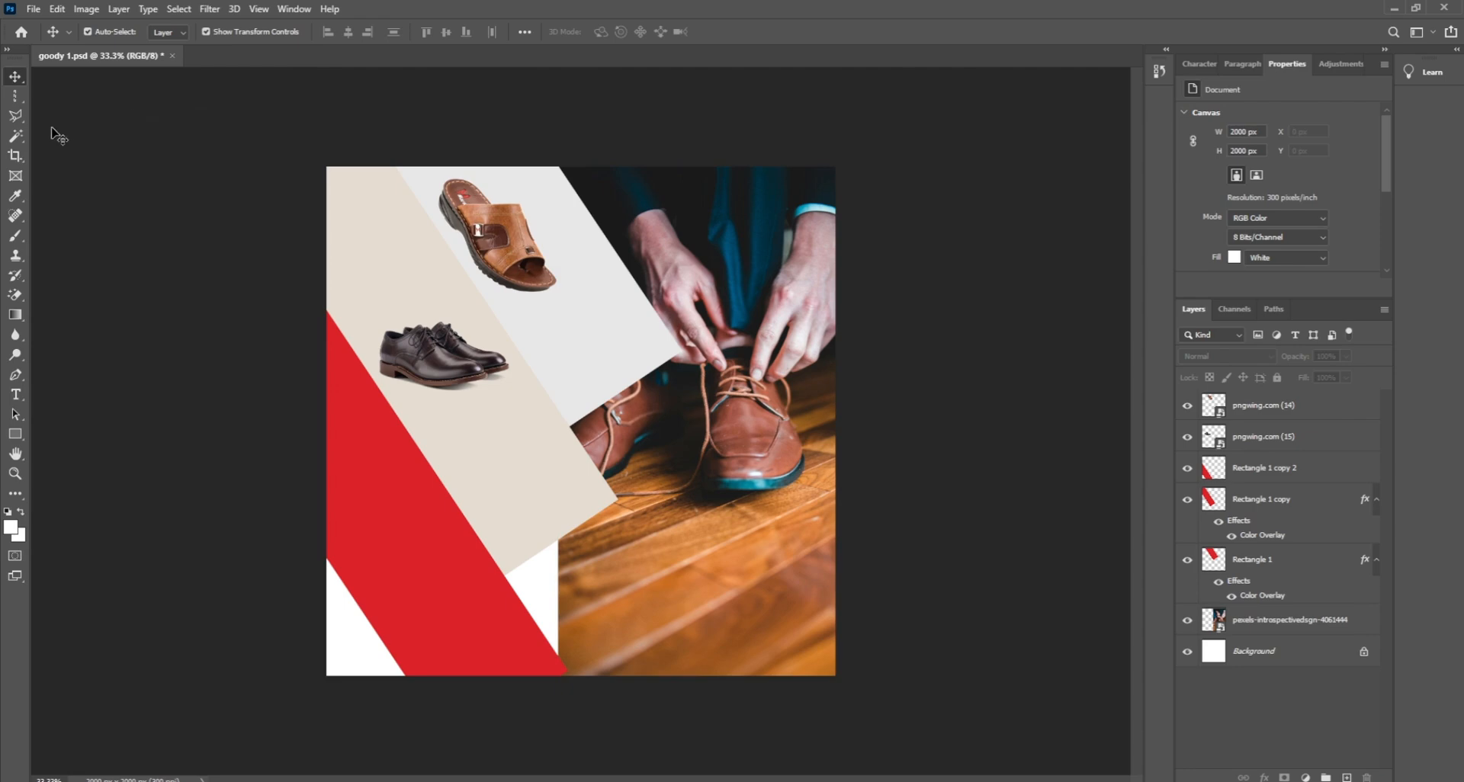
Step: Marquee-select the strip over the shoe photo and delete it from Rectangle 1 copy and Rectangle 1
click(15, 96)
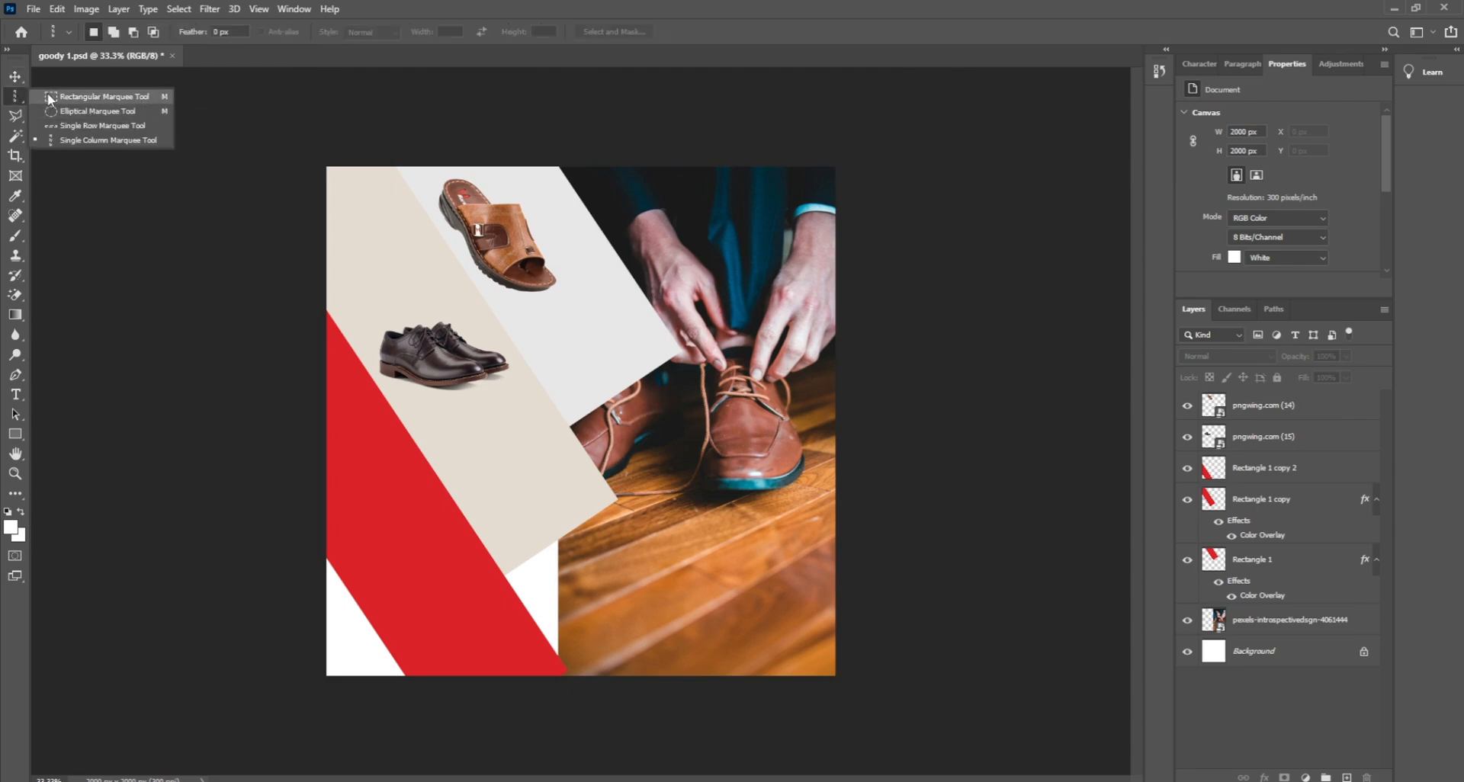
click(76, 96)
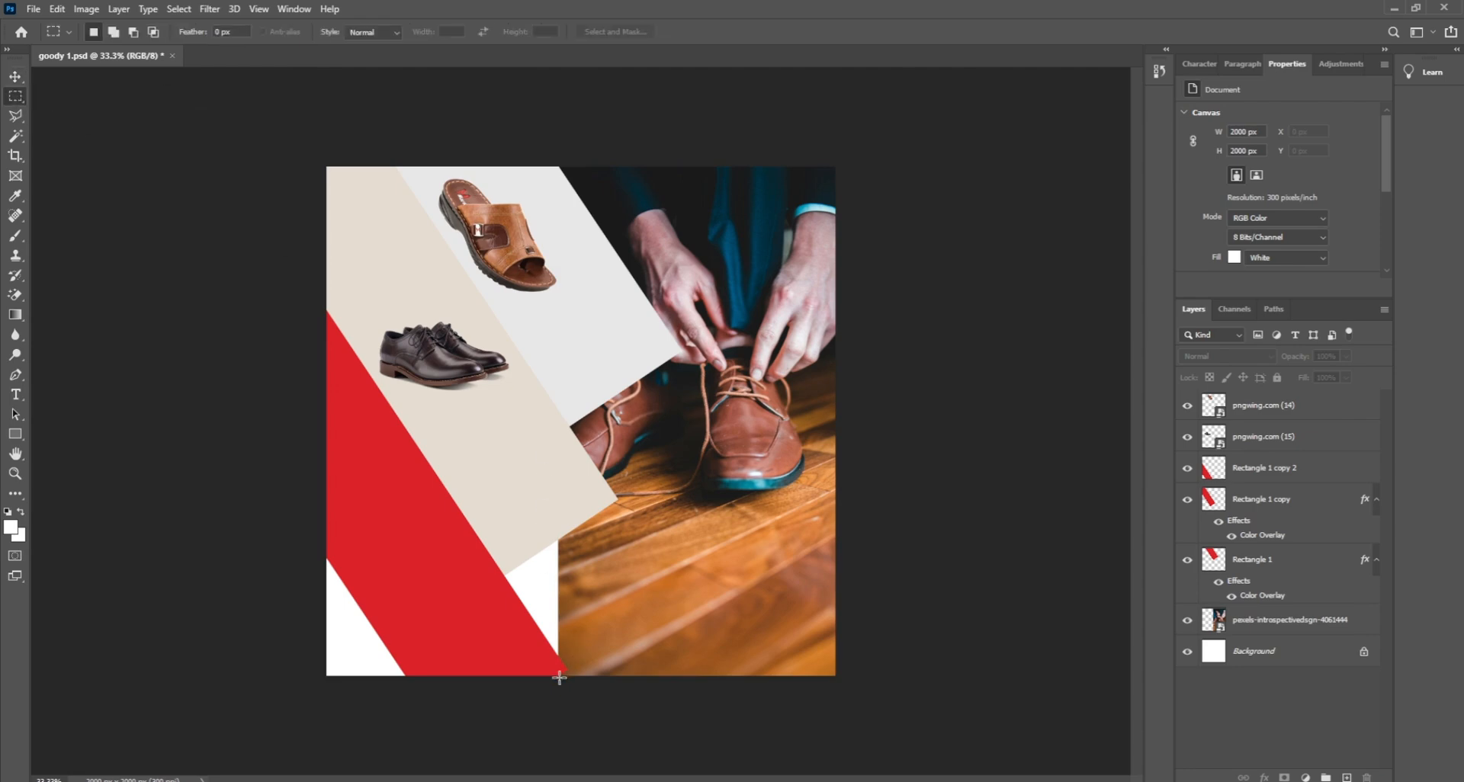
drag(558, 677, 702, 161)
click(1260, 473)
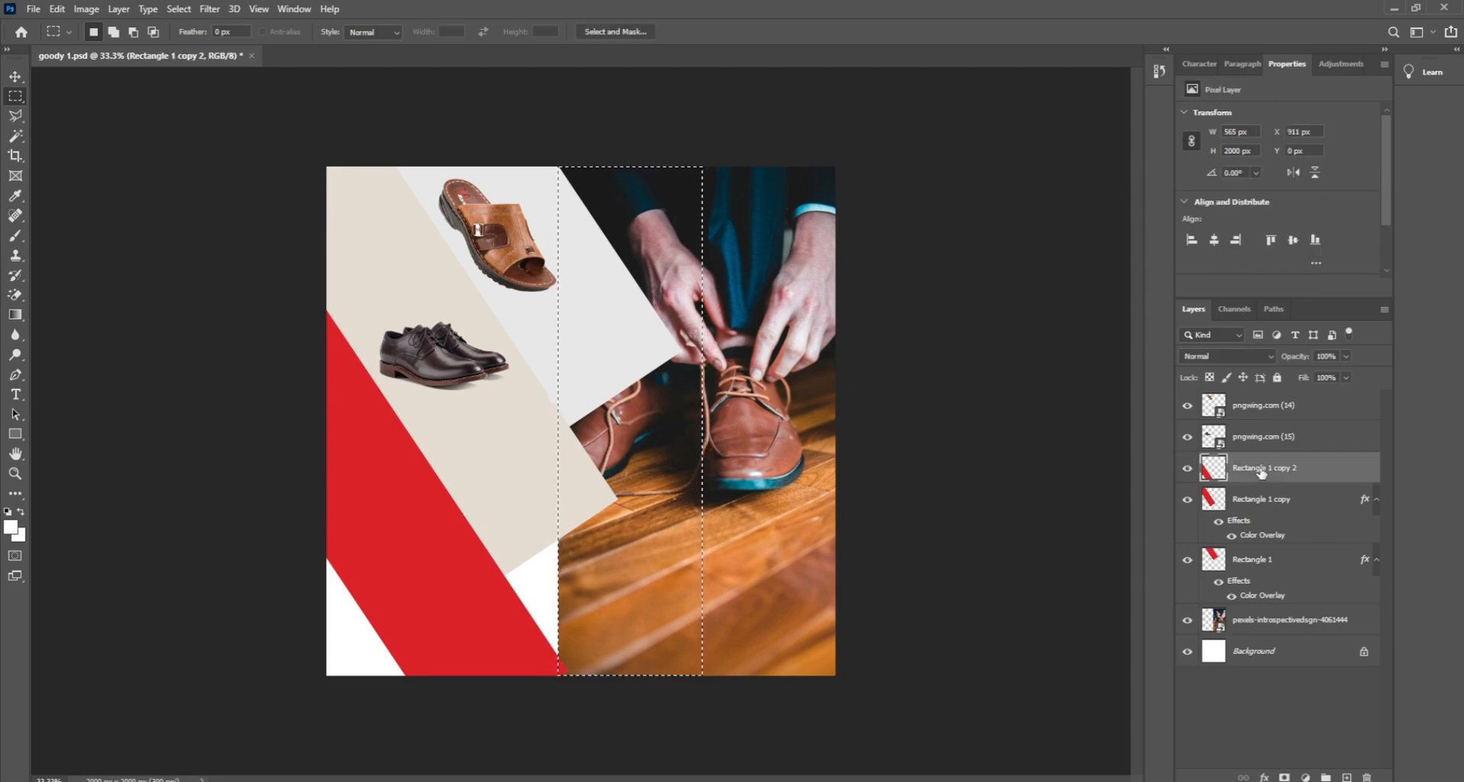
click(1256, 509)
key(Delete)
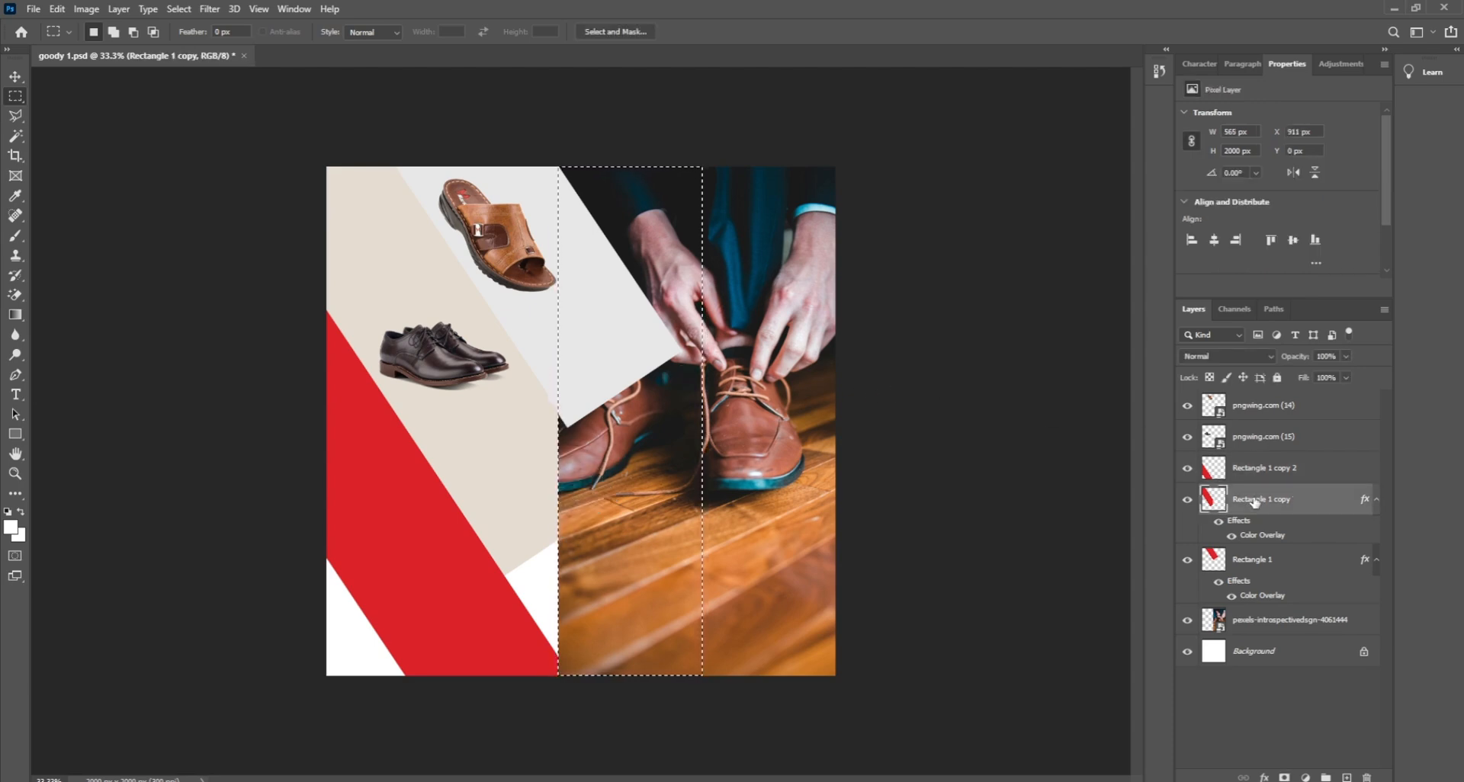
click(1255, 560)
key(Delete)
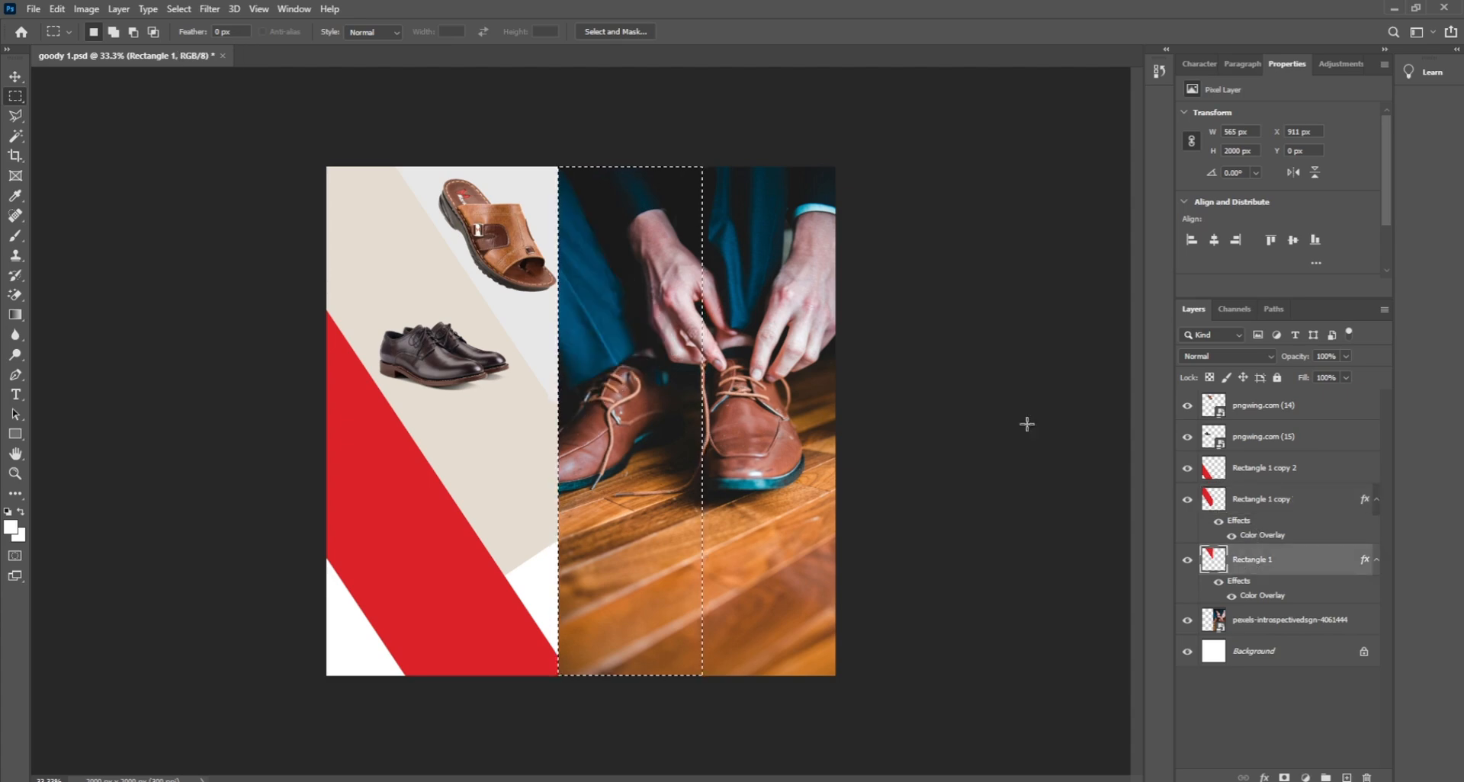
right_click(650, 291)
click(691, 297)
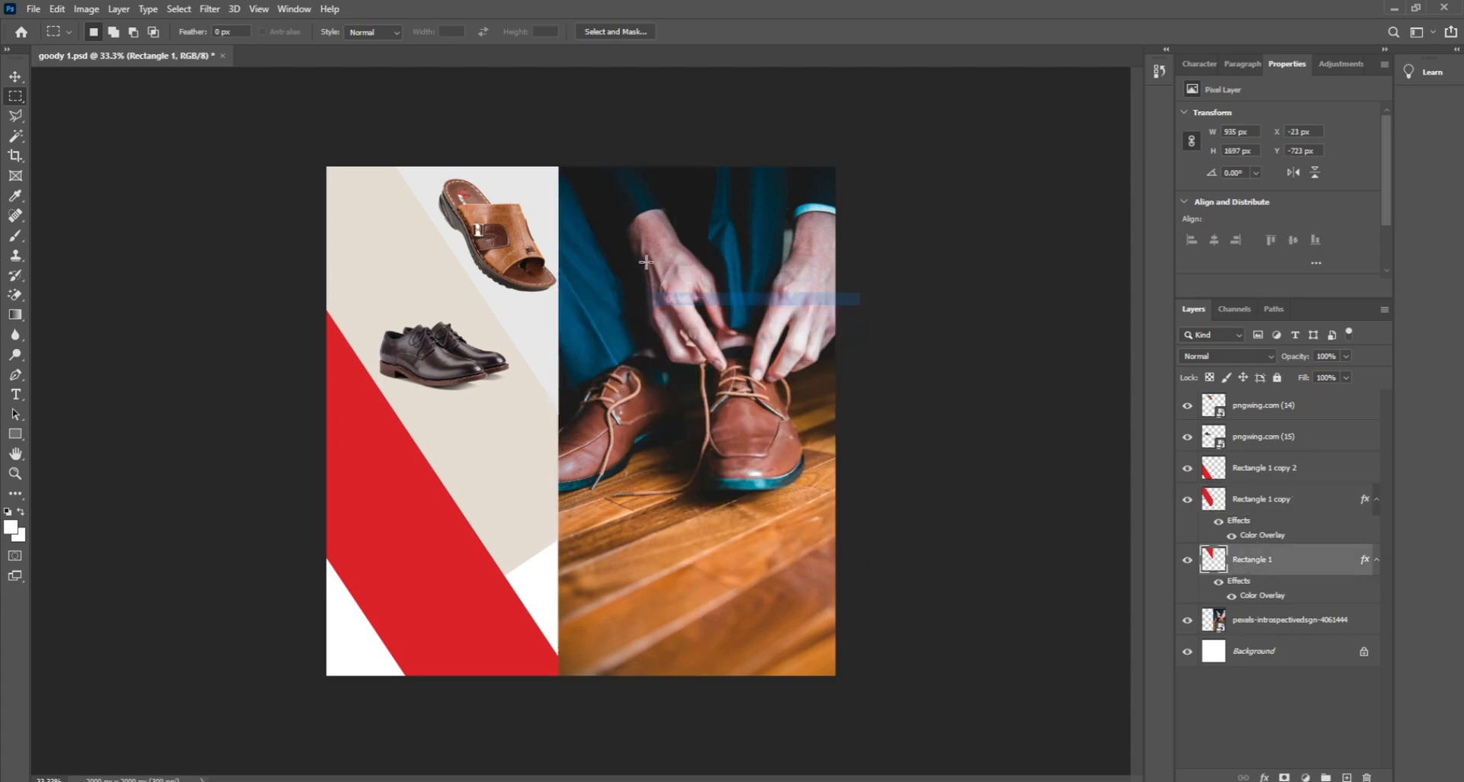
click(15, 77)
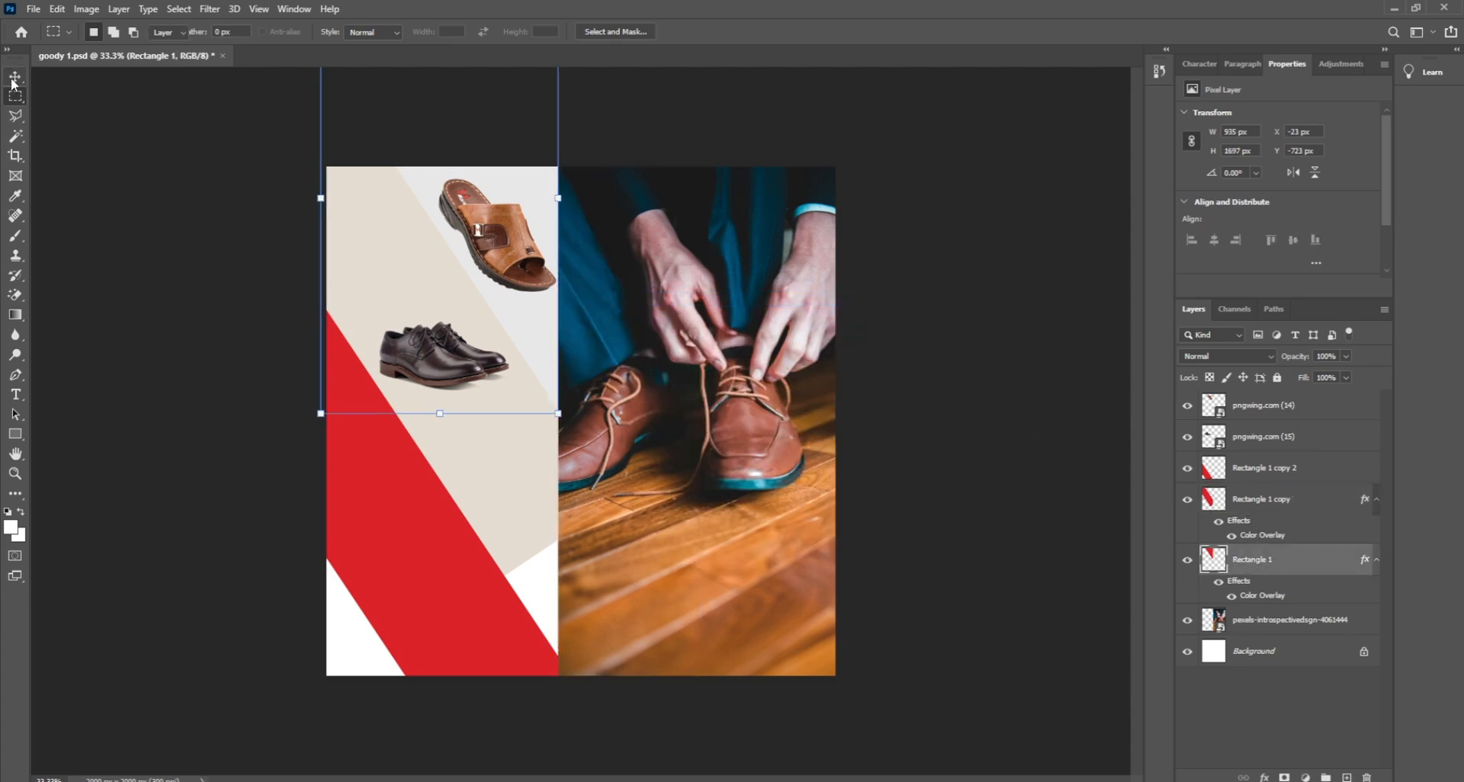
click(176, 271)
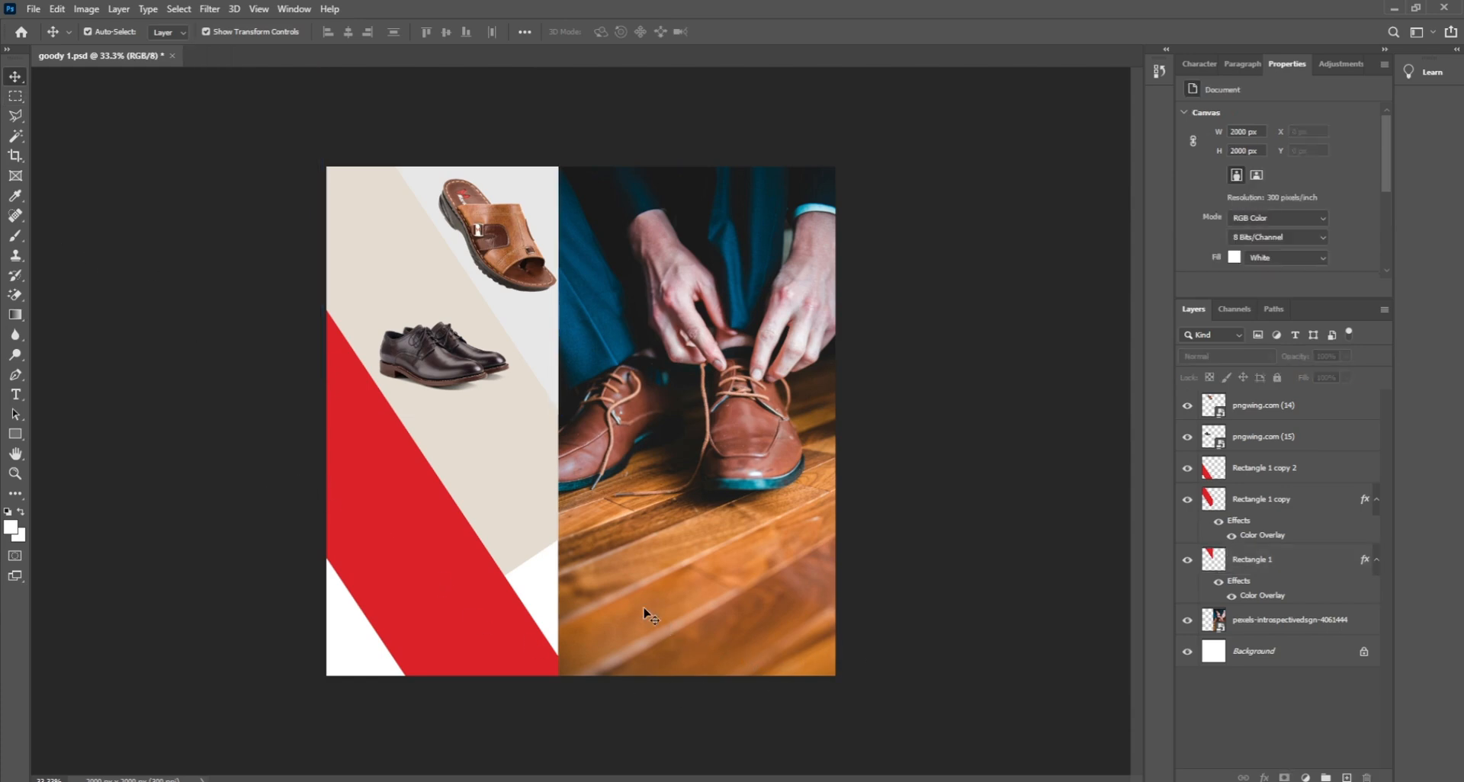
Step: Unlock the Background as Layer 0, add a beige #e4dcd1 Color Overlay, and lock it
click(532, 550)
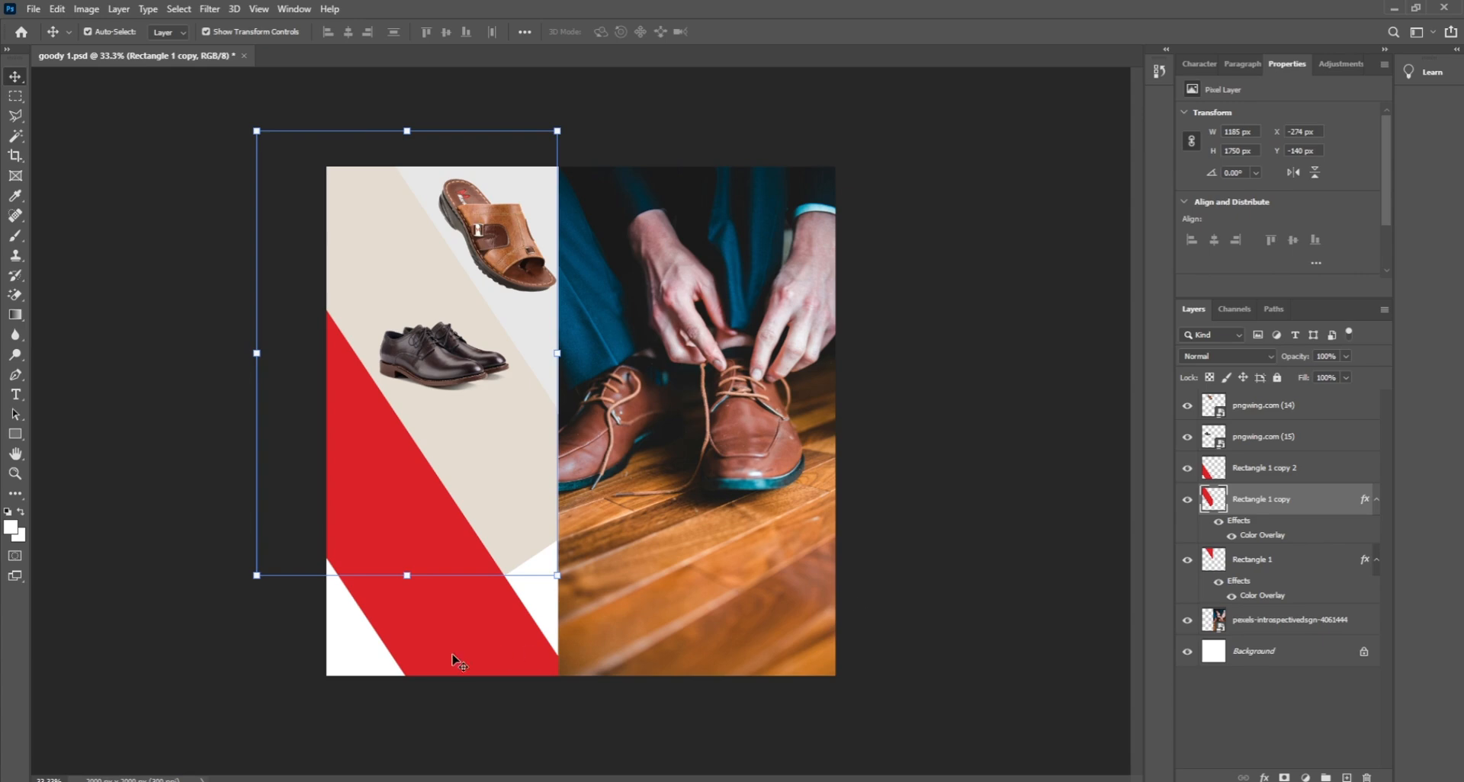
click(341, 667)
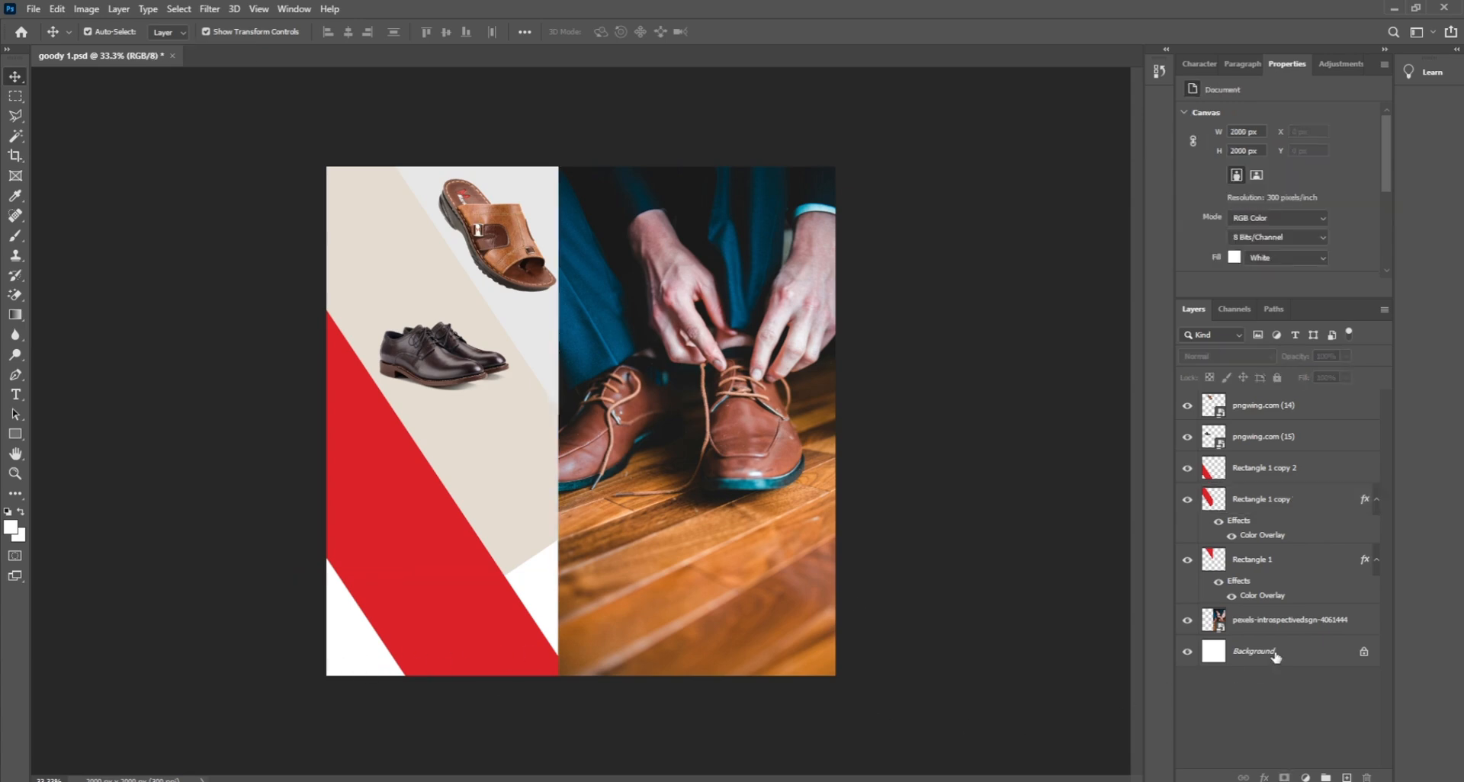
click(1364, 653)
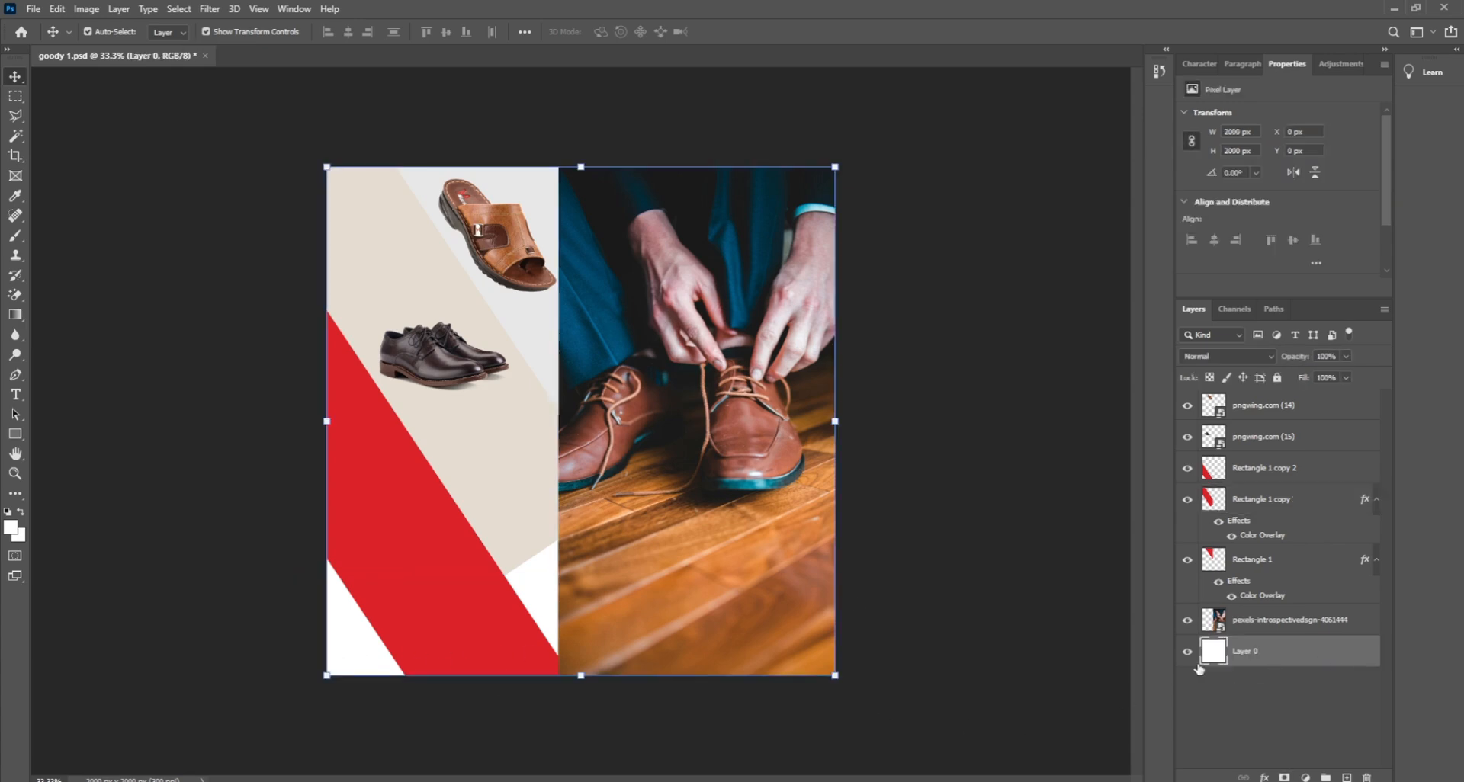
click(1263, 776)
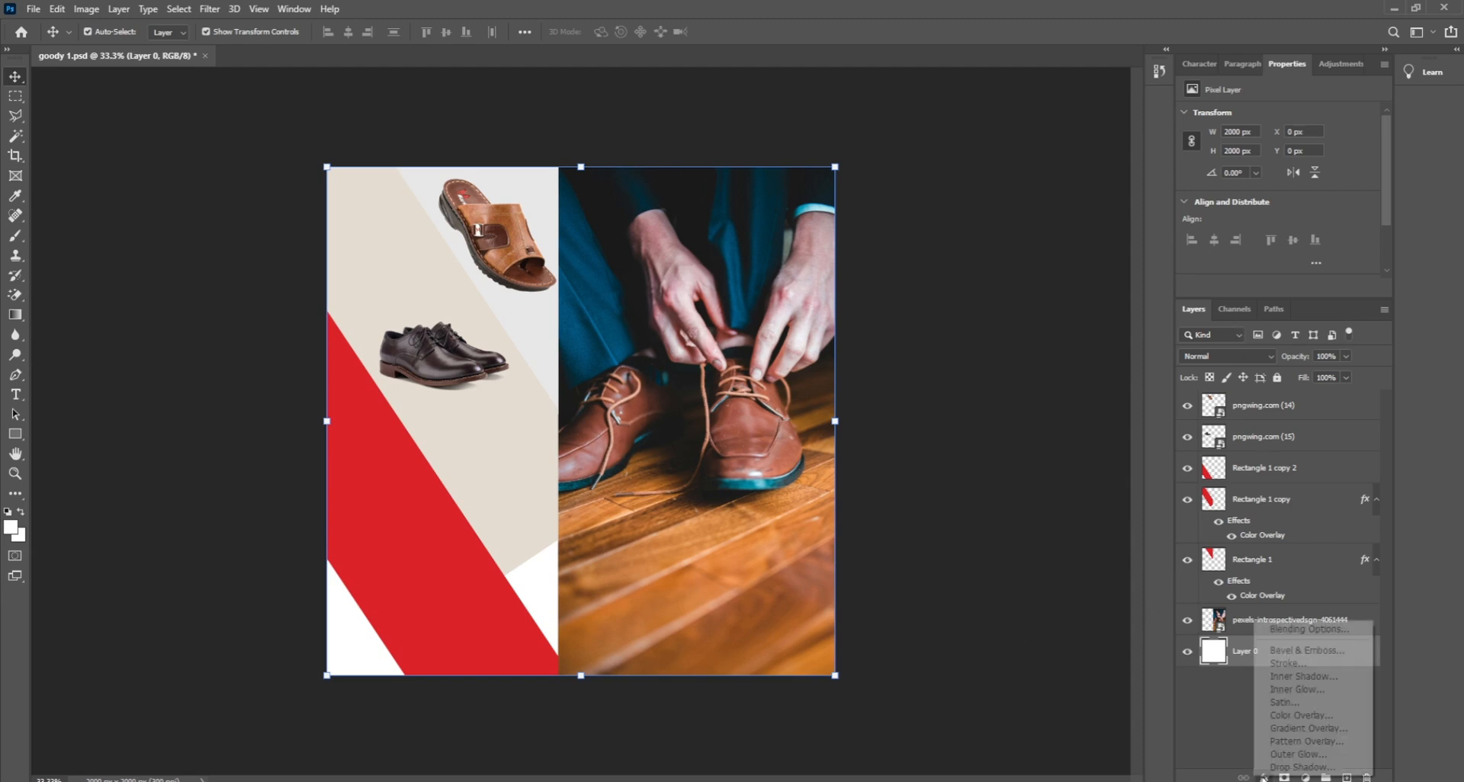
click(1289, 716)
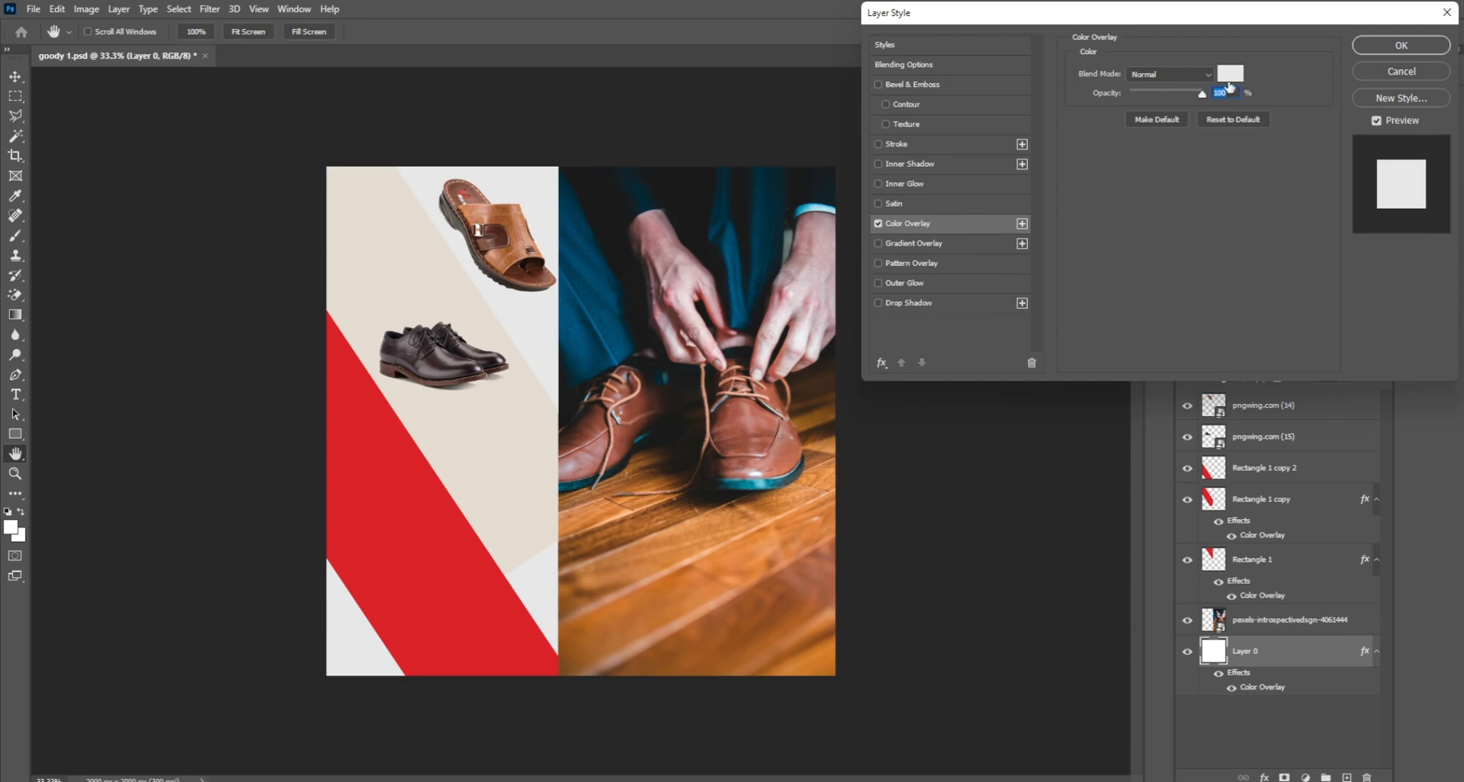
click(505, 505)
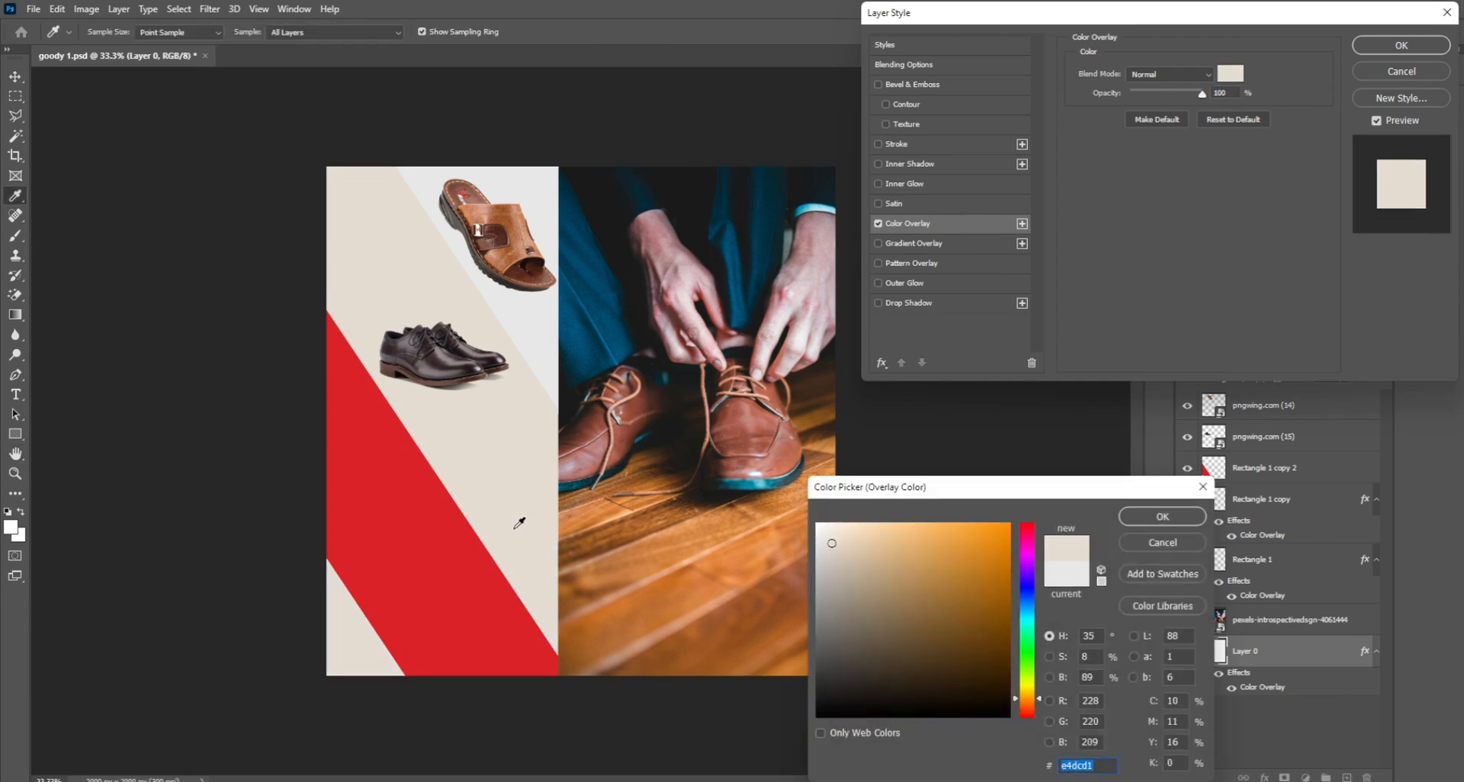
click(1128, 520)
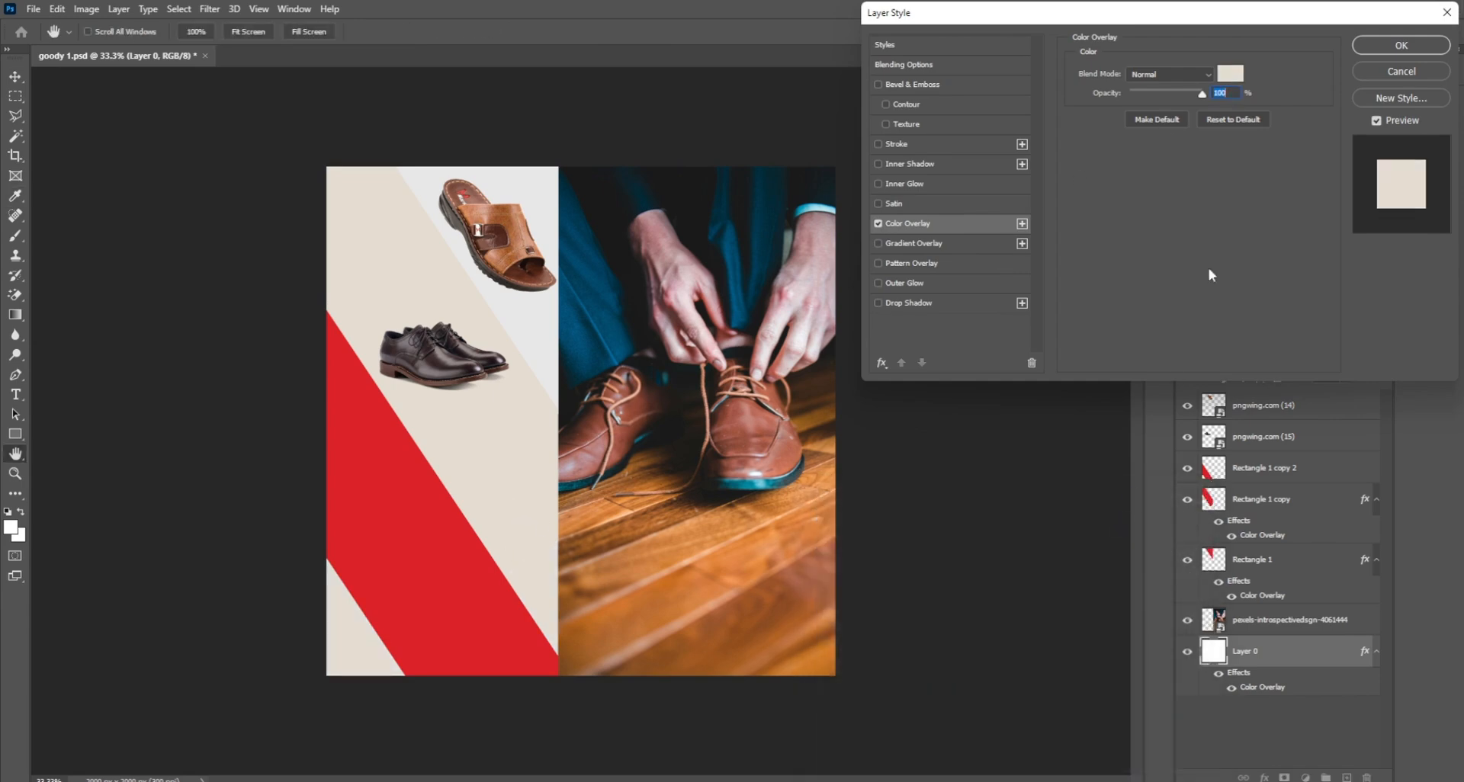
click(1376, 50)
click(1278, 378)
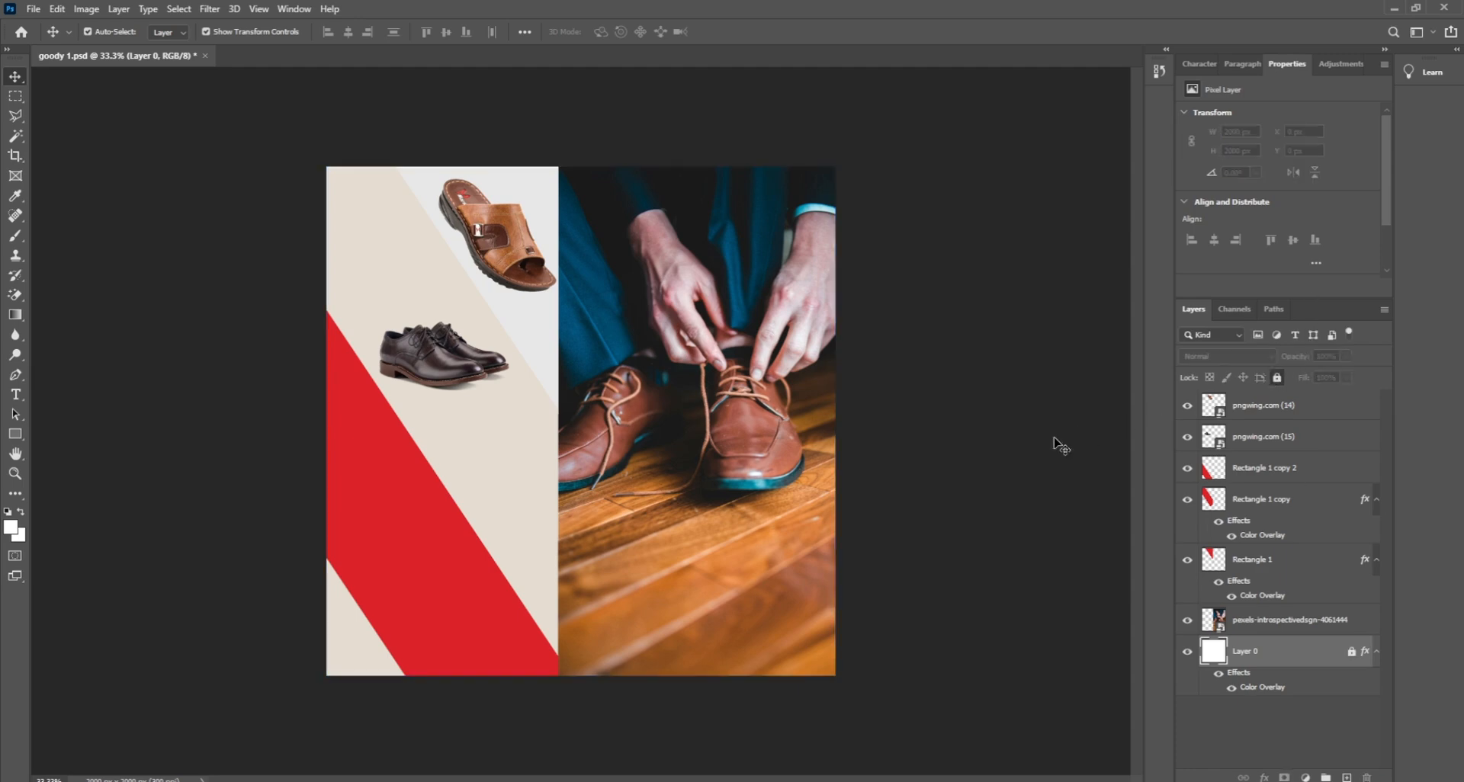
click(979, 454)
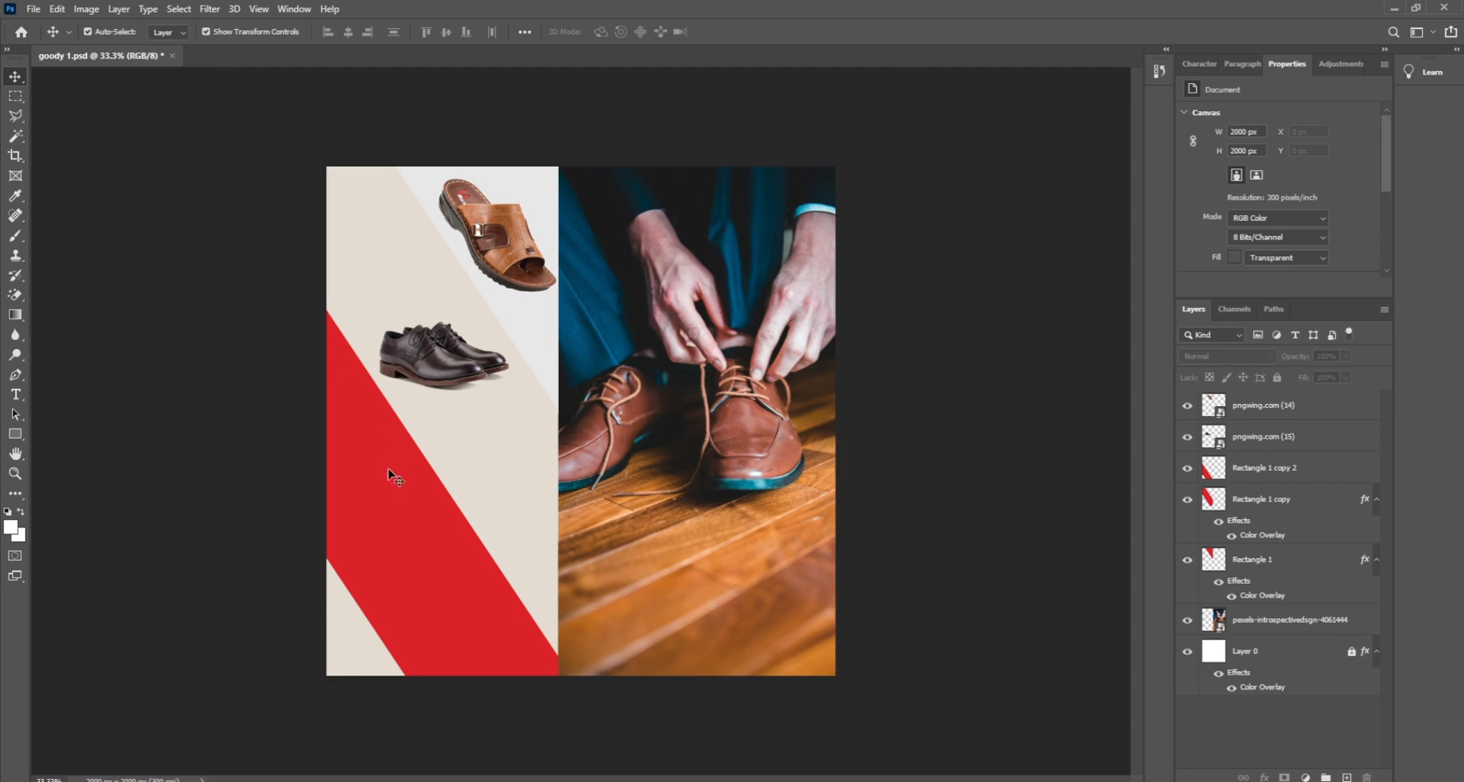
Step: Drag the black shoe image pngwing.com (16) from the goody store folder onto the canvas
click(391, 569)
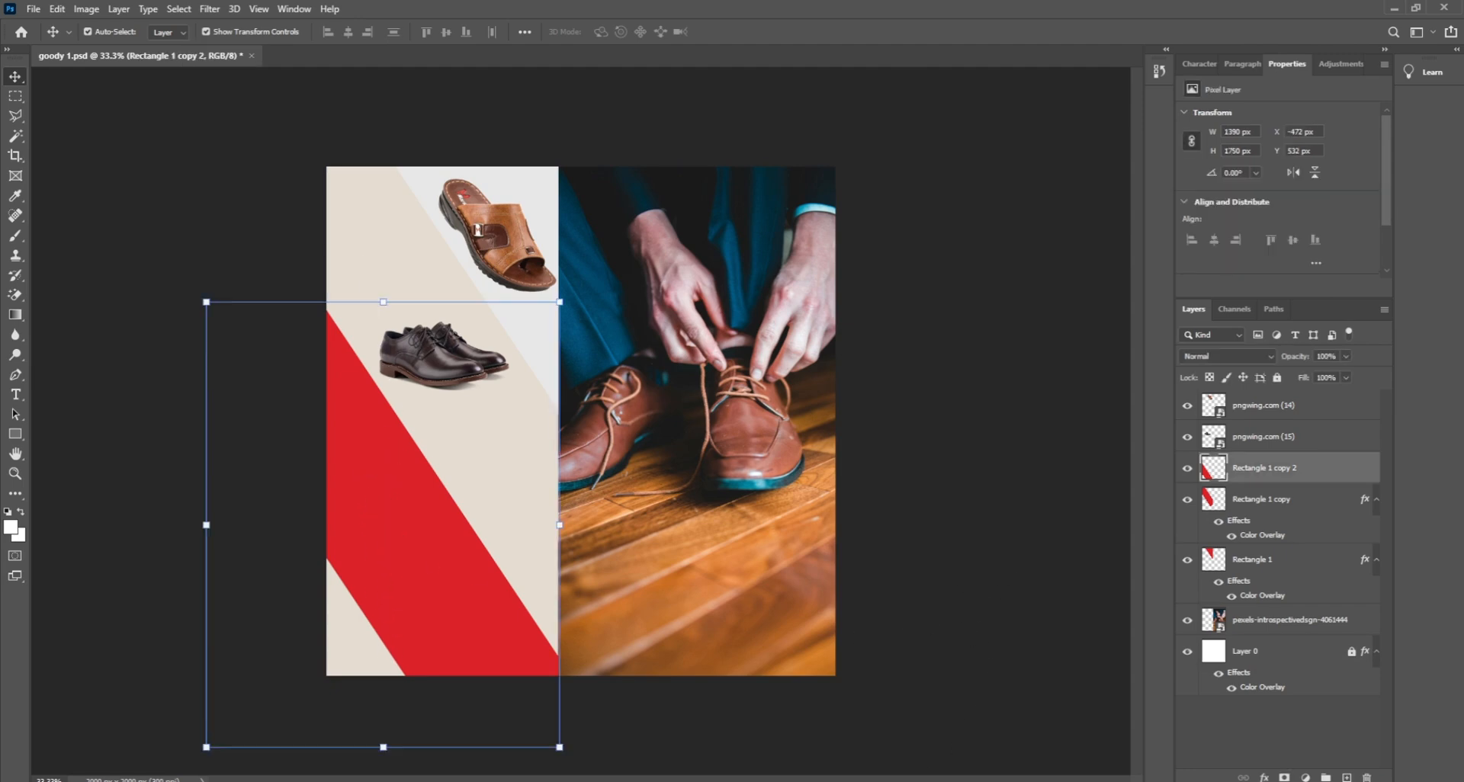
click(605, 781)
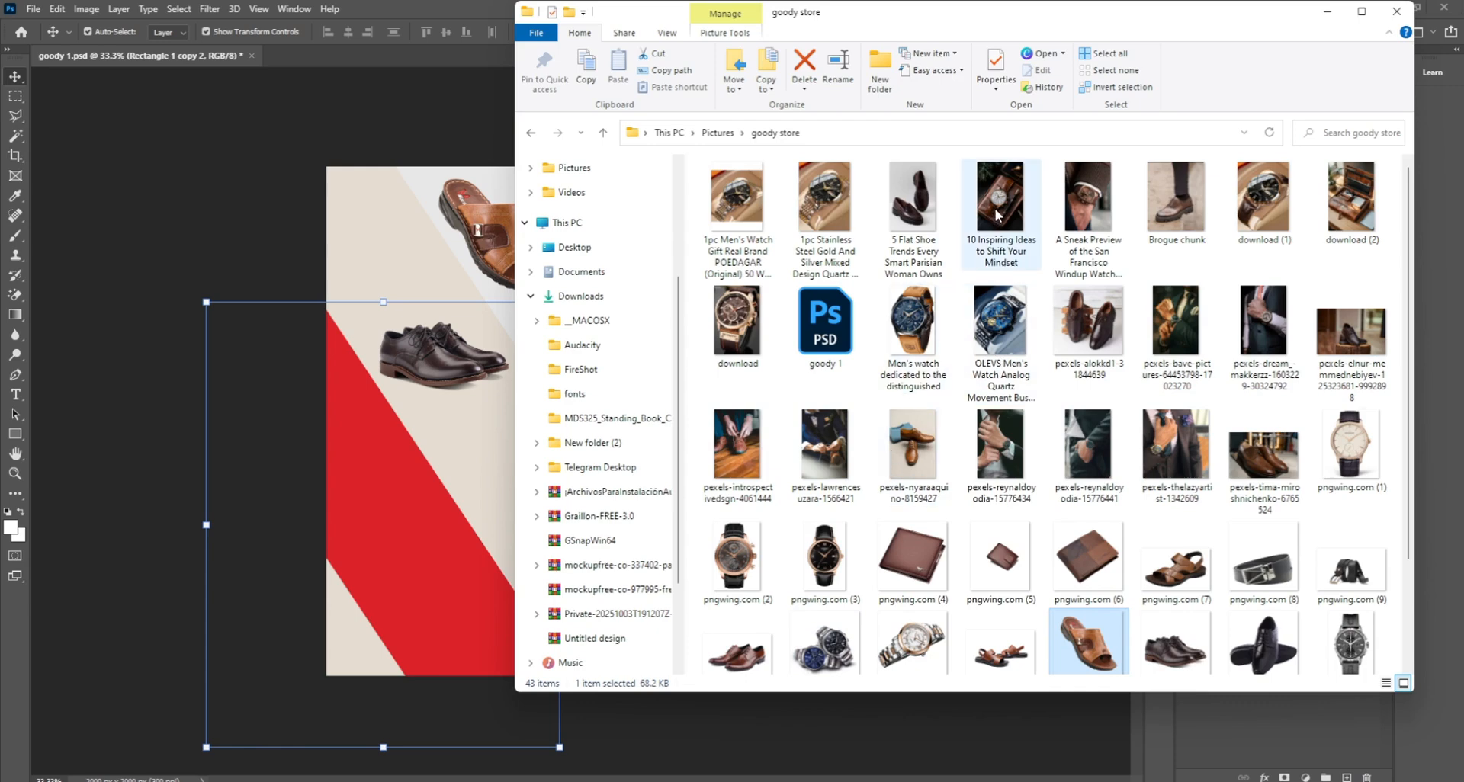
scroll(1314, 477, down, 2)
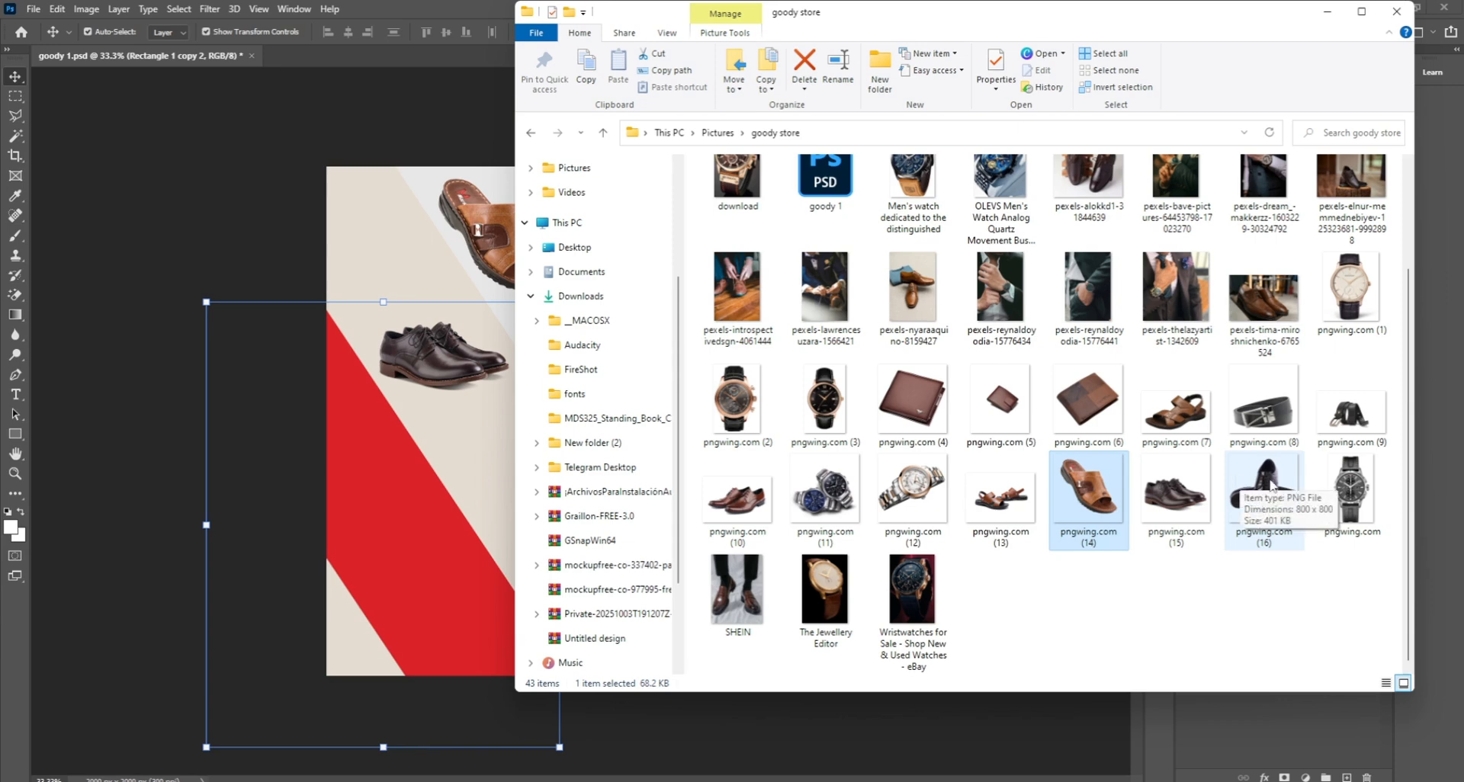
drag(1270, 486, 479, 500)
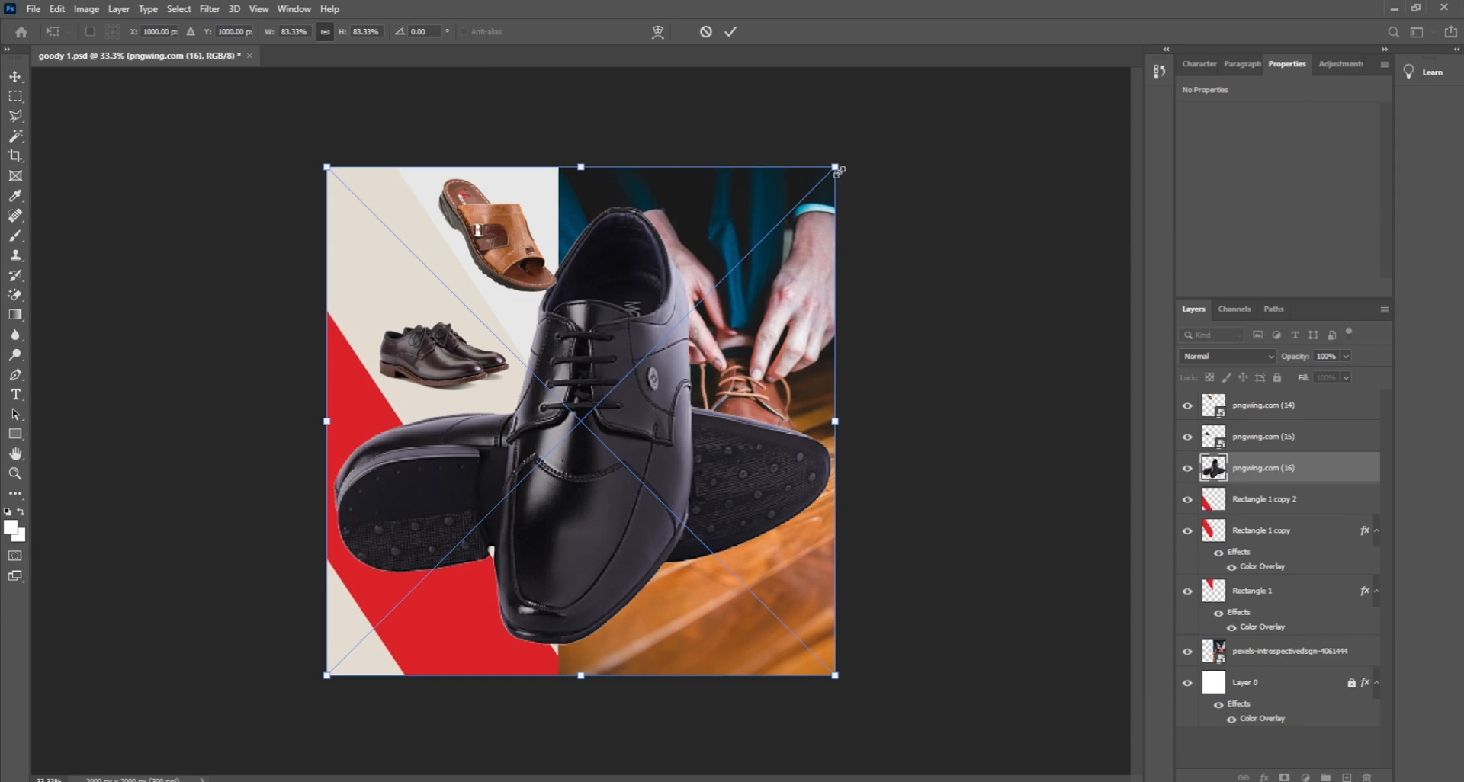
Step: Scale the black pngwing.com (16) shoes to about 24% and set them on the lower red band
drag(839, 172, 427, 488)
mouse_move(418, 564)
mouse_down()
mouse_move(418, 509)
mouse_move(419, 538)
mouse_up()
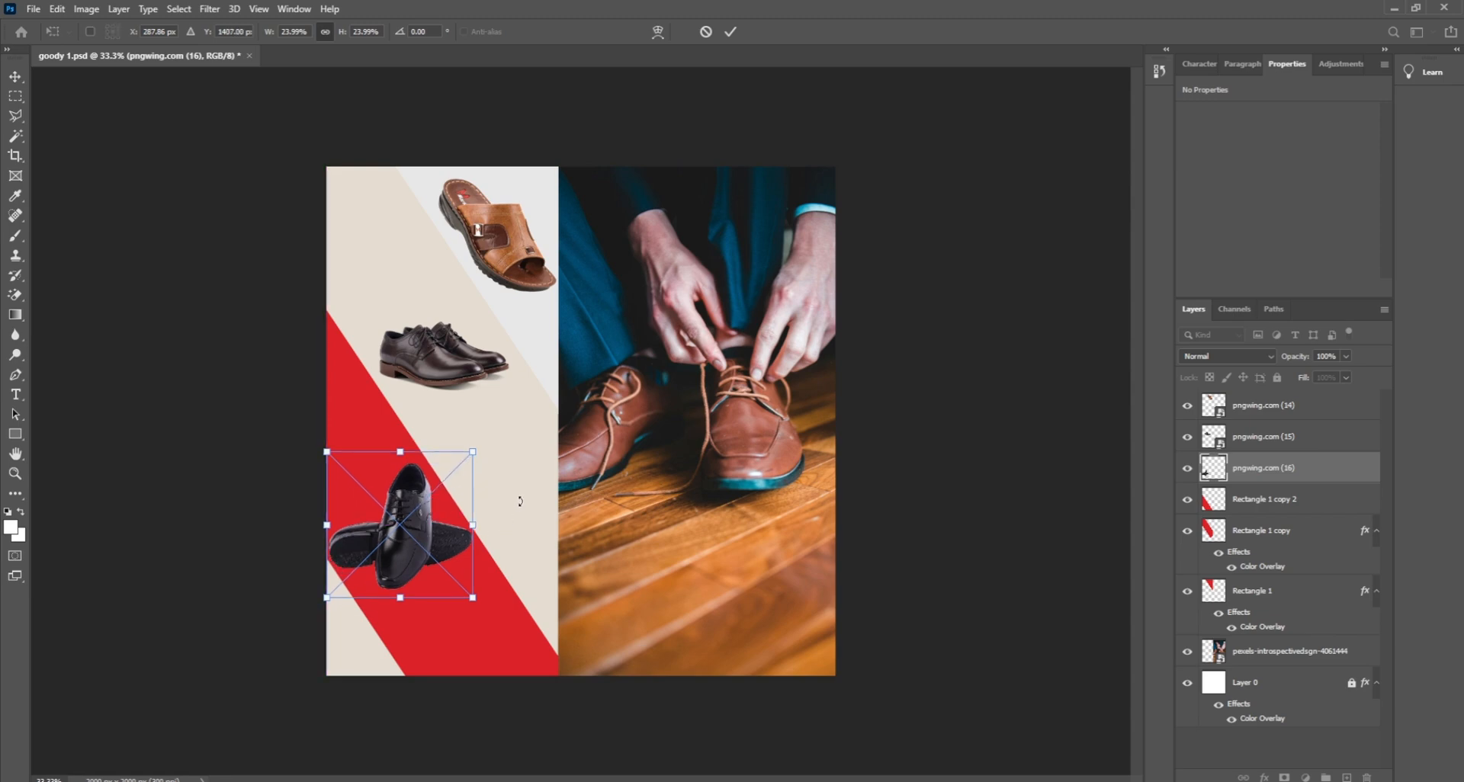
key(Return)
click(877, 494)
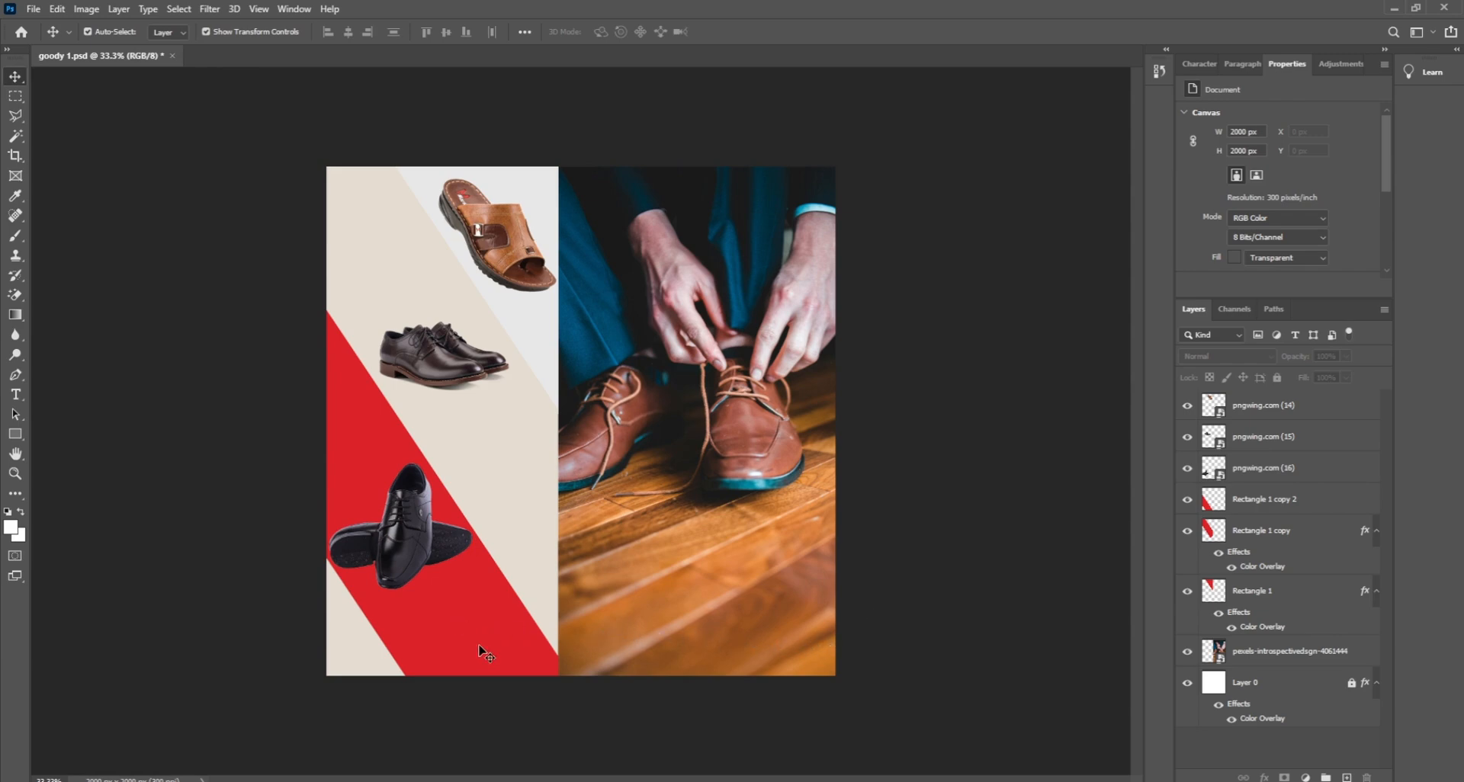
click(619, 762)
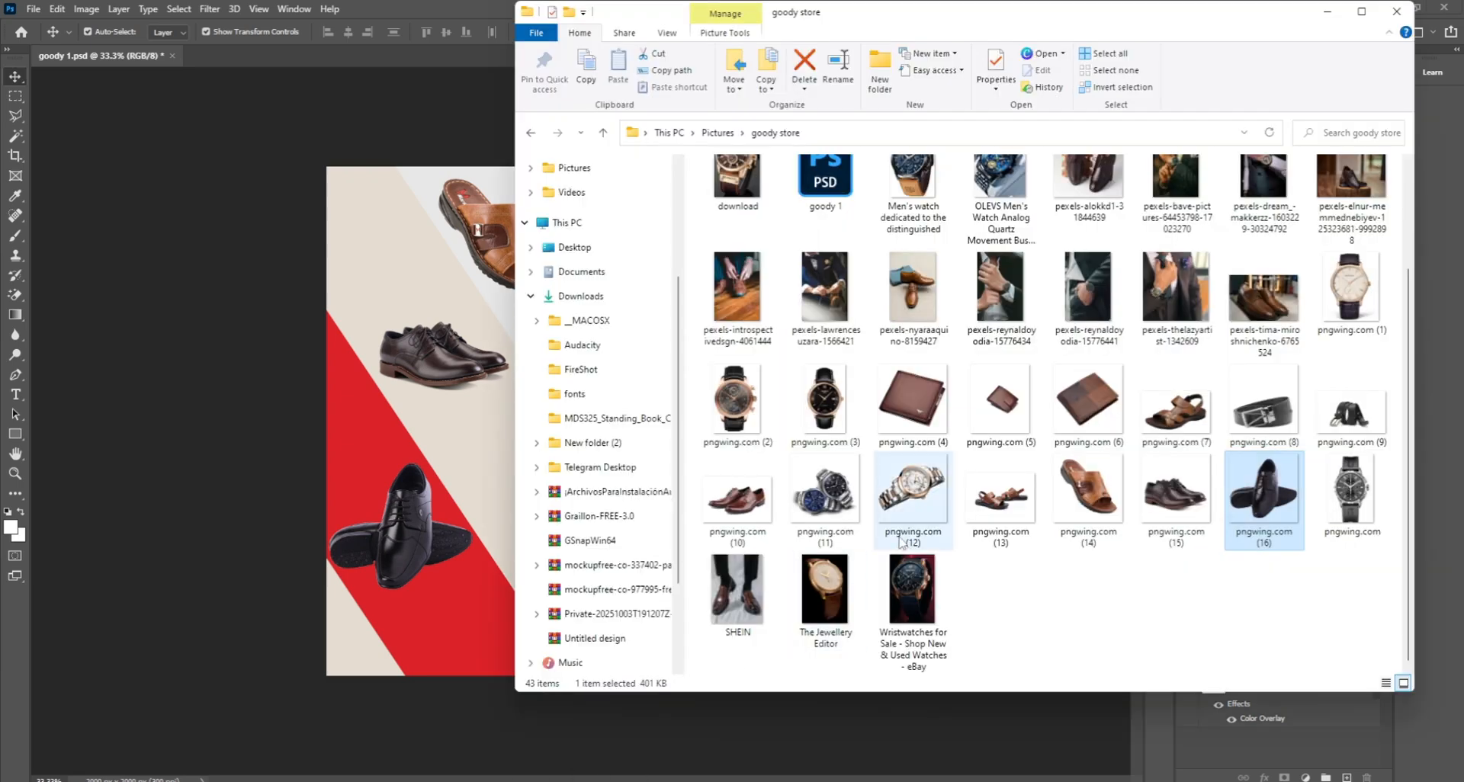
Step: Place the Brogue chunk photo from the goody store folder over the design's right half
scroll(875, 490, up, 2)
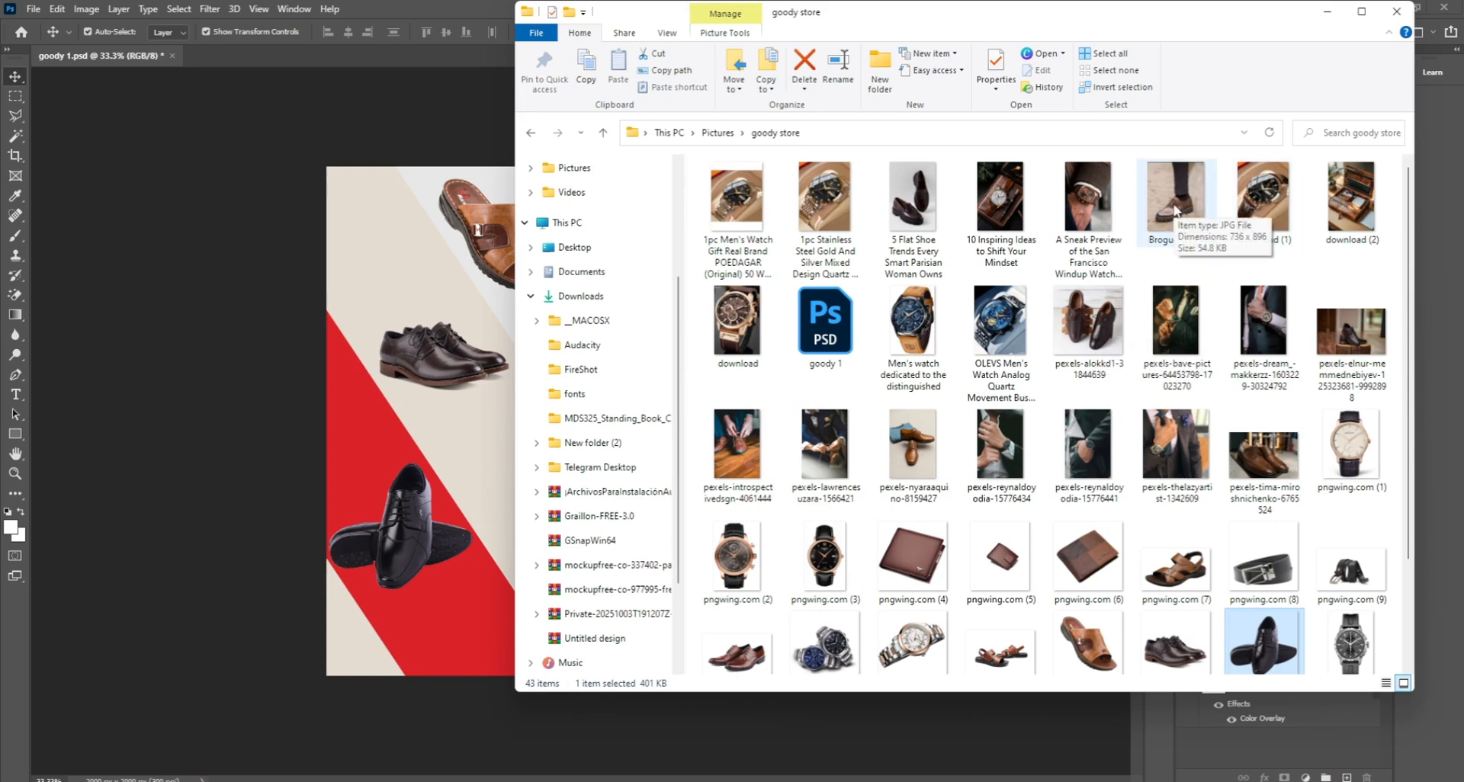
scroll(1126, 603, down, 2)
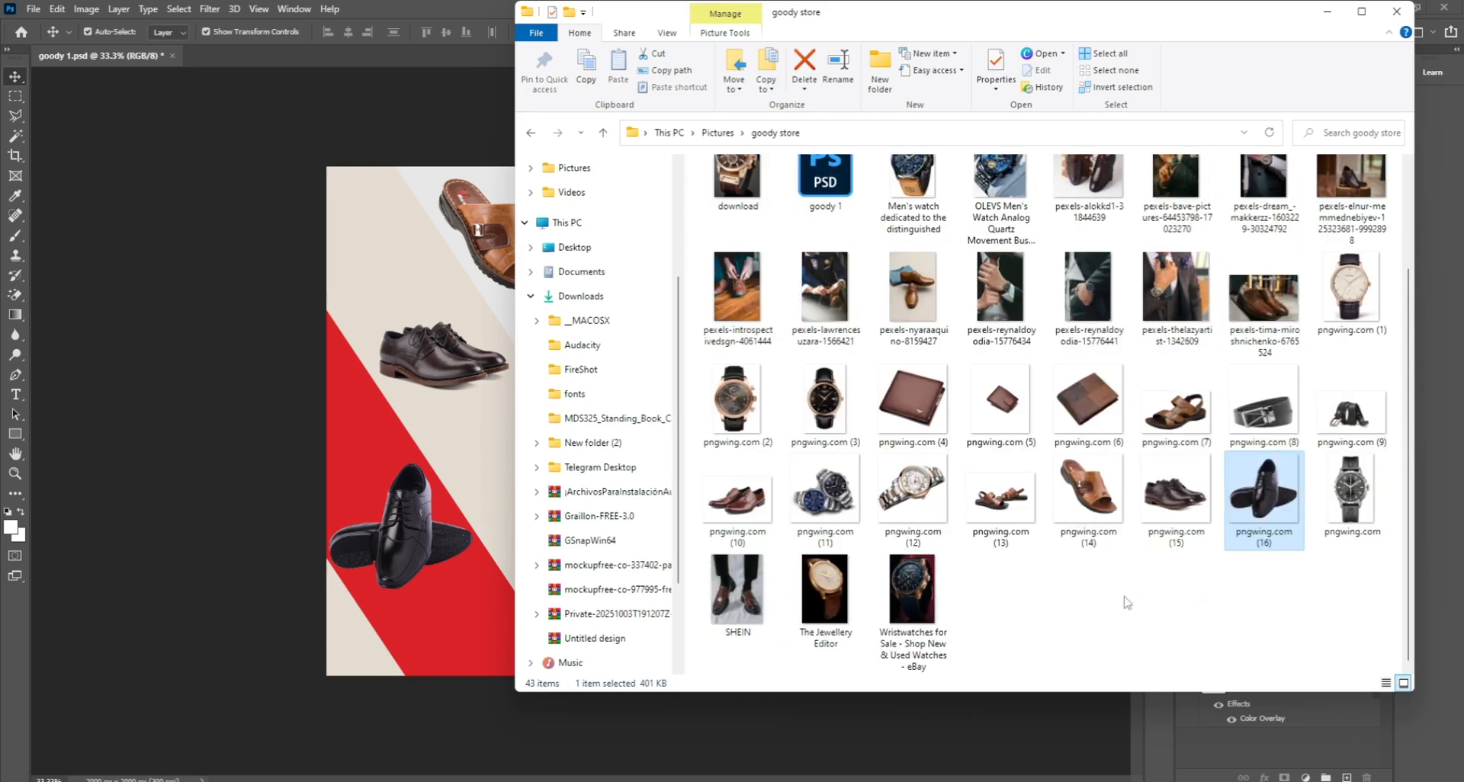
scroll(974, 568, up, 2)
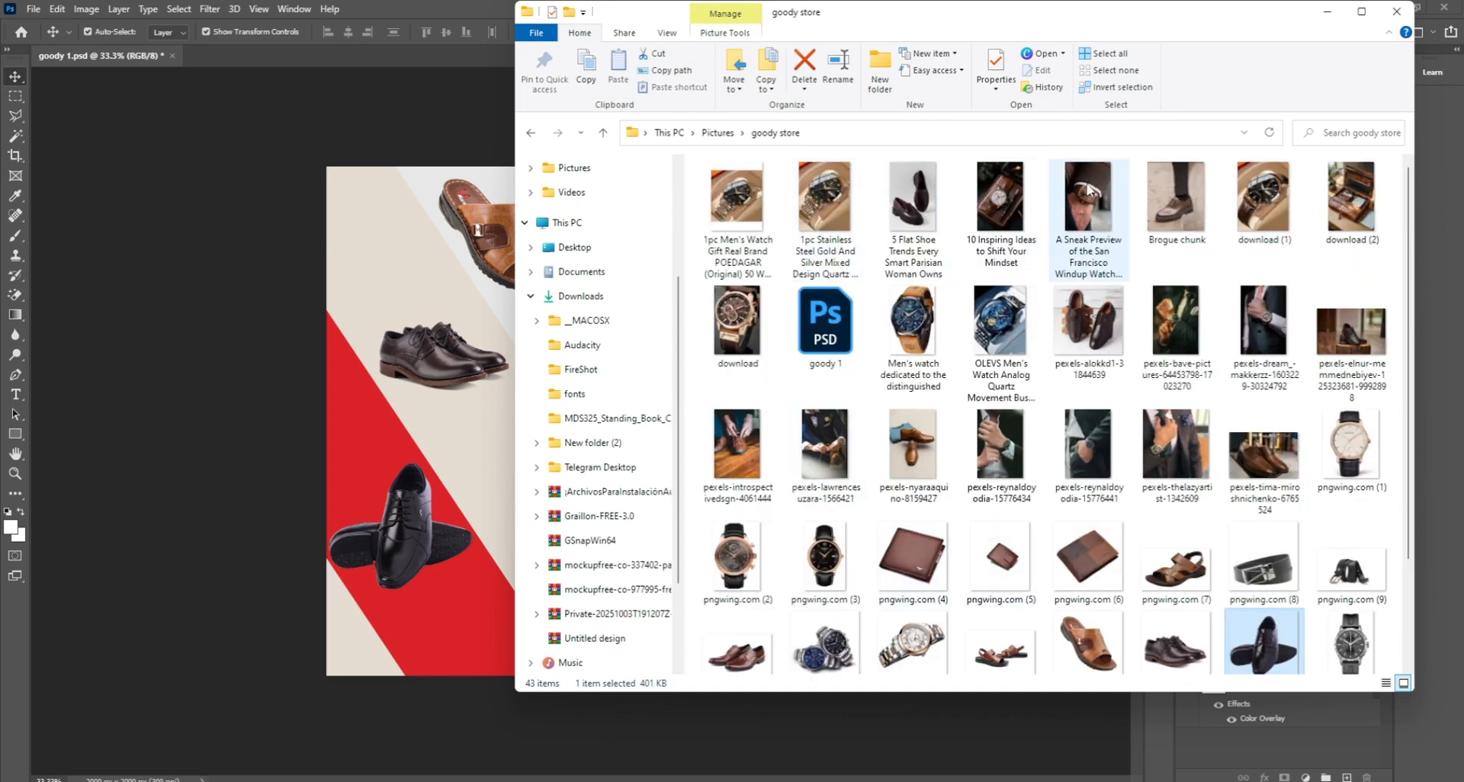
drag(737, 445, 658, 469)
key(Return)
Step: Give the Rectangle 1 copy 2 band a Color Overlay of darker beige sampled from the photo
click(458, 658)
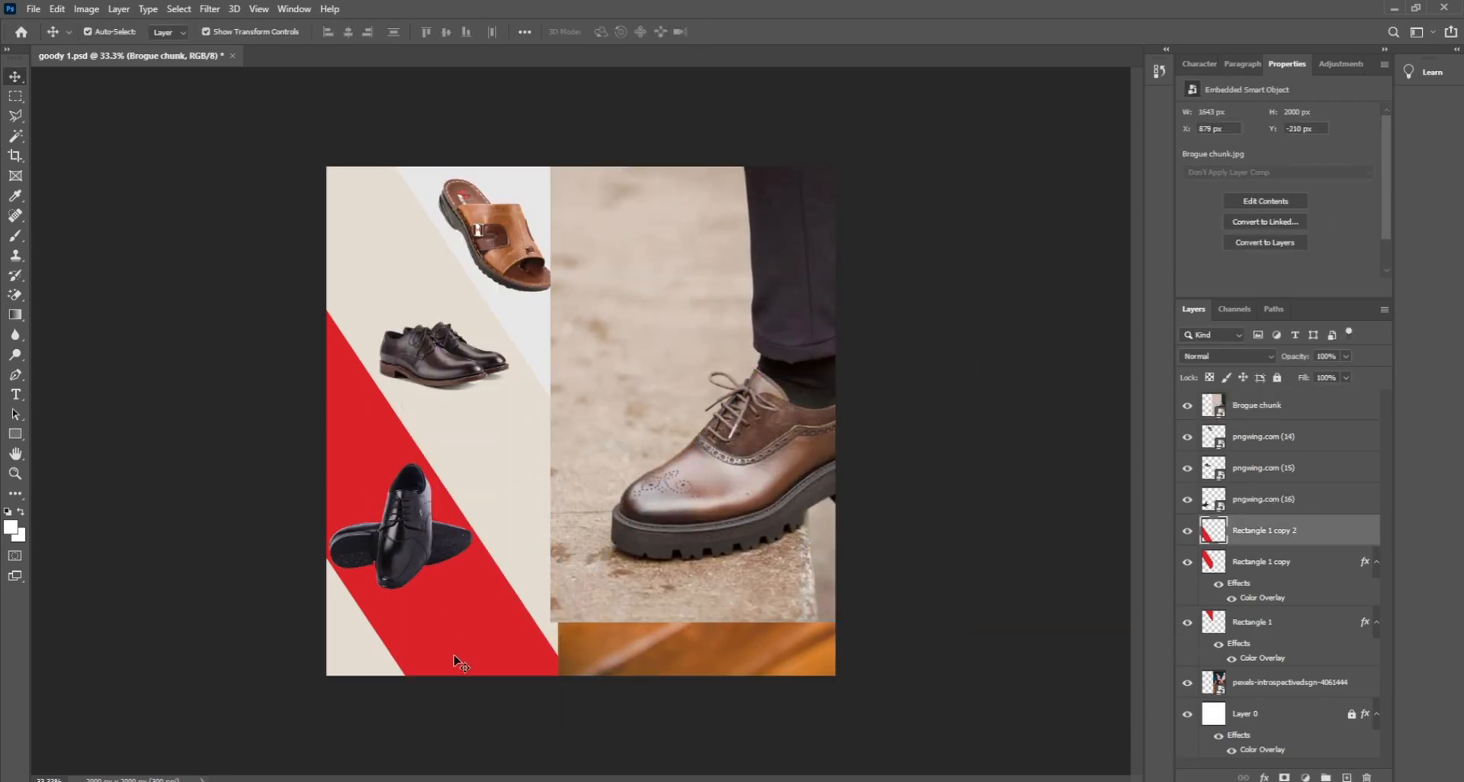
click(1264, 778)
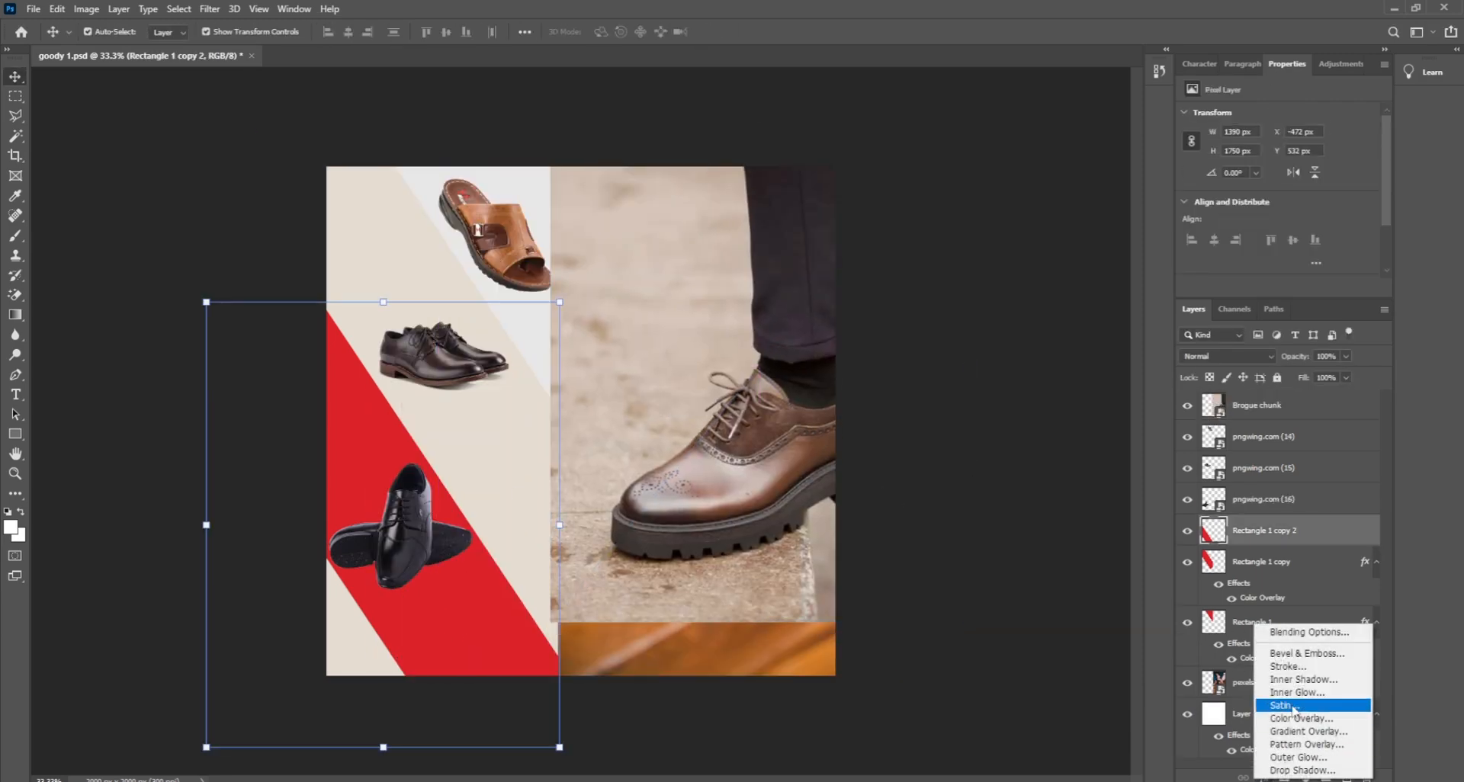
click(1294, 718)
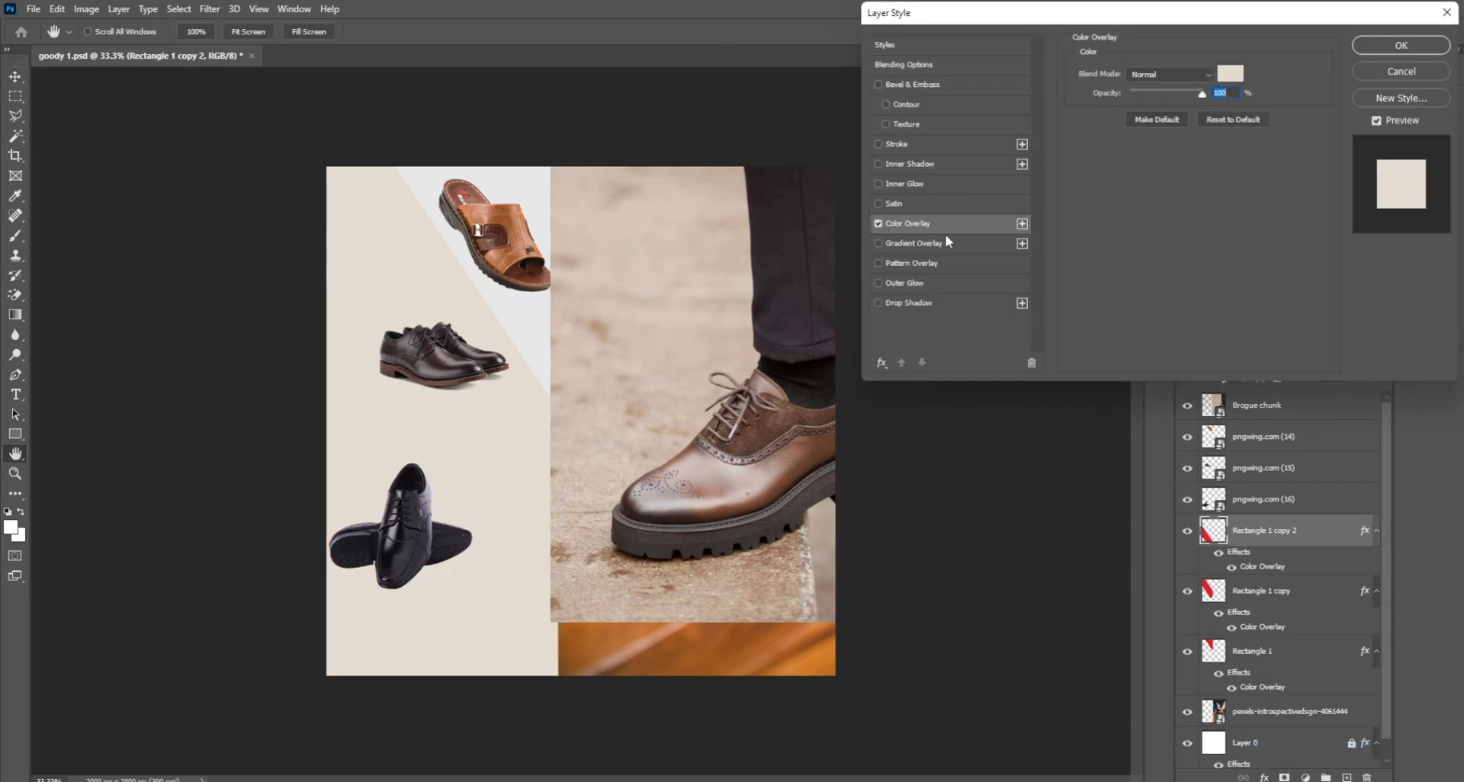
click(1227, 75)
click(596, 488)
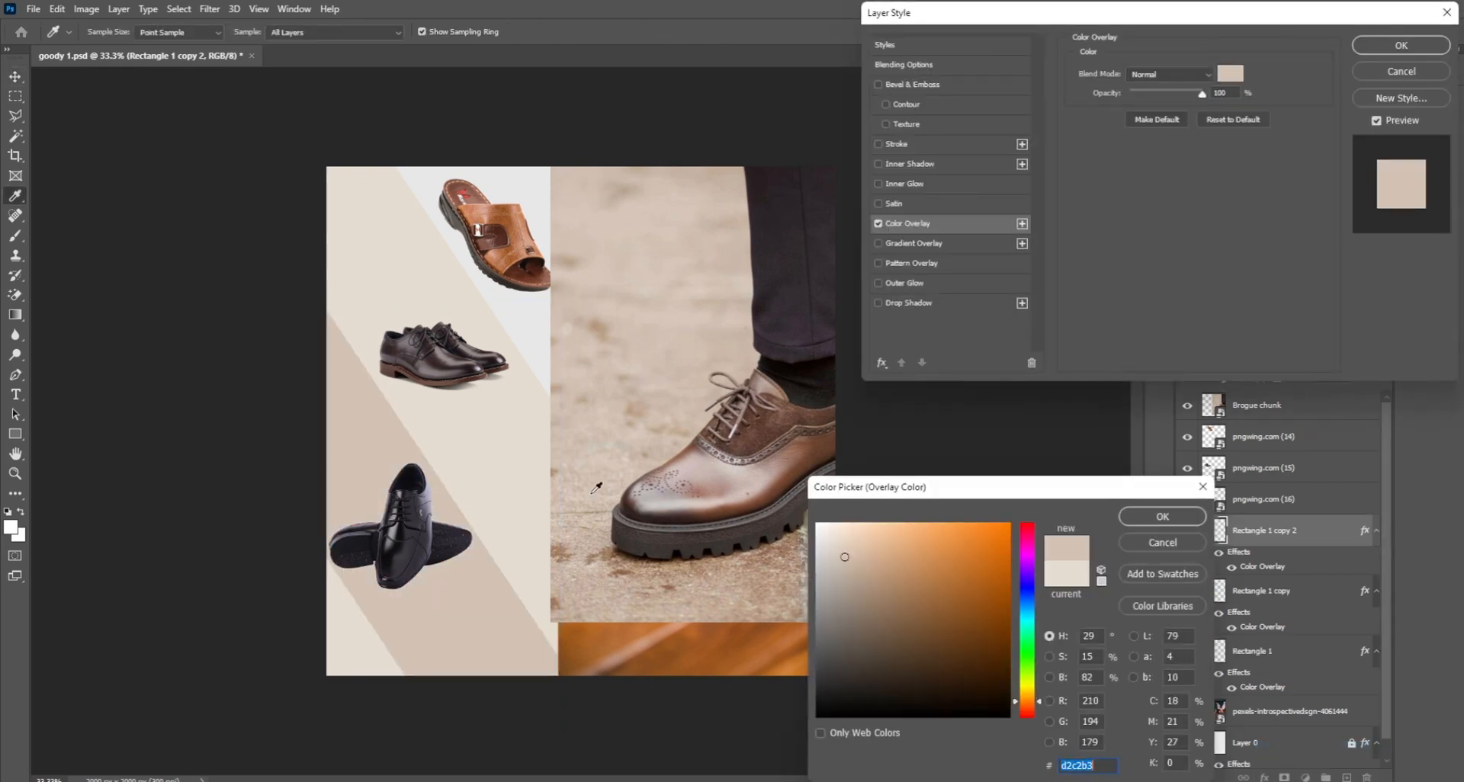
click(1138, 519)
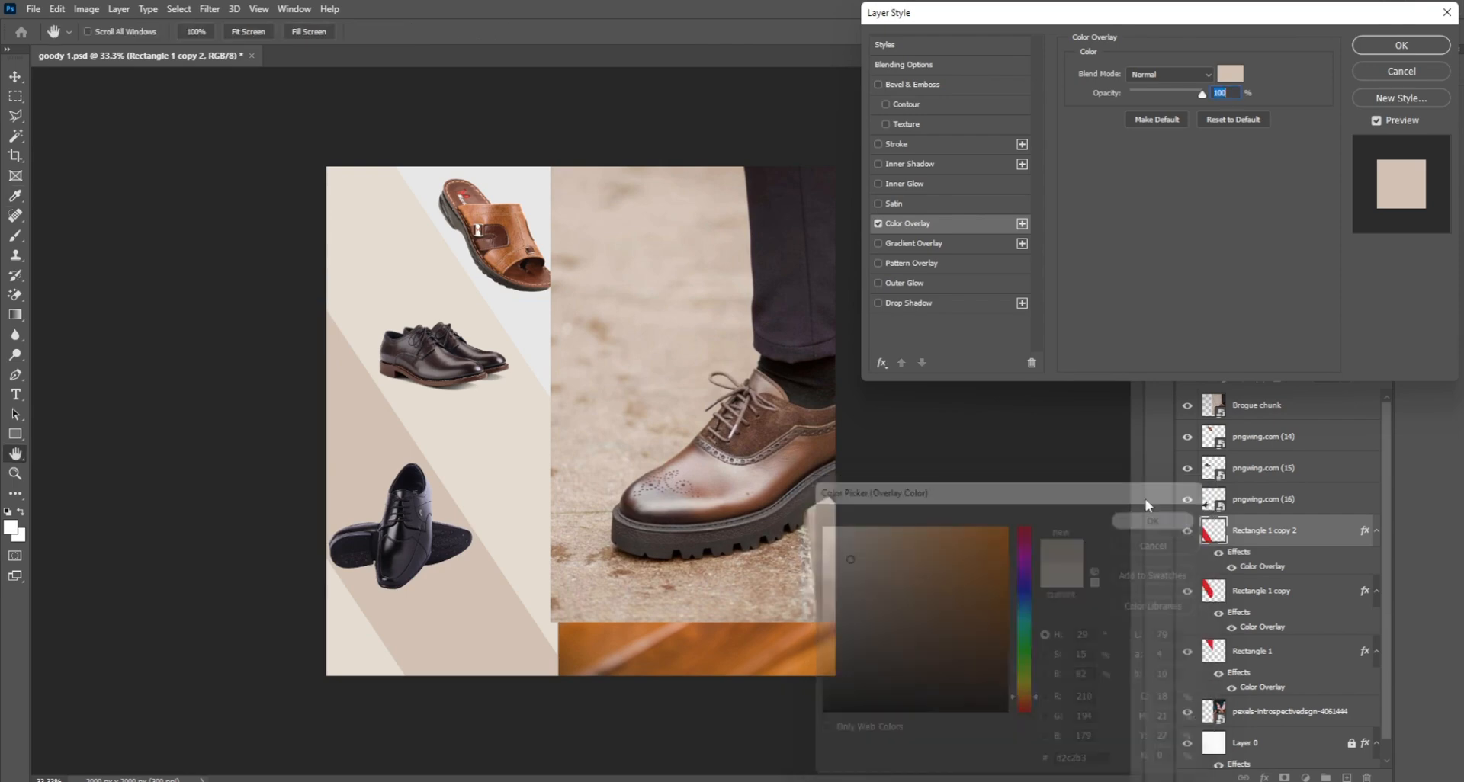
click(1400, 43)
Step: Delete the Brogue chunk photo layer so the shoe-lacing photo shows again
key(v)
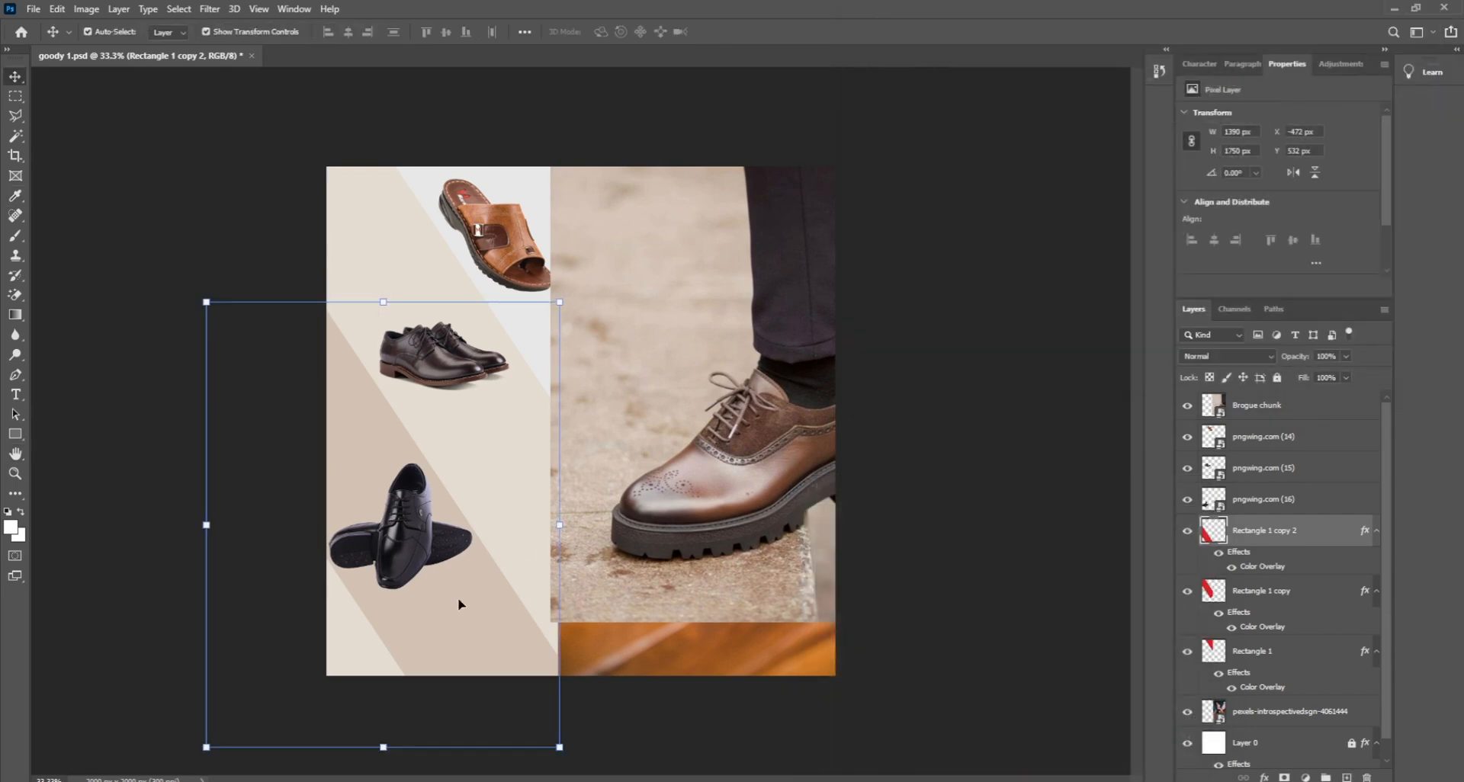
click(915, 480)
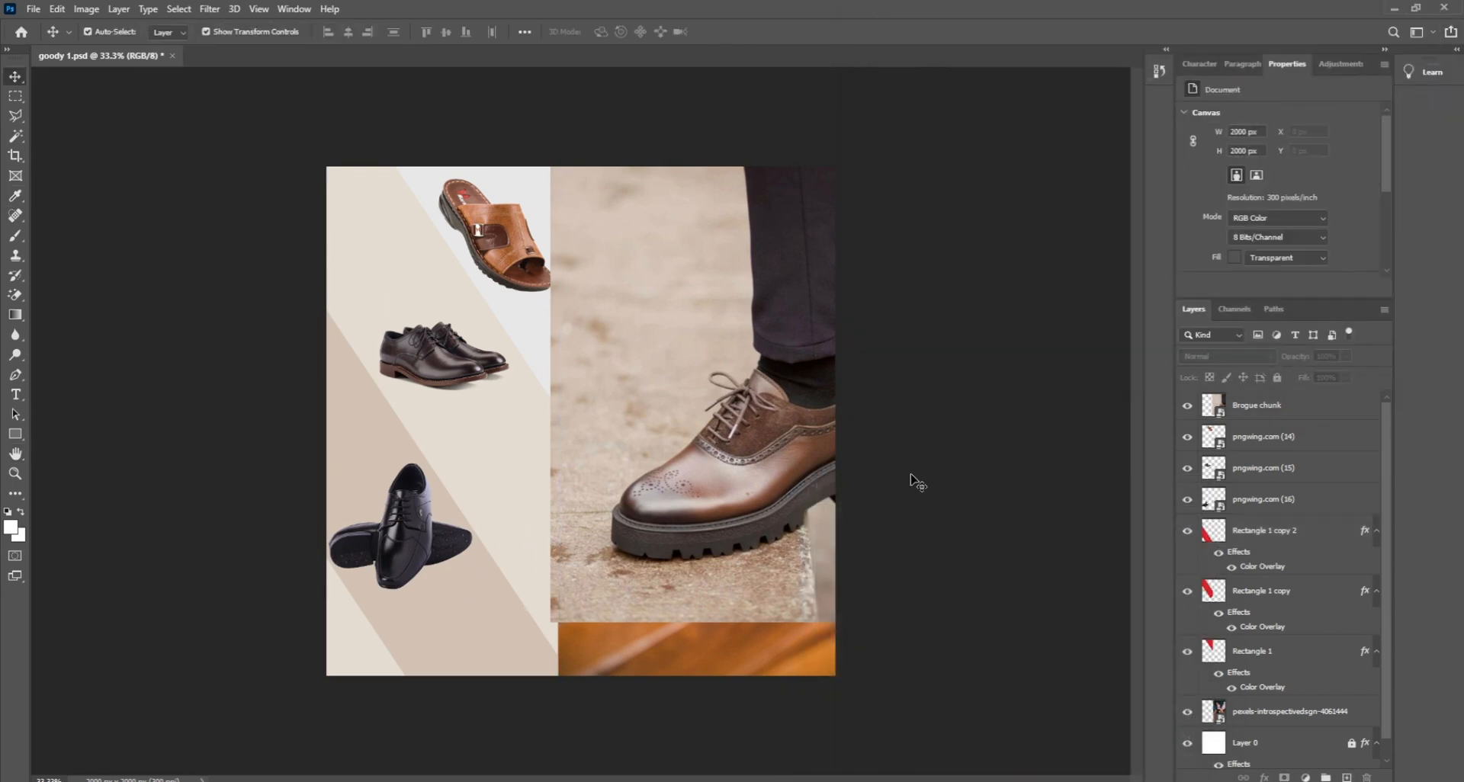
click(720, 395)
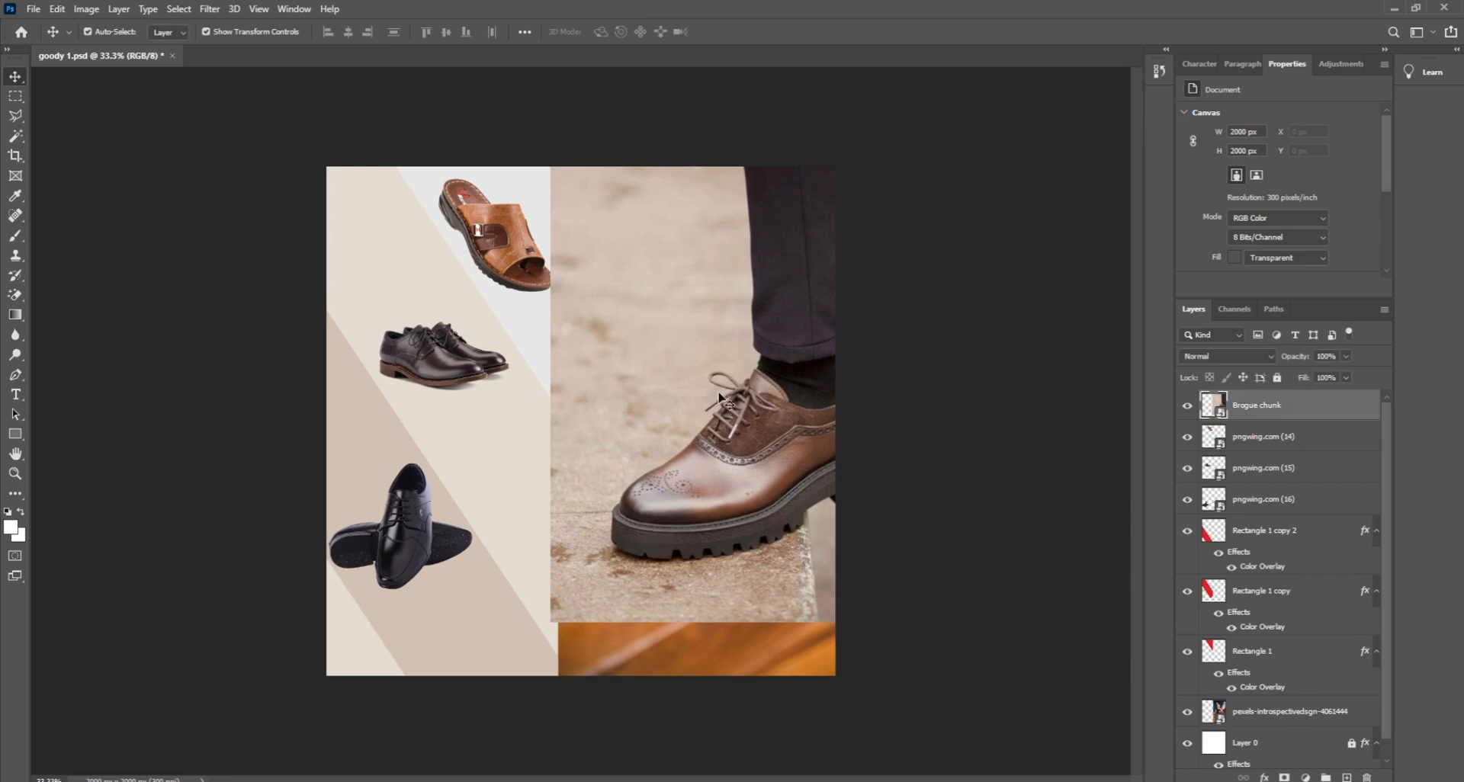
key(Delete)
click(946, 357)
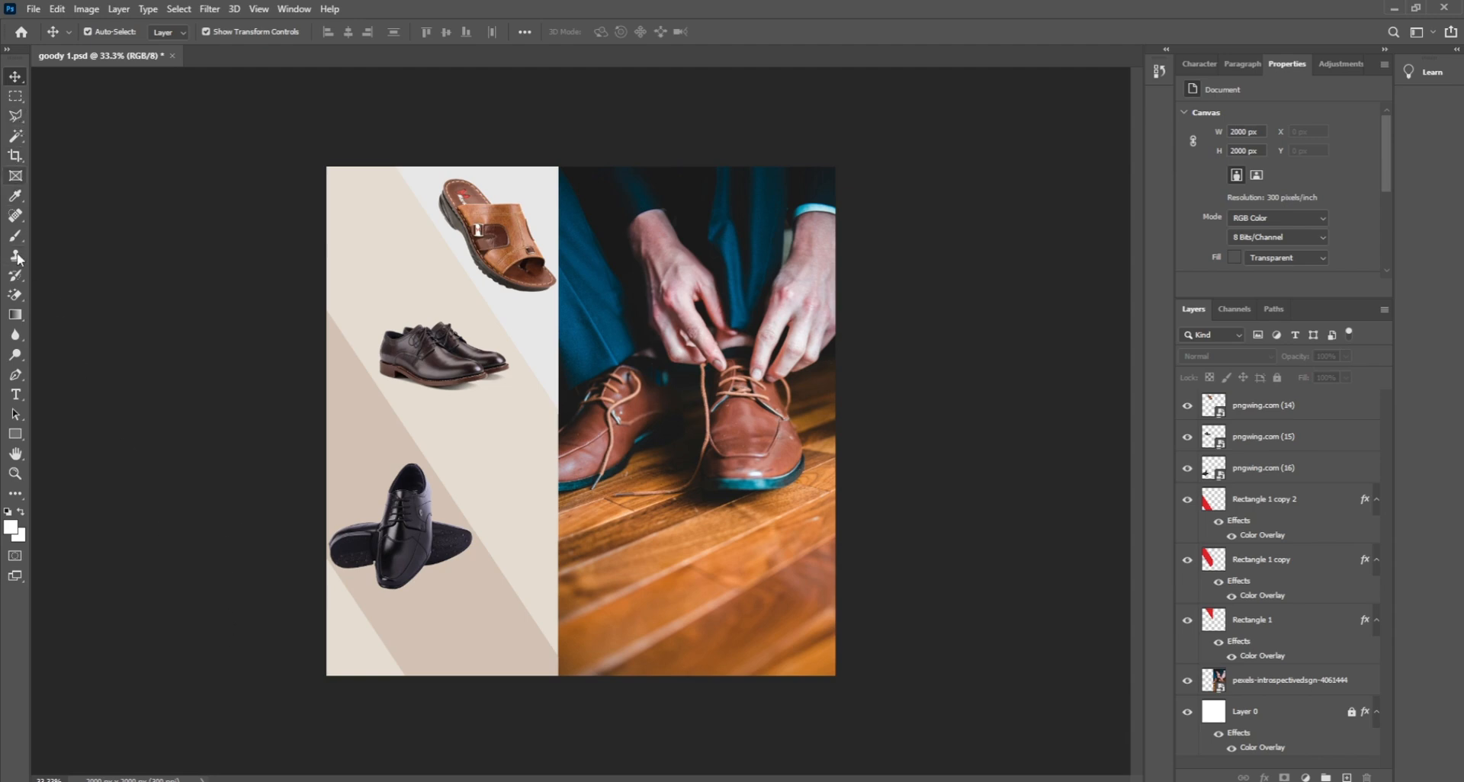
Step: Draw a wide rectangle, rotate it about 13°, move it to the bottom edge and scale to 110%
click(15, 433)
drag(296, 663, 913, 457)
click(16, 79)
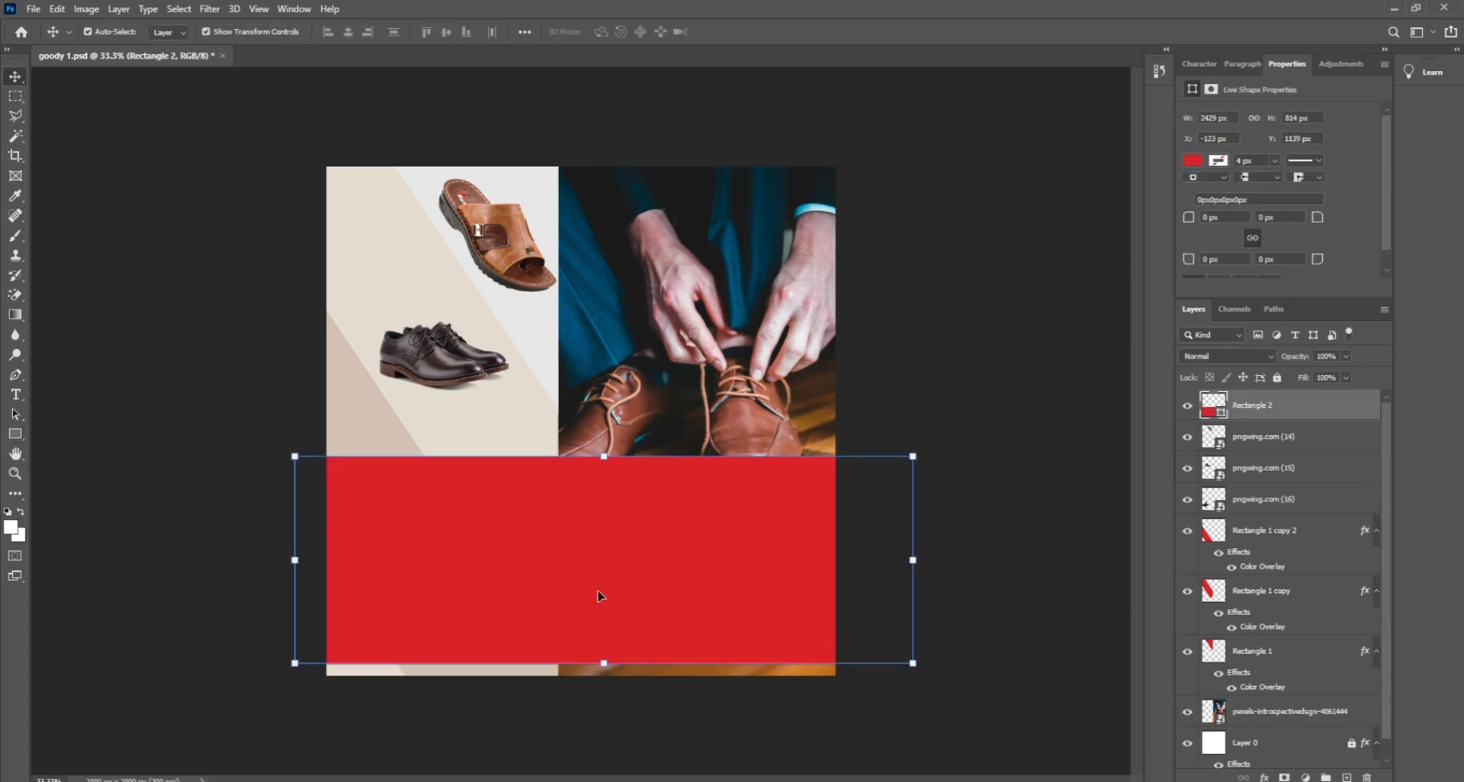
drag(277, 669, 339, 726)
drag(489, 620, 513, 715)
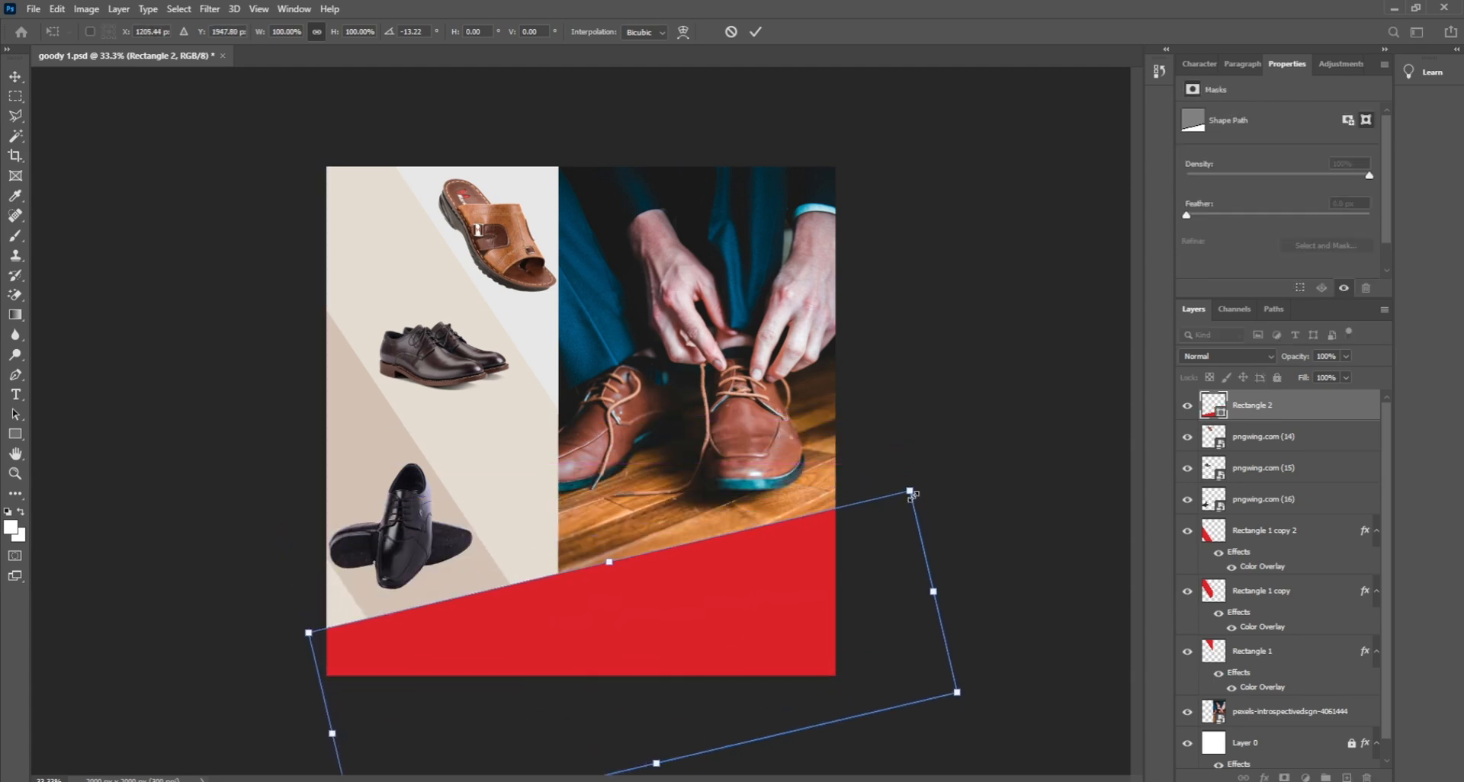
drag(910, 491, 931, 462)
key(Return)
click(923, 394)
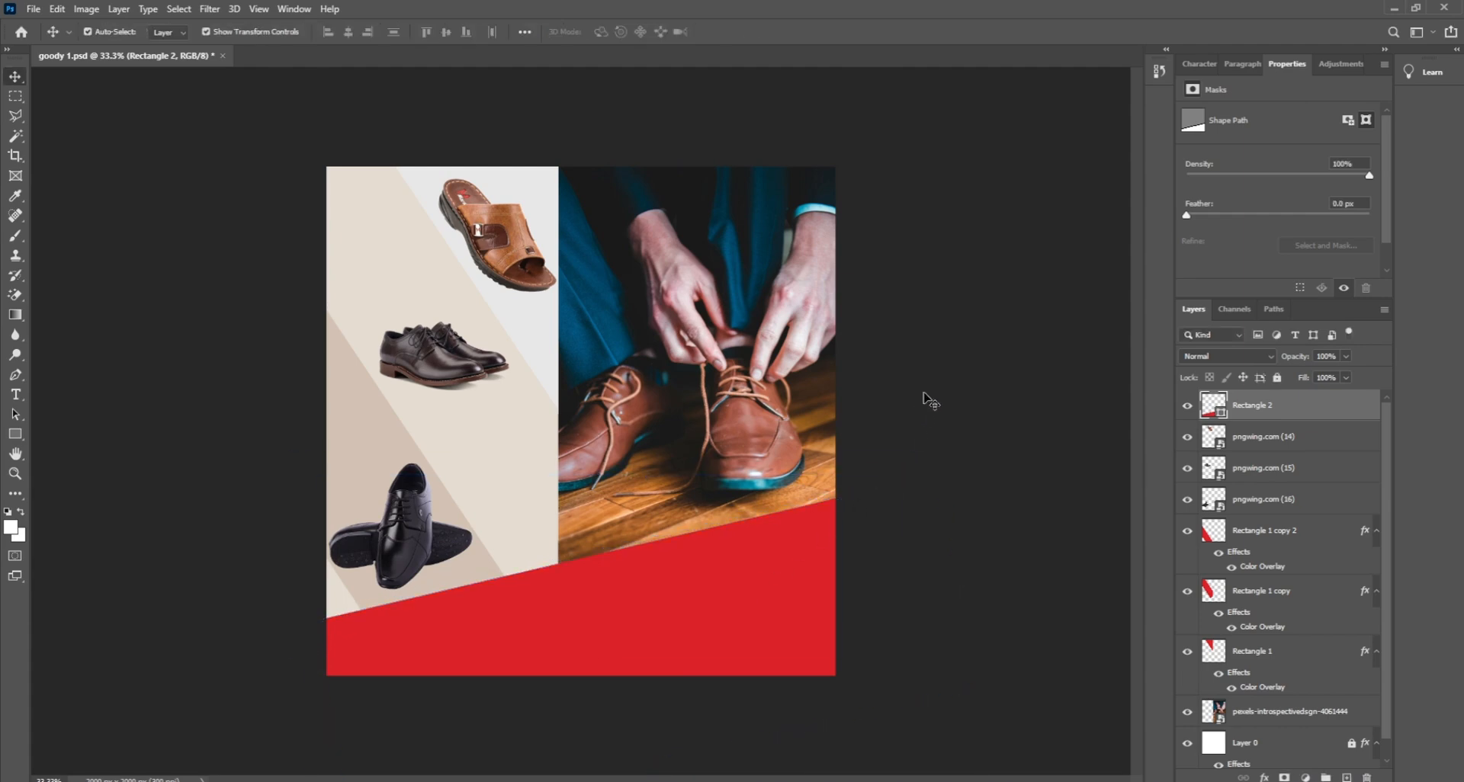
click(796, 573)
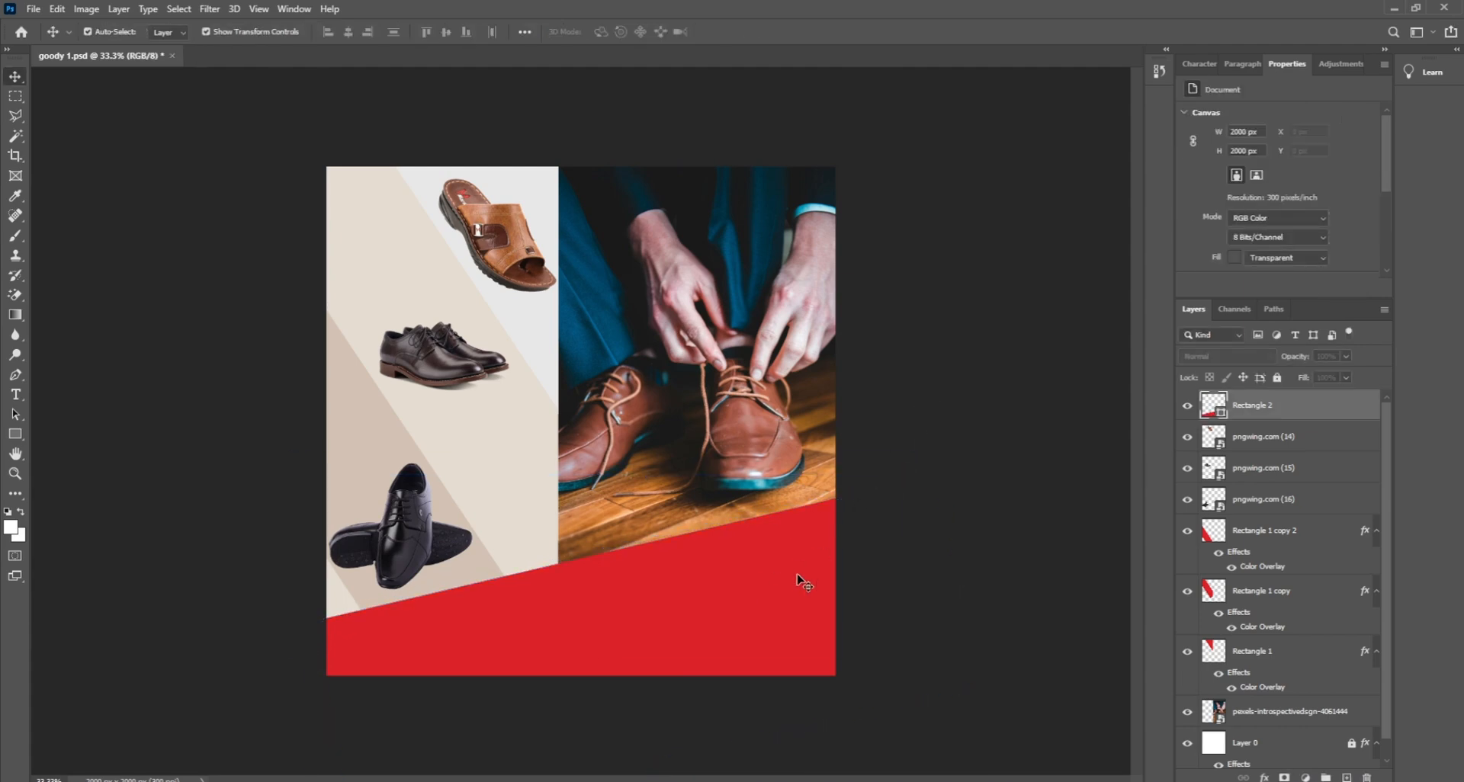
click(1265, 777)
Step: Add a Color Overlay to Rectangle 2 and try light beige and orange-tan tones
click(1299, 715)
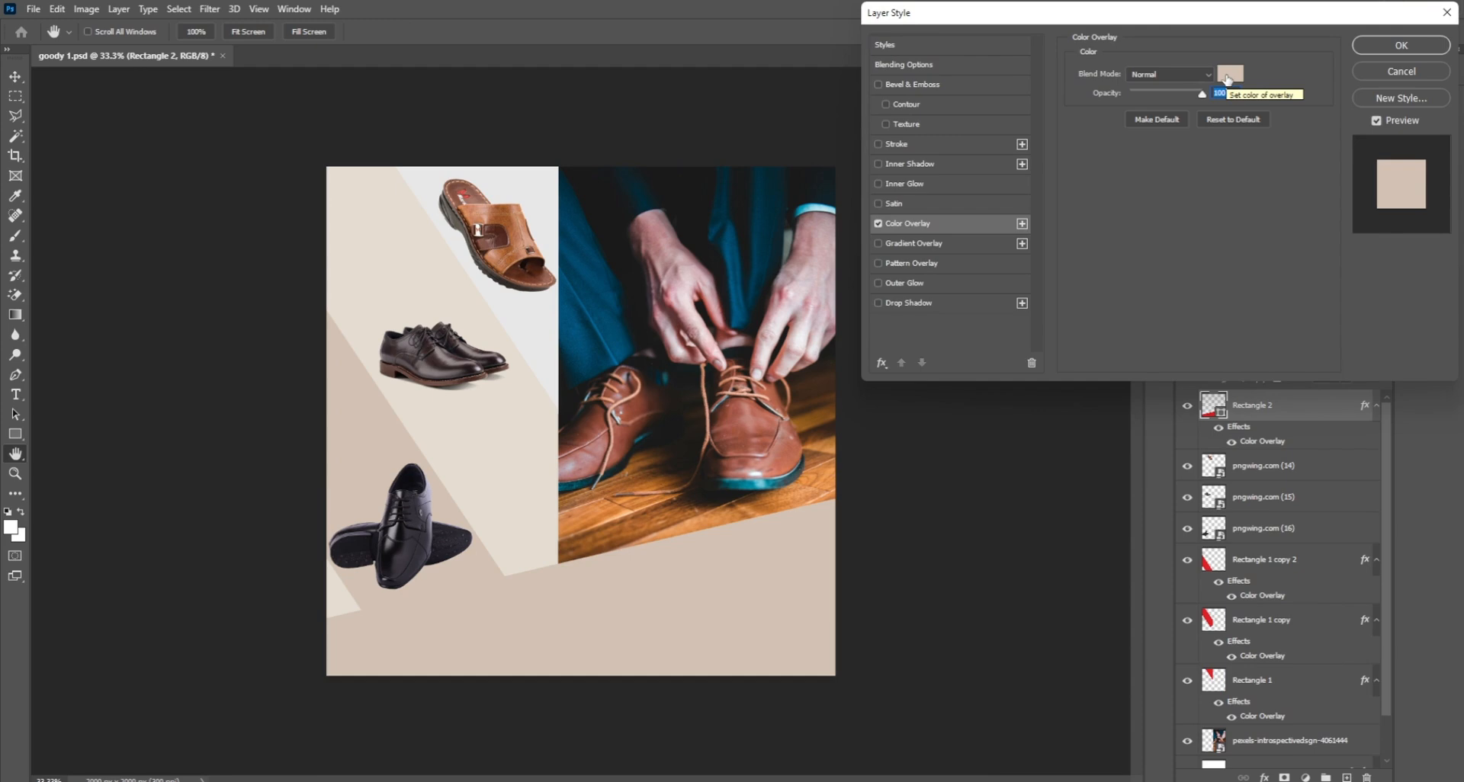
click(1231, 79)
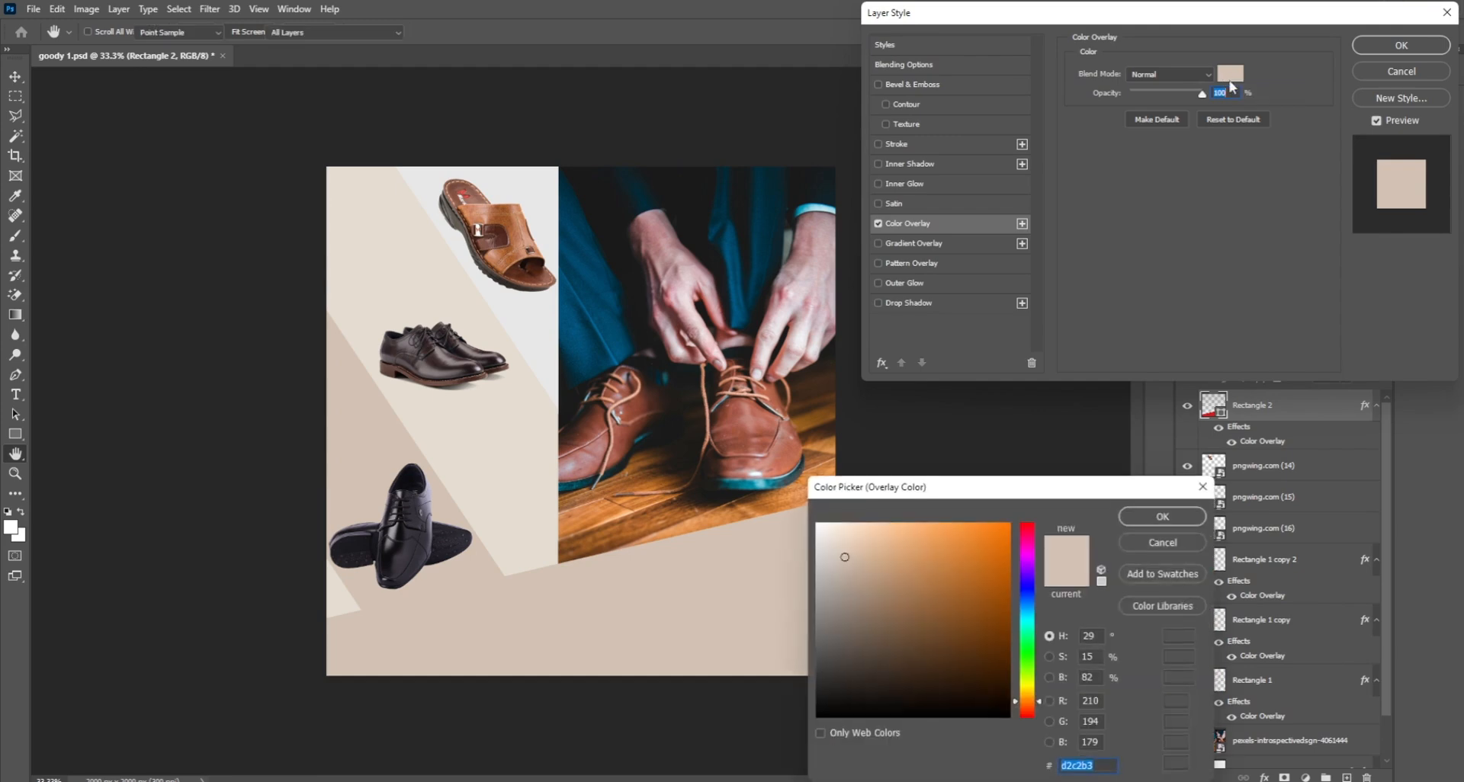
click(858, 543)
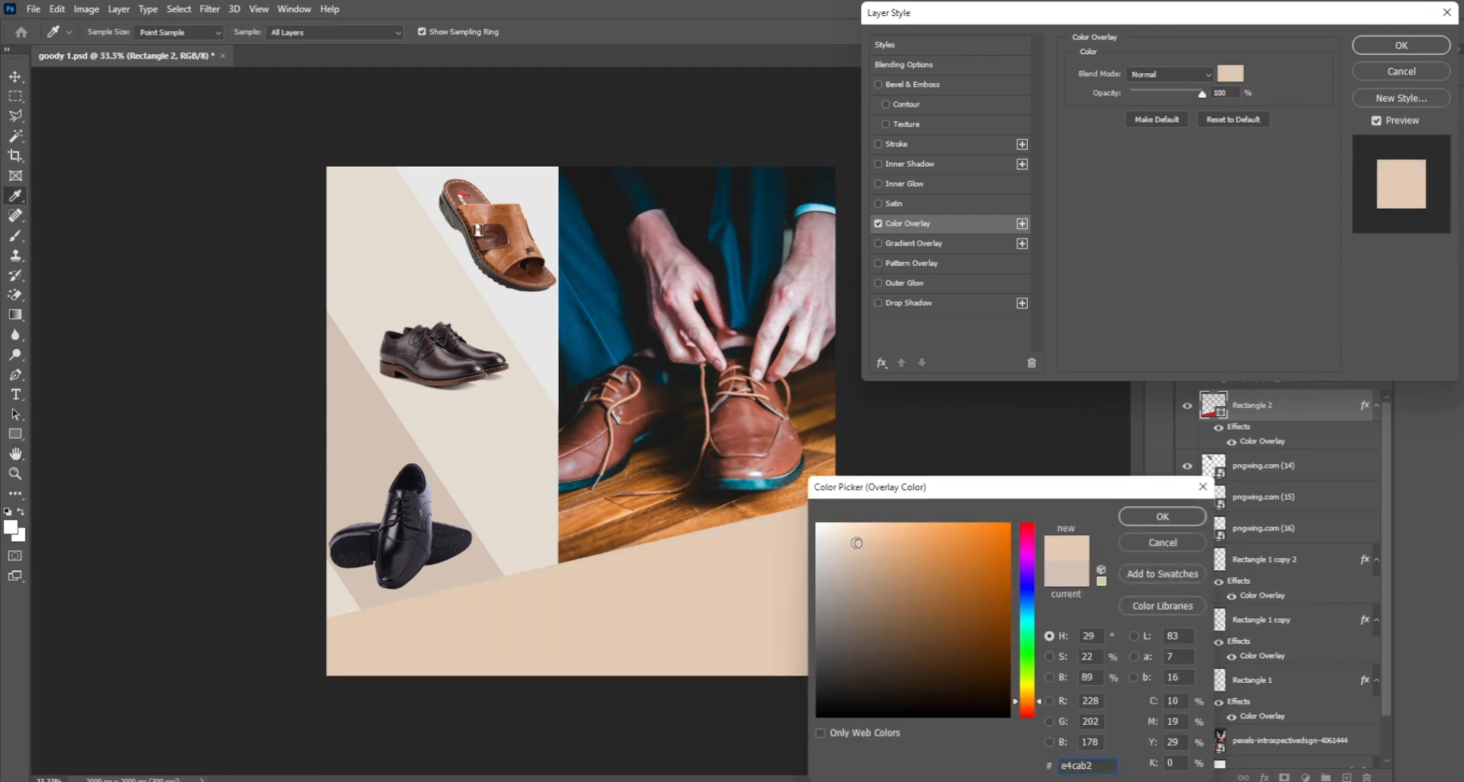
drag(856, 542, 909, 542)
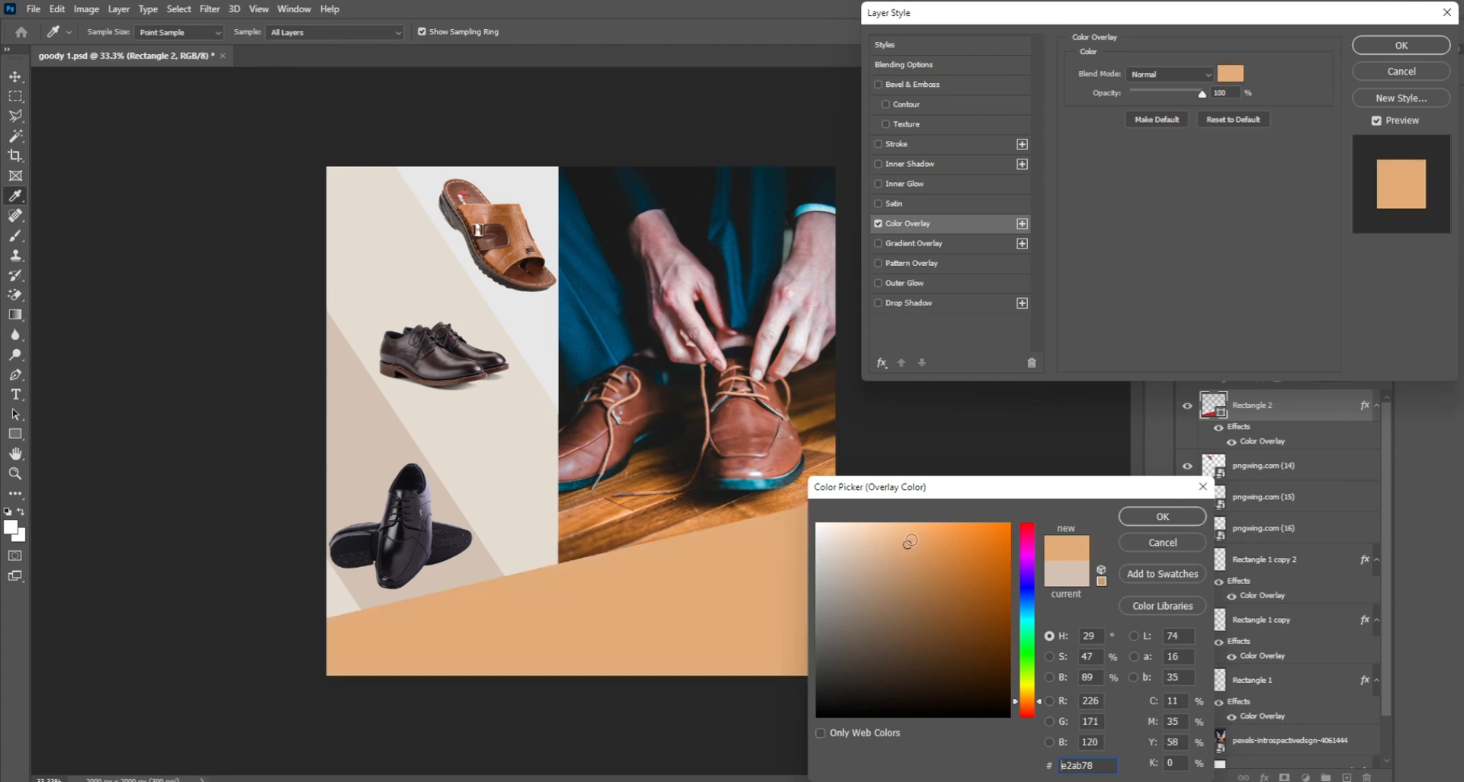
click(896, 532)
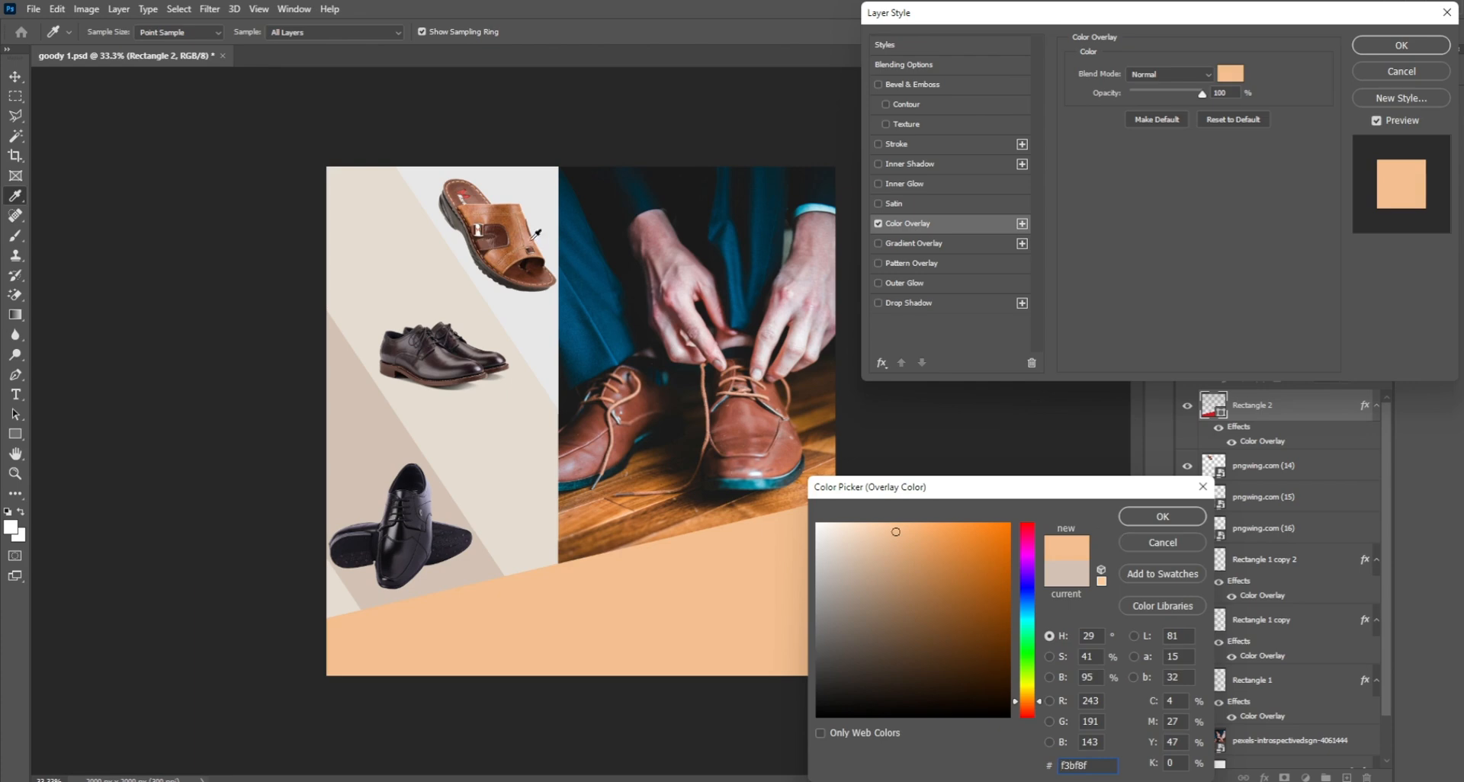
Step: Sample browns from the shoe photo down to dark brown 4a2e1f and apply the overlay
click(524, 252)
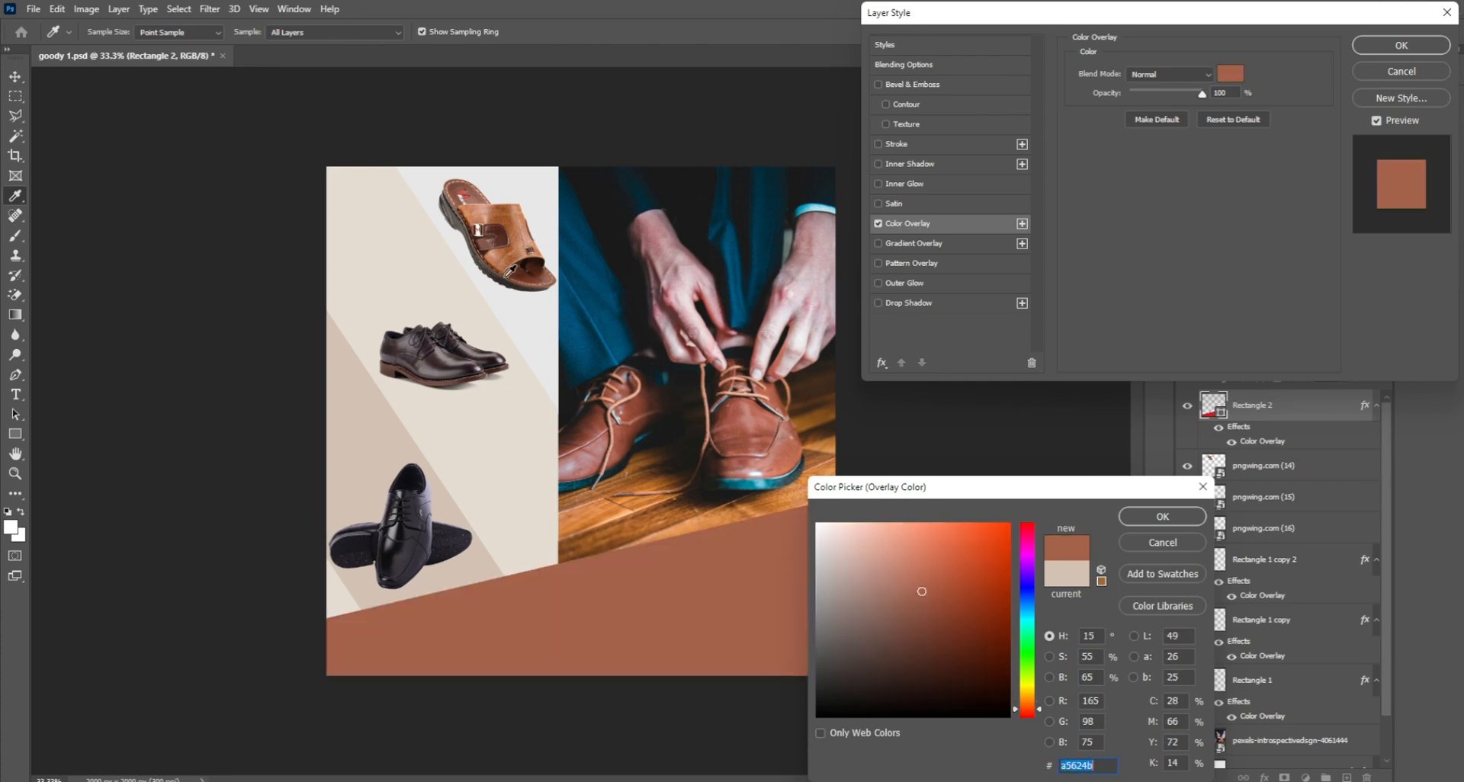
click(521, 276)
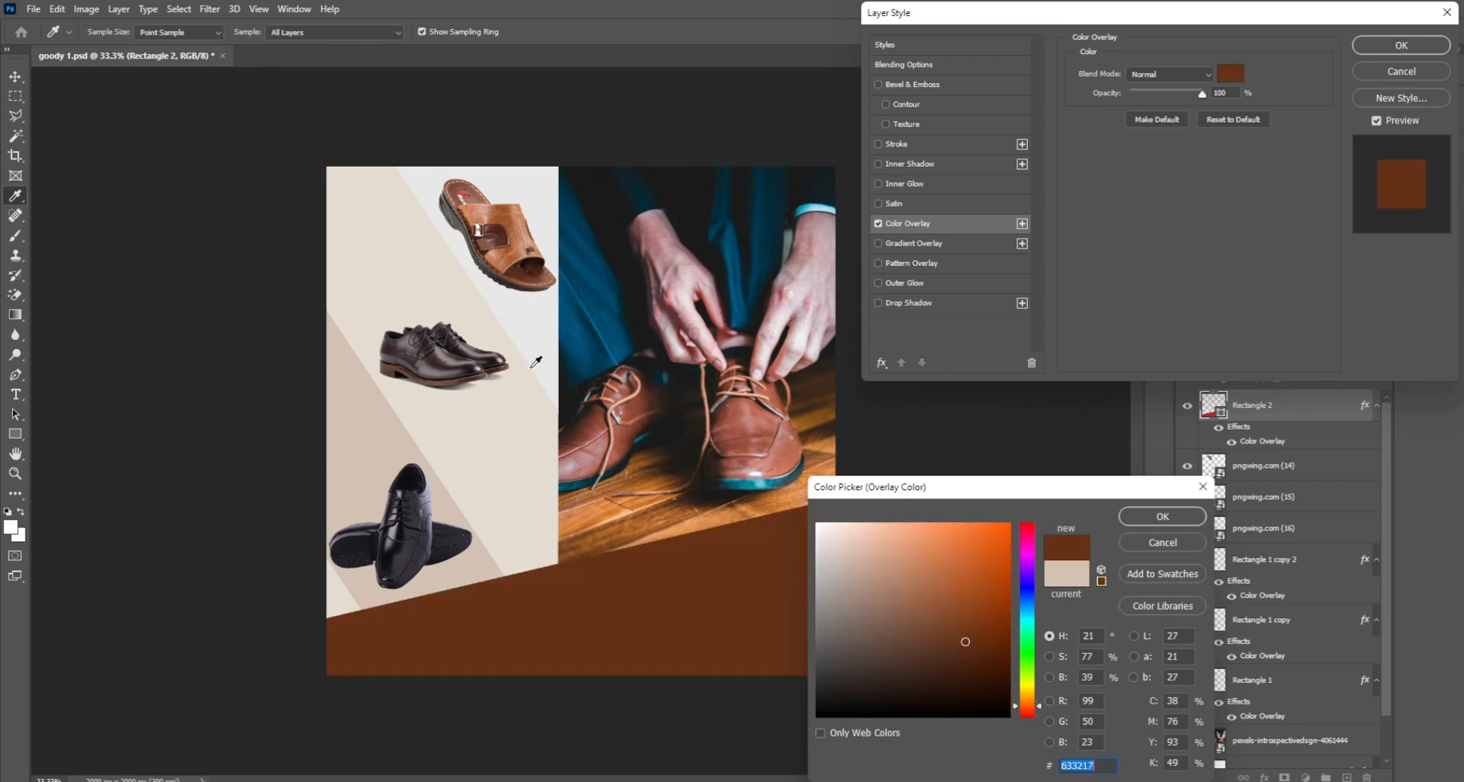
click(749, 432)
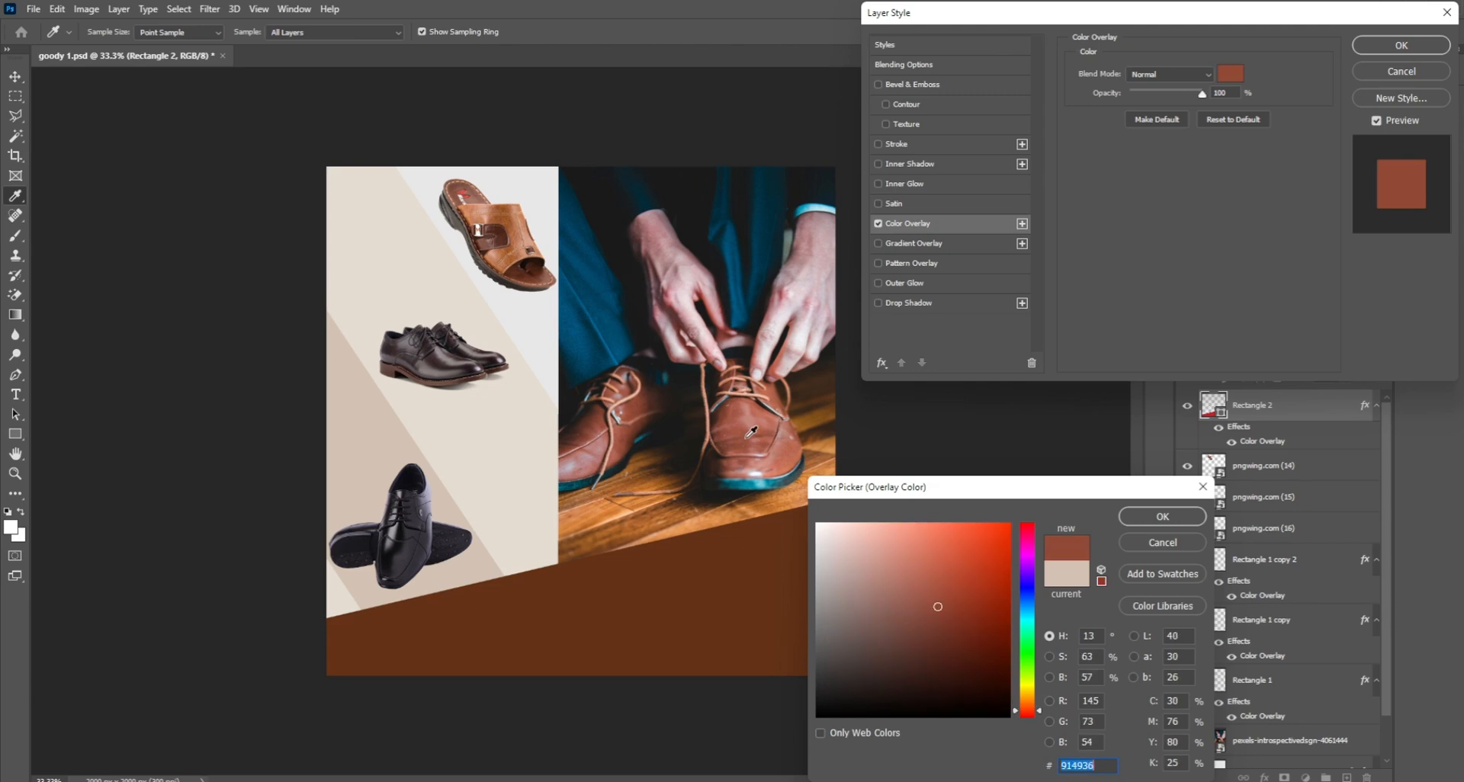
click(786, 469)
click(804, 436)
click(824, 440)
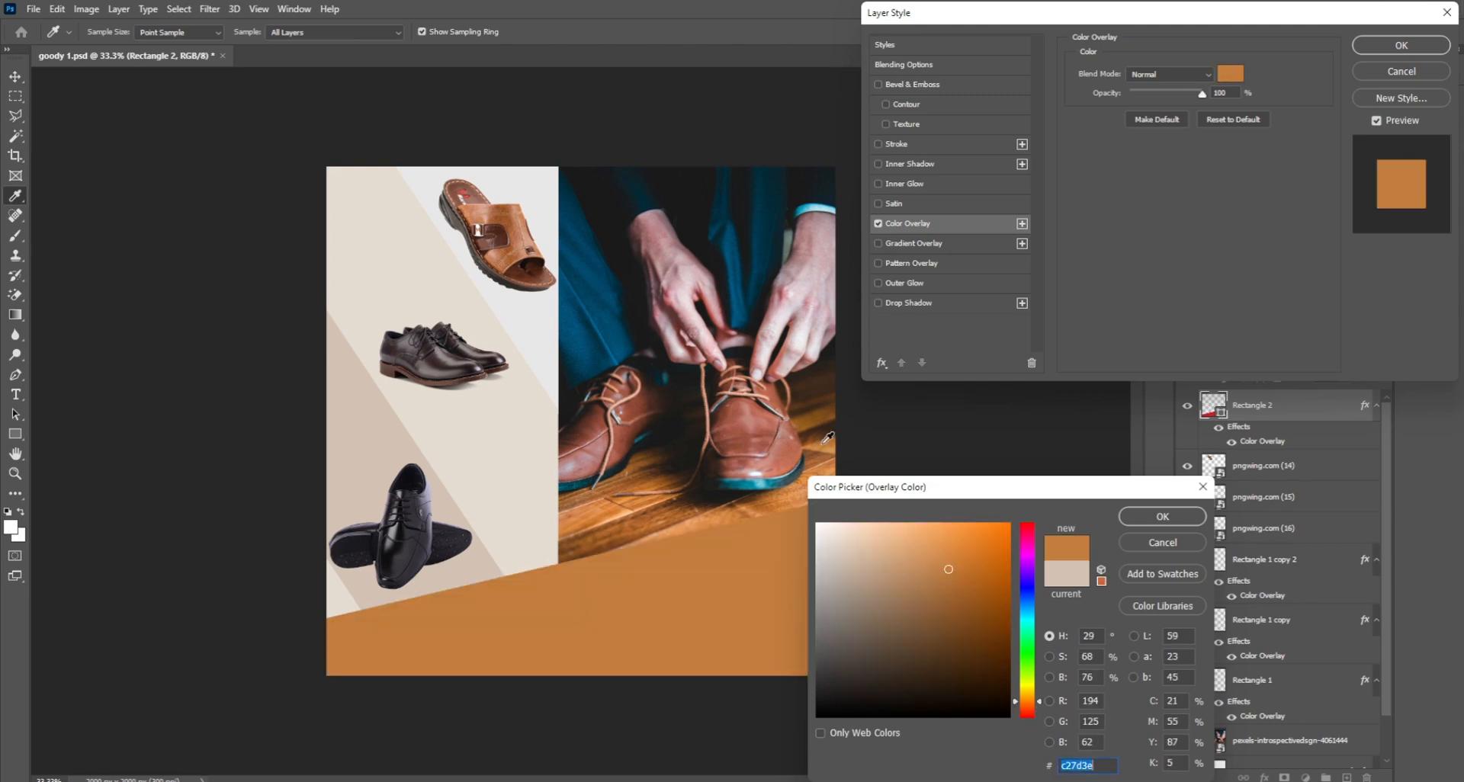
click(787, 493)
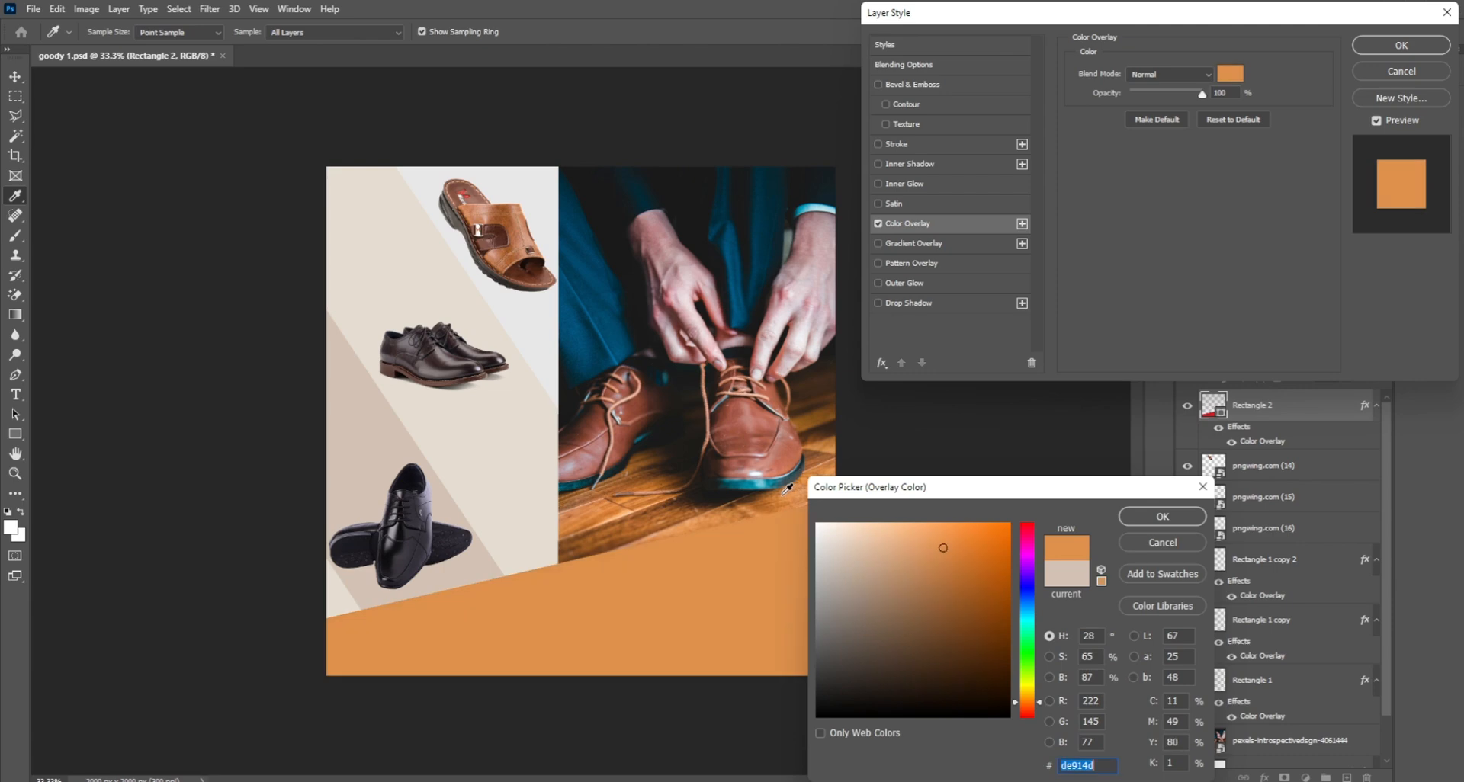
click(703, 521)
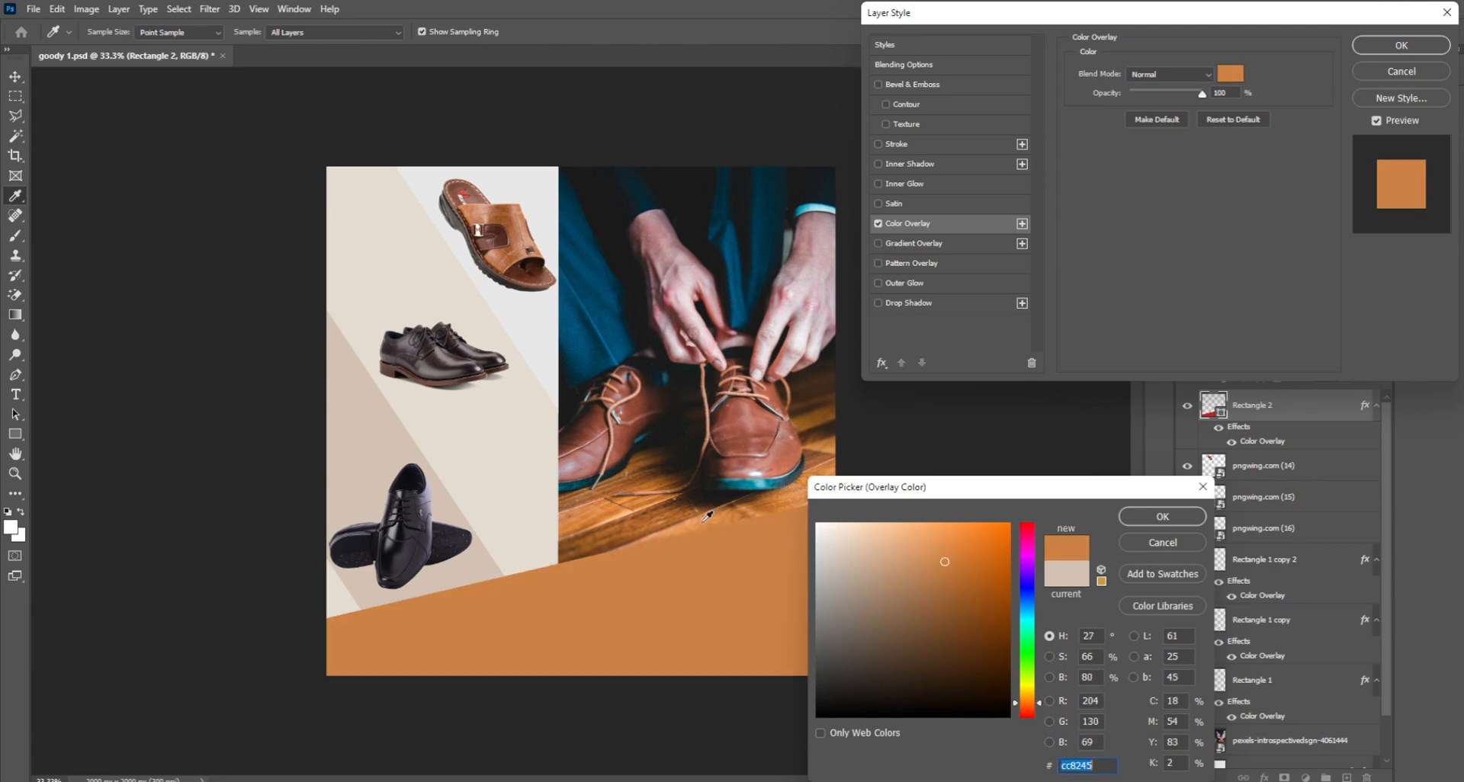
click(652, 521)
click(672, 501)
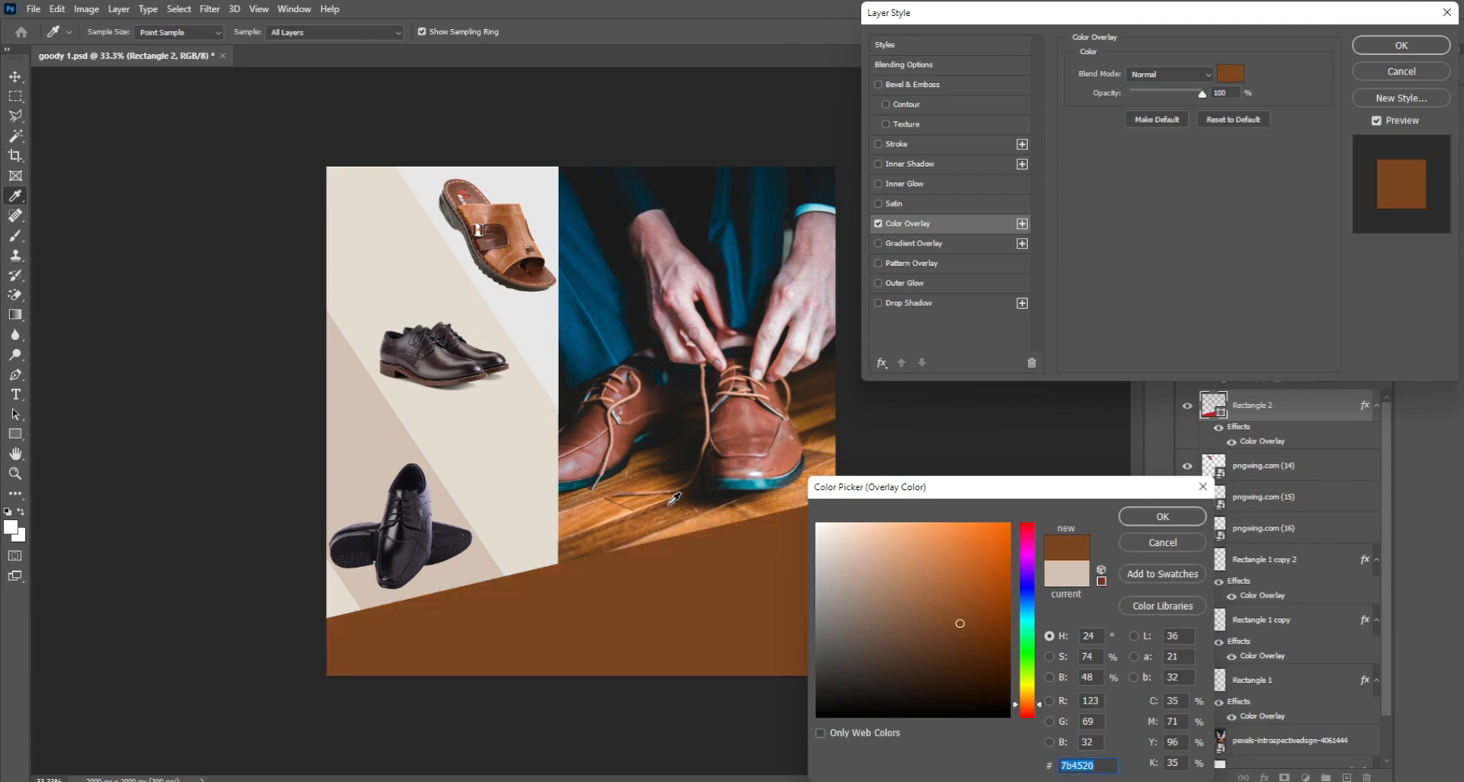
click(678, 498)
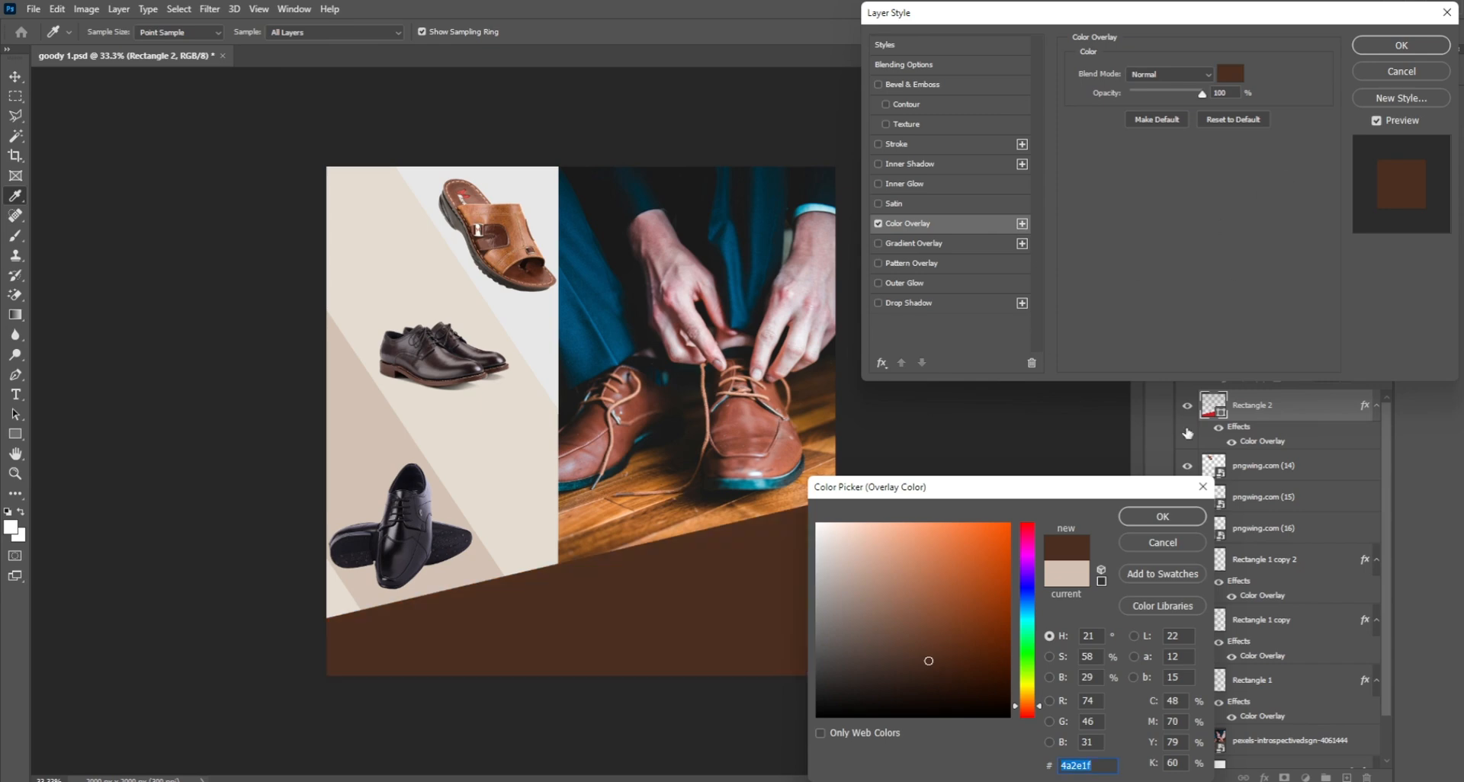
click(1190, 521)
click(1400, 46)
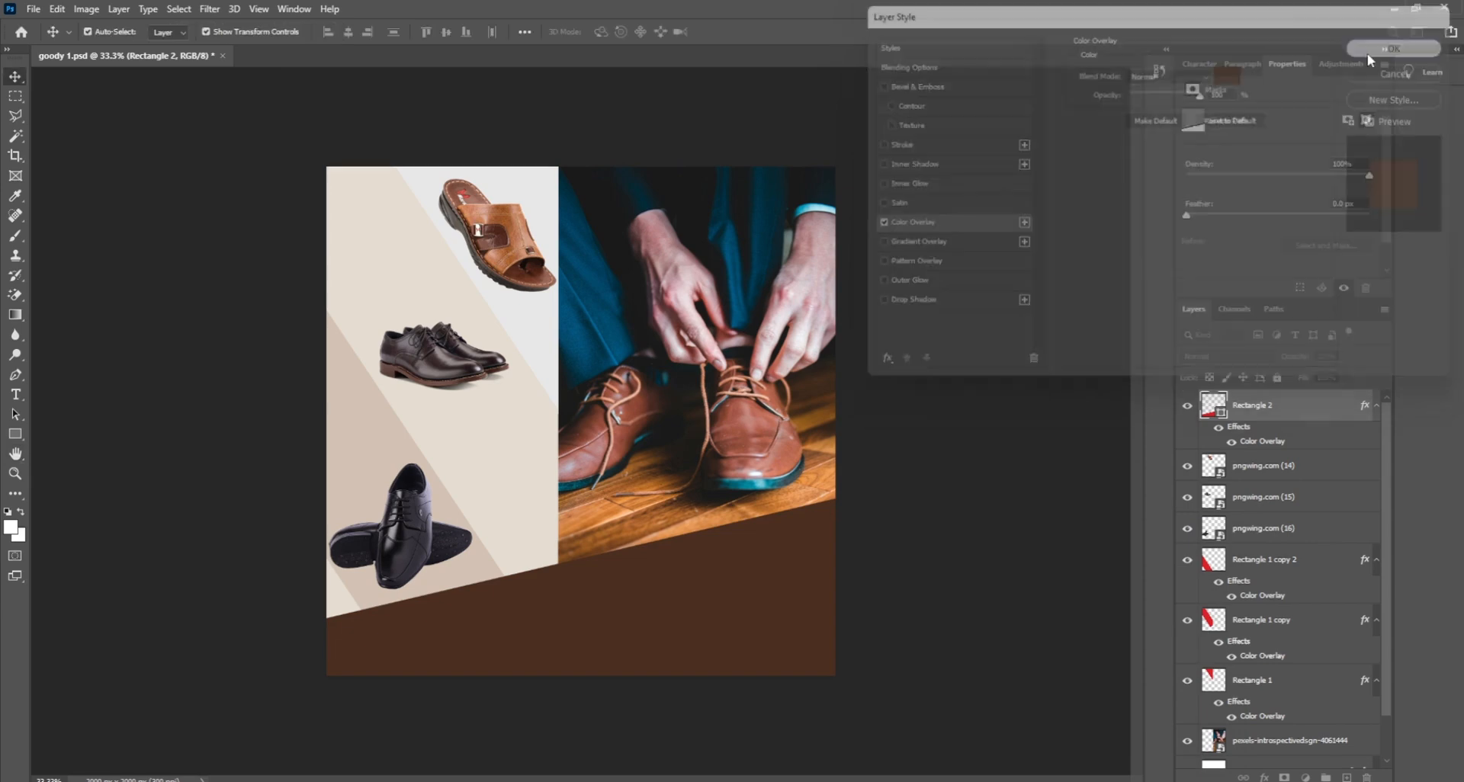
click(984, 269)
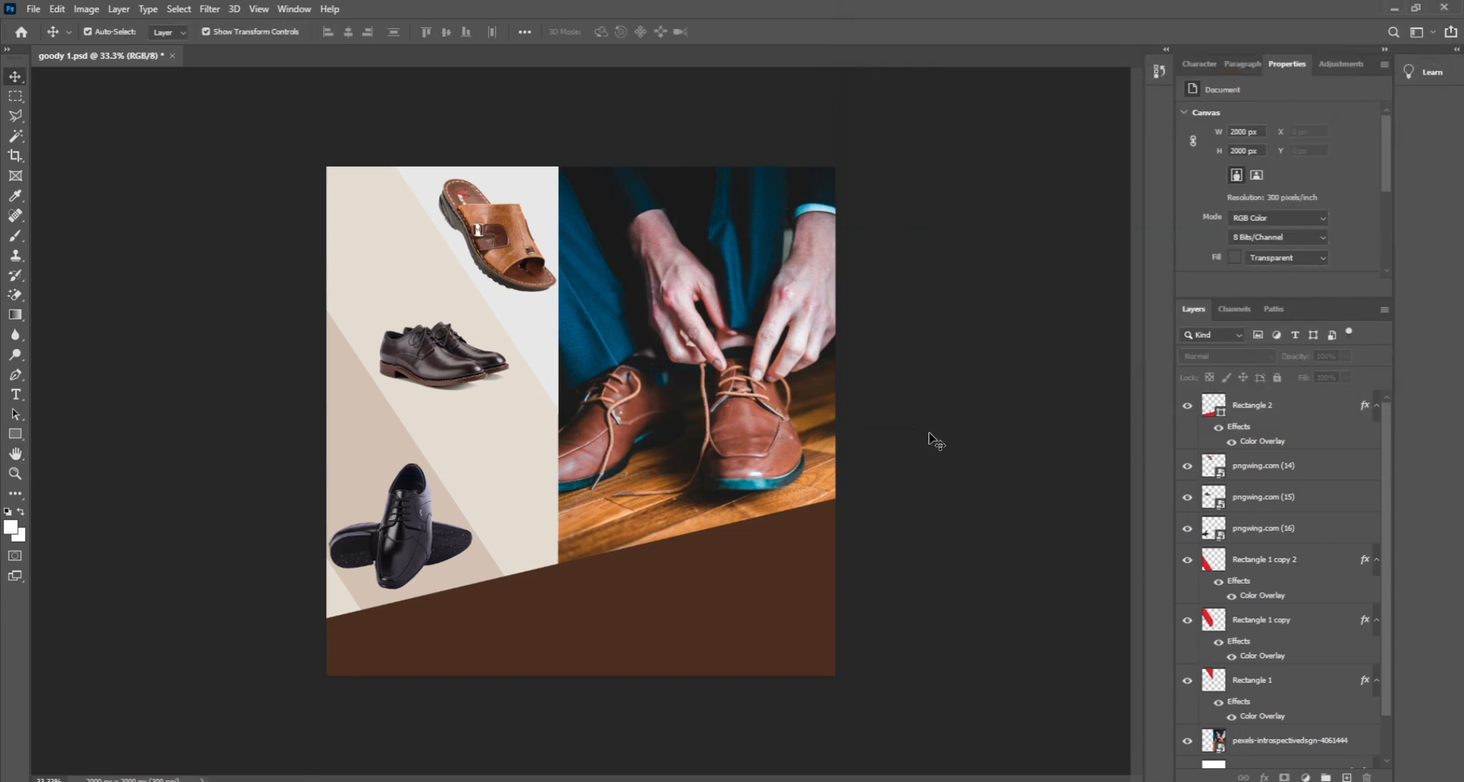
Step: Duplicate the brown Rectangle 2 band and nudge the copy up a few pixels
click(635, 593)
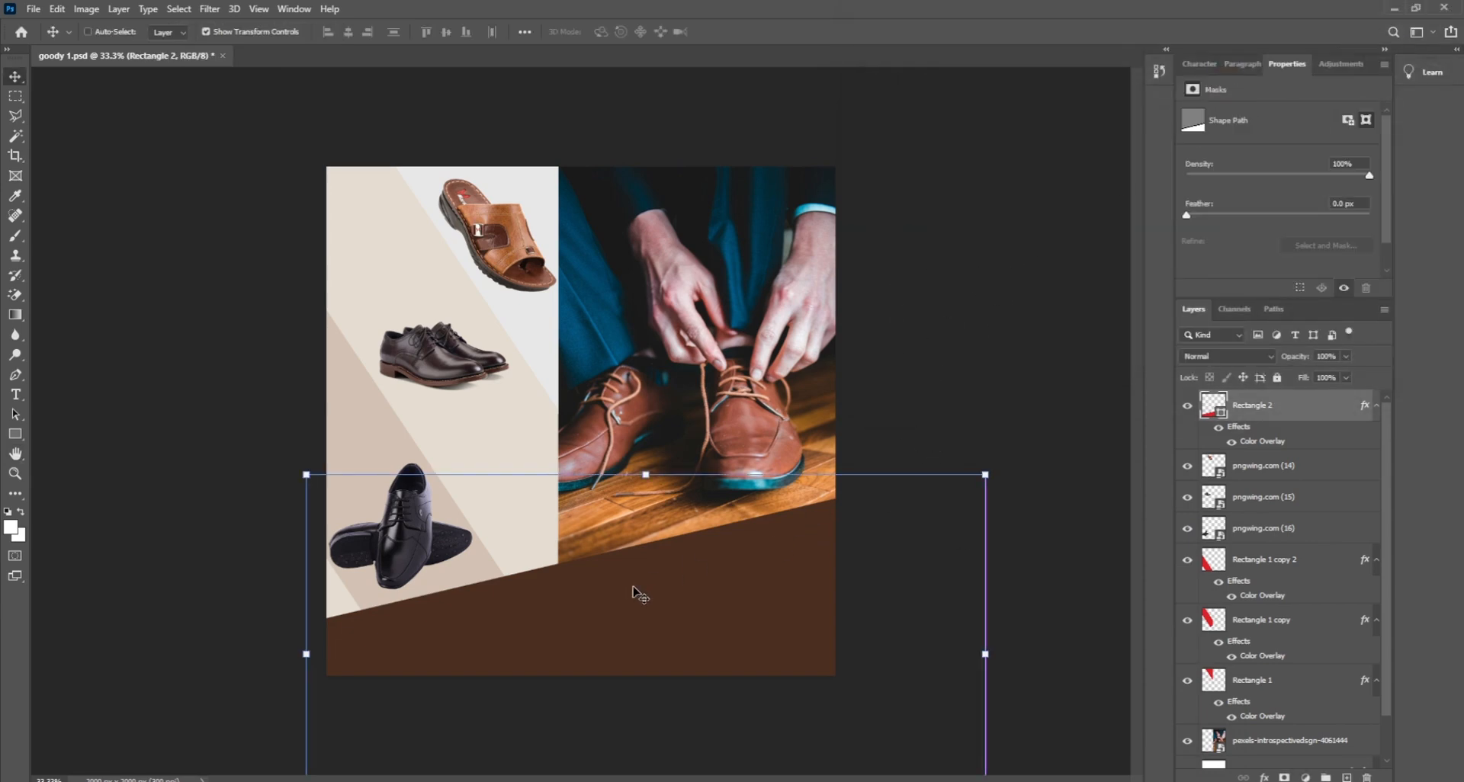
alt+click(633, 587)
key(shift+Up)
key(shift+Up)
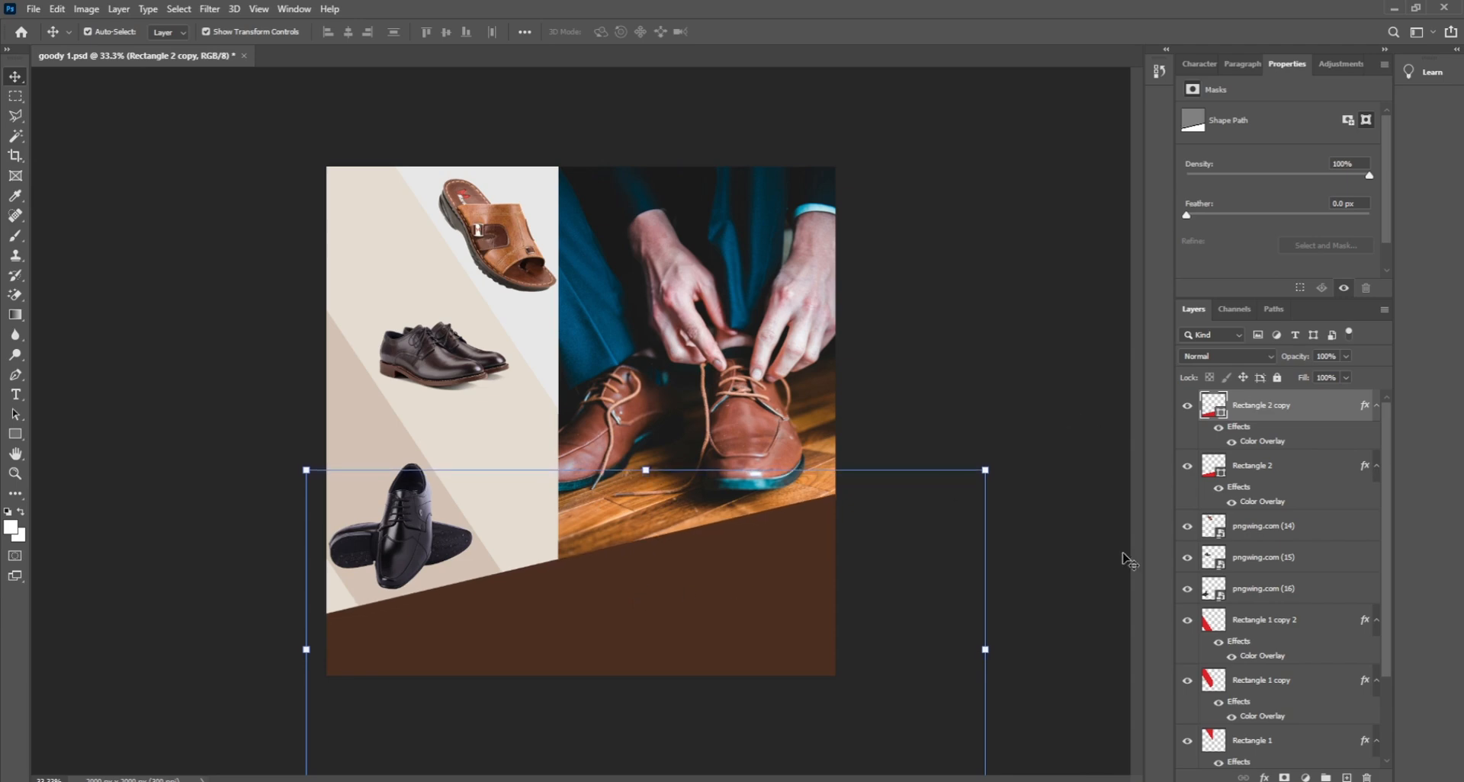
Step: Give the copy a beige #e4dcd1 Color Overlay and move it behind the brown band
click(1265, 778)
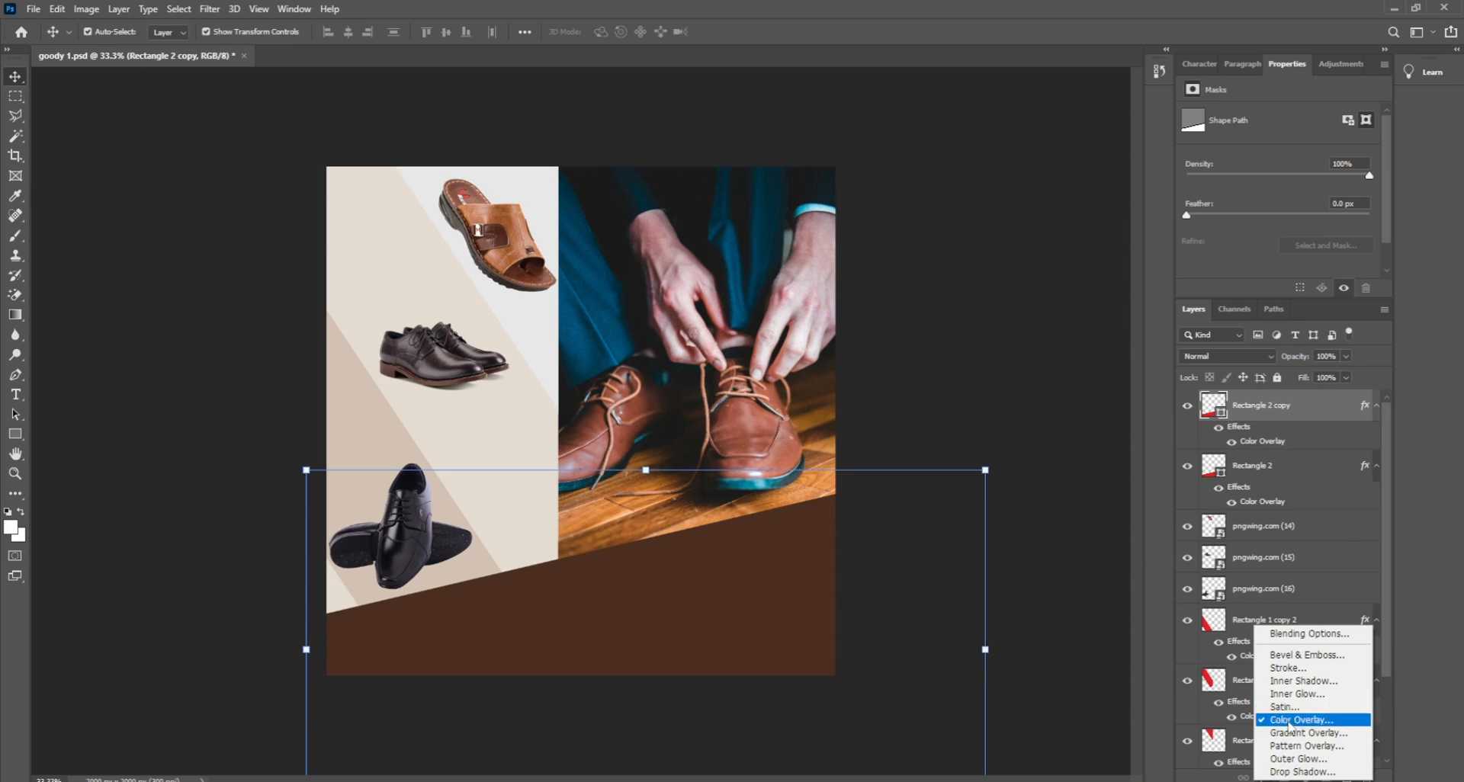
click(1285, 720)
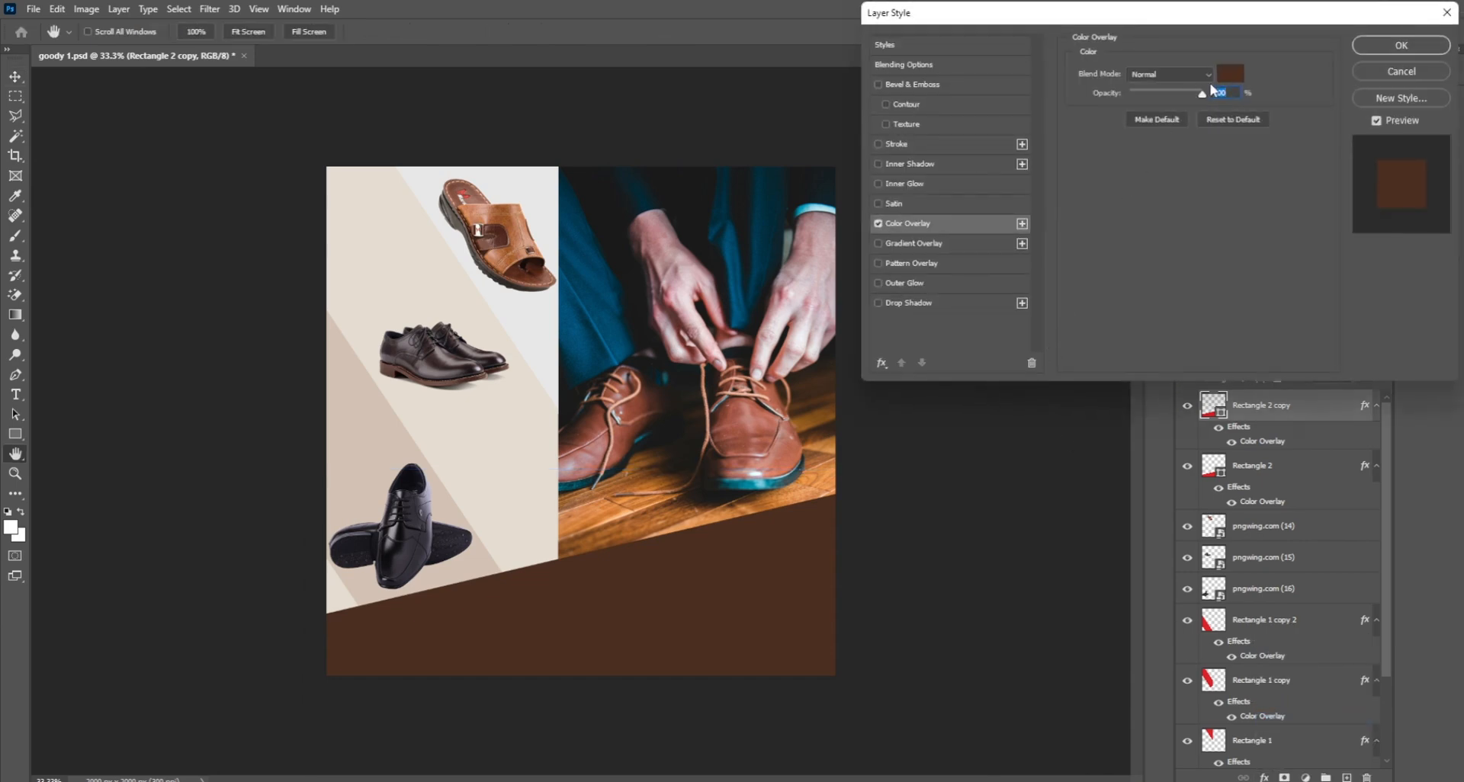
click(1230, 80)
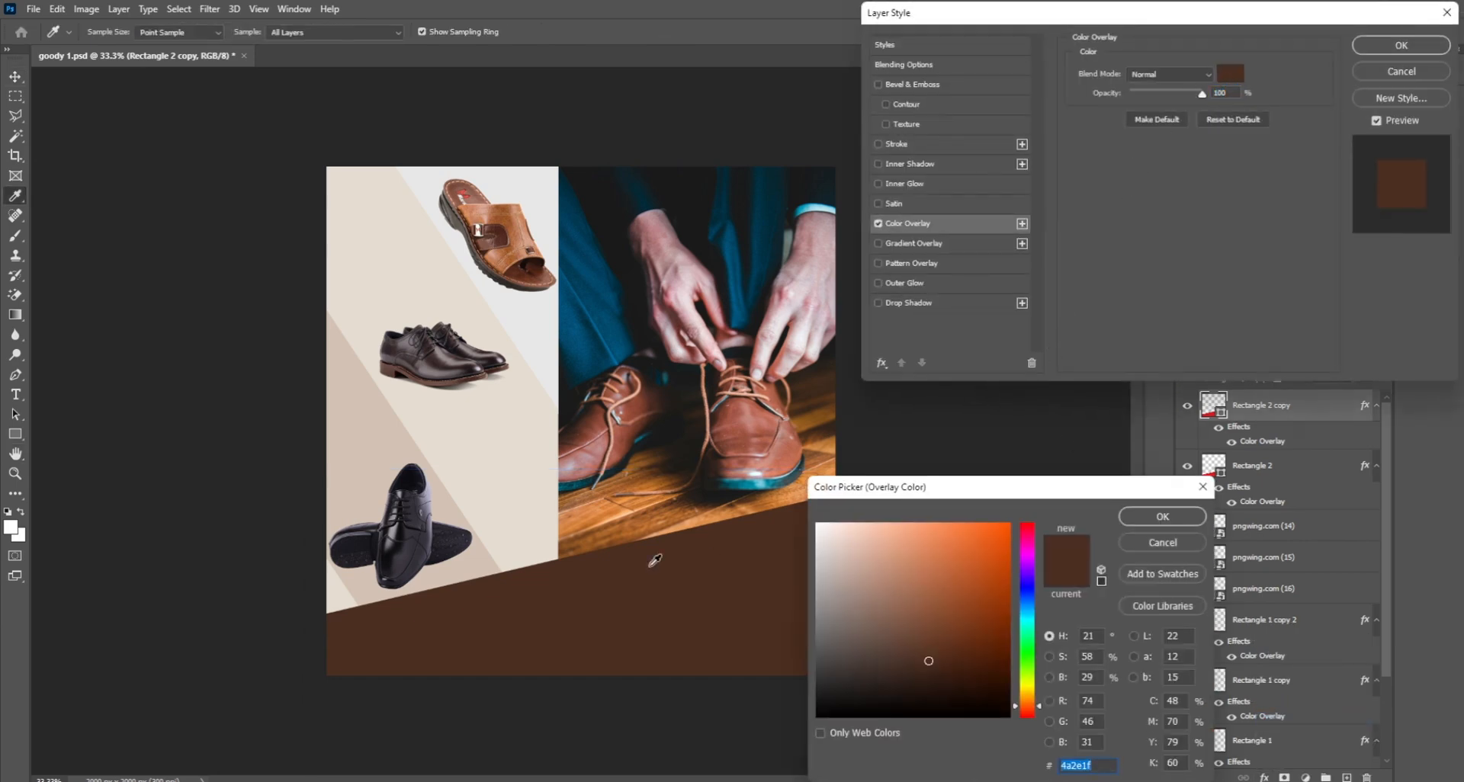
click(526, 521)
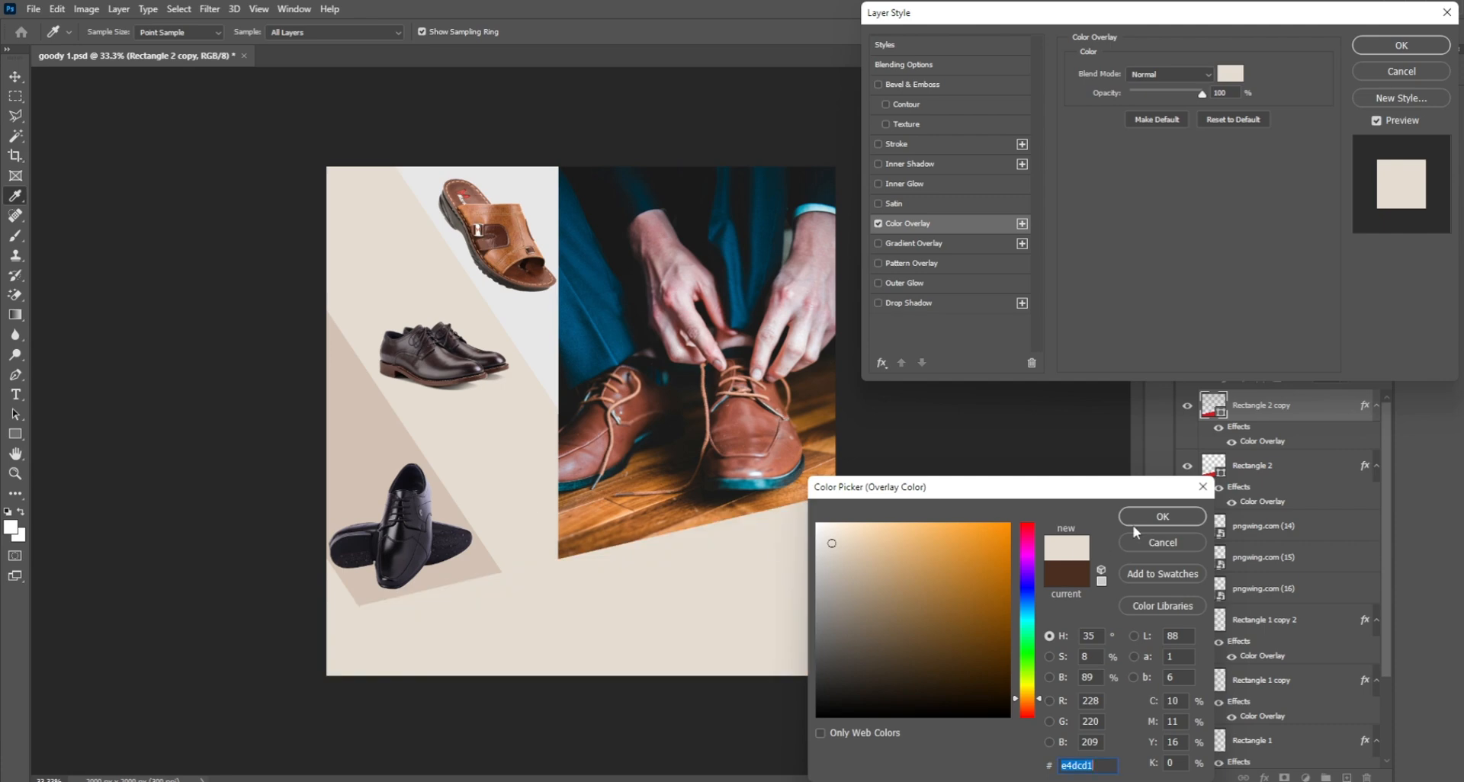
click(1160, 518)
click(1383, 50)
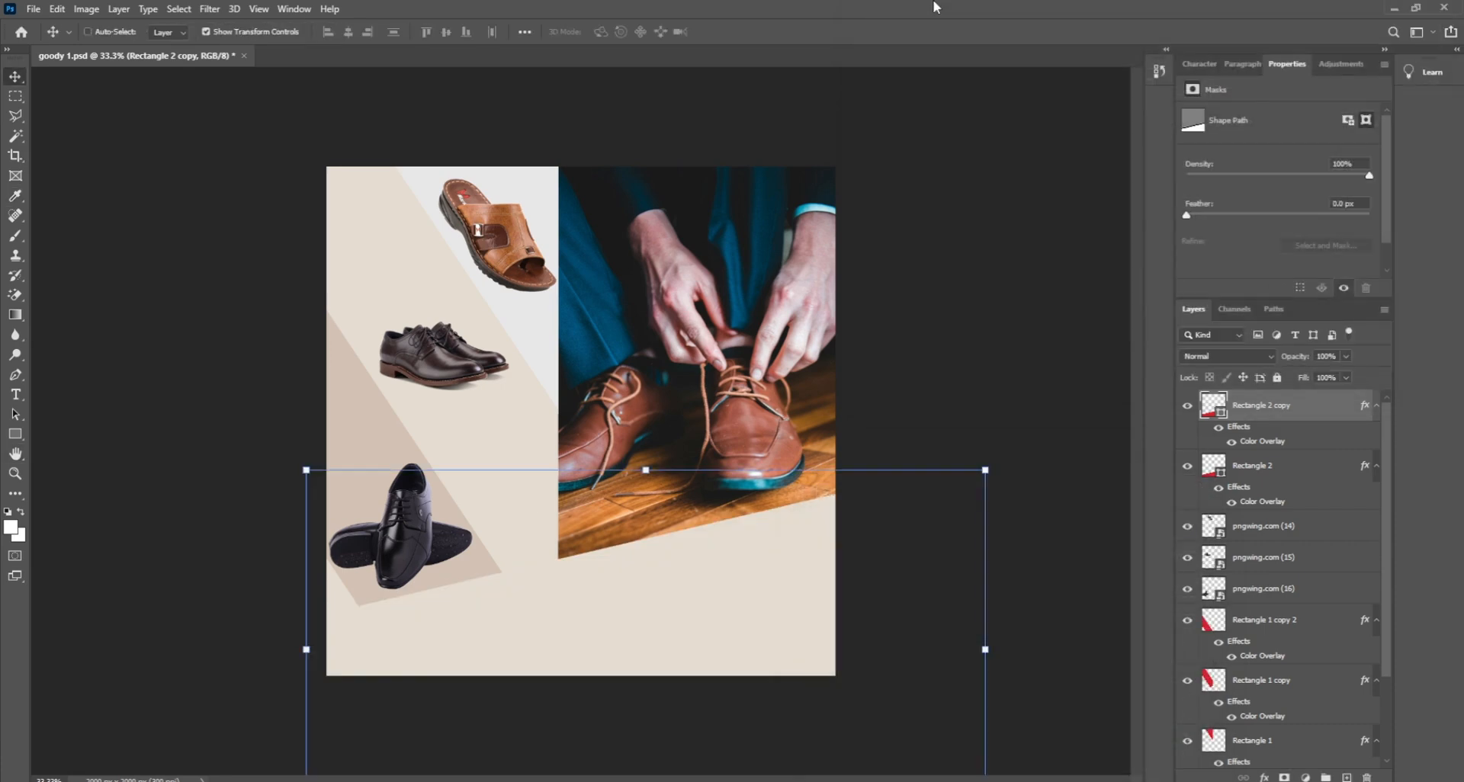
key(ctrl+bracketleft)
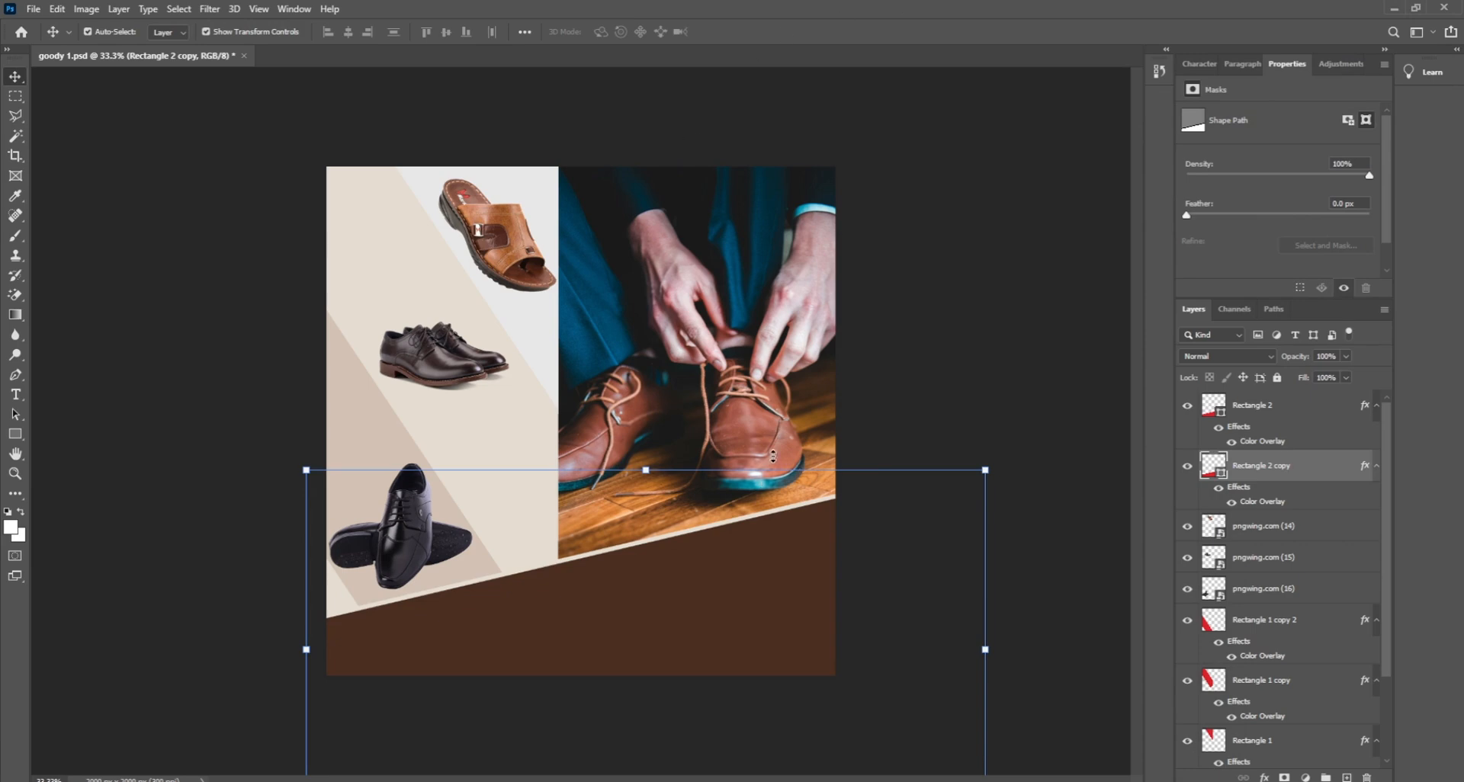
click(951, 390)
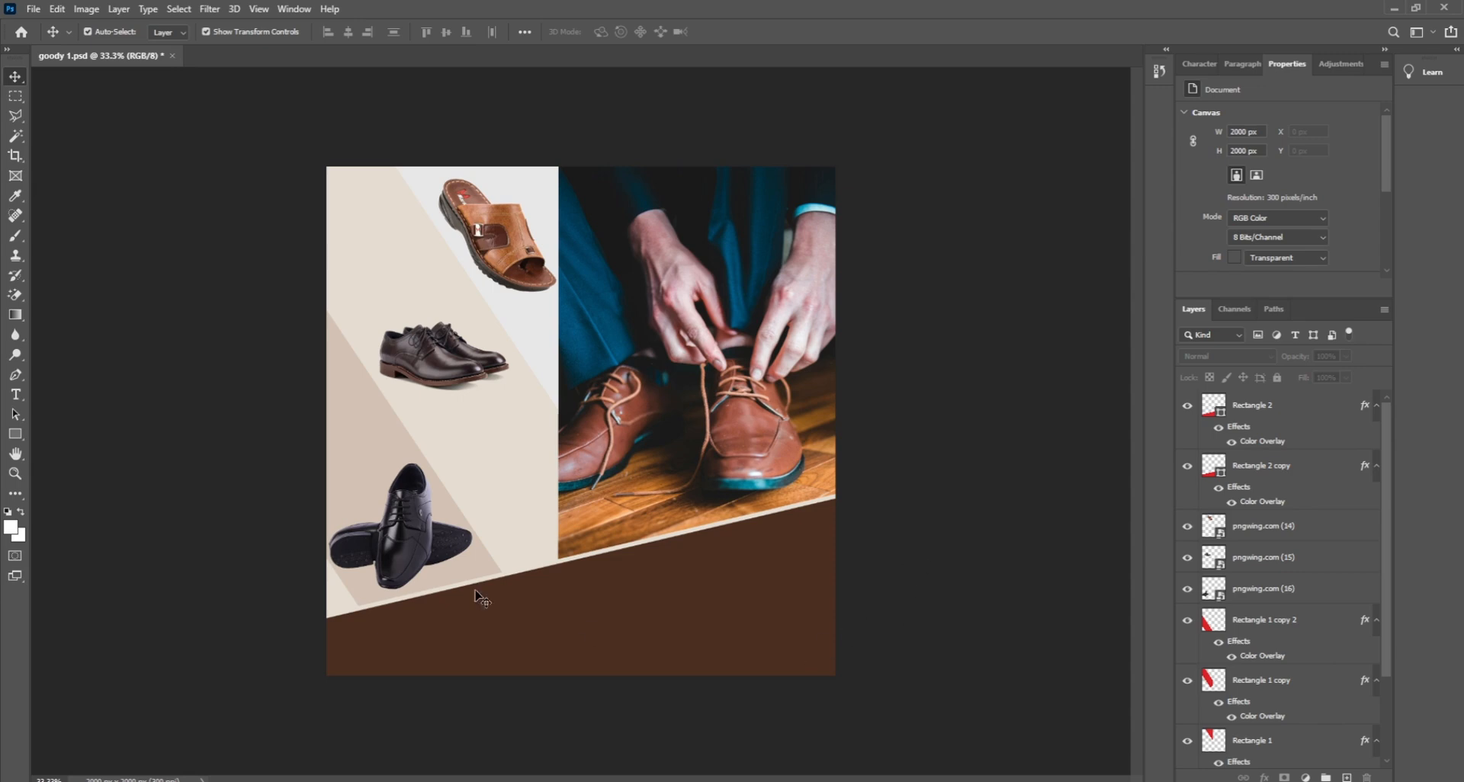
Step: Type GOODY_STORE on the right side of the brown band and commit it
click(15, 397)
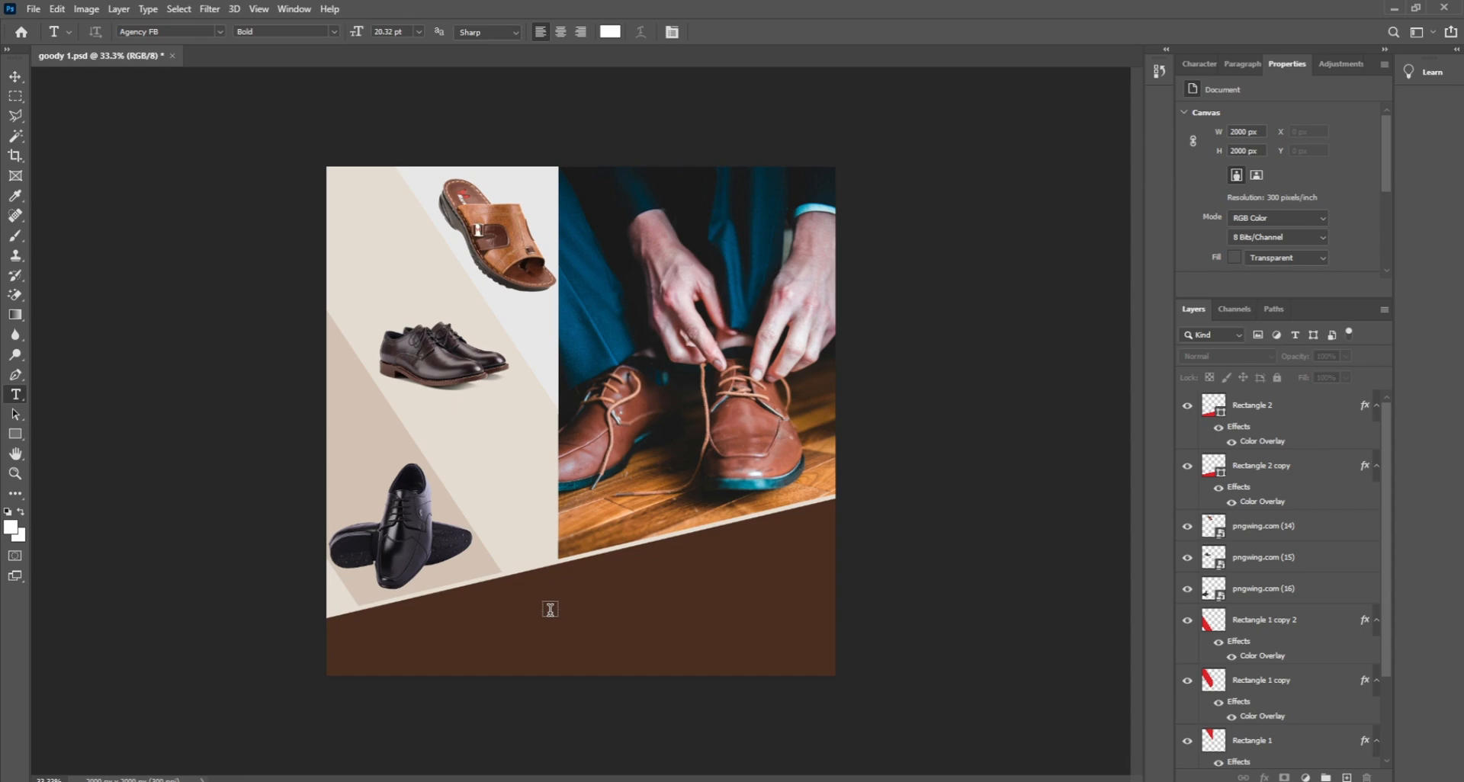
click(551, 610)
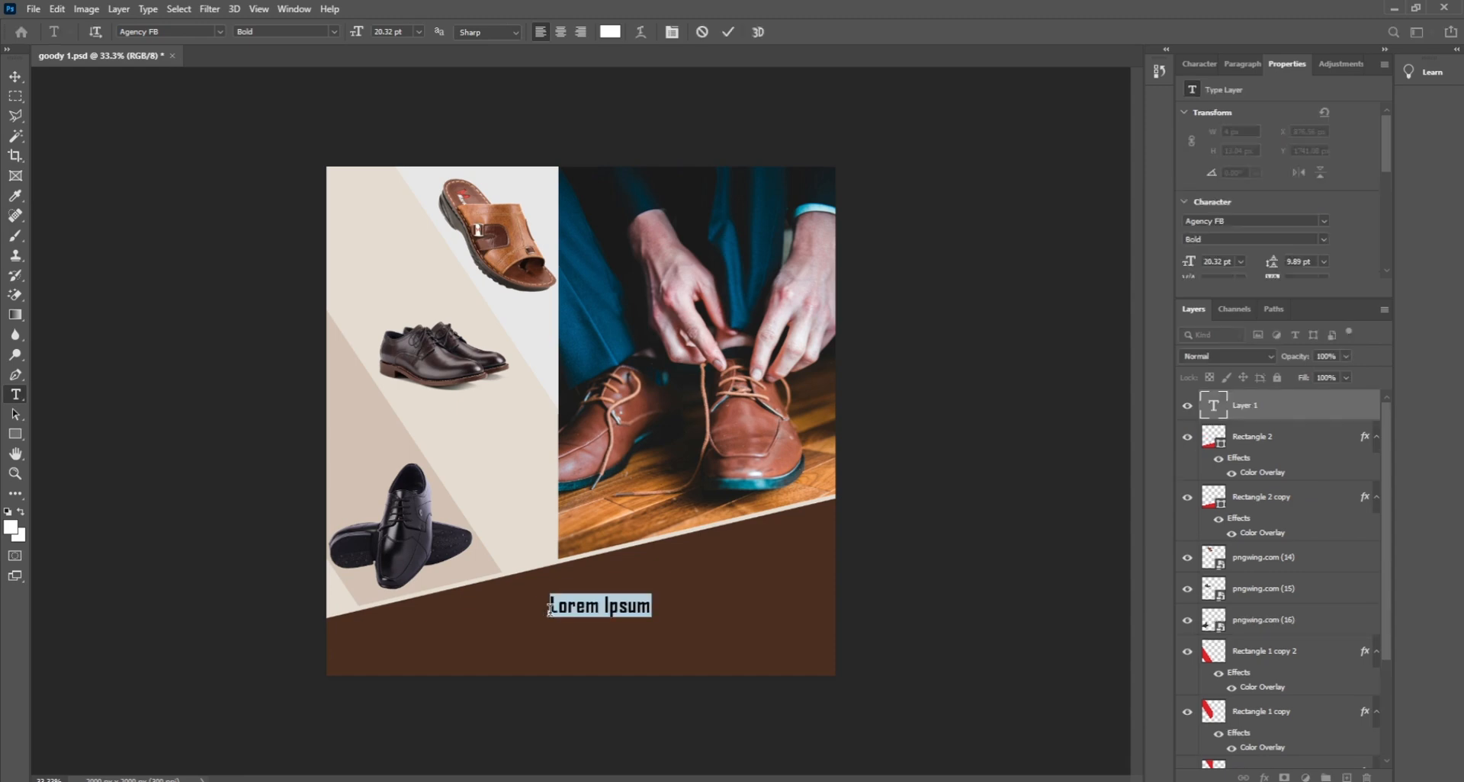
text(GOOD)
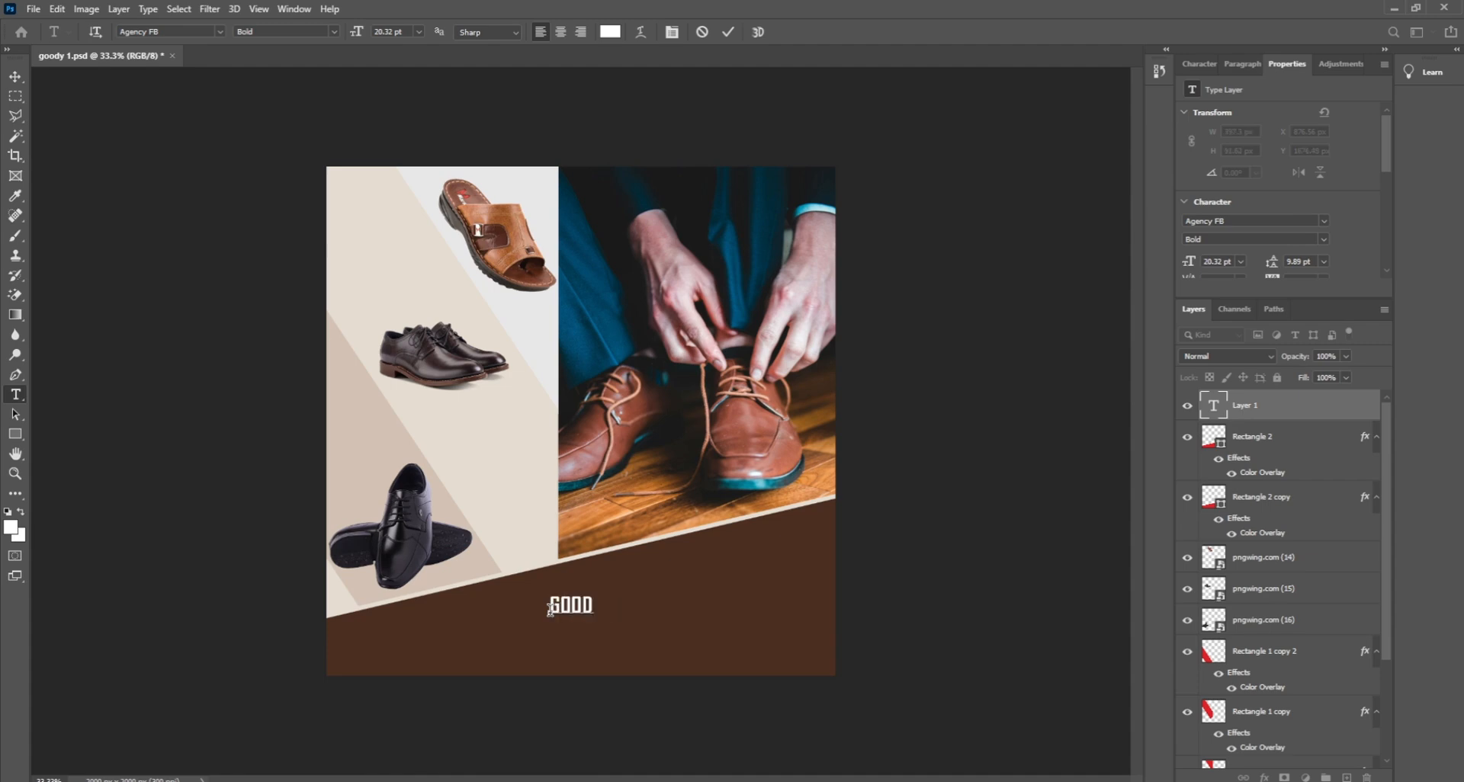
text(Y_STORE)
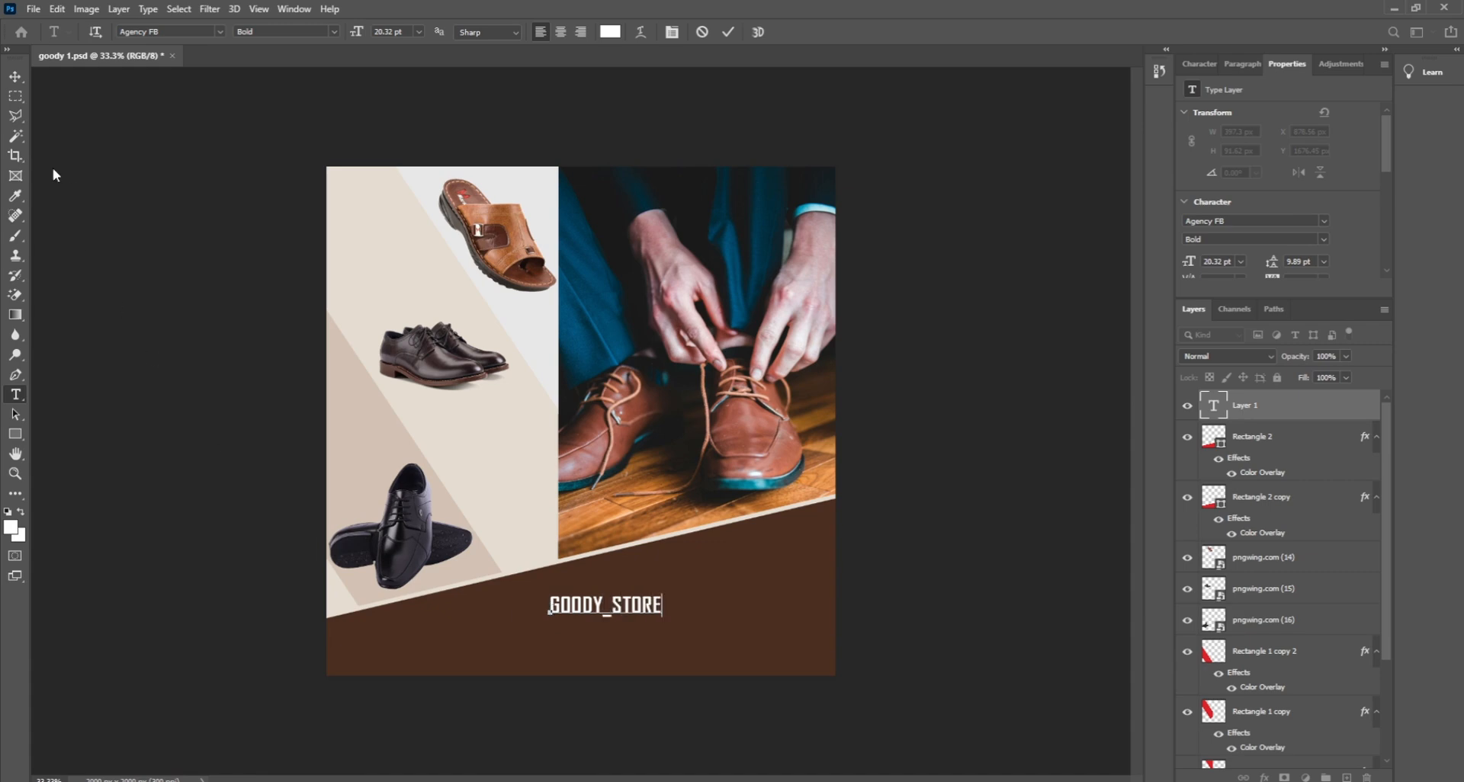
click(15, 77)
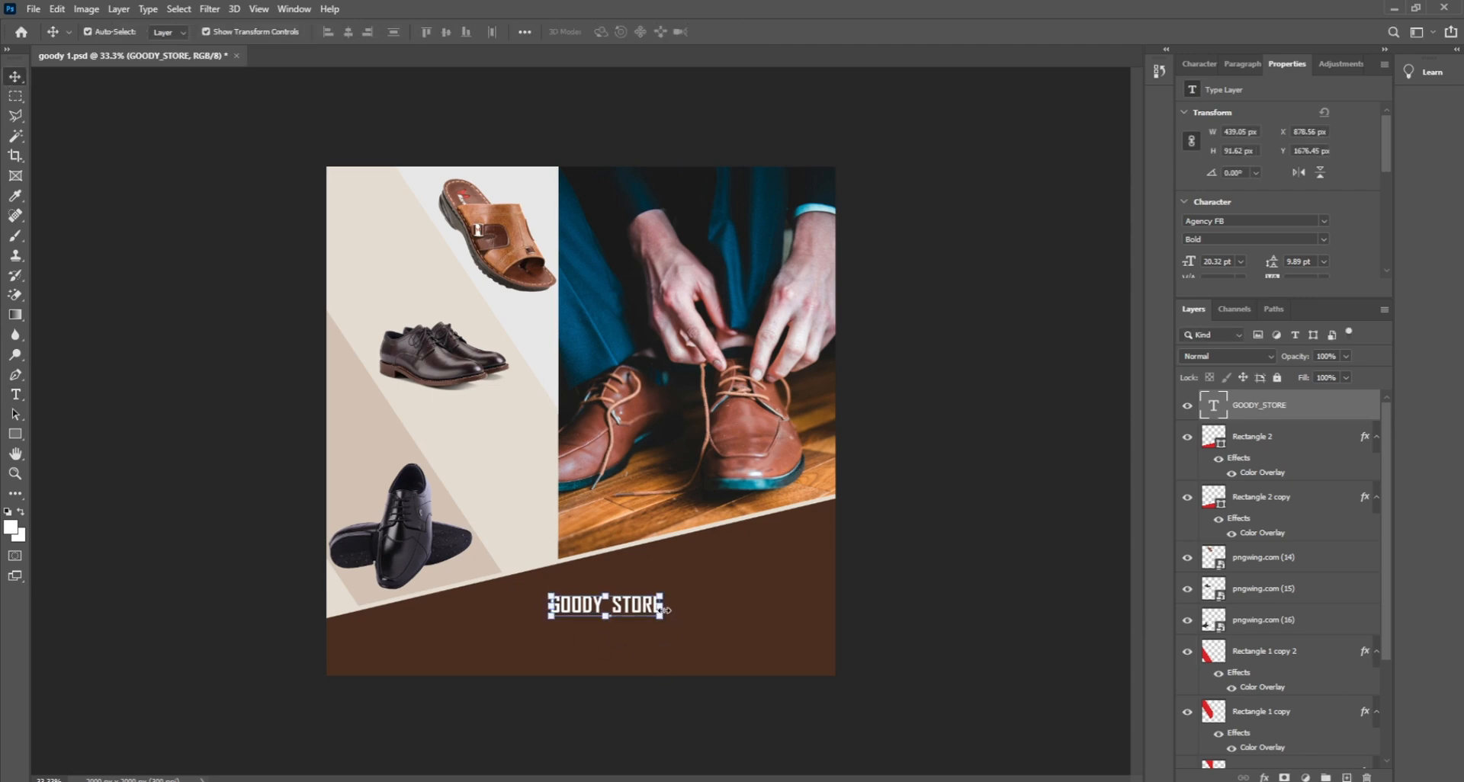
Step: Scale the GOODY_STORE text up proportionally into large lettering
key(ctrl+t)
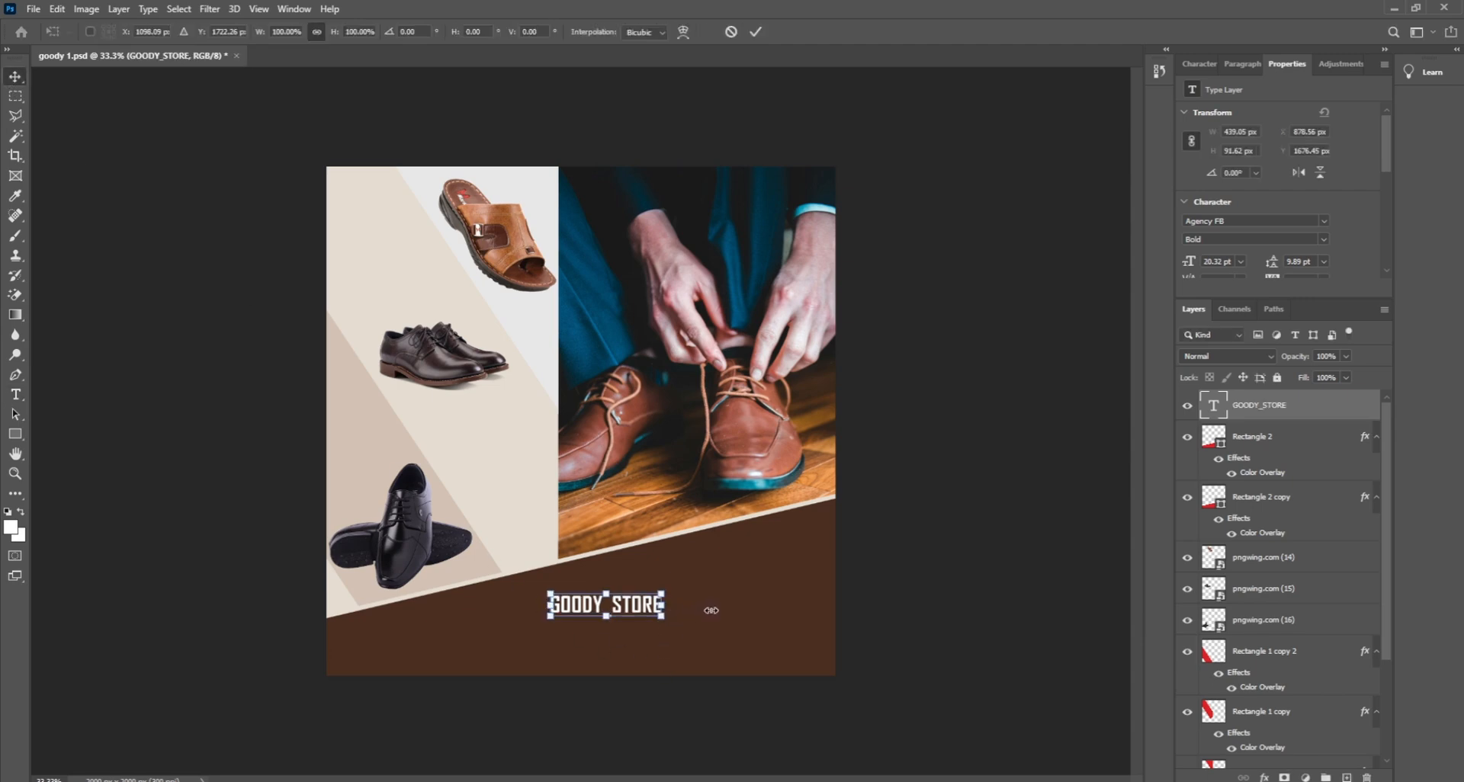
drag(711, 610, 755, 599)
key(Return)
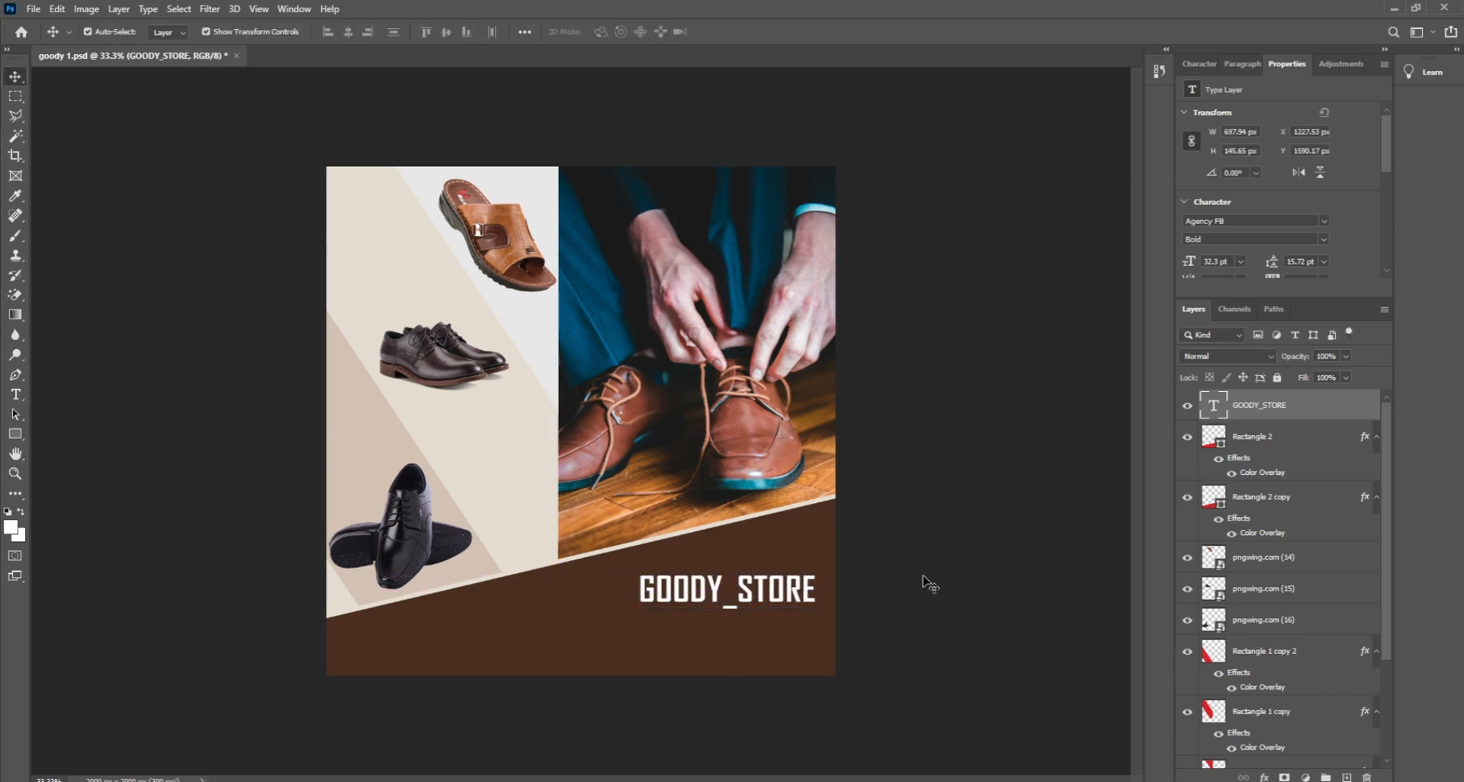
click(915, 585)
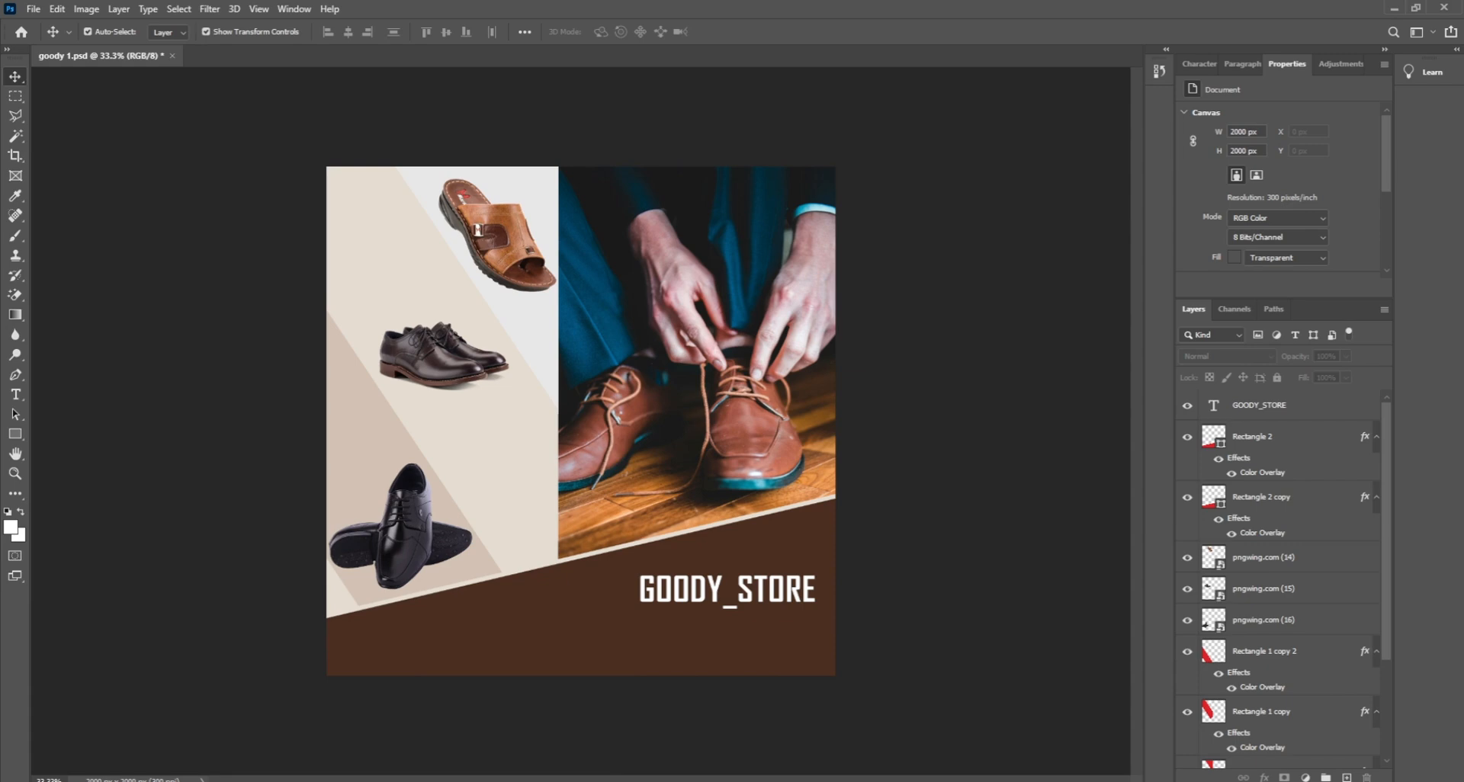
mouse_move(581, 781)
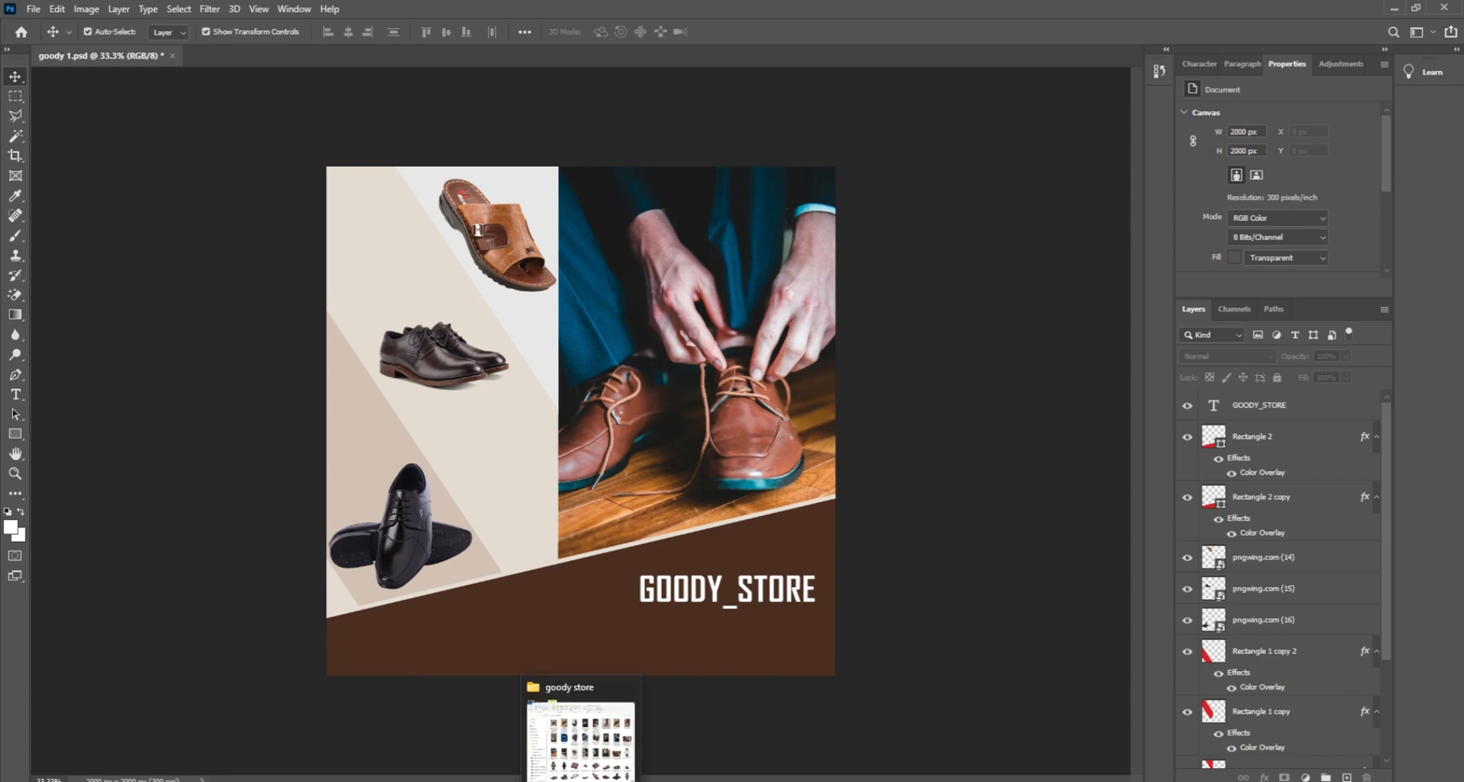
Step: Copy GOODY_STORE just below itself, retype the copy as the store's phone number, and duplicate that line
ctrl+click(700, 593)
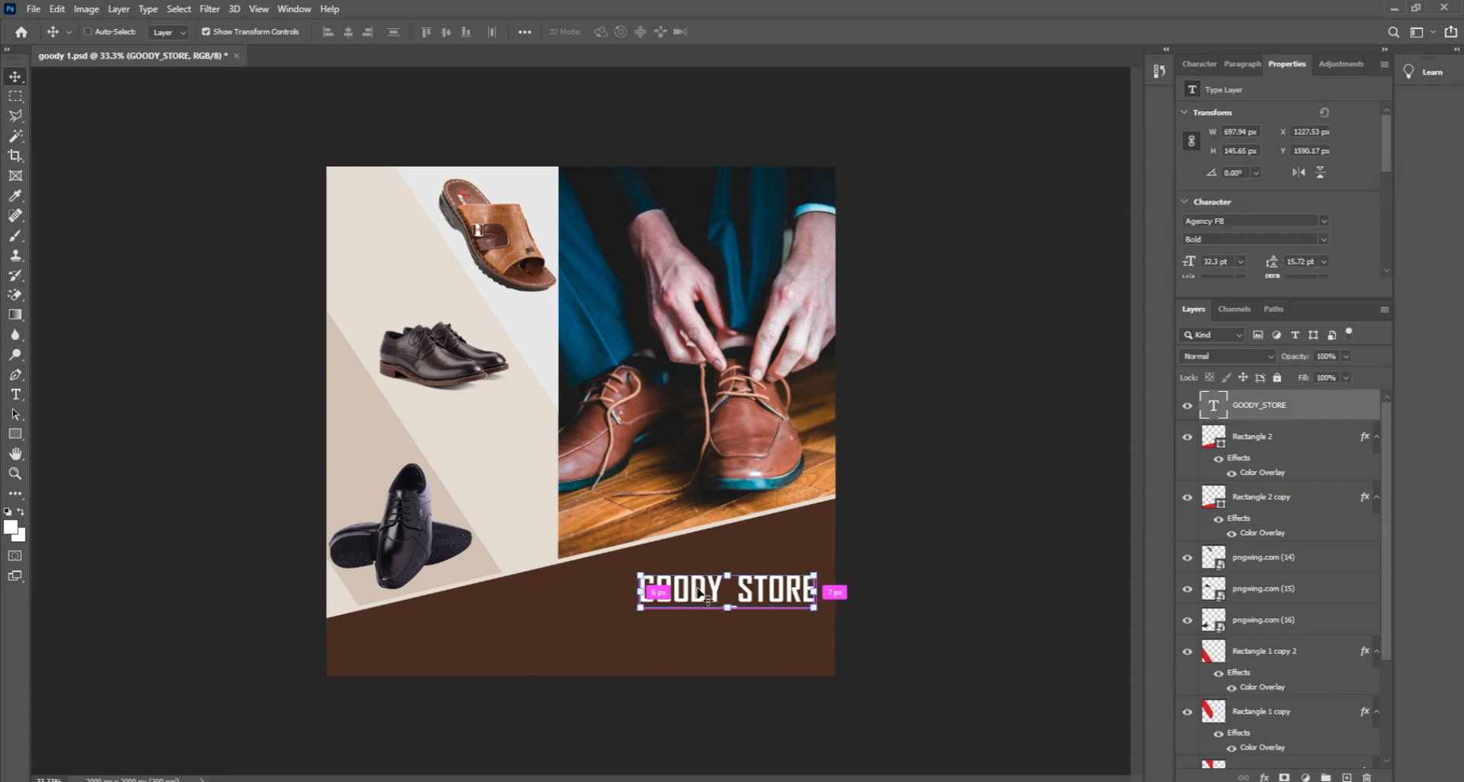
drag(700, 593, 700, 634)
double_click(698, 627)
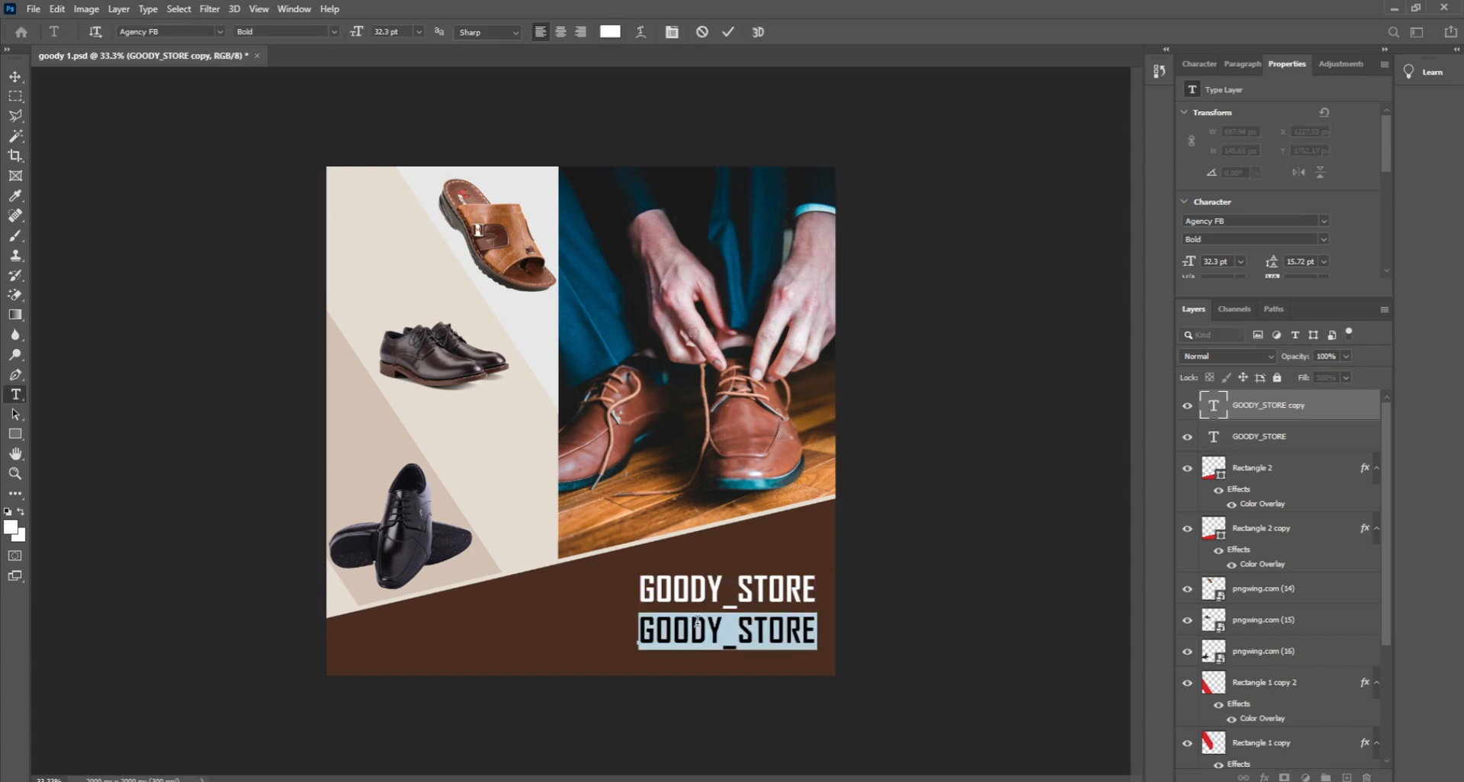
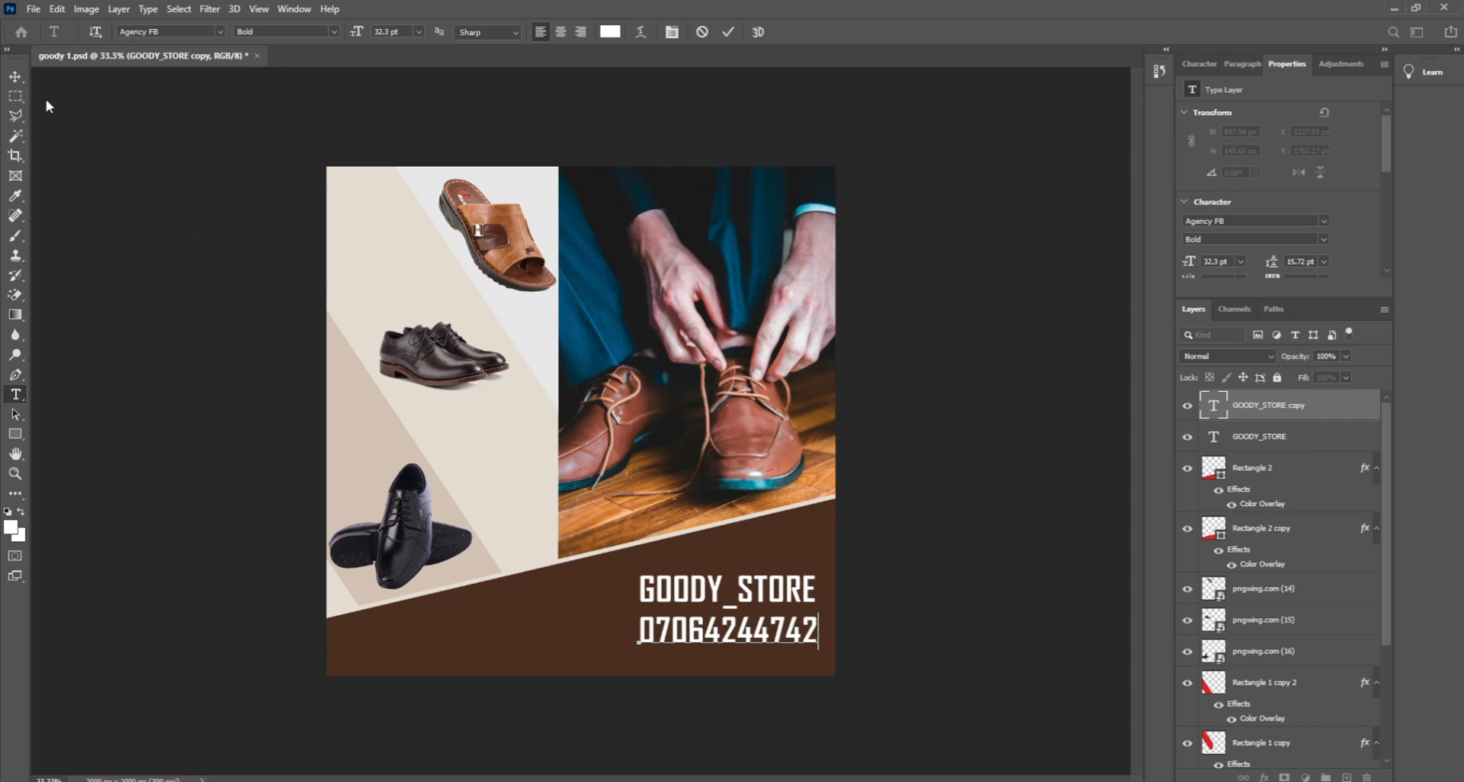
click(15, 79)
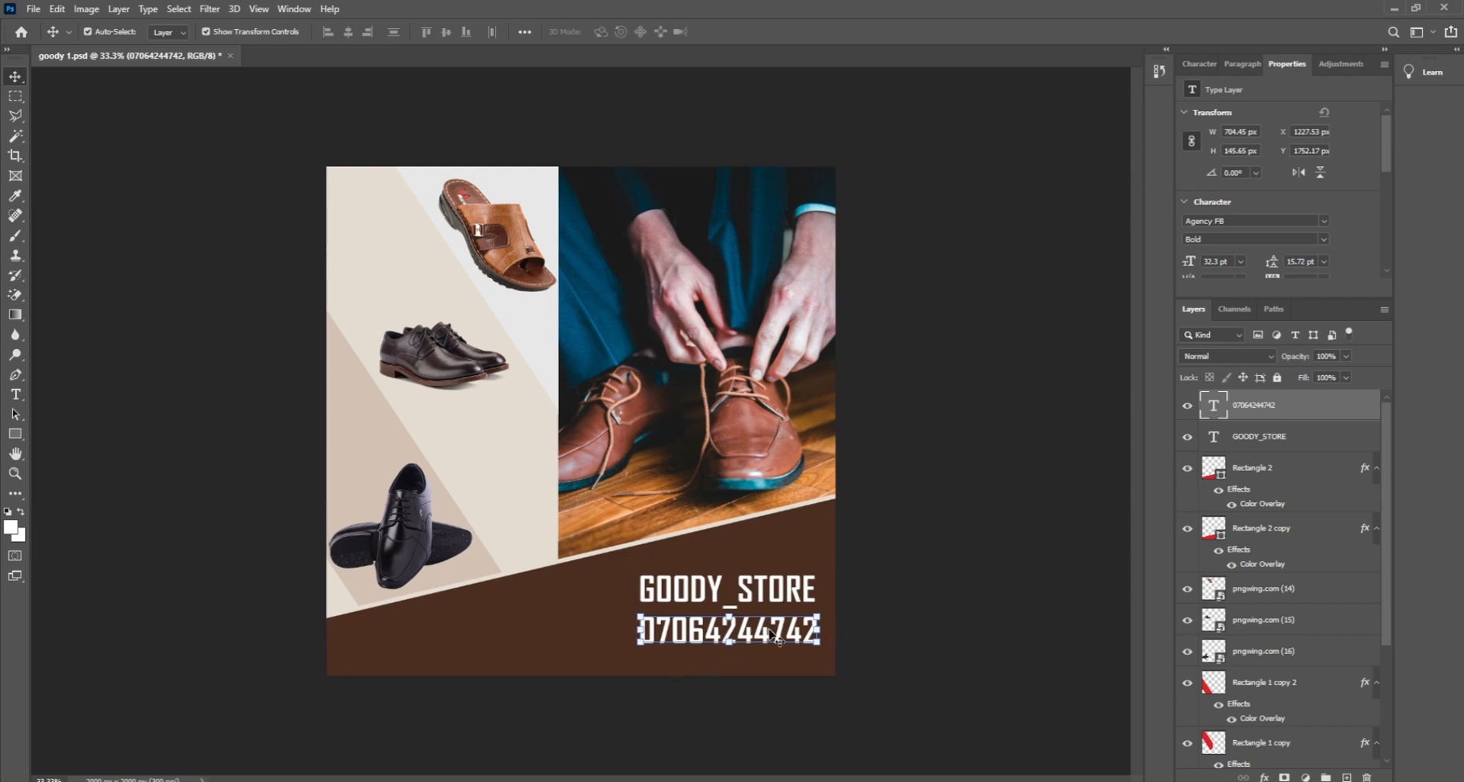
key(ctrl+j)
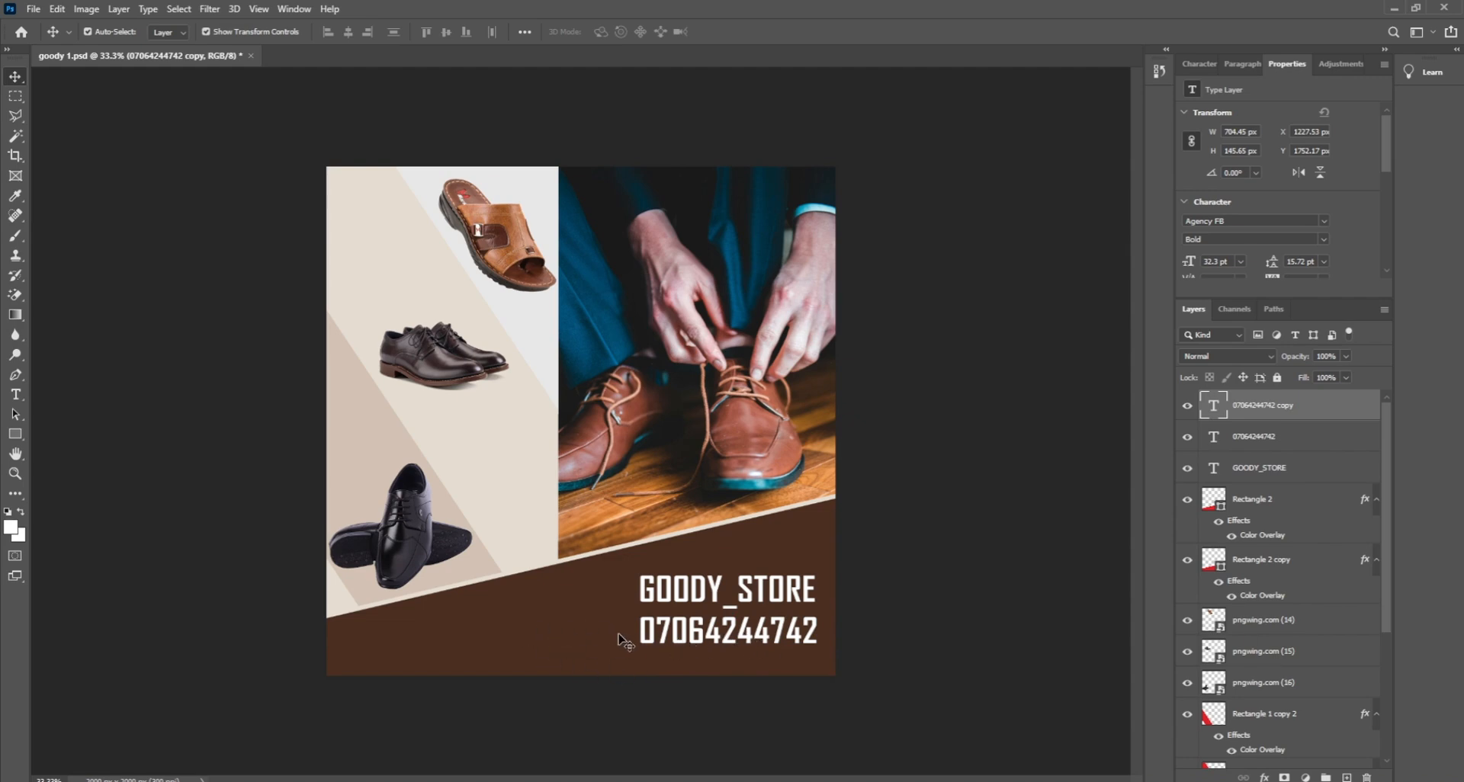
Step: Move the duplicated phone-number line below the original
drag(621, 642, 931, 572)
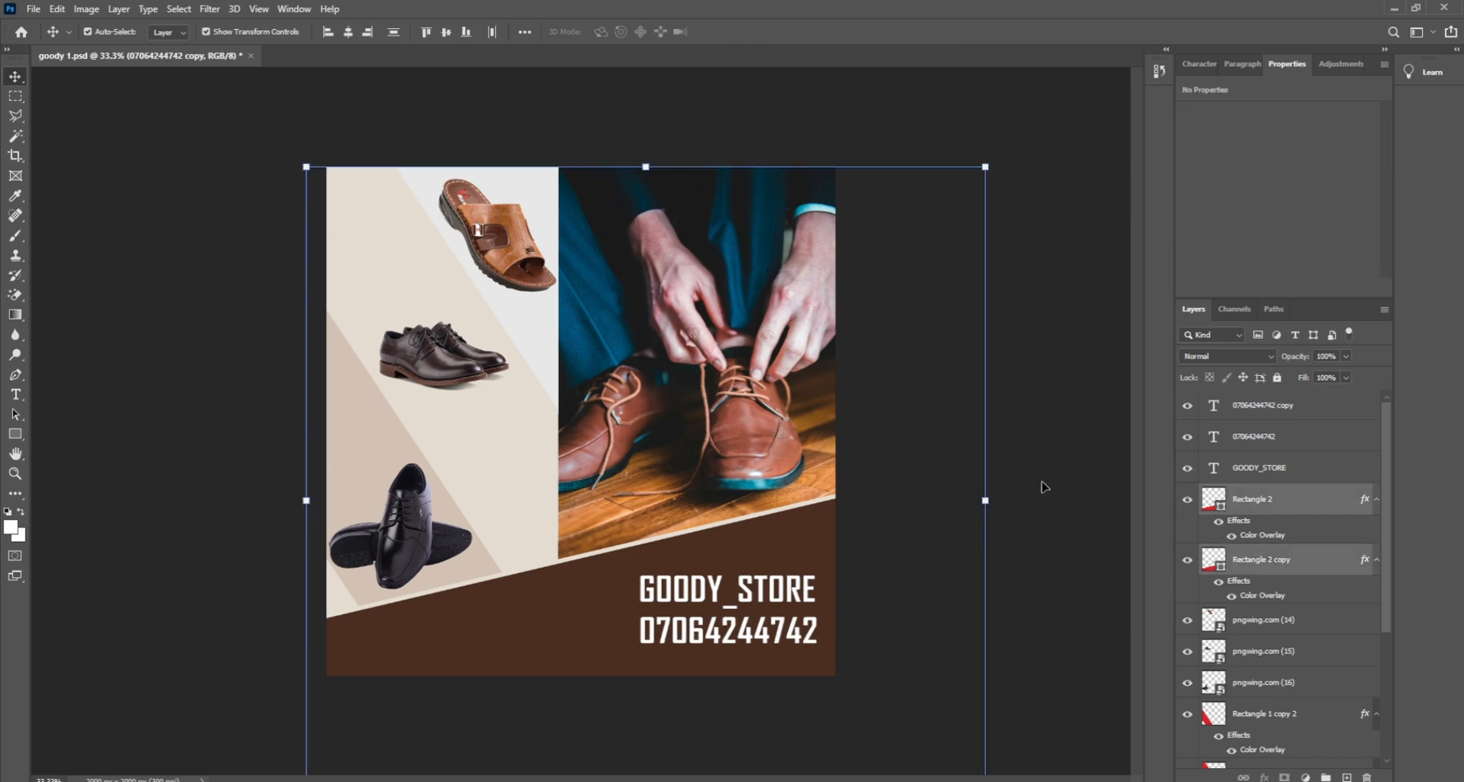
key(ctrl+z)
drag(771, 639, 770, 668)
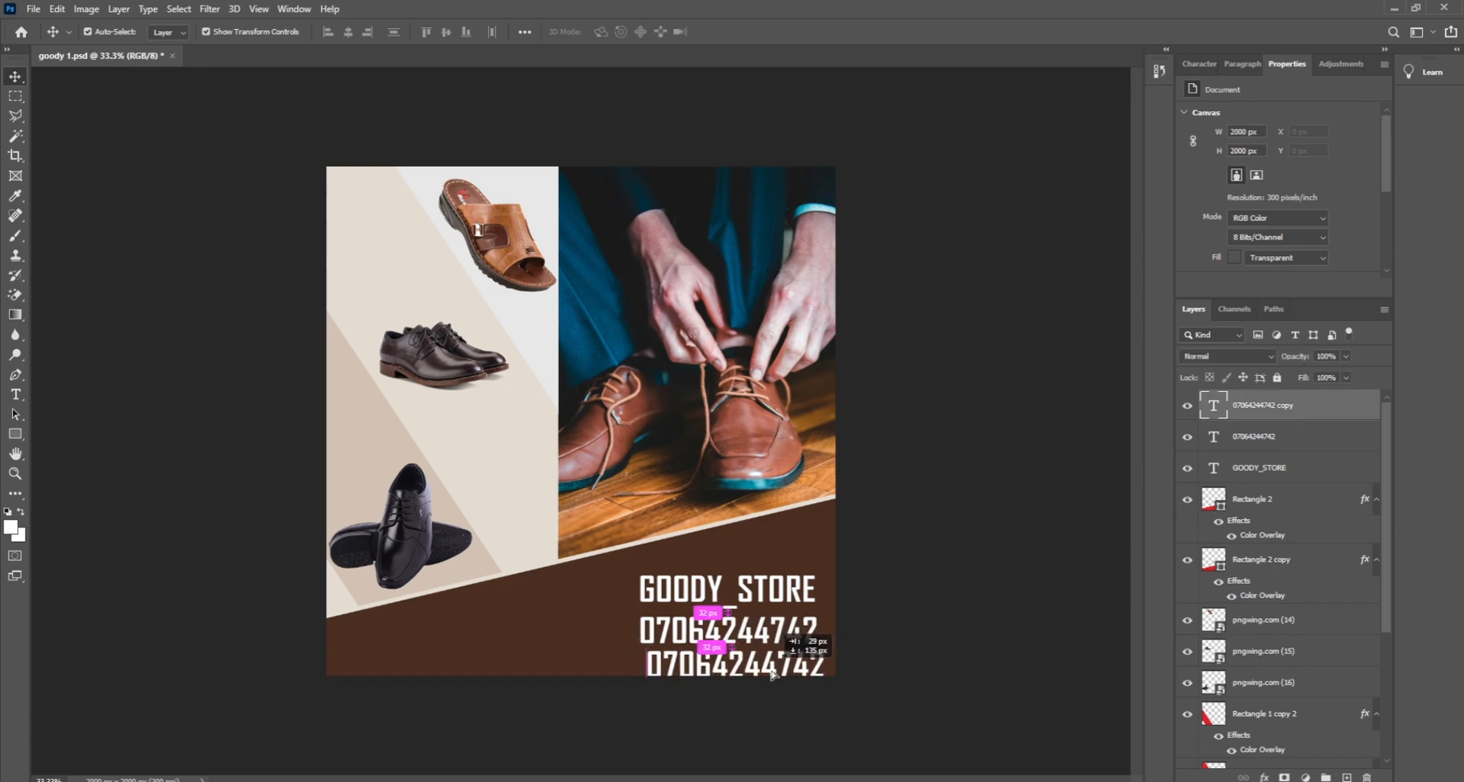
Step: Retype the lower copy as the 'Goody empire' social handle and commit it
double_click(771, 668)
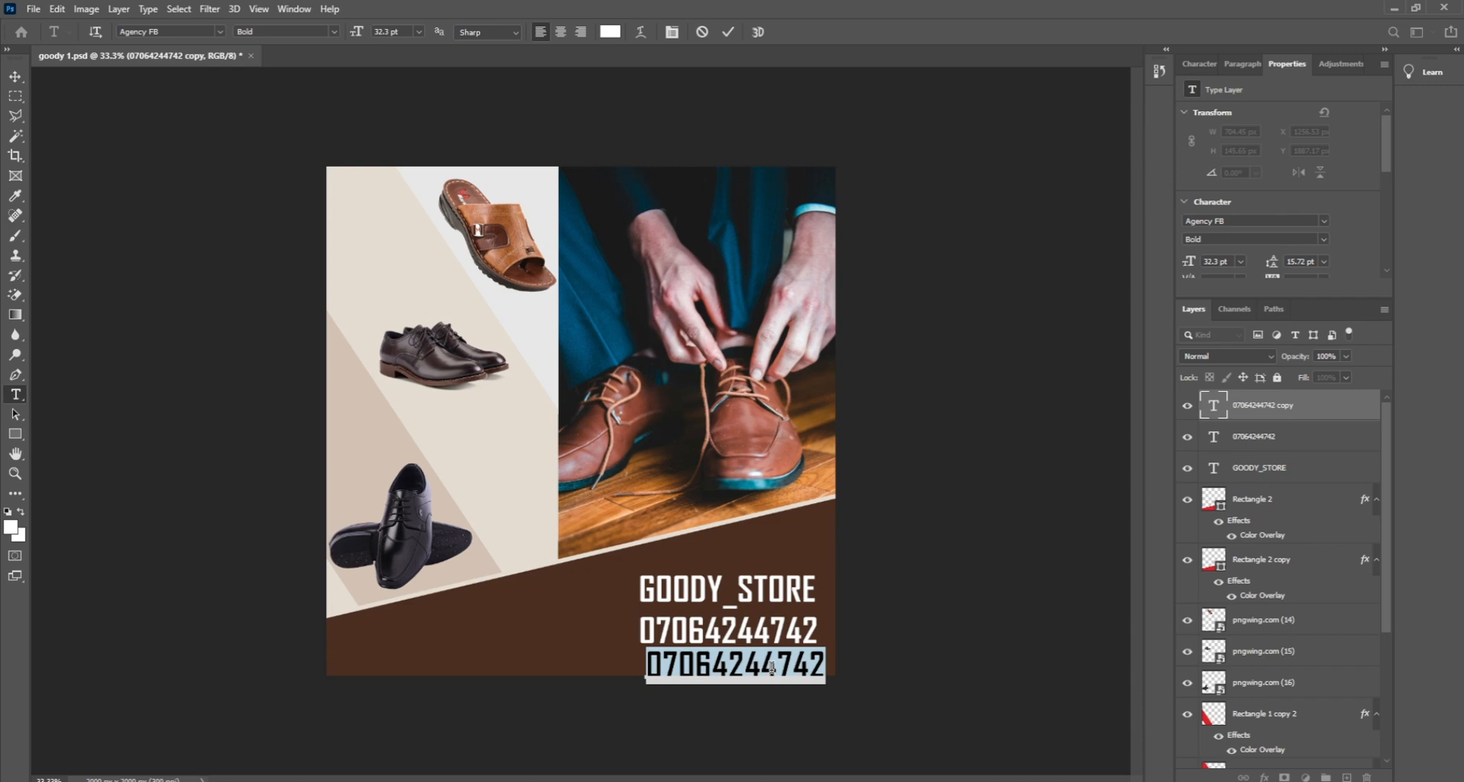
text(000)
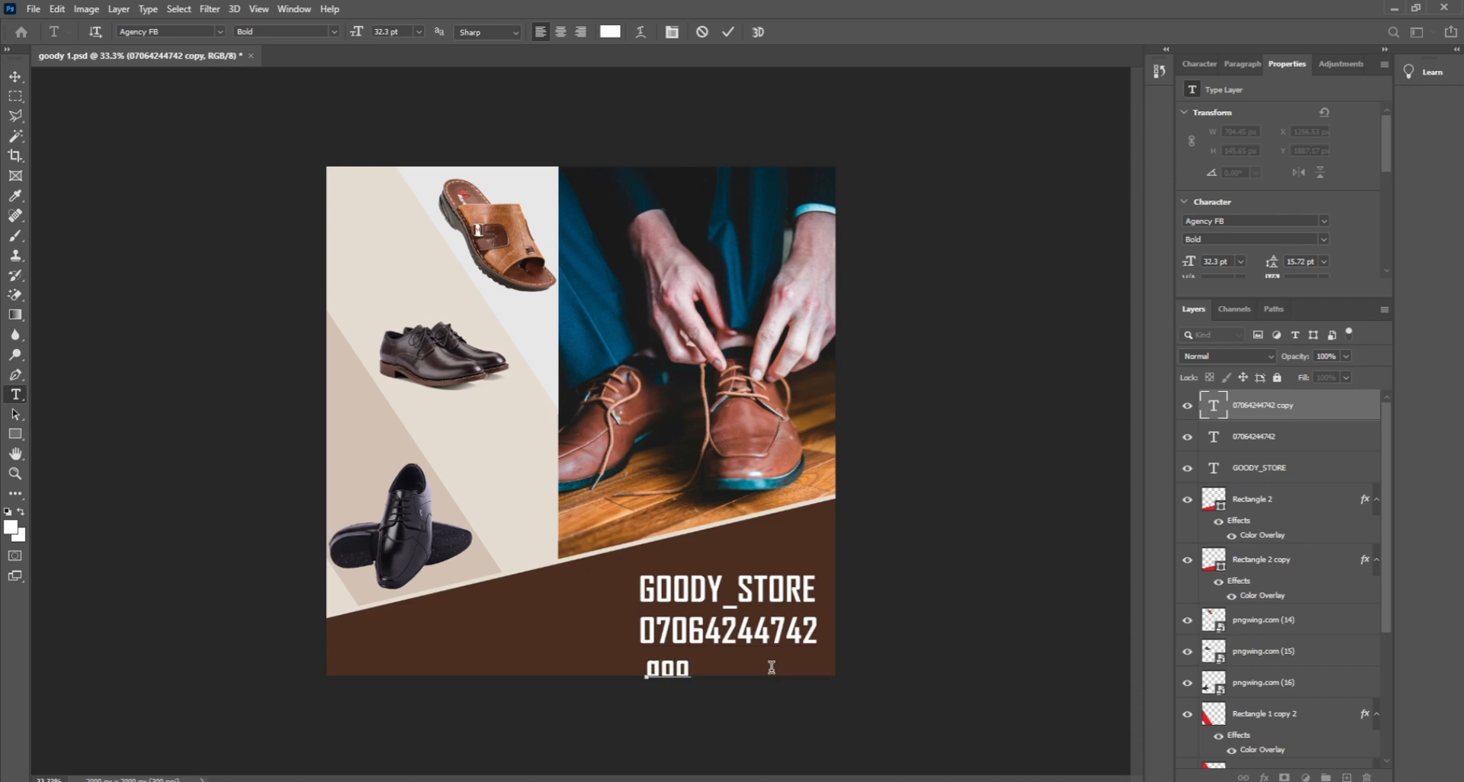
key(BackSpace)
key(BackSpace)
key(BackSpace)
text(Goody)
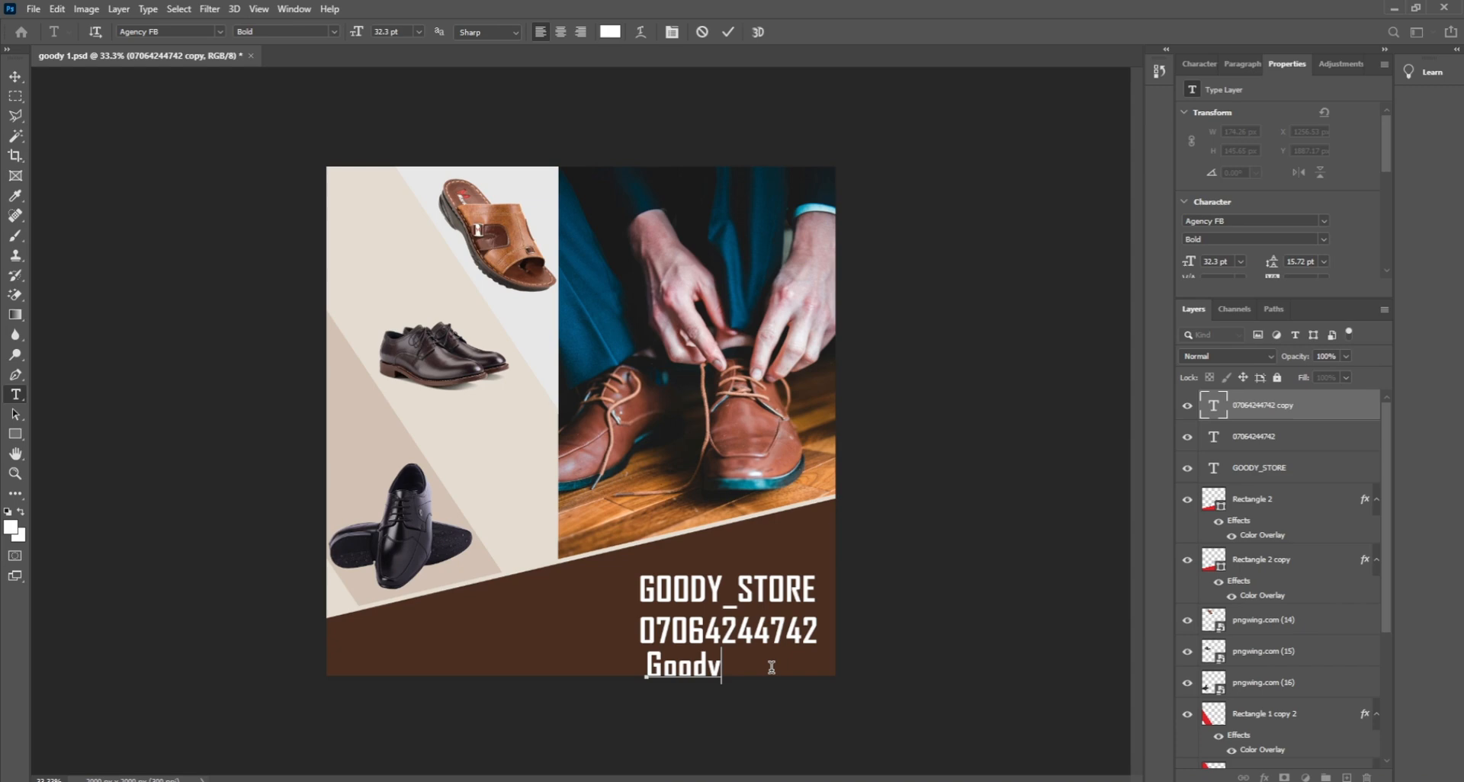
text( empire)
click(15, 76)
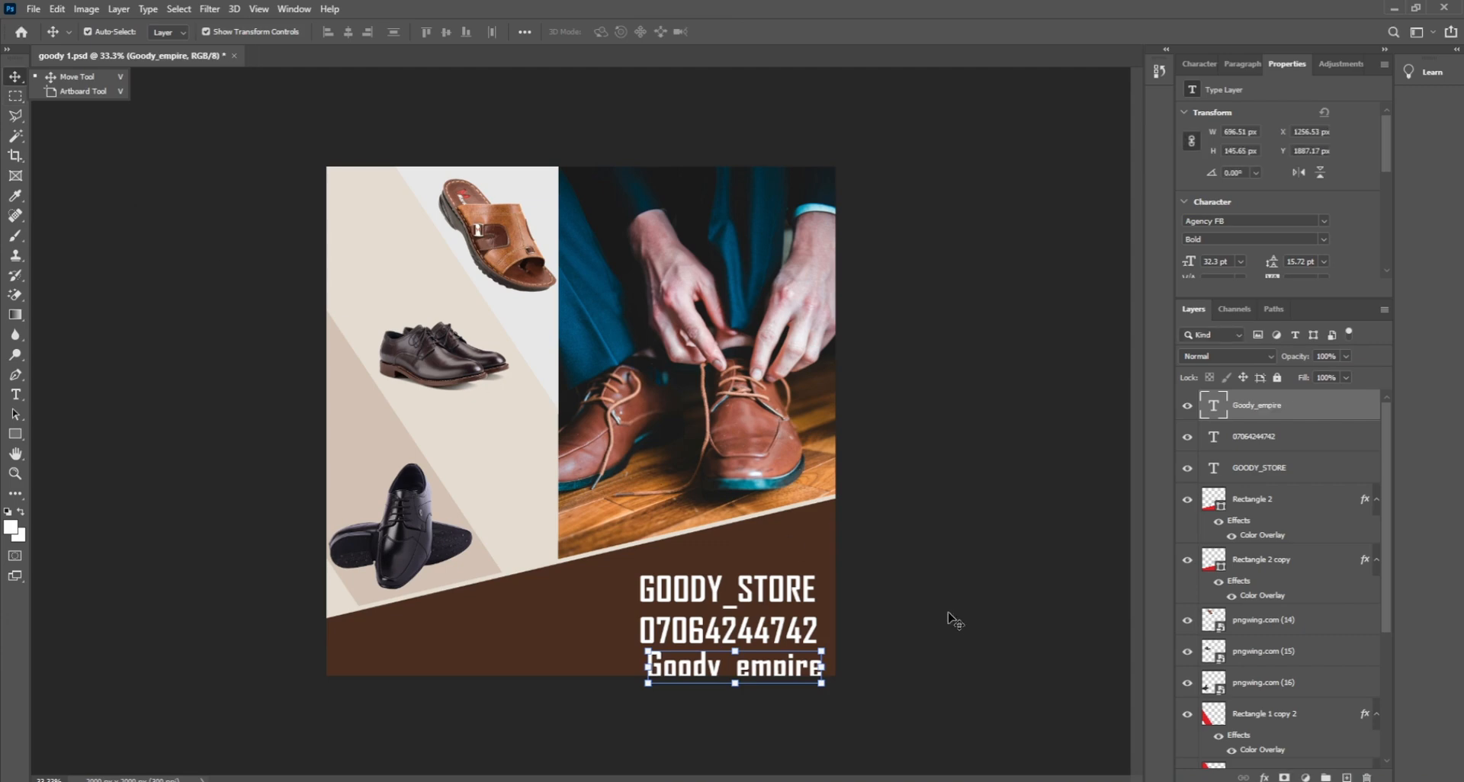
click(951, 614)
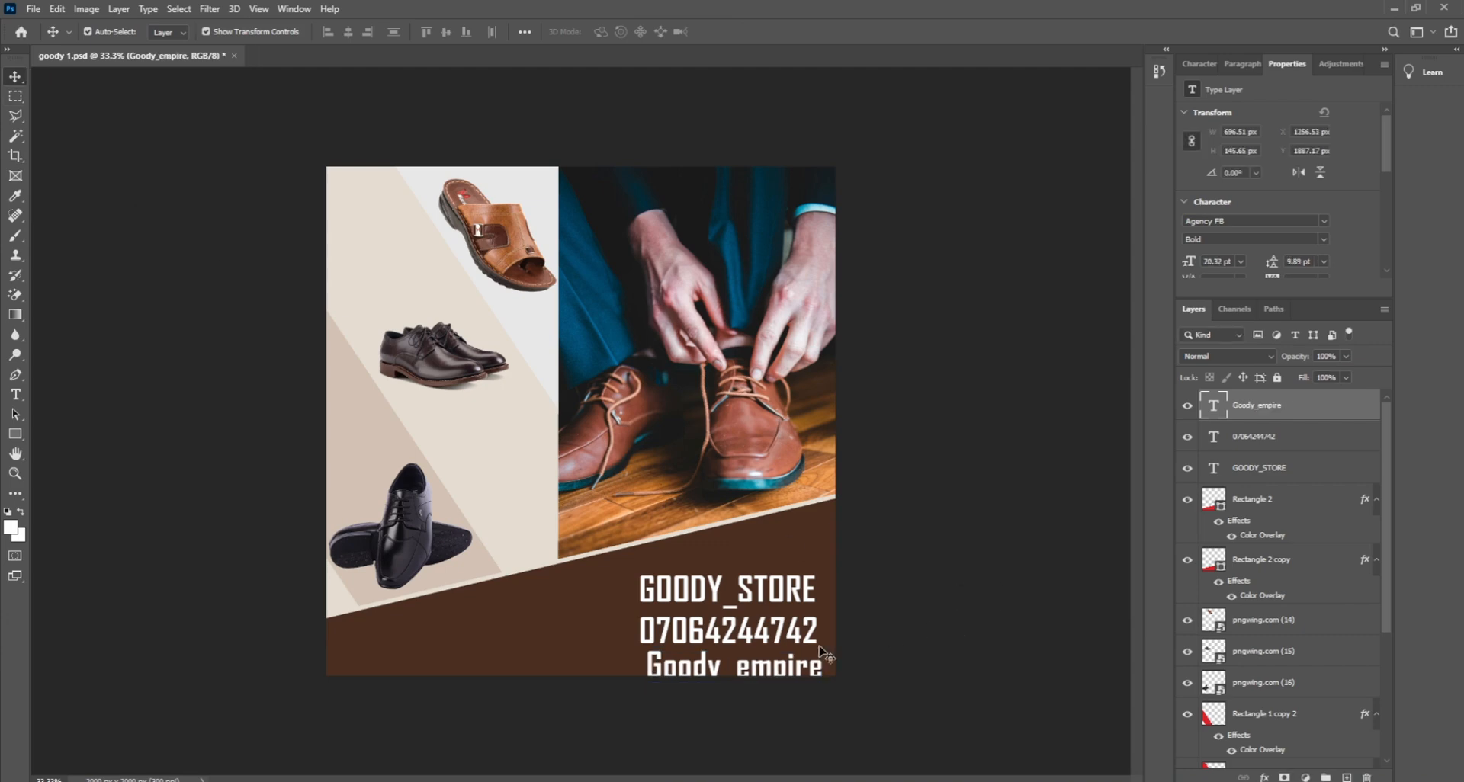
click(788, 673)
key(ctrl+t)
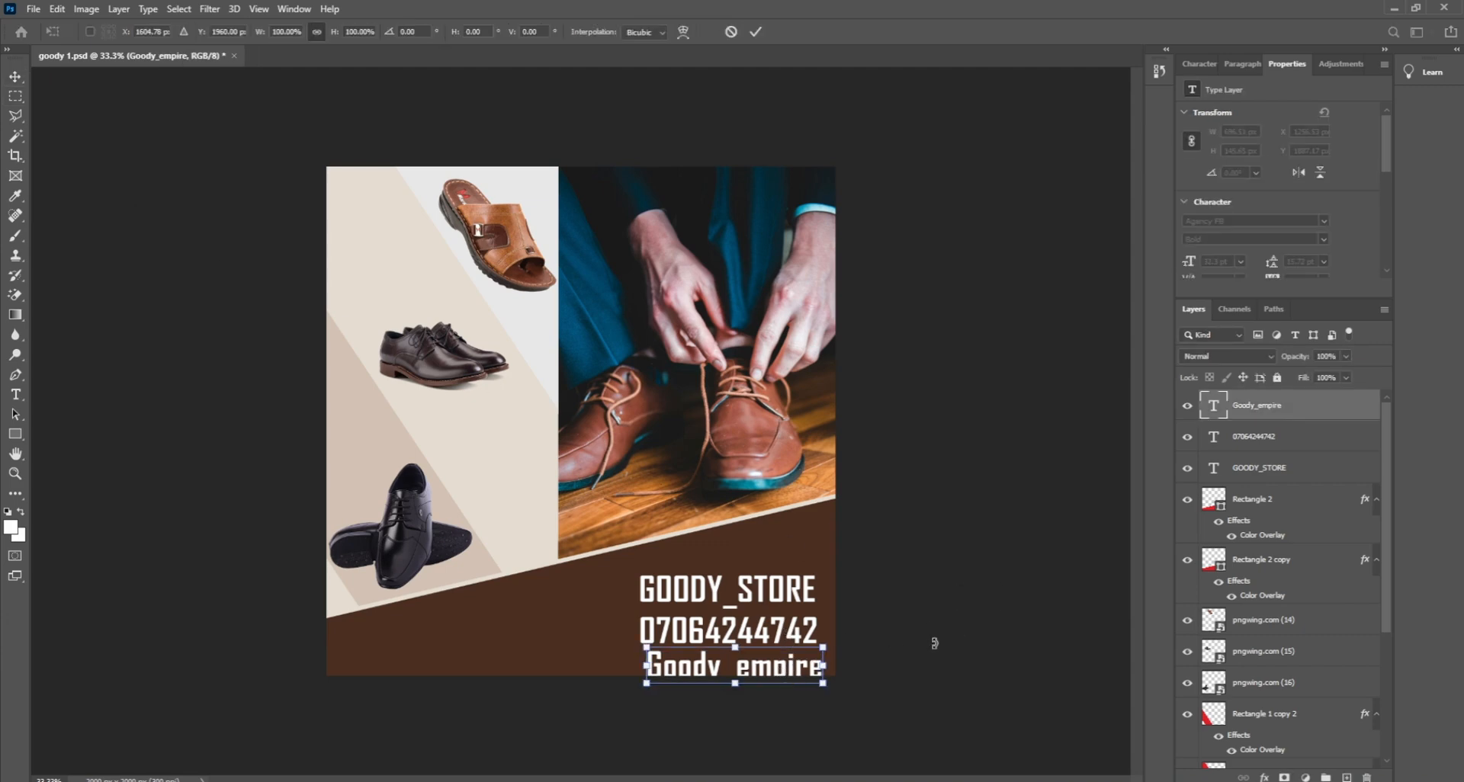
key(Return)
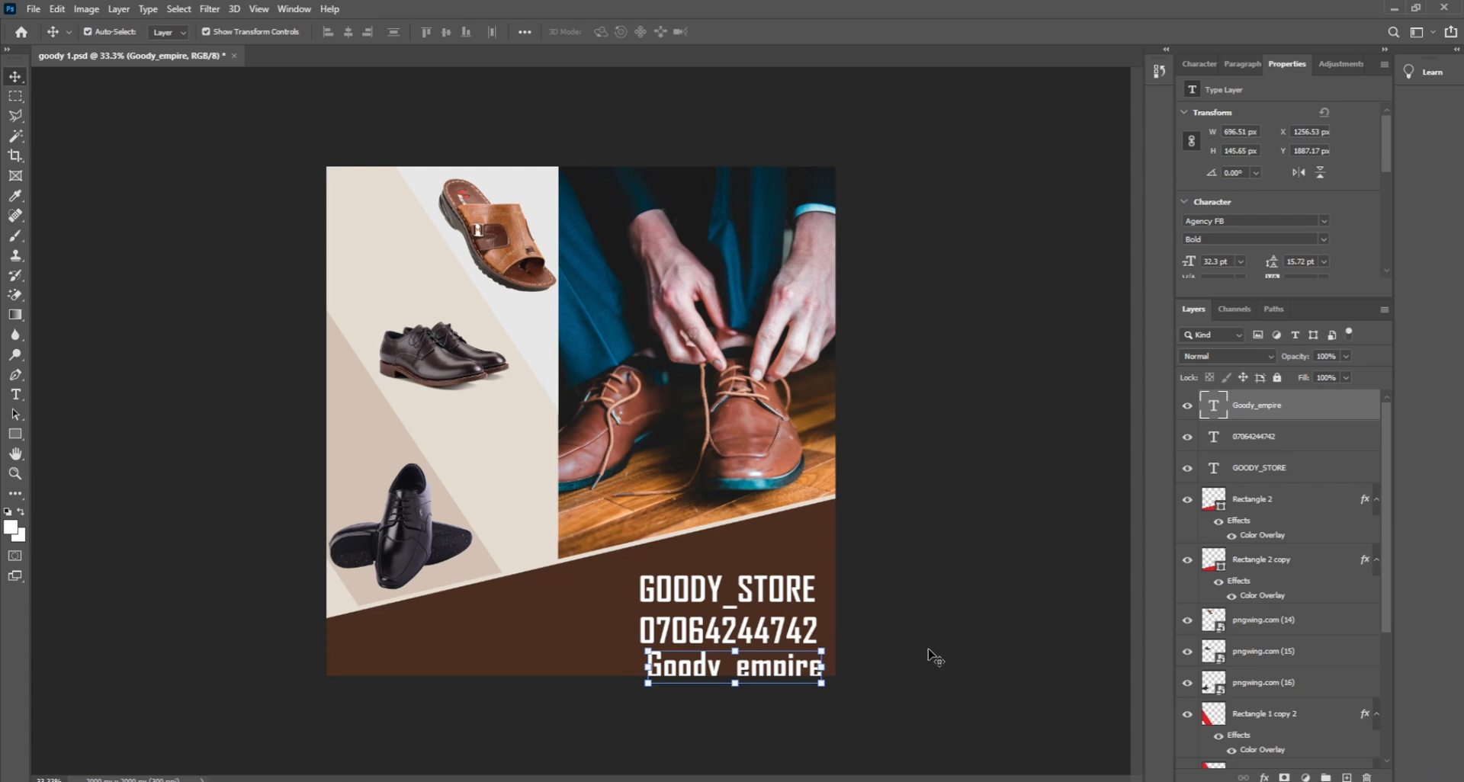
Step: Shrink the phone number and social handle lines to about half size
click(817, 680)
click(756, 670)
ctrl+click(1296, 449)
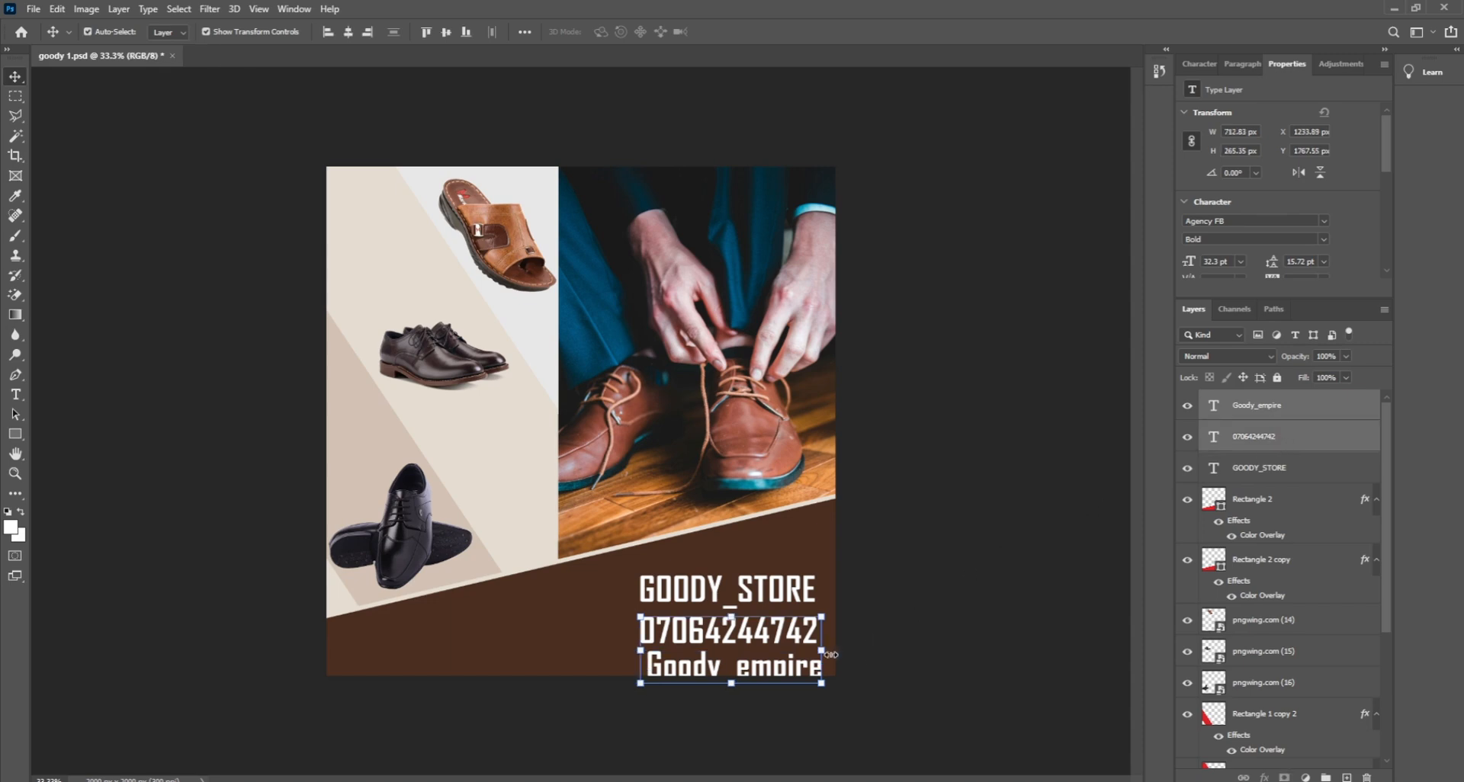
drag(831, 655, 738, 654)
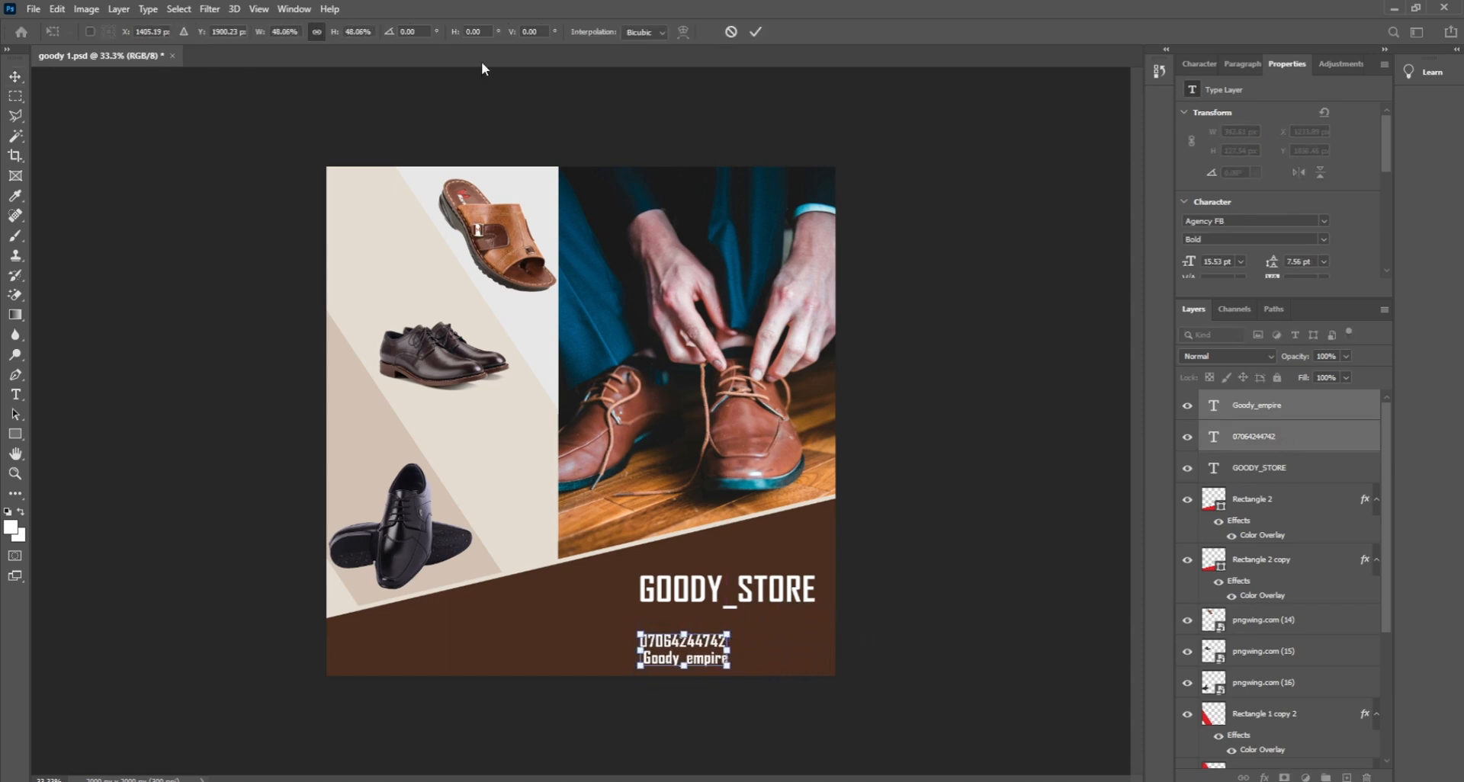
key(Return)
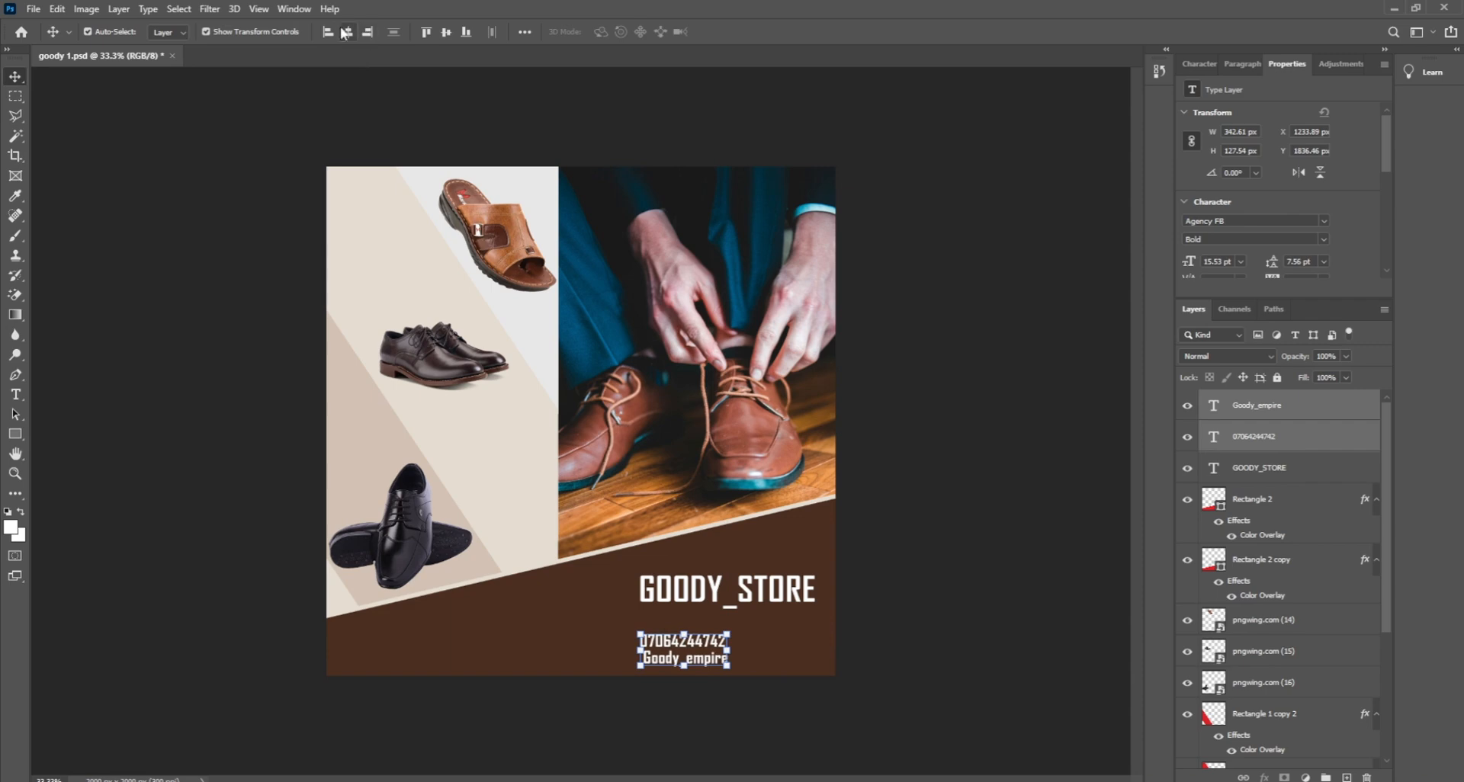
Step: Undo an accidental band move, then shift both contact lines right and slightly up
drag(697, 657, 748, 639)
key(ctrl+z)
click(1057, 452)
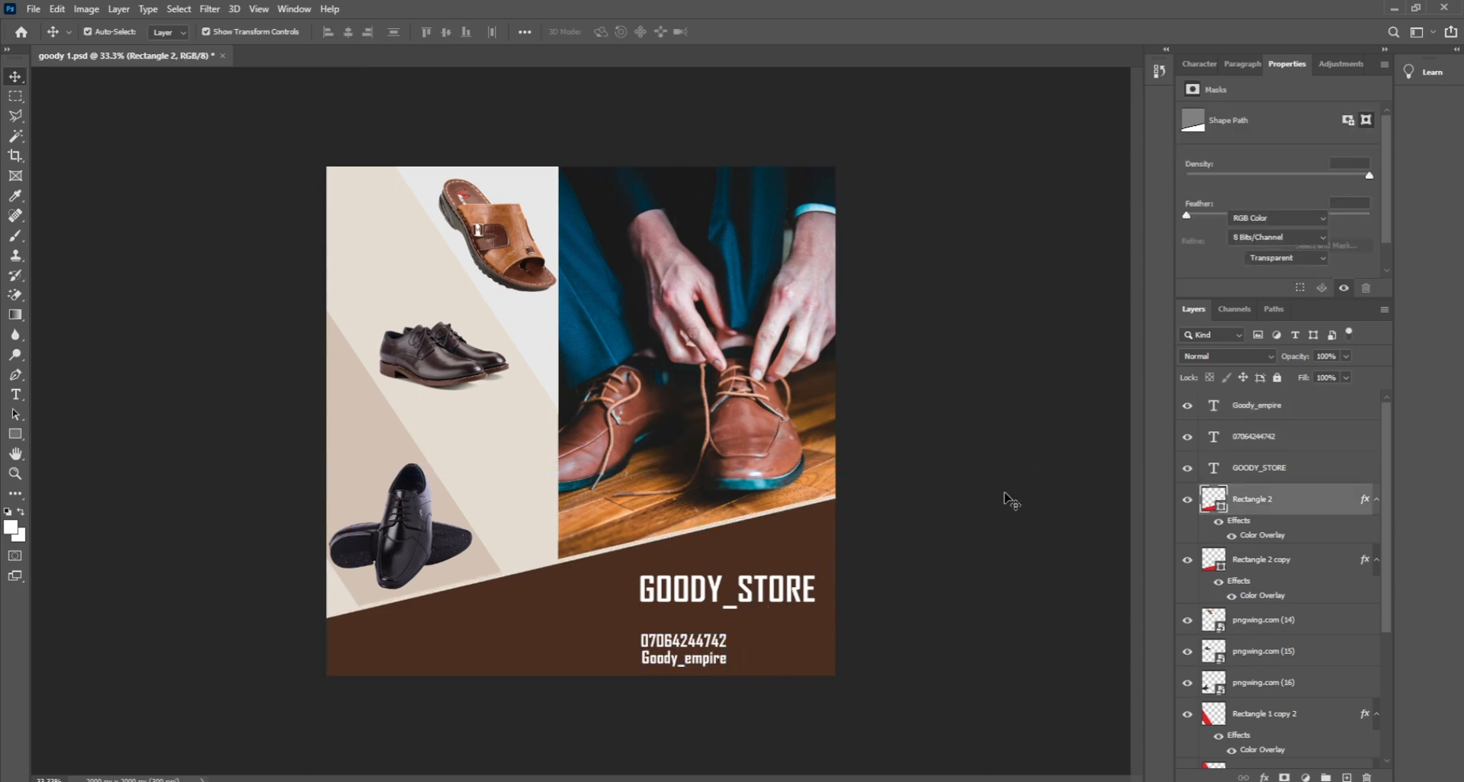
click(719, 662)
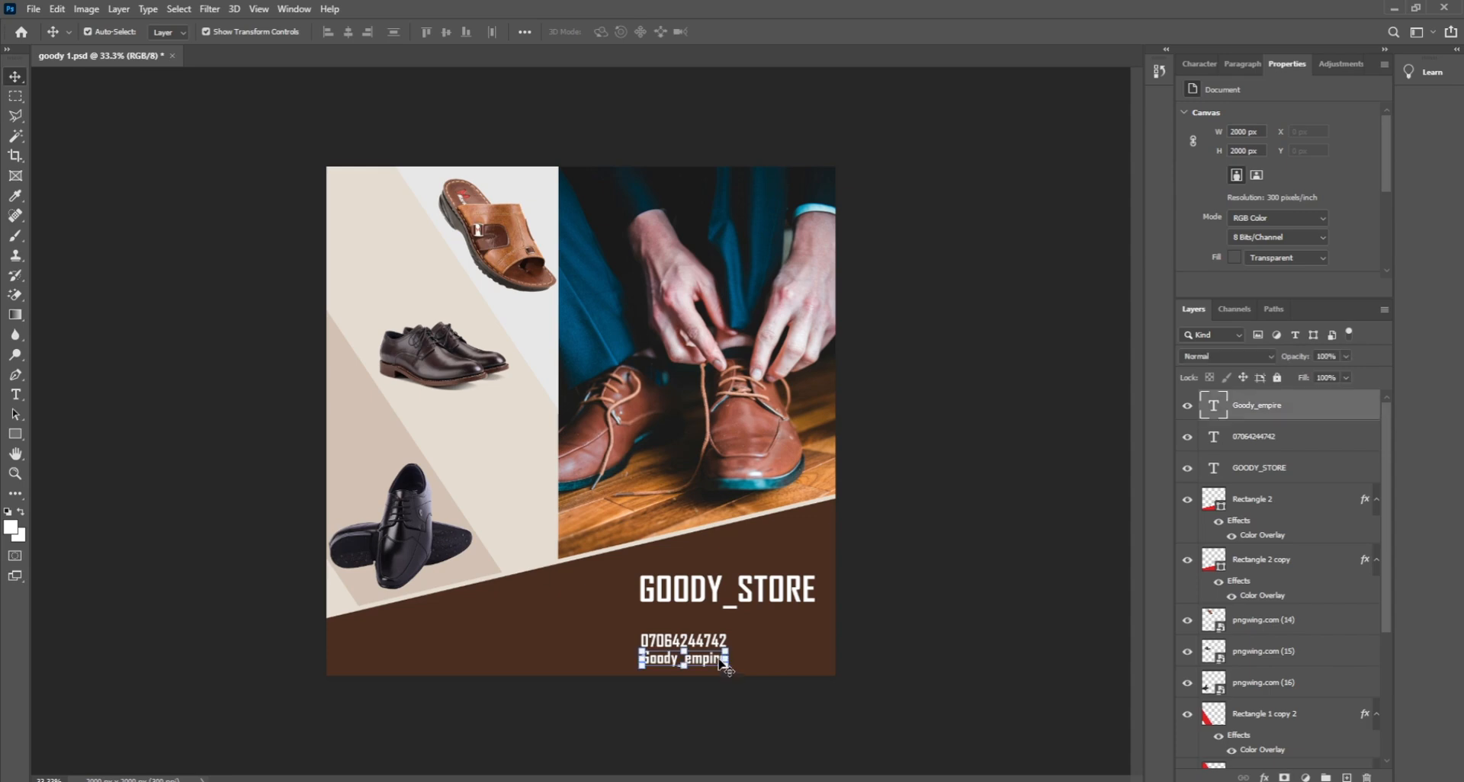
shift+click(1291, 450)
drag(713, 645, 801, 634)
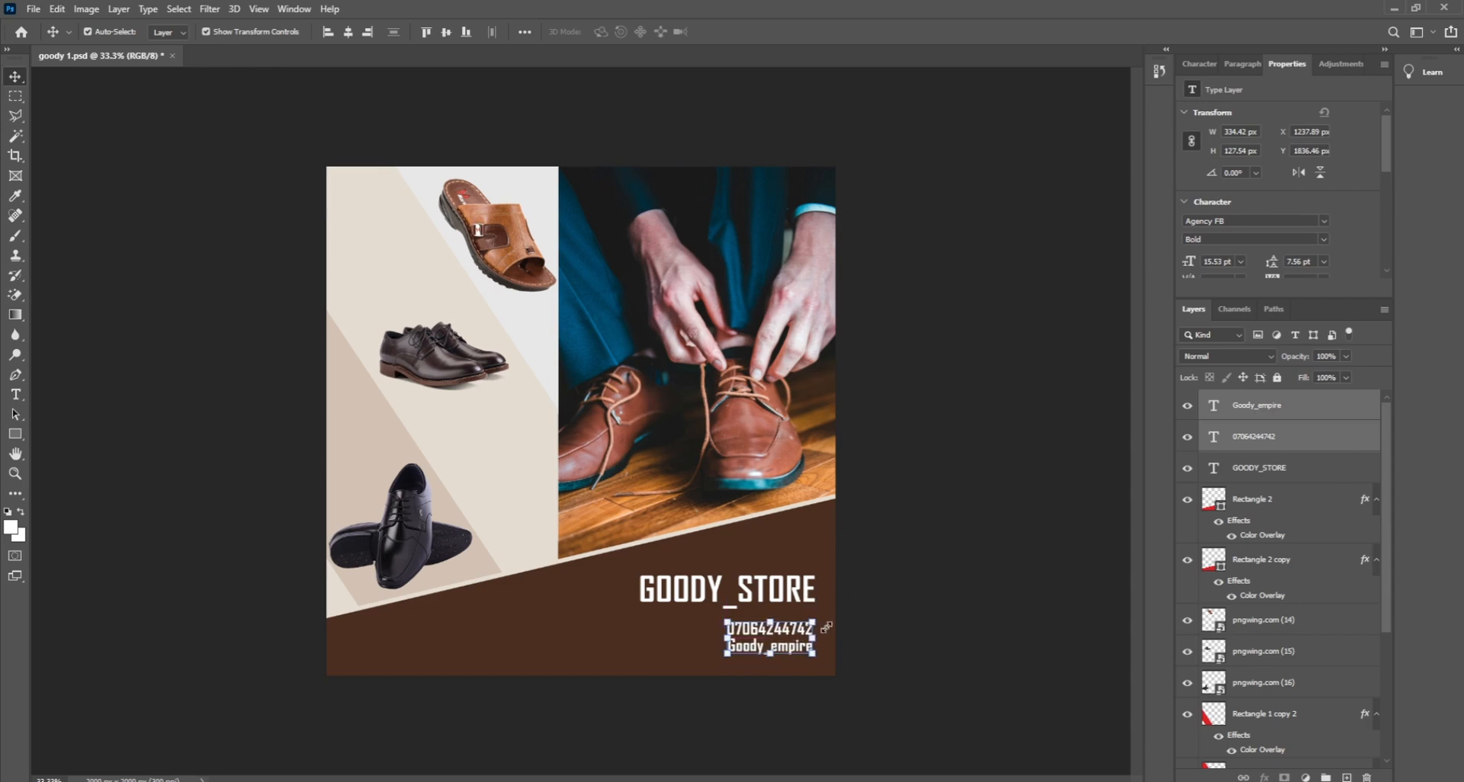
Step: Deselect the text layers and bring up the goody store folder in File Explorer
click(969, 603)
click(700, 595)
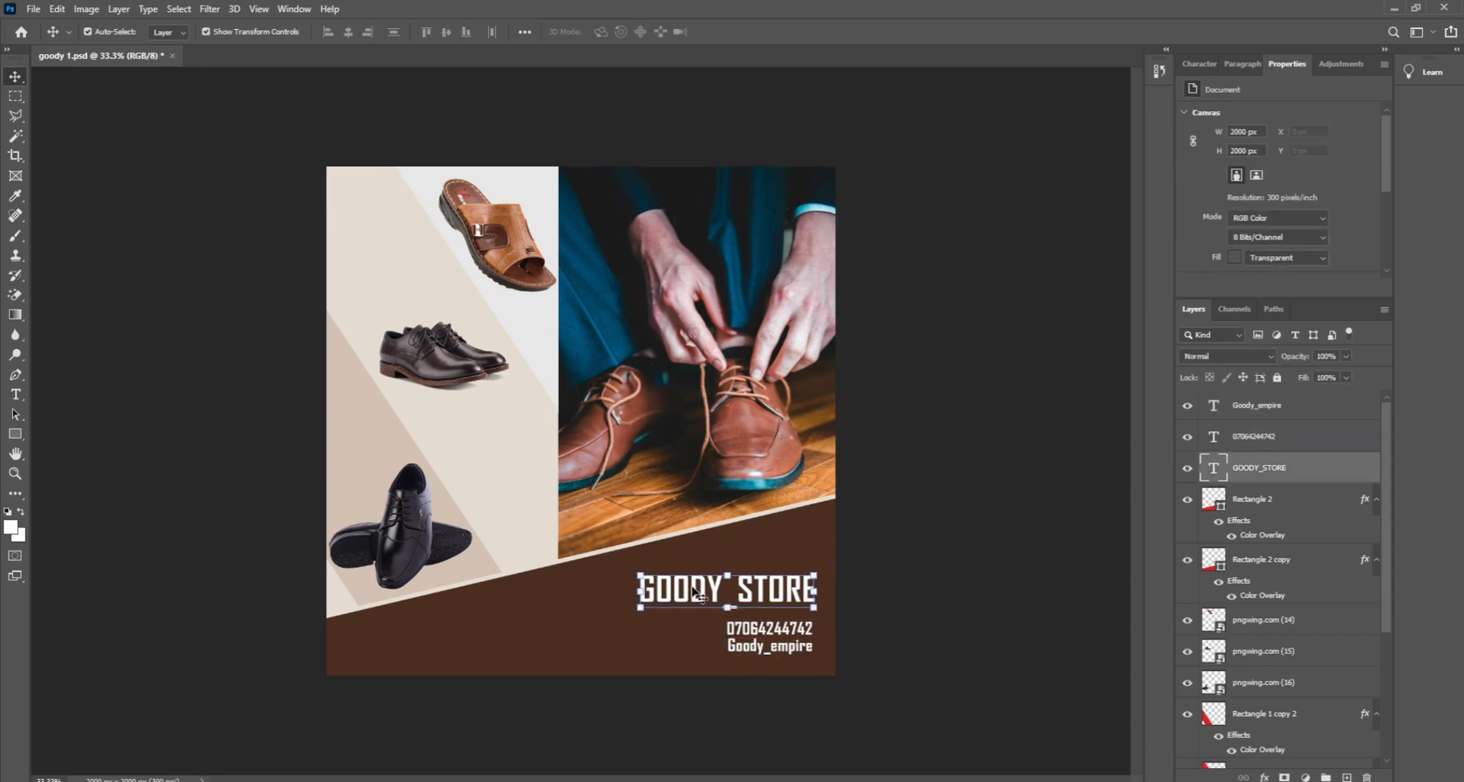
click(852, 623)
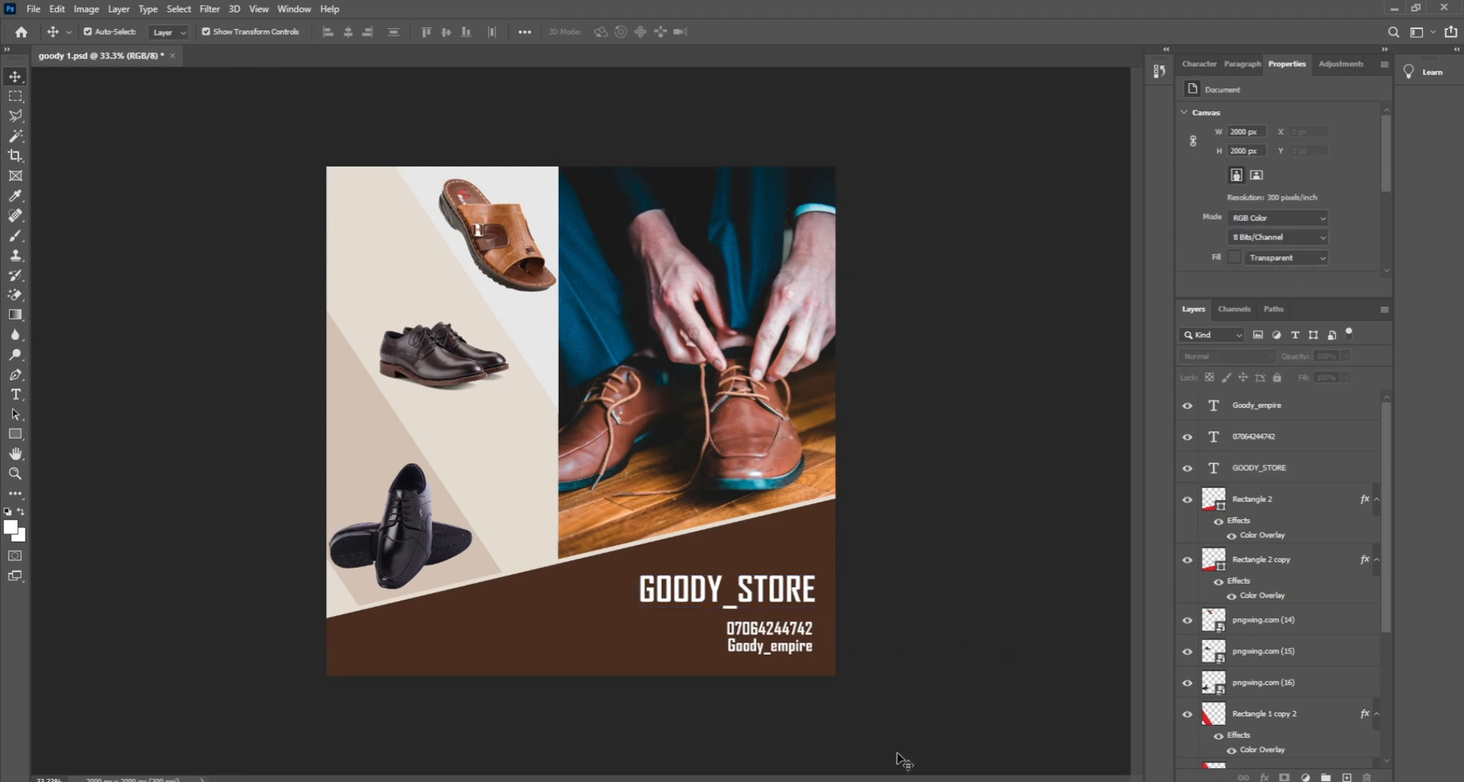
click(551, 781)
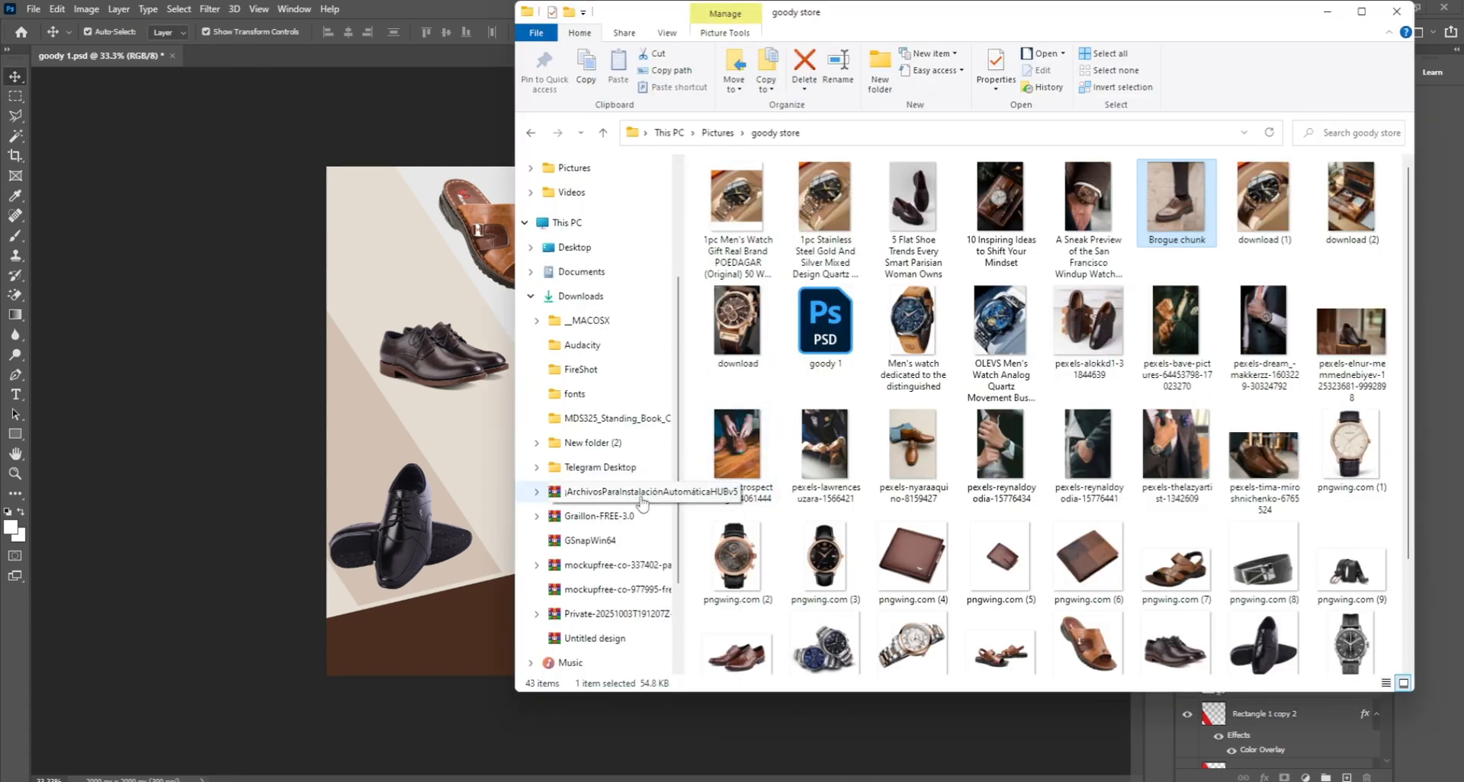
Step: From Pictures > png, drag the WhatsApp image pngwing.com (98) onto the flyer
click(718, 132)
click(1092, 323)
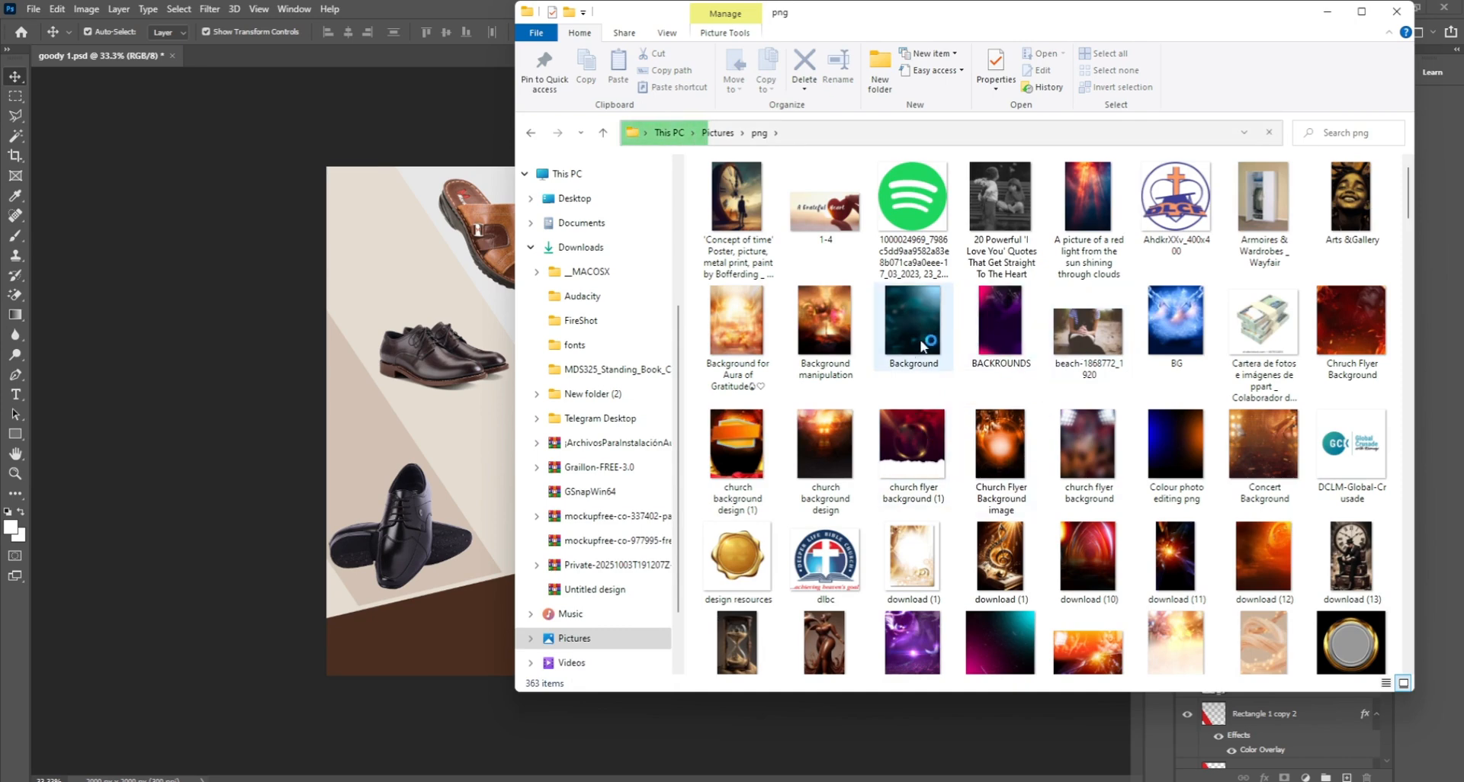
scroll(922, 347, down, 6)
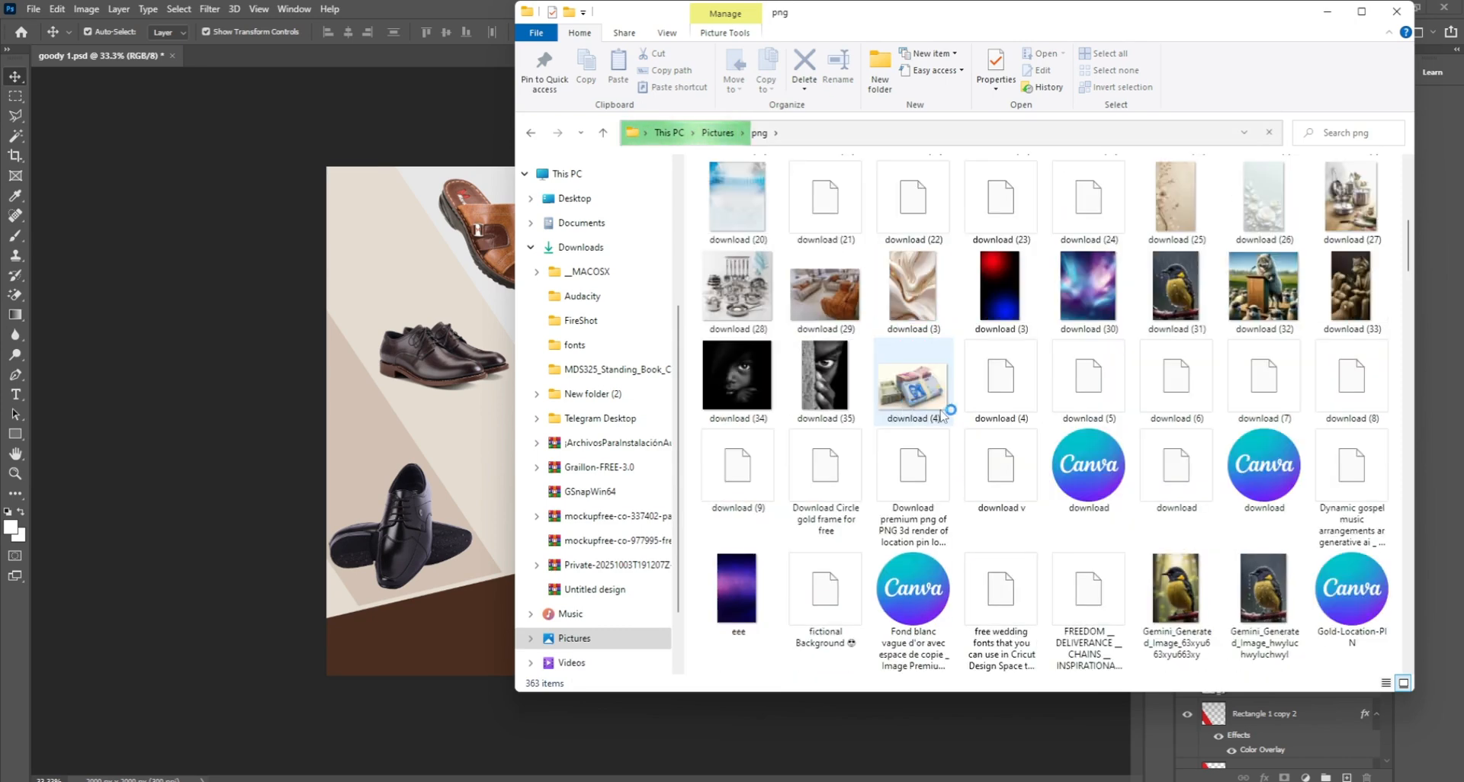
scroll(976, 431, down, 3)
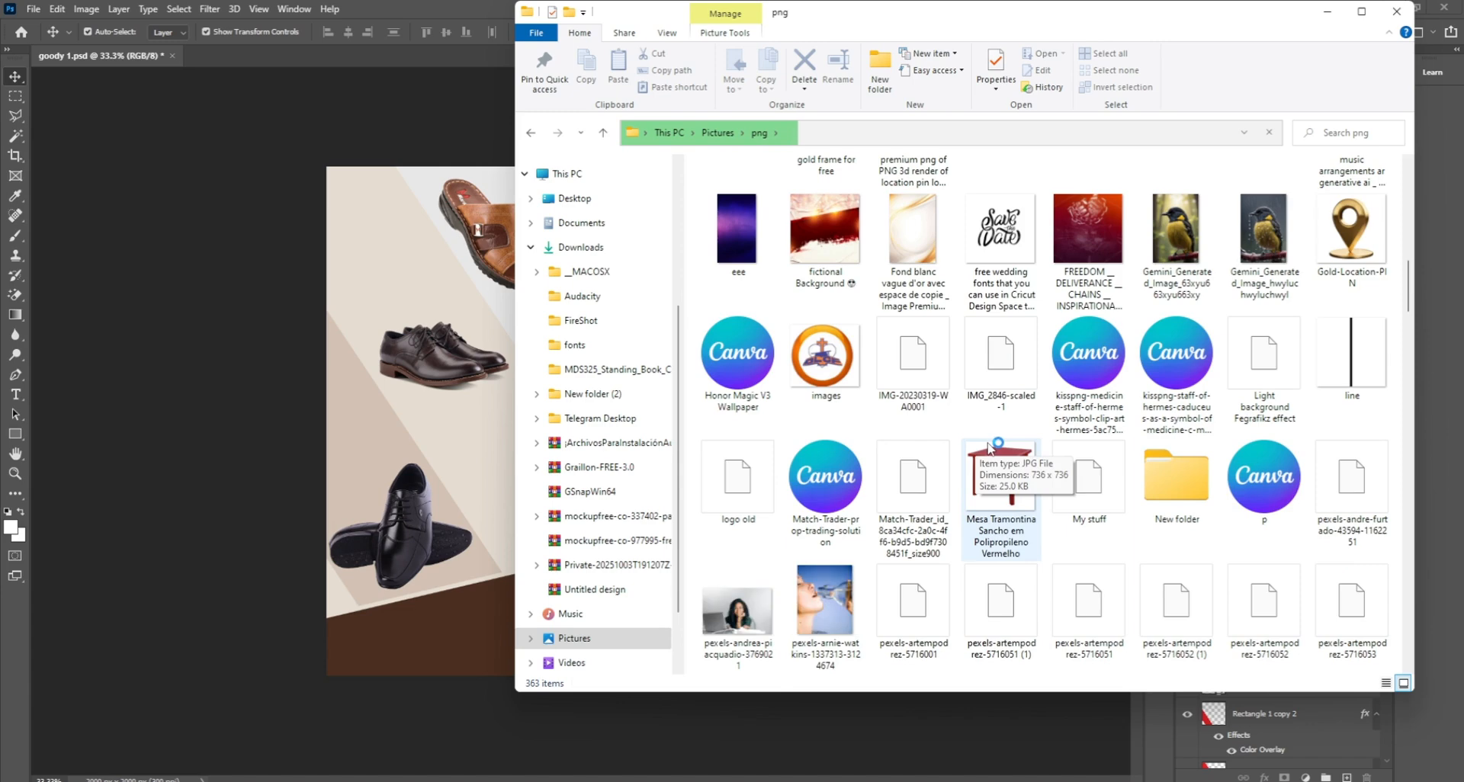
scroll(992, 452, down, 3)
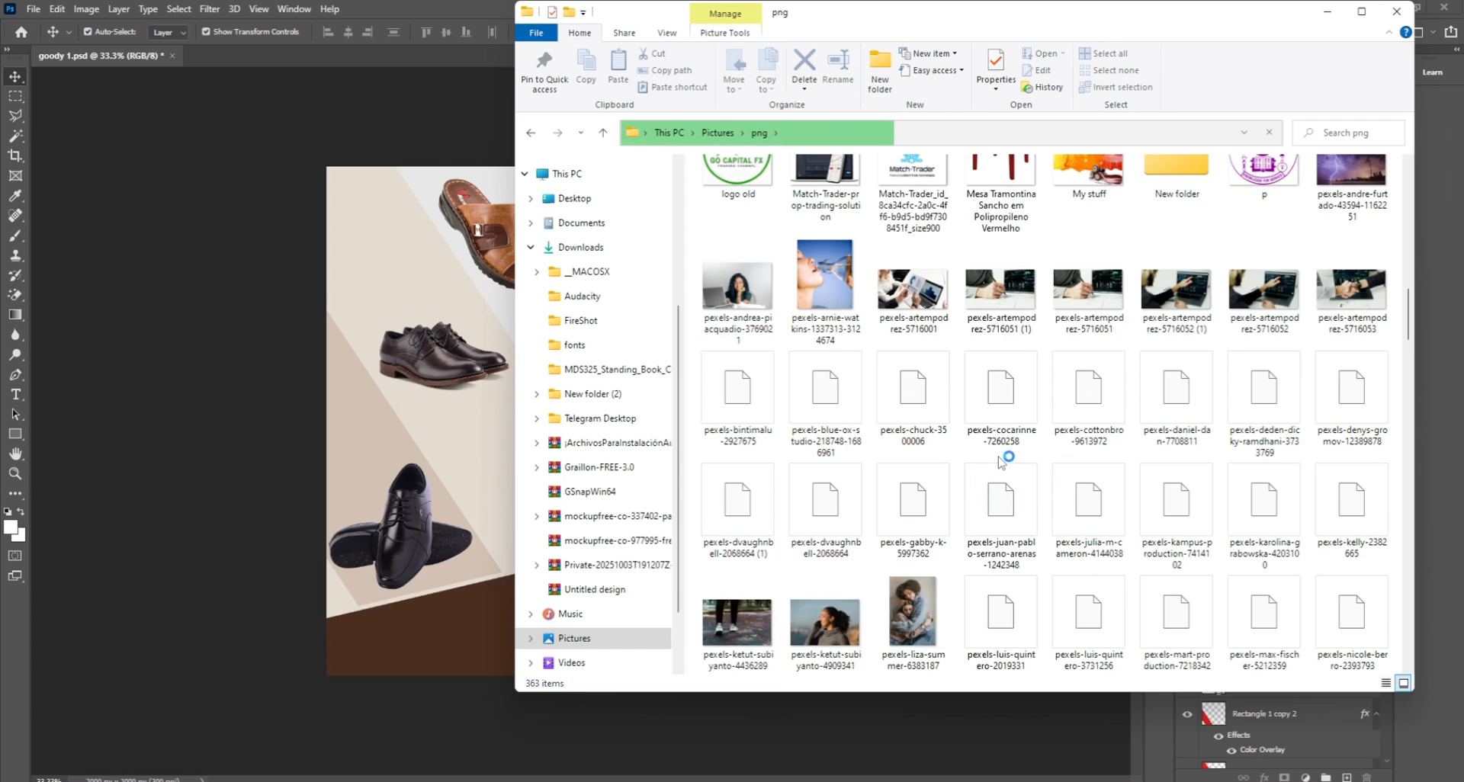
scroll(1001, 460, down, 3)
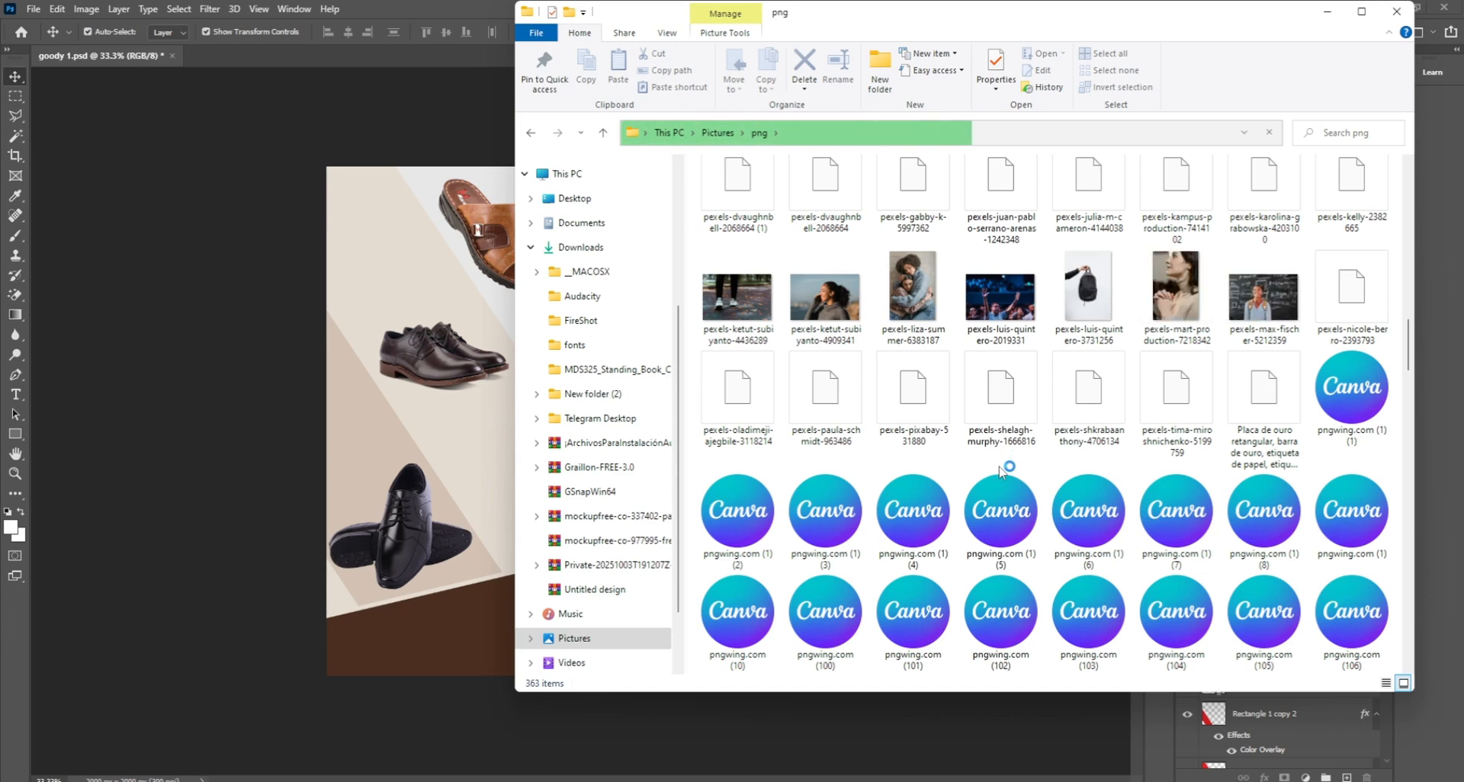
scroll(1002, 462, down, 3)
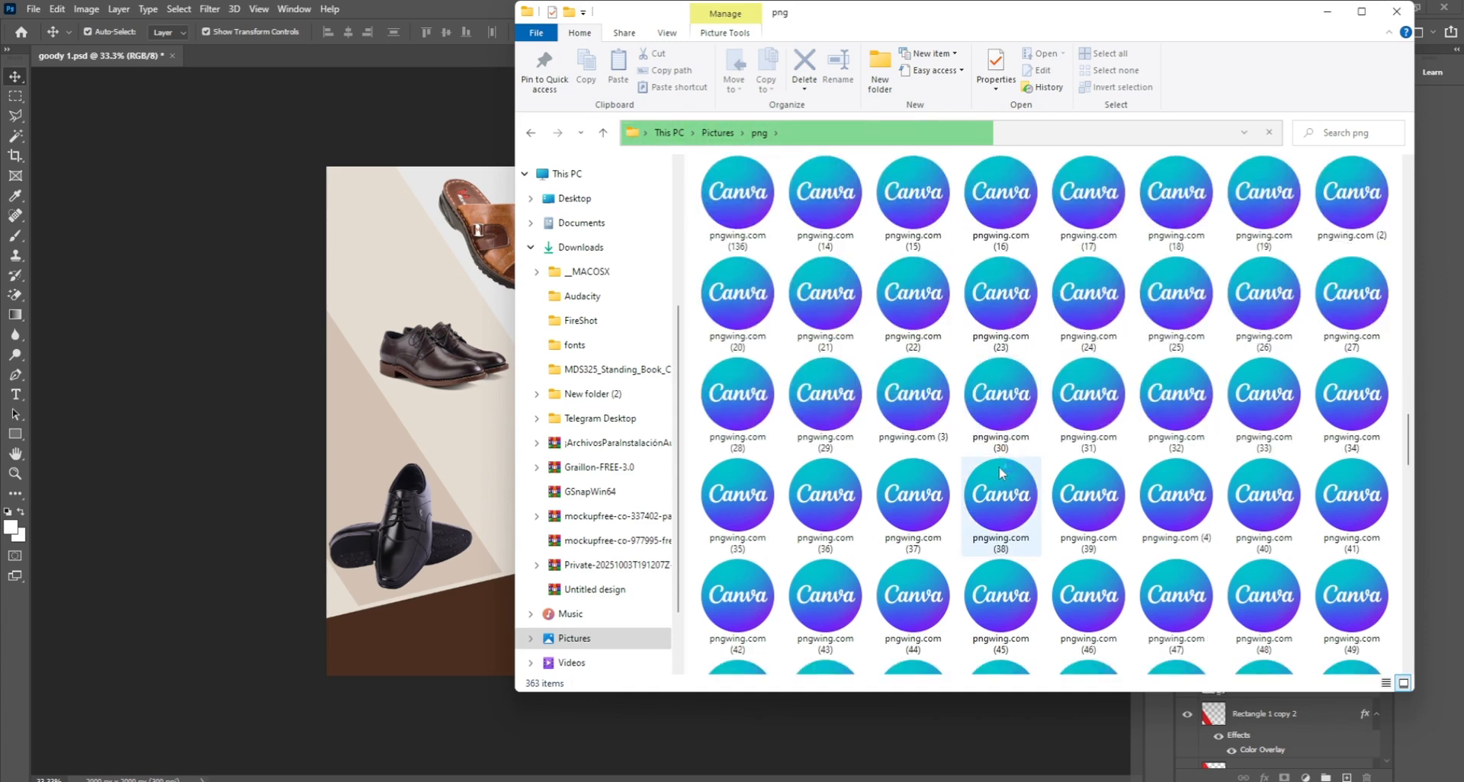
scroll(1002, 469, up, 3)
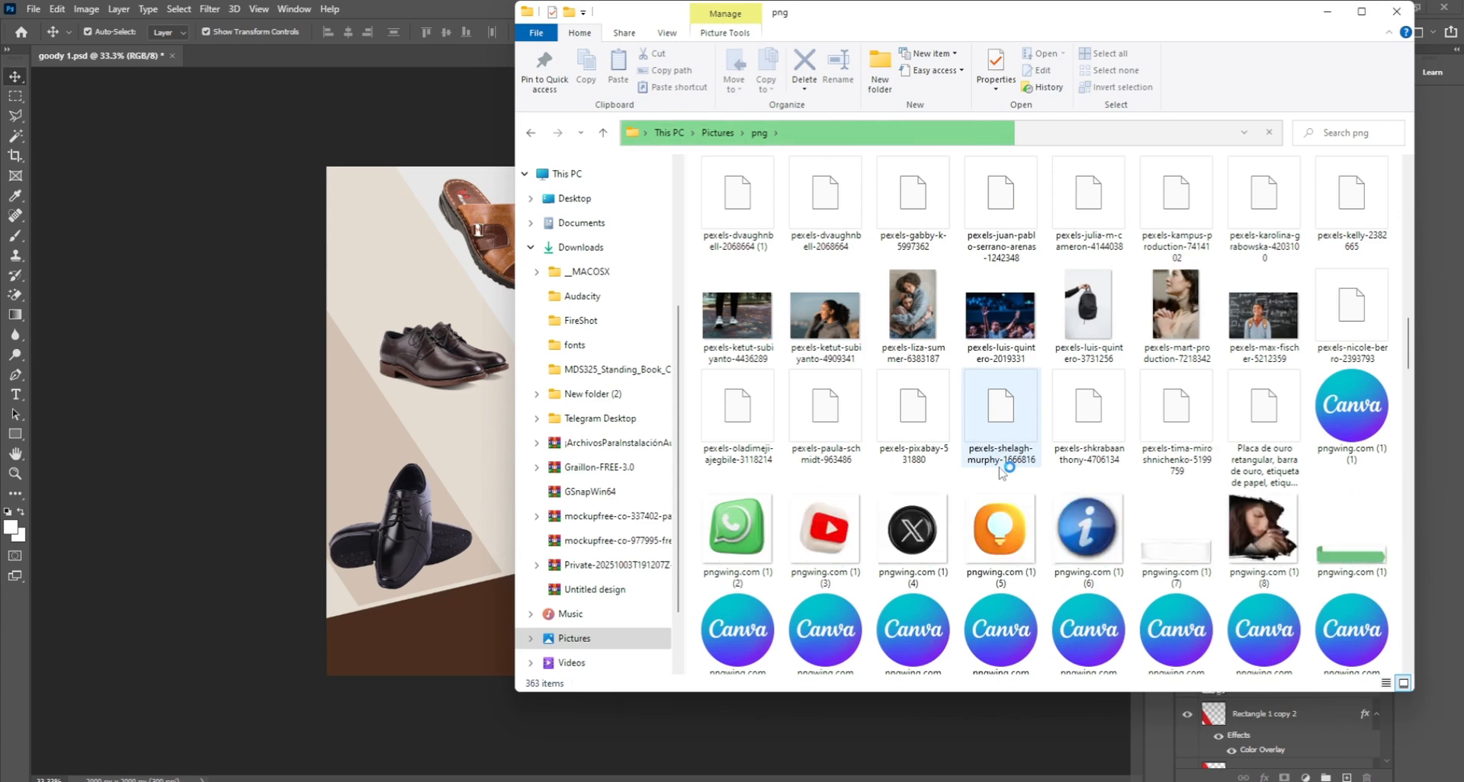
scroll(1002, 473, down, 10)
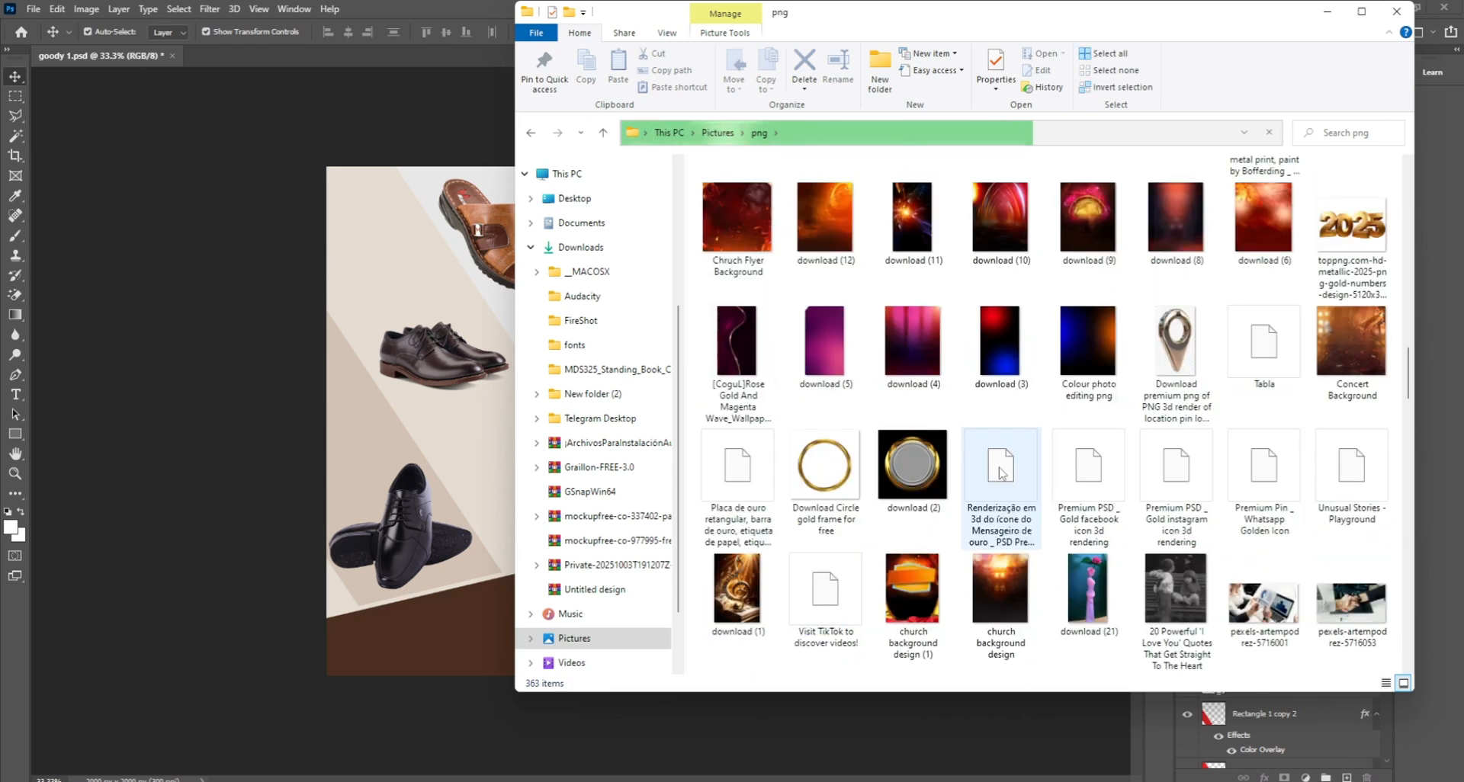
scroll(1002, 472, up, 3)
scroll(1002, 472, up, 15)
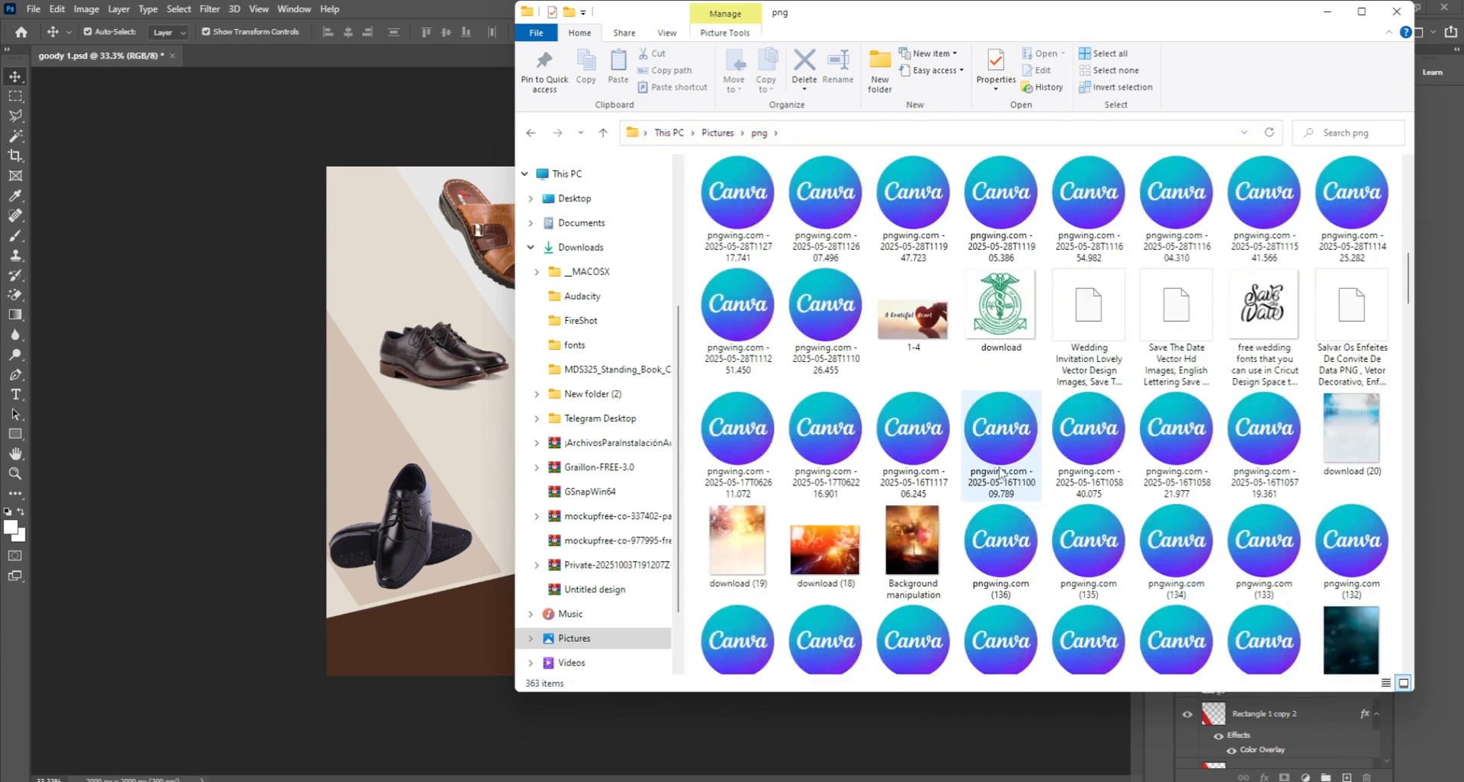
scroll(1000, 472, down, 10)
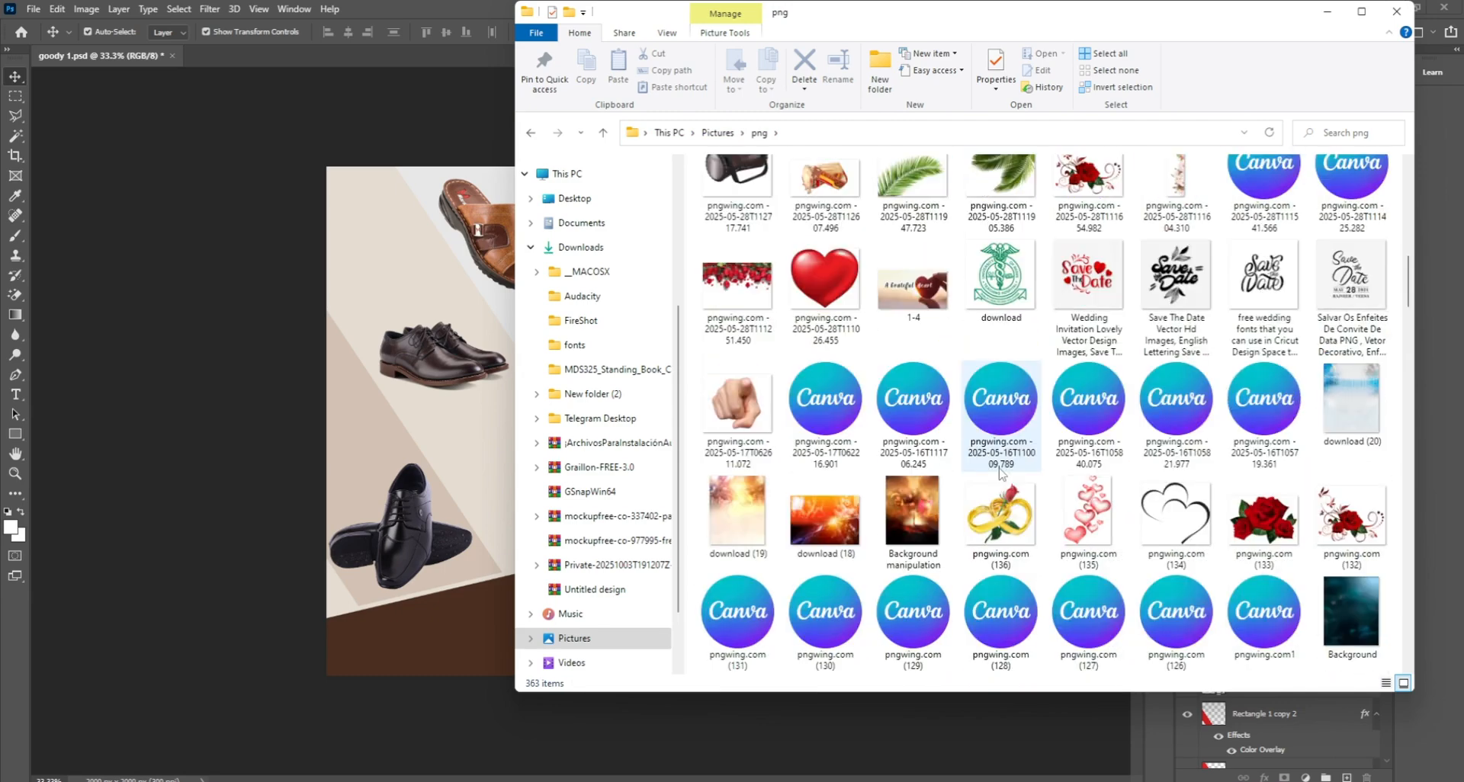
scroll(1002, 474, down, 3)
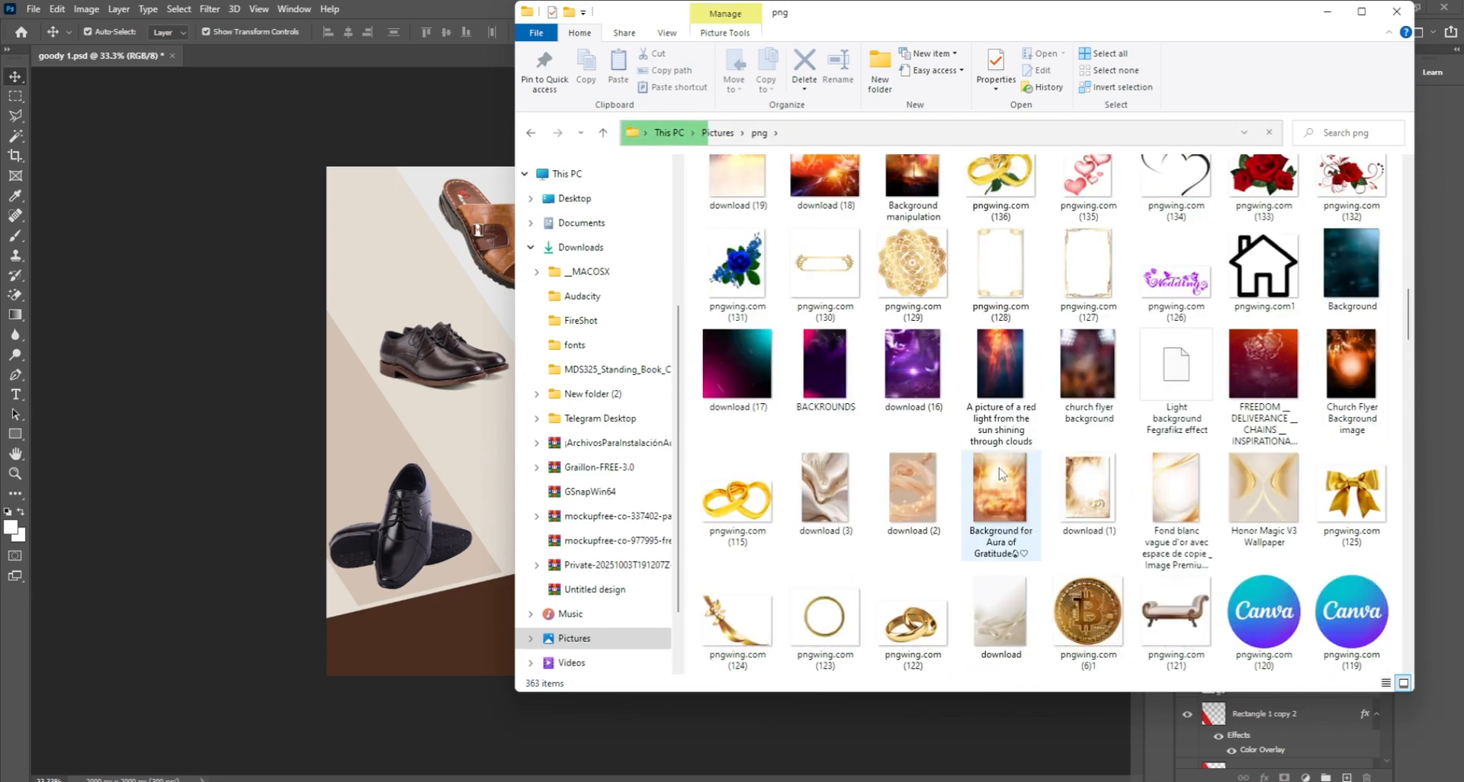
scroll(1000, 473, down, 10)
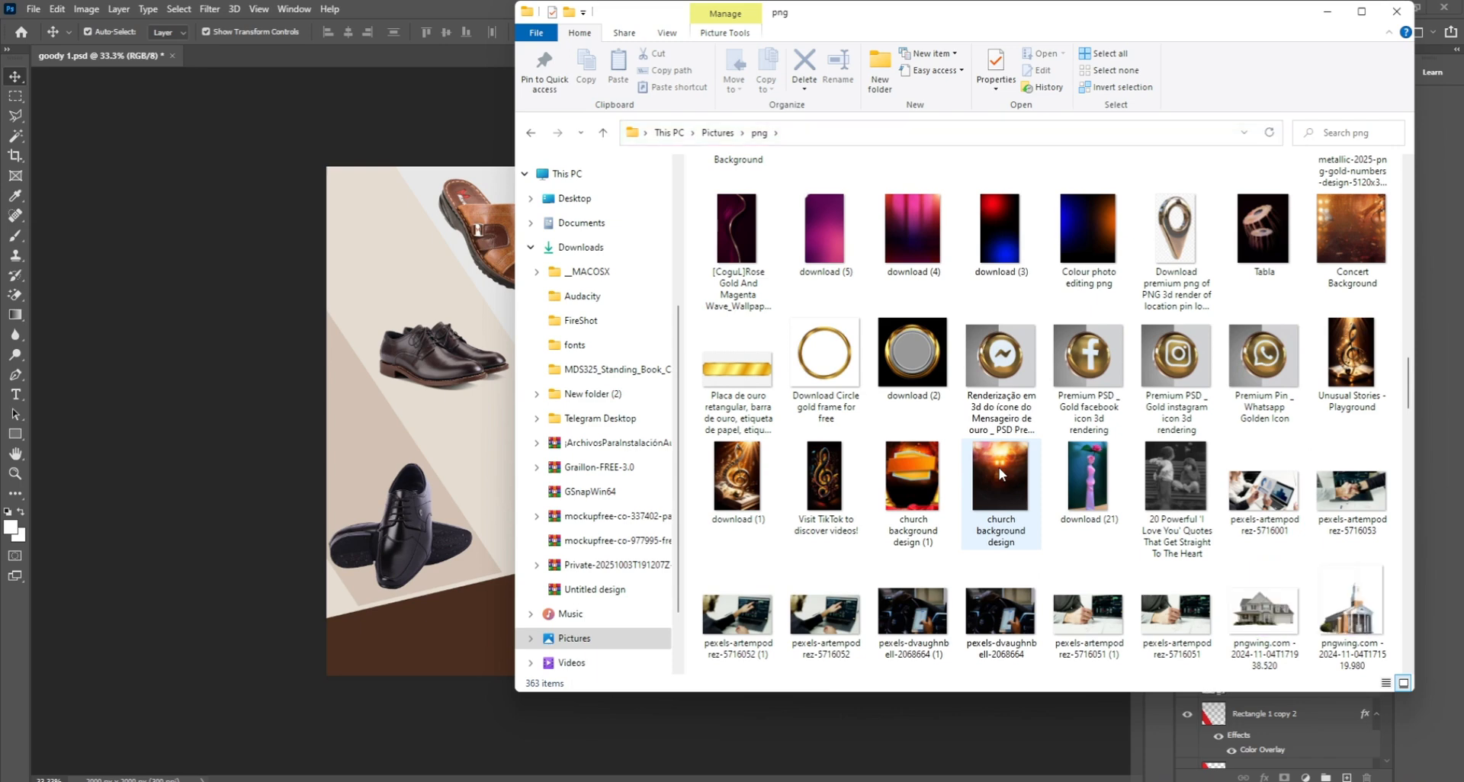
scroll(1046, 462, down, 10)
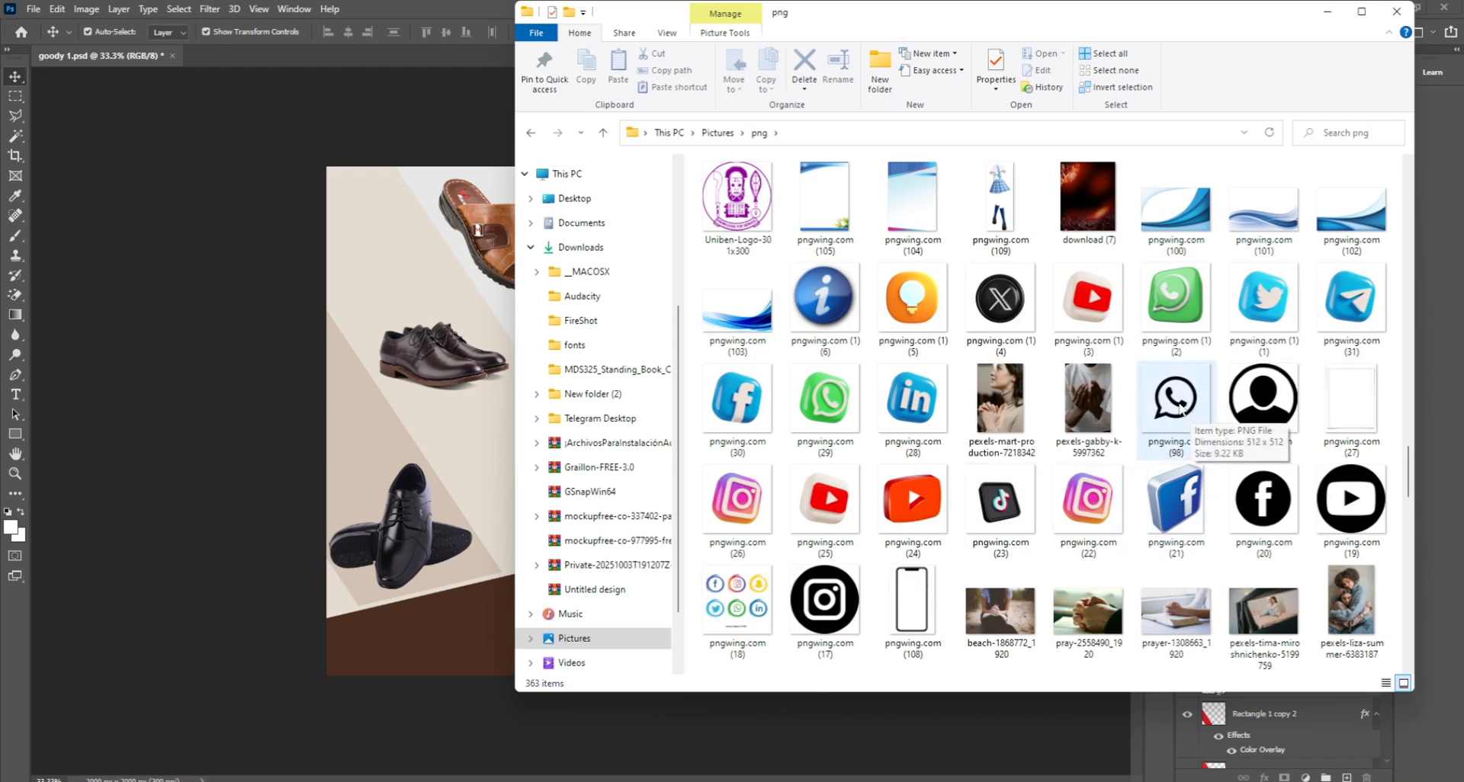
drag(1180, 410, 482, 583)
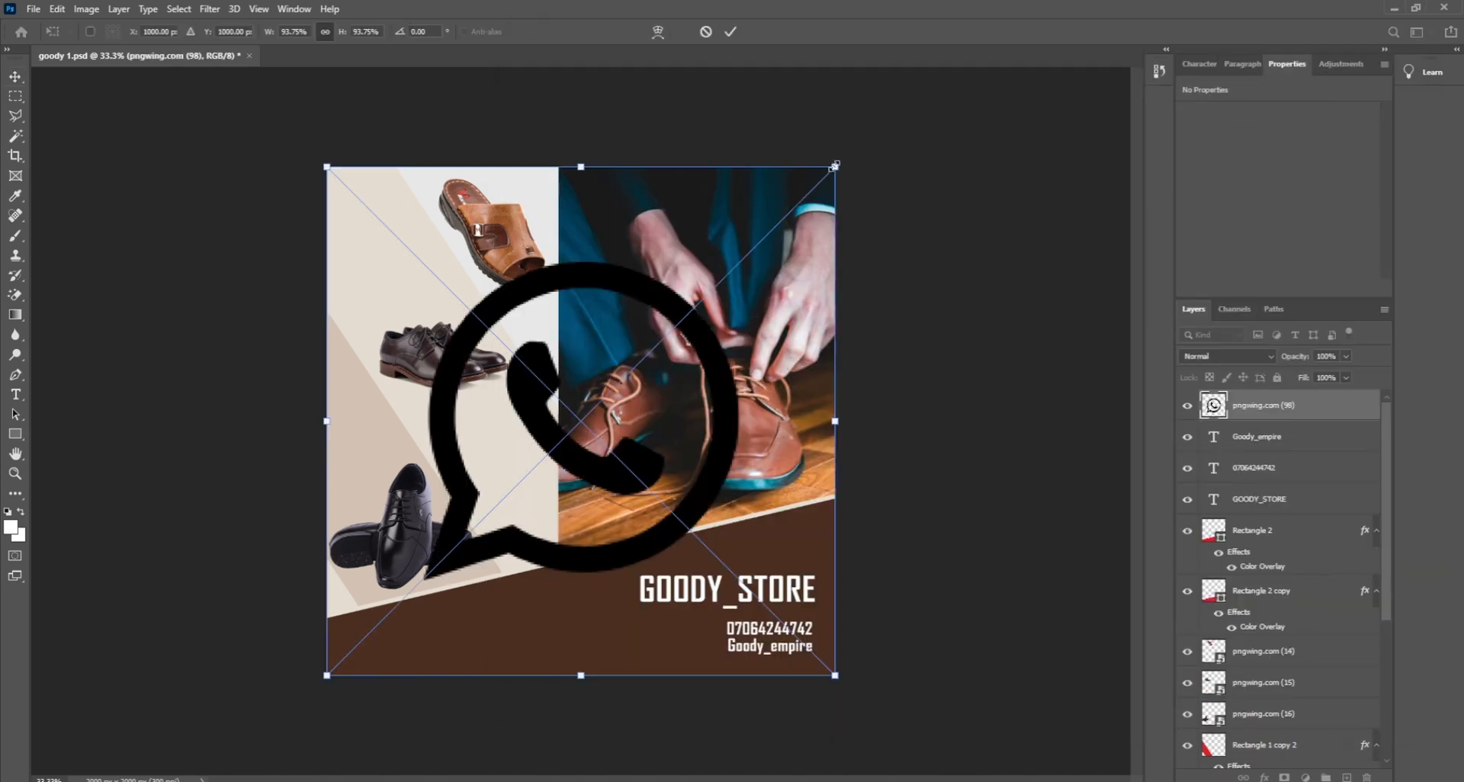
Step: Shrink the WhatsApp icon to a tiny size next to the phone number
drag(835, 165, 704, 635)
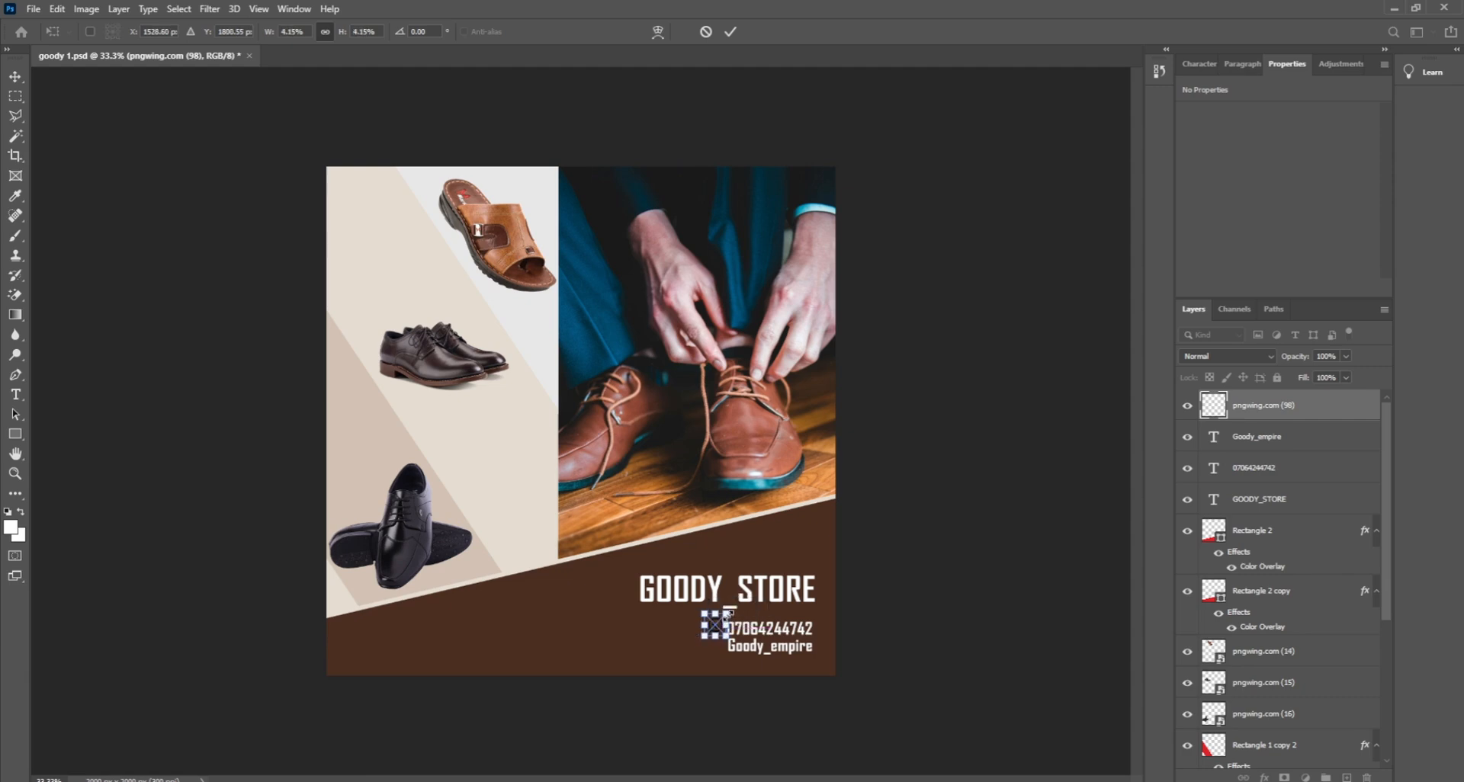
key(Left)
key(Left)
key(Left)
key(Left)
key(Left)
key(Left)
key(Left)
key(Return)
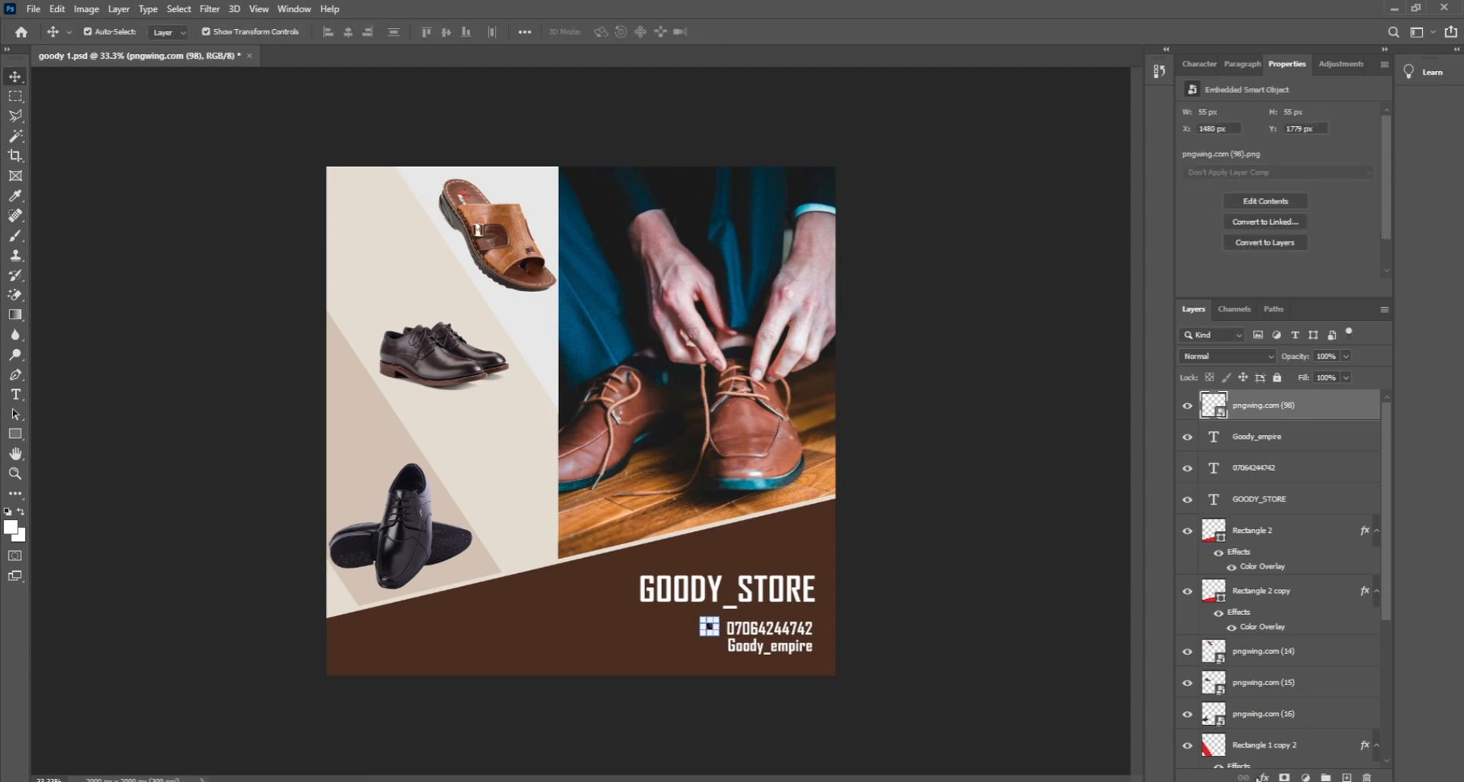
Step: Give the WhatsApp icon a white #ffffff Color Overlay
click(1264, 777)
click(1292, 711)
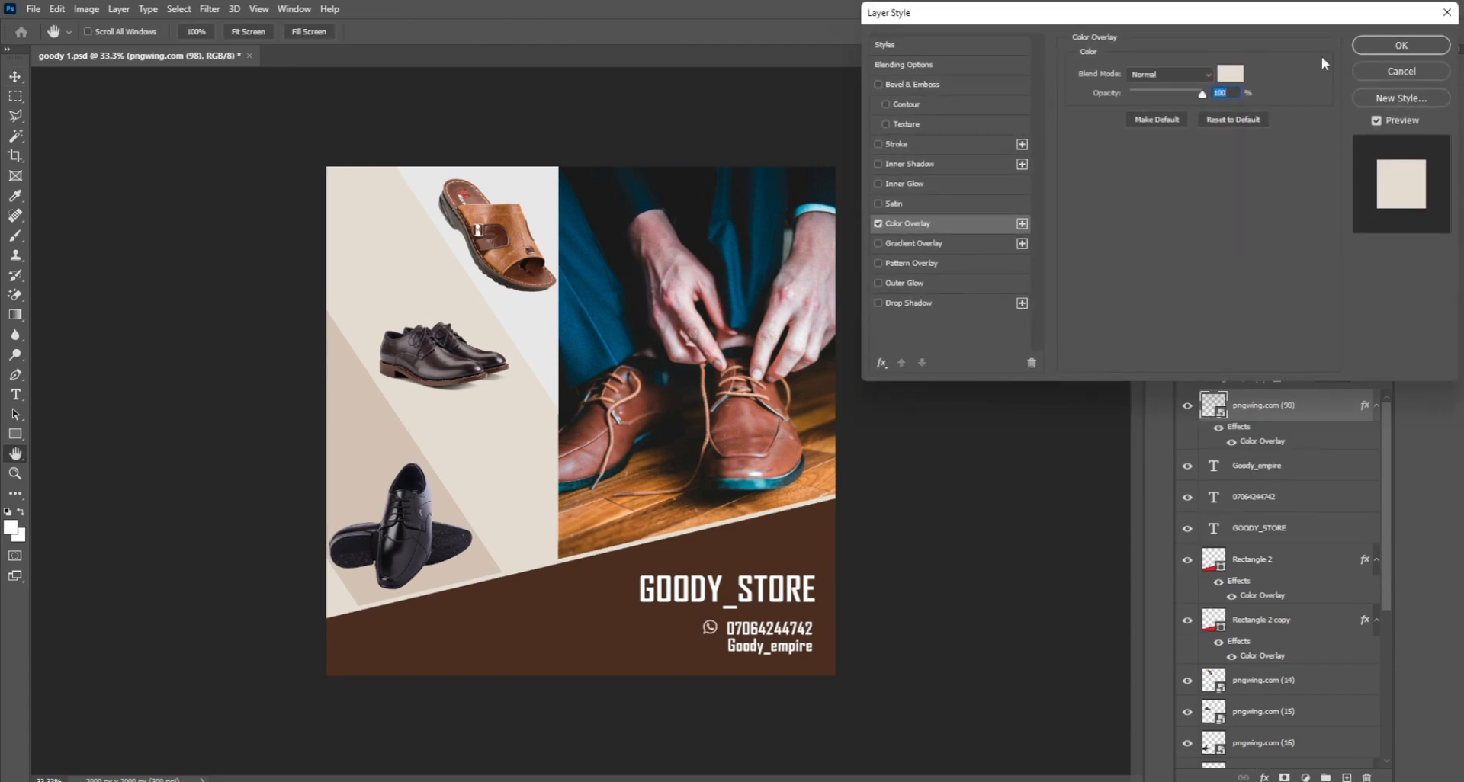
click(1230, 73)
text(ffffff)
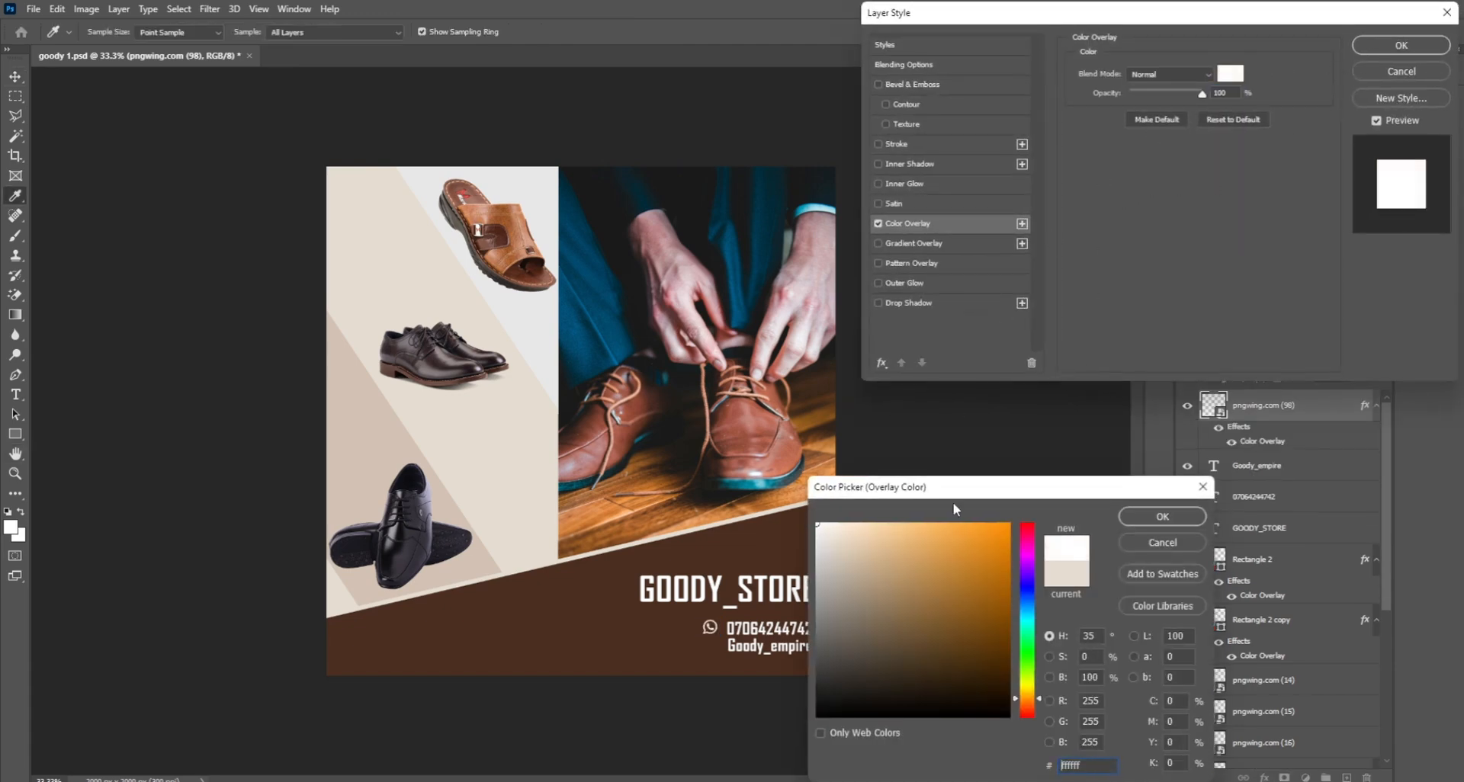
click(1149, 519)
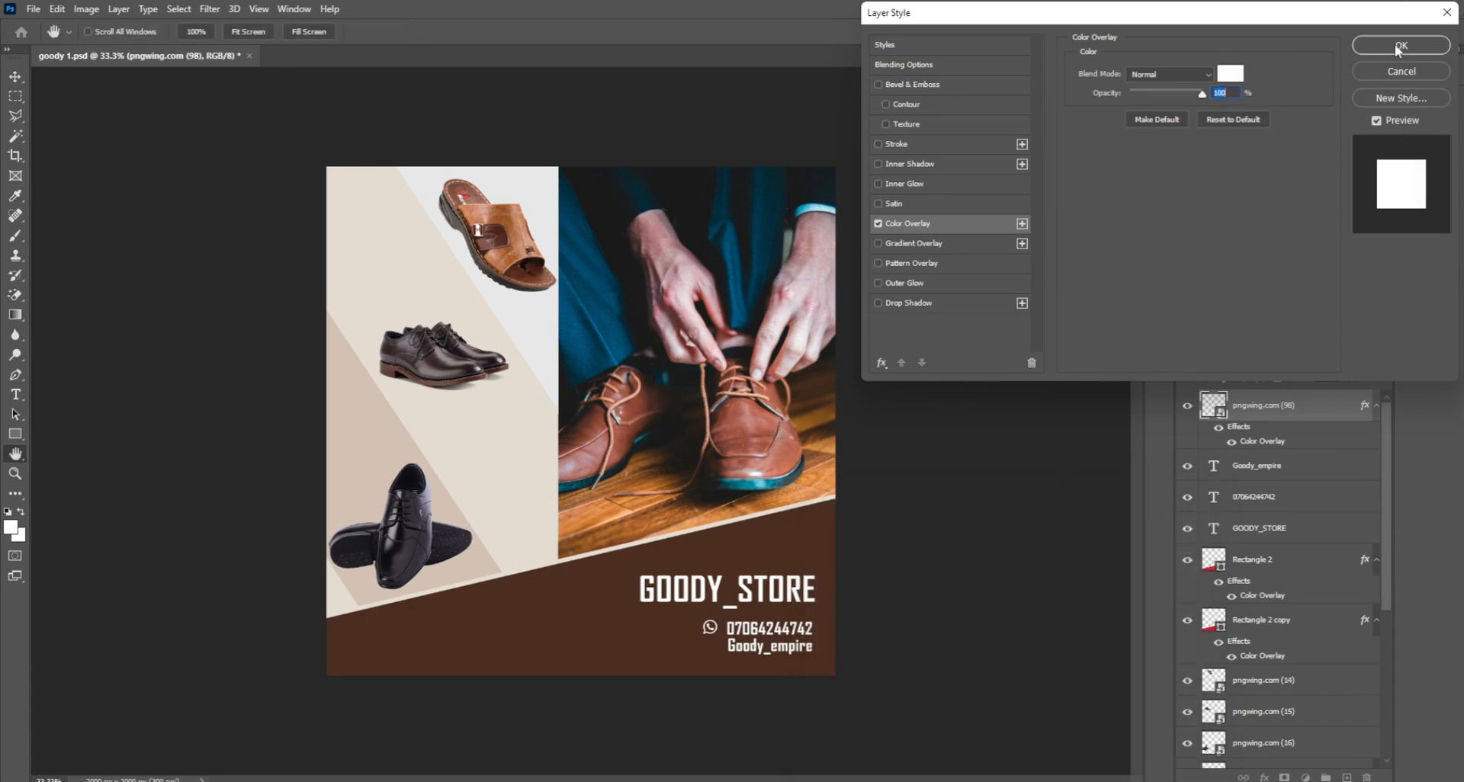
click(1399, 45)
click(1095, 496)
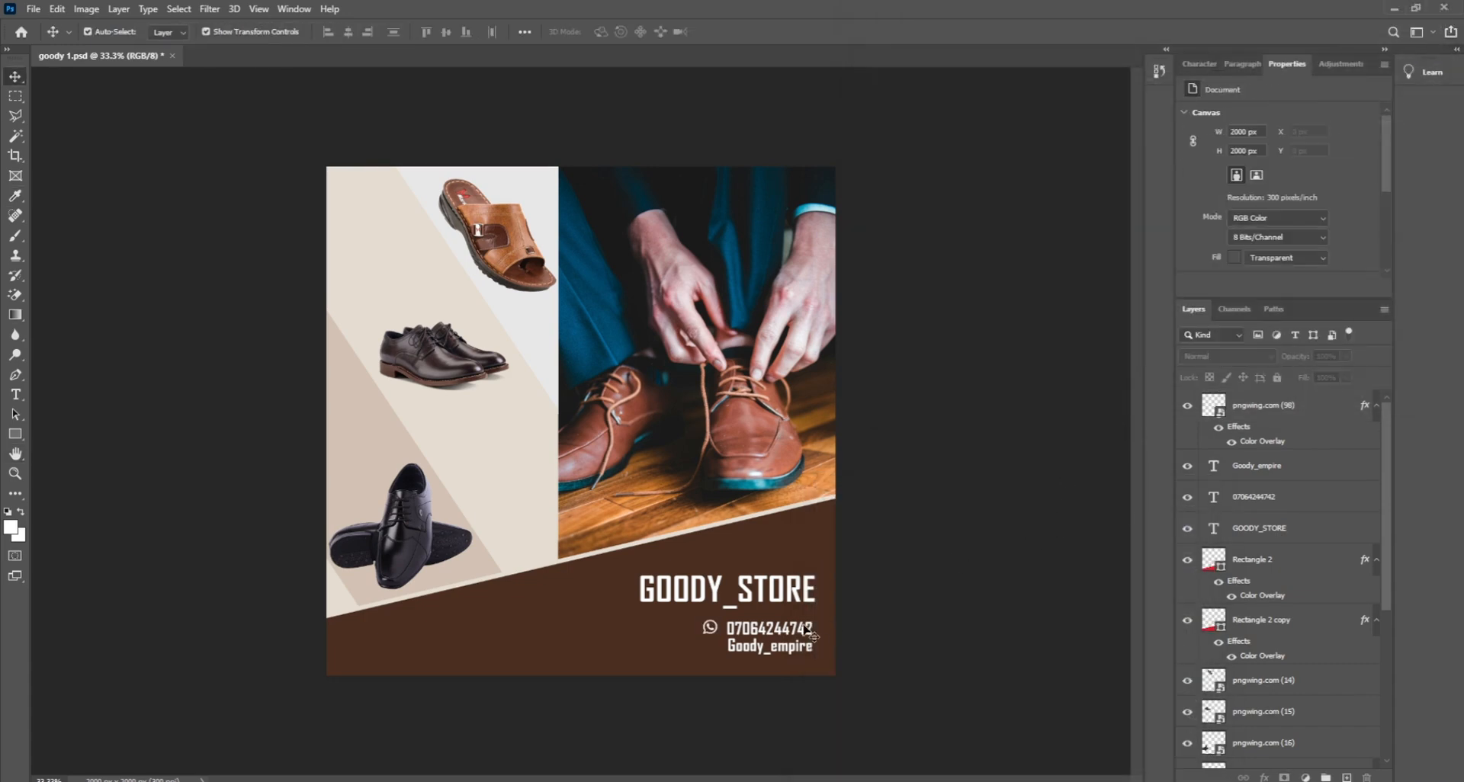
Step: Select the WhatsApp icon with the phone number to check alignment, then return to the png folder
click(714, 639)
click(709, 630)
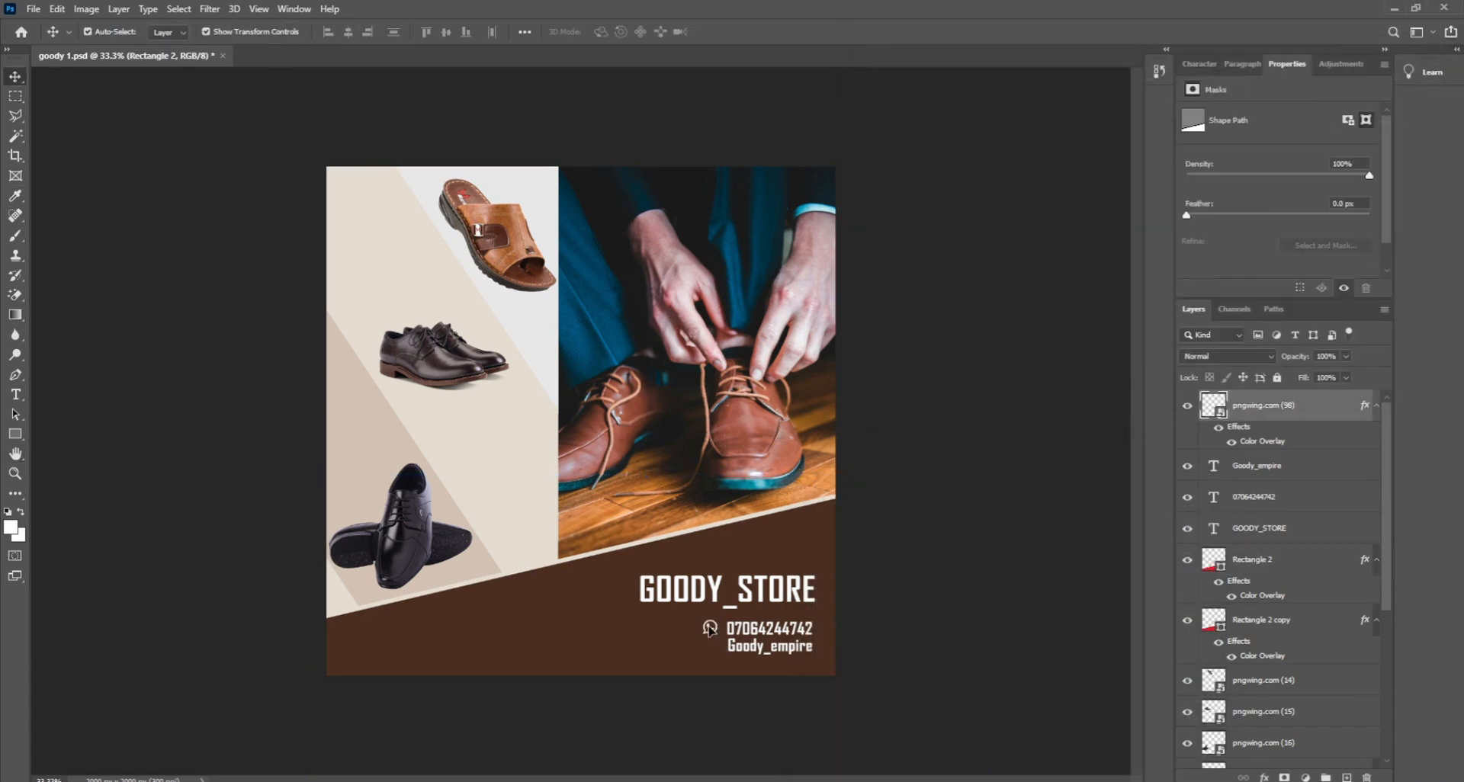
click(869, 633)
click(710, 635)
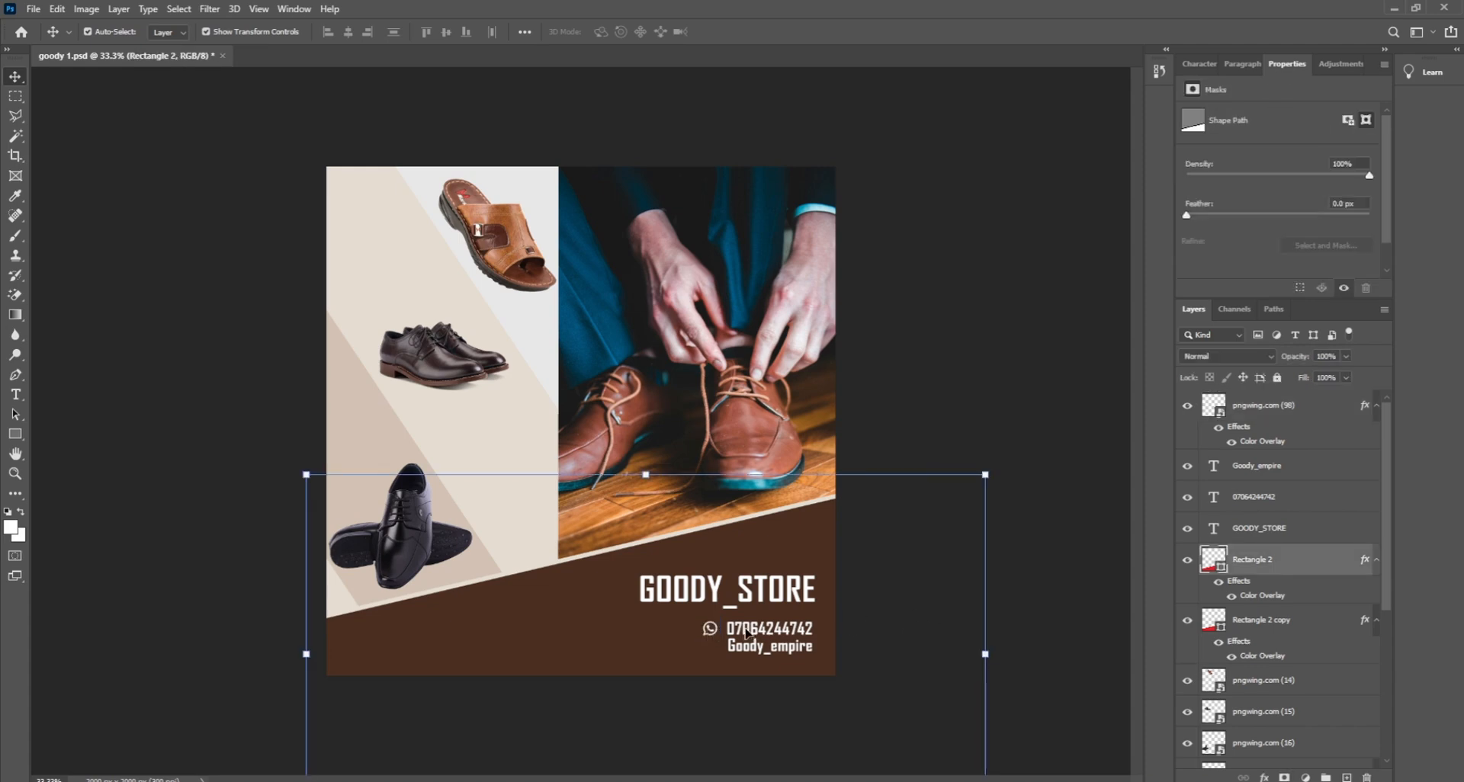
double_click(769, 629)
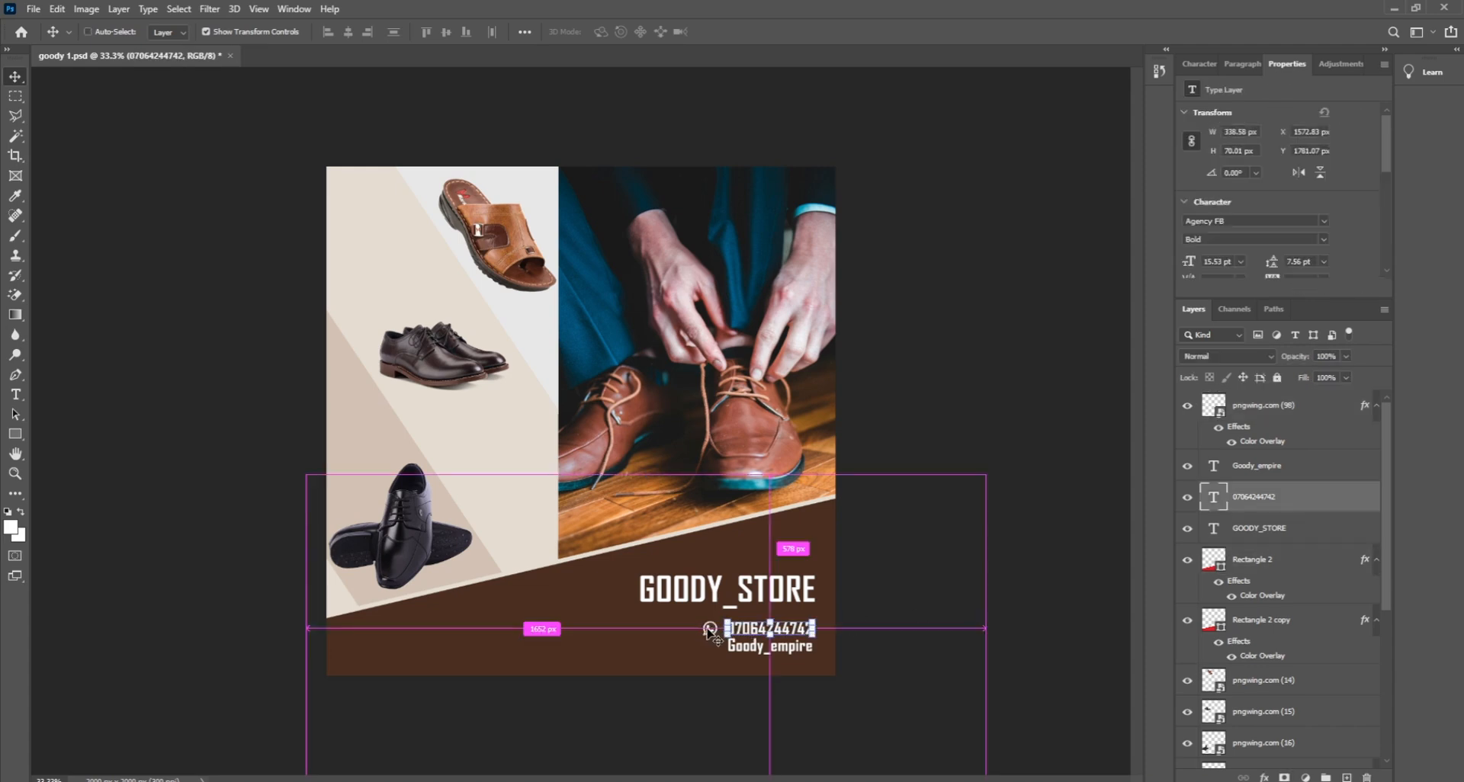
shift+click(1269, 412)
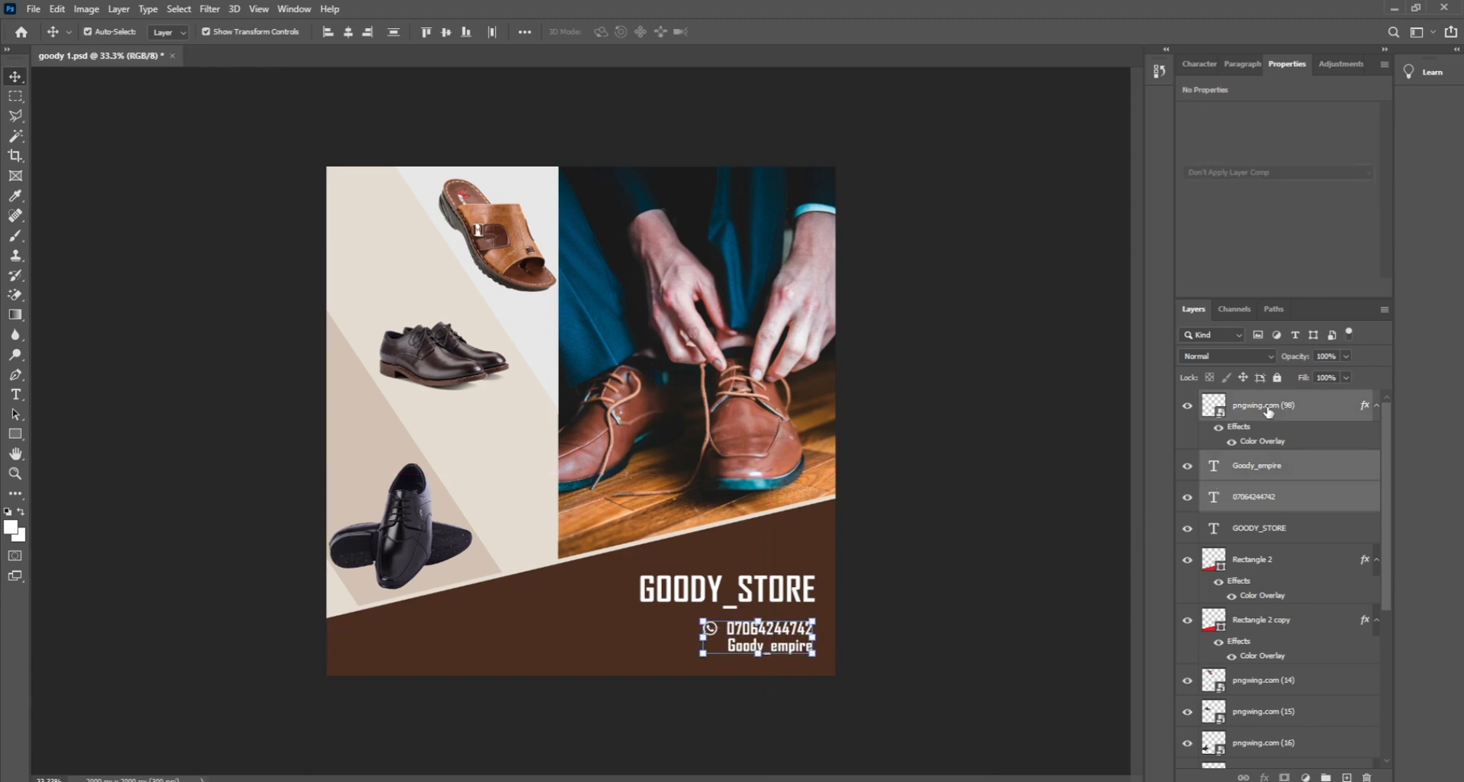
click(1268, 412)
ctrl+click(1258, 498)
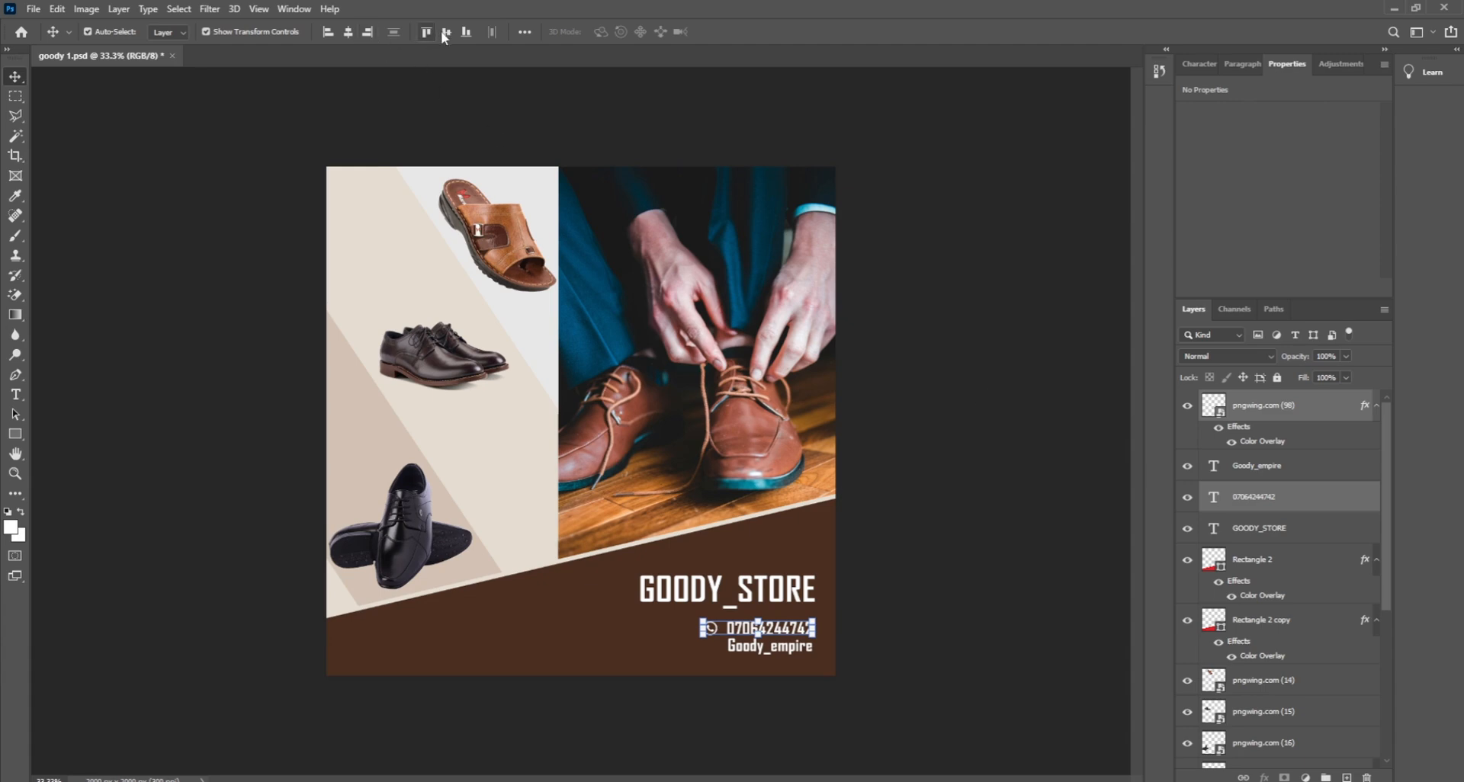
click(978, 539)
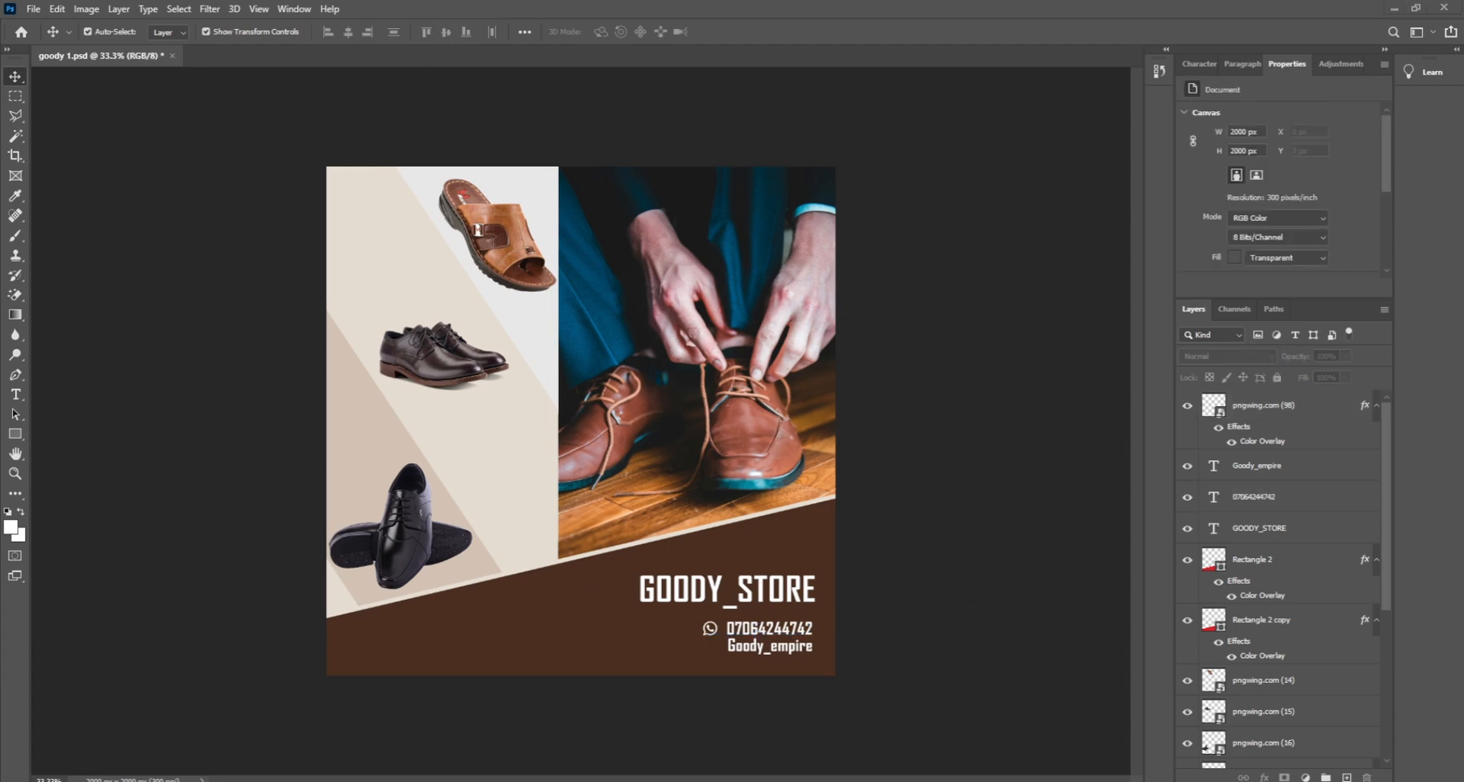
key(alt+Tab)
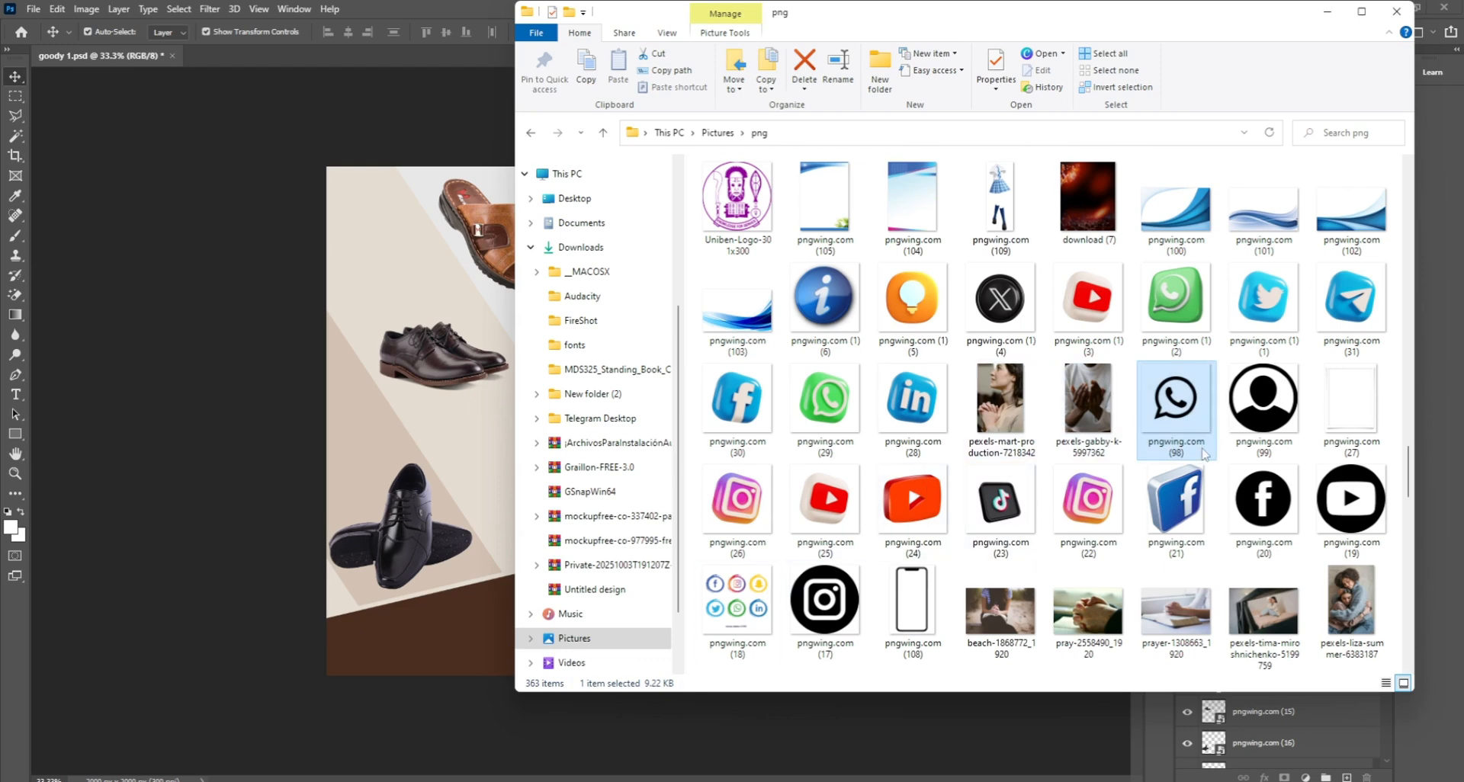
Step: Drag the Instagram image pngwing.com (17) from the png folder onto the flyer
scroll(1203, 454, down, 3)
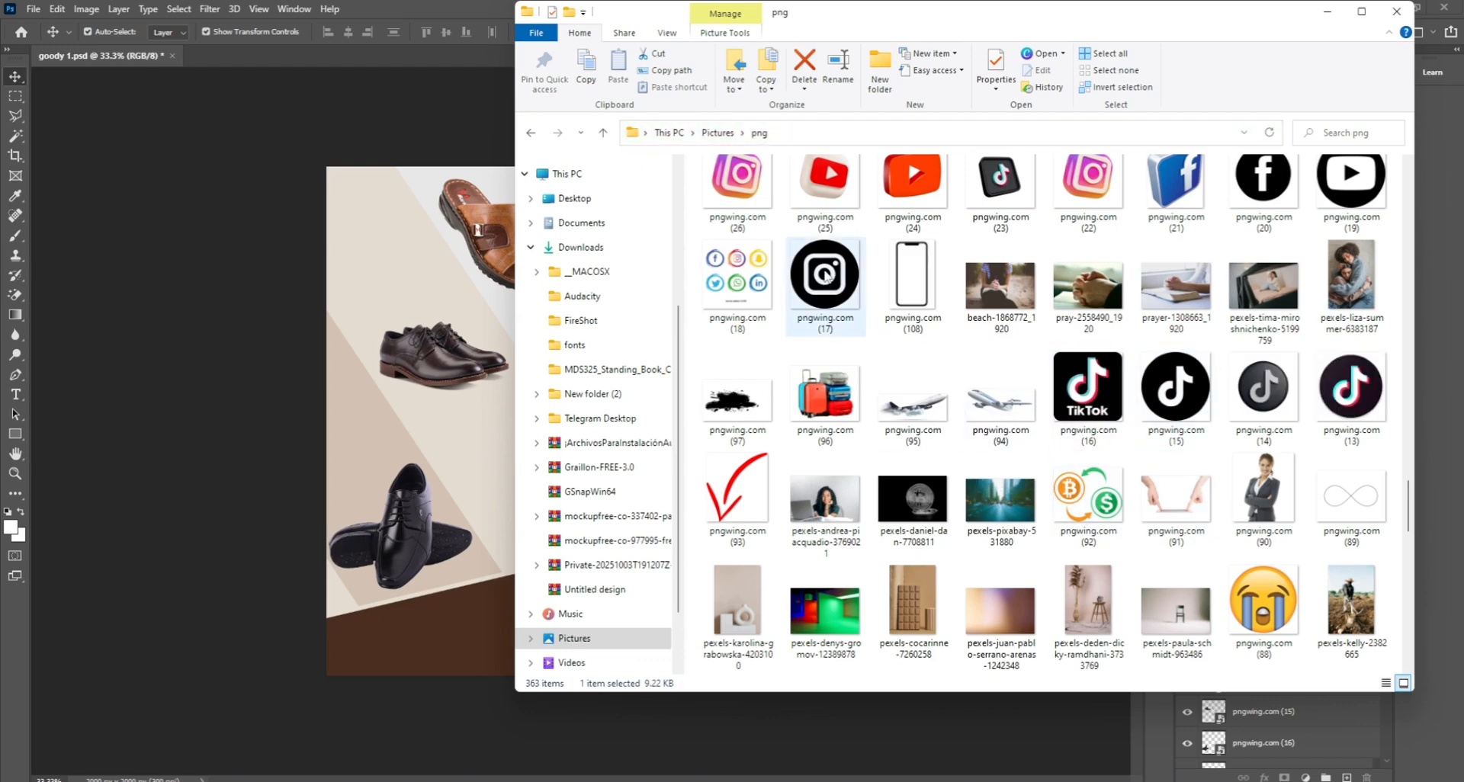
drag(826, 276, 488, 639)
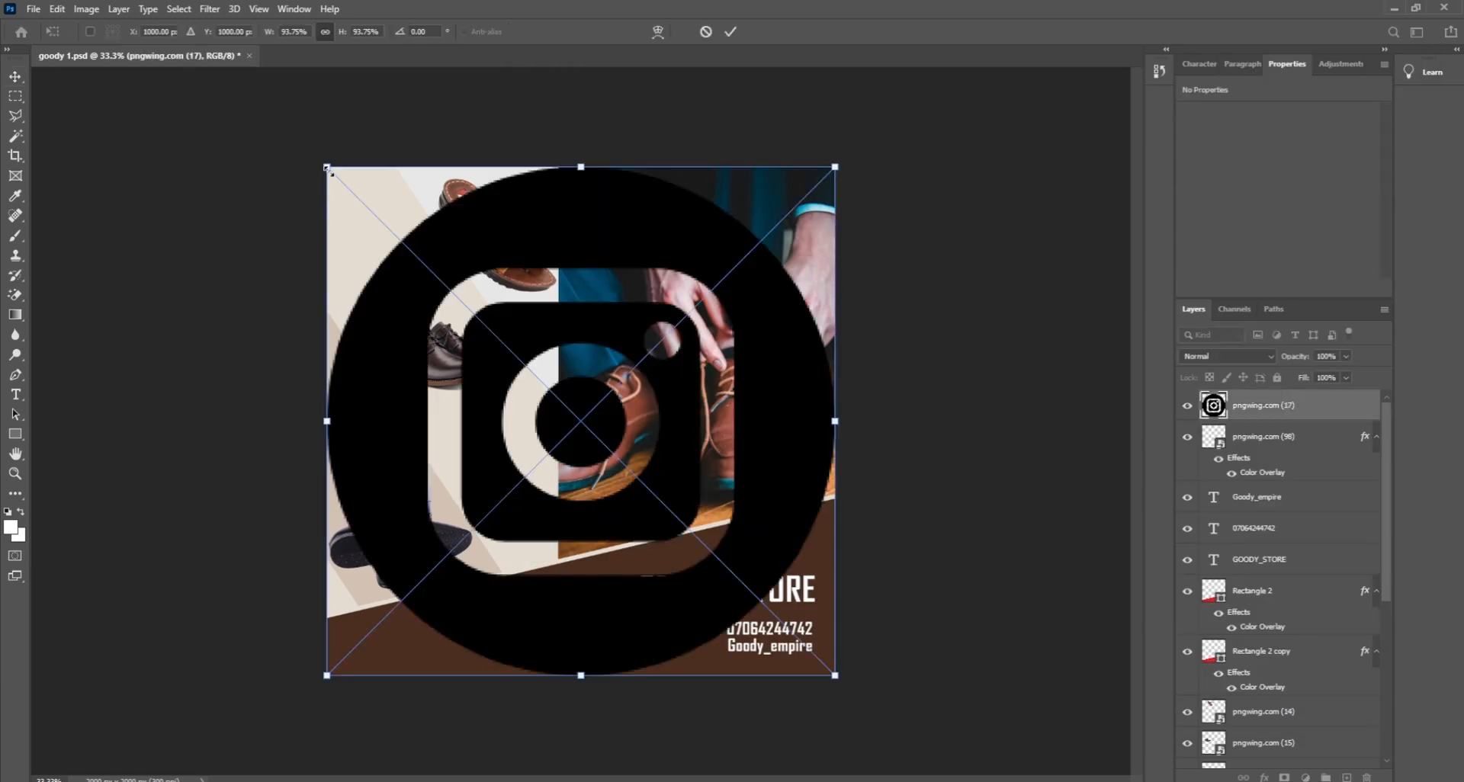
Step: Shrink the placed Instagram icon down to text-line size
drag(329, 170, 692, 533)
drag(827, 531, 681, 594)
drag(709, 675, 709, 662)
key(Return)
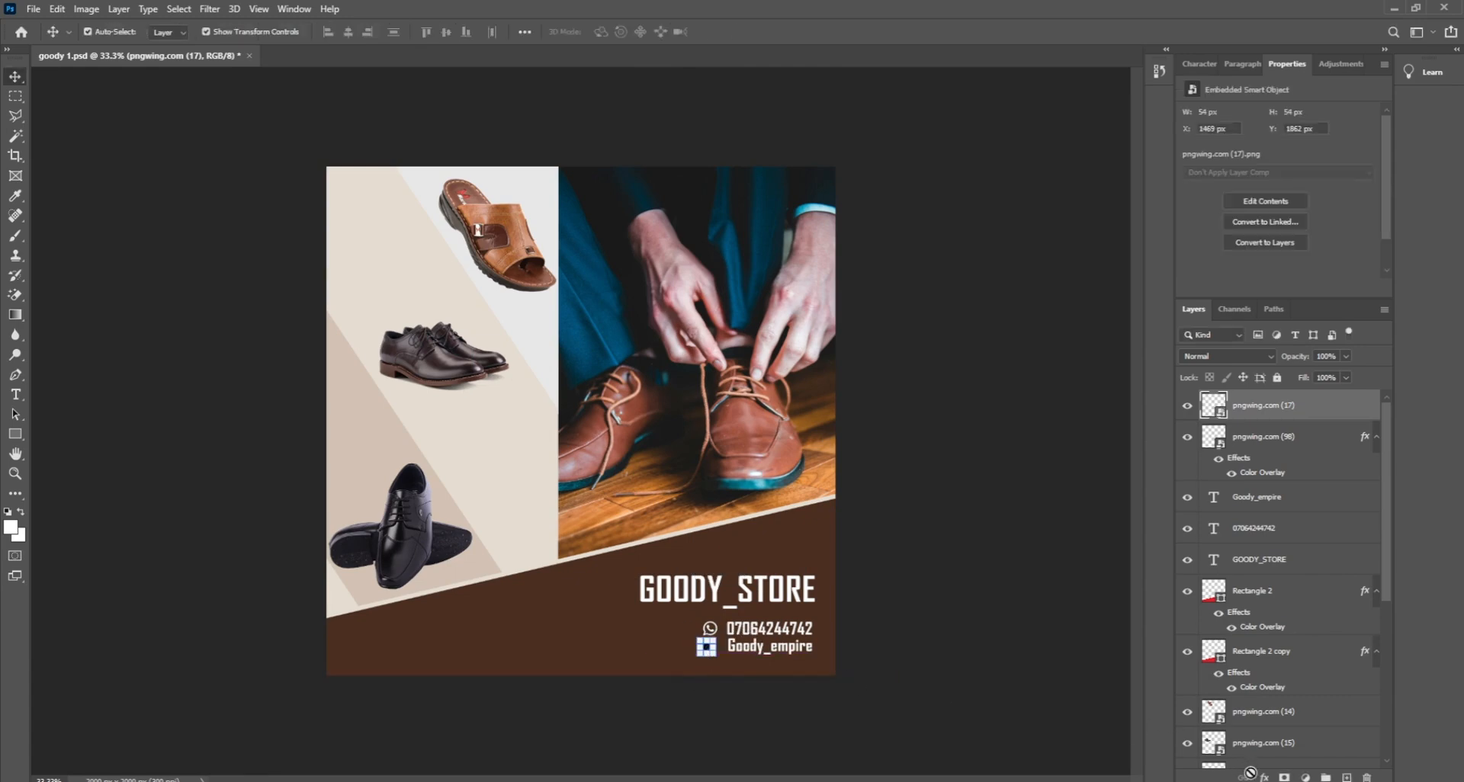
Step: Add a white Color Overlay to the Instagram icon and nudge it beside Goody_empire
click(1265, 778)
click(1285, 722)
key(Return)
click(951, 623)
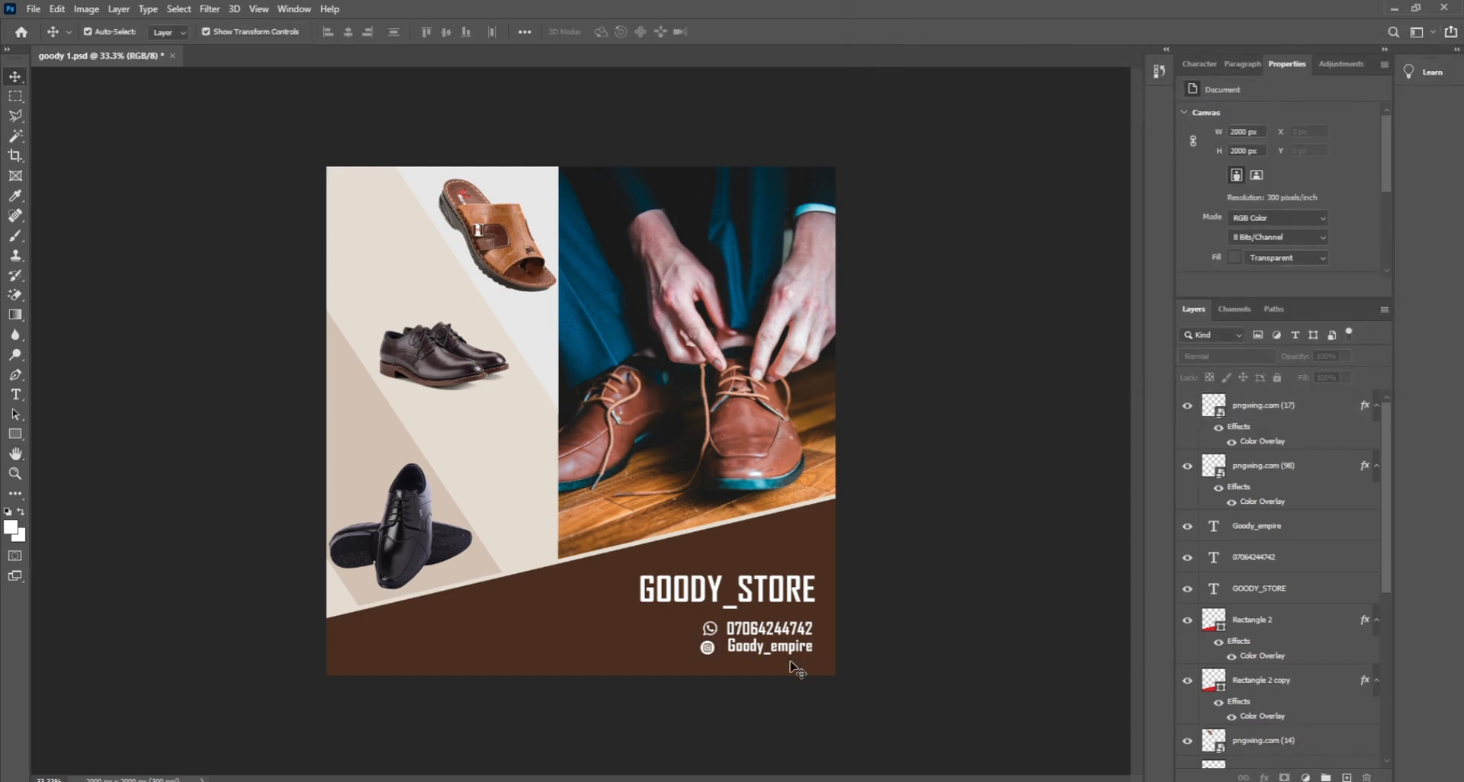
click(714, 651)
drag(717, 649, 722, 650)
click(967, 651)
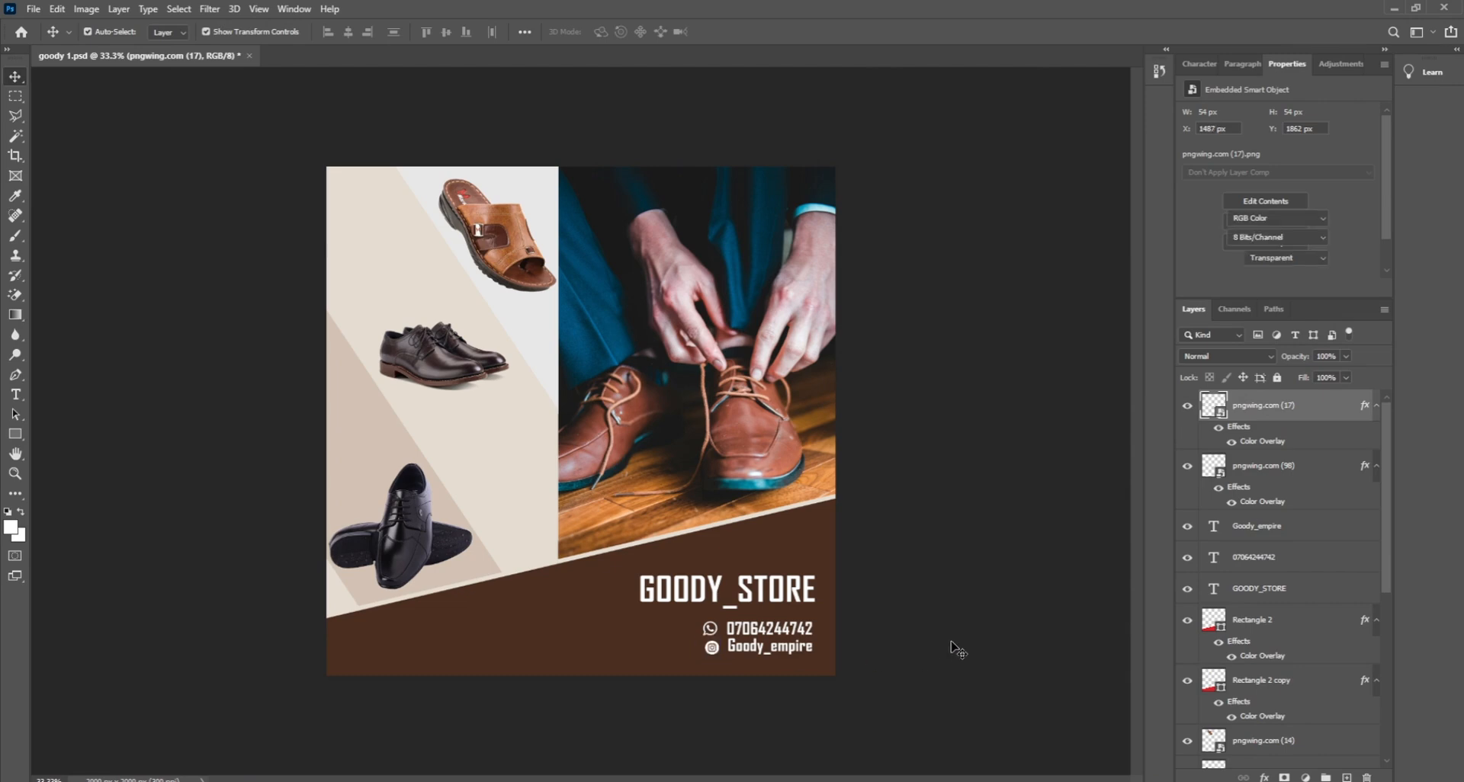
ctrl+click(717, 652)
Step: Zoom in and shift the Instagram icon slightly left and up
ctrl+click(717, 652)
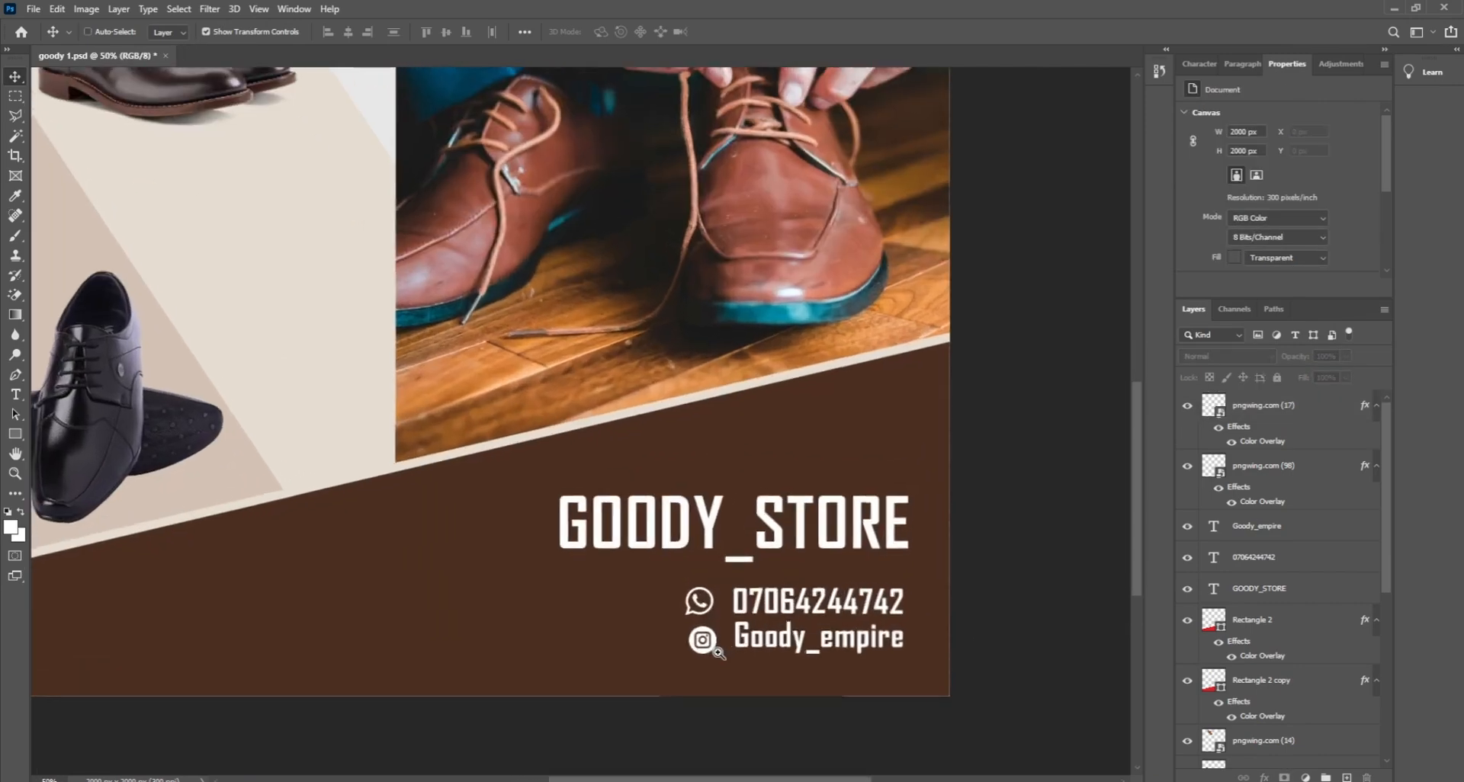
ctrl+click(705, 640)
drag(696, 629, 690, 621)
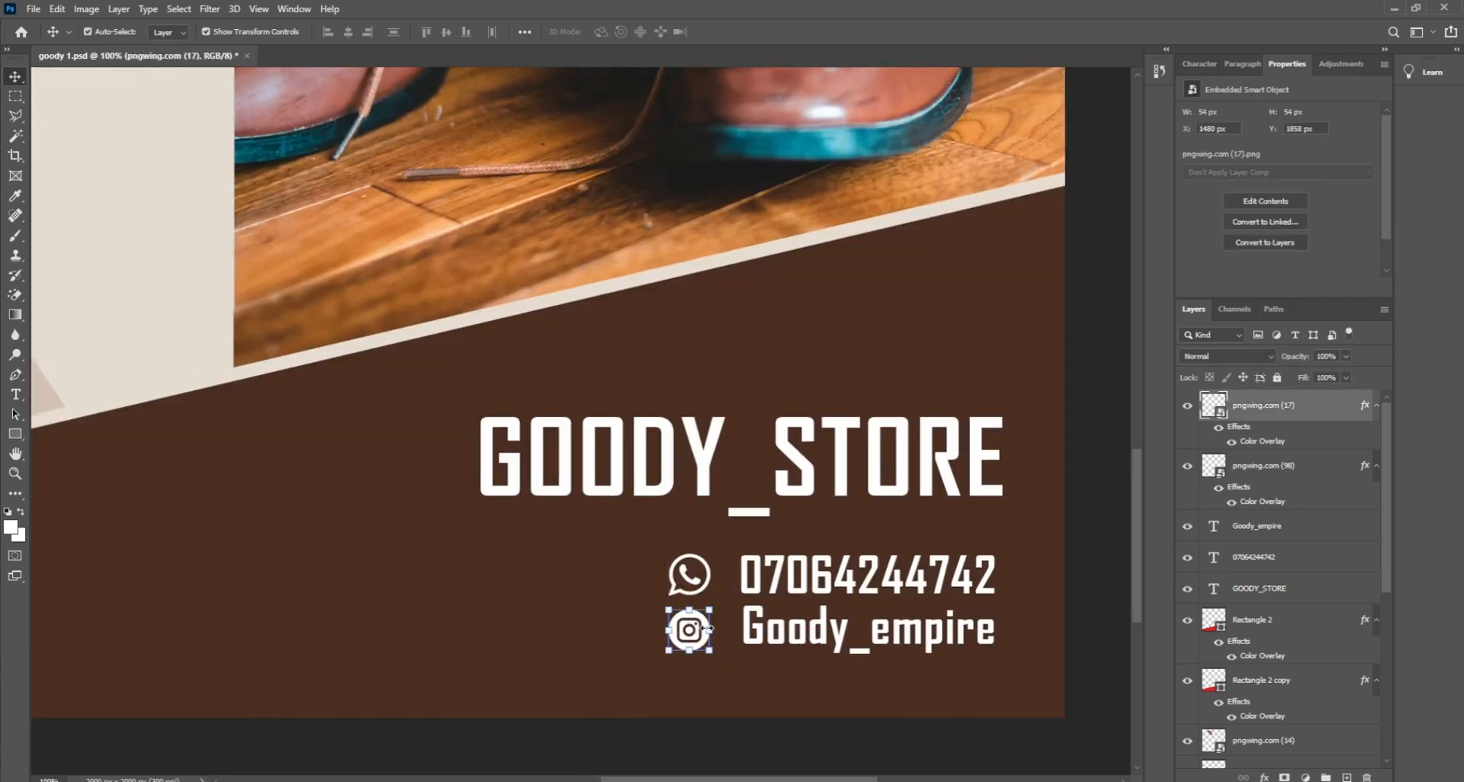
key(ctrl+t)
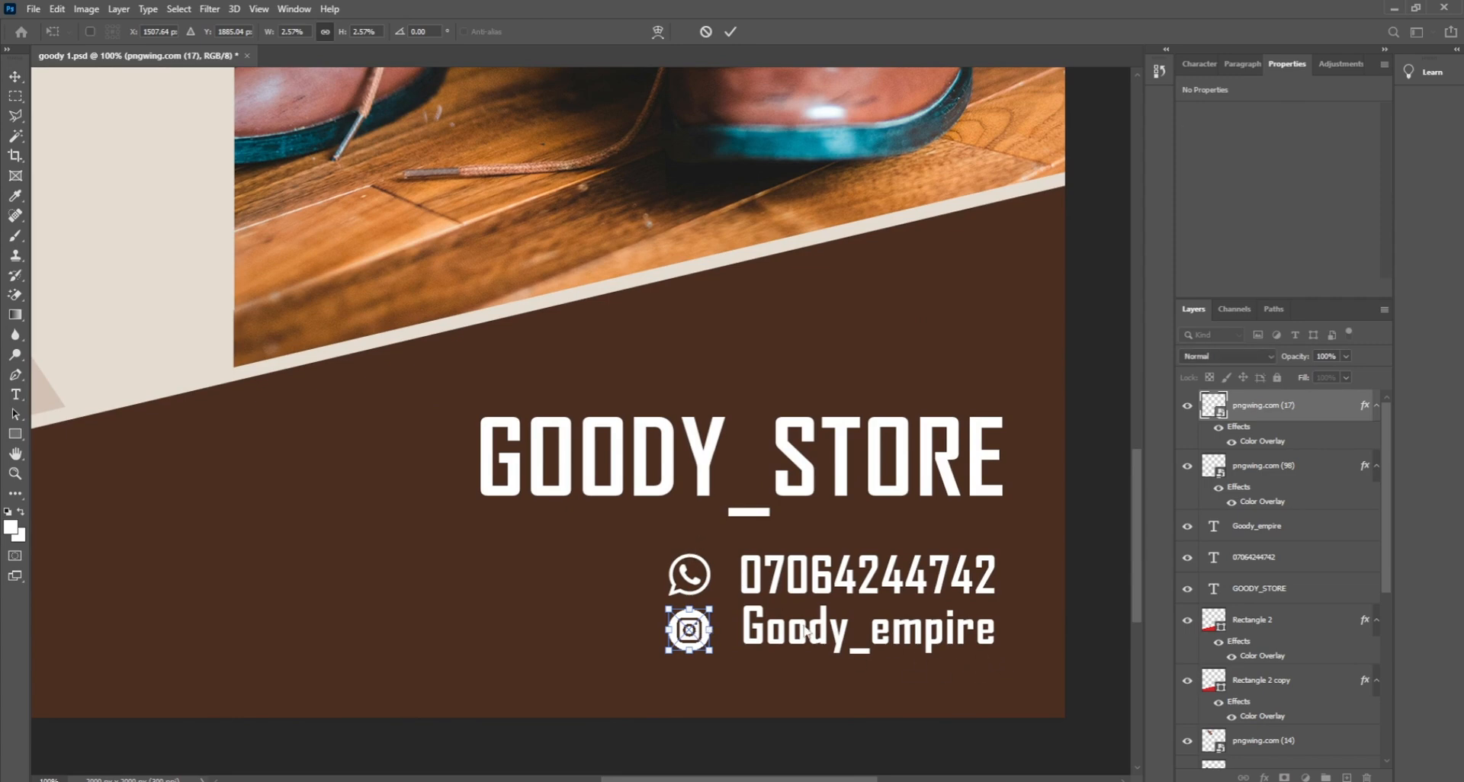
key(Return)
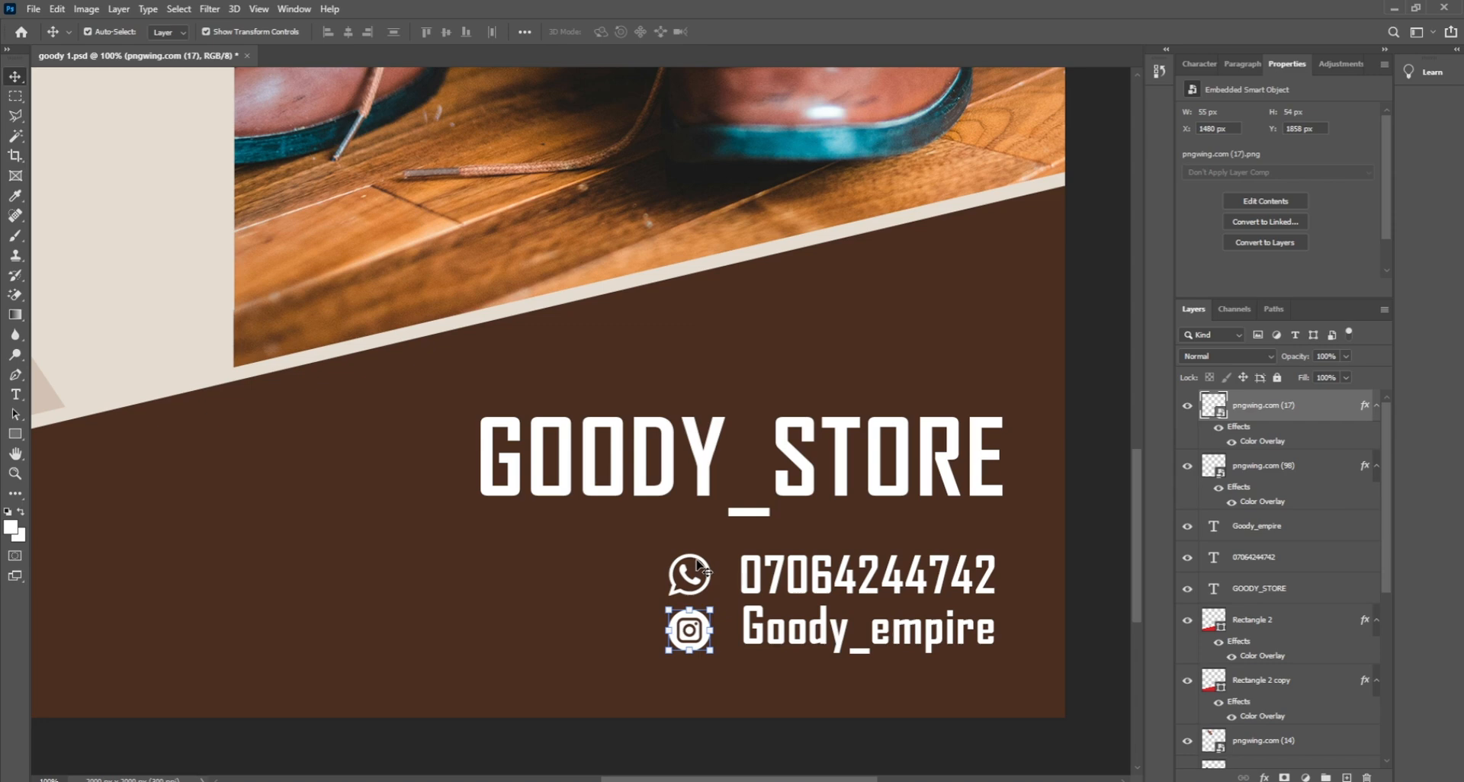
Step: Select both icons with both contact lines and stretch the group wider to the left
shift+click(697, 564)
click(697, 565)
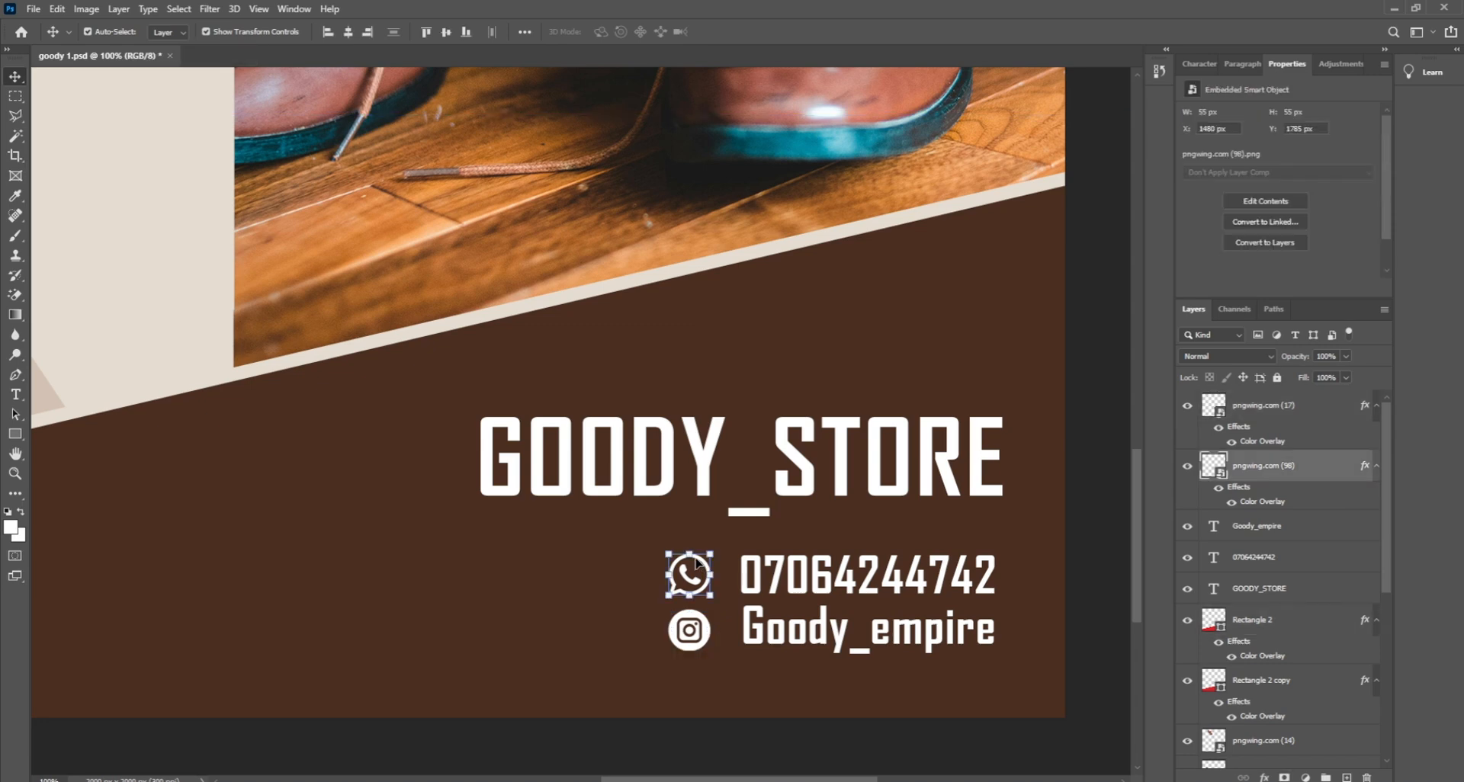
ctrl+shift+click(700, 648)
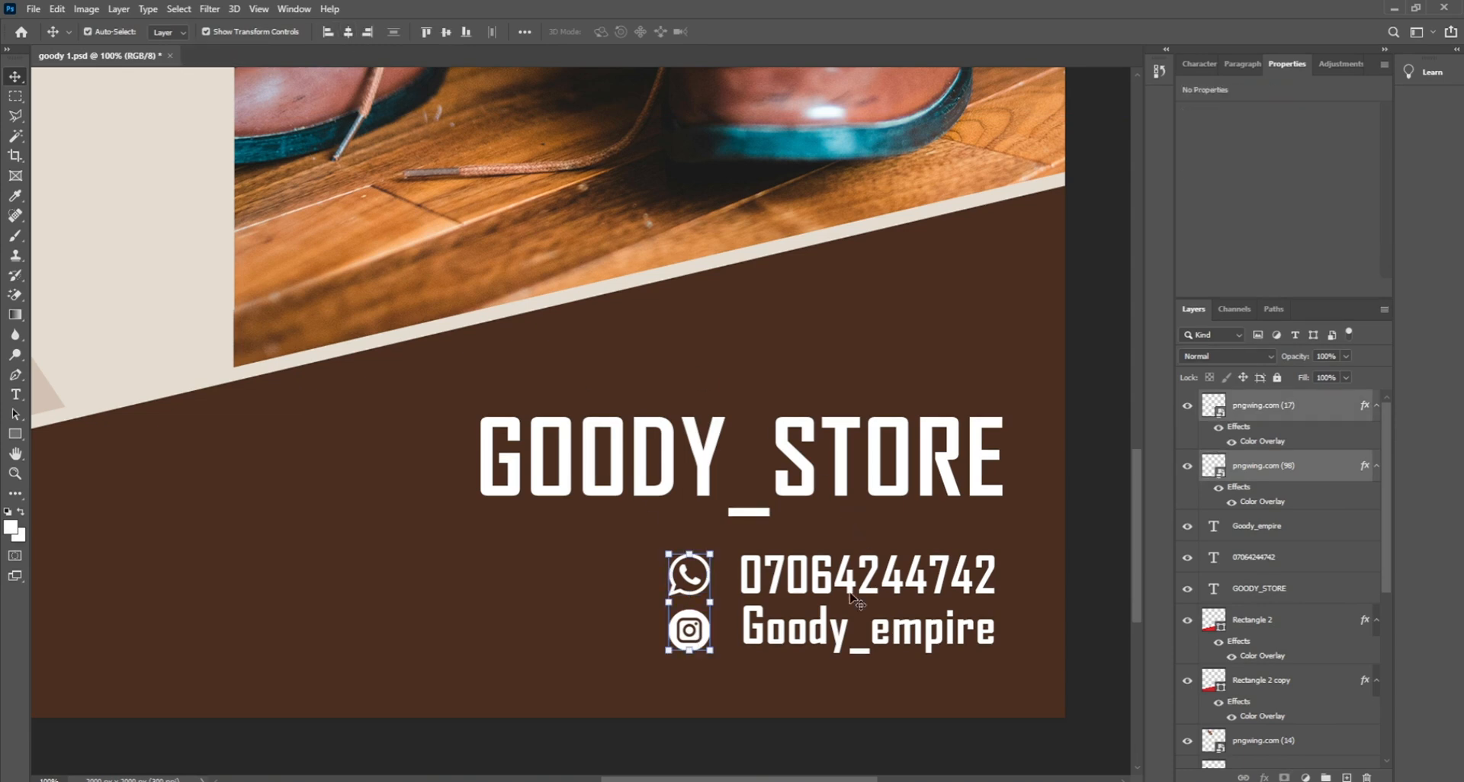
click(830, 627)
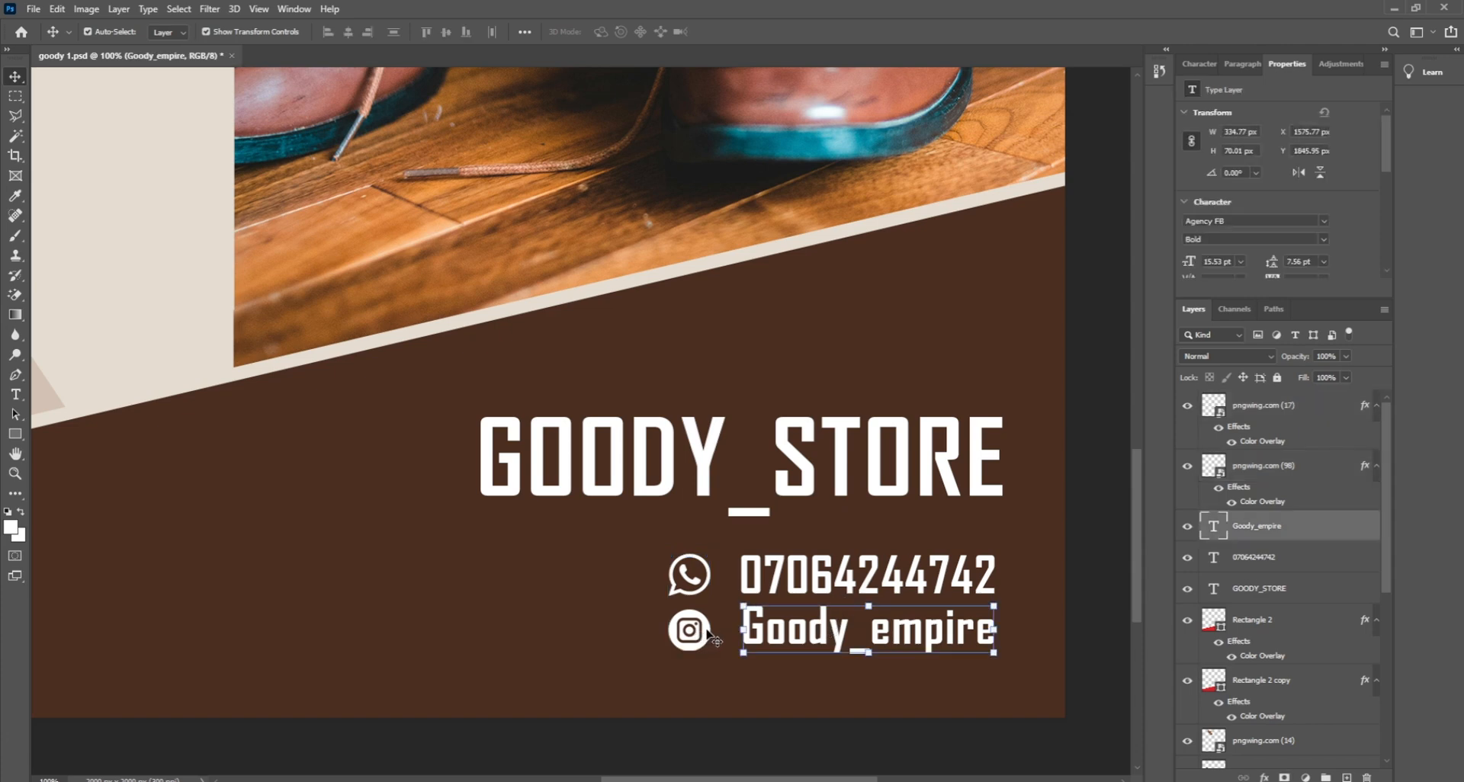
shift+click(708, 633)
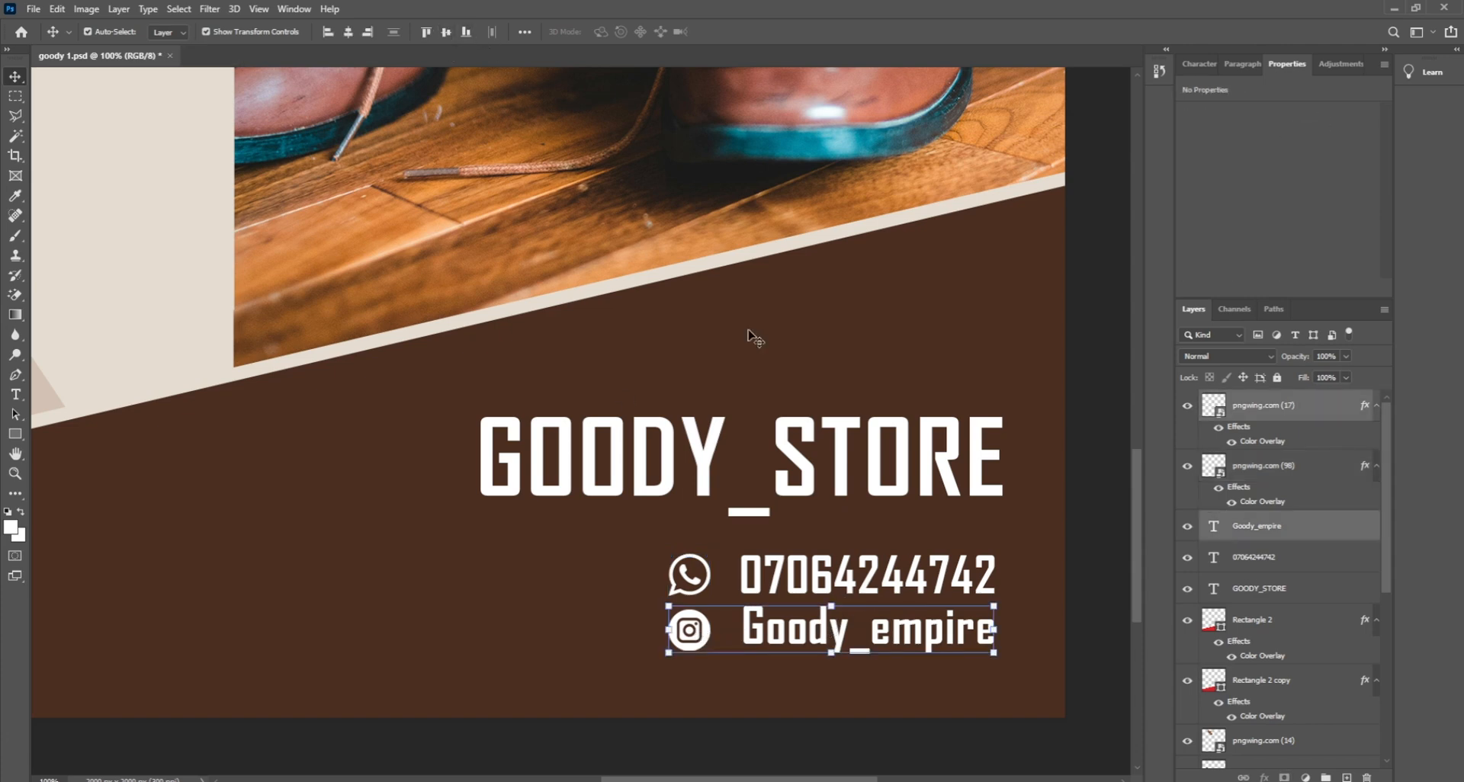
click(1088, 567)
click(700, 641)
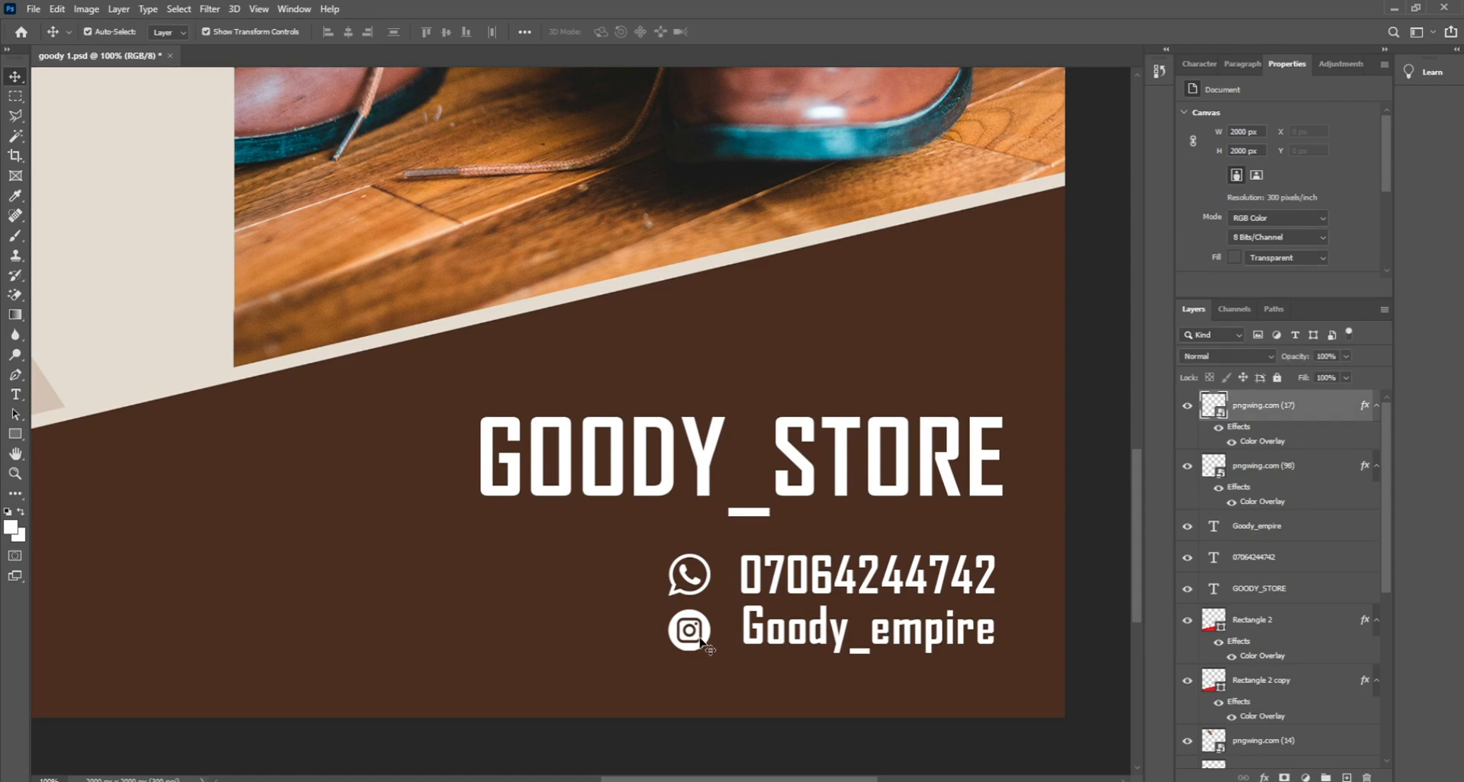
shift+click(858, 650)
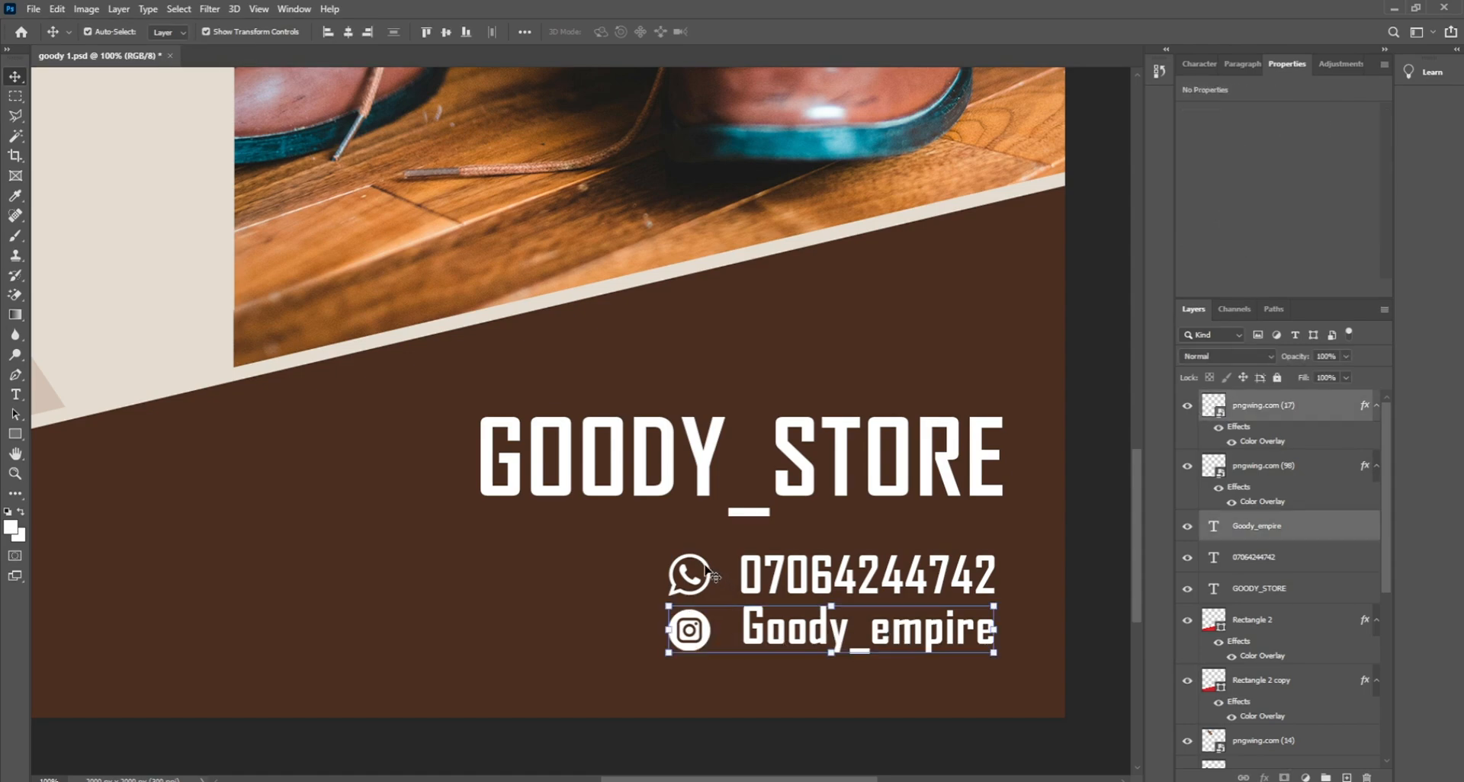
shift+click(708, 575)
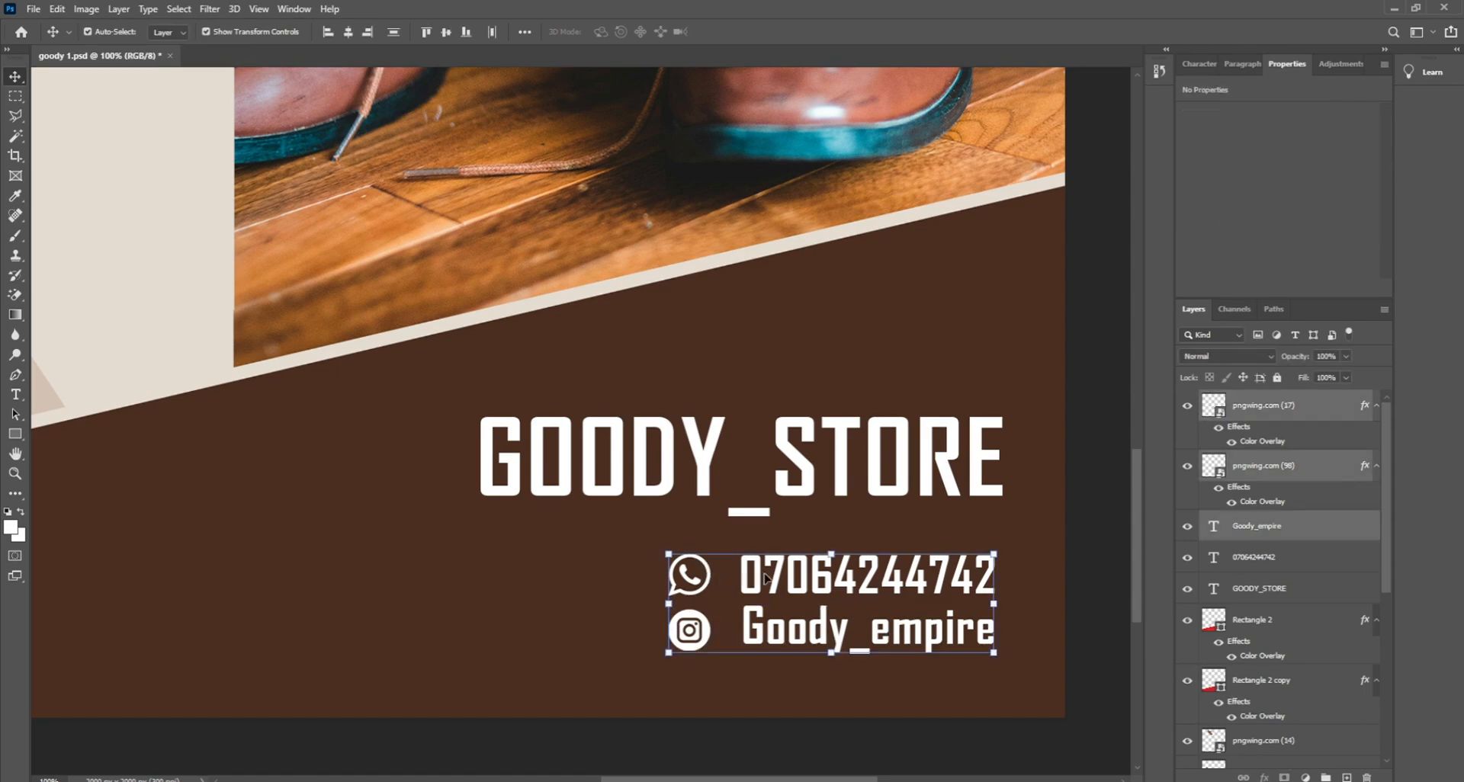
shift+click(782, 574)
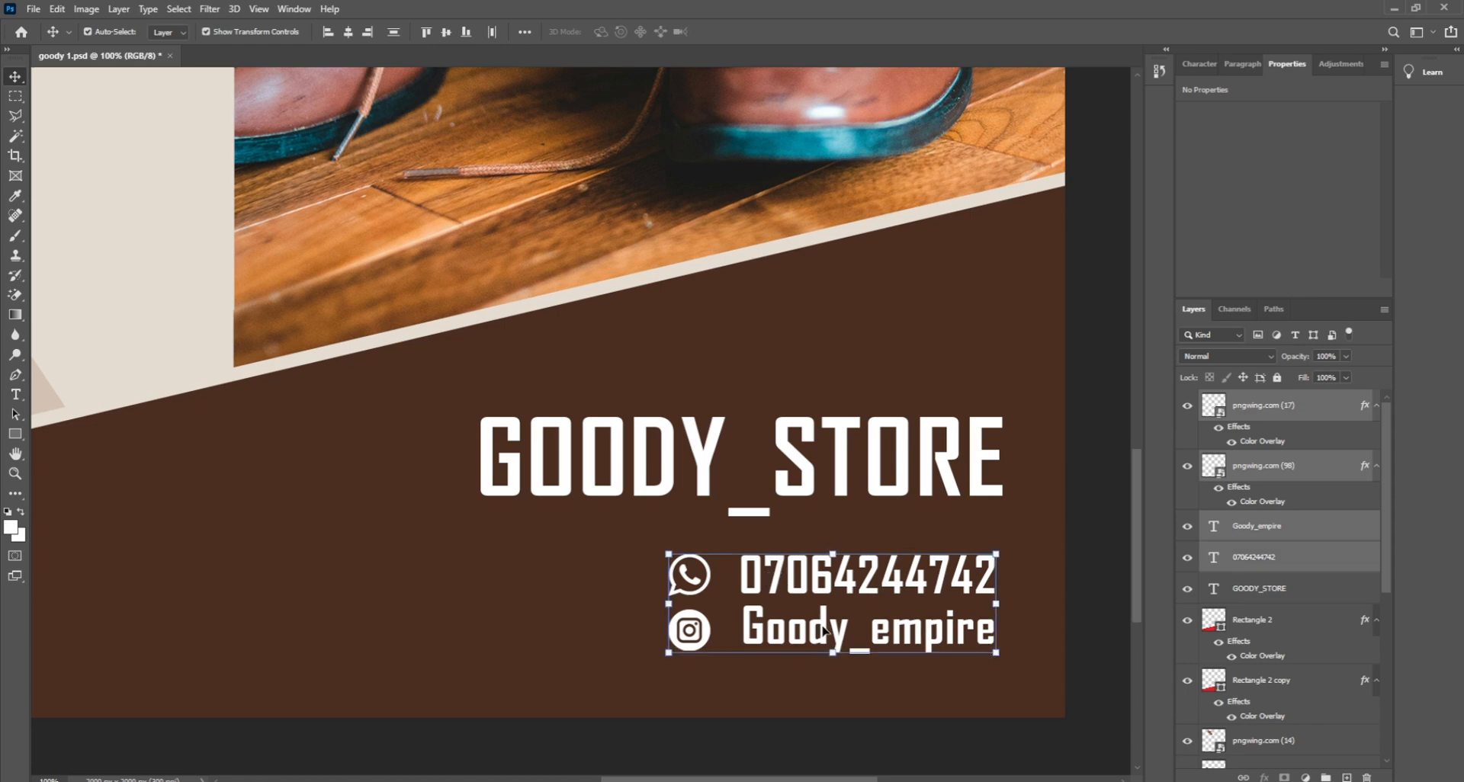
drag(670, 604, 643, 603)
key(Return)
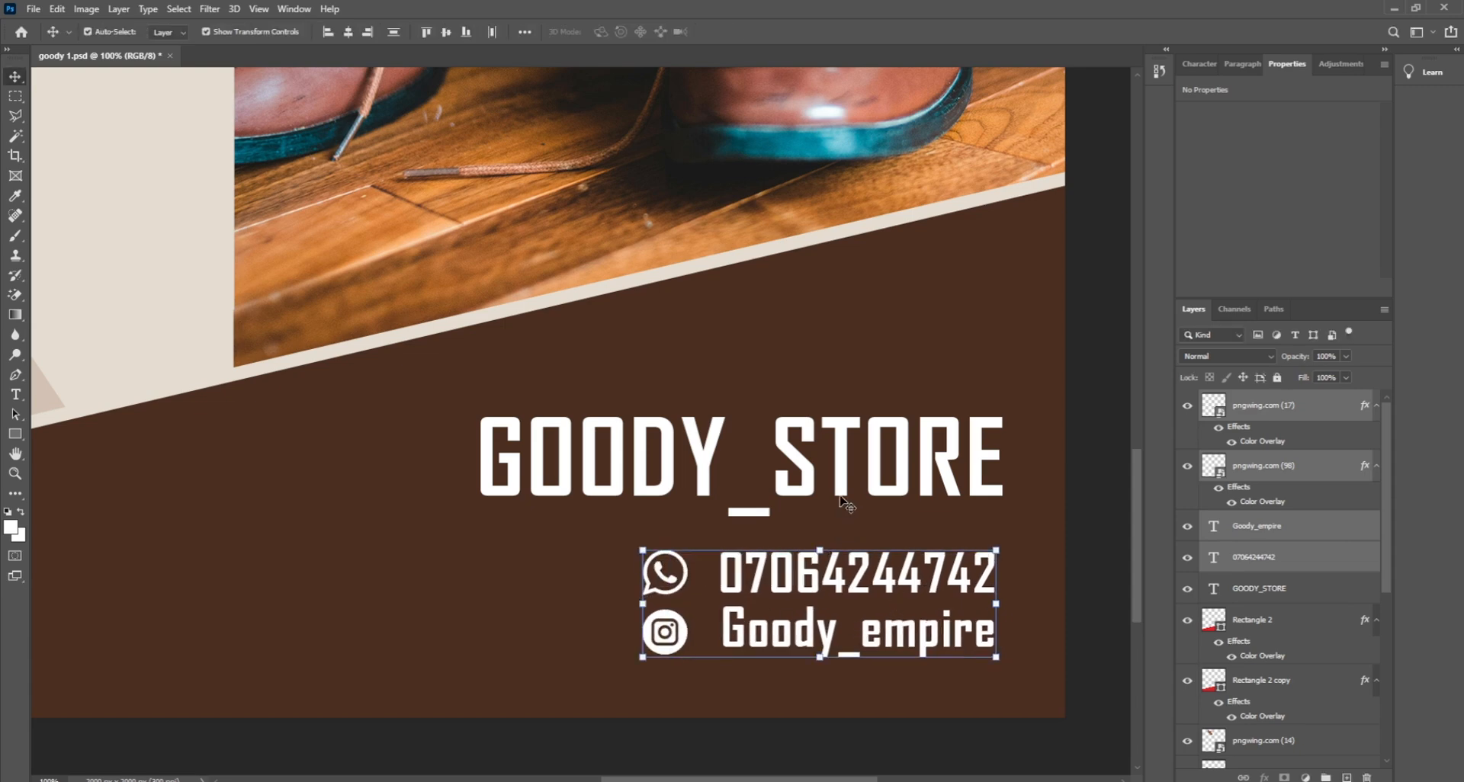
Step: Shrink GOODY_STORE slightly and move it a little left
click(795, 478)
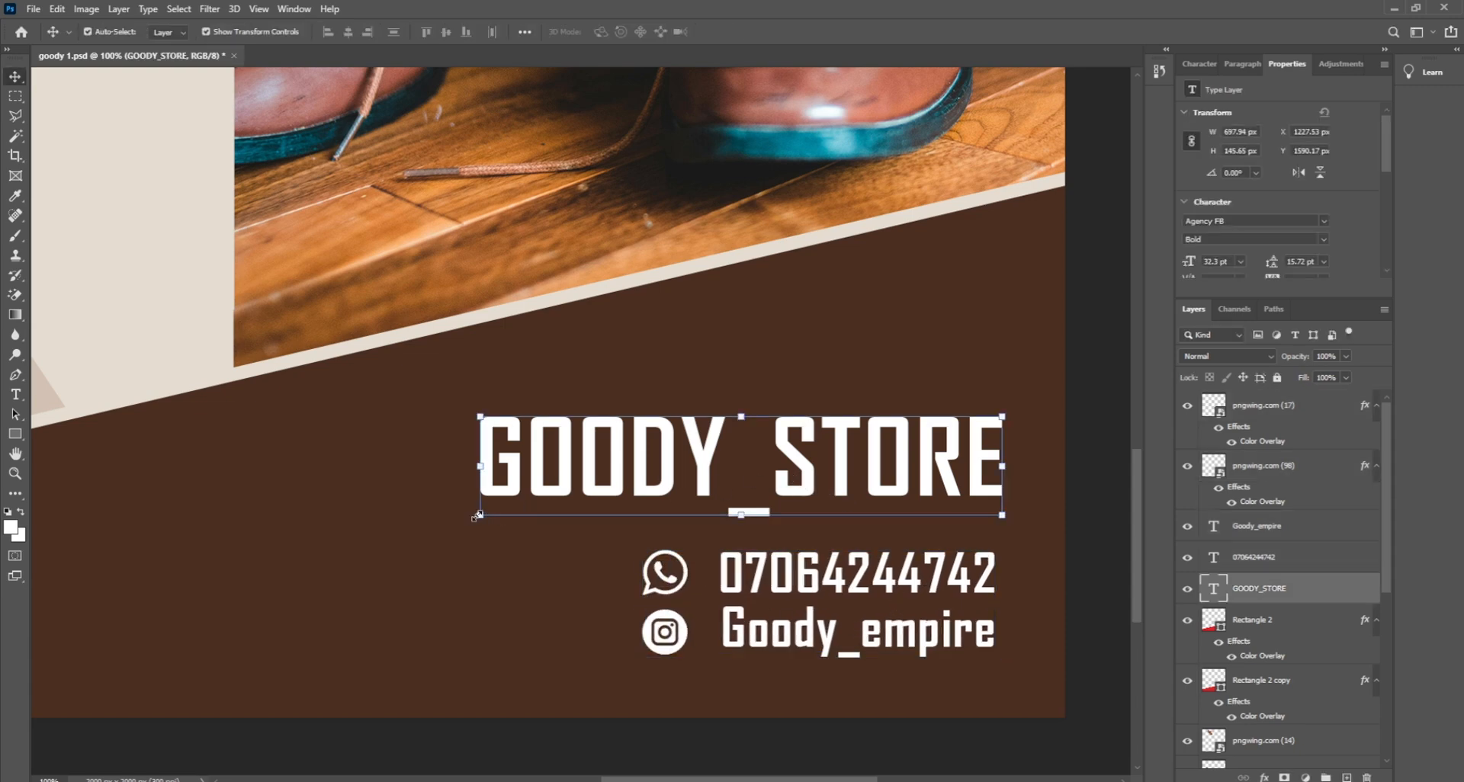
drag(478, 516, 502, 509)
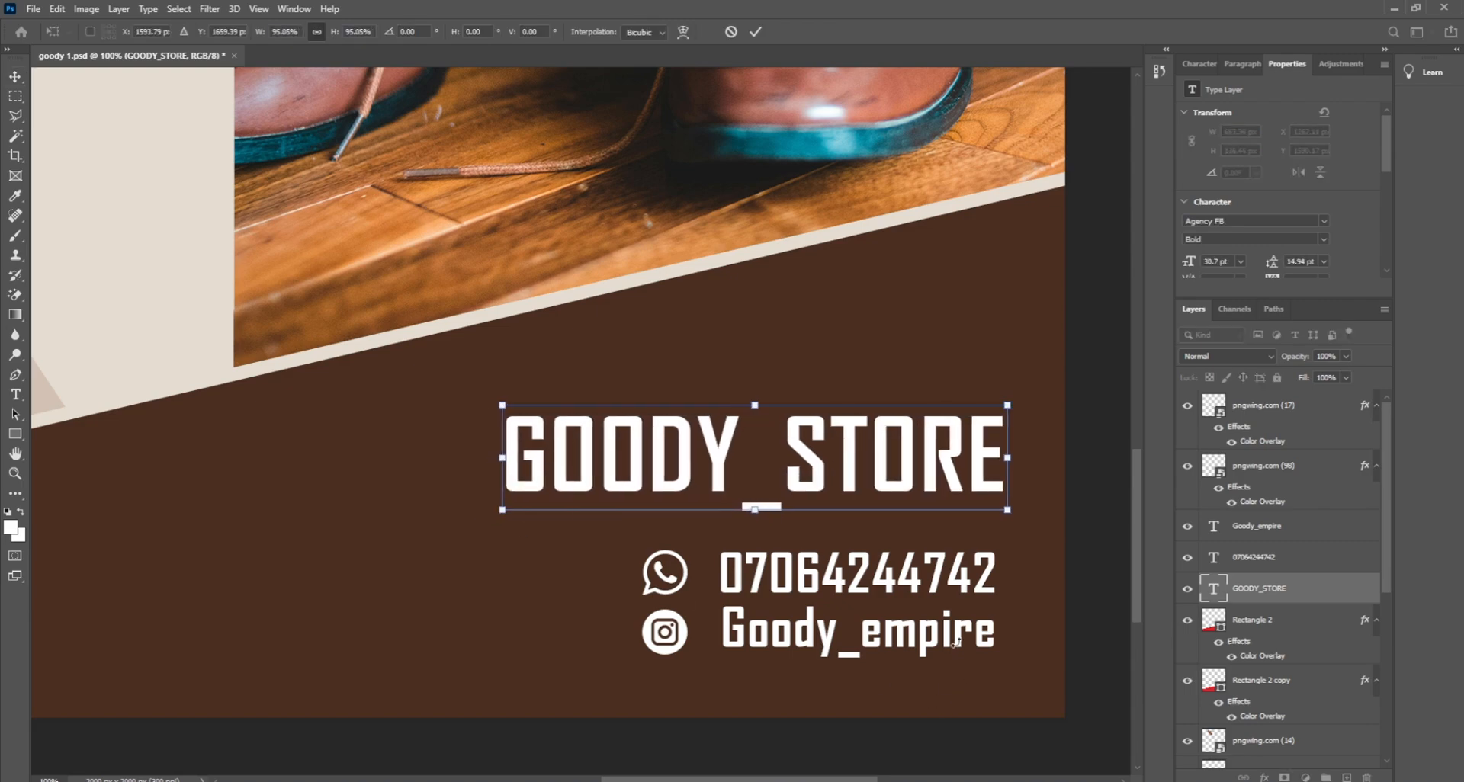
key(Return)
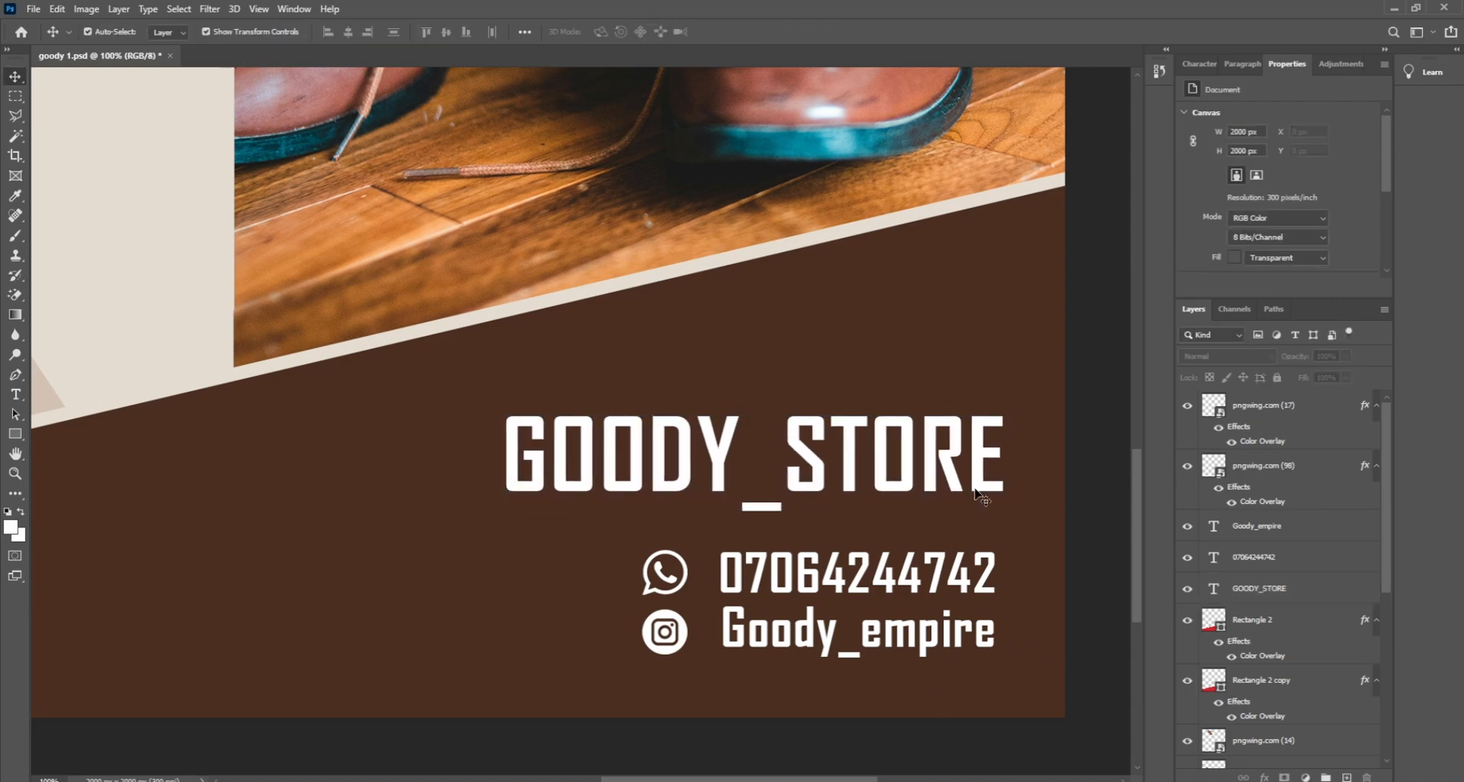
drag(973, 485, 965, 484)
Step: Right-align GOODY_STORE with the phone and Goody_empire lines, then nudge the title down
shift+click(986, 578)
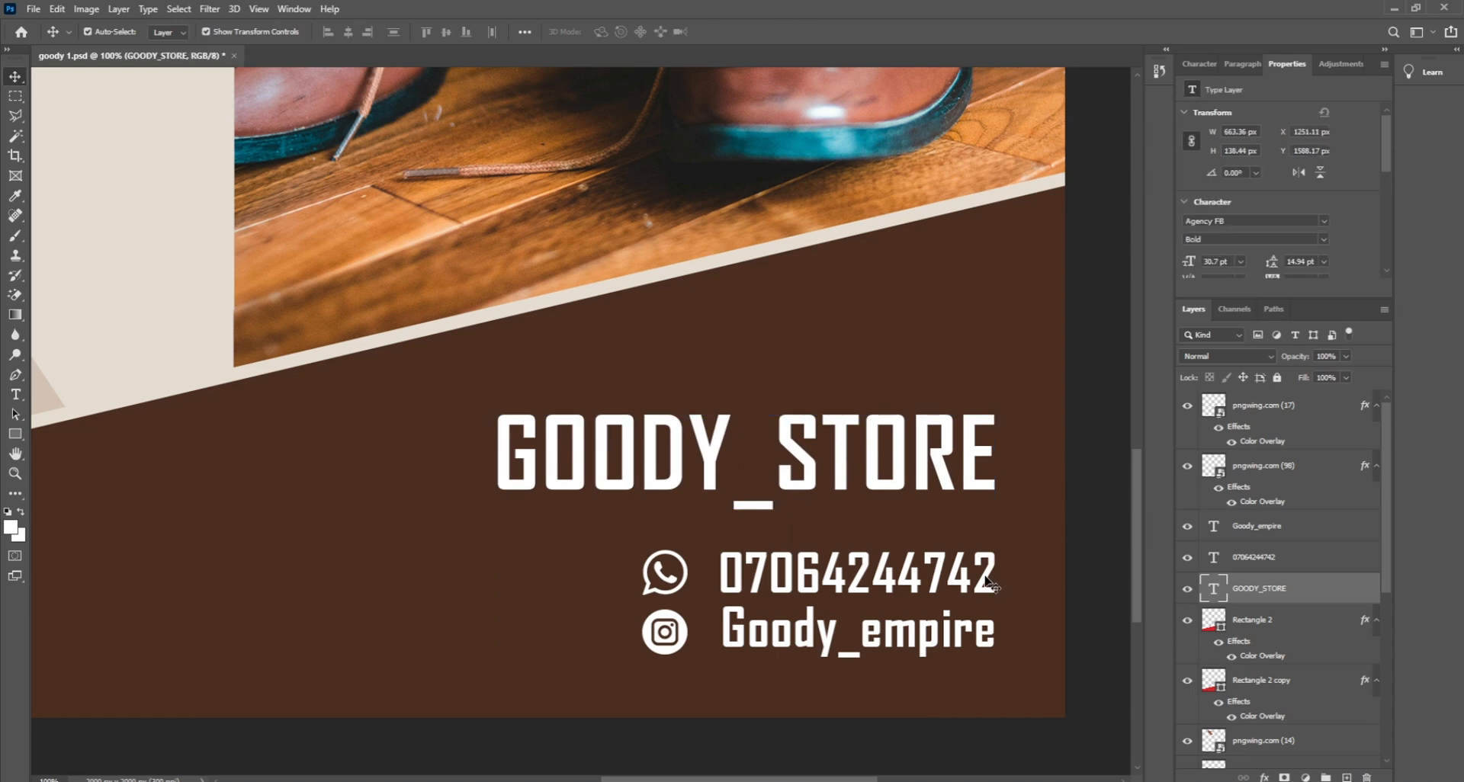
shift+click(989, 626)
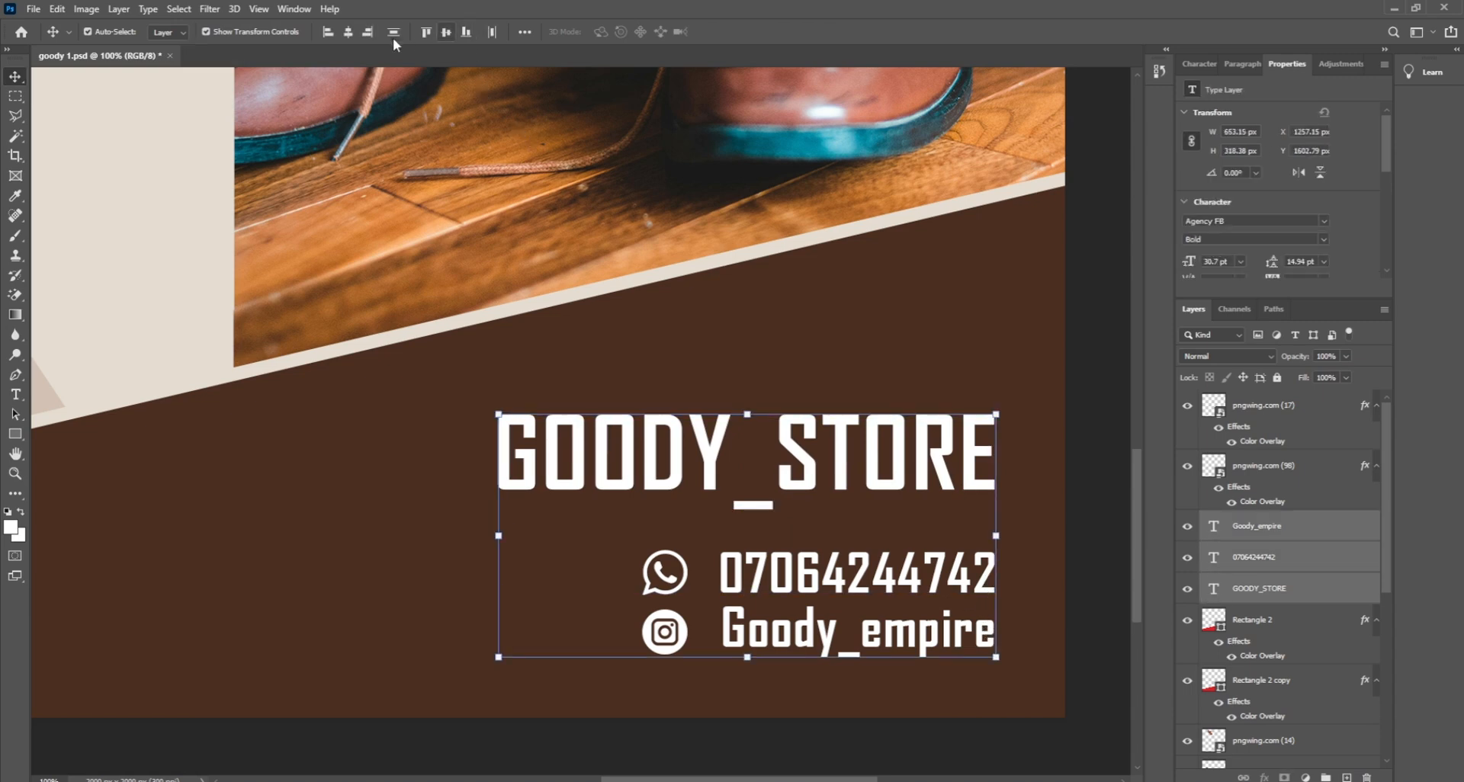
click(371, 35)
click(1098, 513)
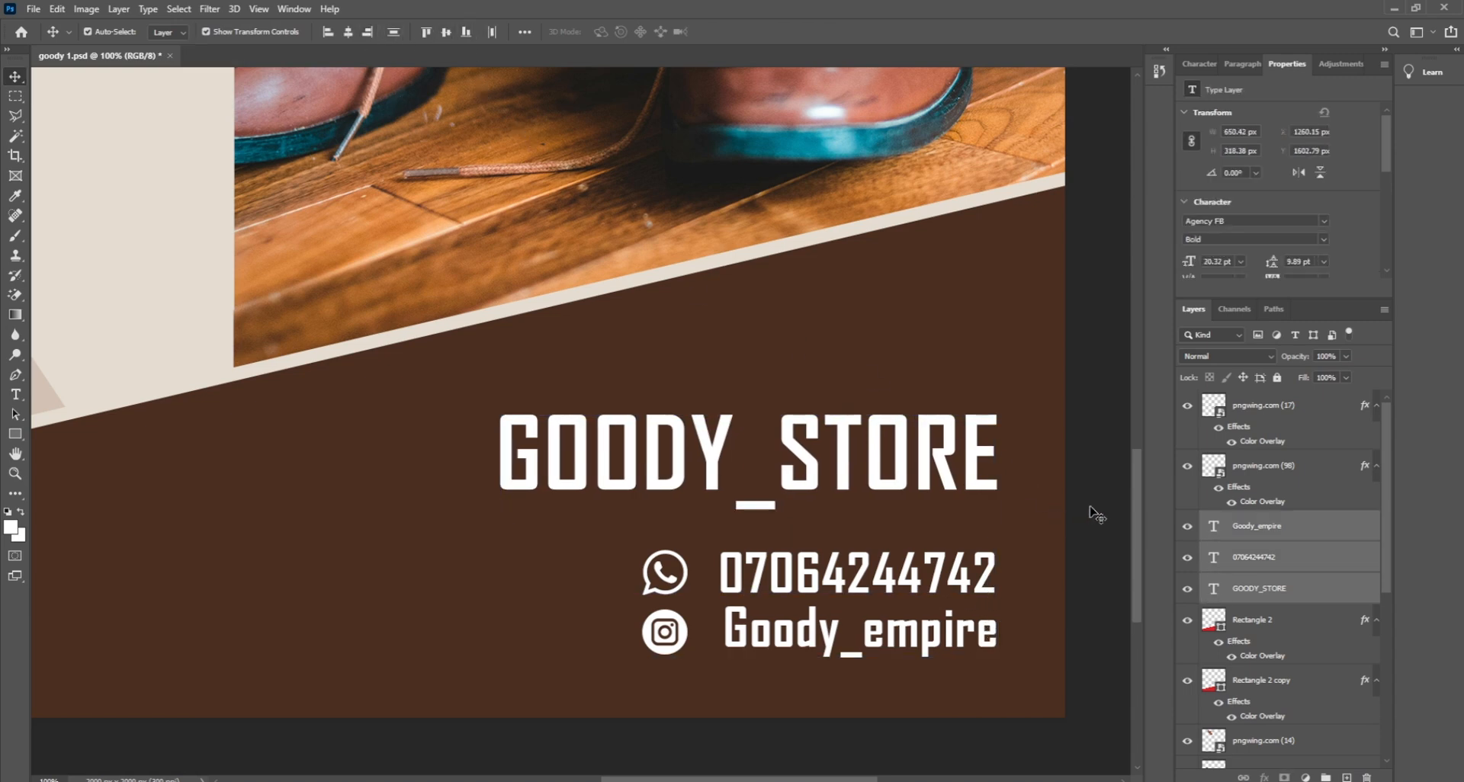
click(943, 455)
key(Down)
key(Down)
key(Down)
key(Down)
key(Down)
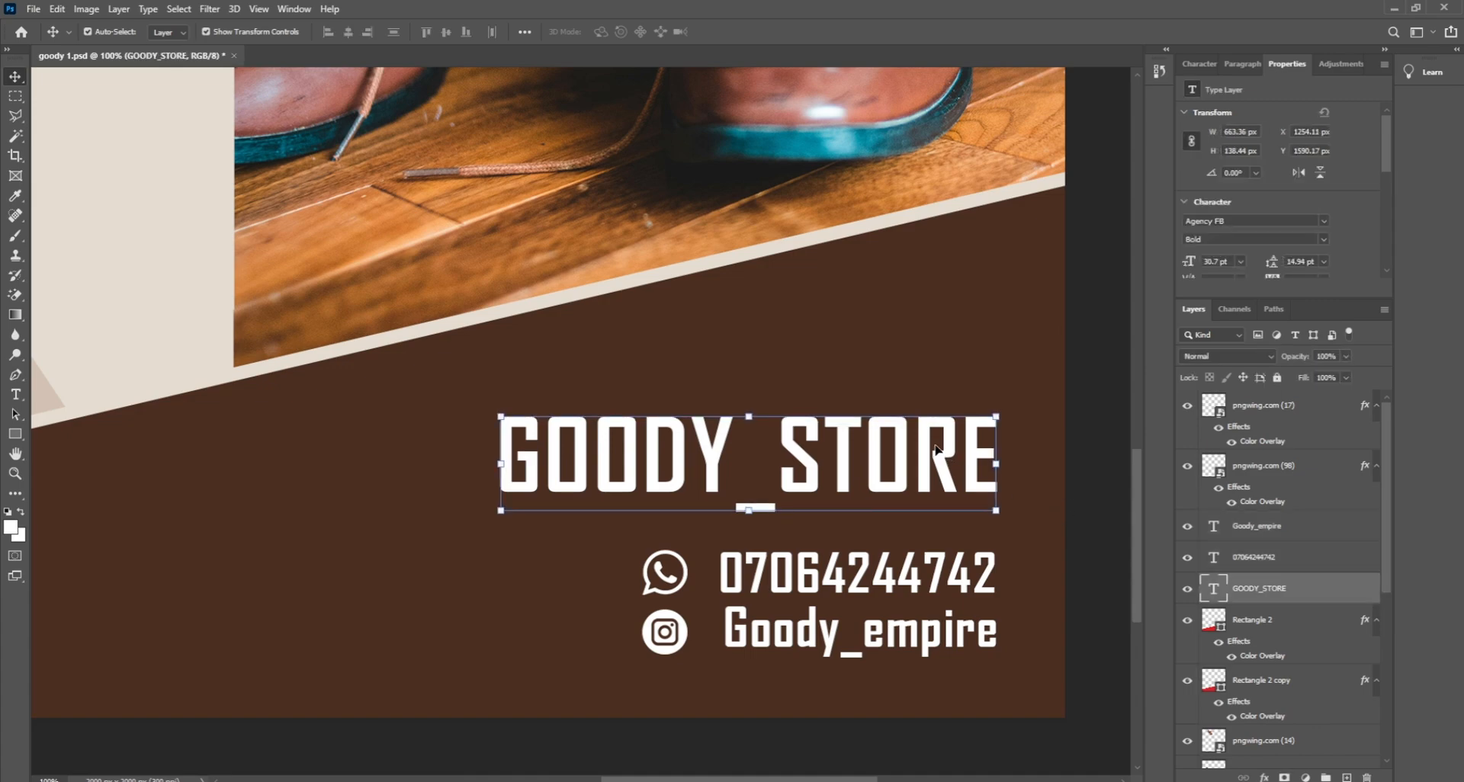
click(1110, 447)
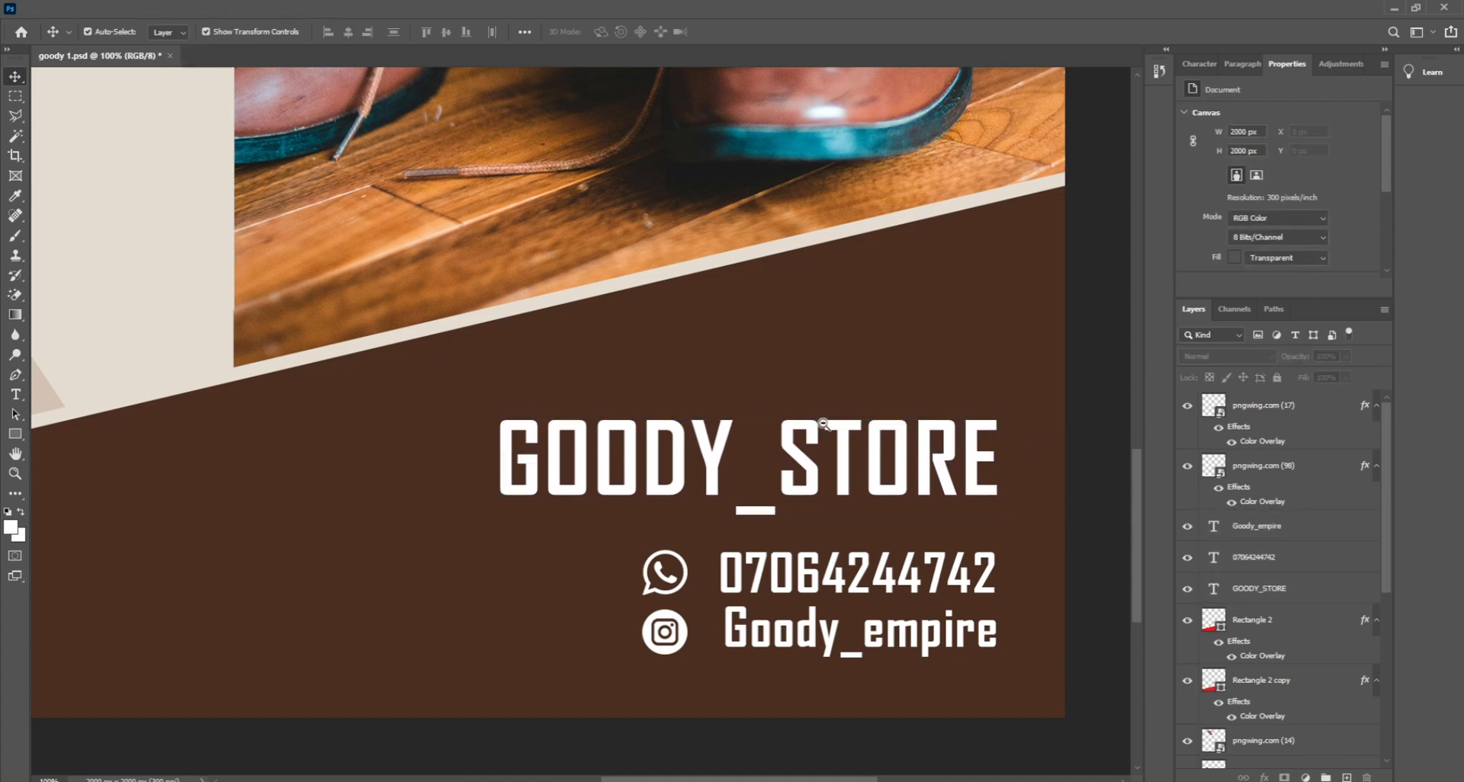
scroll(822, 422, down, 1)
Step: Zoom out until the whole shoe flyer fits in the window
scroll(822, 422, down, 2)
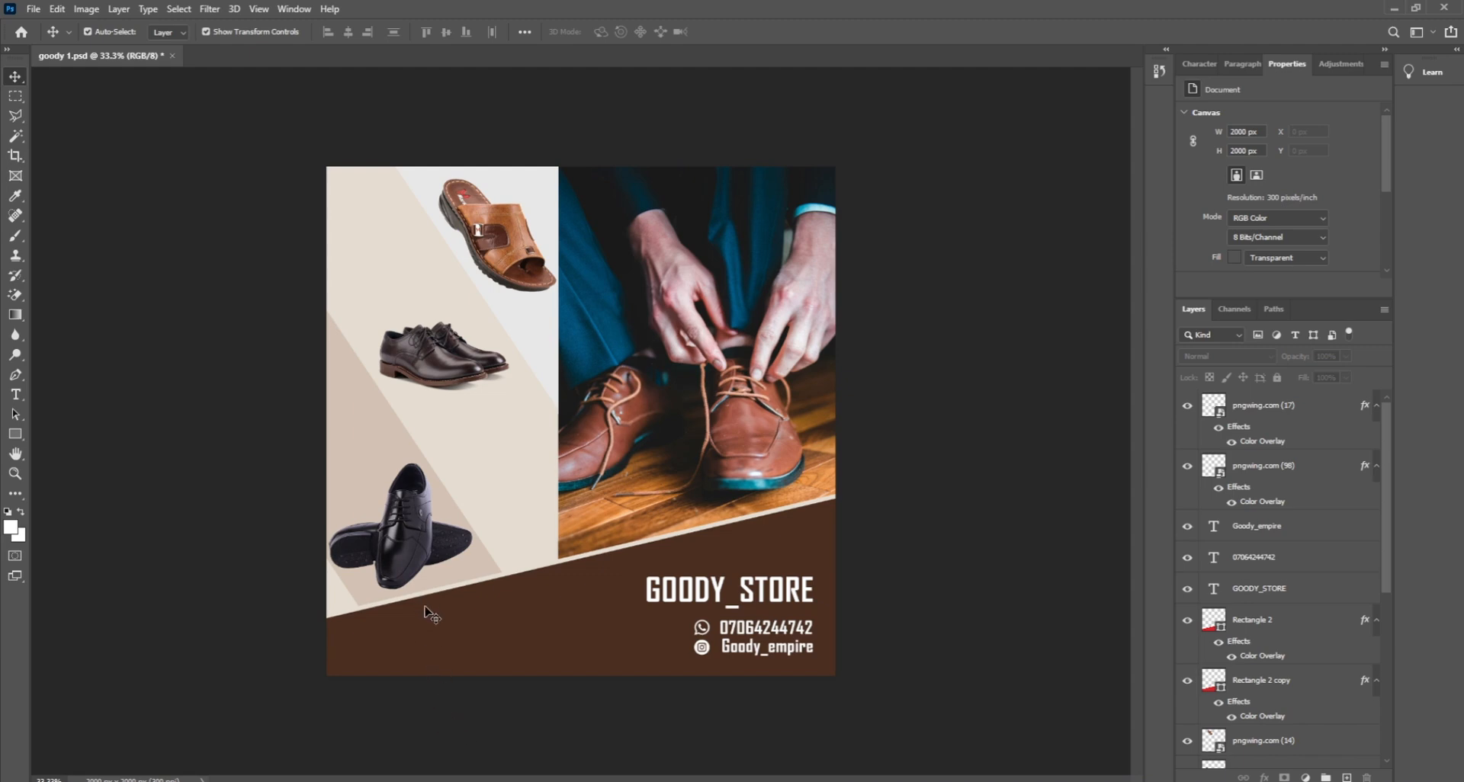
Step: Duplicate the phone number text and rewrite the copy as the 'Get High Quality Shoes… you will love' tagline
click(746, 628)
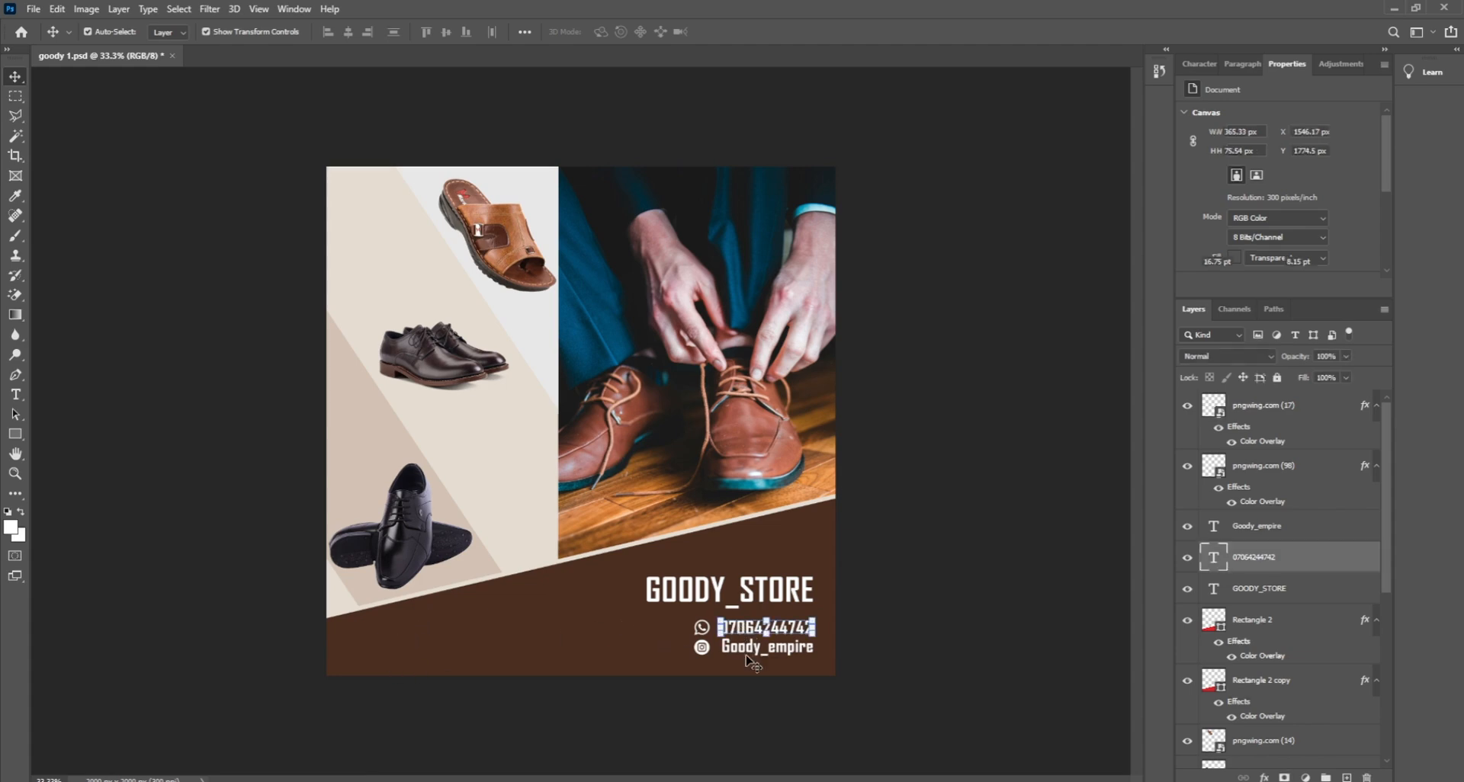
key(ctrl+j)
drag(746, 633, 454, 634)
double_click(454, 634)
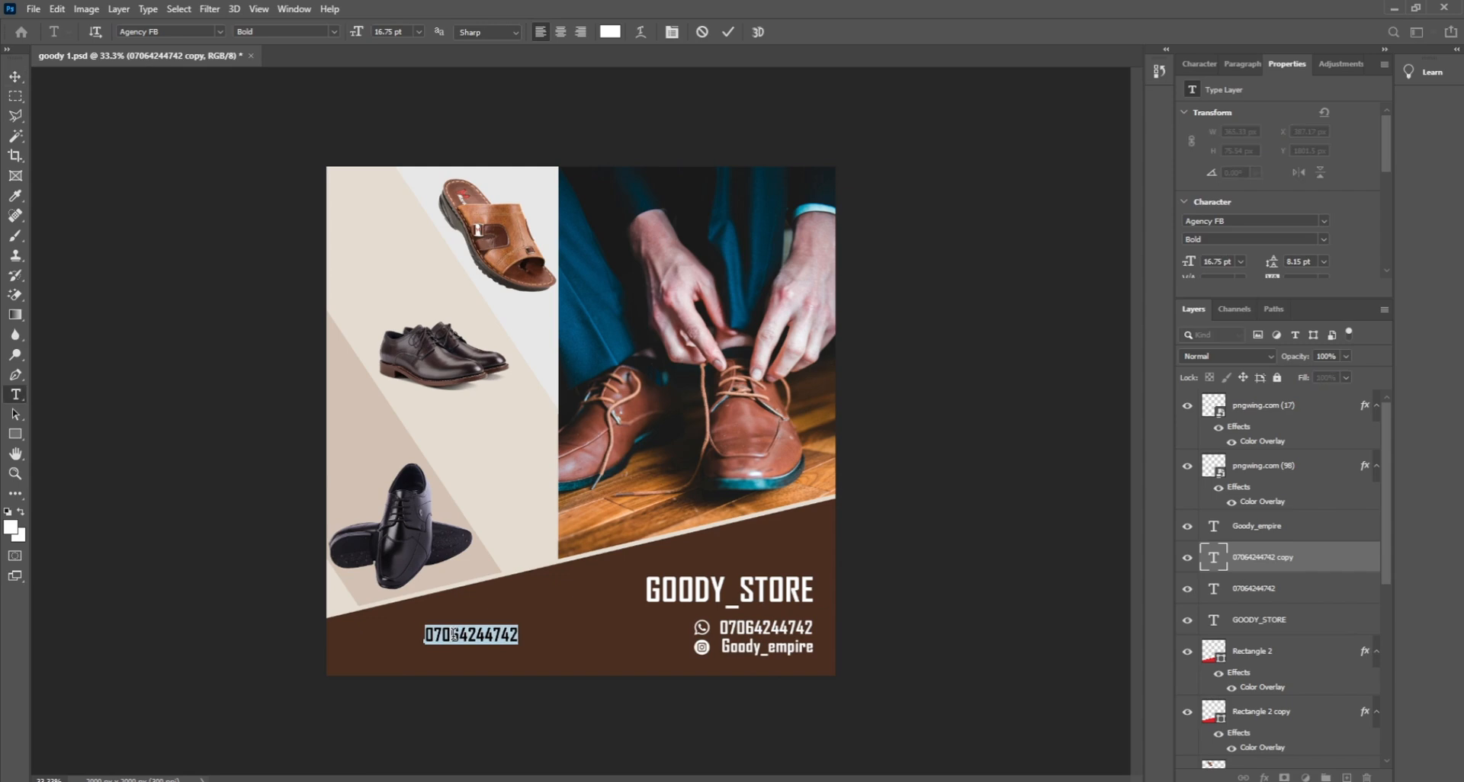
text(get)
key(BackSpace)
key(BackSpace)
key(BackSpace)
text(Get)
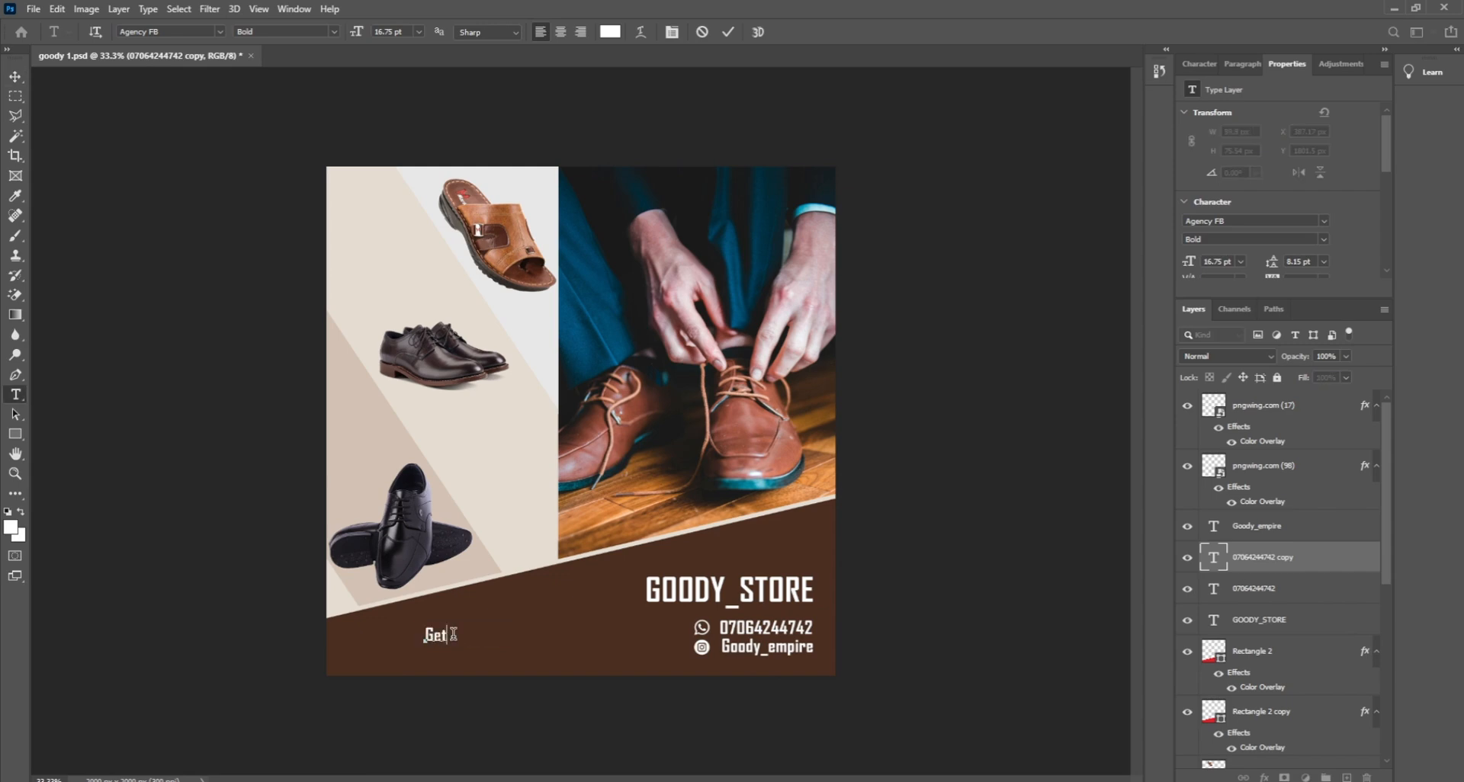
text( A)
text(igh Quality Sh)
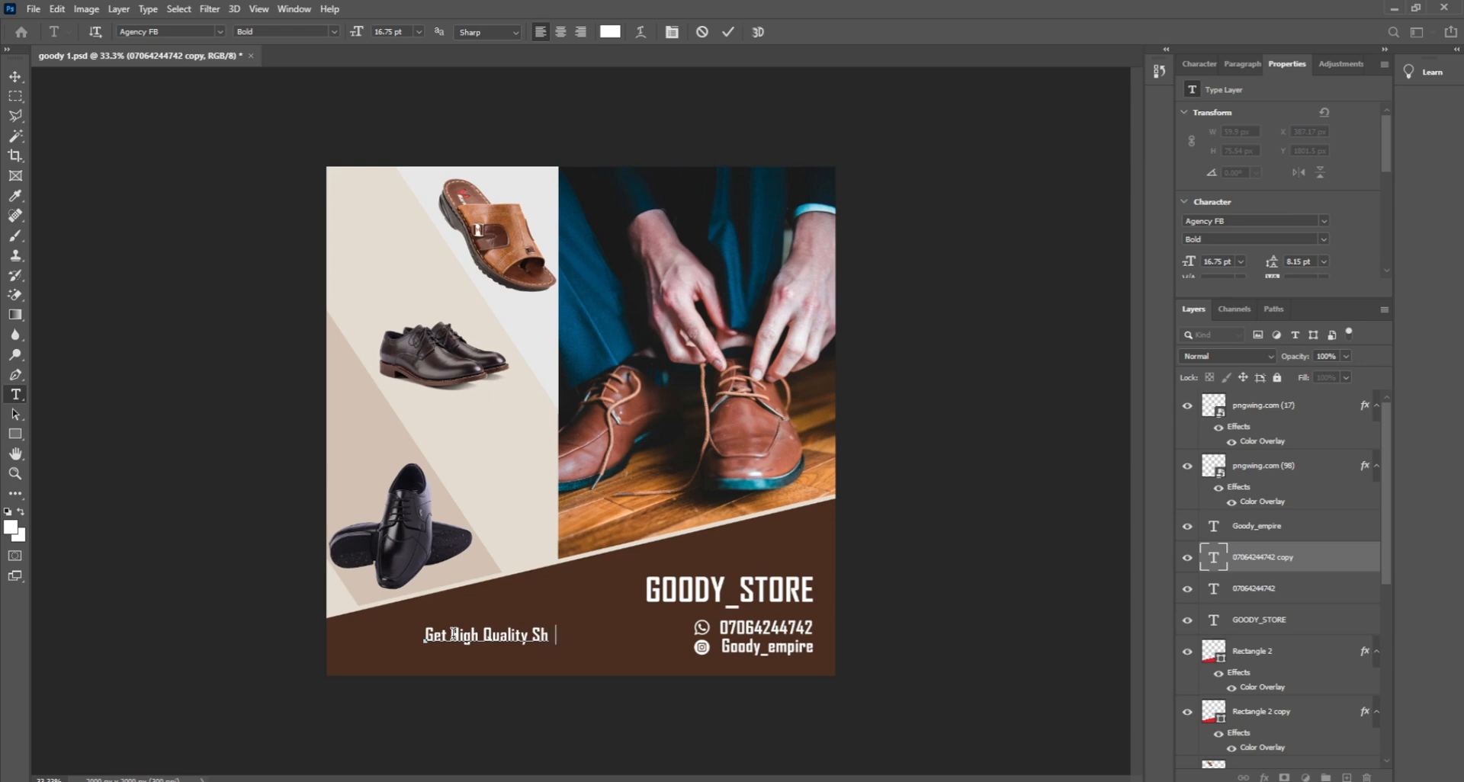
text(oes at Great Prices)
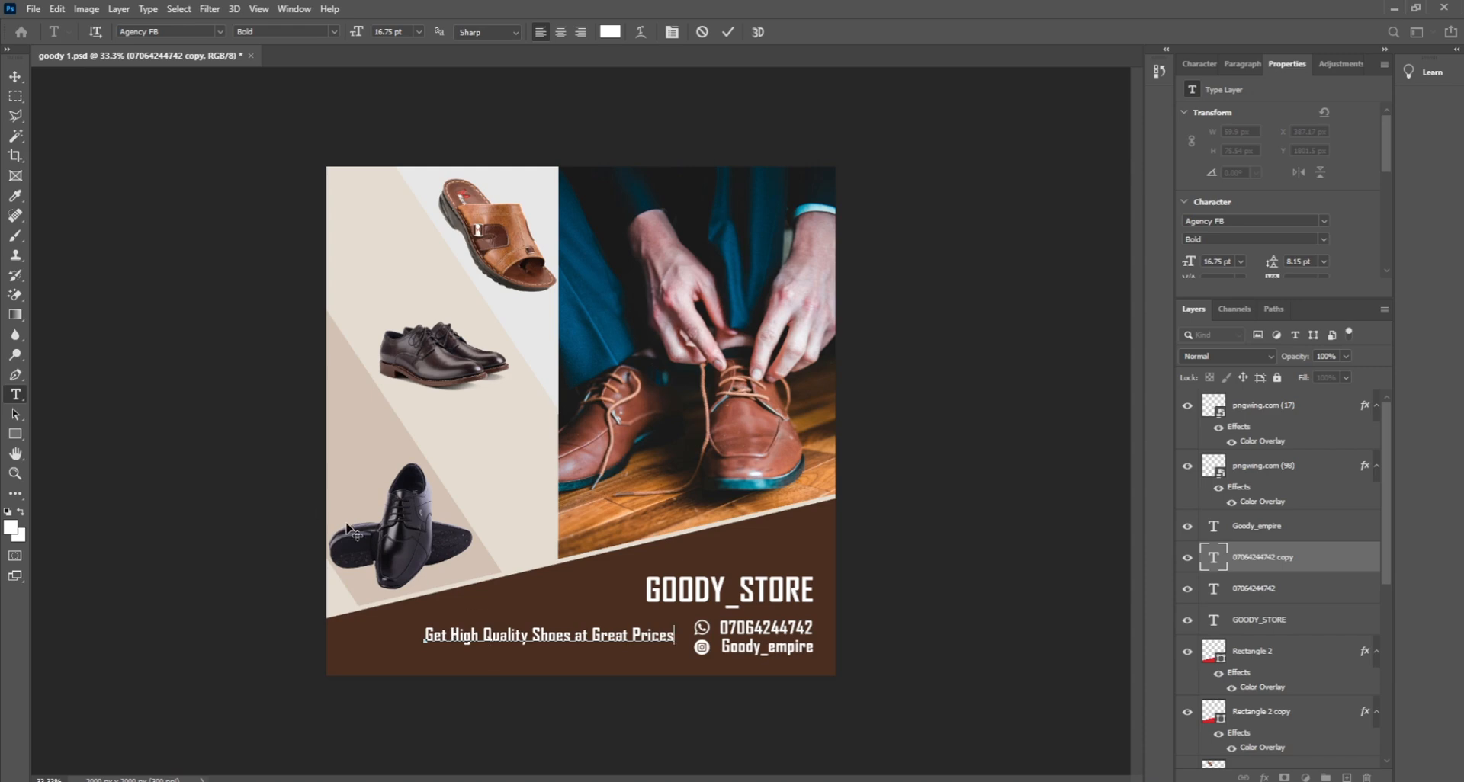
text(you will love)
click(16, 76)
Step: Move the tagline left onto the lower-left of the brown band and commit its resize
drag(740, 640, 533, 647)
key(Return)
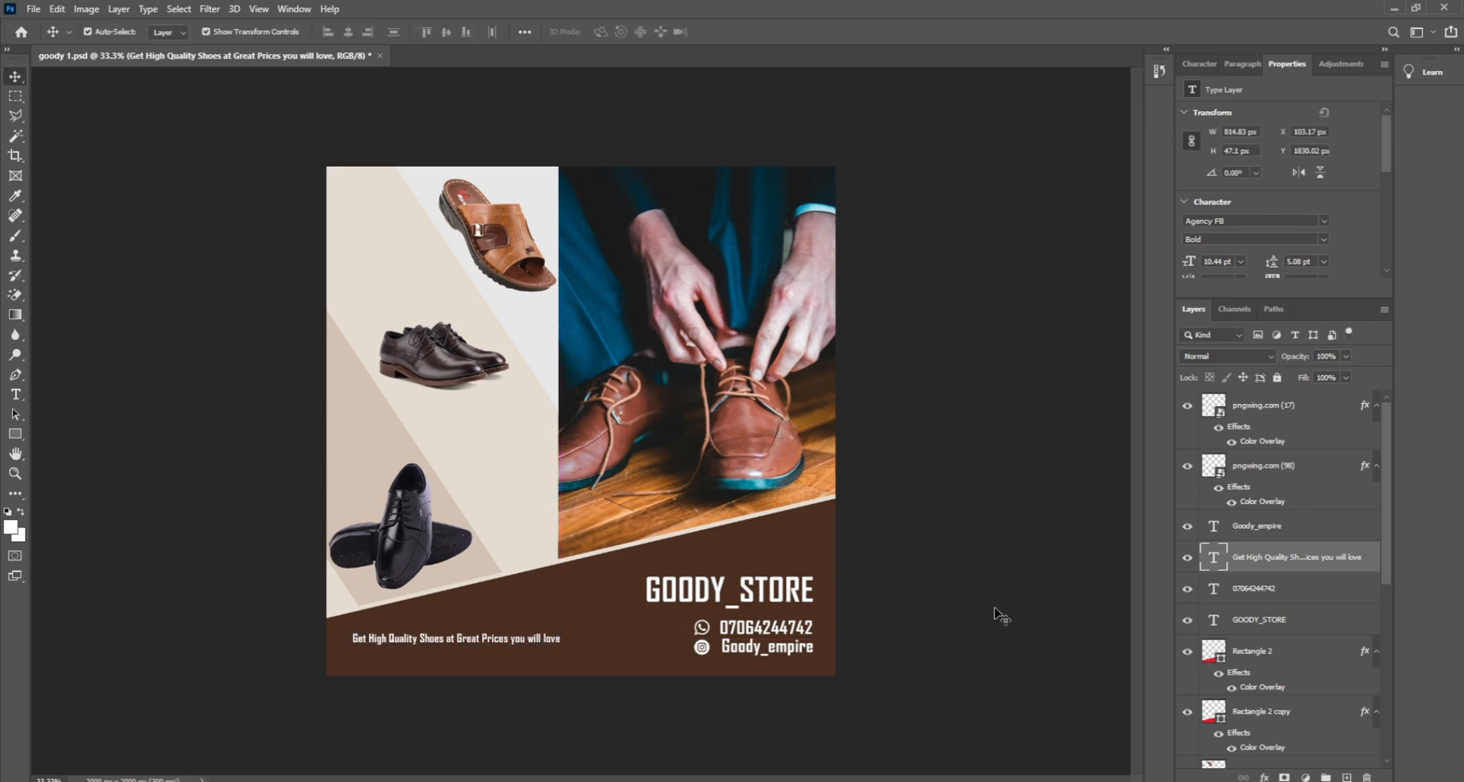
click(997, 612)
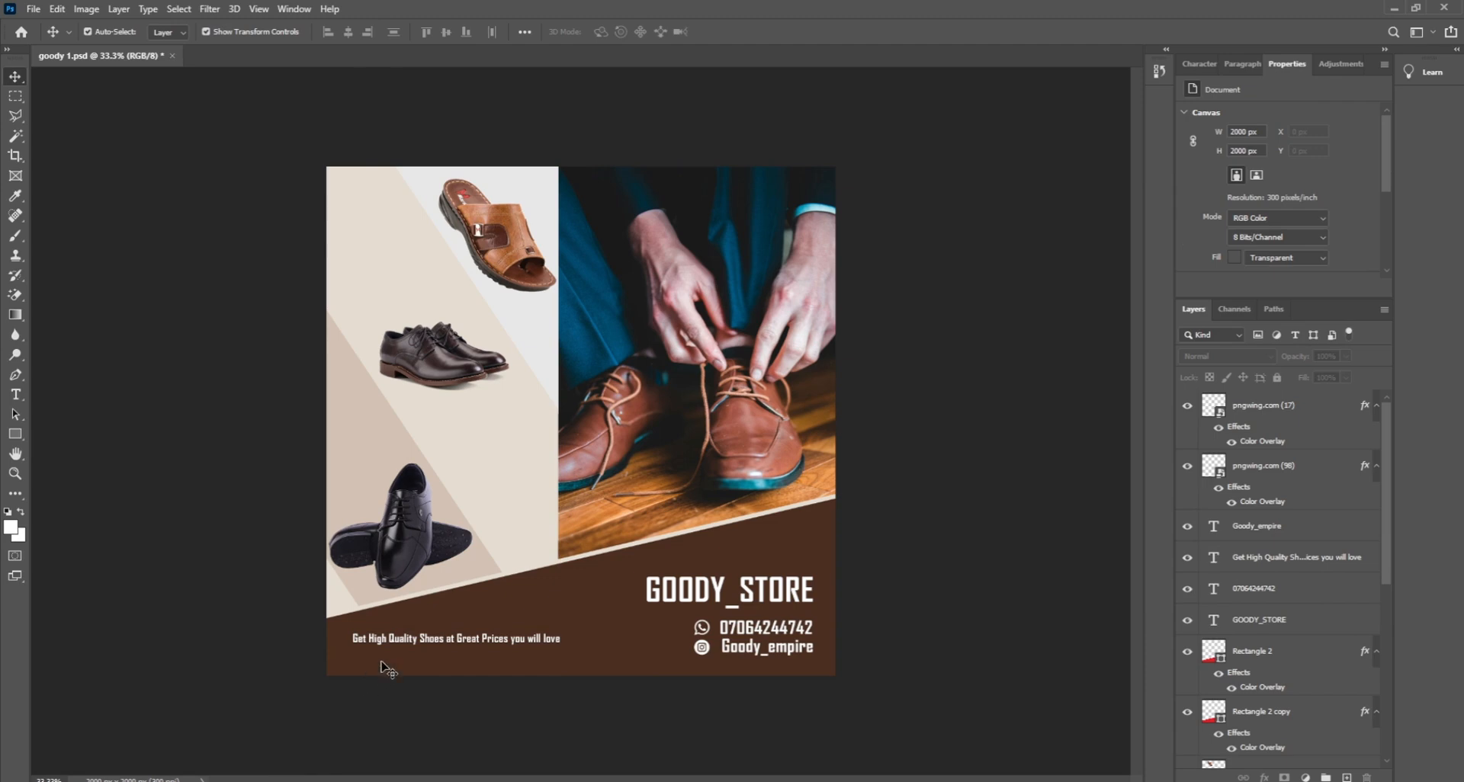
Step: Enlarge the tagline slightly and place the cursor inside it for editing
click(401, 643)
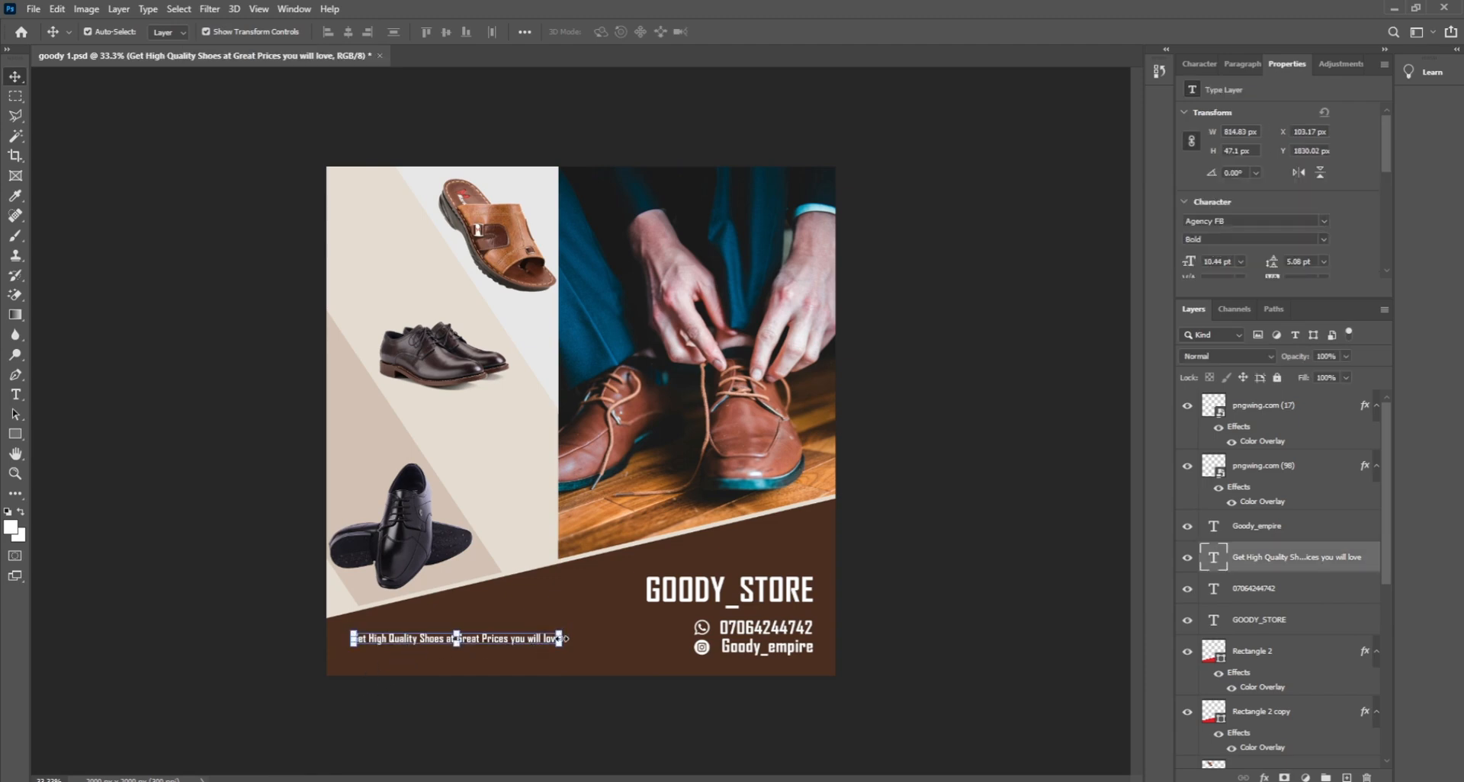
drag(565, 639, 586, 639)
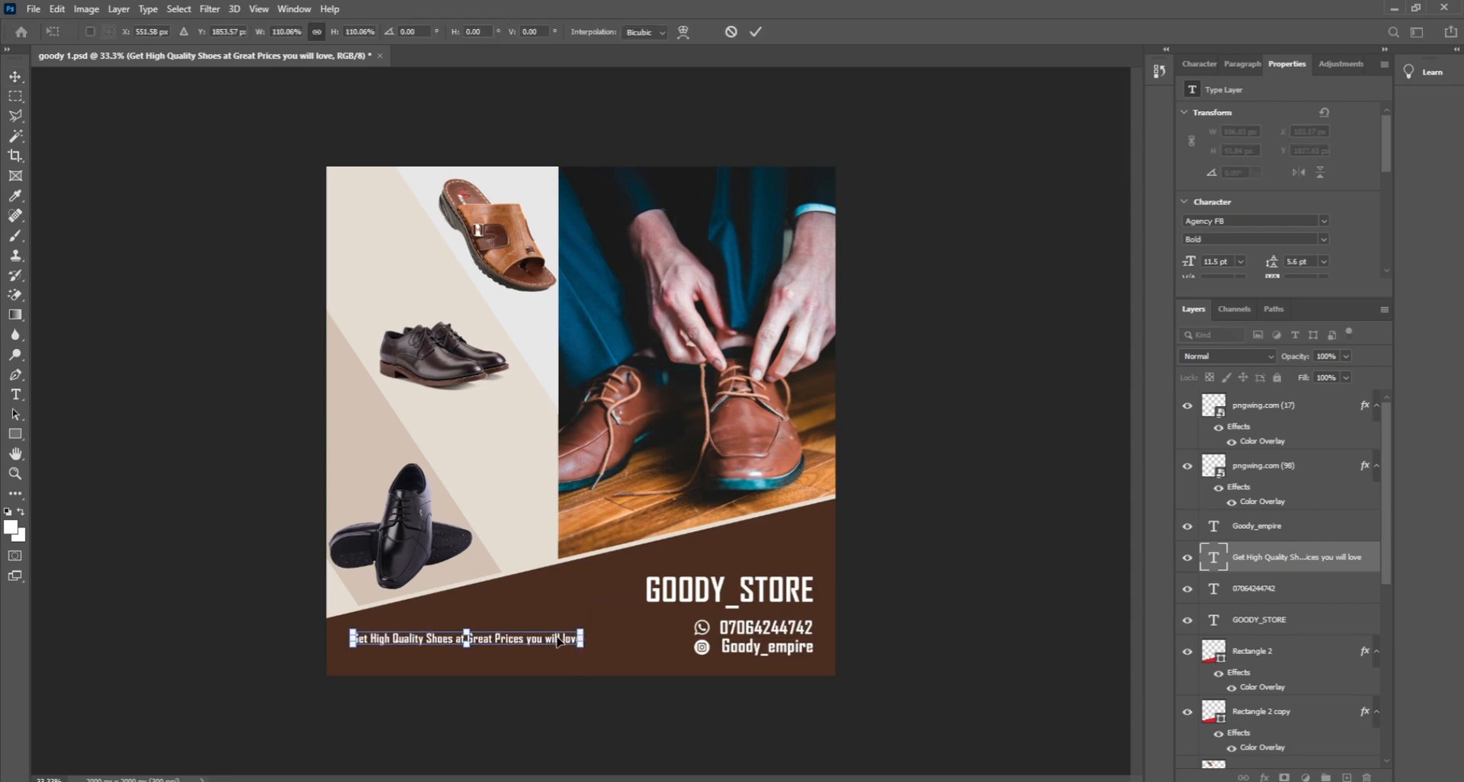
key(Return)
double_click(561, 639)
click(562, 639)
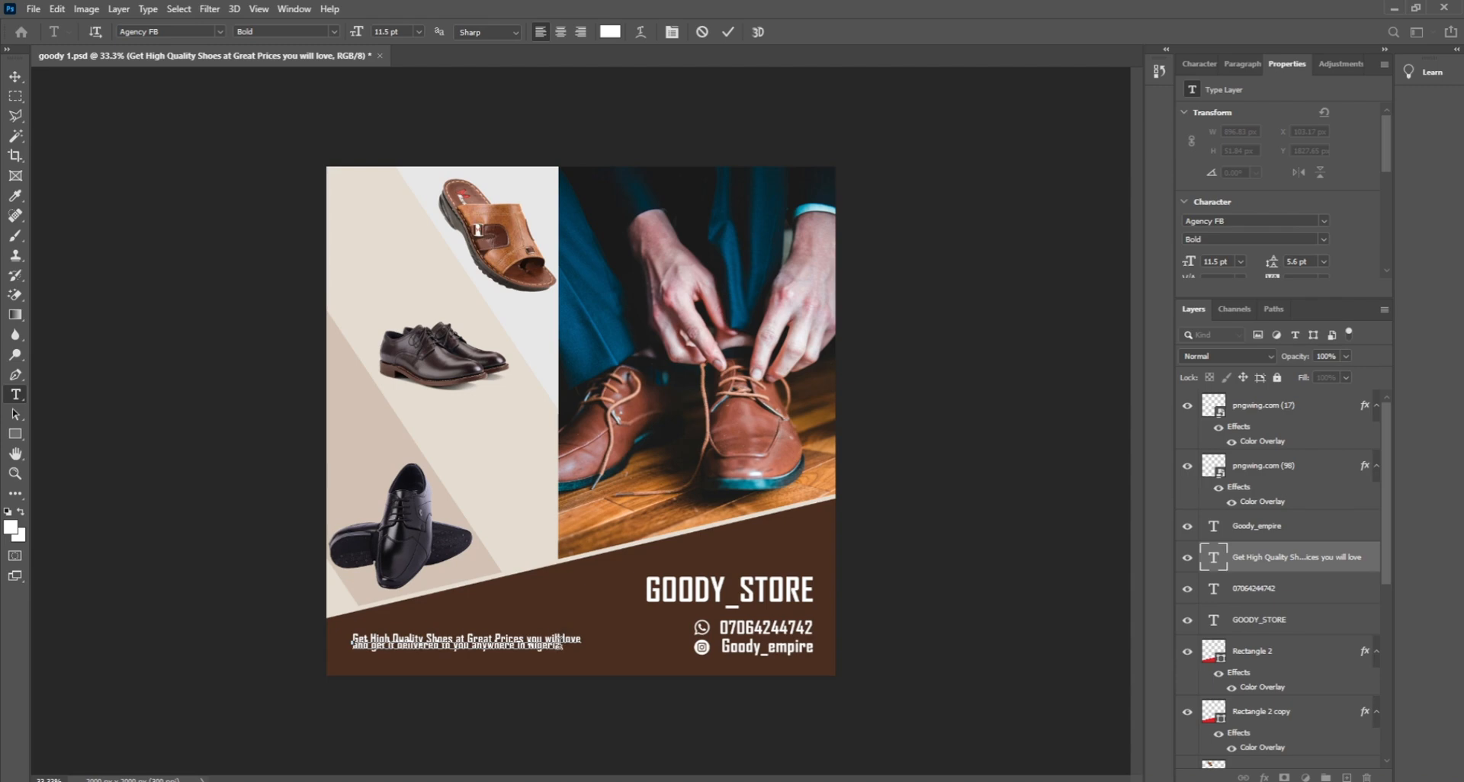
Step: Set the tagline's leading to 11 pt in the Character panel
key(ctrl+a)
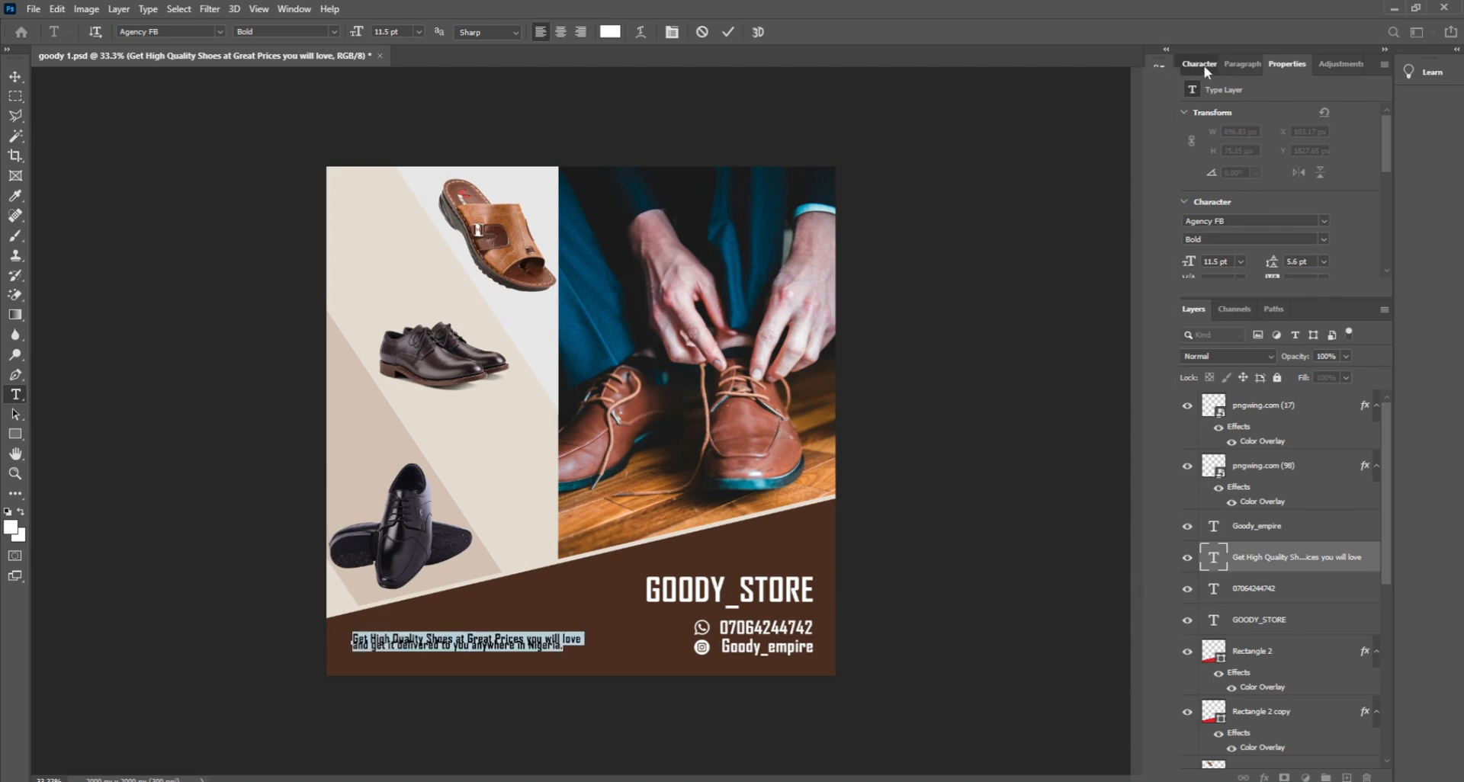
click(1199, 63)
click(1368, 112)
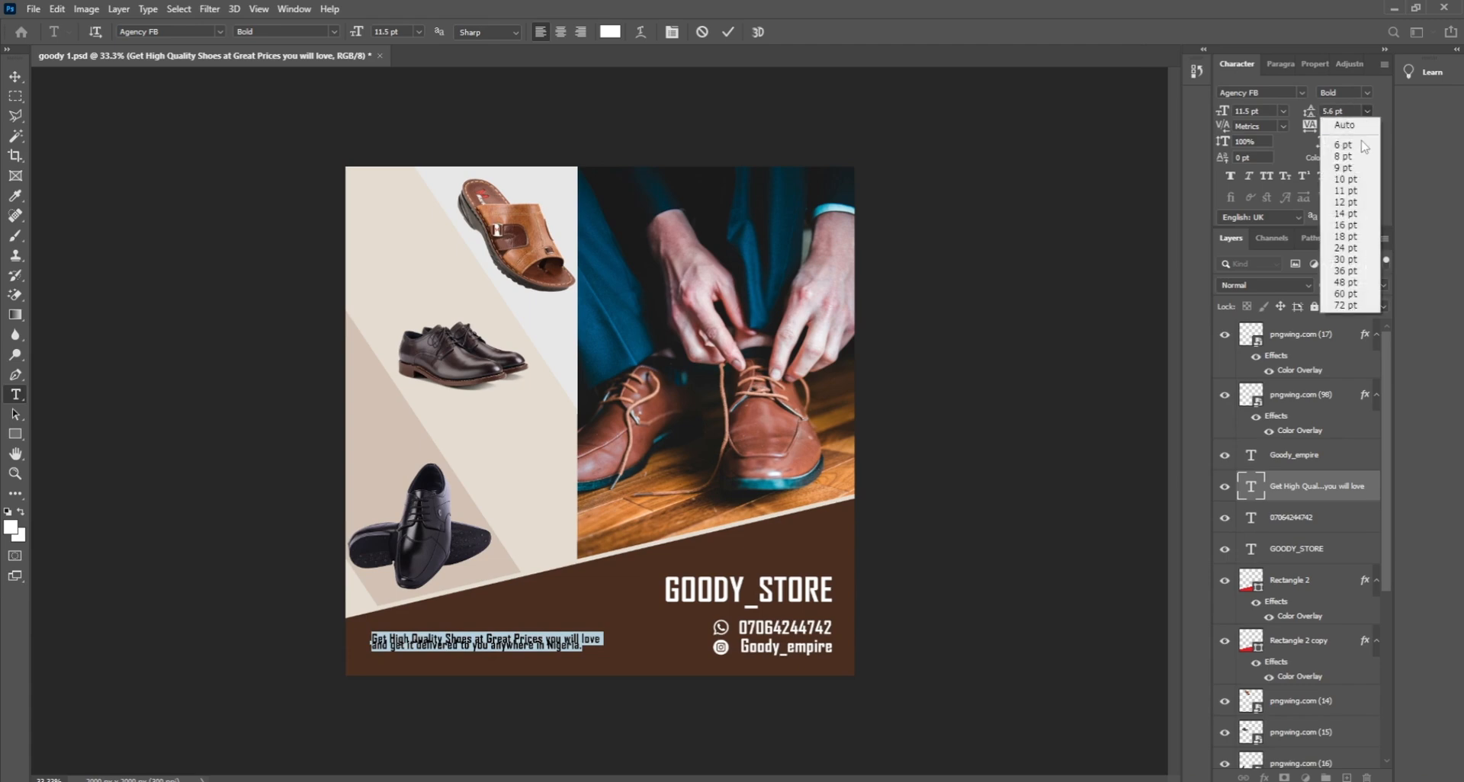
click(1353, 157)
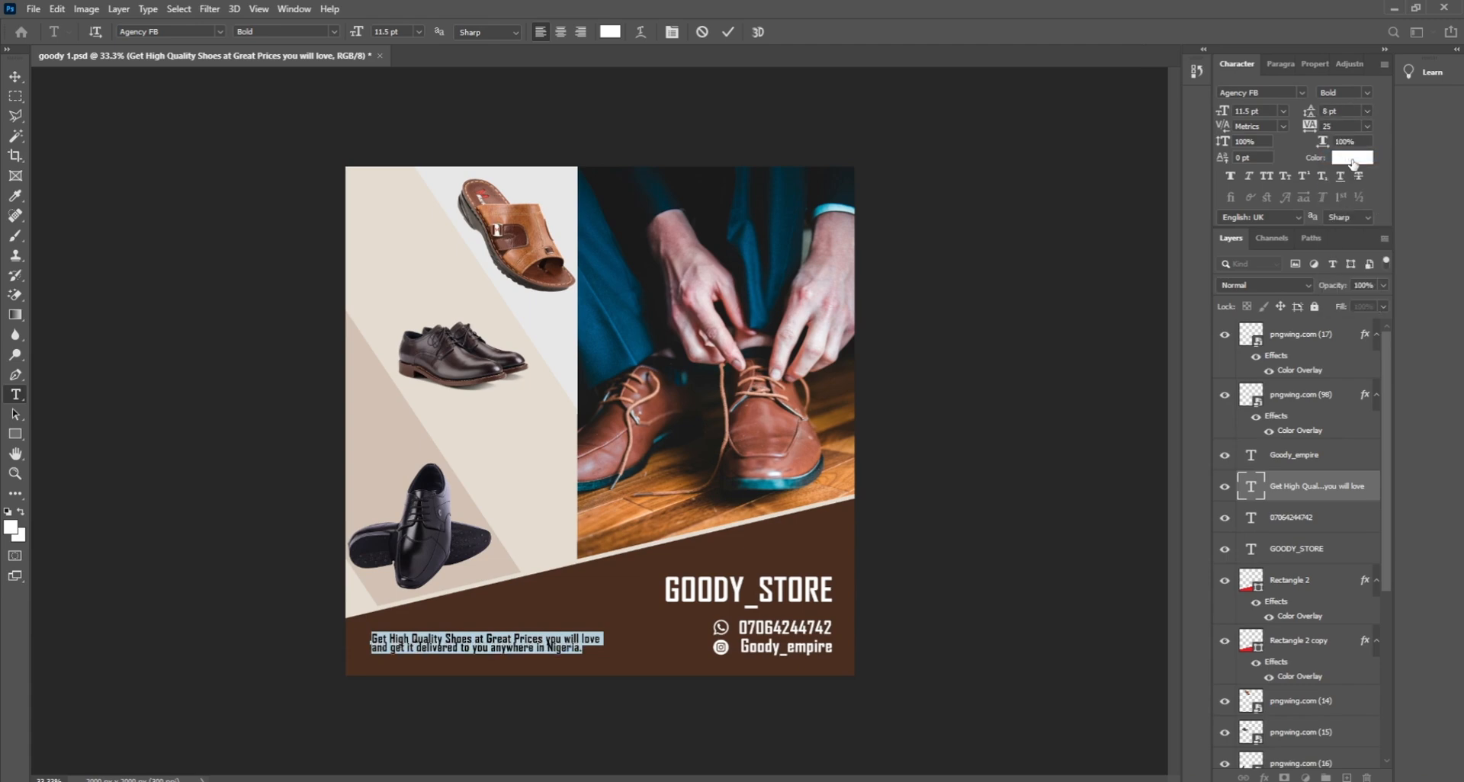
click(1309, 113)
click(1306, 112)
text(9)
key(Return)
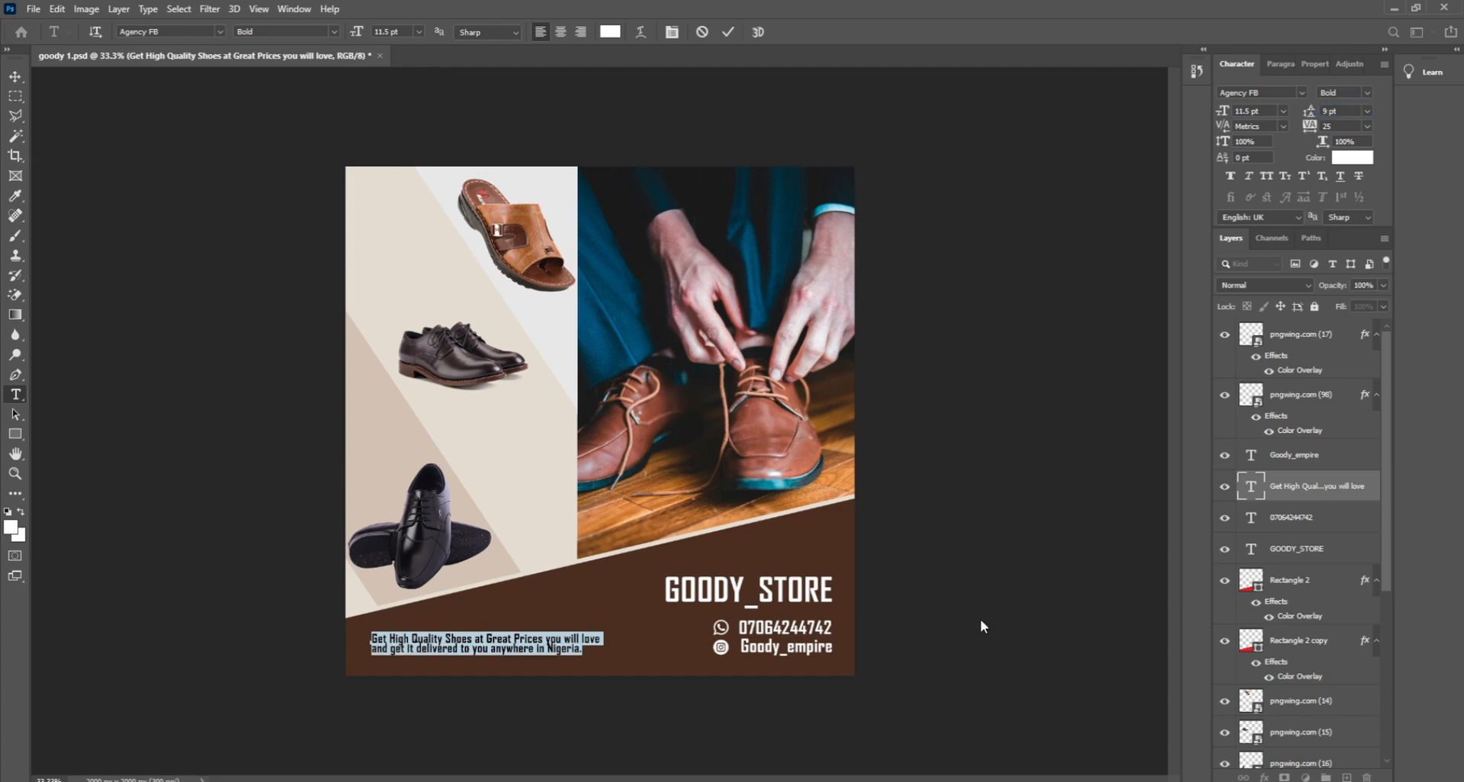
key(ctrl+Return)
key(v)
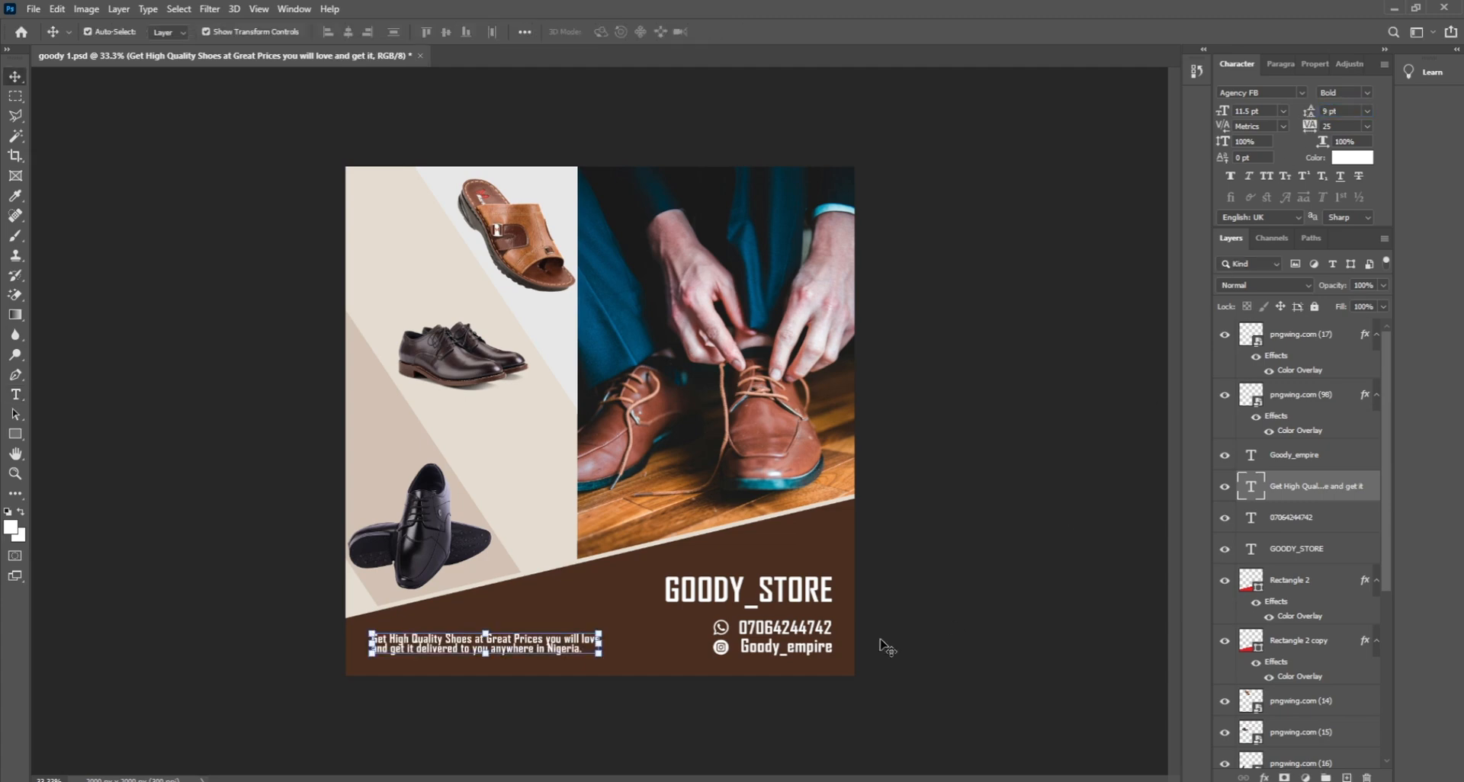
click(1368, 112)
click(1346, 190)
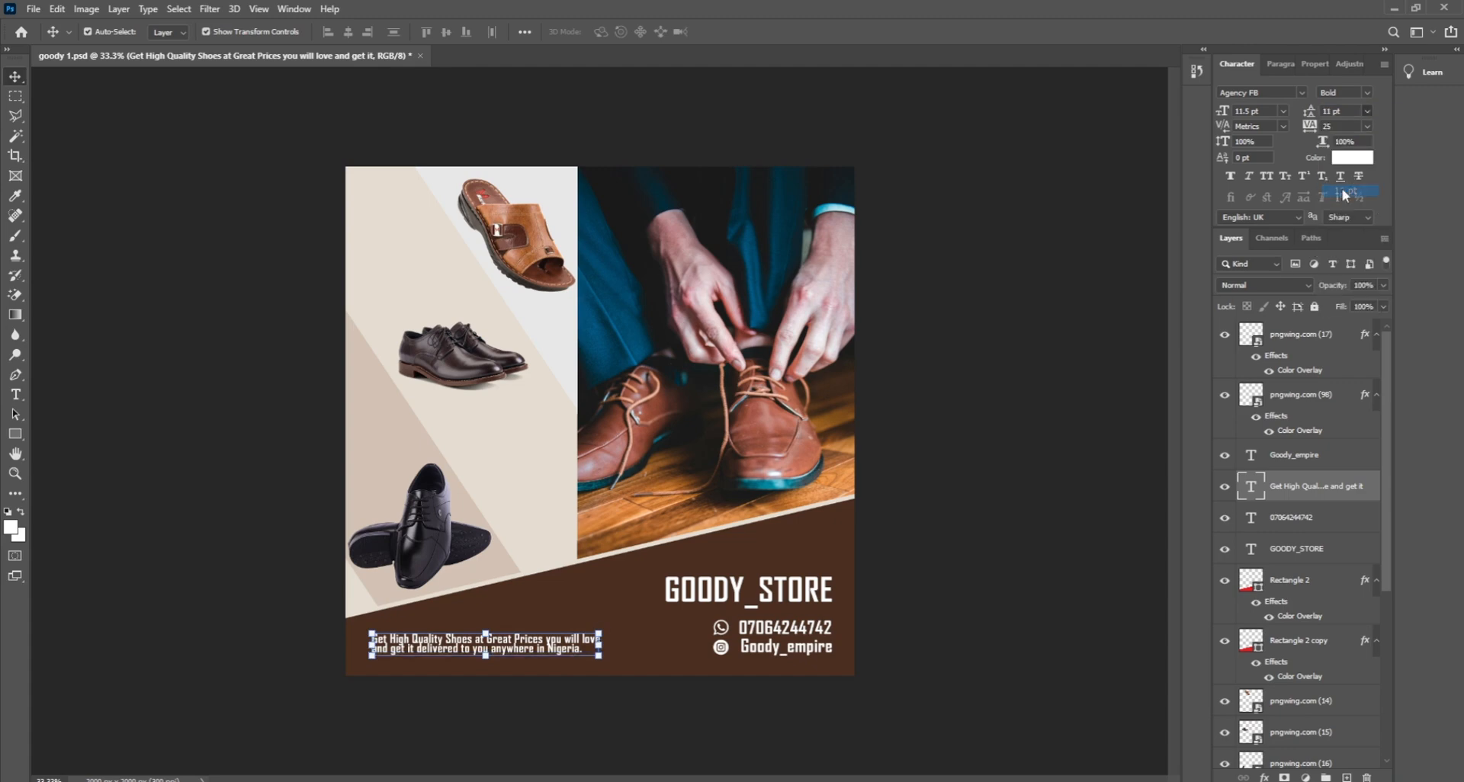
click(1044, 503)
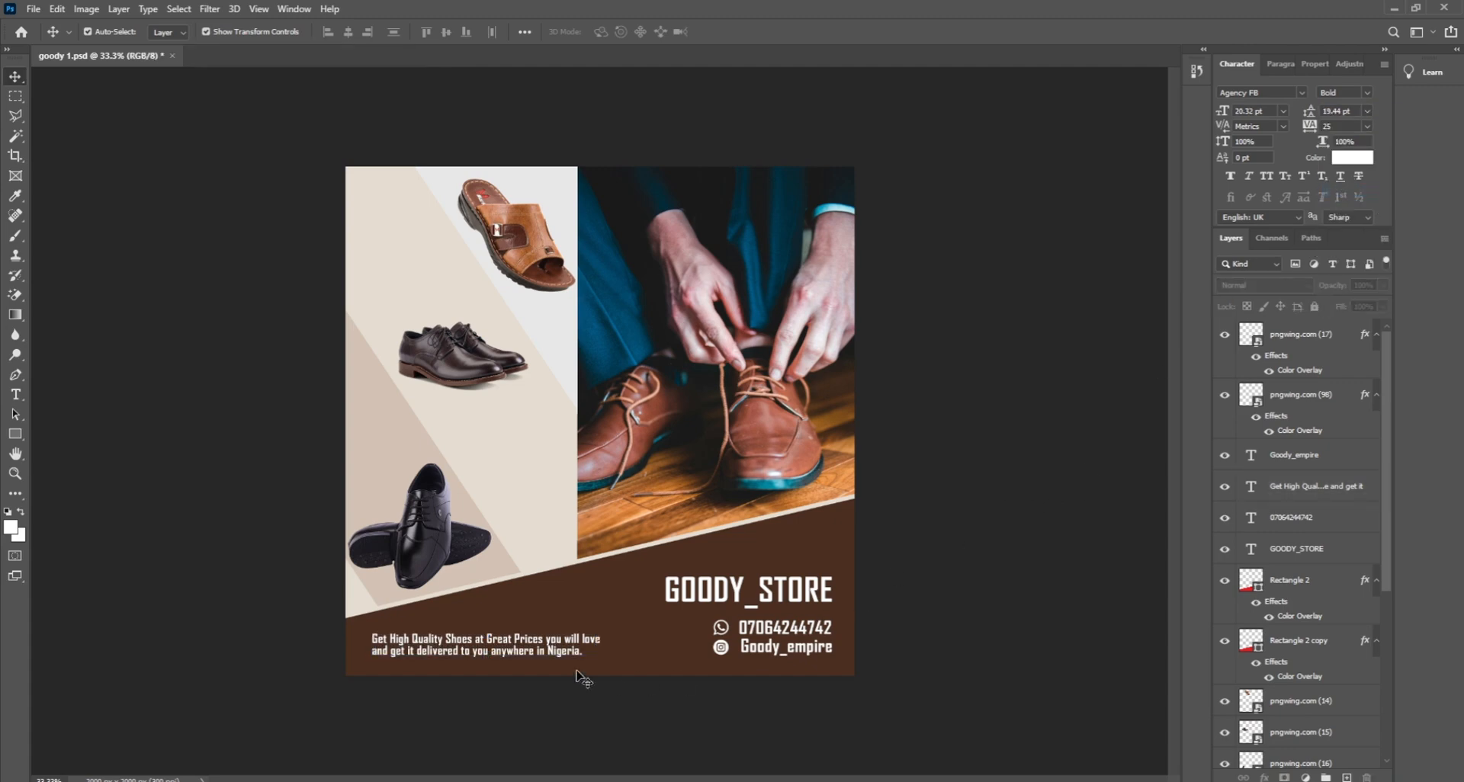
Step: Nudge the tagline slightly right and up, then save the flyer
drag(502, 655, 508, 653)
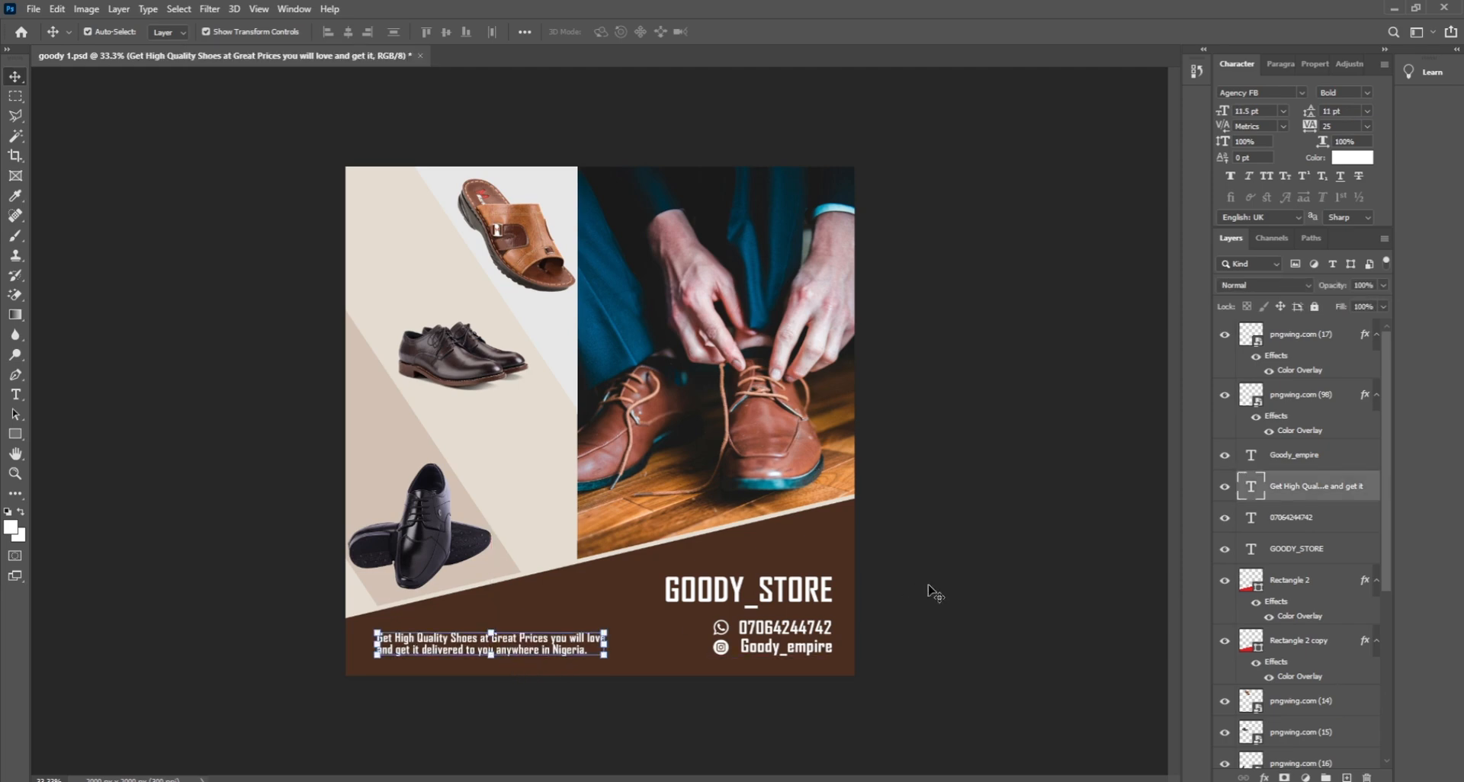
click(967, 589)
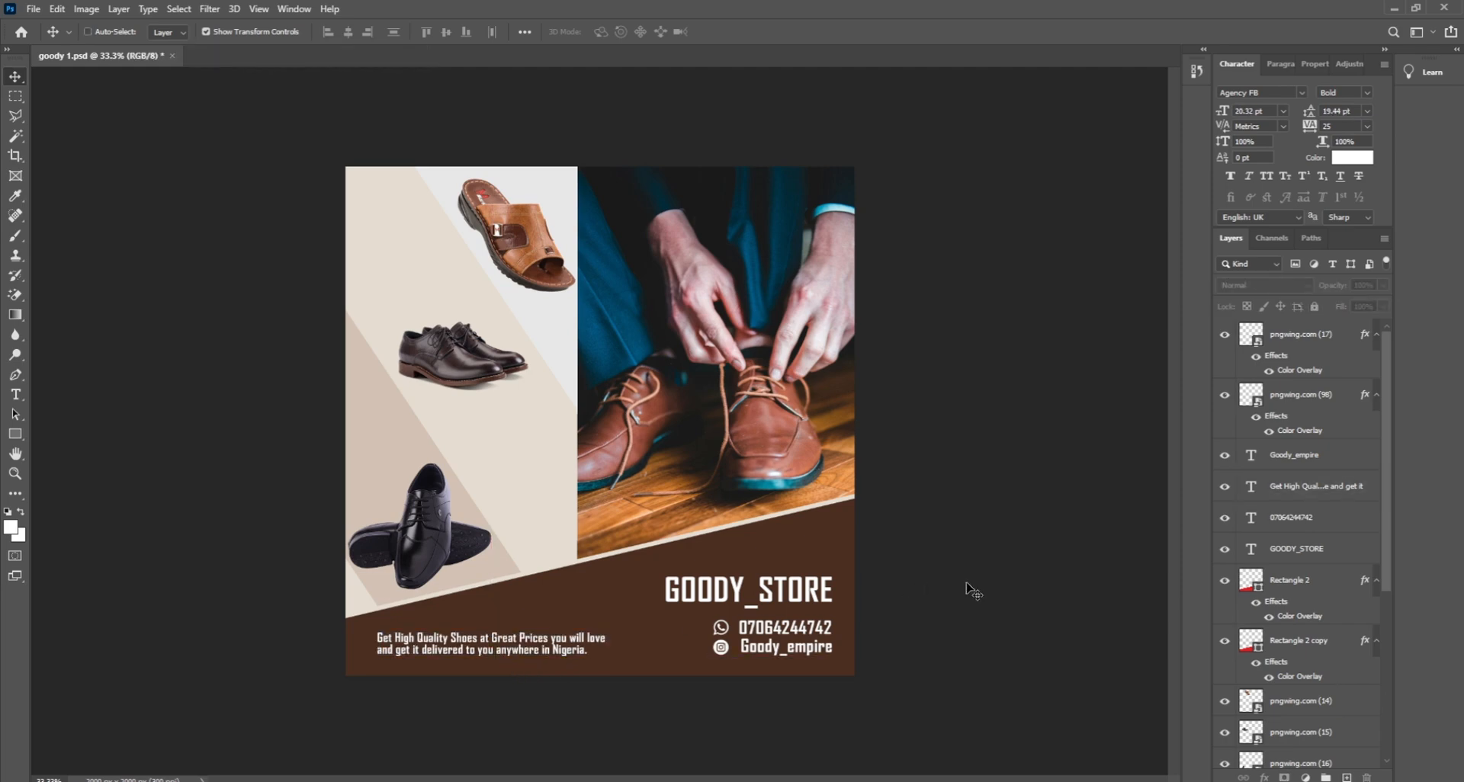
key(ctrl+s)
Step: Confirm the save and nudge the tagline about 17 px right
click(886, 230)
drag(537, 646, 541, 642)
click(983, 686)
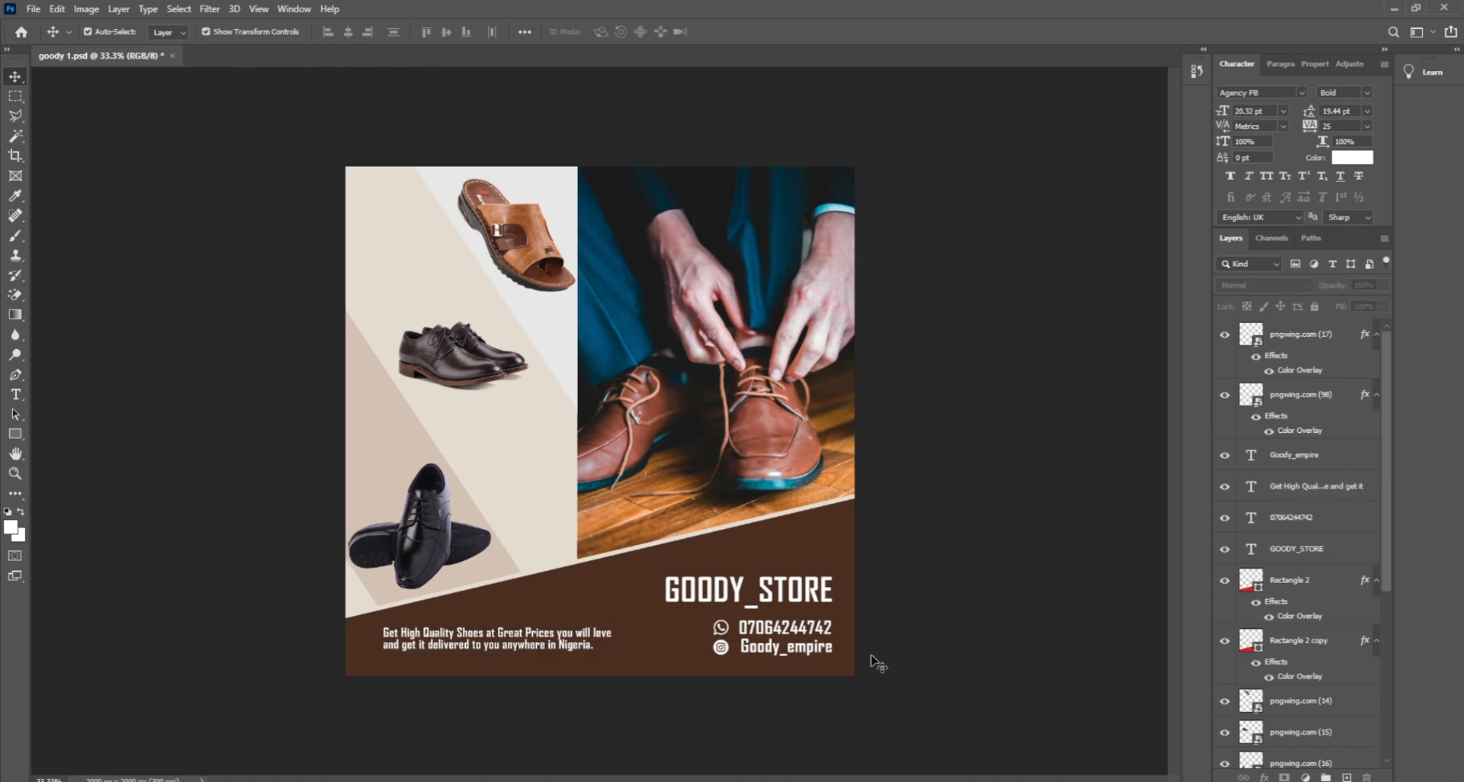
Step: Lock the Rectangle 2 band, the shoe-lacing photo and the Rectangle 2 copy band
click(810, 553)
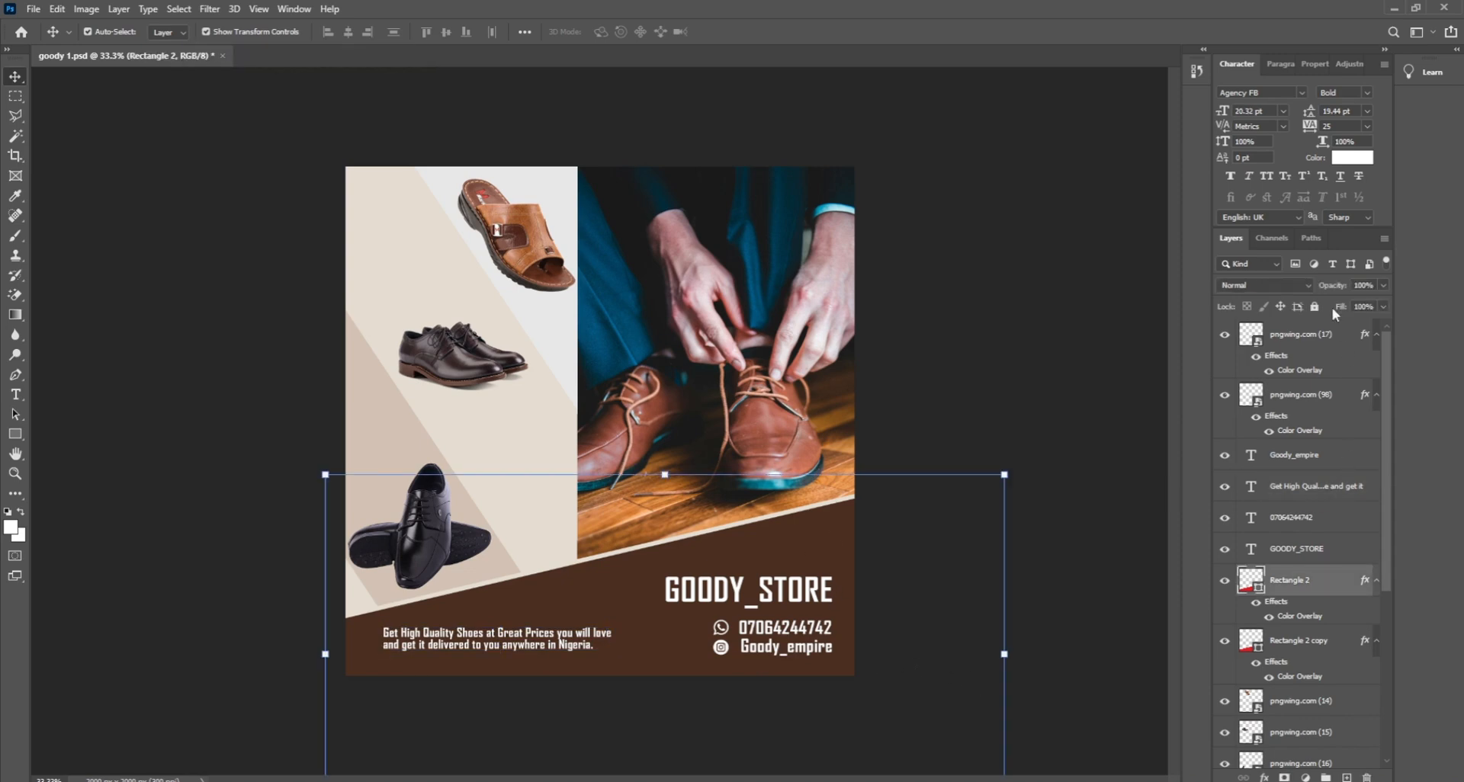
click(1314, 307)
drag(925, 684, 753, 594)
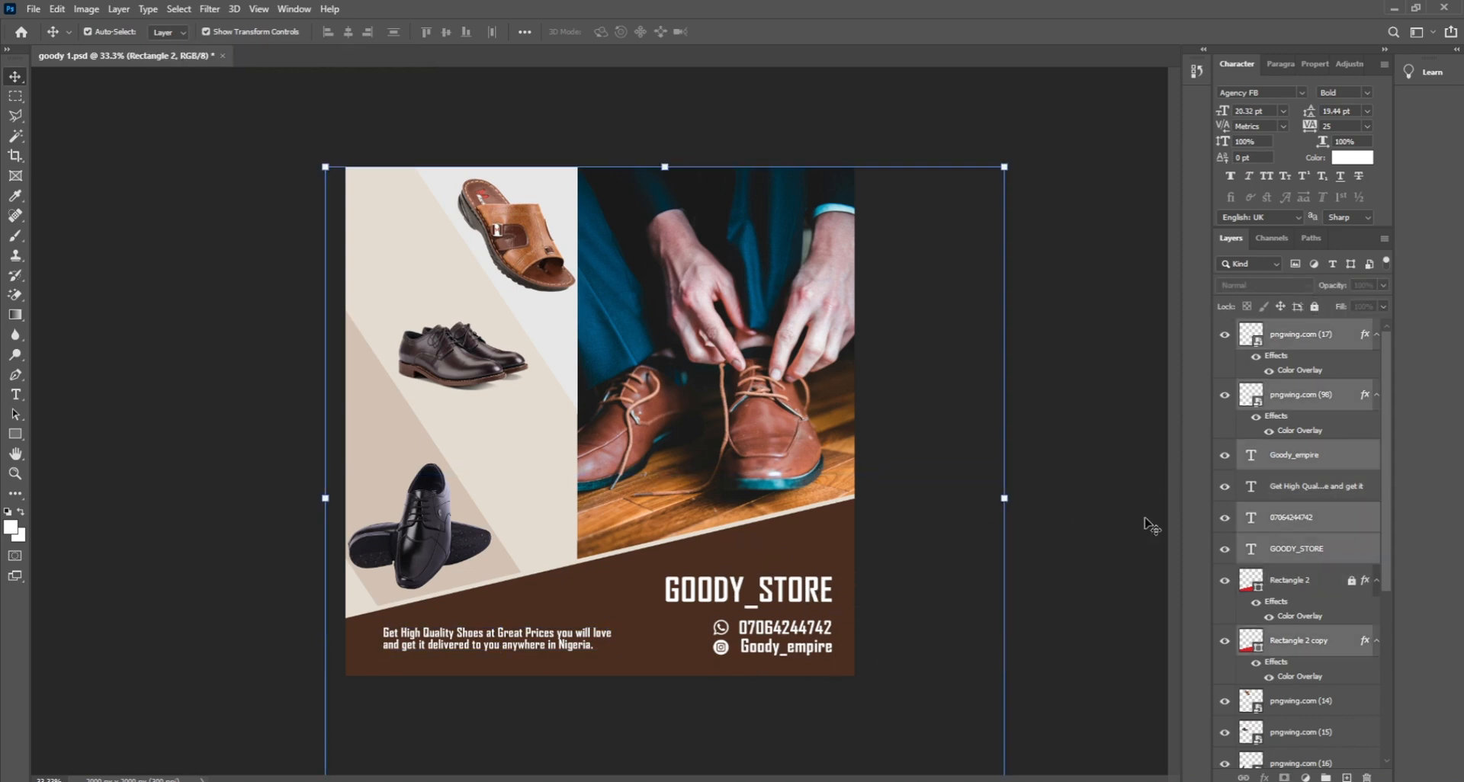
click(921, 468)
click(833, 397)
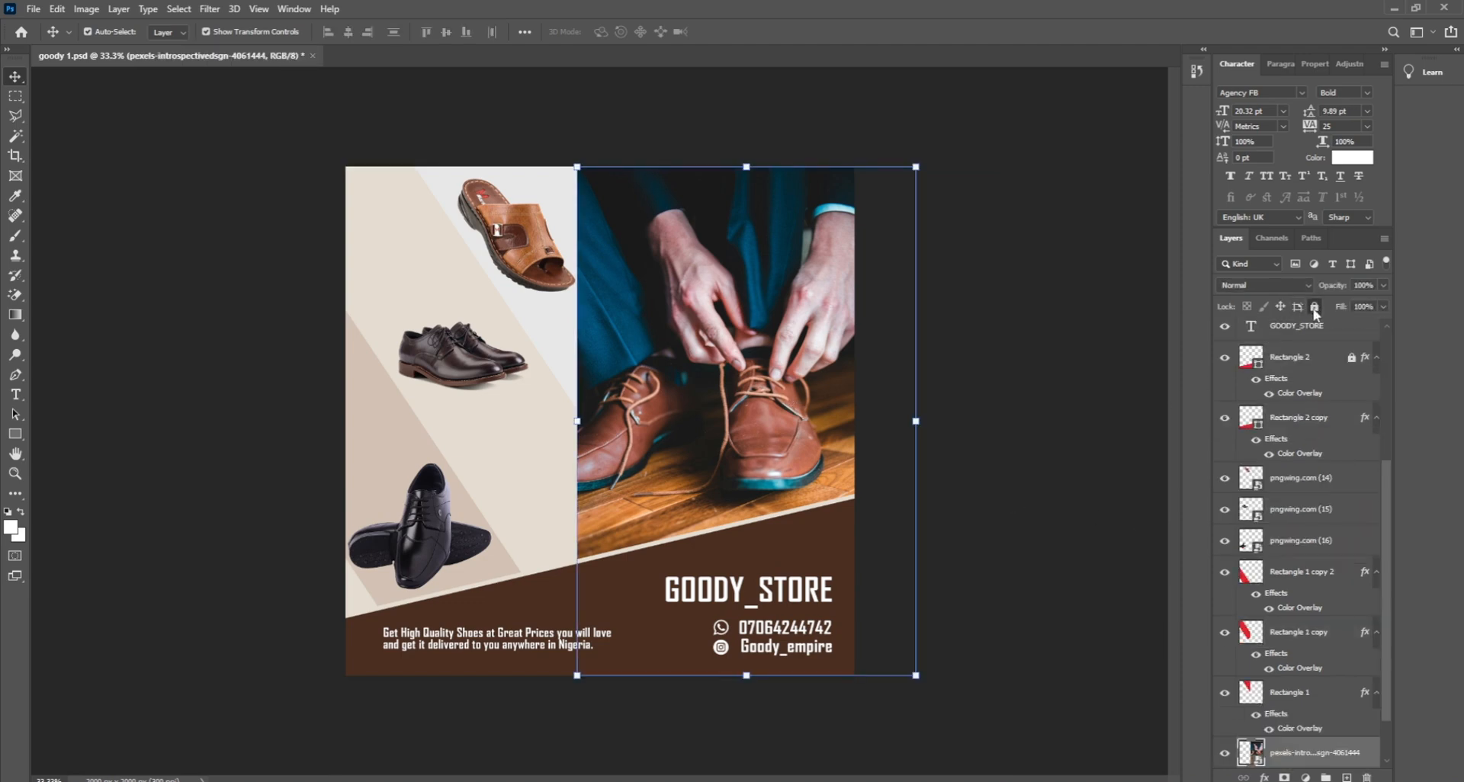
click(1315, 307)
drag(957, 656, 717, 596)
click(955, 392)
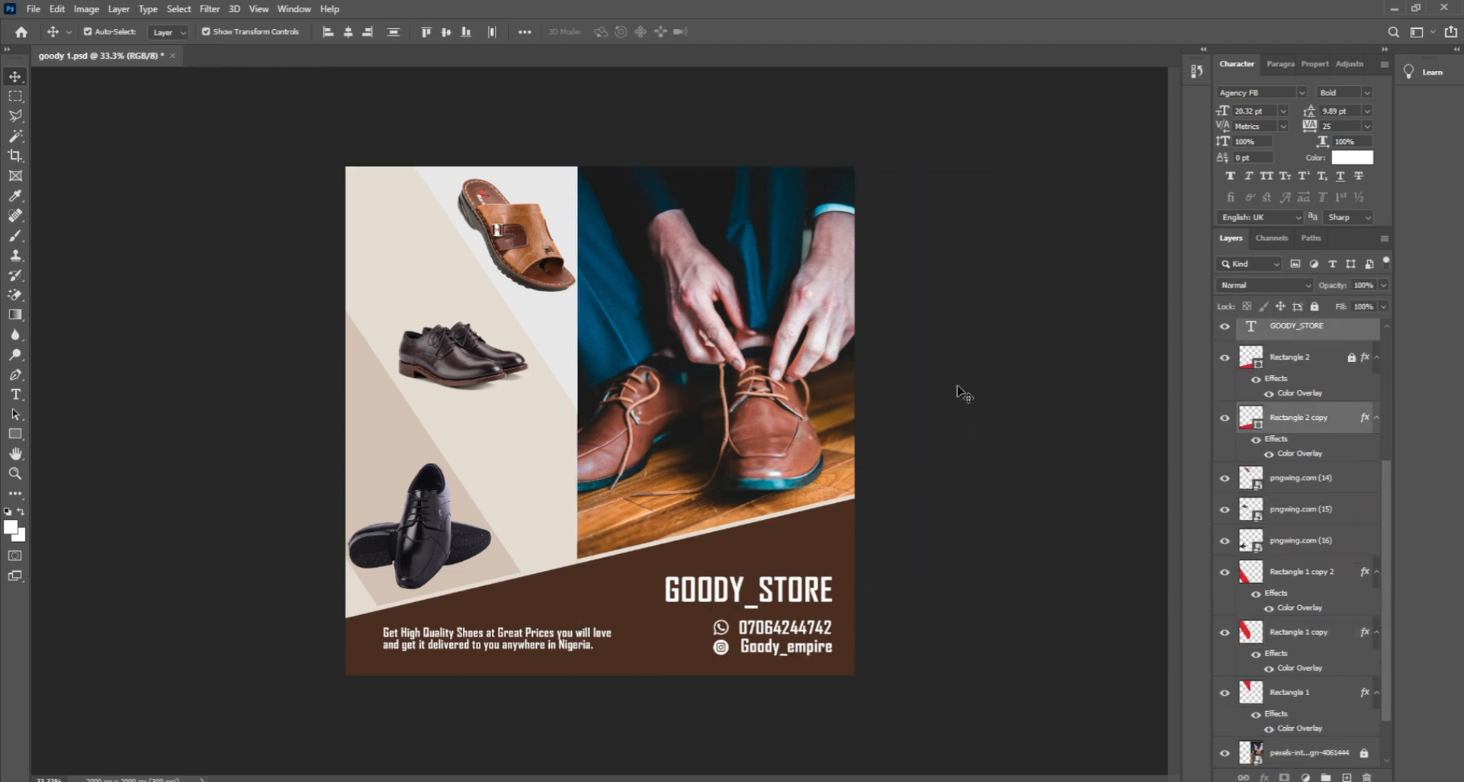
click(616, 606)
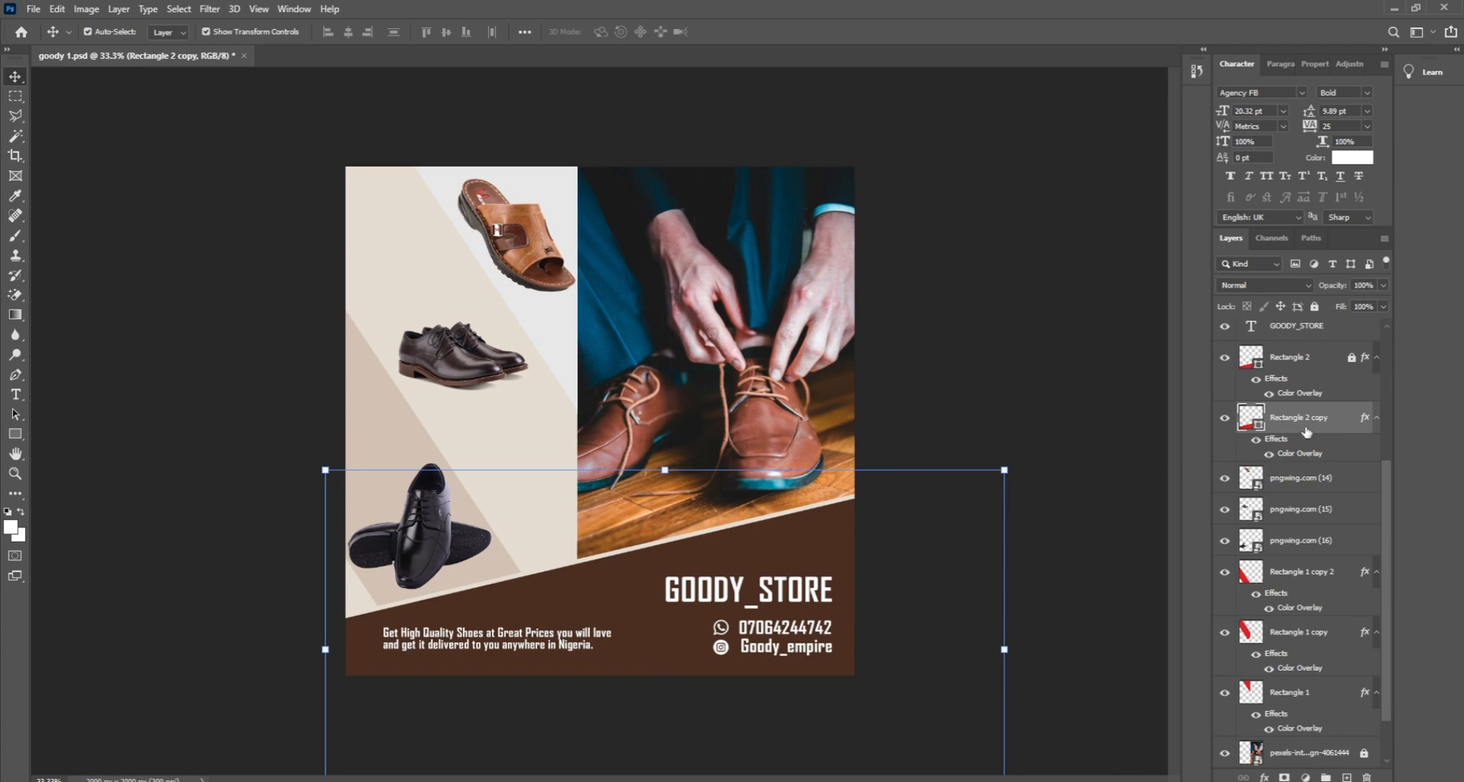
click(1315, 307)
Step: Move GOODY_STORE and the phone and Instagram contacts slightly left together
drag(995, 719, 711, 571)
drag(796, 616, 784, 603)
click(925, 572)
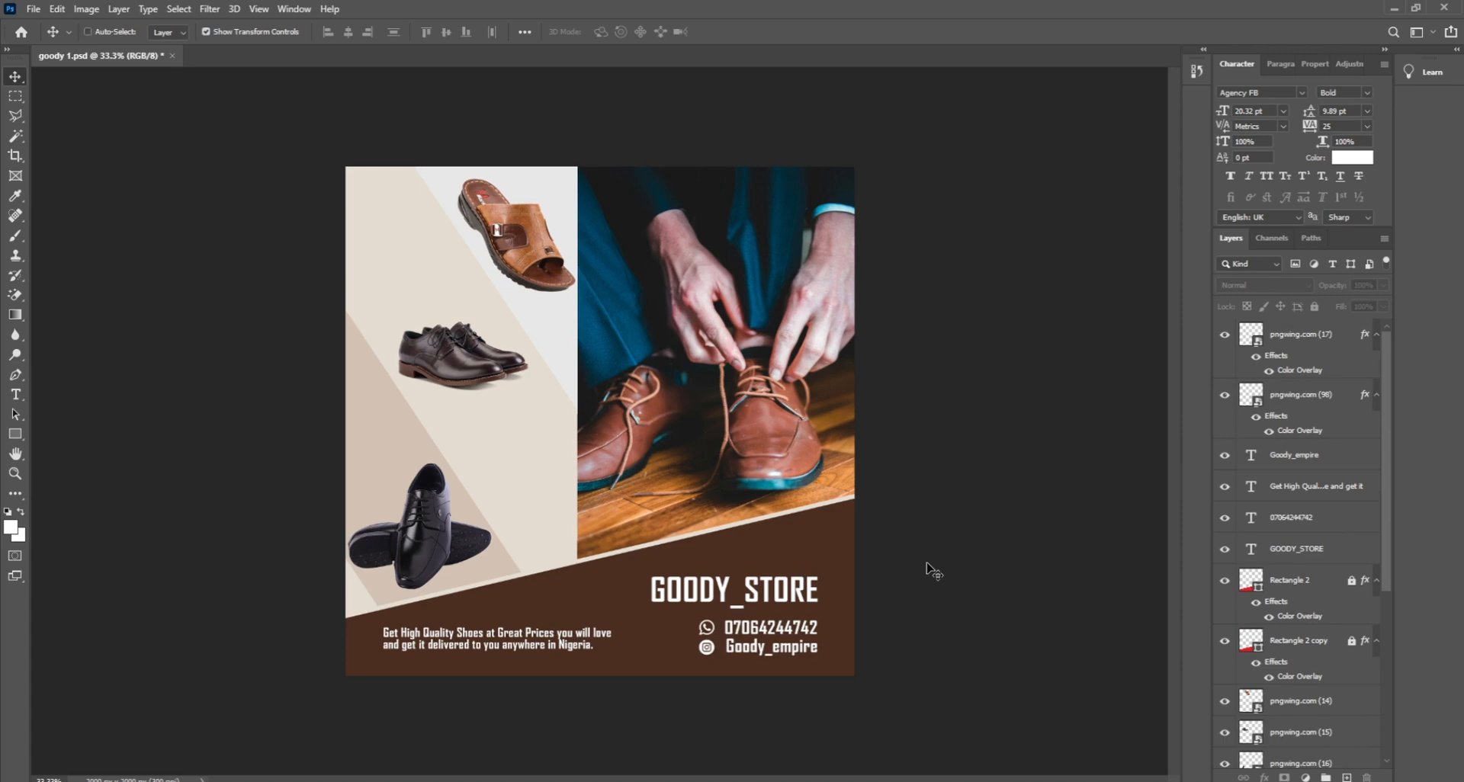
Step: Nudge the pngwing.com (16) black shoe about 6 px, saving before and after
key(ctrl+s)
drag(431, 515, 433, 516)
click(897, 507)
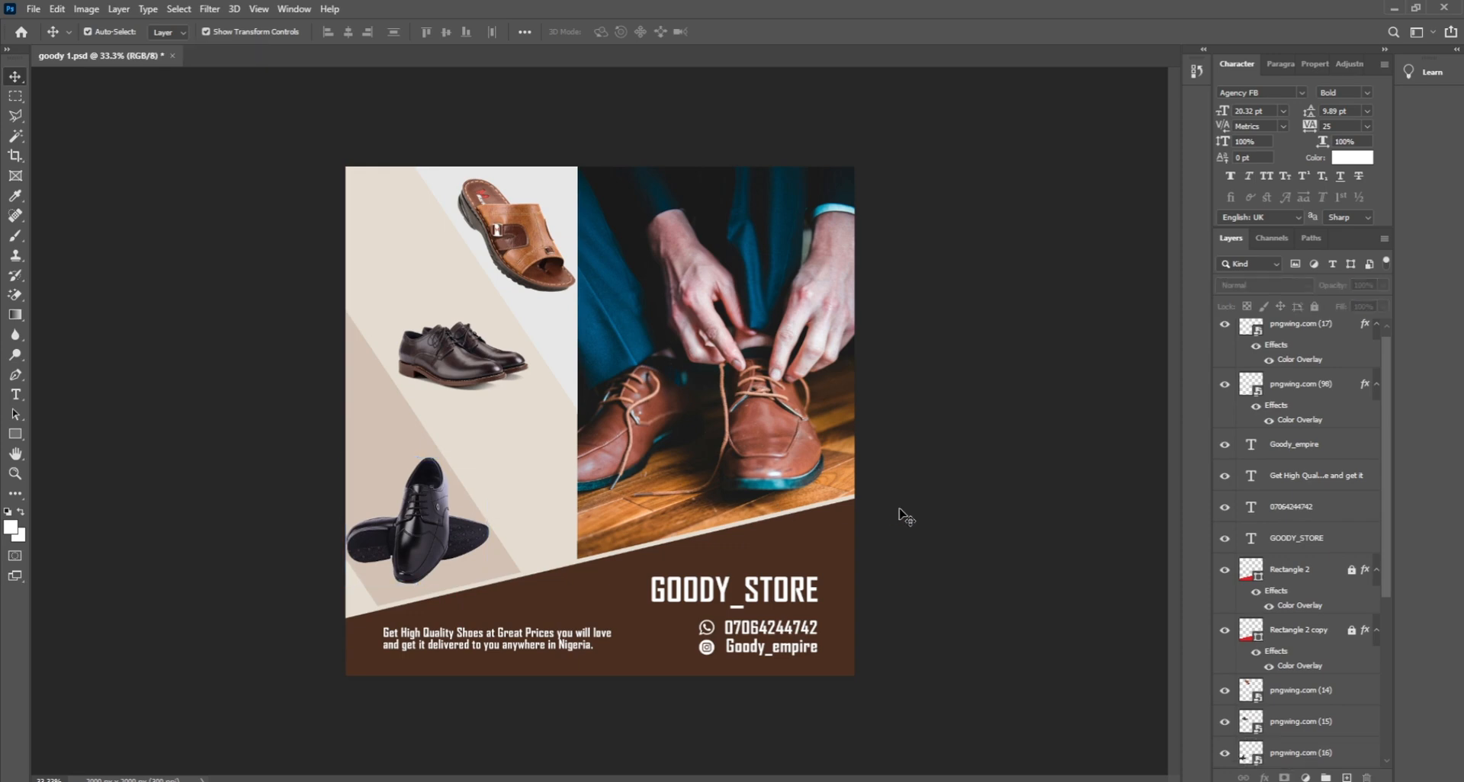
key(ctrl+s)
Step: Browse File Explorer to Pictures > goody store and drag pngwing.com (13) onto the flyer
key(alt+Tab)
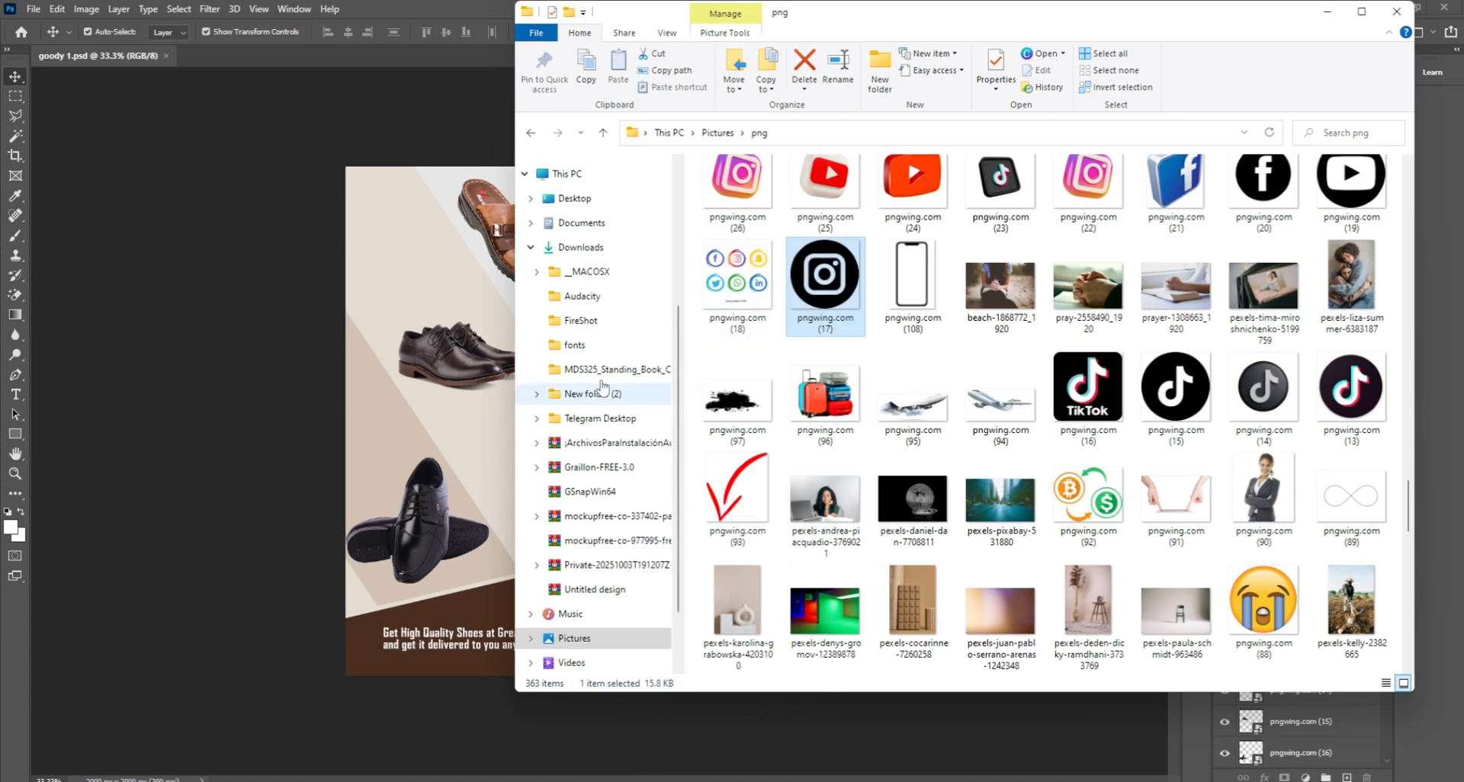
click(525, 174)
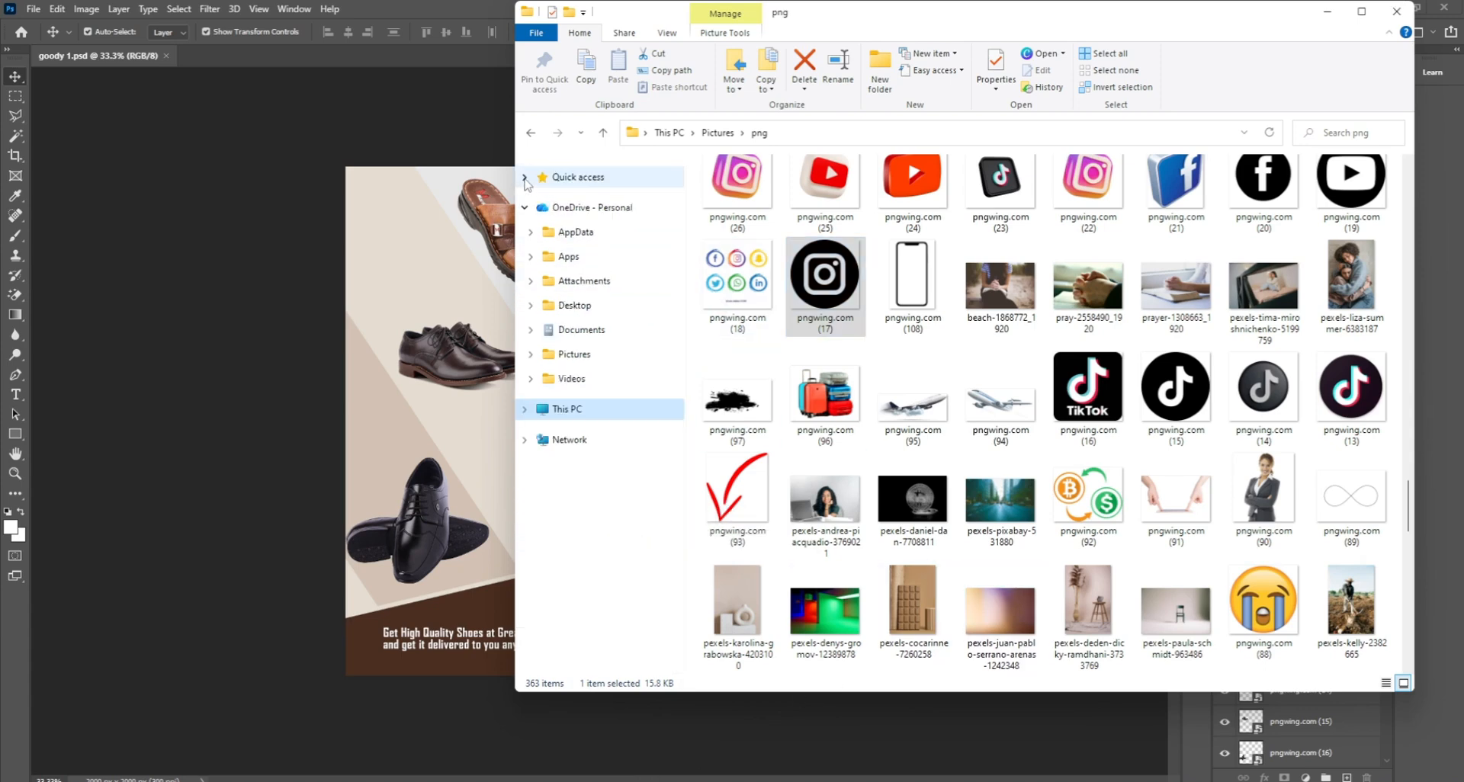
click(525, 411)
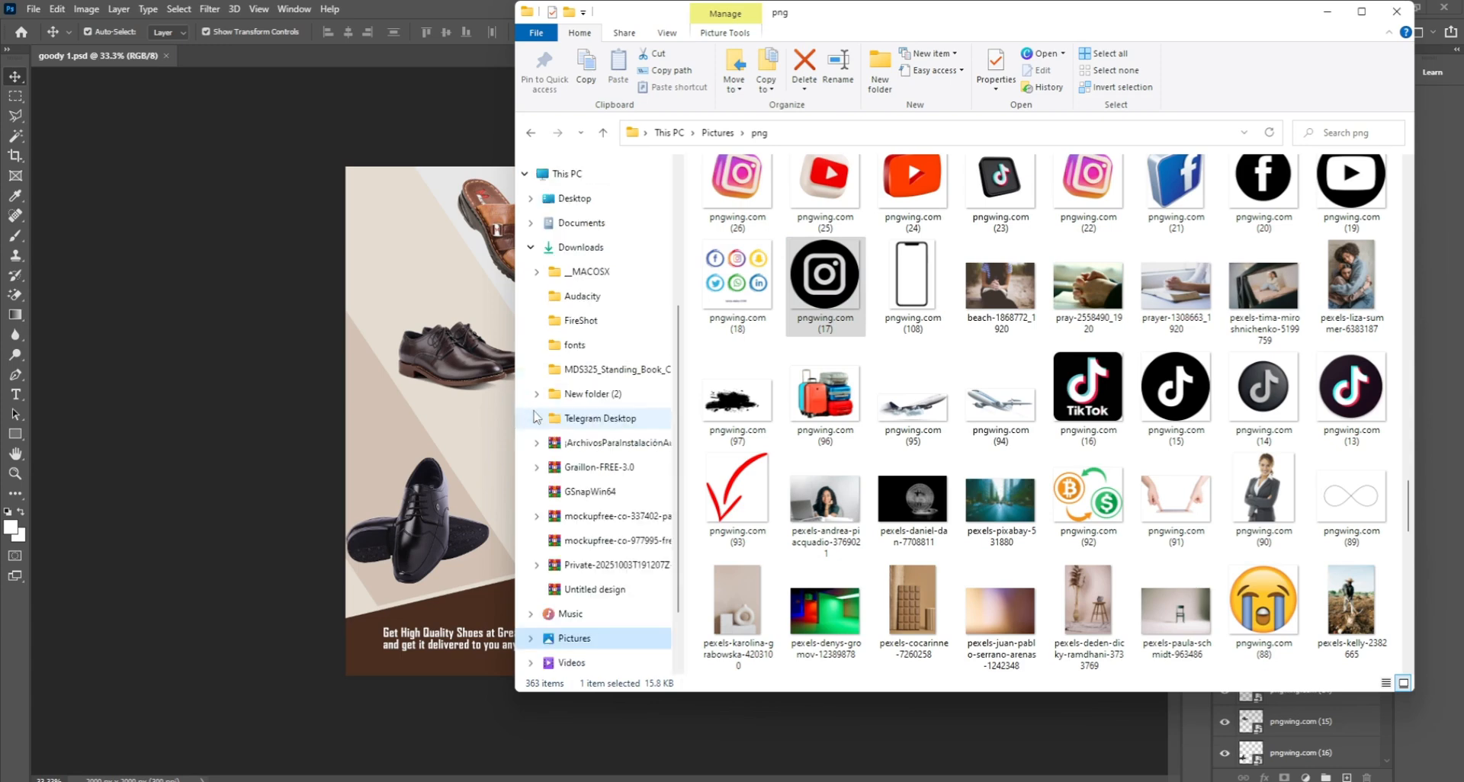
click(531, 248)
click(580, 532)
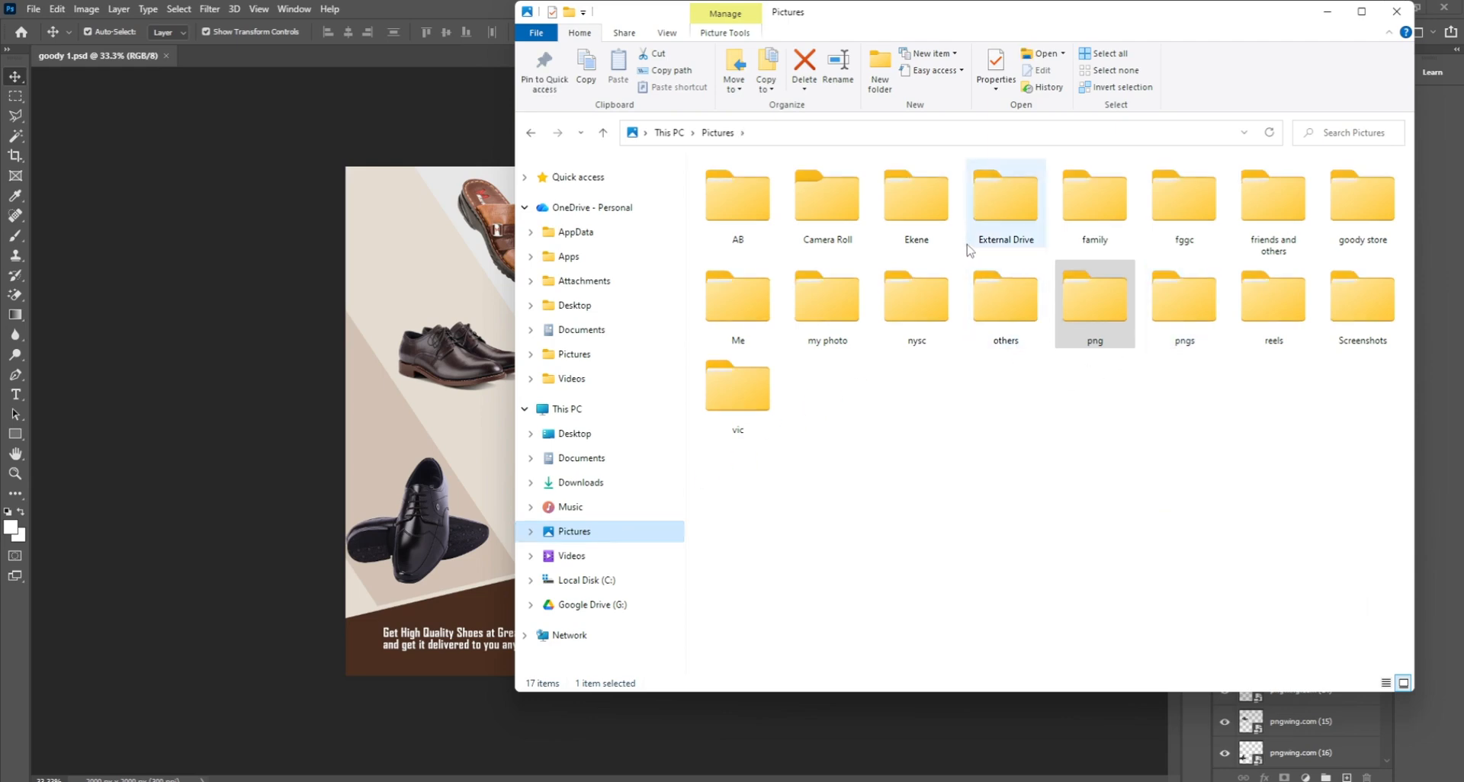
double_click(1358, 207)
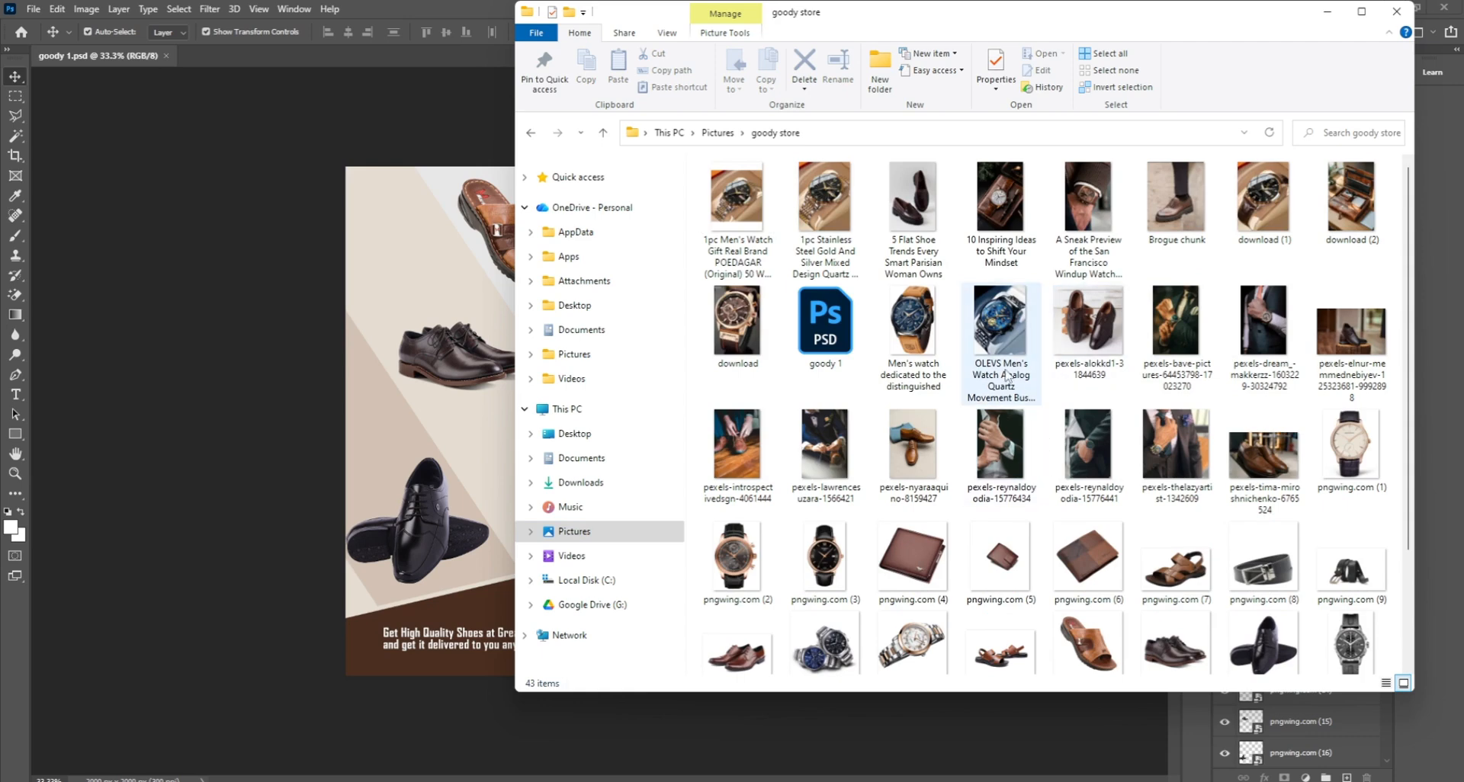
scroll(1098, 473, down, 3)
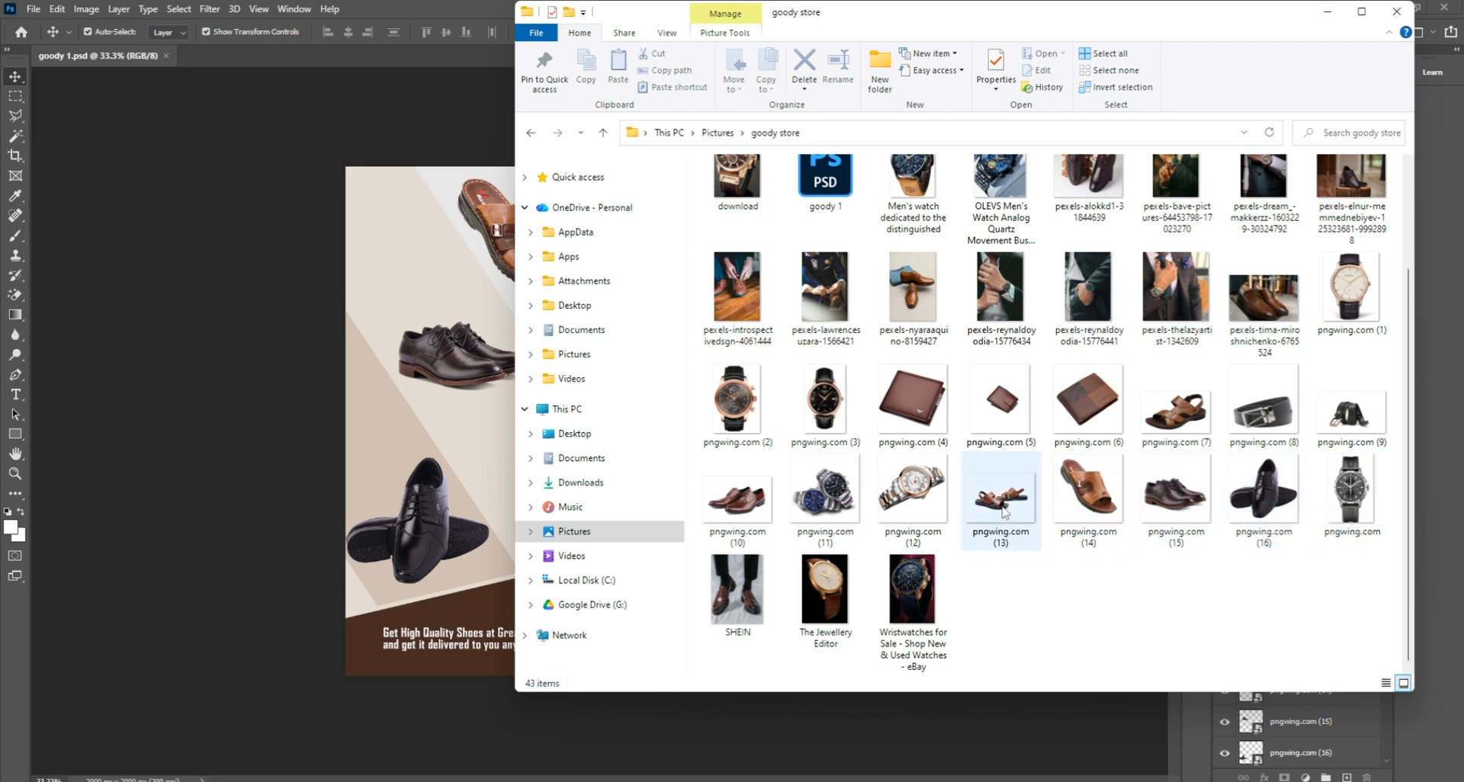
drag(1004, 513, 489, 438)
Step: Shrink the placed sandal to about half size and set it left of the photo by the divider
drag(726, 332, 604, 418)
drag(583, 472, 557, 458)
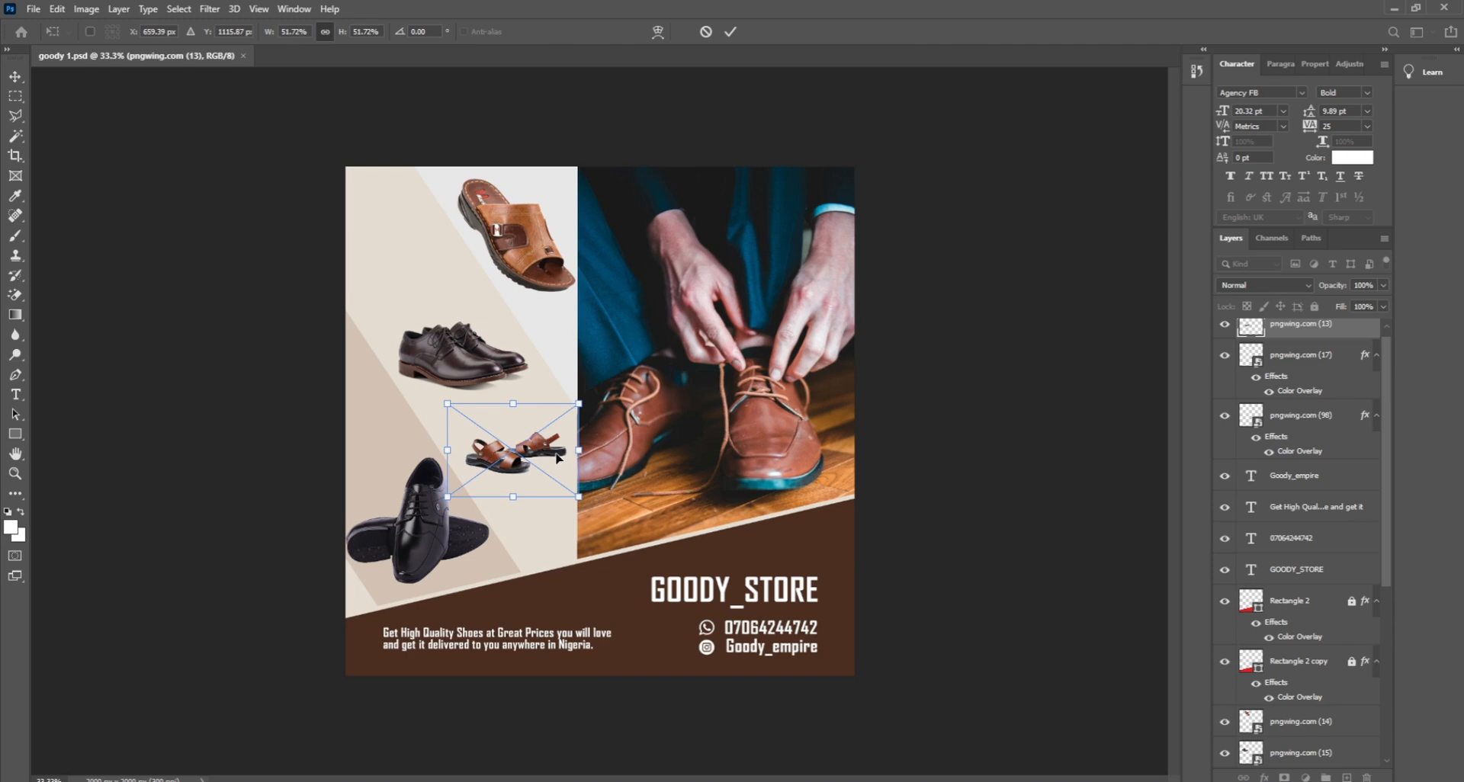
key(Return)
click(1046, 522)
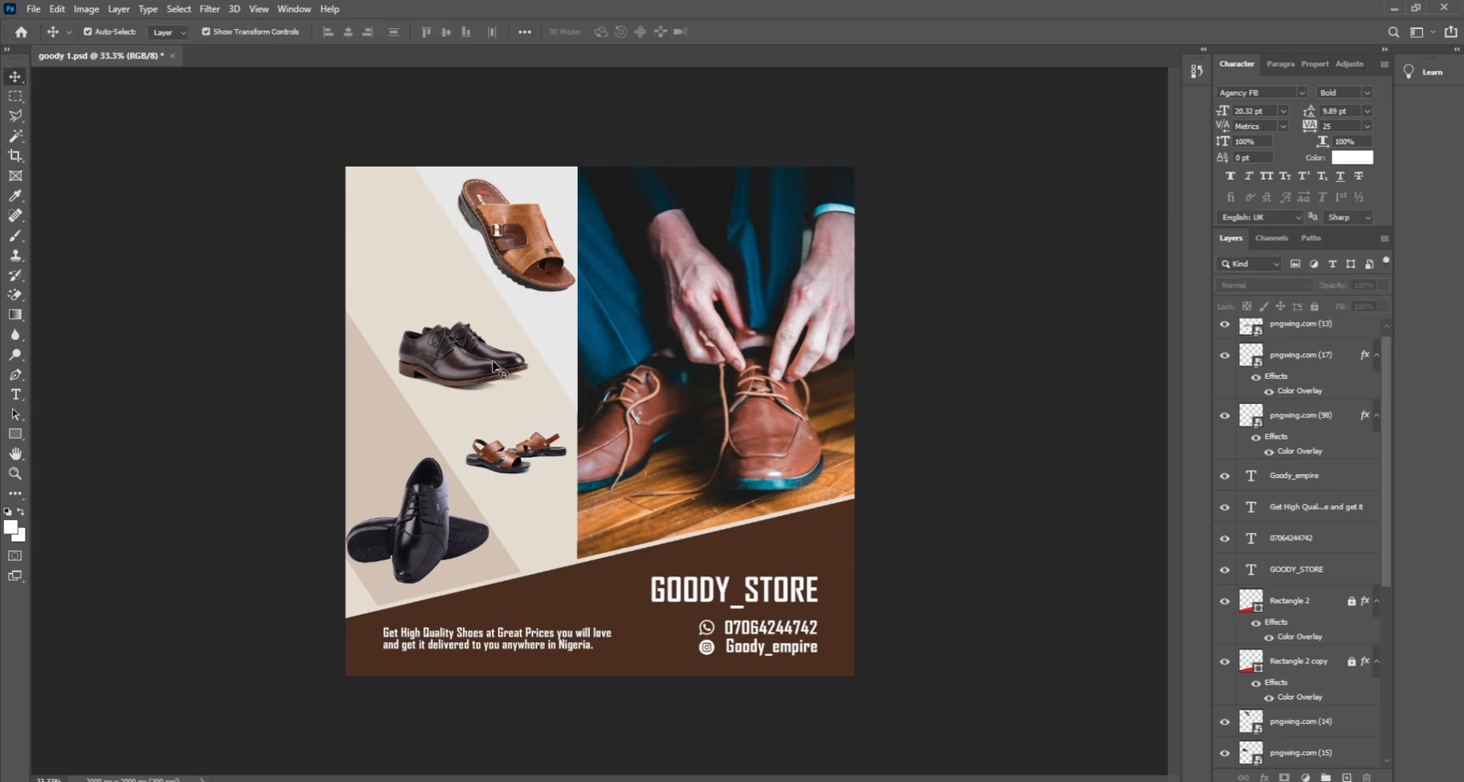
Step: Raise the dark brown shoe and resize and reposition the sandal pair higher
drag(448, 357, 433, 334)
click(507, 460)
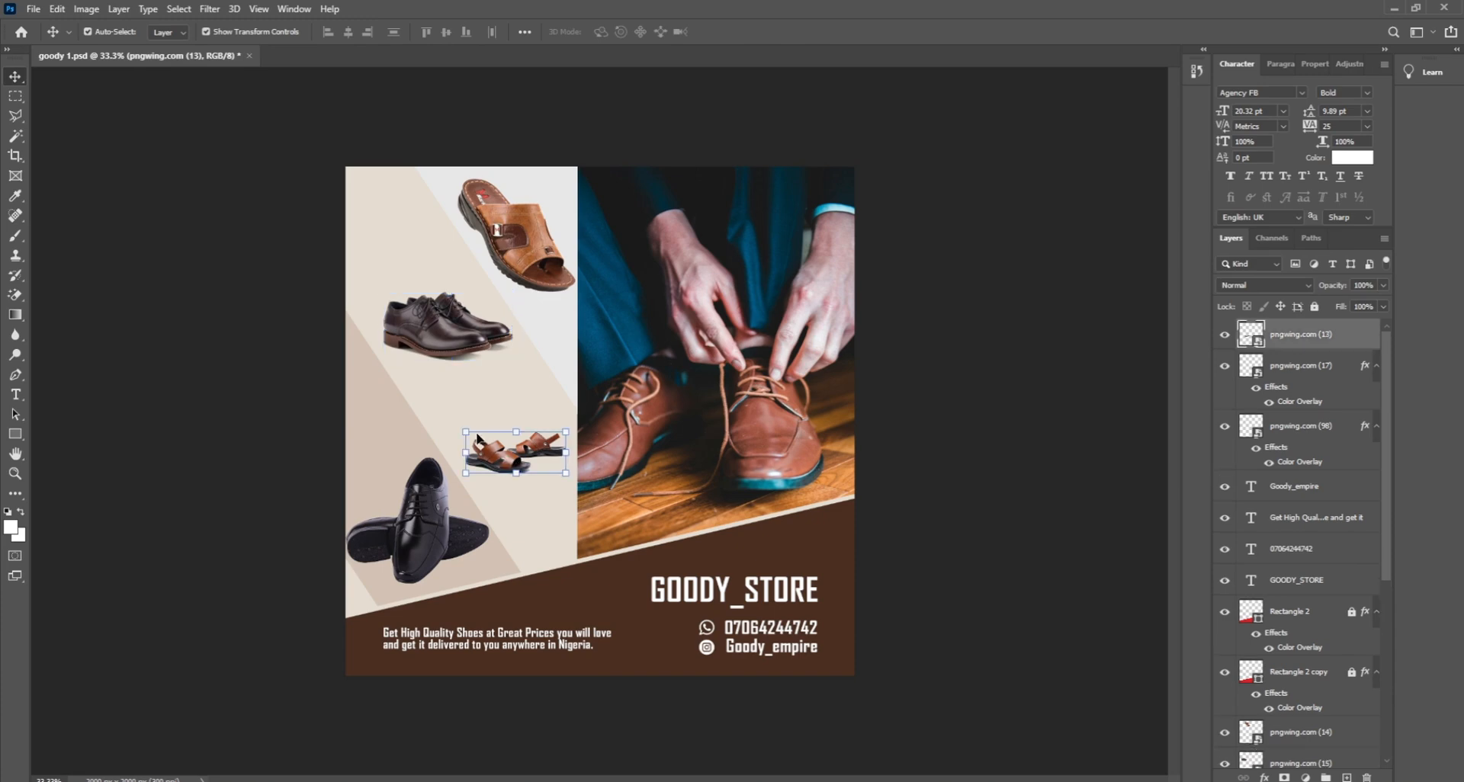
drag(465, 432, 449, 405)
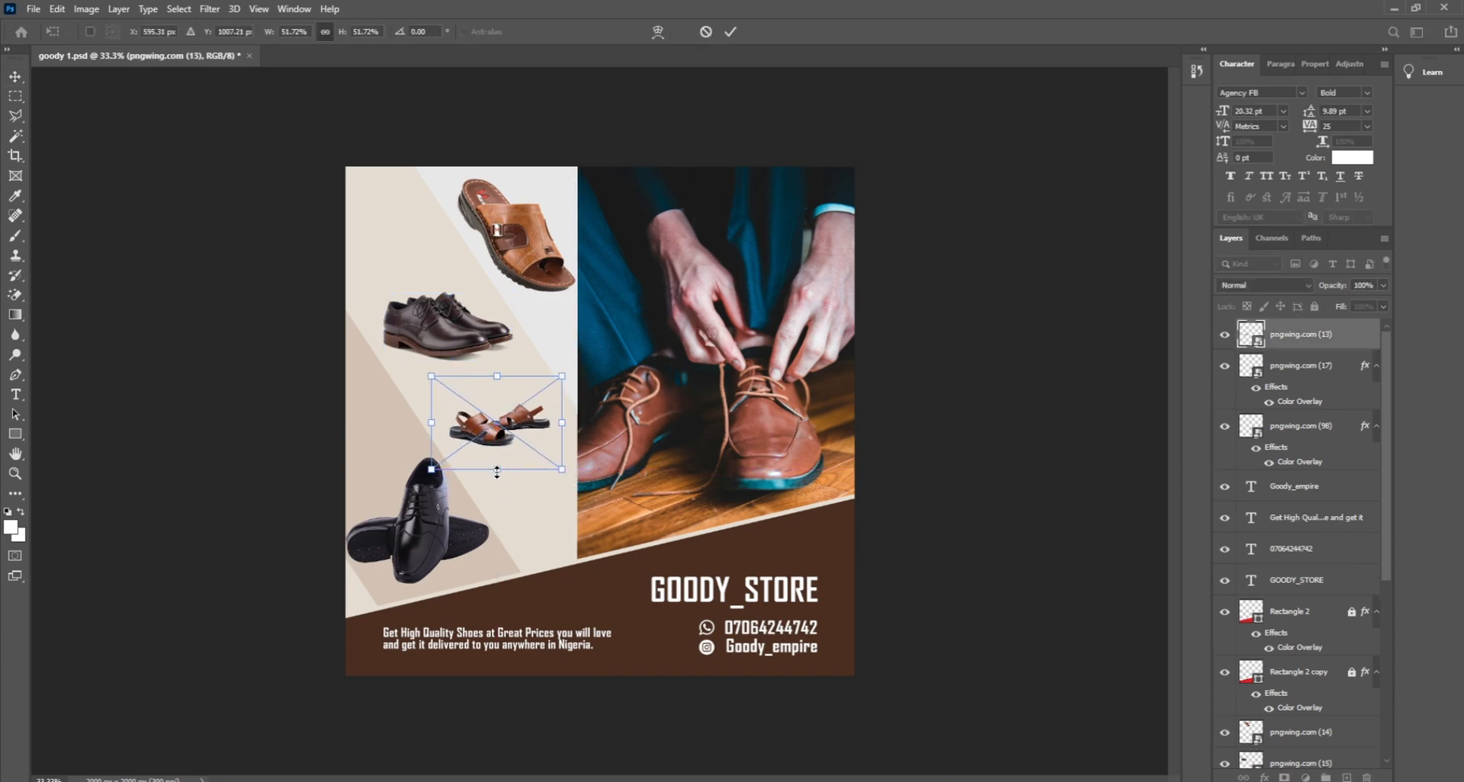
mouse_move(497, 471)
mouse_down()
mouse_move(510, 503)
mouse_move(503, 493)
mouse_up()
drag(495, 440, 496, 428)
key(Return)
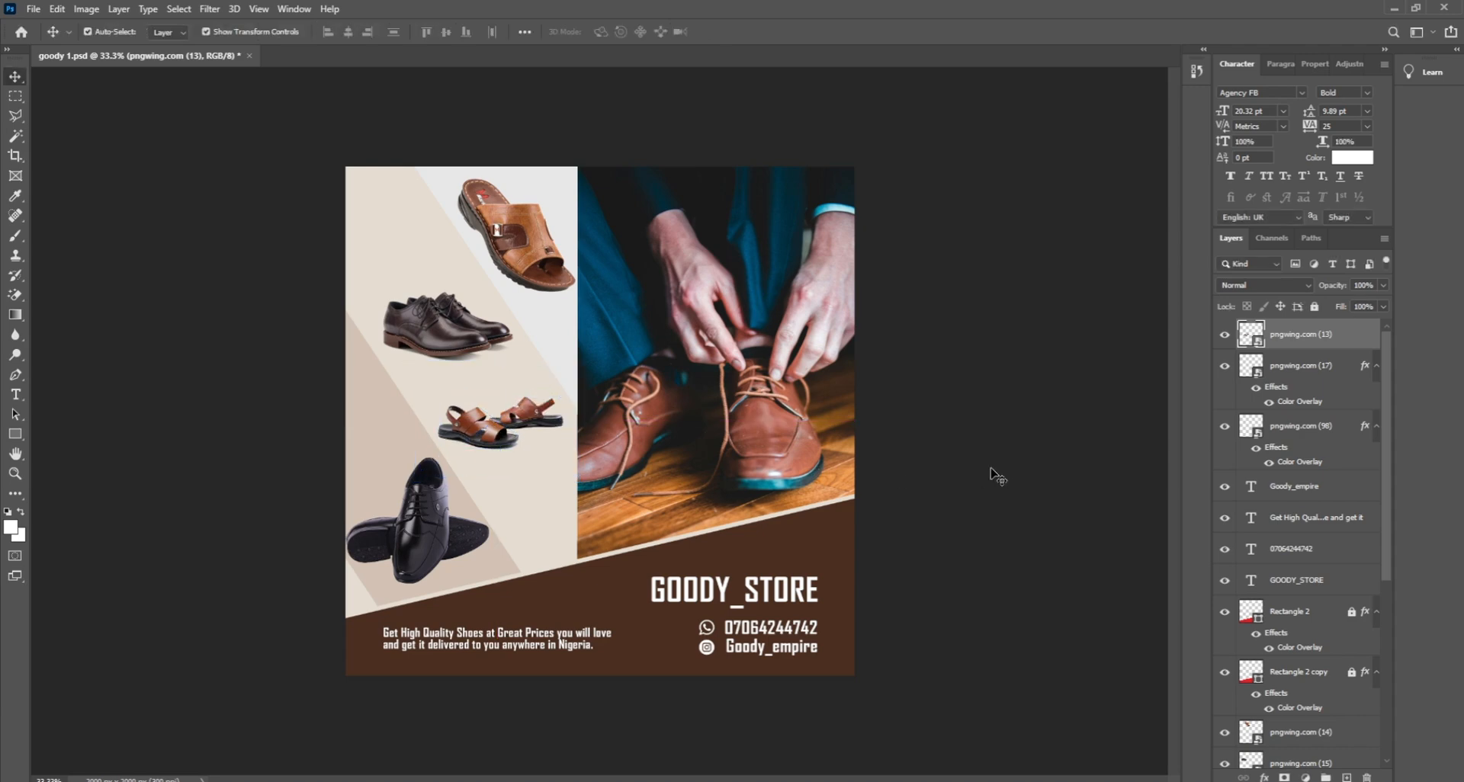
click(997, 476)
Step: Move the brown oxford up and left, undoing a trial move of the sandal pair
drag(494, 347, 483, 333)
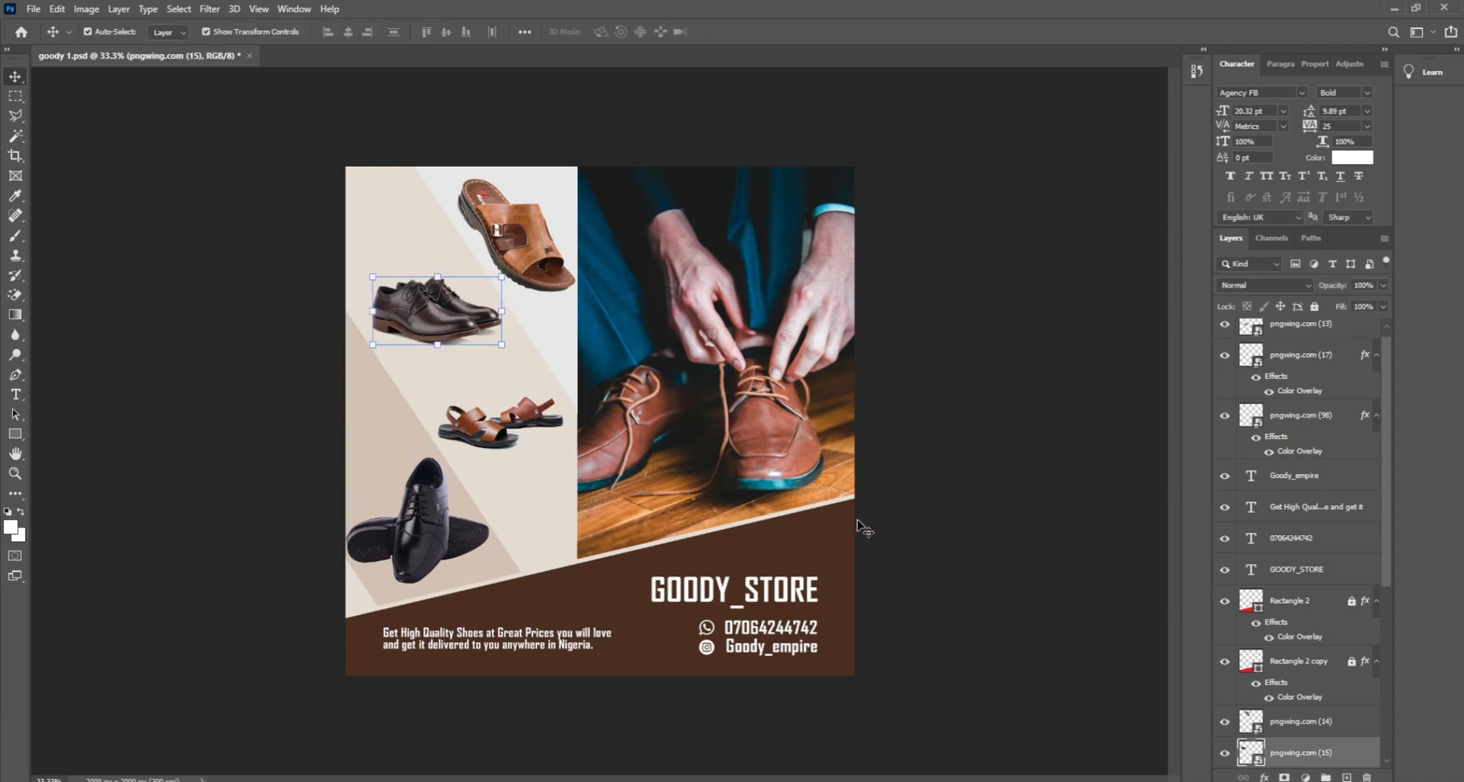
click(942, 508)
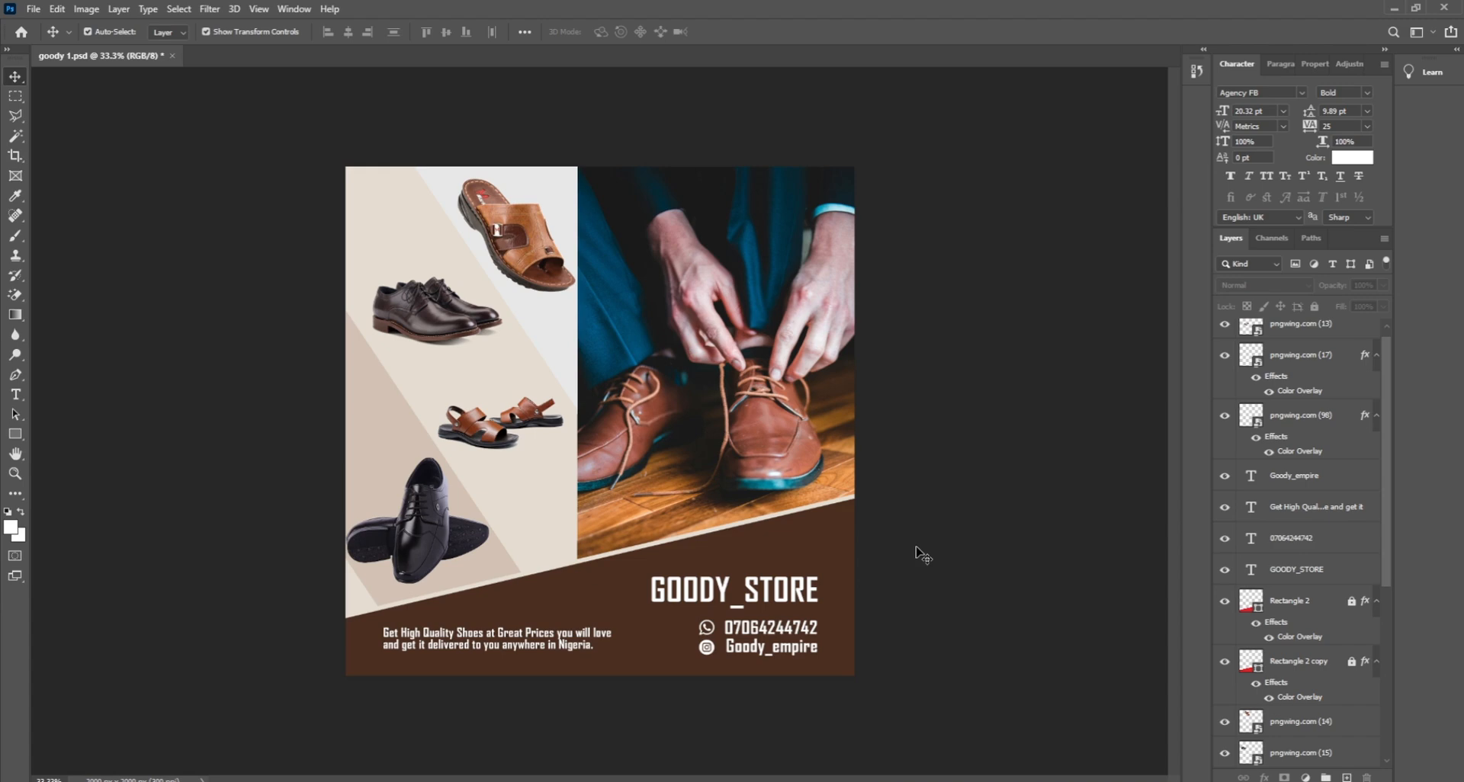
drag(527, 247, 673, 375)
drag(537, 423, 553, 226)
key(ctrl+z)
key(ctrl+z)
key(ctrl+z)
key(ctrl+z)
key(ctrl+z)
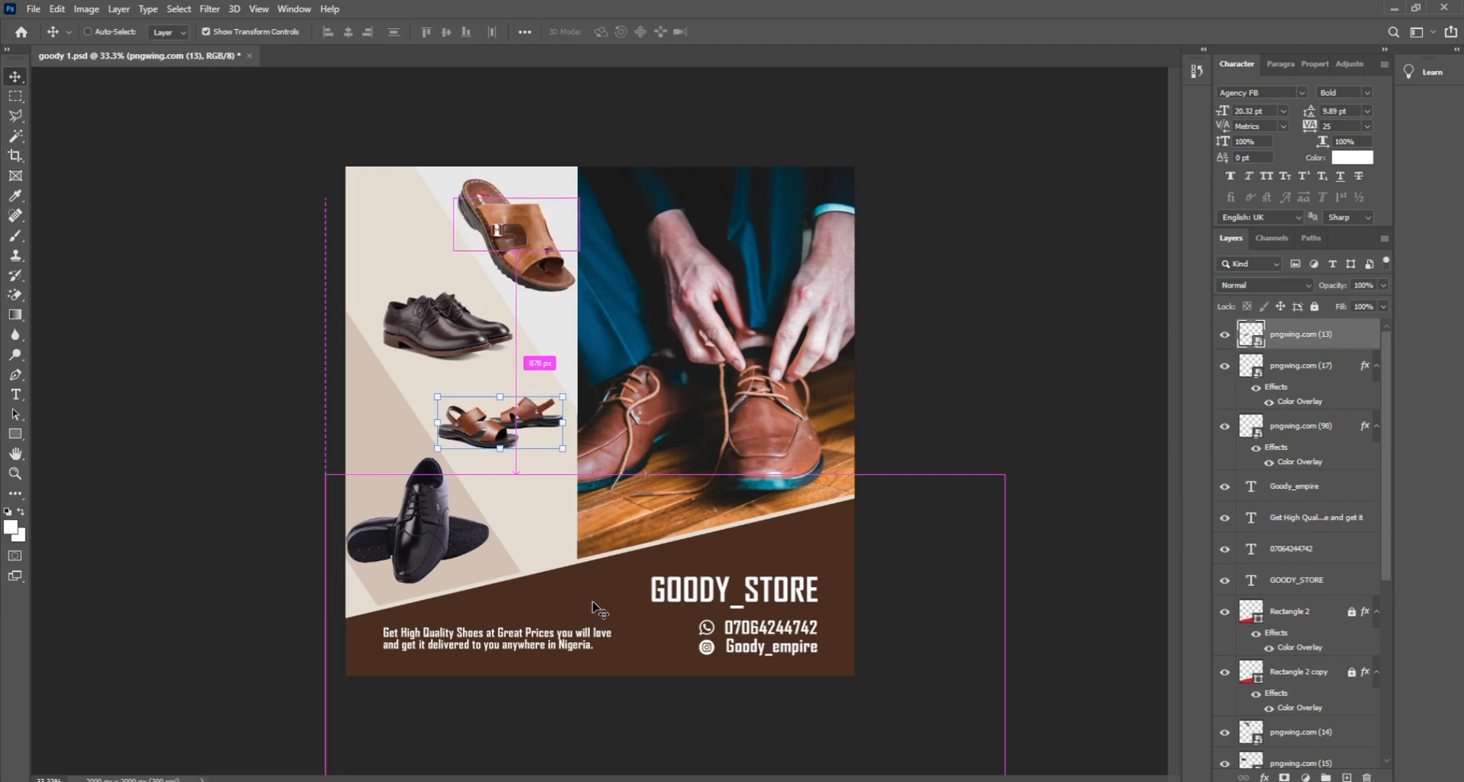
click(959, 402)
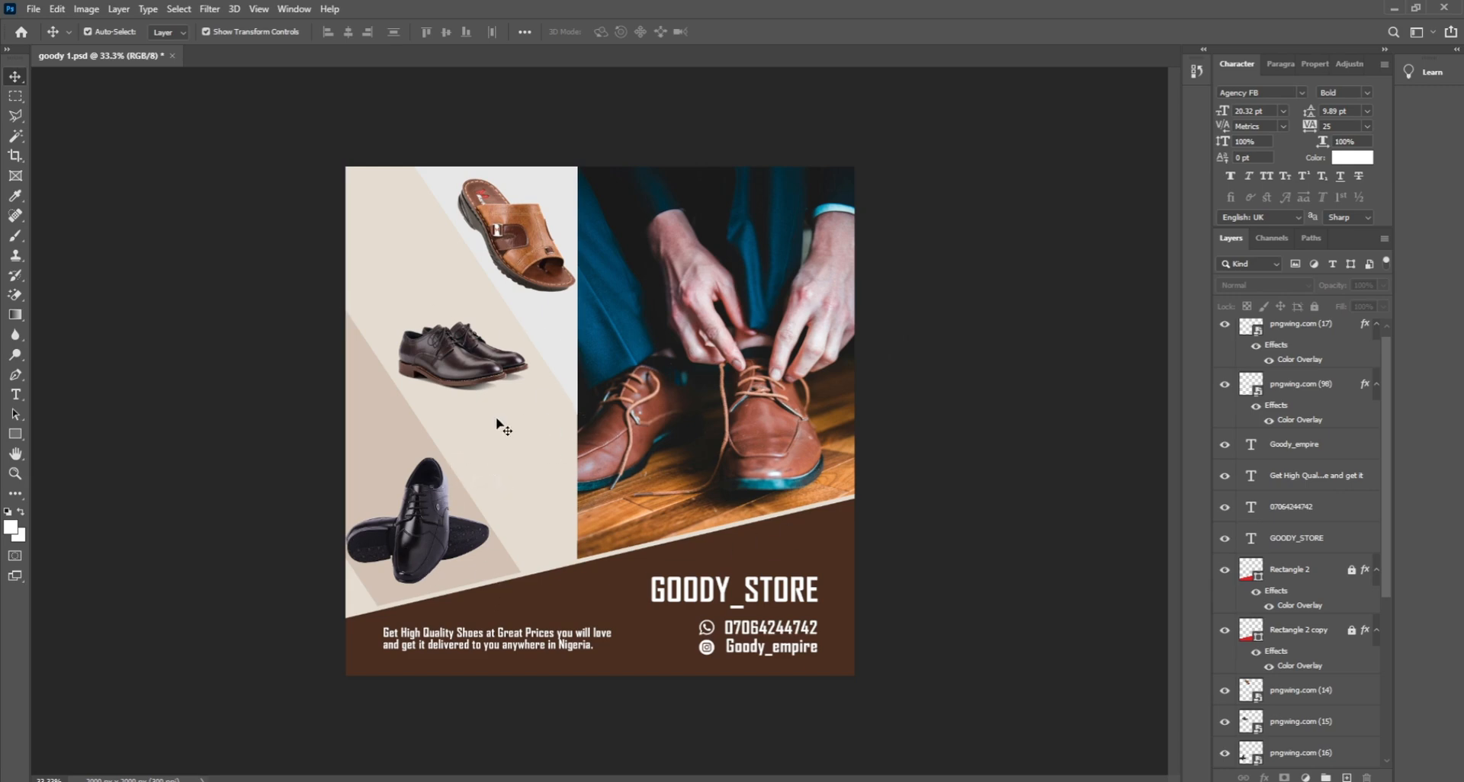
Step: Draw a red 450 px circle with the Ellipse tool and move it onto the band edge beside GOODY_STORE
click(21, 432)
click(67, 467)
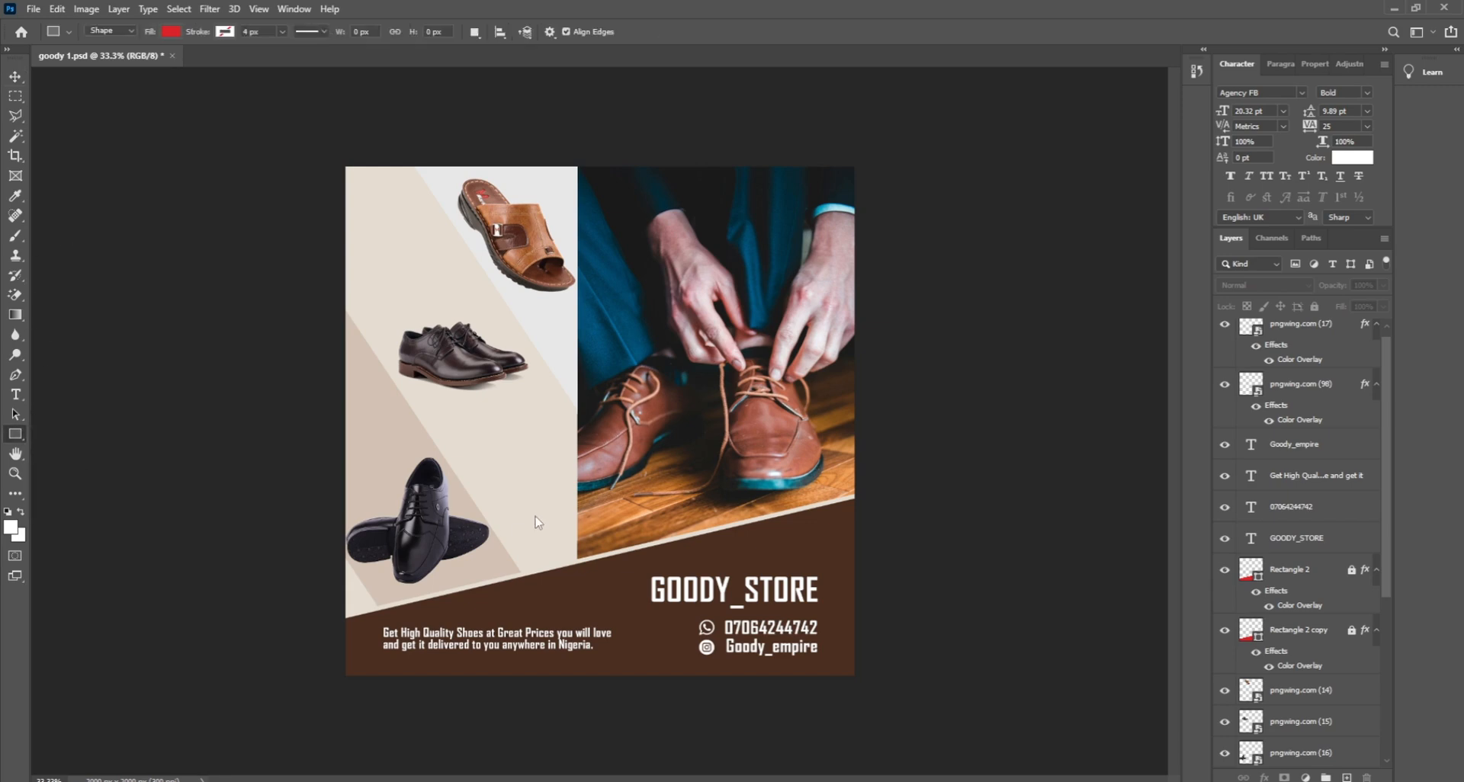
drag(531, 508, 645, 621)
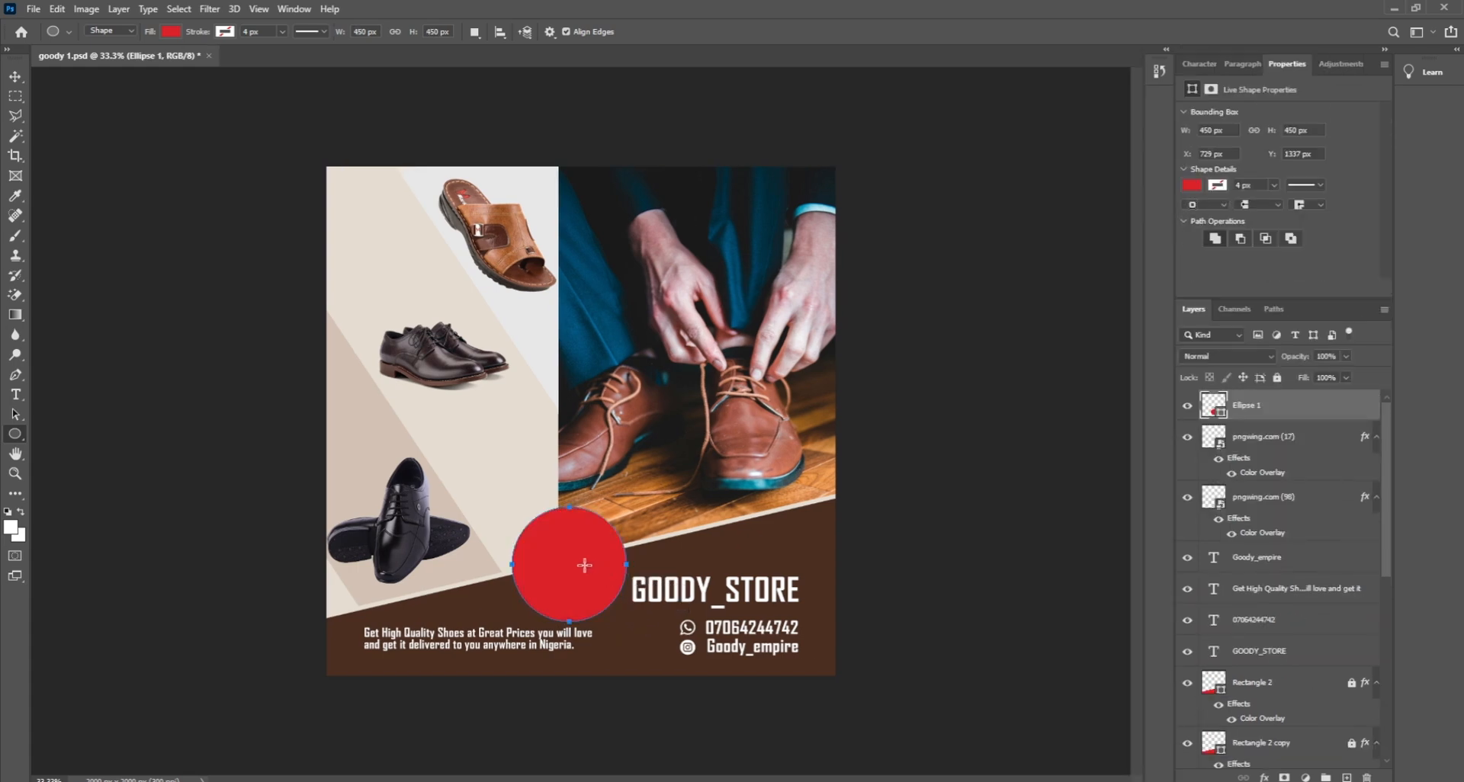
click(16, 78)
drag(551, 575, 546, 531)
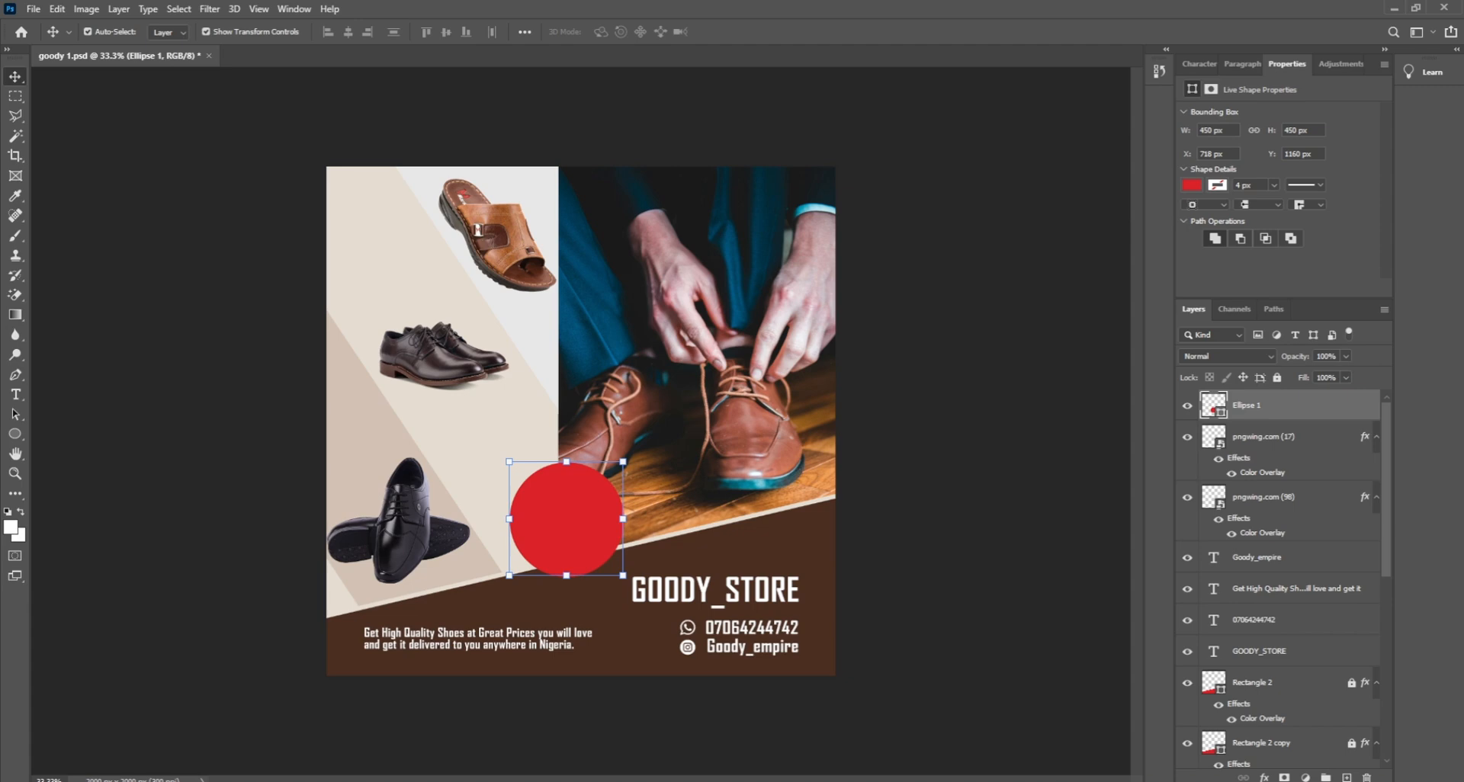
click(1264, 778)
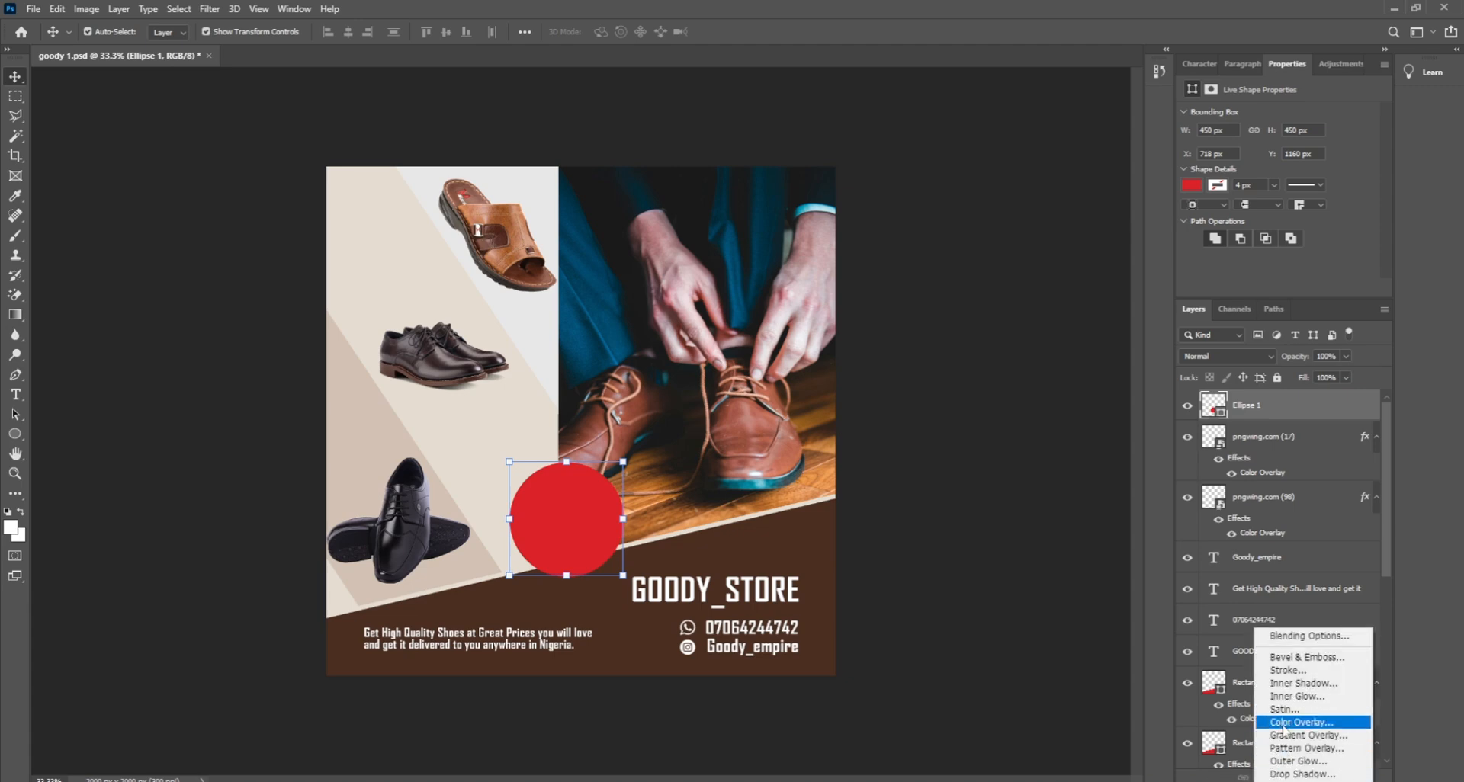
Step: Give the circle a white Color Overlay and a 10 px stroke eyedropped from the brown band (4a2e1f)
click(1299, 721)
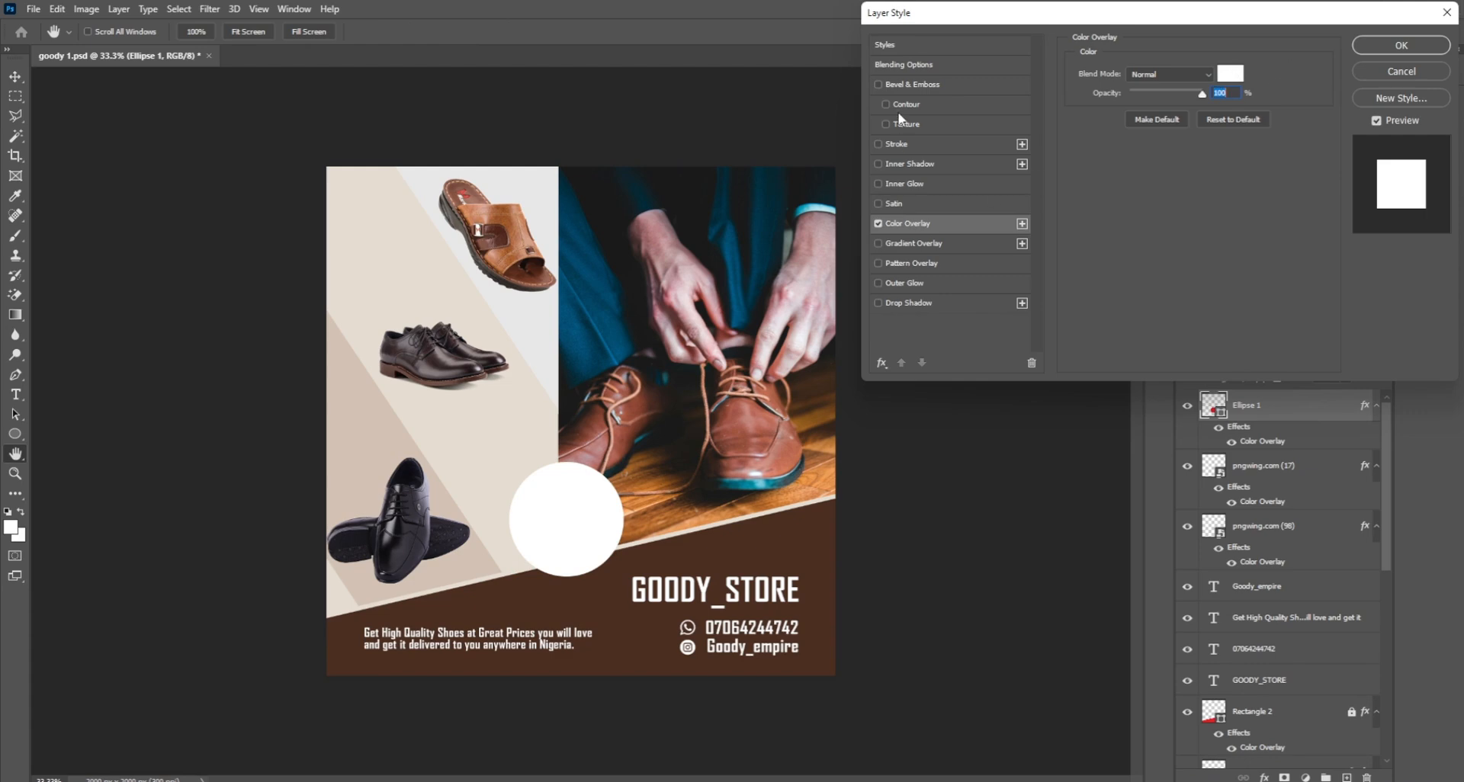
click(896, 150)
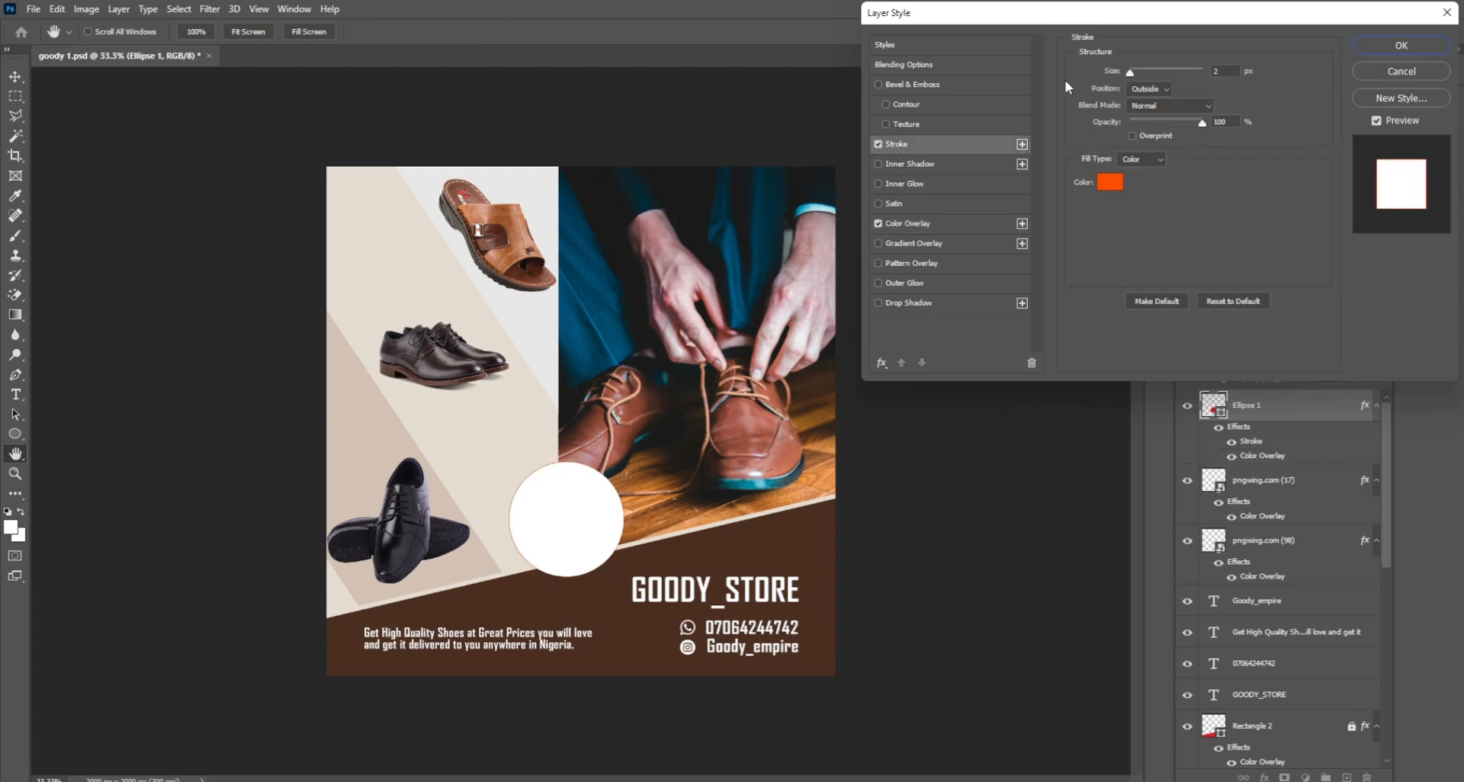
drag(1130, 74, 1141, 76)
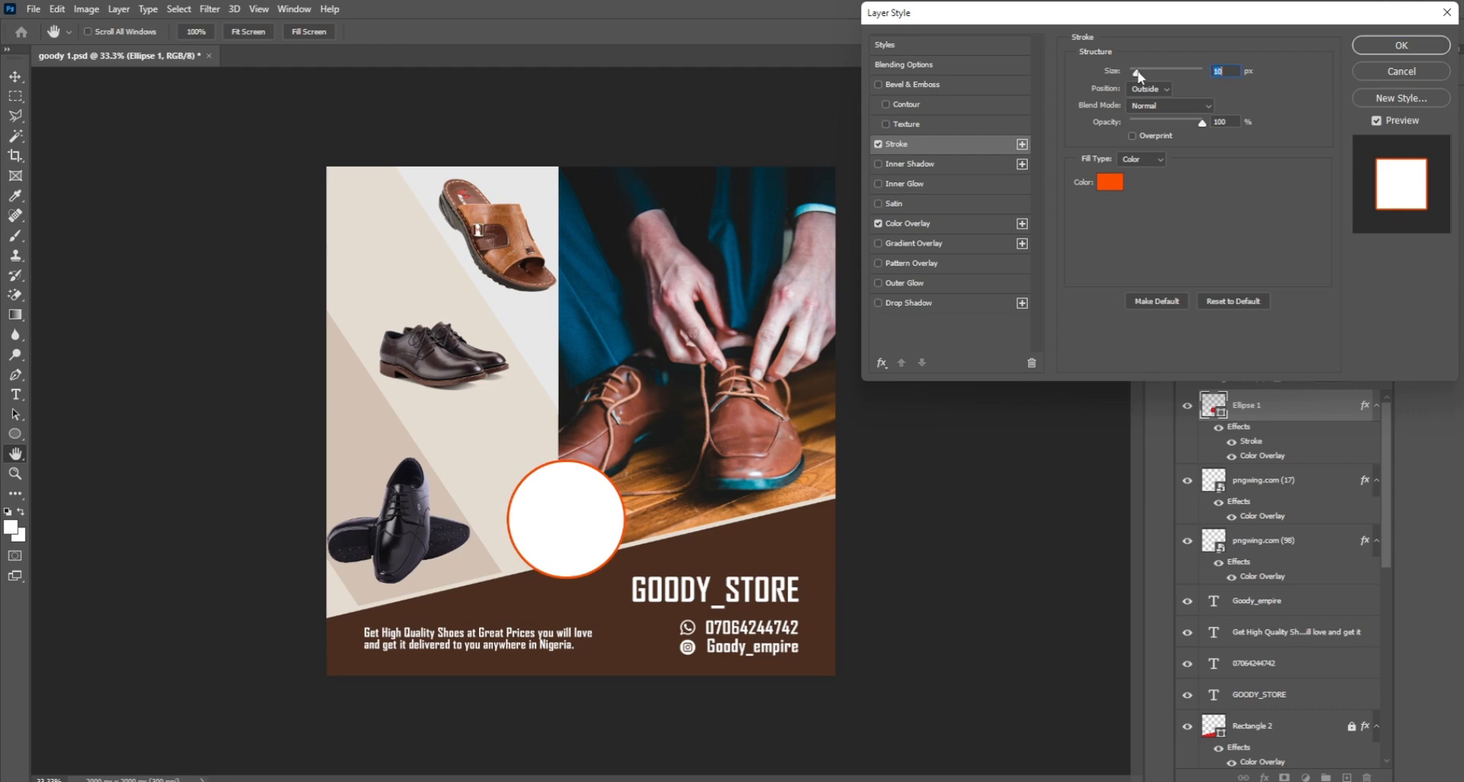
click(1110, 185)
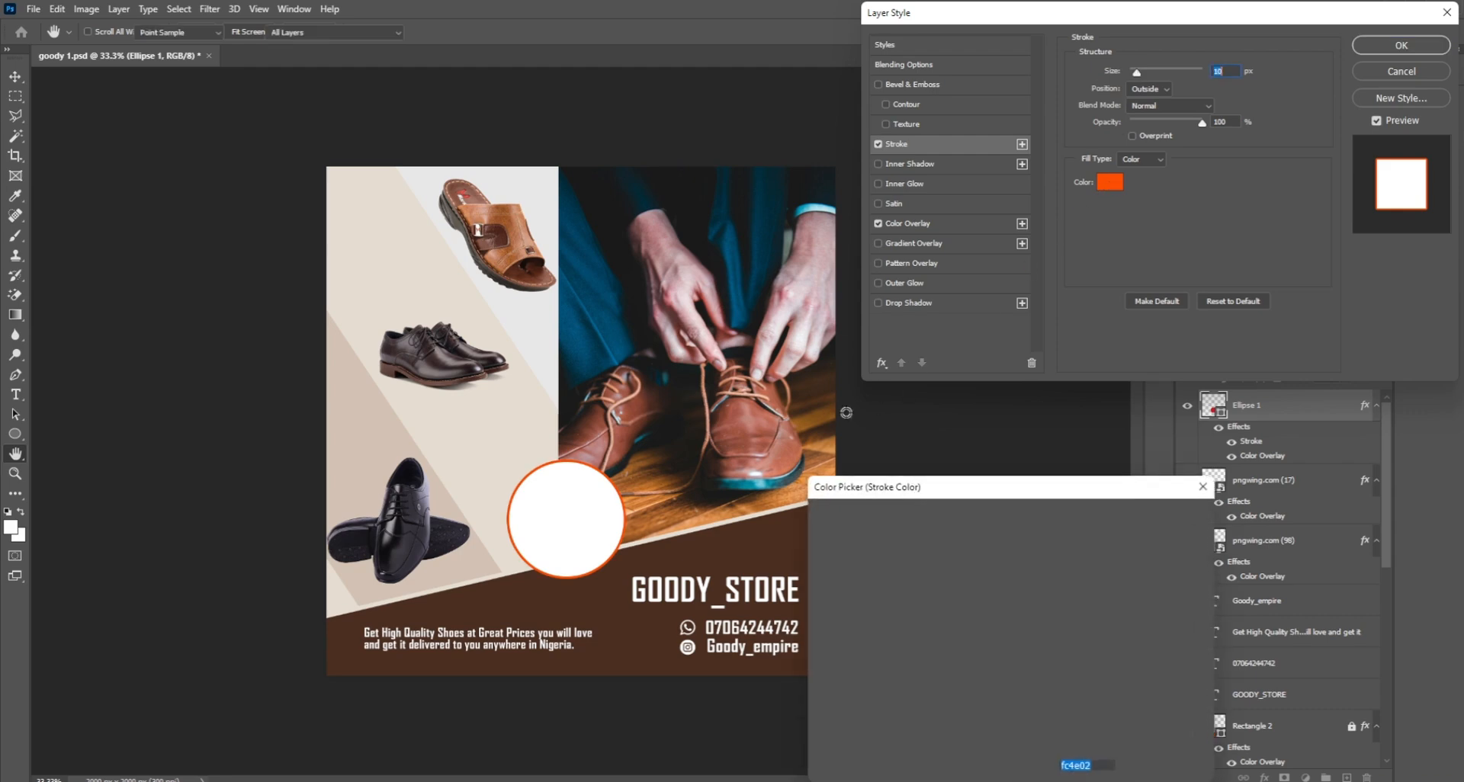
click(743, 442)
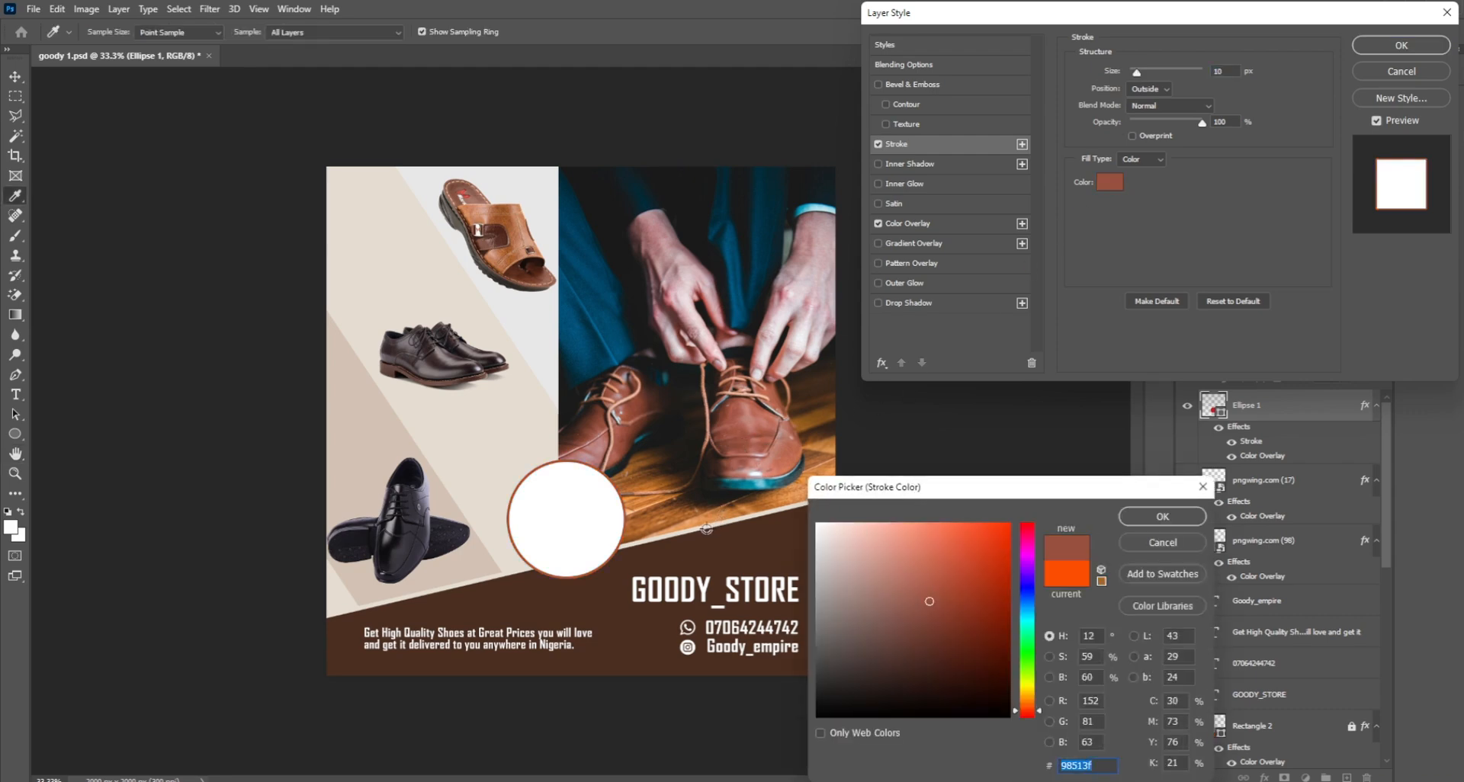
click(482, 488)
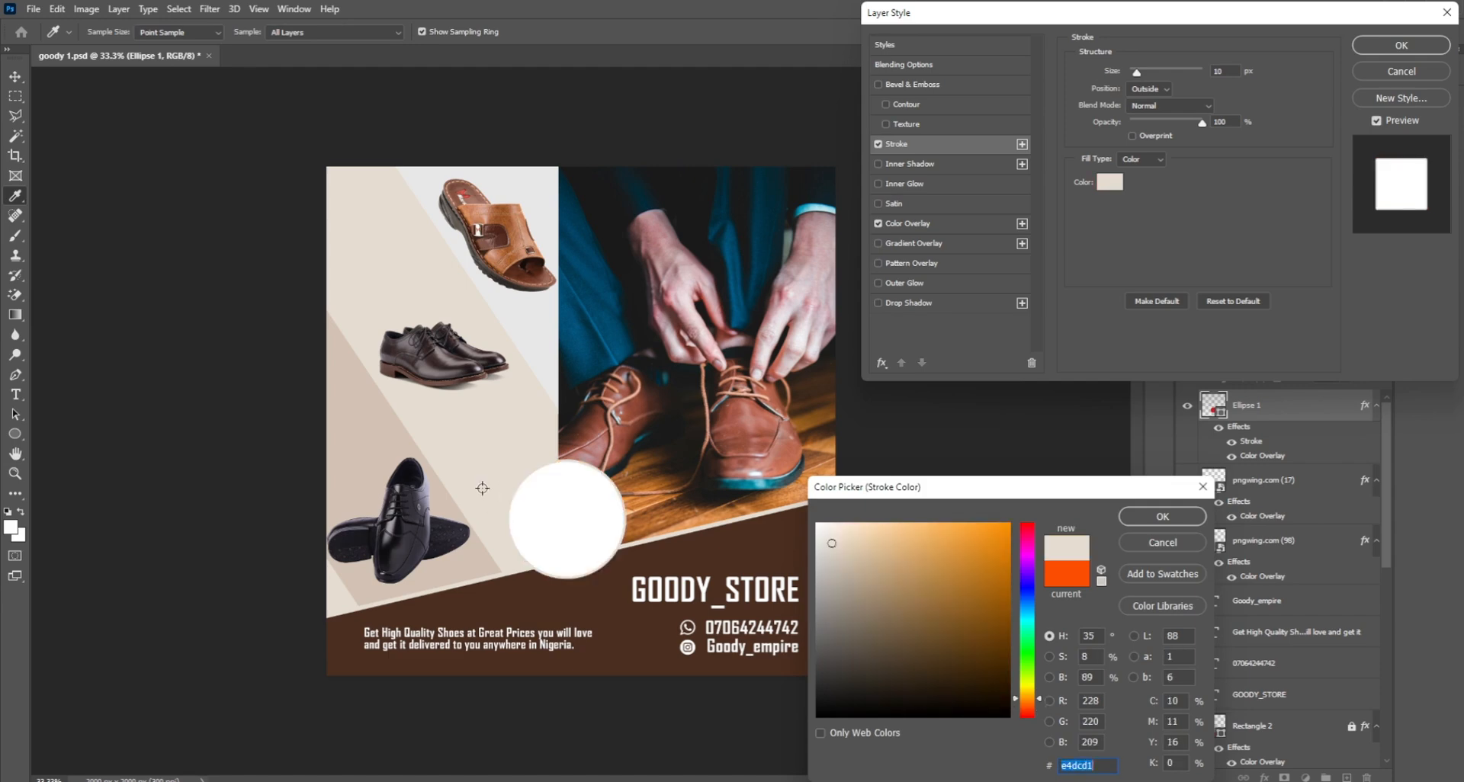
click(469, 559)
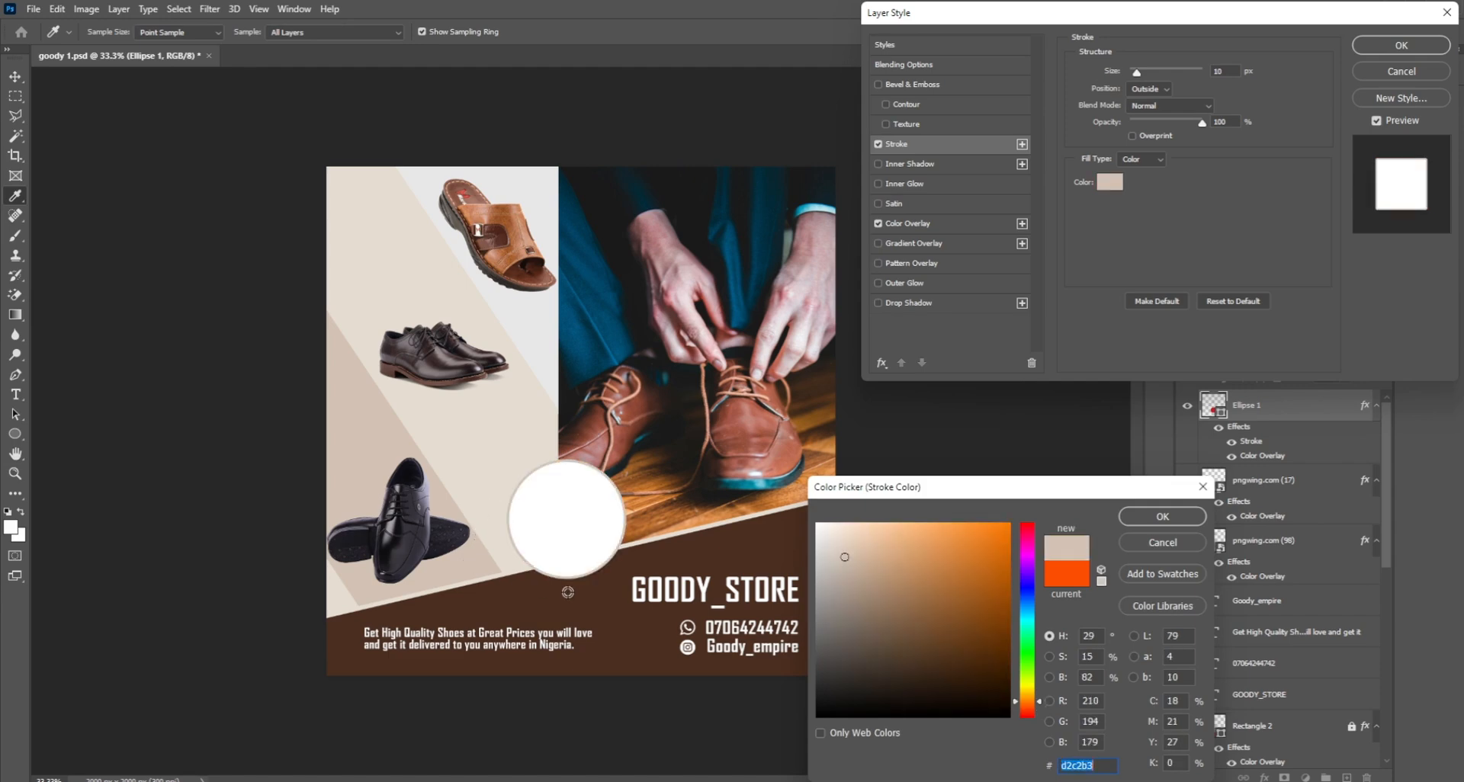
click(631, 569)
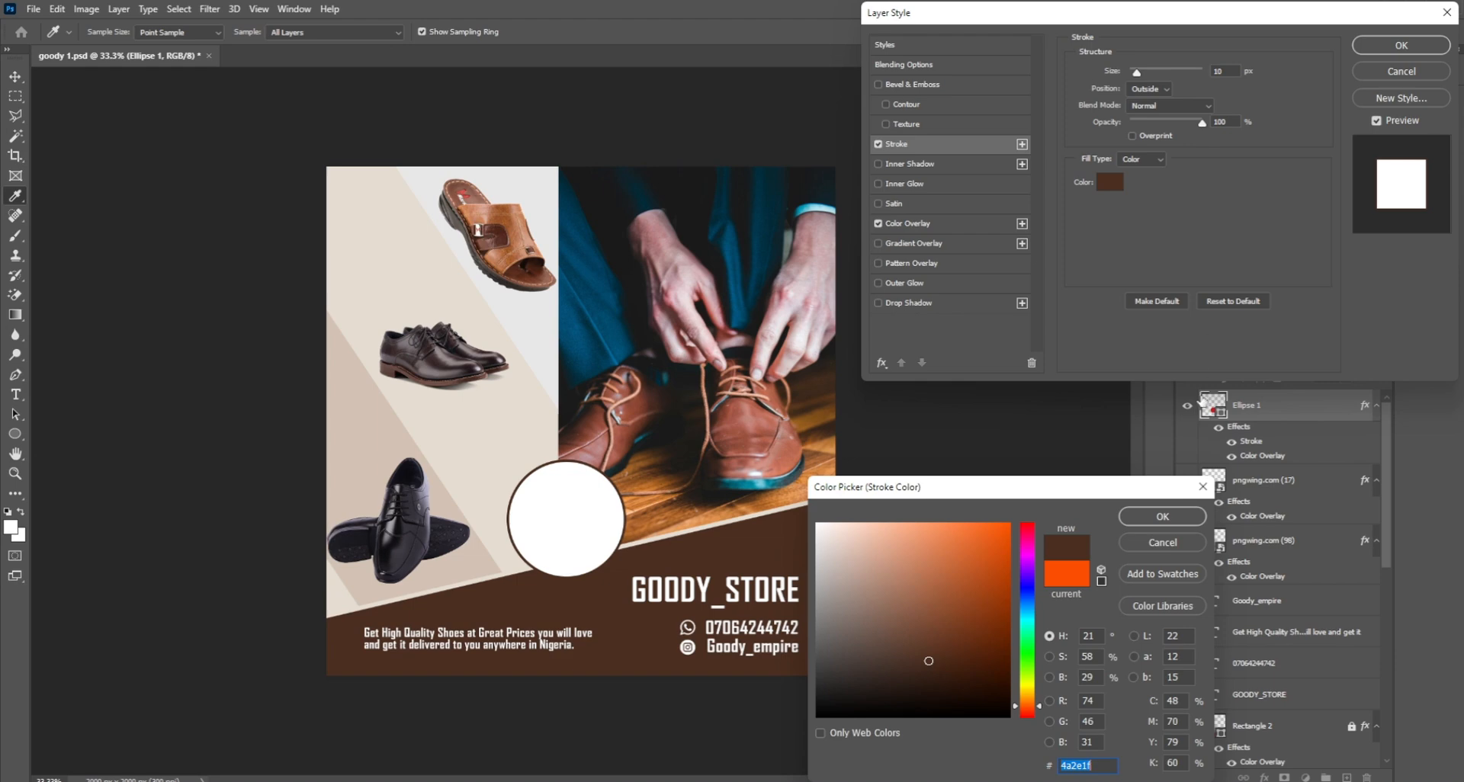
click(1174, 517)
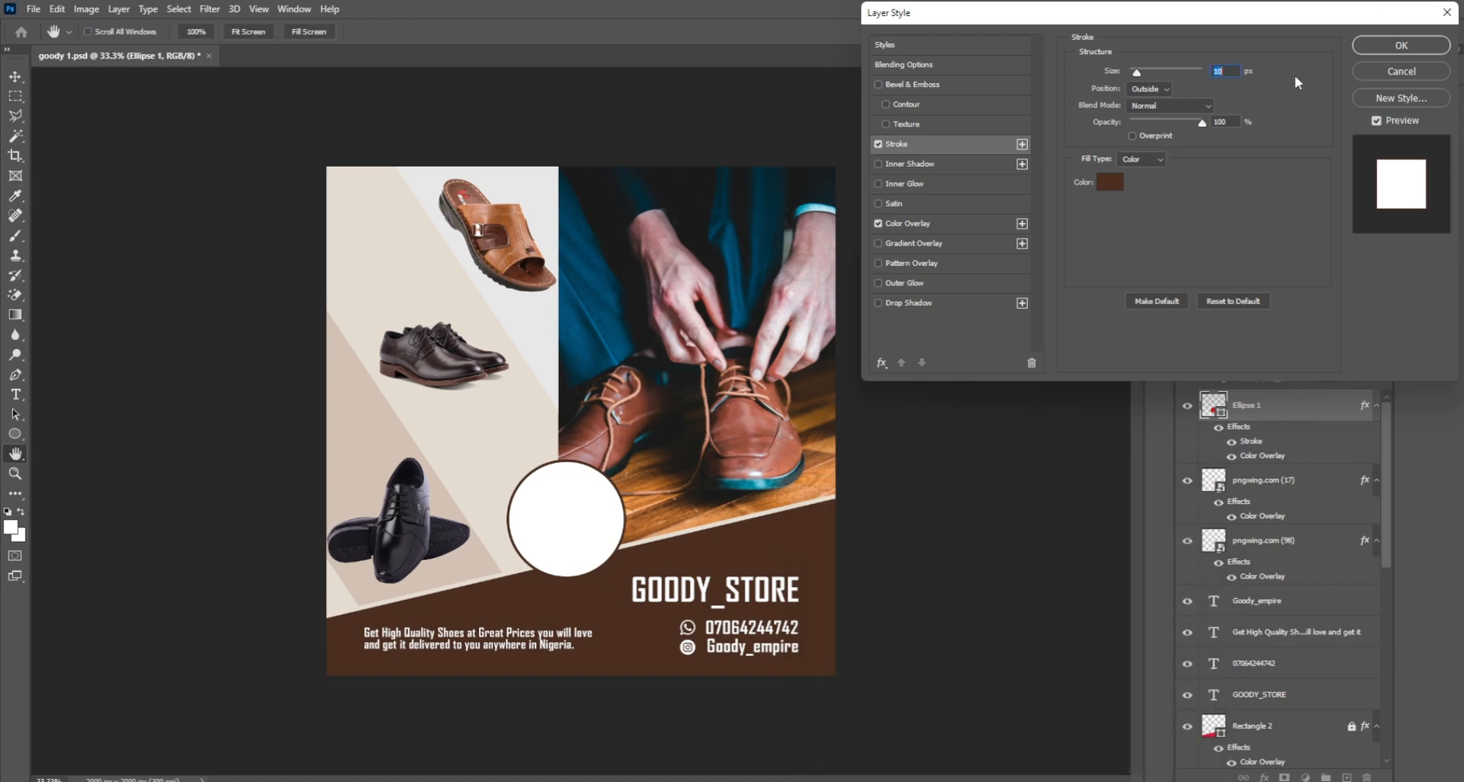
click(1393, 43)
Step: Enlarge the white circle from its corner and shift it left and down
key(ctrl+t)
drag(508, 461, 487, 440)
drag(528, 500, 505, 513)
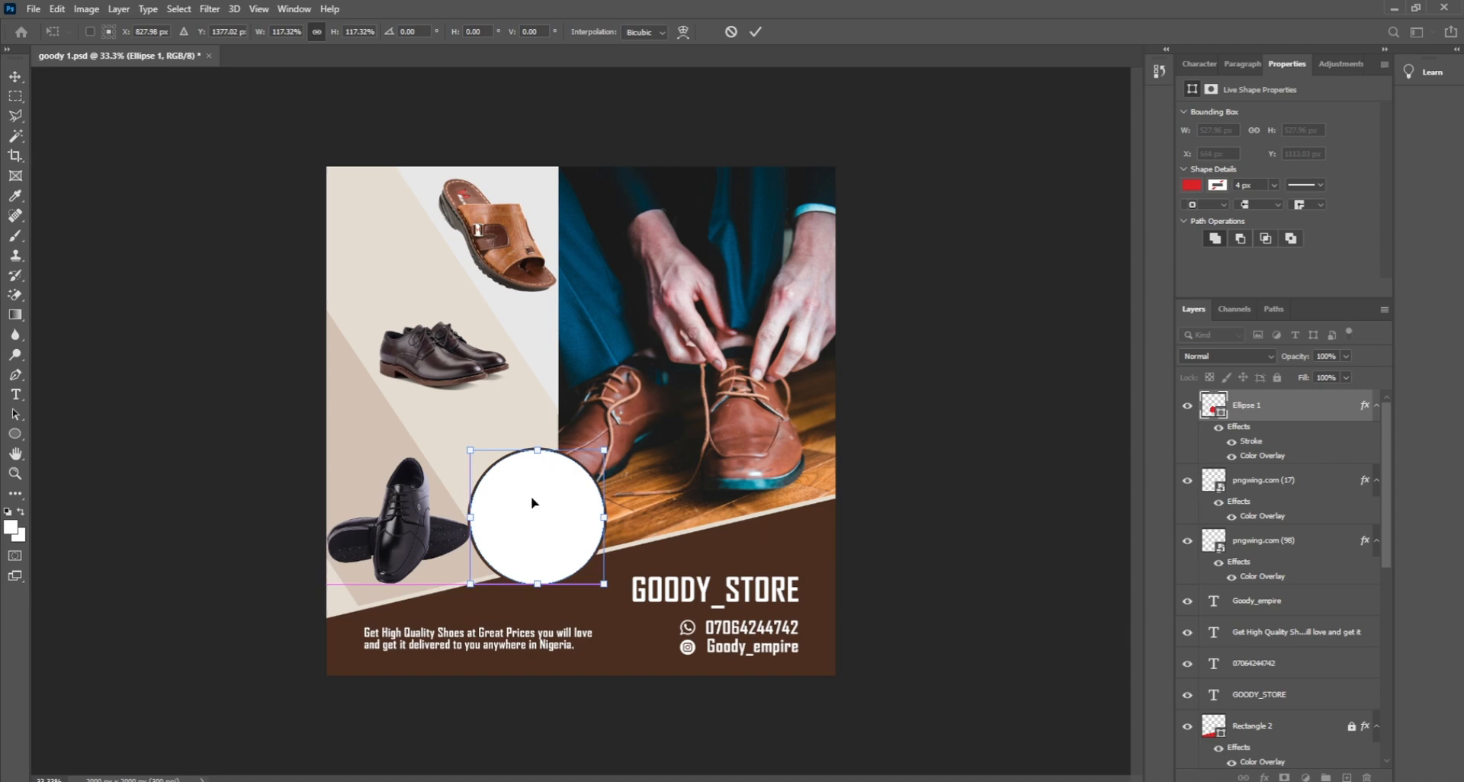
key(Return)
click(880, 389)
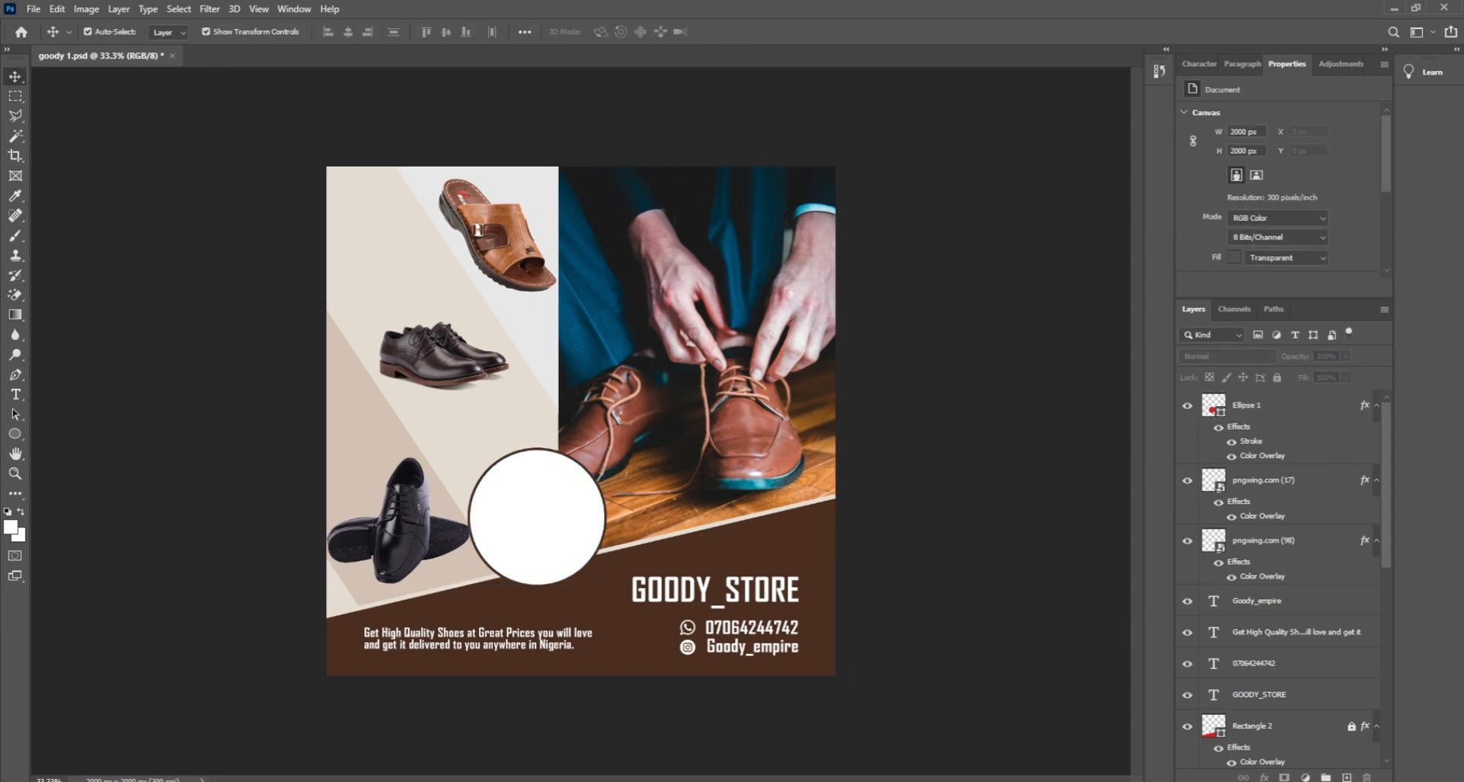
Step: Drag pngwing.com (13) in from File Explorer and scale the sandal pair to about 66% inside the circle
key(alt+Tab)
drag(990, 511, 507, 511)
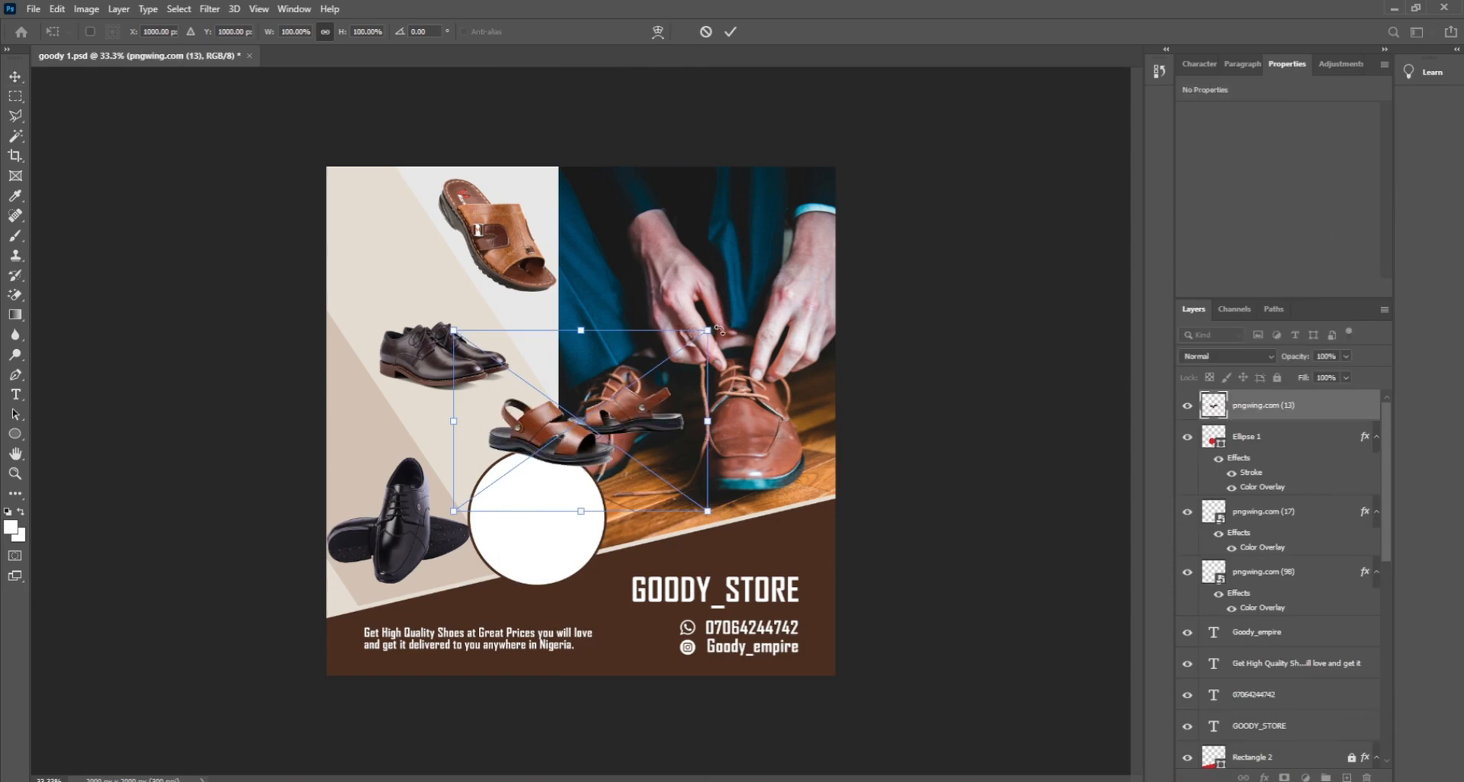
drag(709, 330, 598, 410)
drag(564, 460, 571, 516)
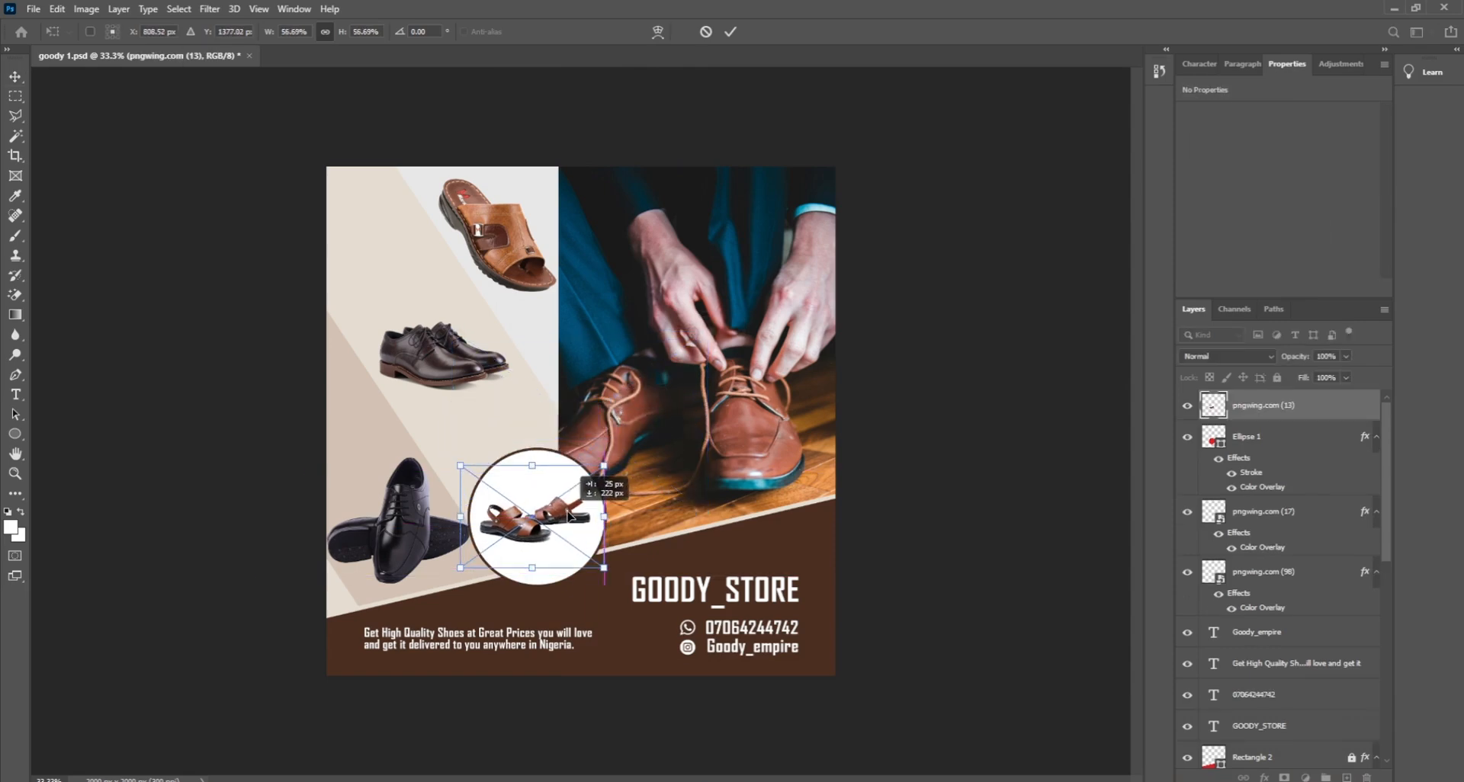
drag(533, 466, 532, 478)
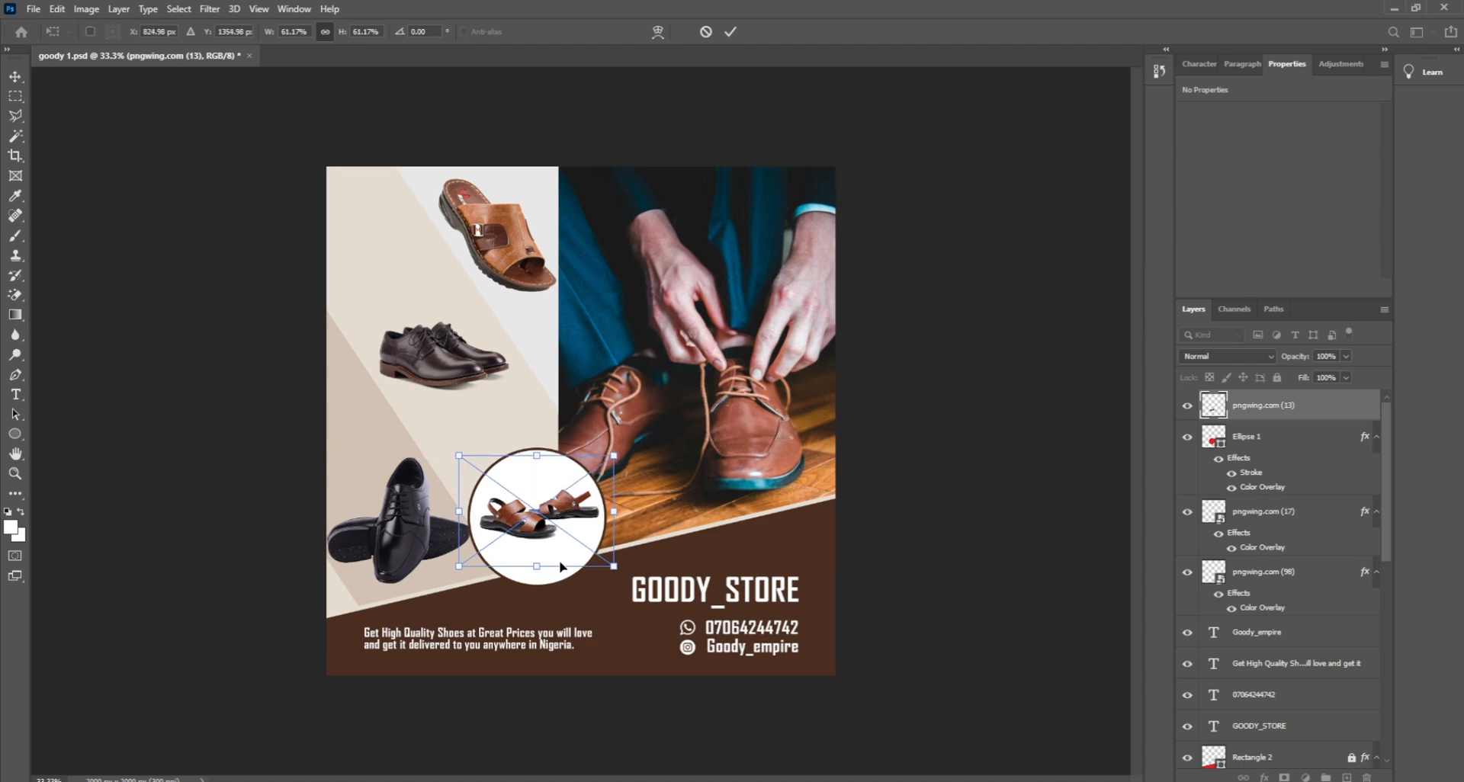
drag(539, 566, 521, 531)
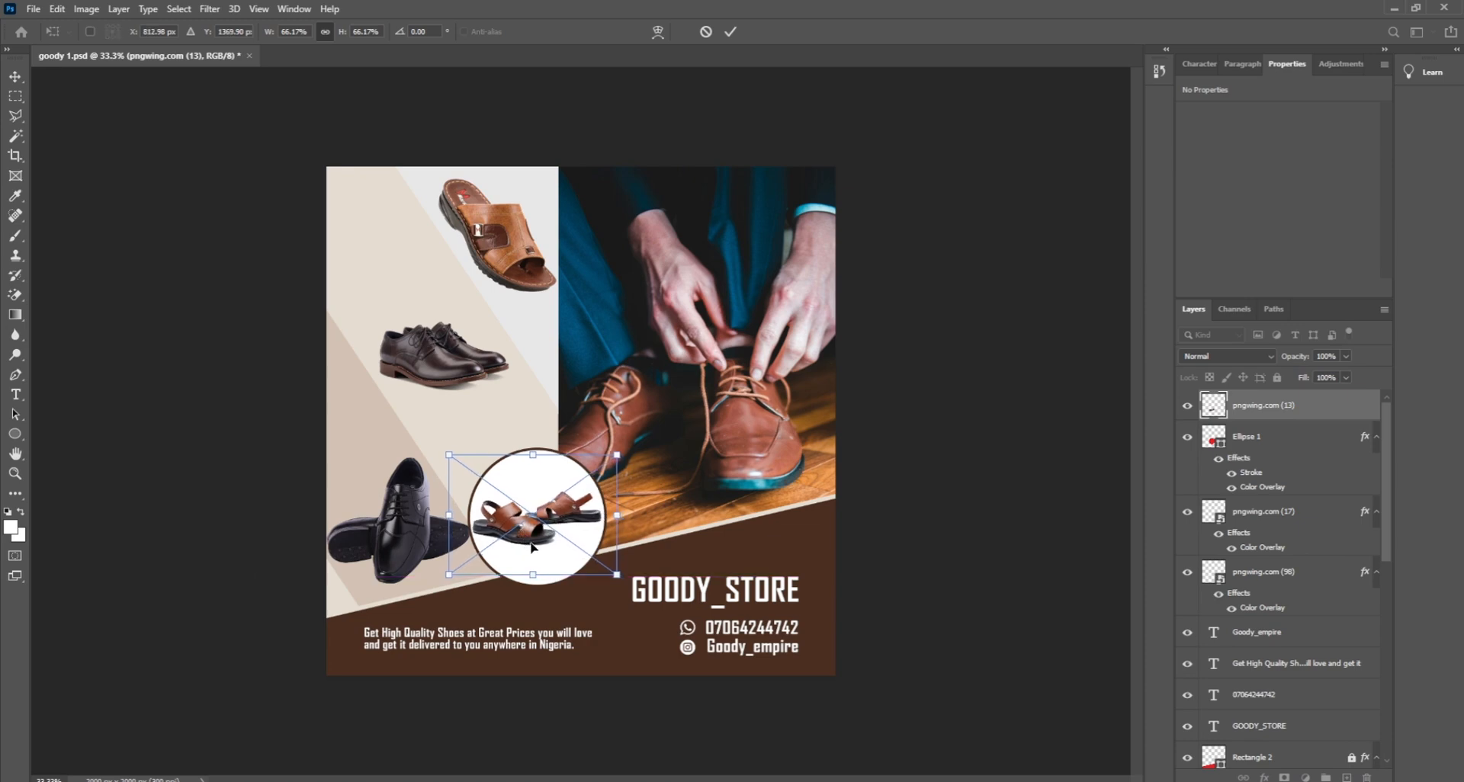
click(944, 525)
click(949, 525)
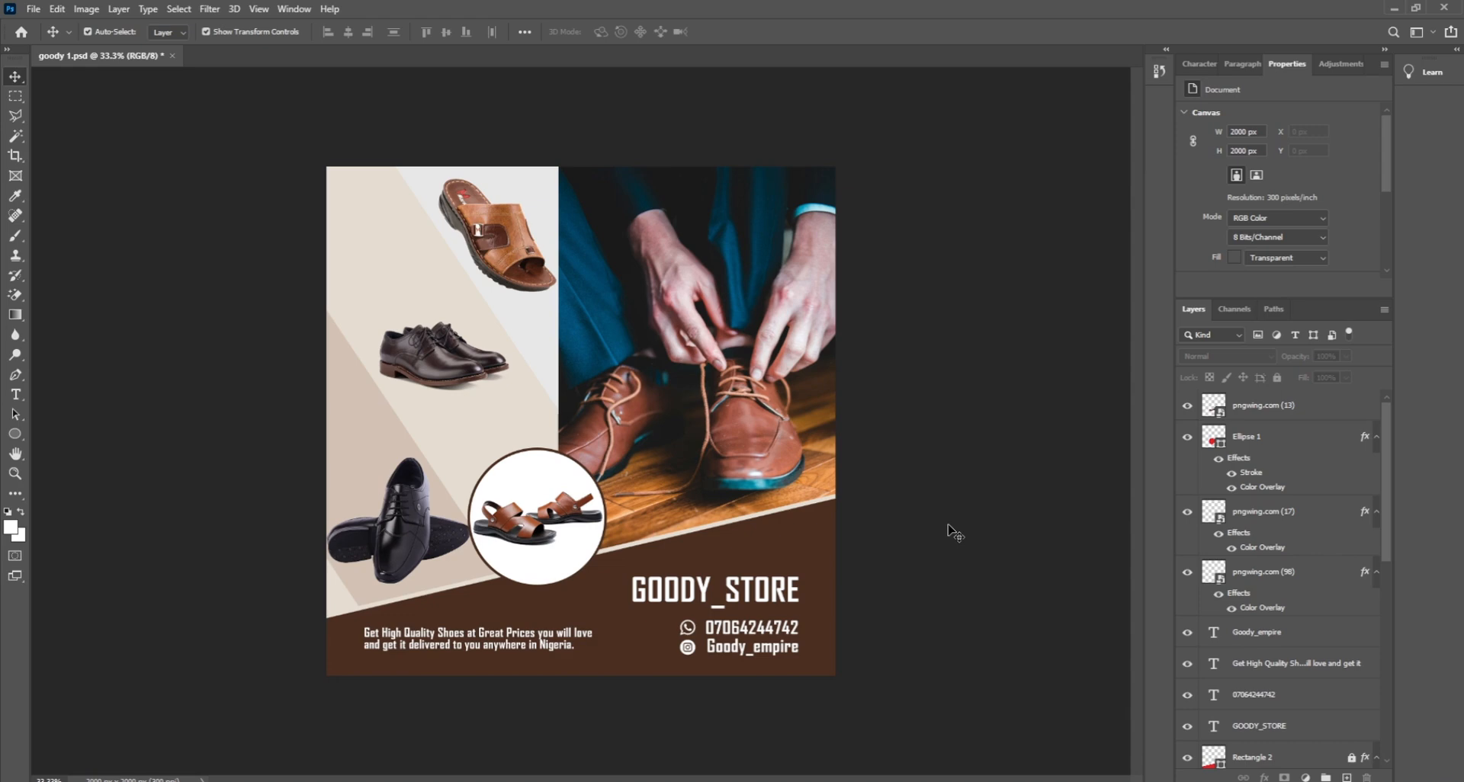
Step: Move the black shoe up and nudge it right into place
click(419, 520)
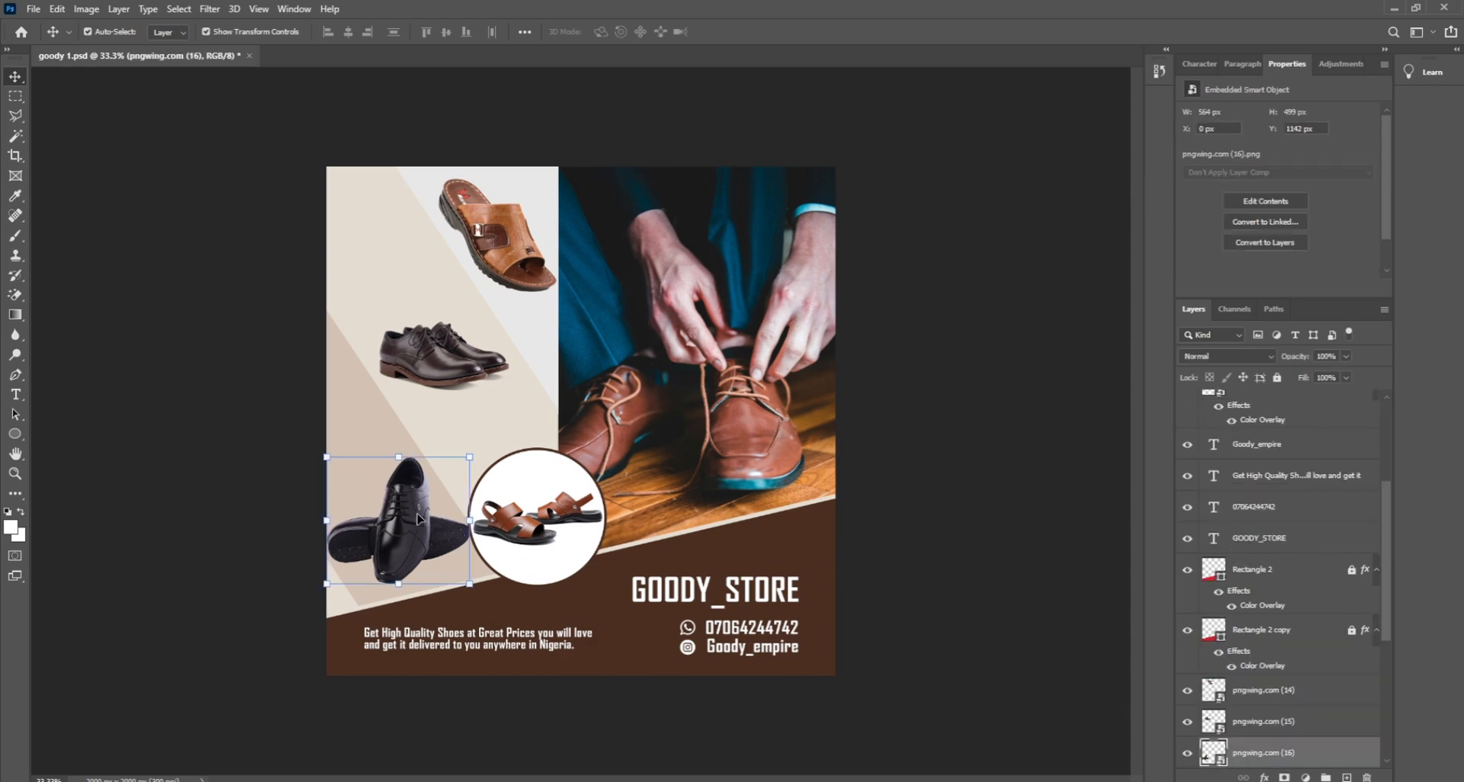
mouse_move(399, 509)
mouse_down()
mouse_move(383, 485)
mouse_move(442, 496)
mouse_move(398, 503)
mouse_up()
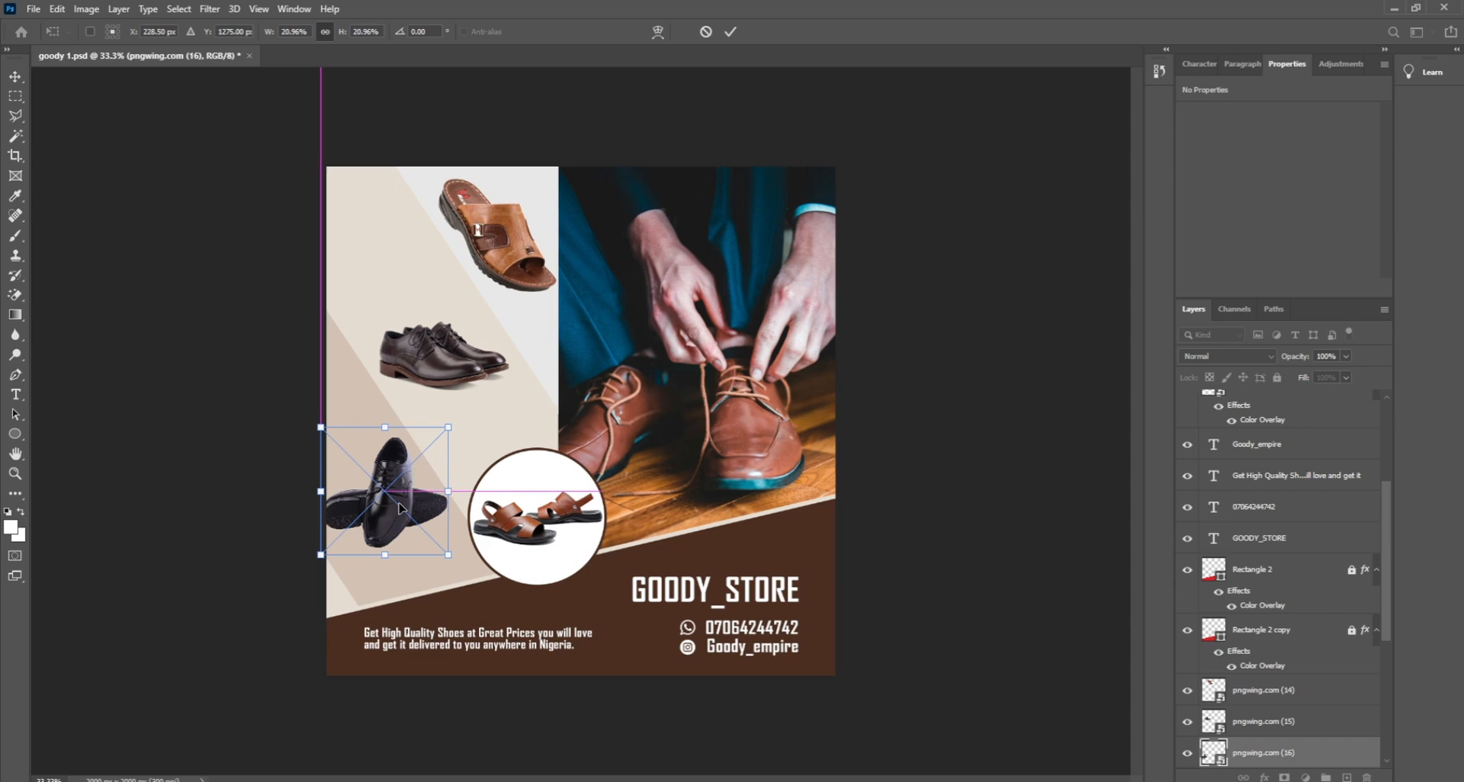
key(Right)
key(Right)
key(Right)
key(Right)
key(Right)
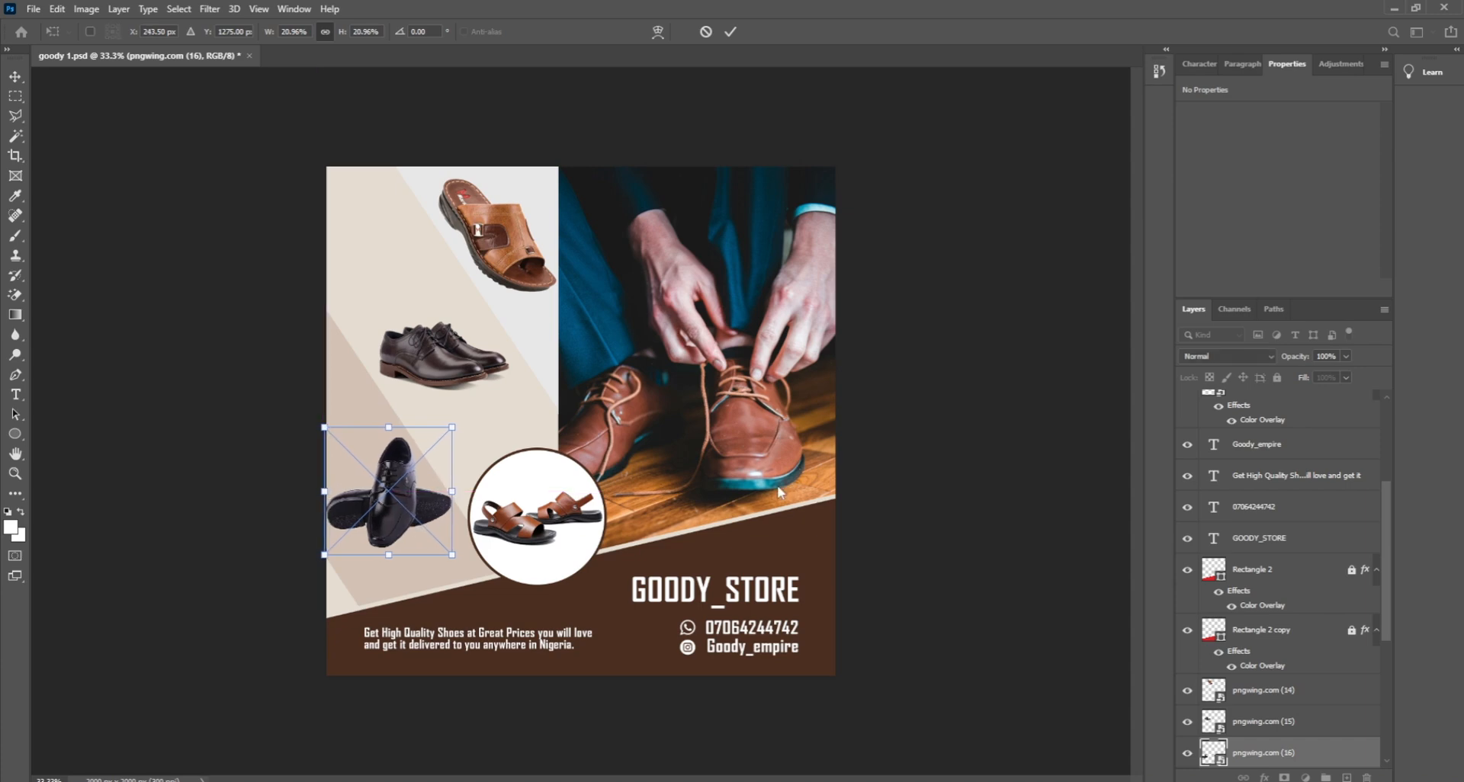
key(Return)
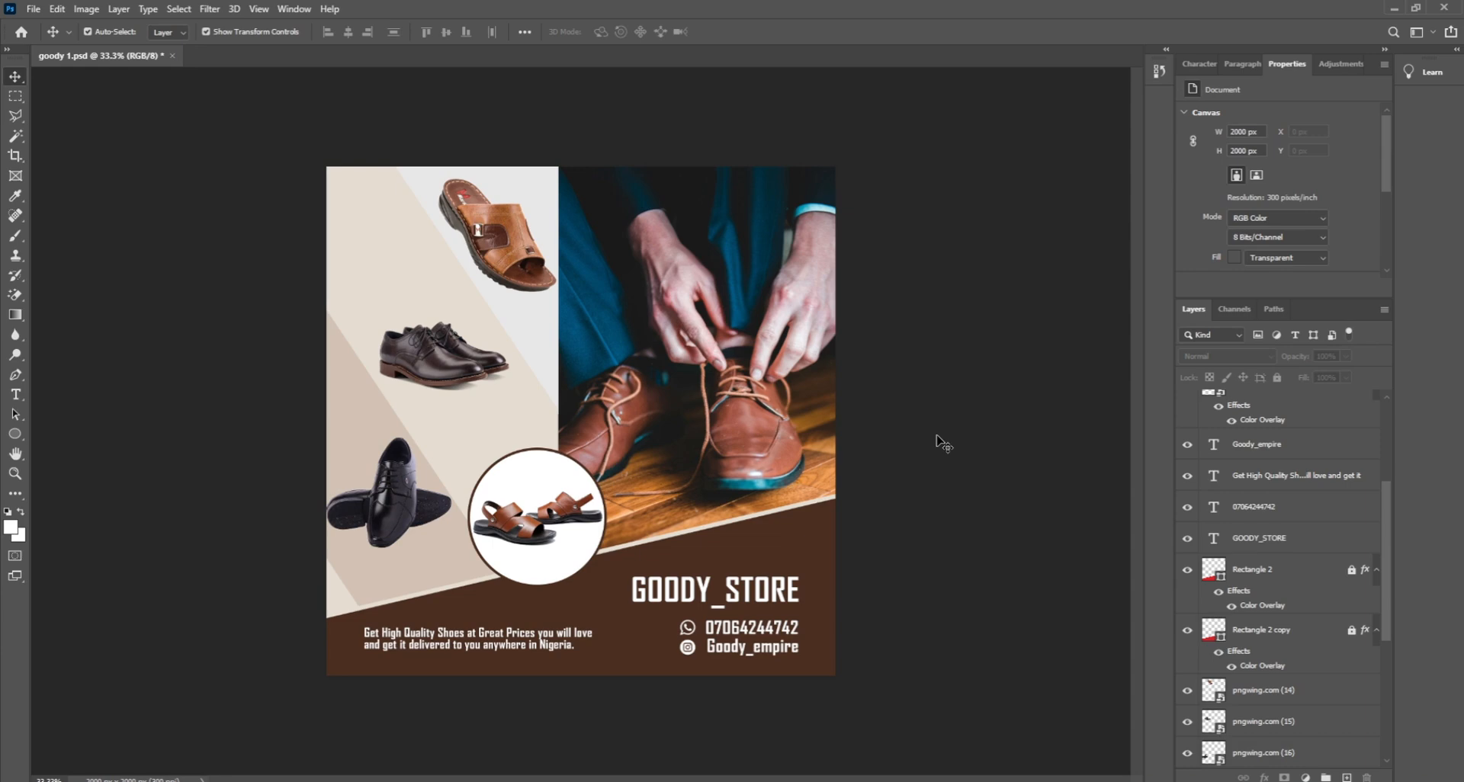
Step: Center the sandals in the circle, then shrink the badge to about 82% against the band's top edge
click(538, 571)
mouse_move(528, 536)
mouse_down()
mouse_move(548, 535)
mouse_move(530, 535)
mouse_up()
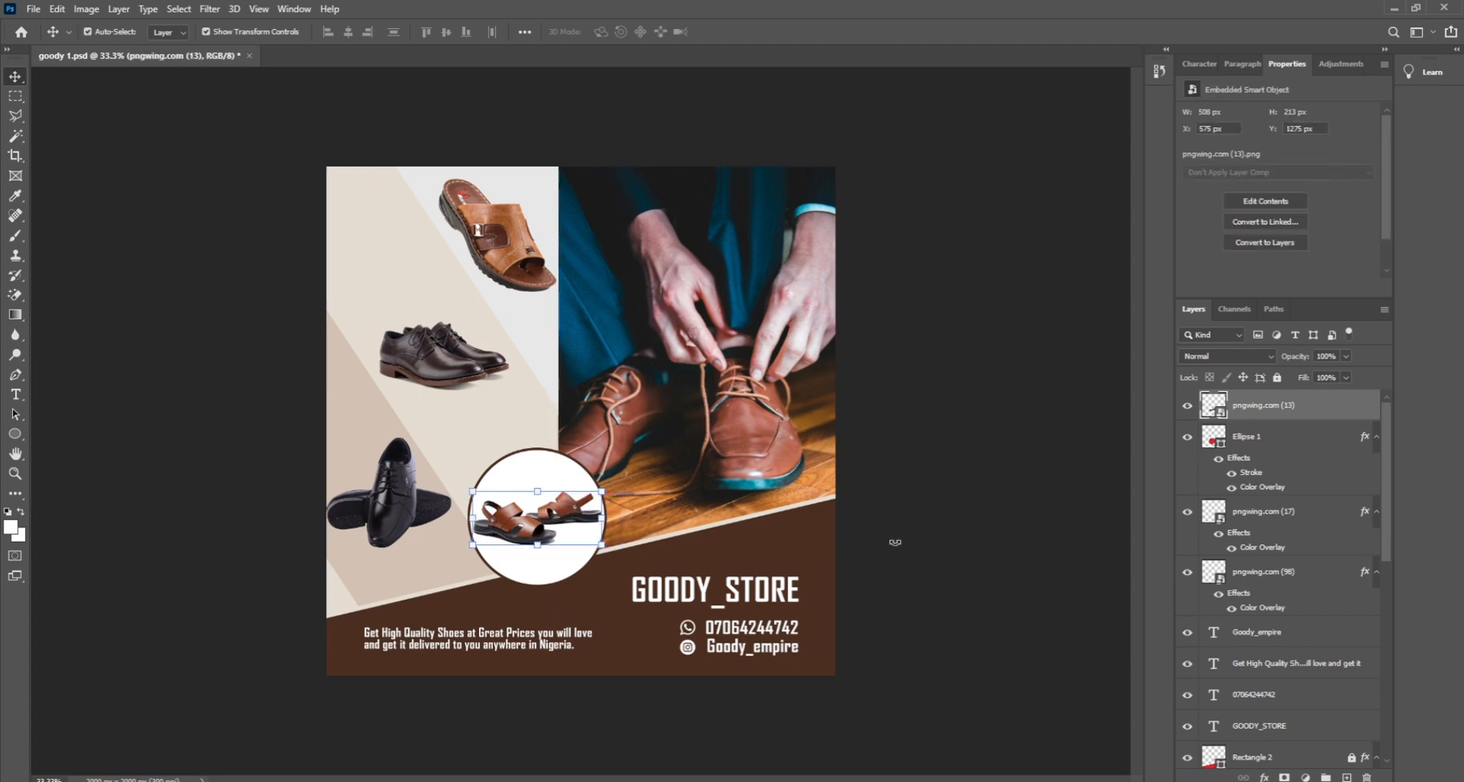
click(543, 581)
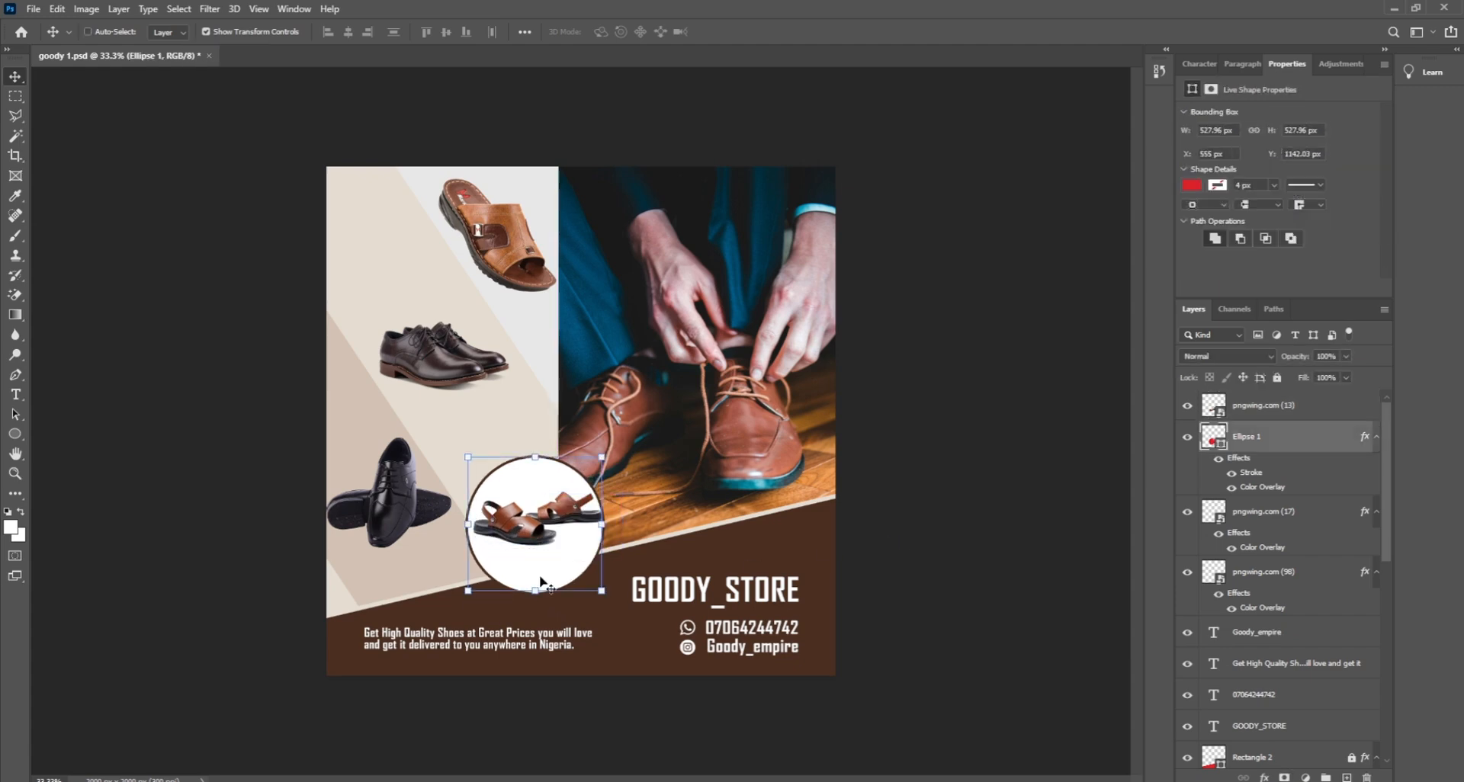
drag(541, 582, 520, 539)
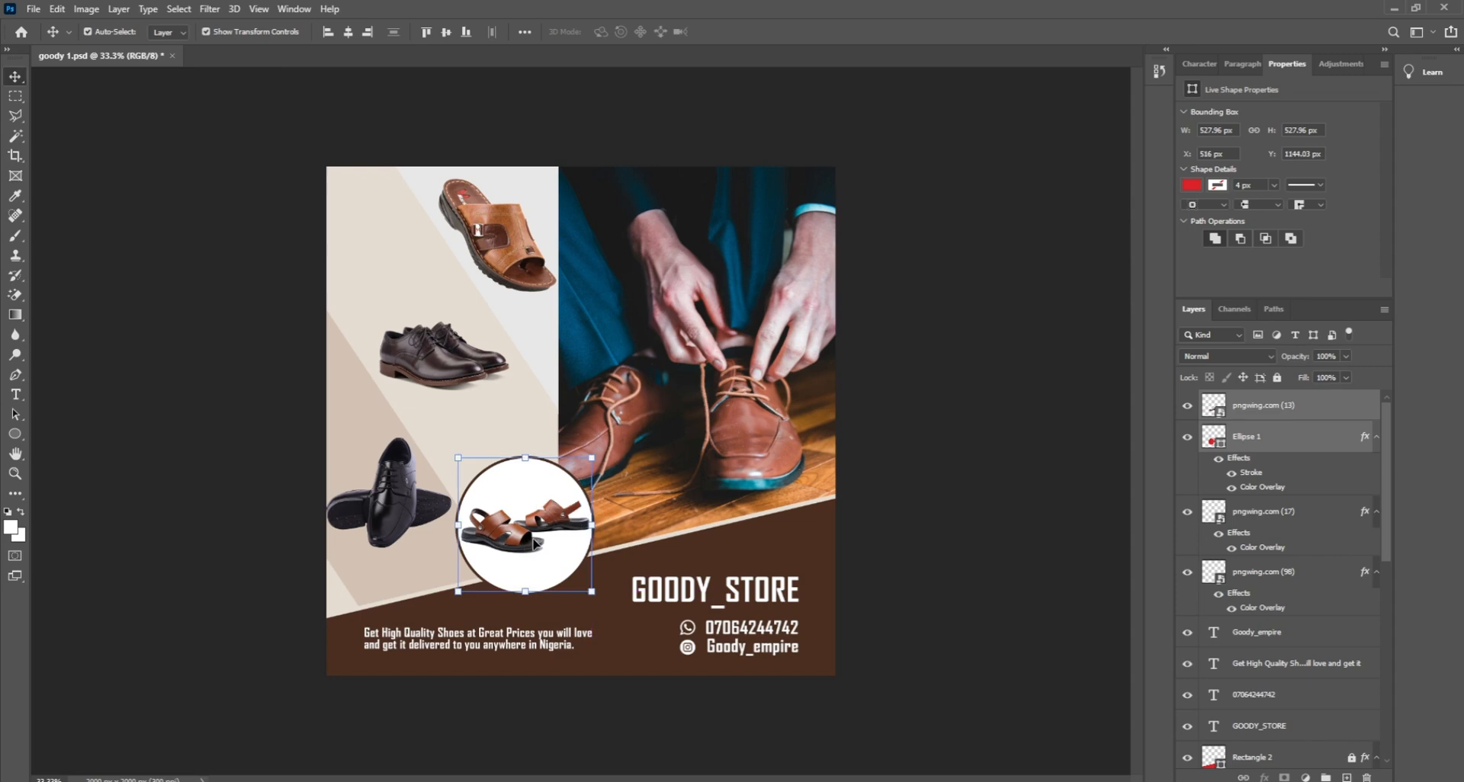
drag(524, 459, 520, 483)
drag(520, 526, 516, 532)
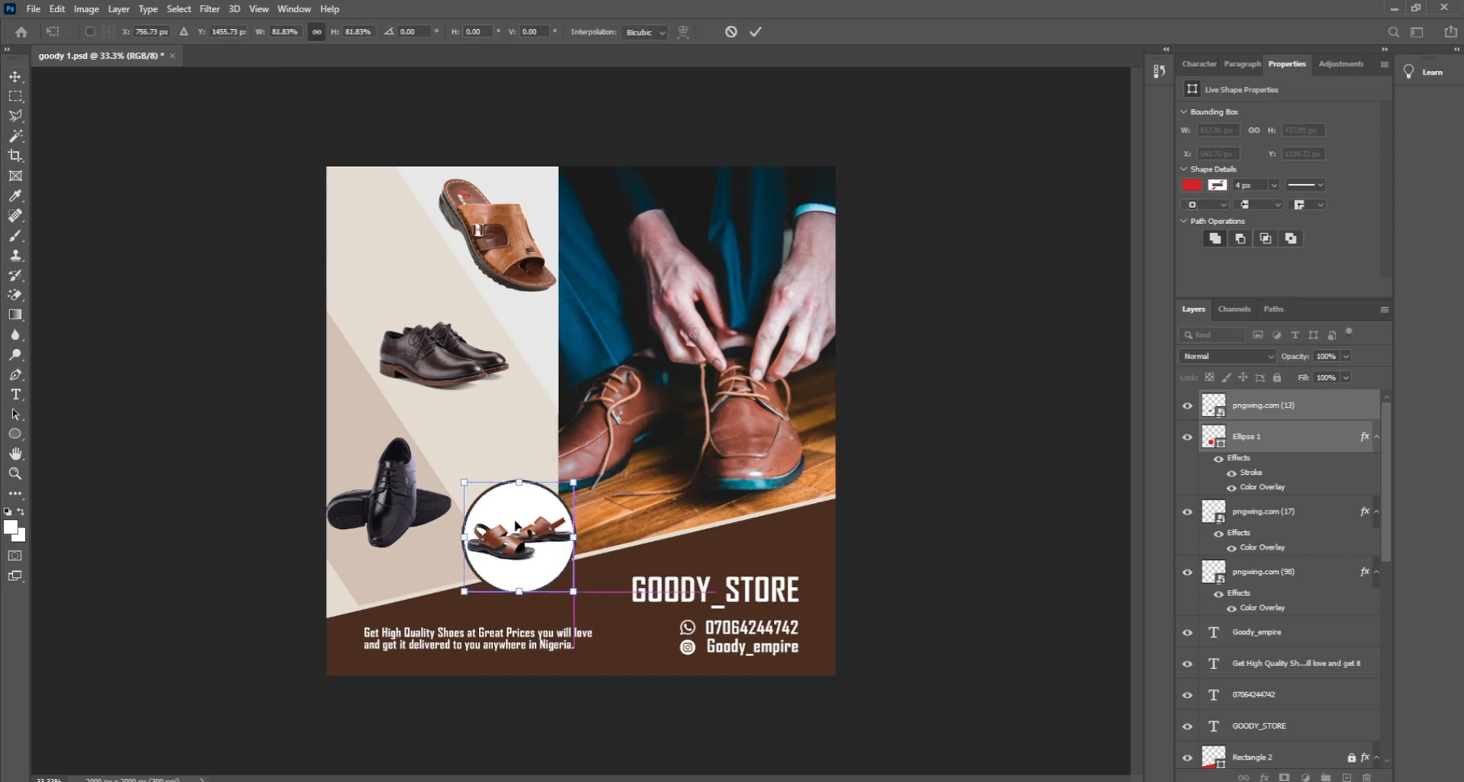
key(Return)
click(931, 500)
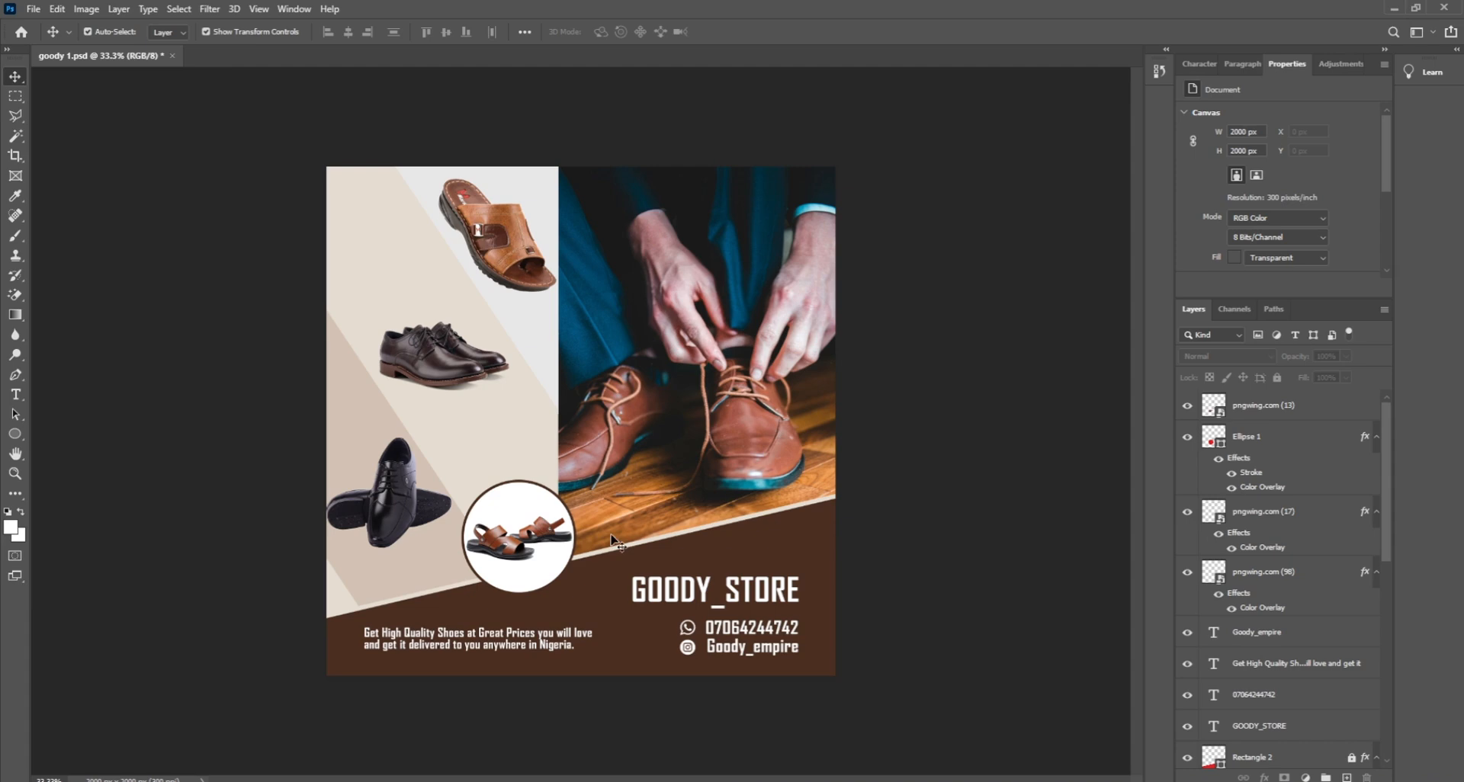
Step: Hide and reshow the sandal and white circle layers to check the badge
click(530, 536)
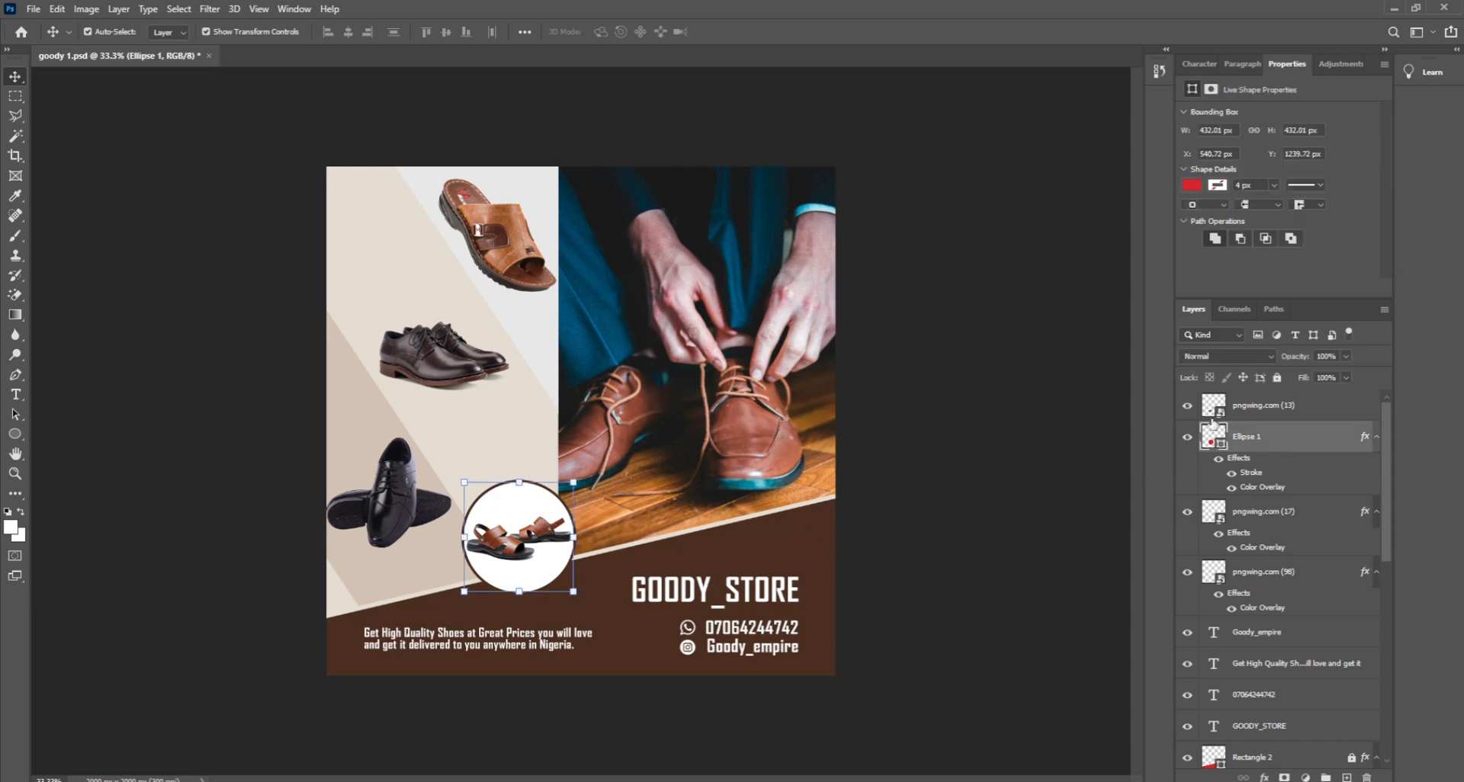
click(1187, 404)
click(1187, 436)
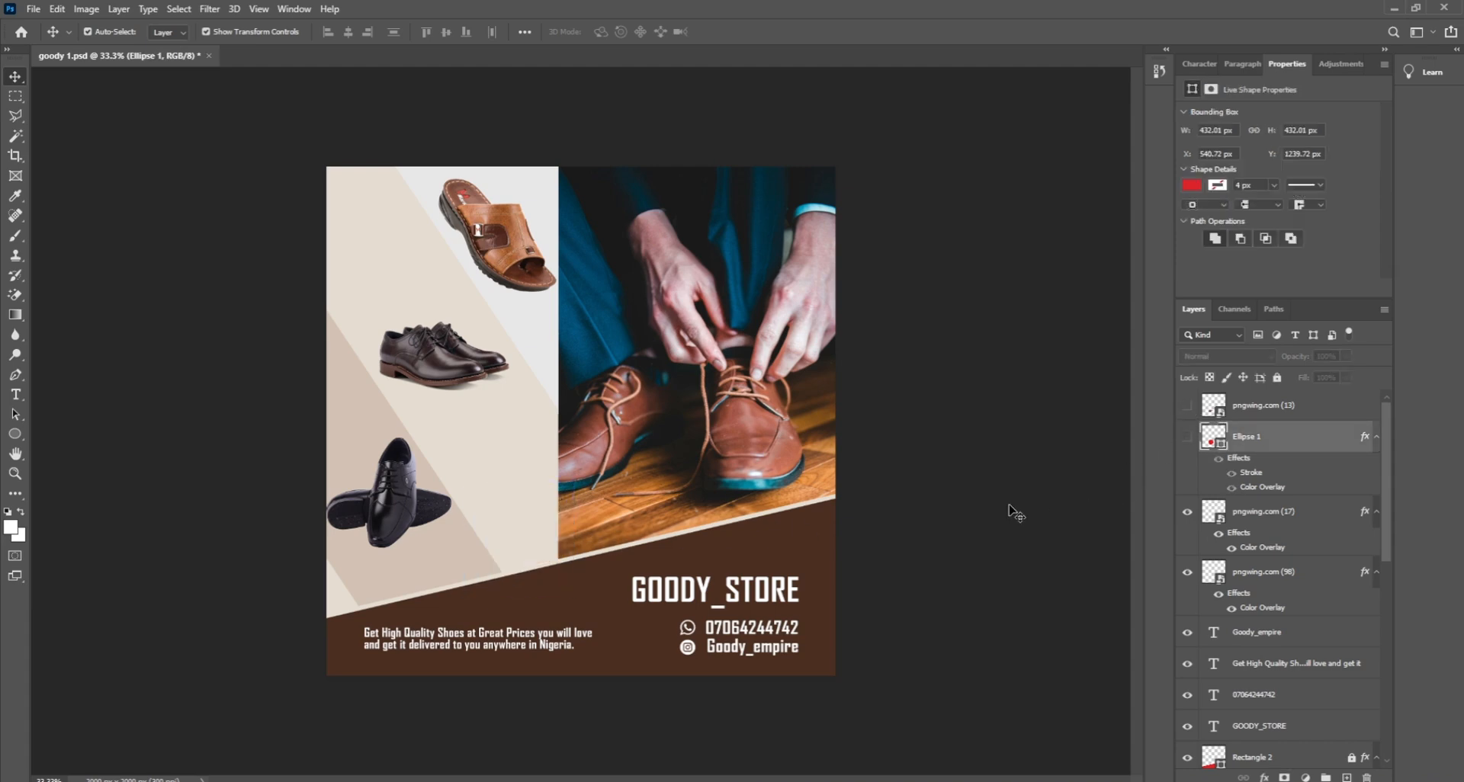
click(1008, 502)
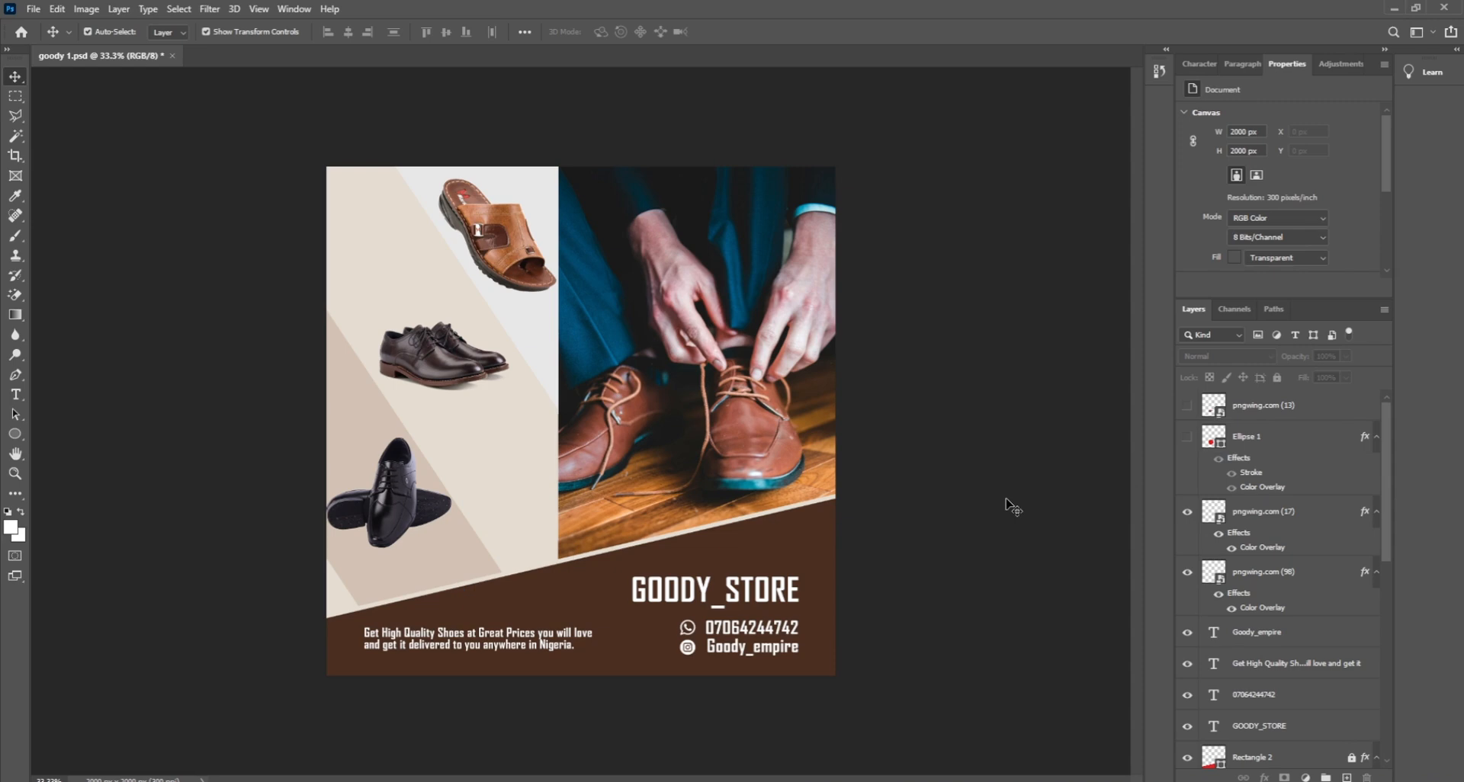
click(1187, 437)
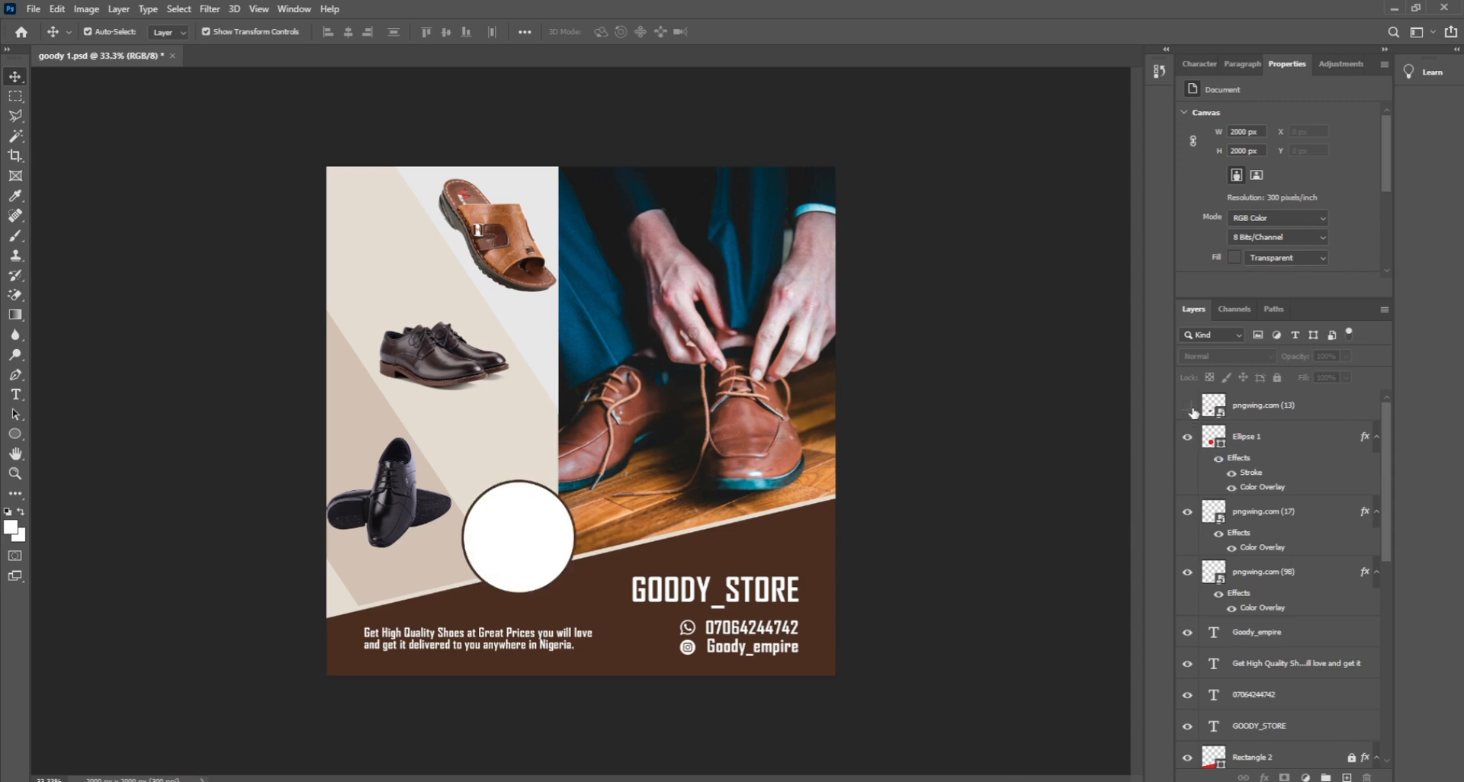
click(1187, 406)
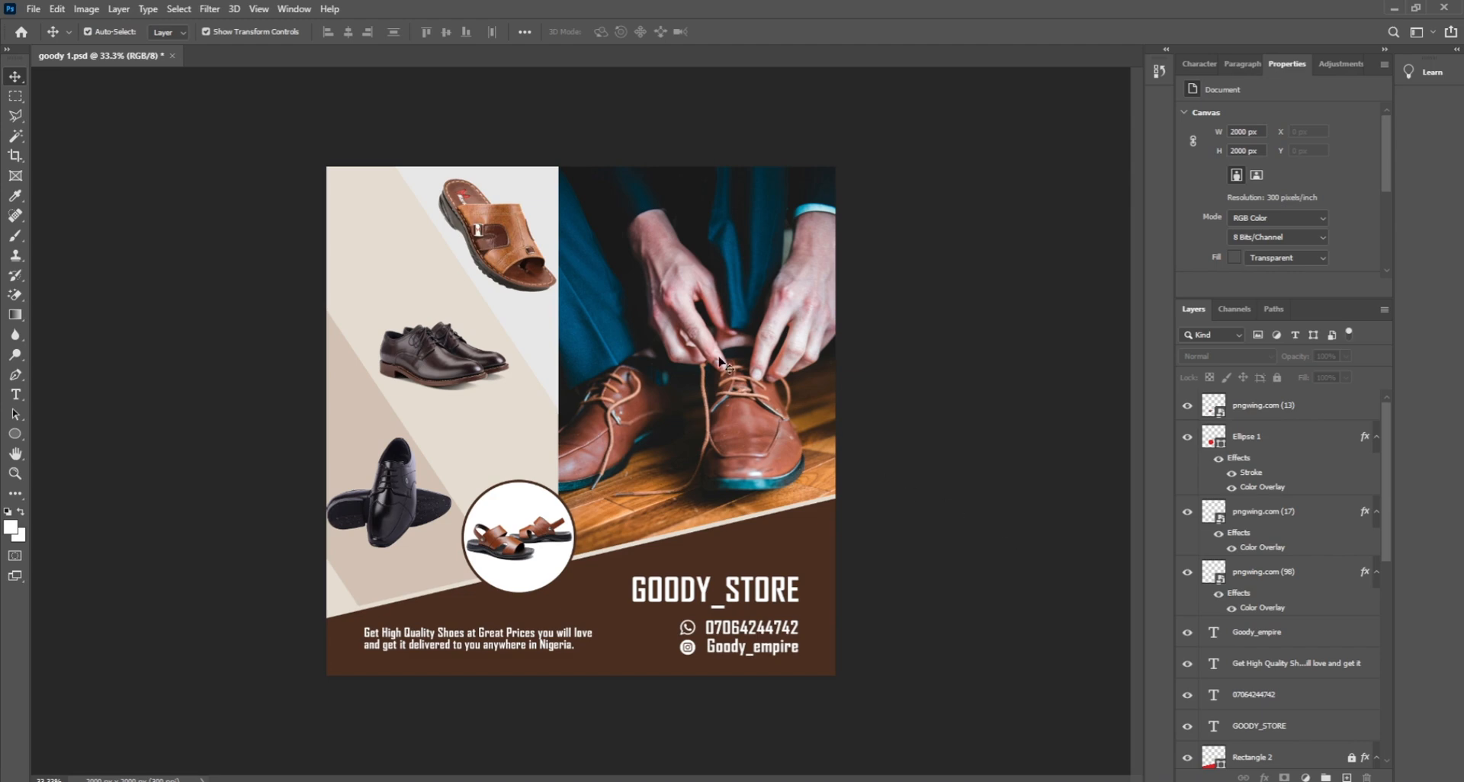
Step: Shrink the top sandal slightly and nudge it a little to the right
click(528, 255)
drag(549, 292, 541, 285)
drag(416, 160, 429, 173)
drag(466, 217, 469, 217)
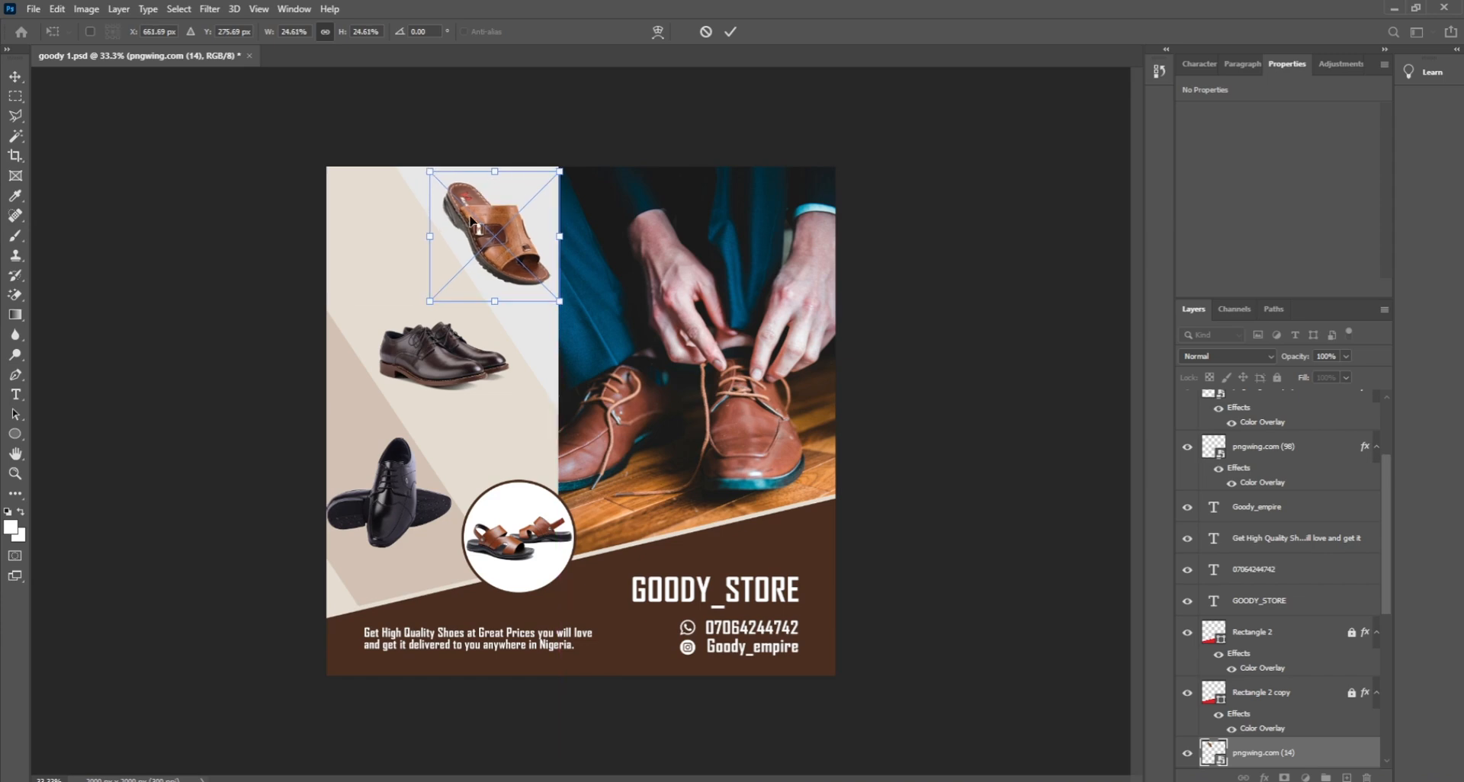
key(Return)
click(976, 414)
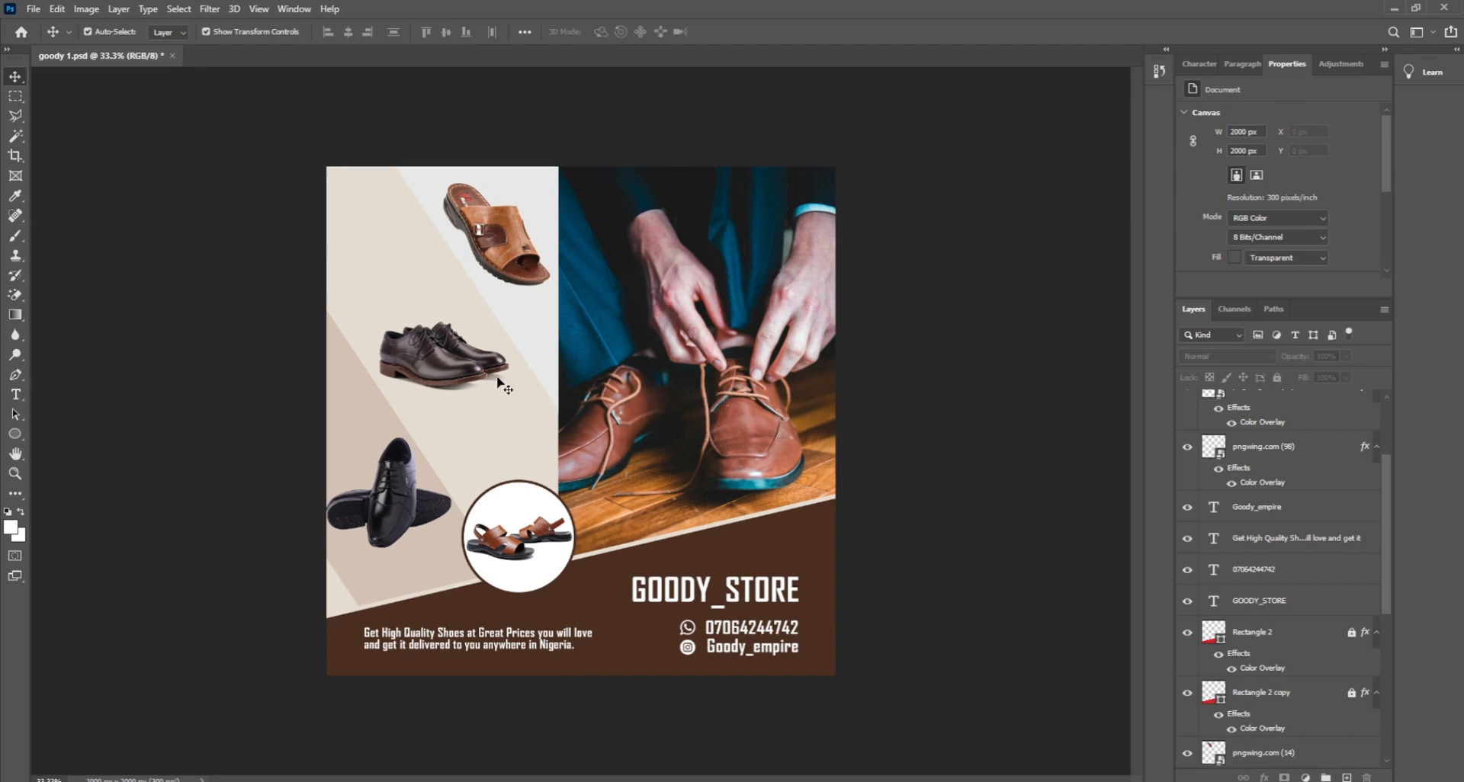
Step: Enlarge the middle dress shoes to about 7.23% and shift them slightly lower
drag(432, 357, 440, 369)
click(907, 408)
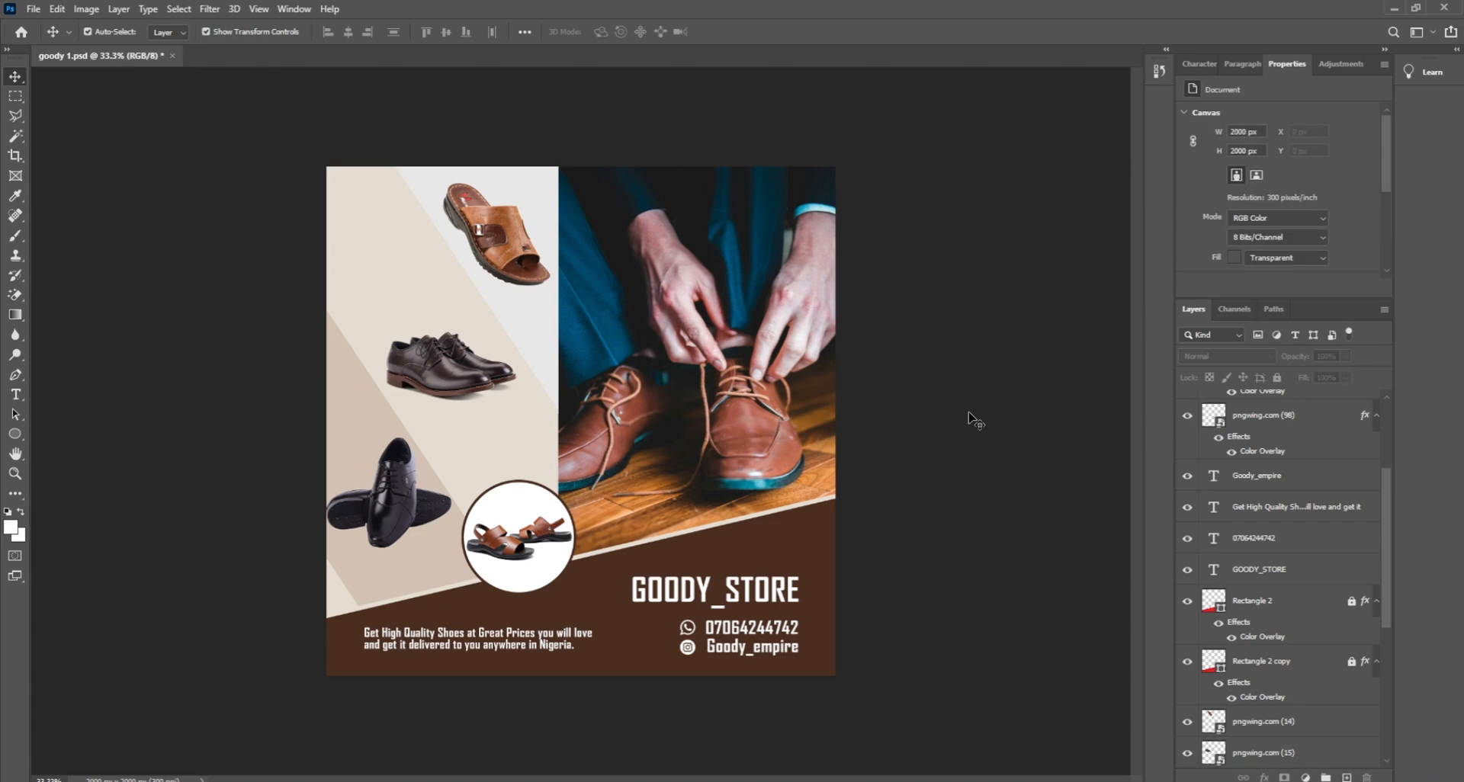
click(462, 363)
key(ctrl+t)
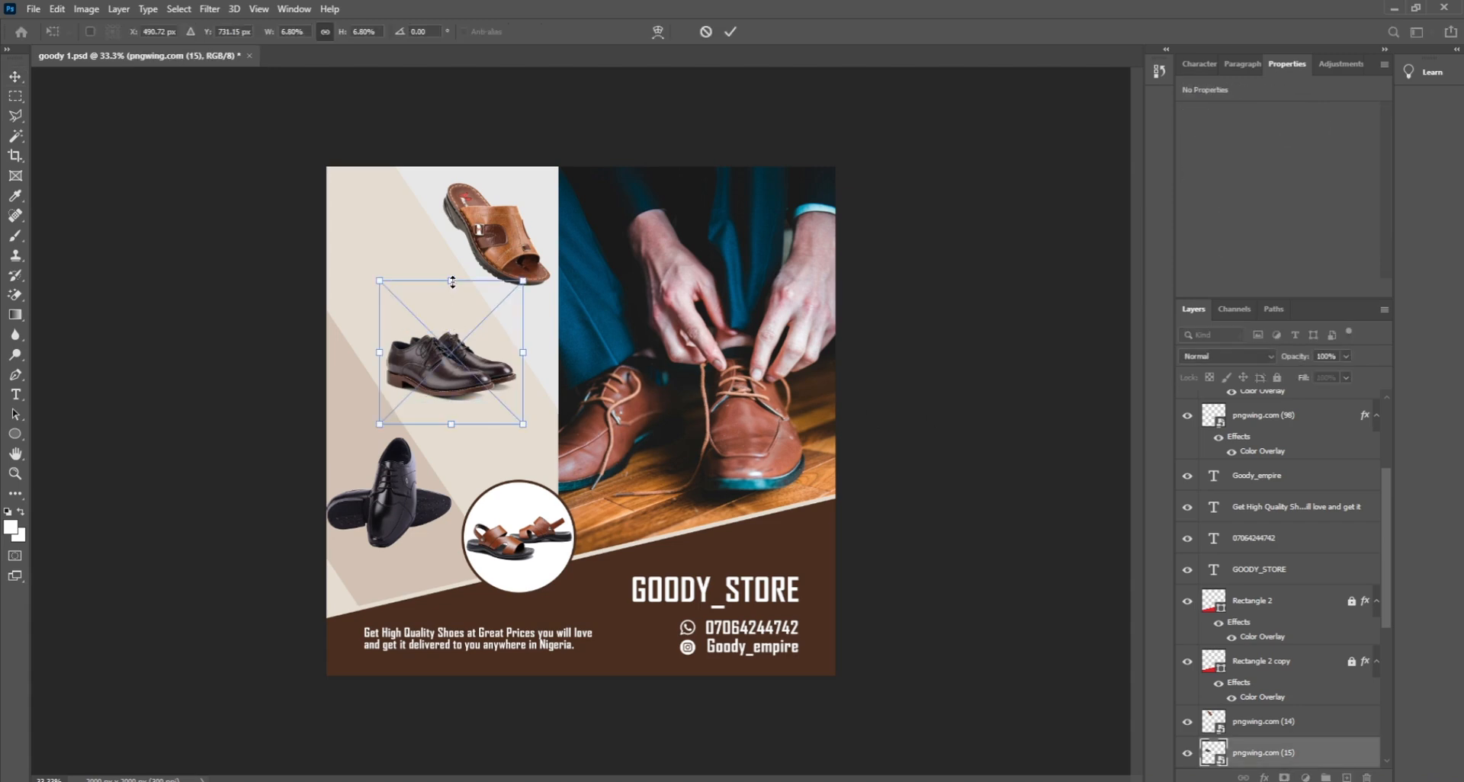
drag(452, 282, 452, 273)
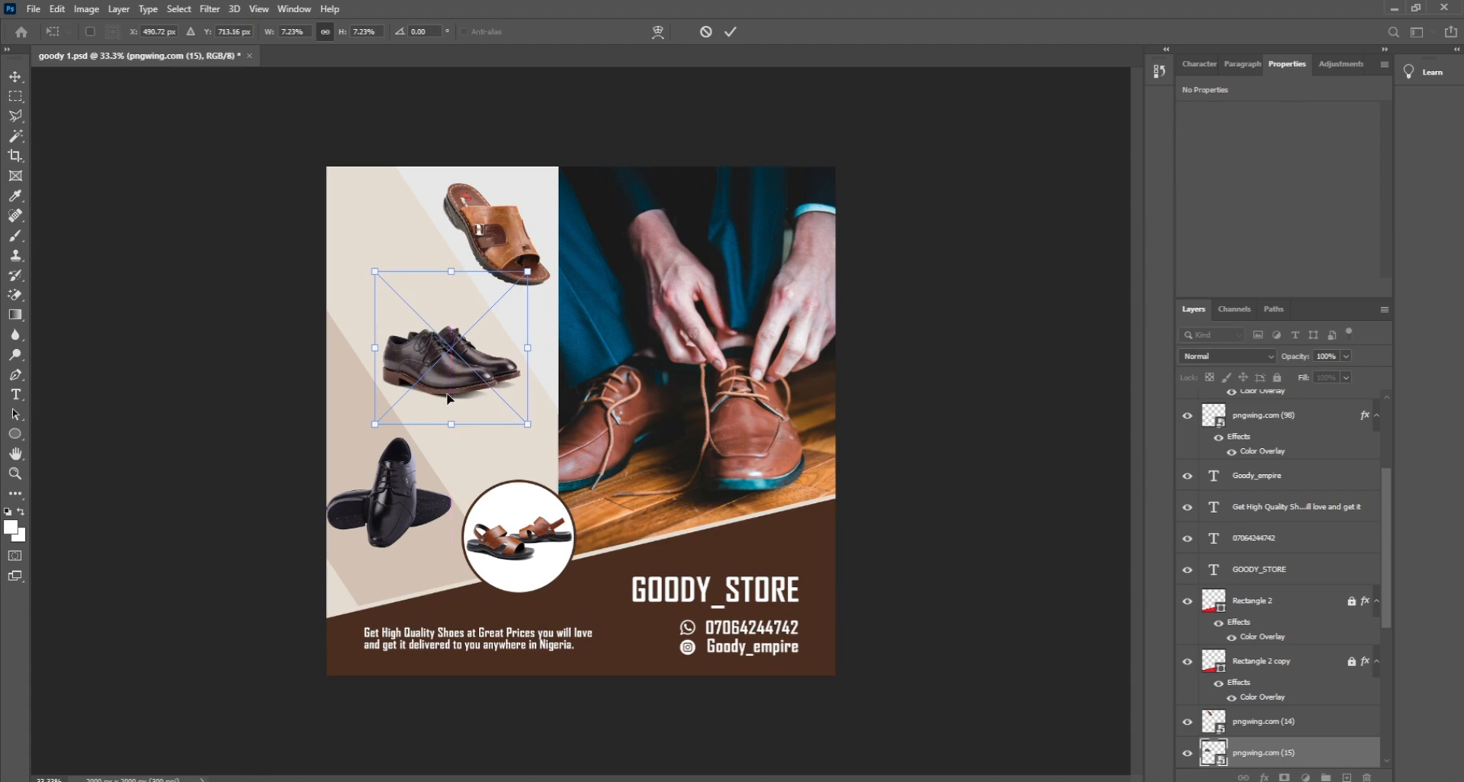
drag(447, 394, 447, 398)
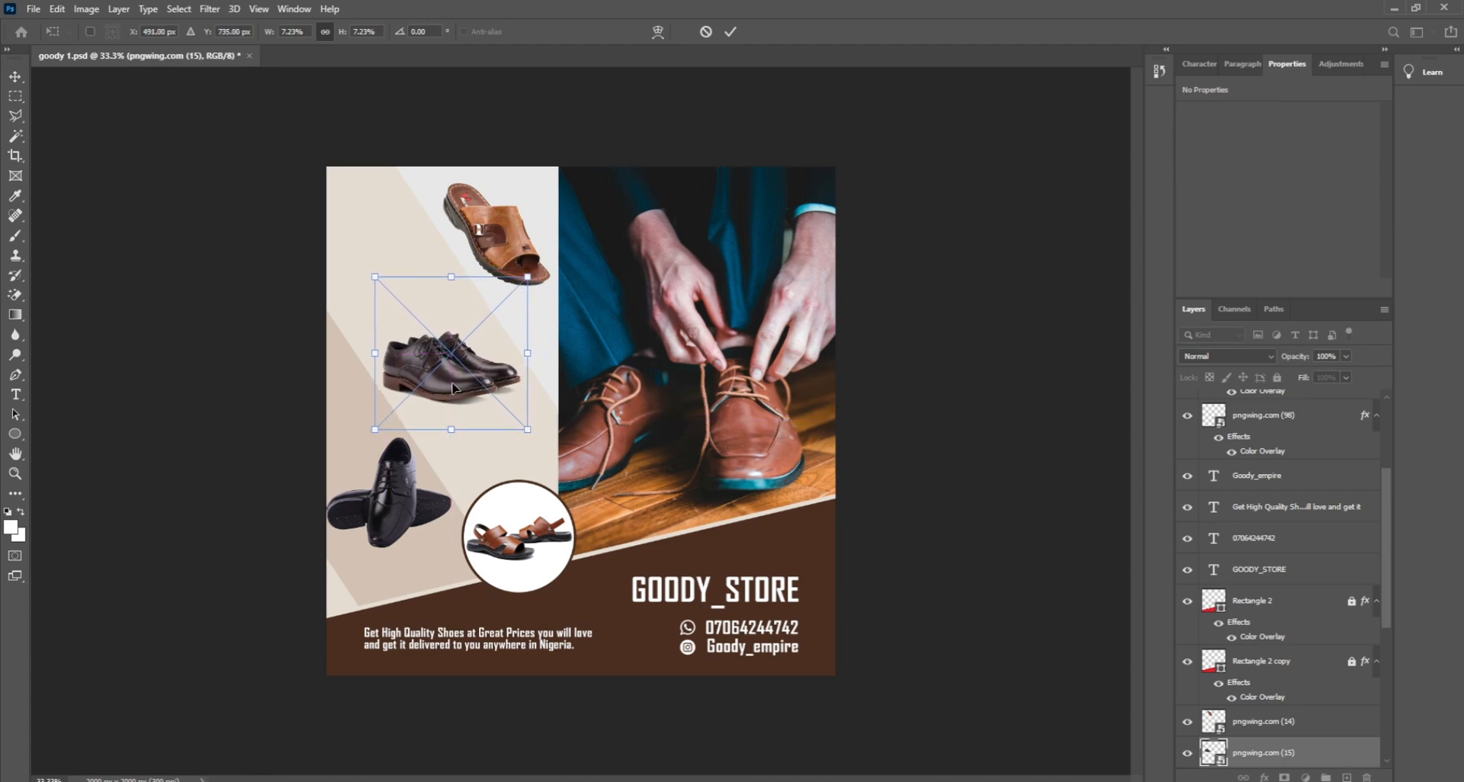
key(Return)
click(930, 561)
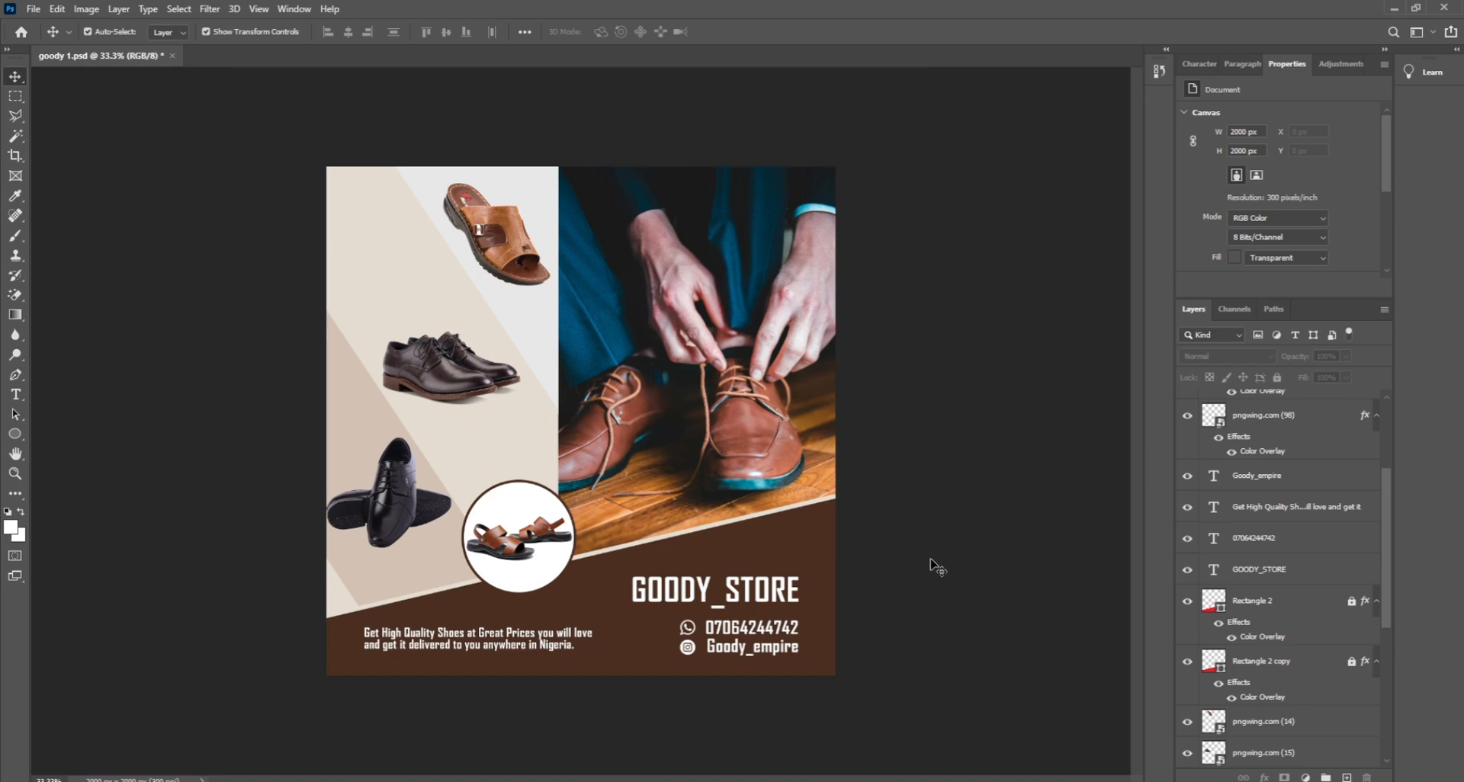
Step: Enlarge the tagline text to 110%
click(531, 646)
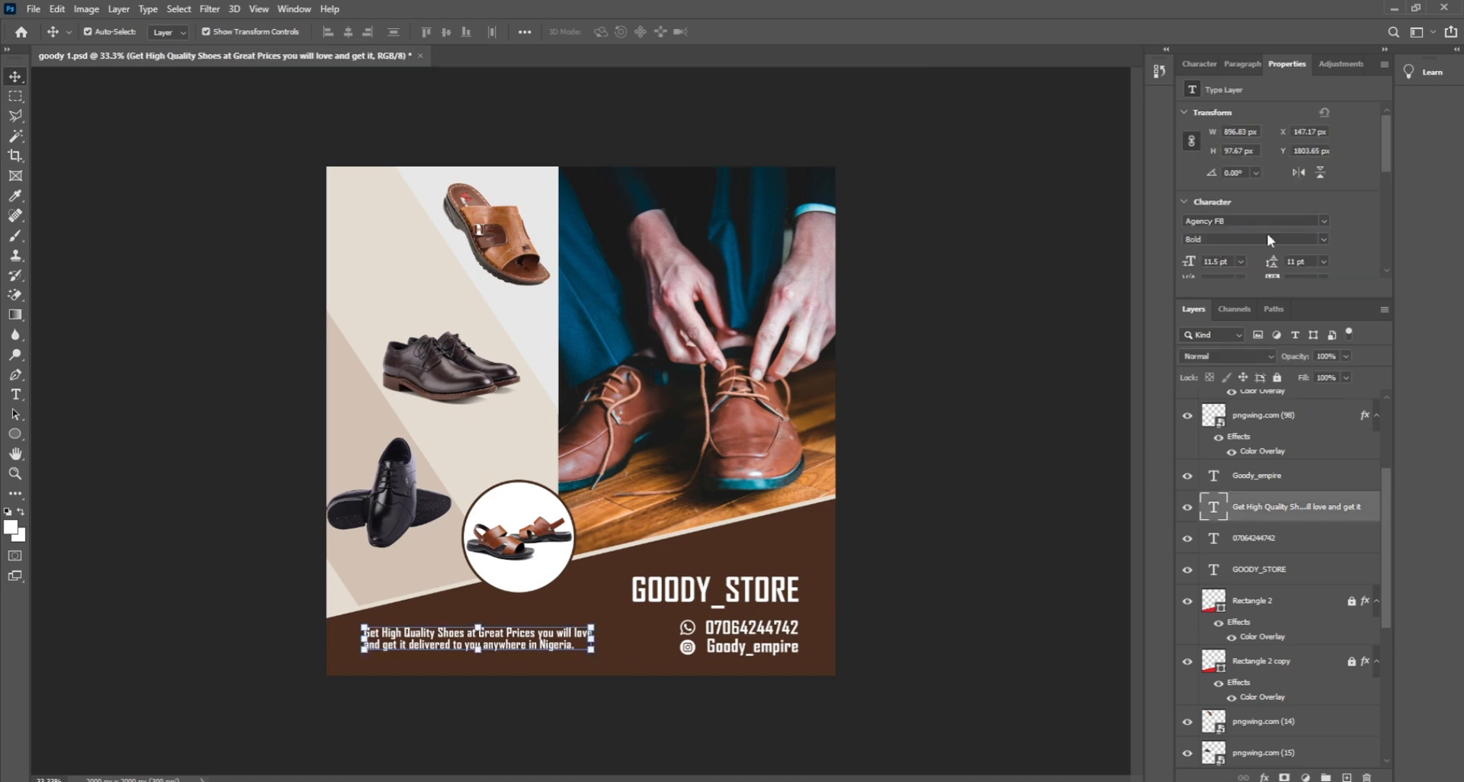
click(1199, 64)
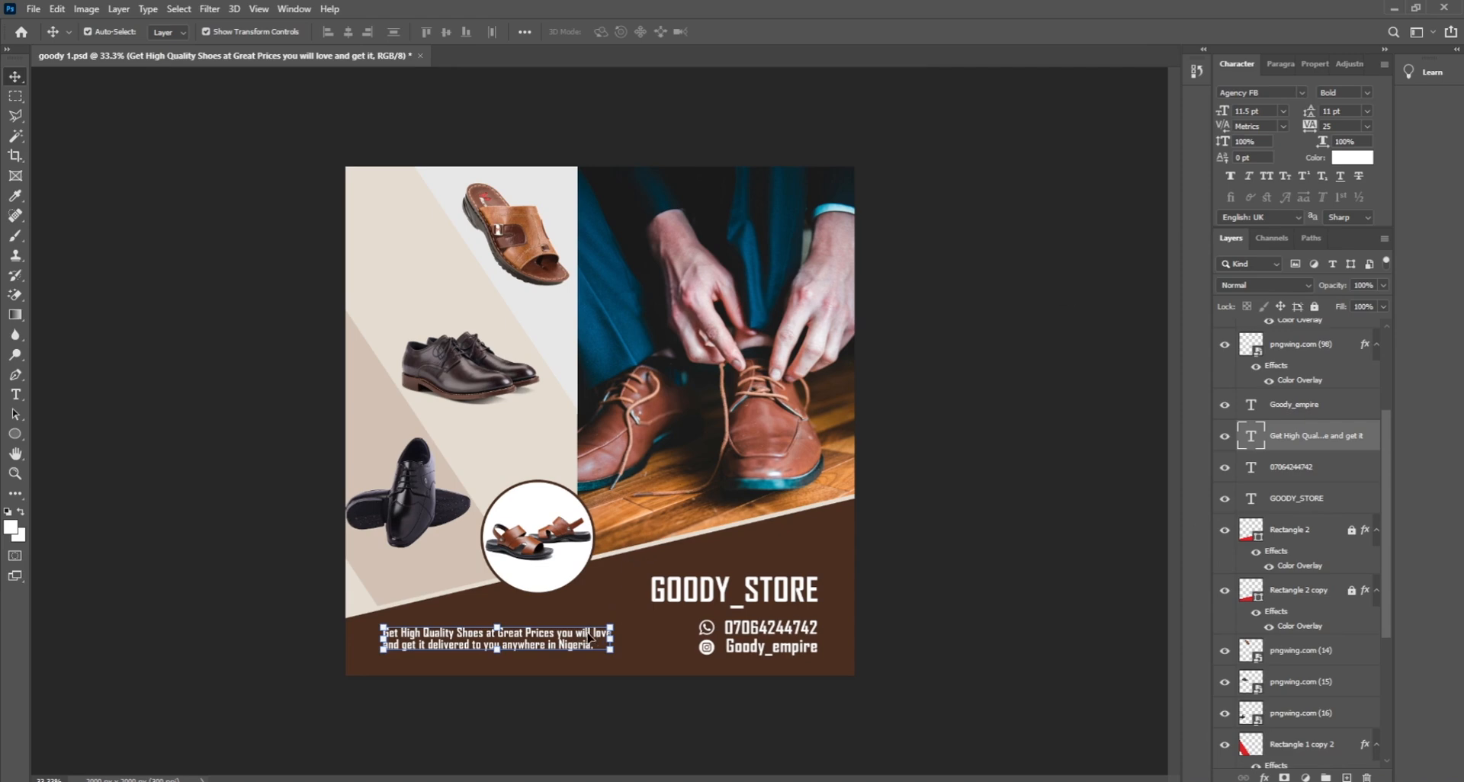
drag(612, 623, 580, 647)
key(Return)
Step: Shift the bottom text block slightly right and a few pixels down
key(ctrl+t)
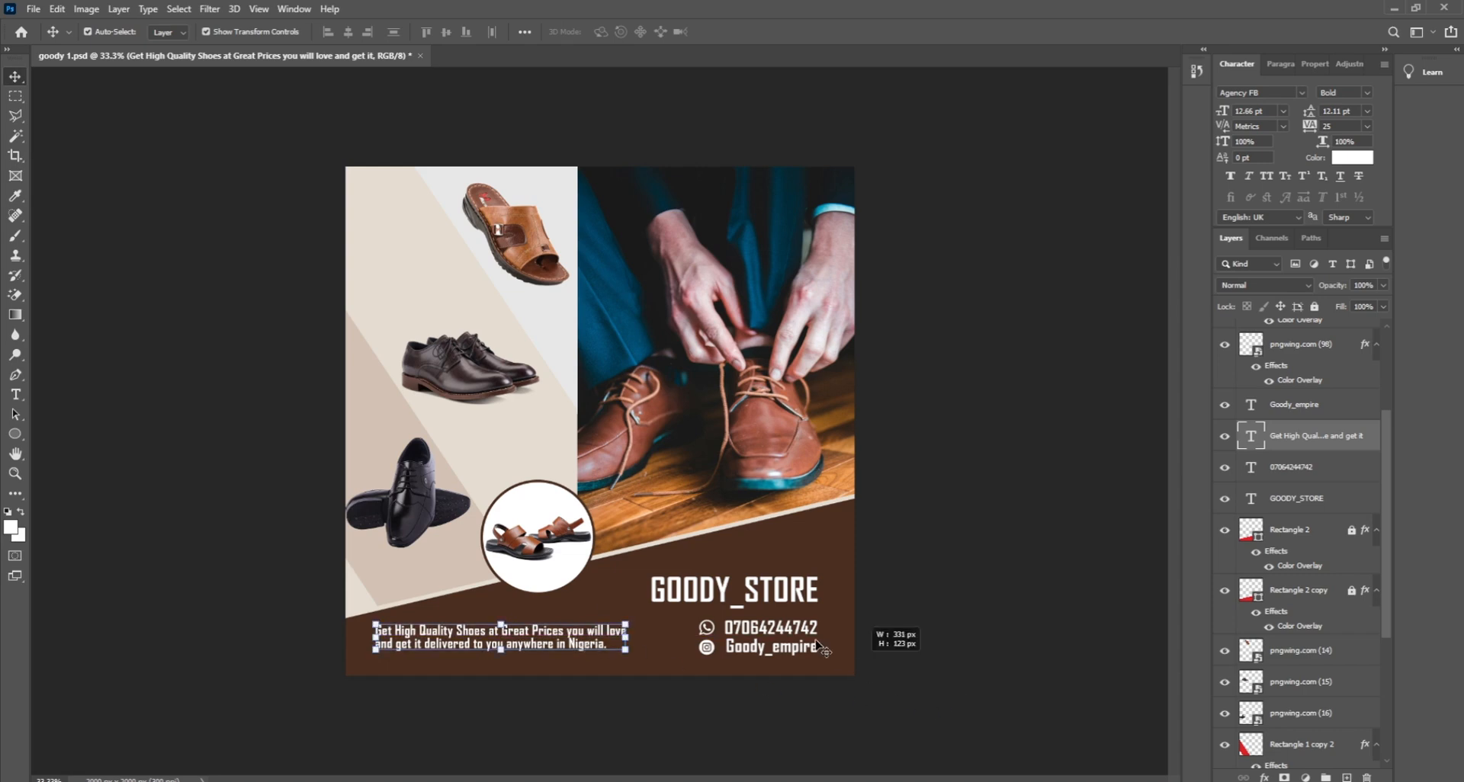
drag(821, 647, 717, 597)
key(Down)
key(Down)
key(Down)
key(Down)
key(Down)
key(Down)
key(Down)
key(Down)
key(Down)
key(Down)
key(Down)
key(Down)
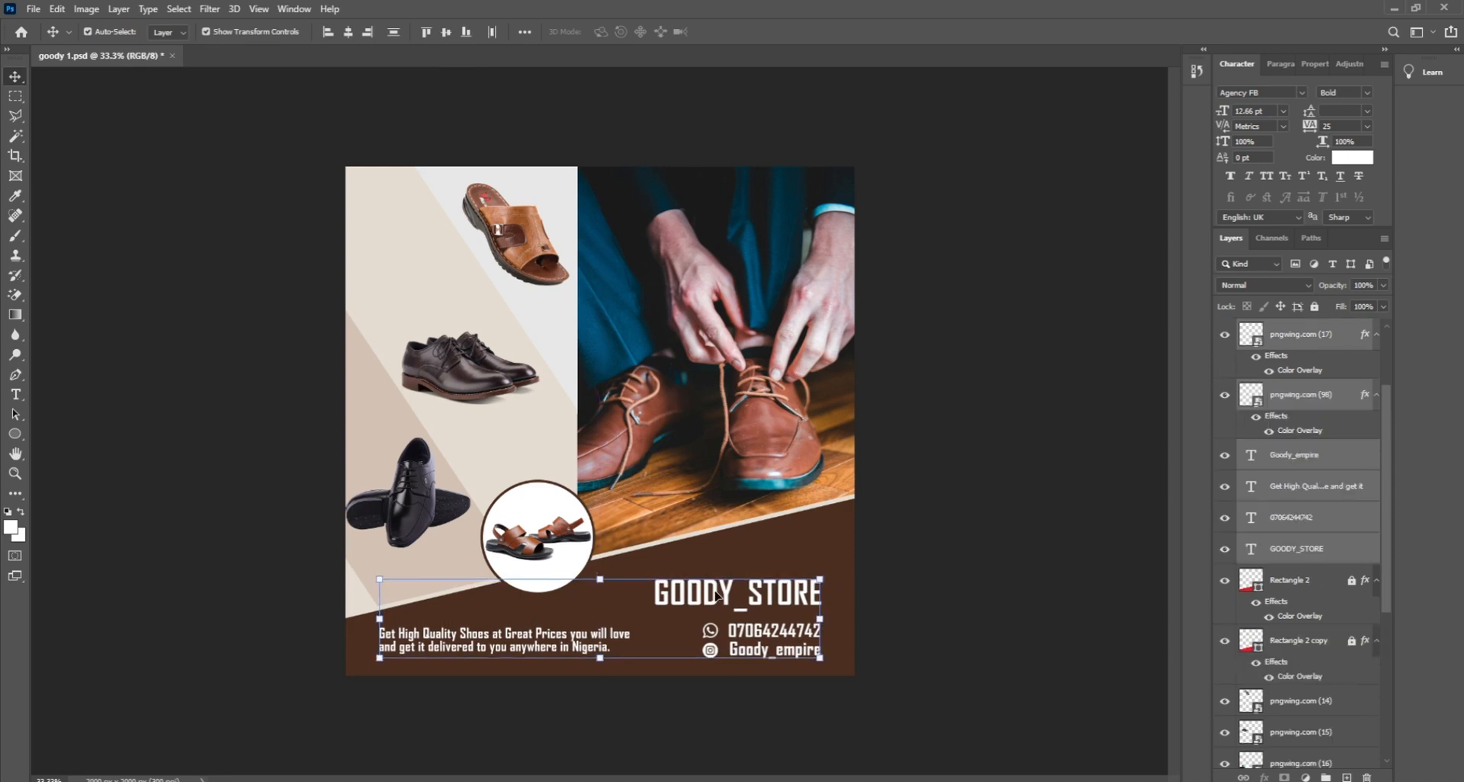
click(995, 592)
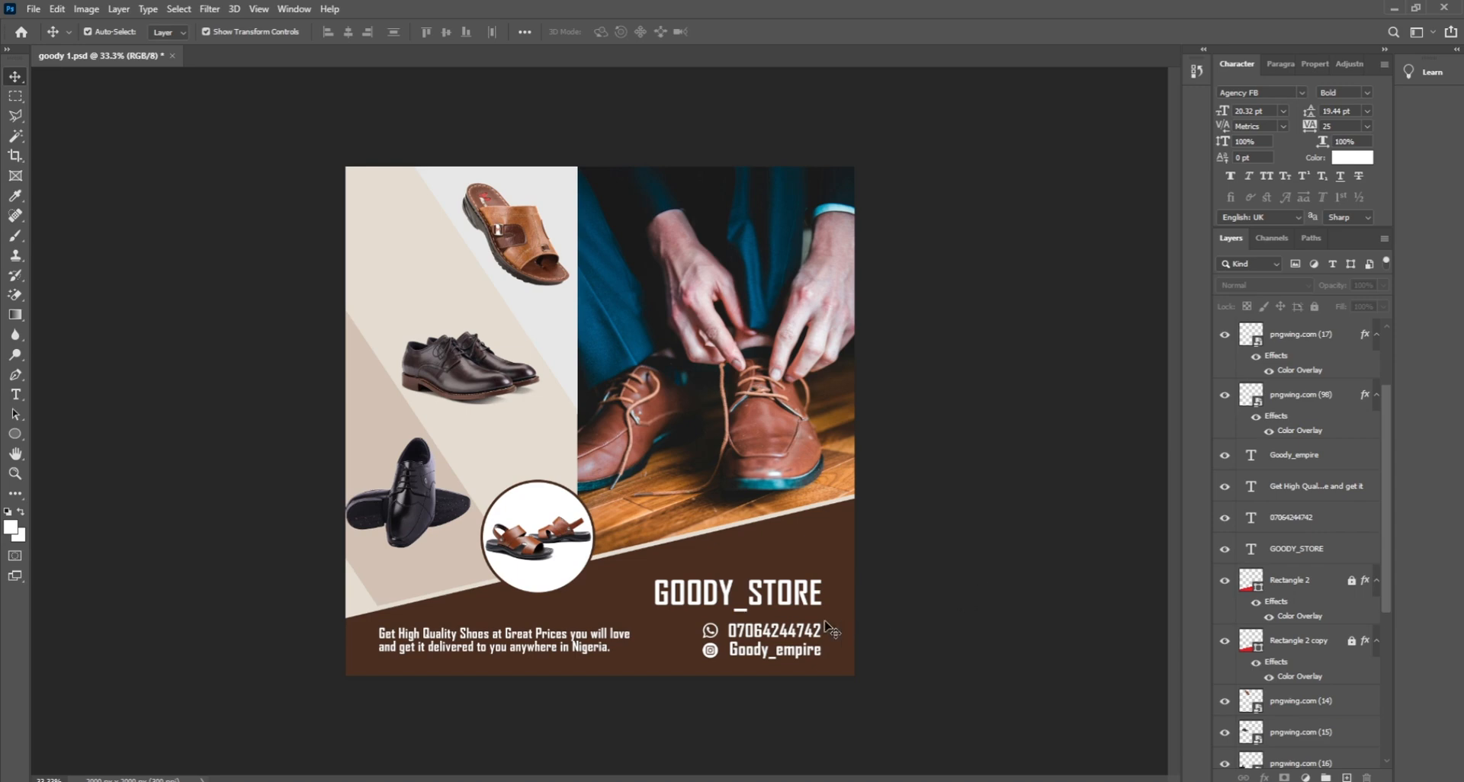
Step: Change the tagline's font style from Bold to Regular, leaving faux bold off
click(570, 650)
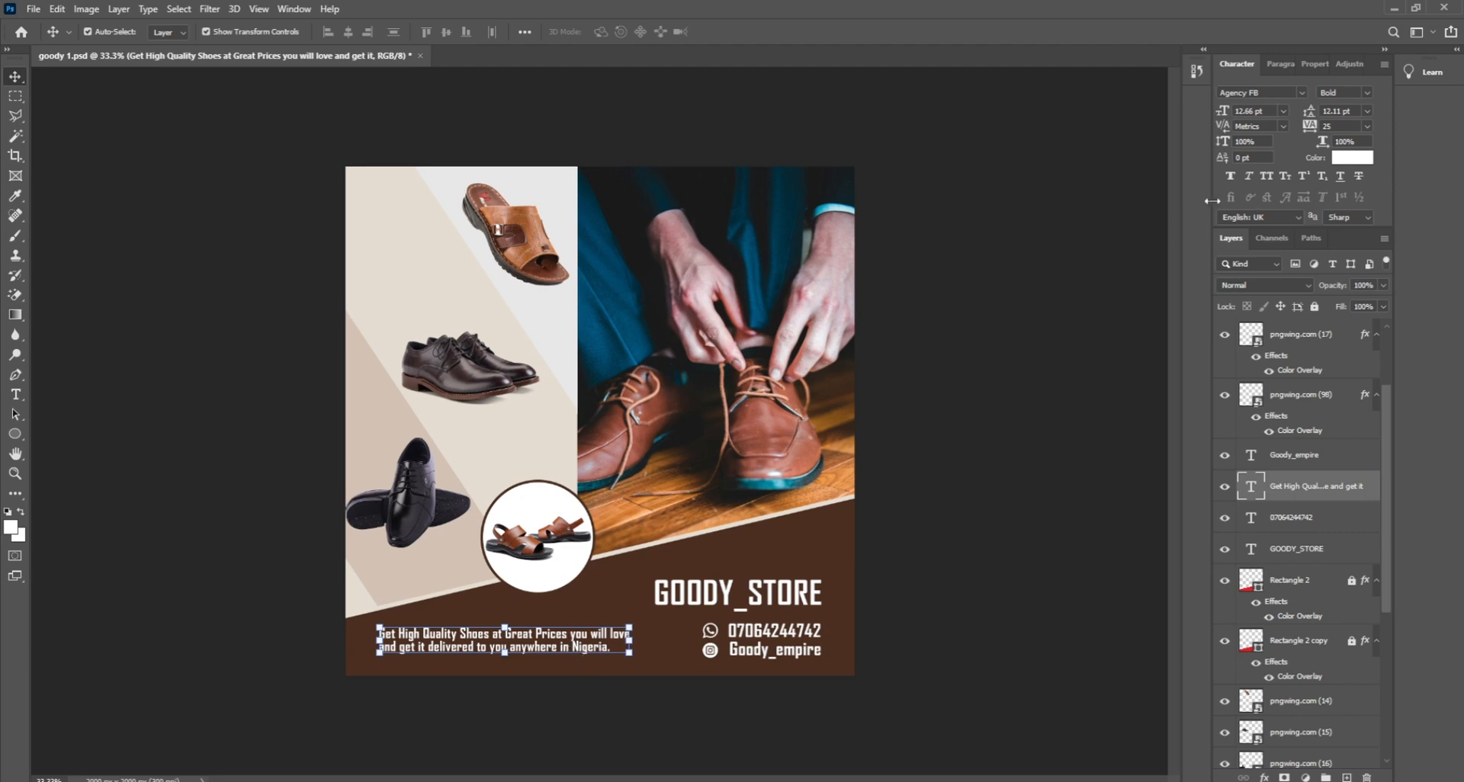
click(1367, 93)
click(1364, 111)
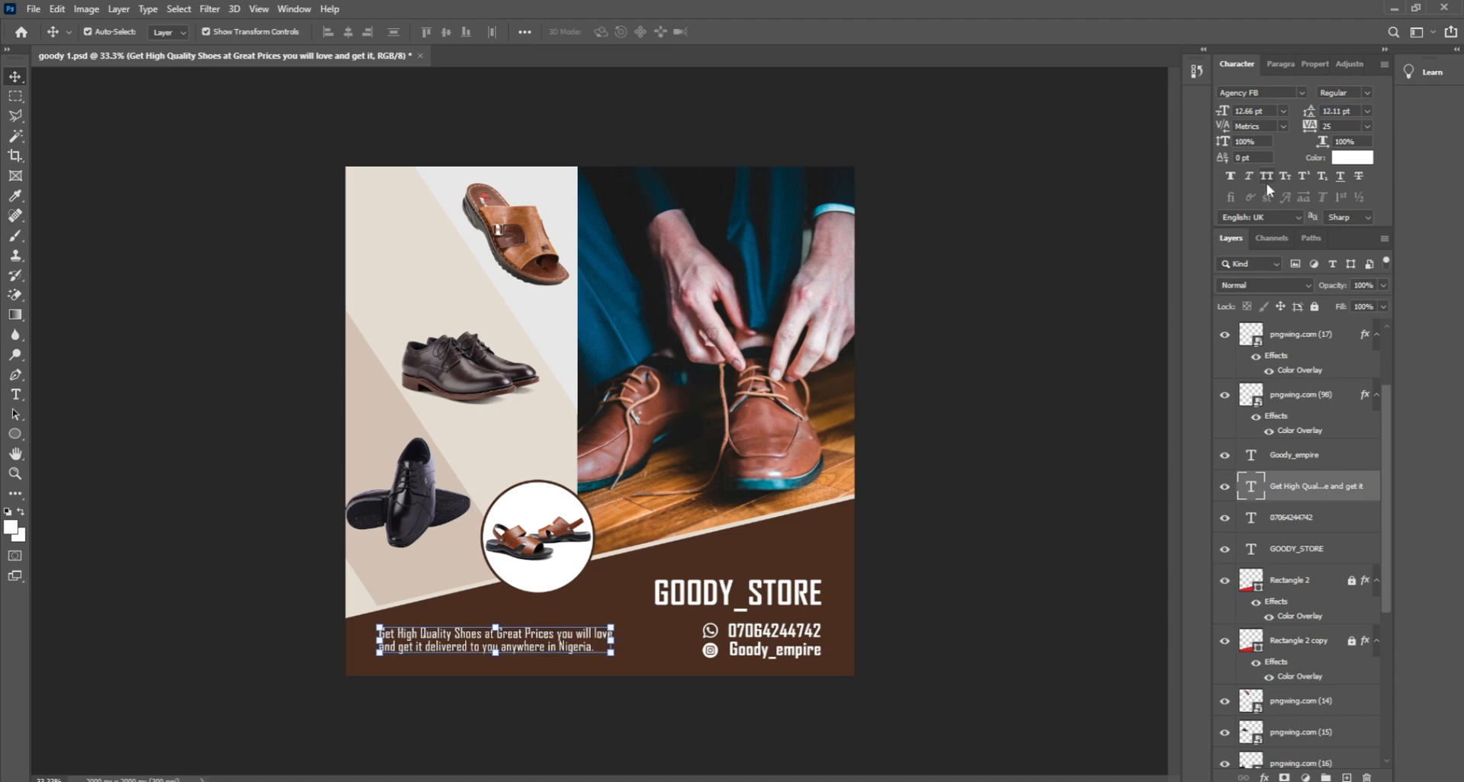
click(1234, 177)
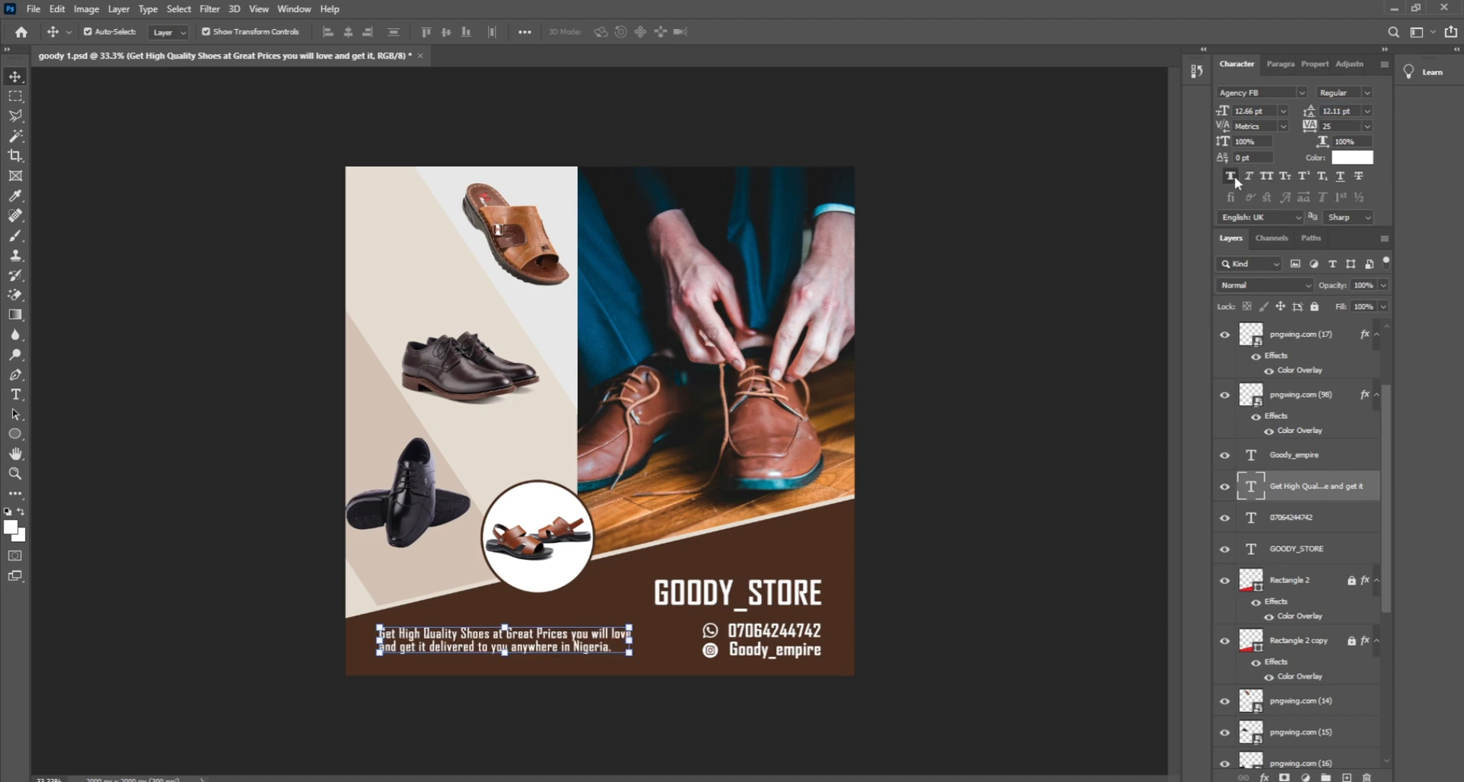
click(1231, 179)
click(1112, 427)
Step: Widen the tagline to about 109% and save the flyer
click(592, 645)
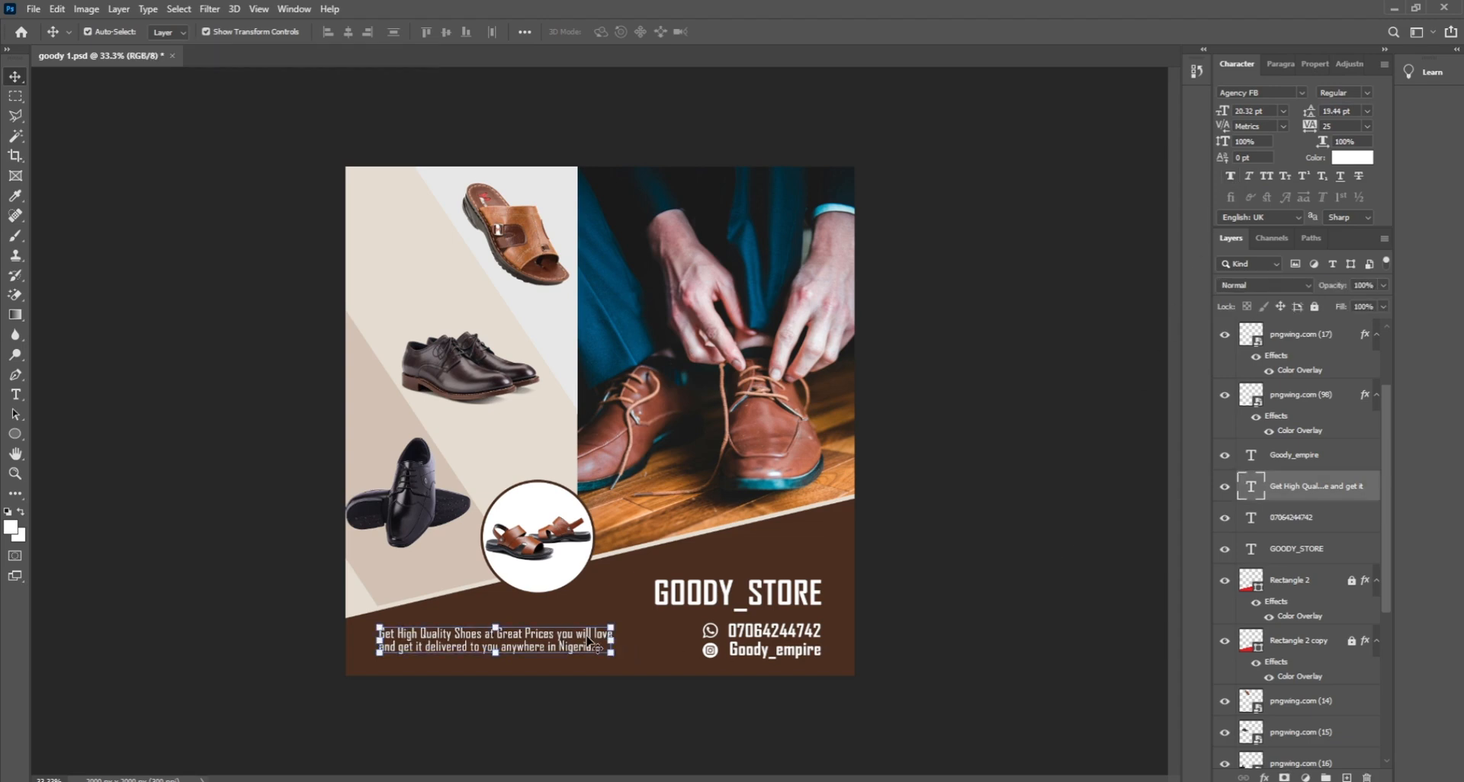
drag(612, 639, 632, 638)
key(Return)
click(966, 612)
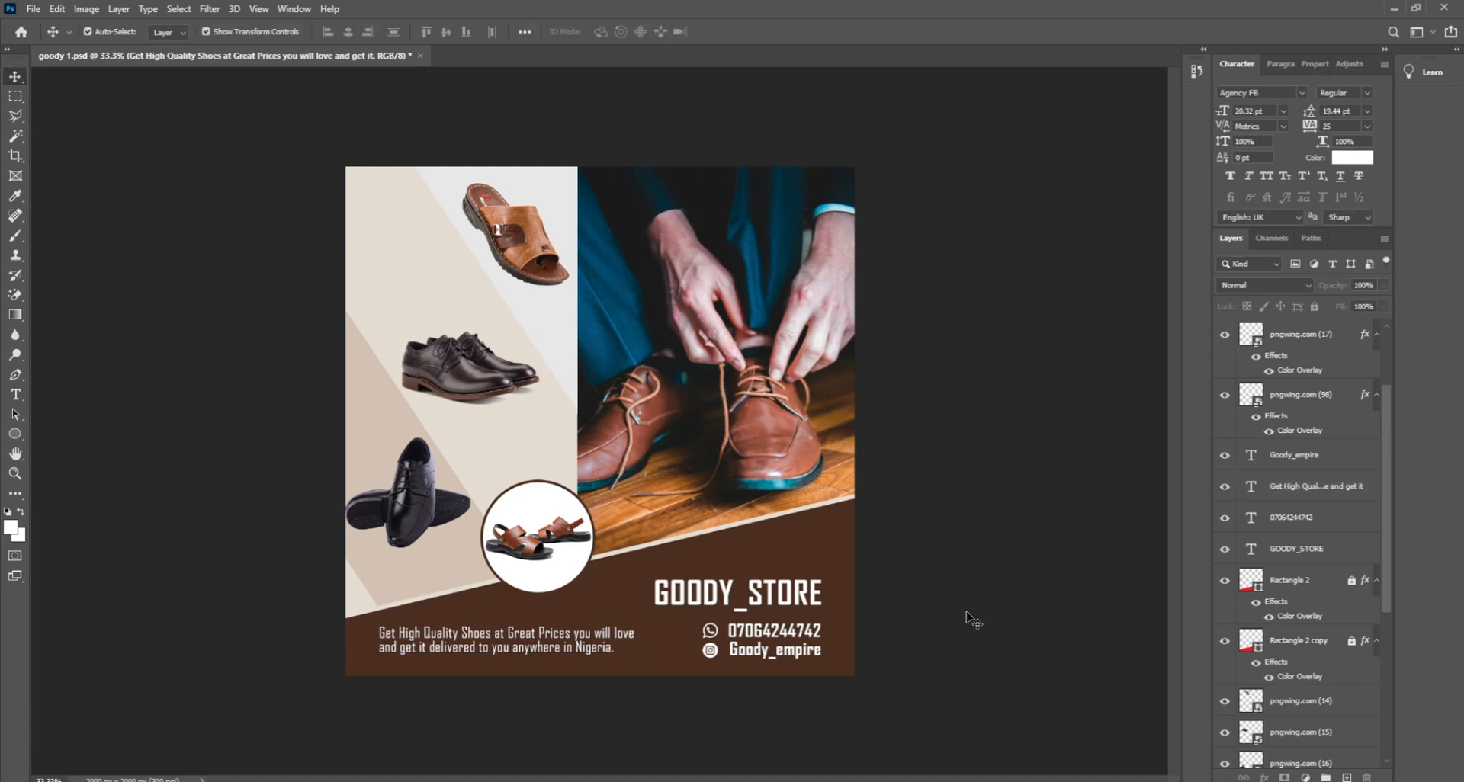
key(ctrl+s)
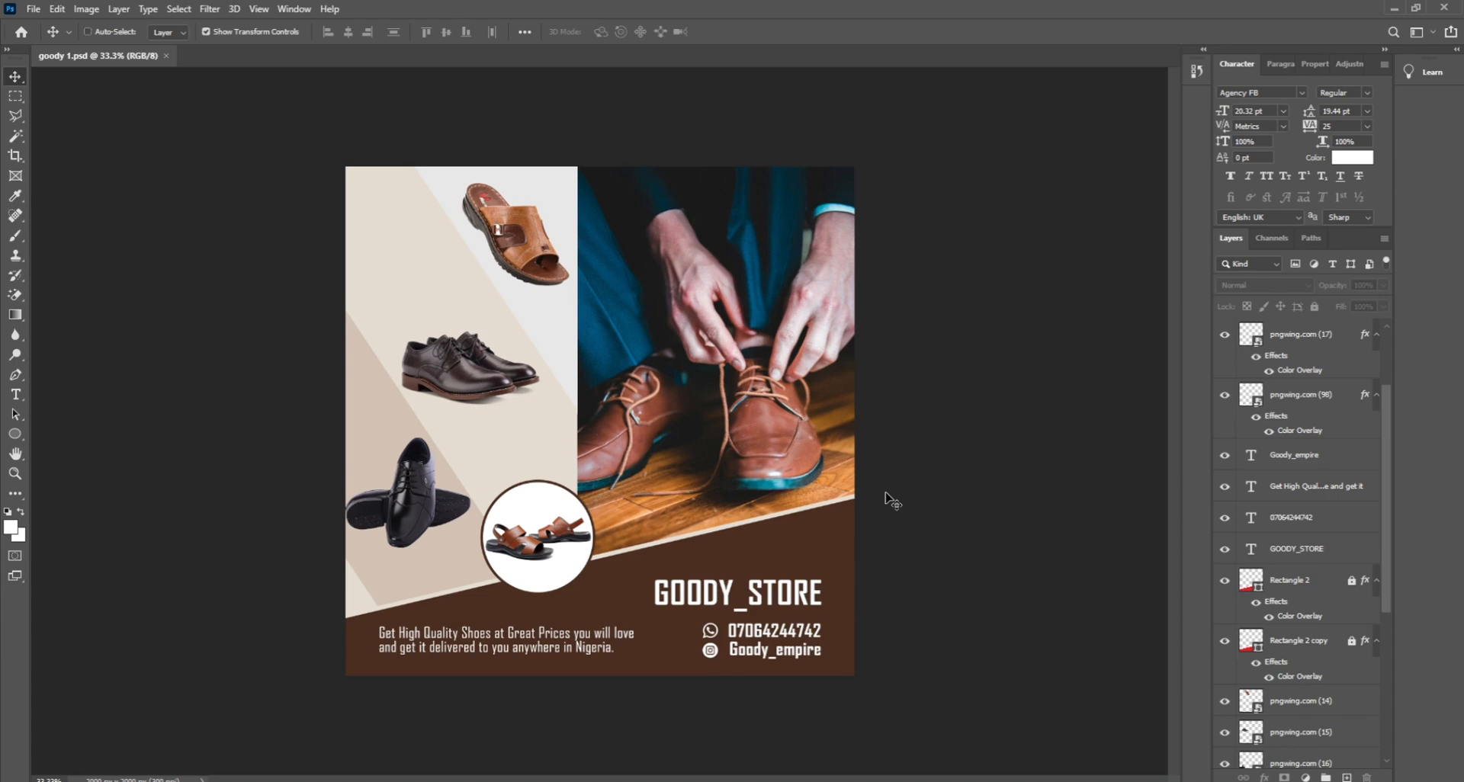
Step: Bring up the context menu for the flyer goody 1.psd document tab
click(34, 9)
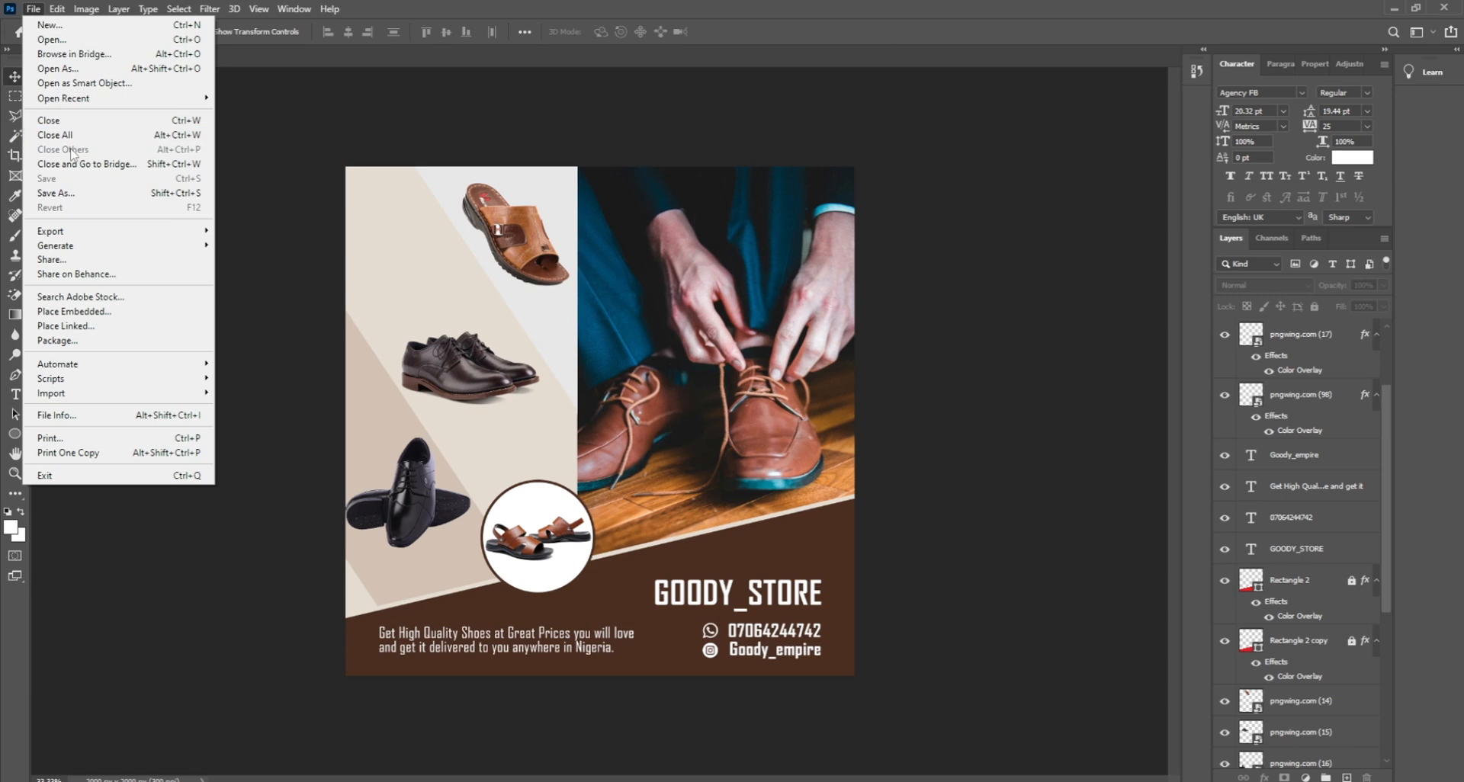
click(404, 140)
right_click(127, 61)
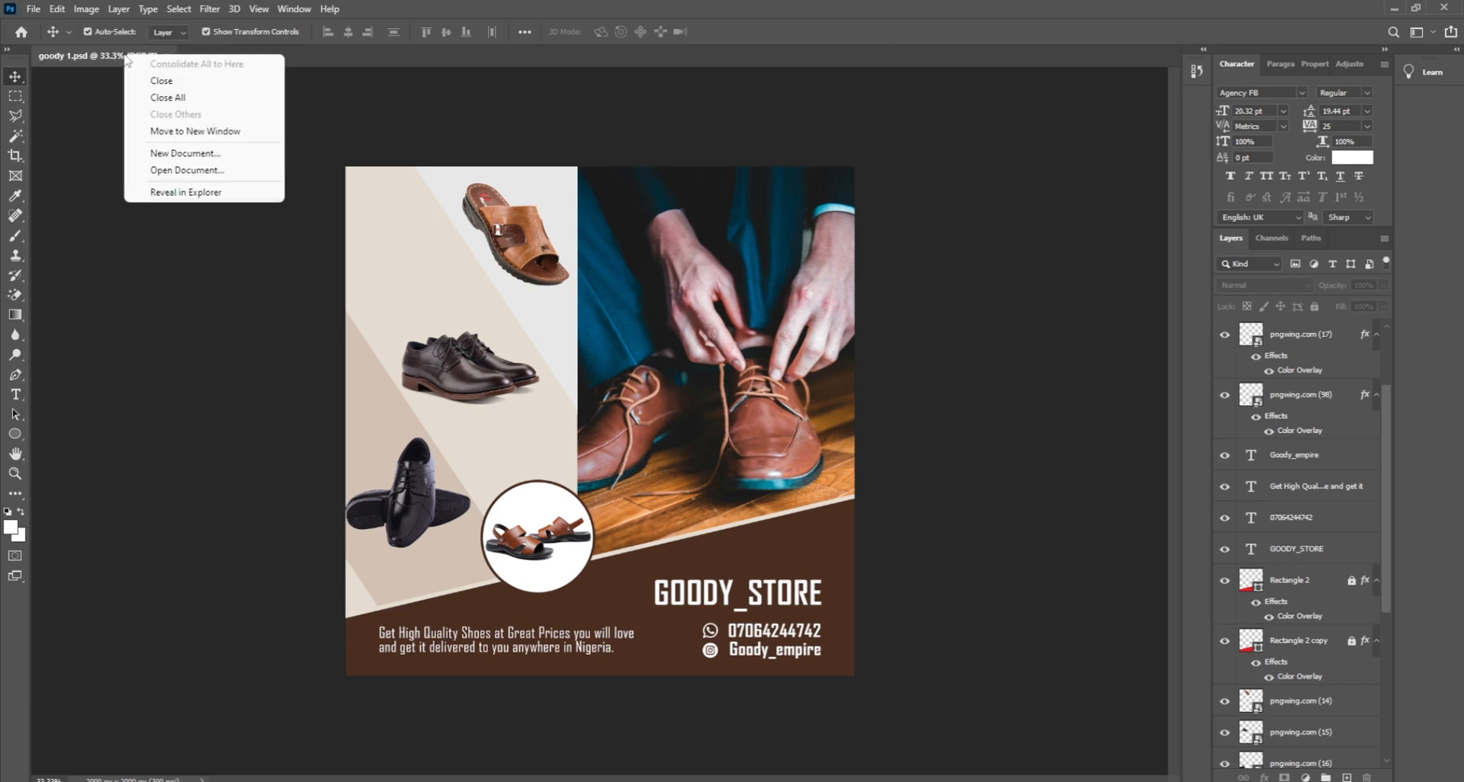